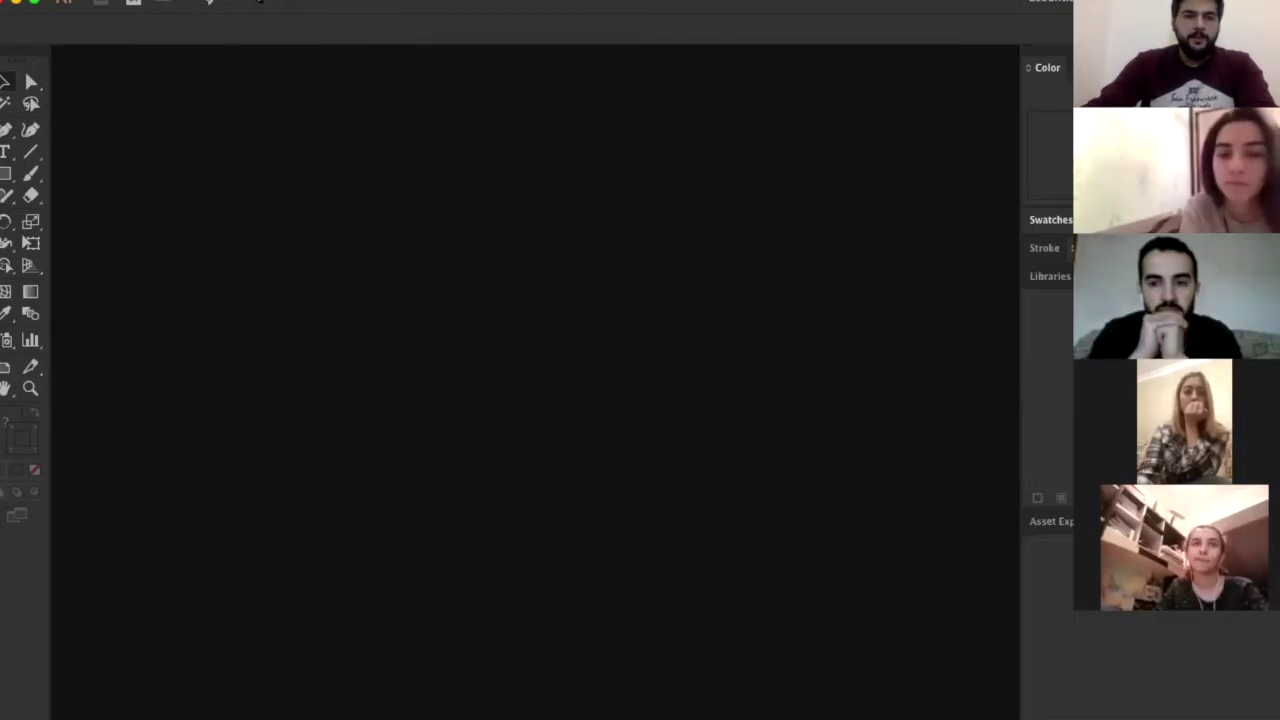
Open the New Document dialog from the File menu
{"action": "left_click", "coordinate": [225, 0]}
{"action": "left_click", "coordinate": [723, 103]}
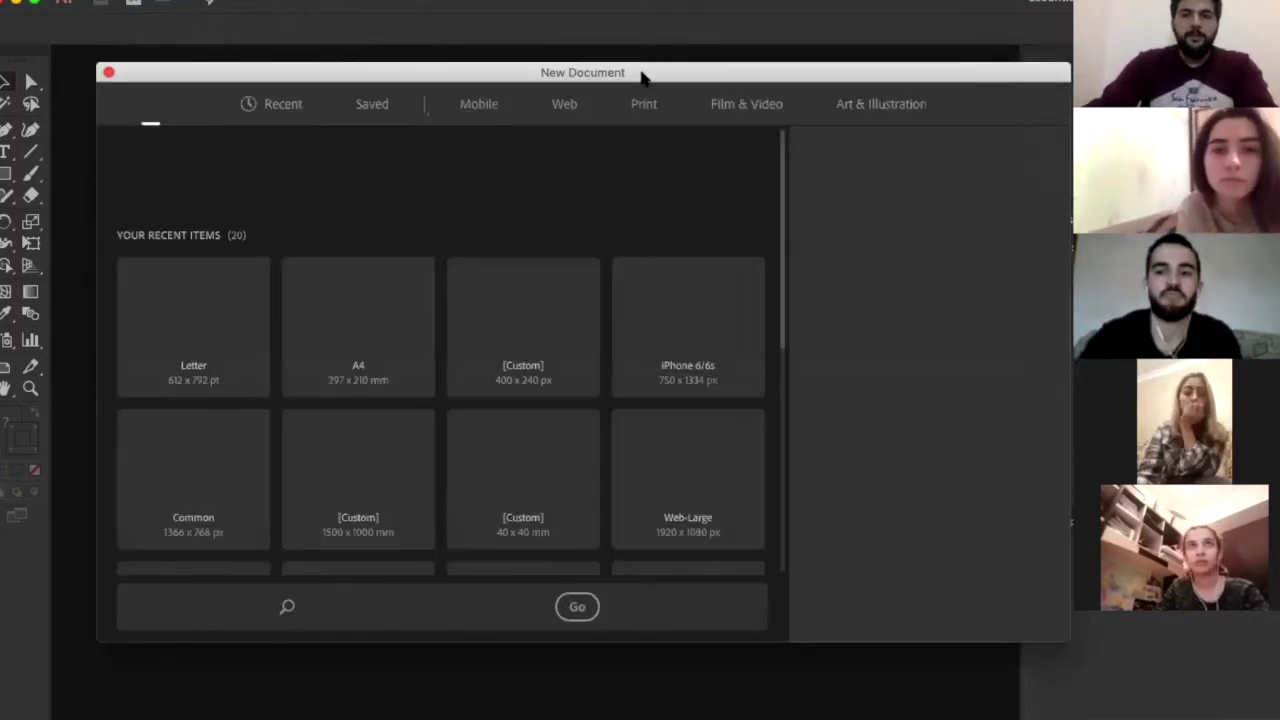
Create a landscape A4 print document measured in millimetres (297 × 210)
{"action": "left_click_drag", "start_coordinate": [657, 77], "coordinate": [612, 78]}
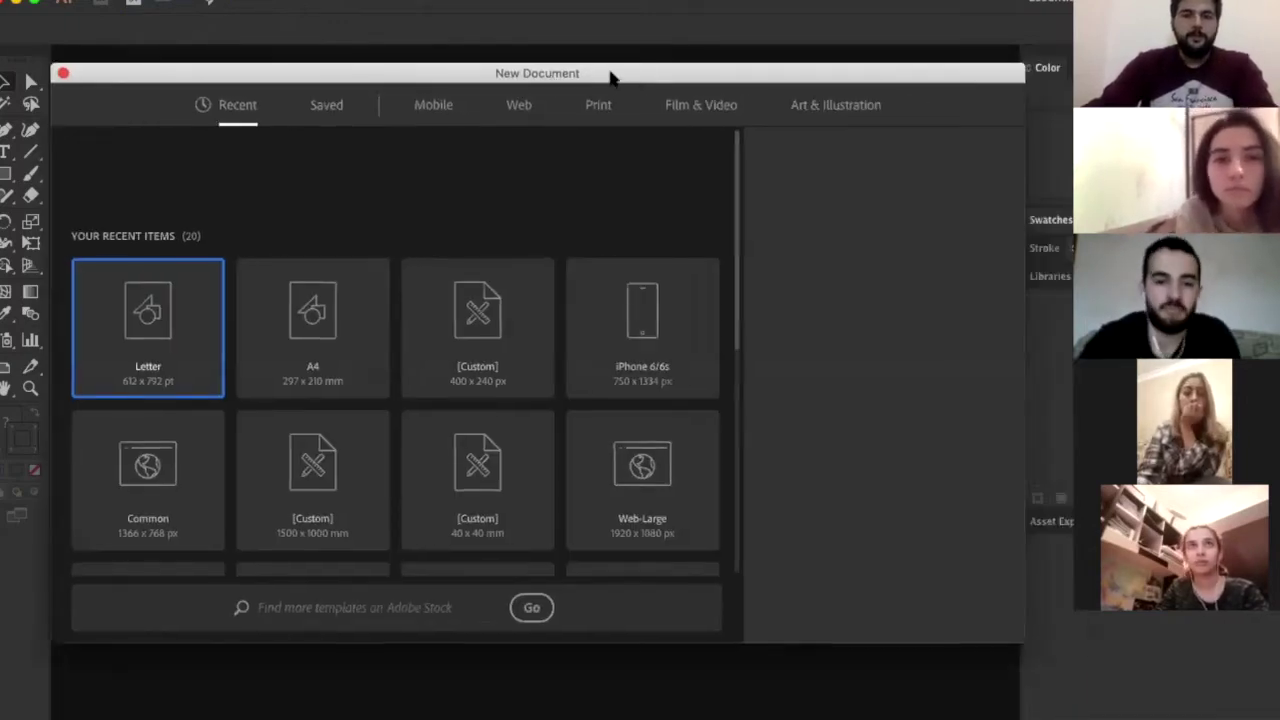
{"action": "left_click", "coordinate": [605, 104]}
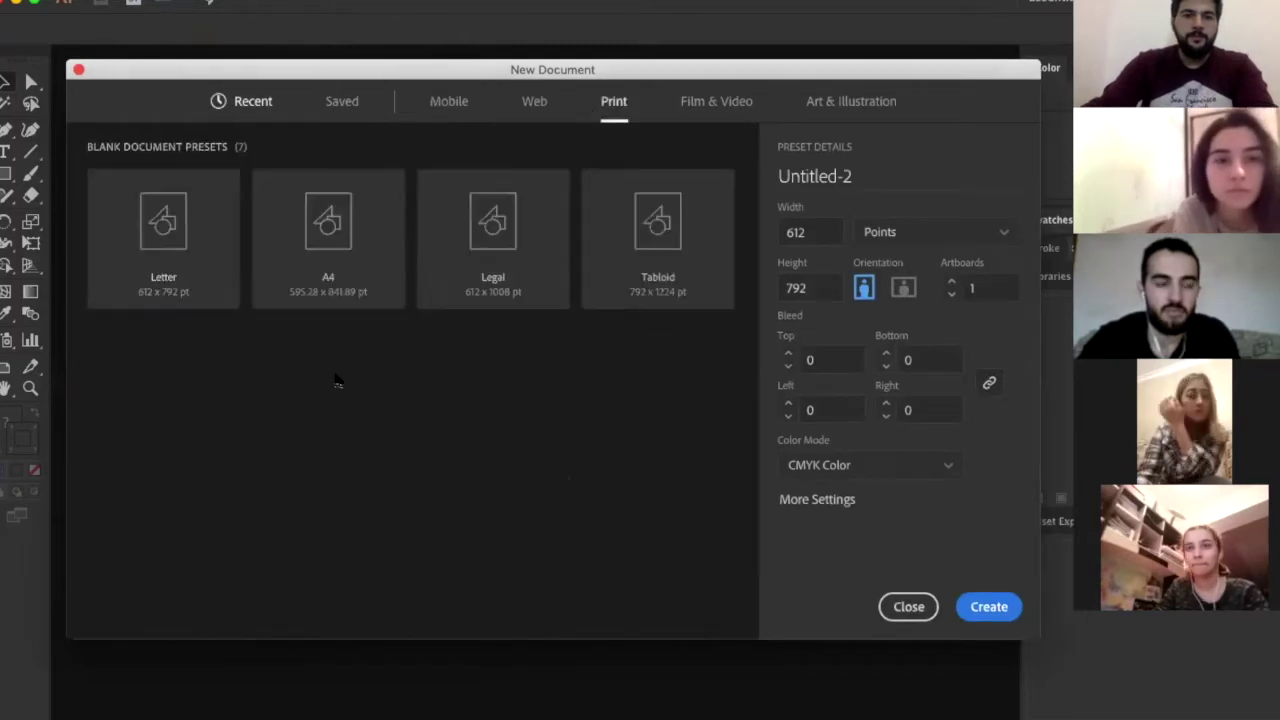
{"action": "left_click_drag", "start_coordinate": [883, 77], "coordinate": [866, 72]}
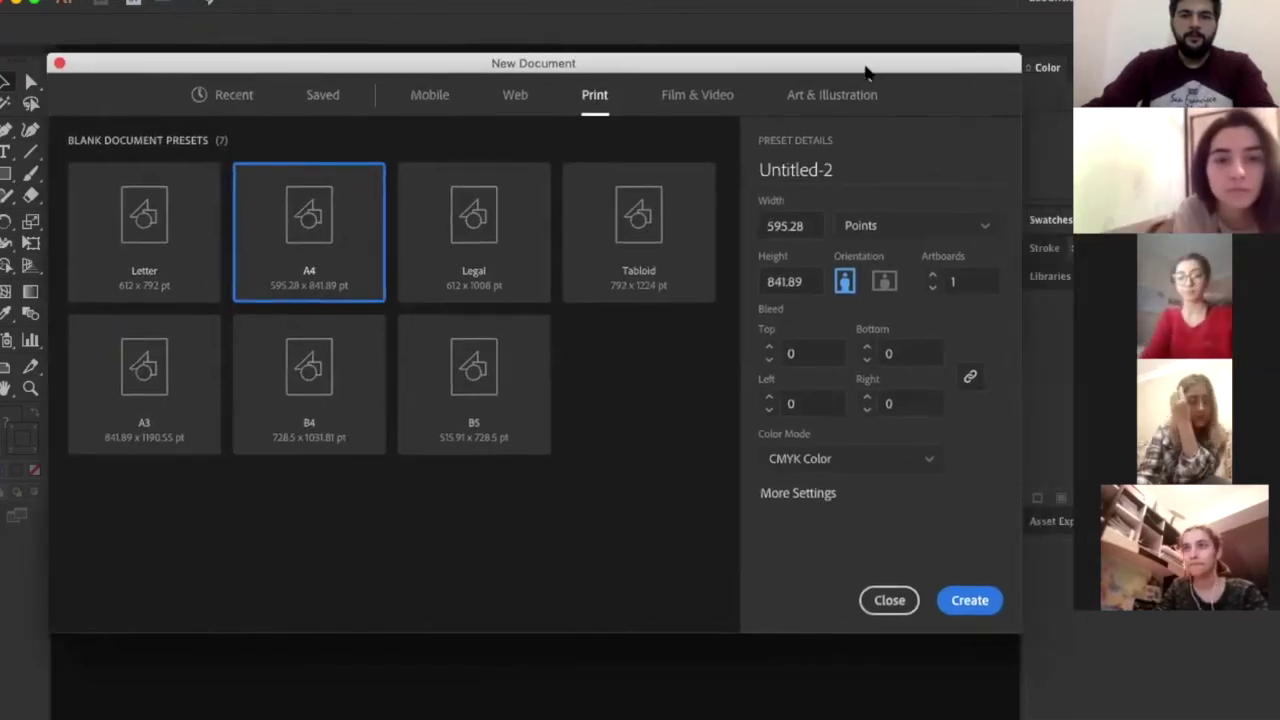
{"action": "left_click", "coordinate": [916, 225]}
{"action": "left_click", "coordinate": [918, 281]}
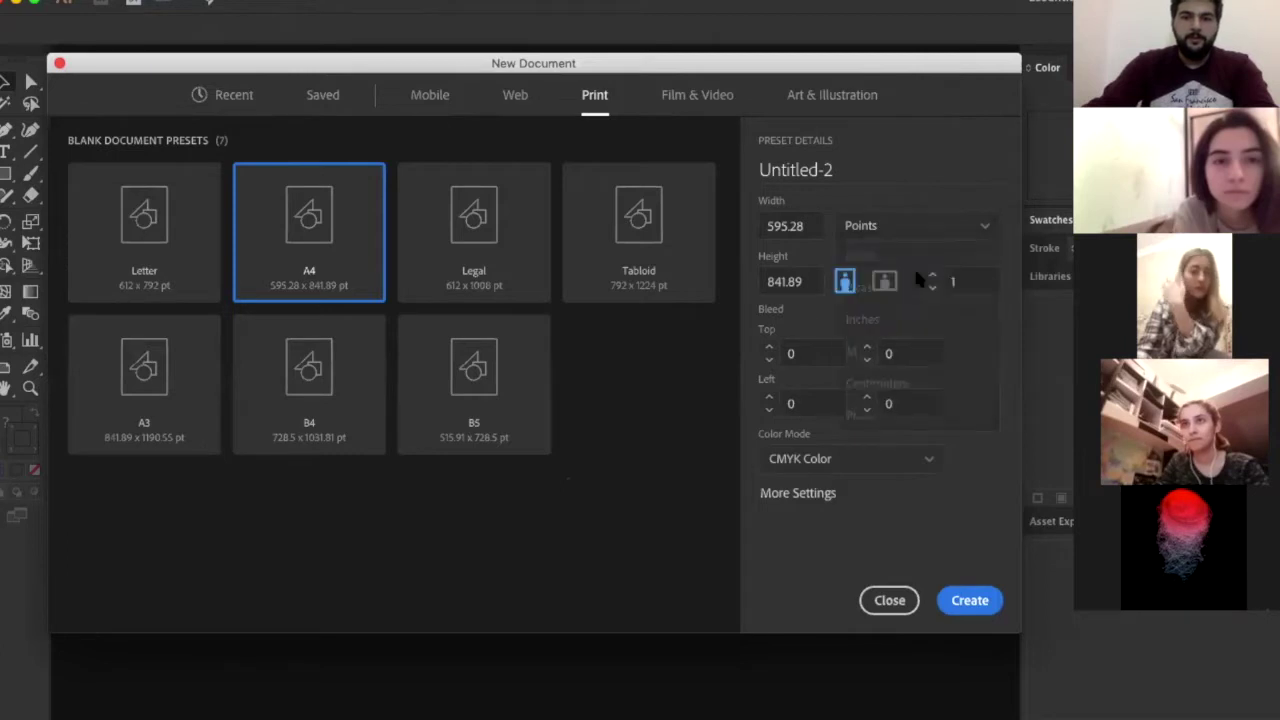
{"action": "left_click", "coordinate": [884, 281]}
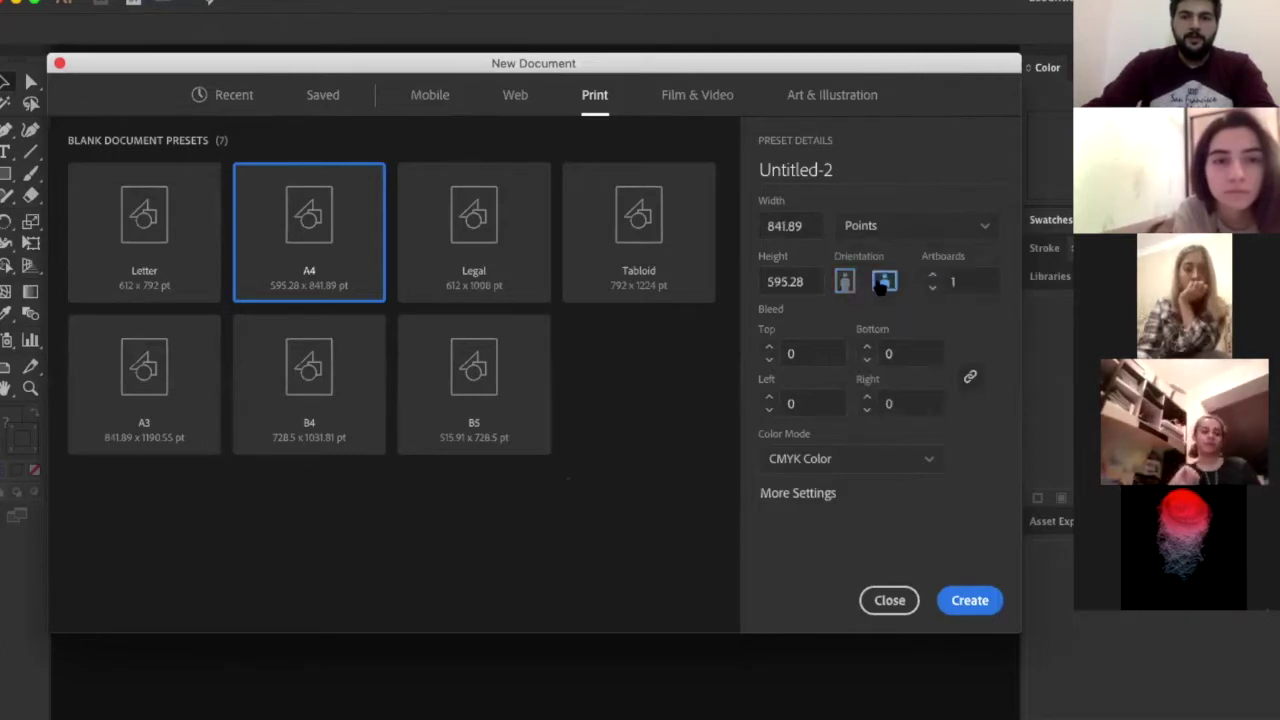
{"action": "left_click", "coordinate": [894, 228]}
{"action": "left_click", "coordinate": [890, 351]}
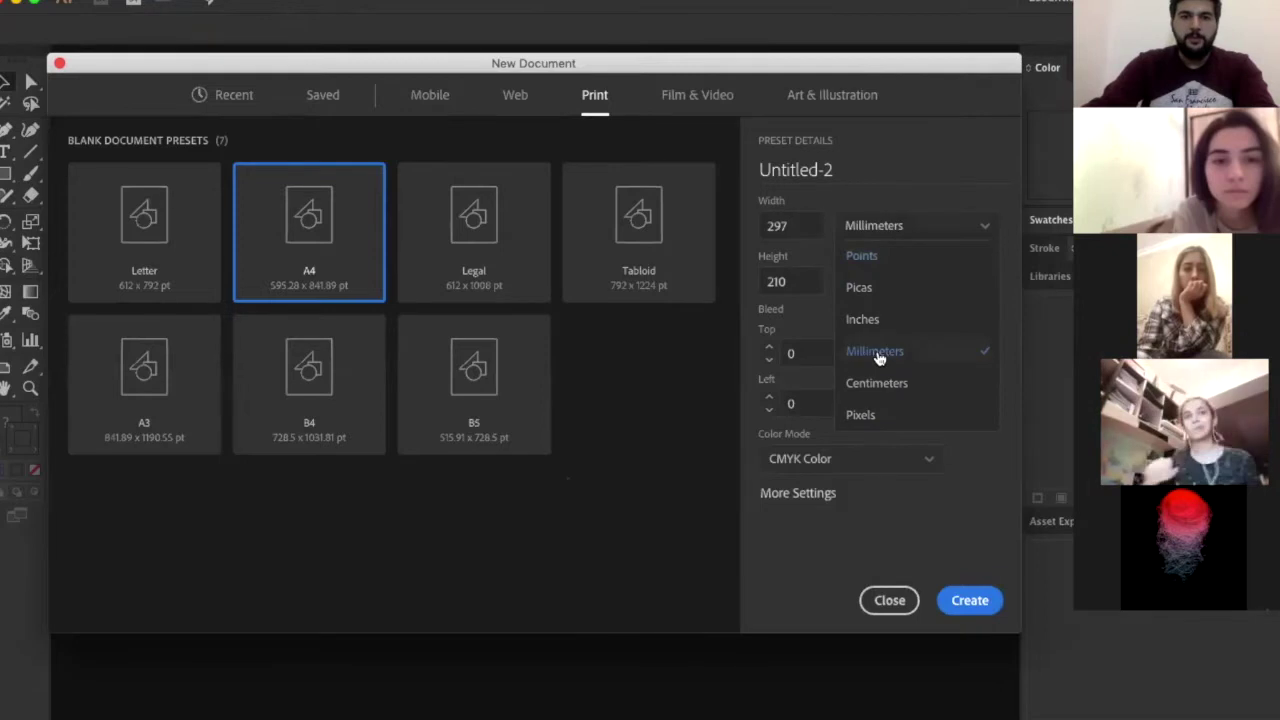
{"action": "left_click", "coordinate": [968, 600]}
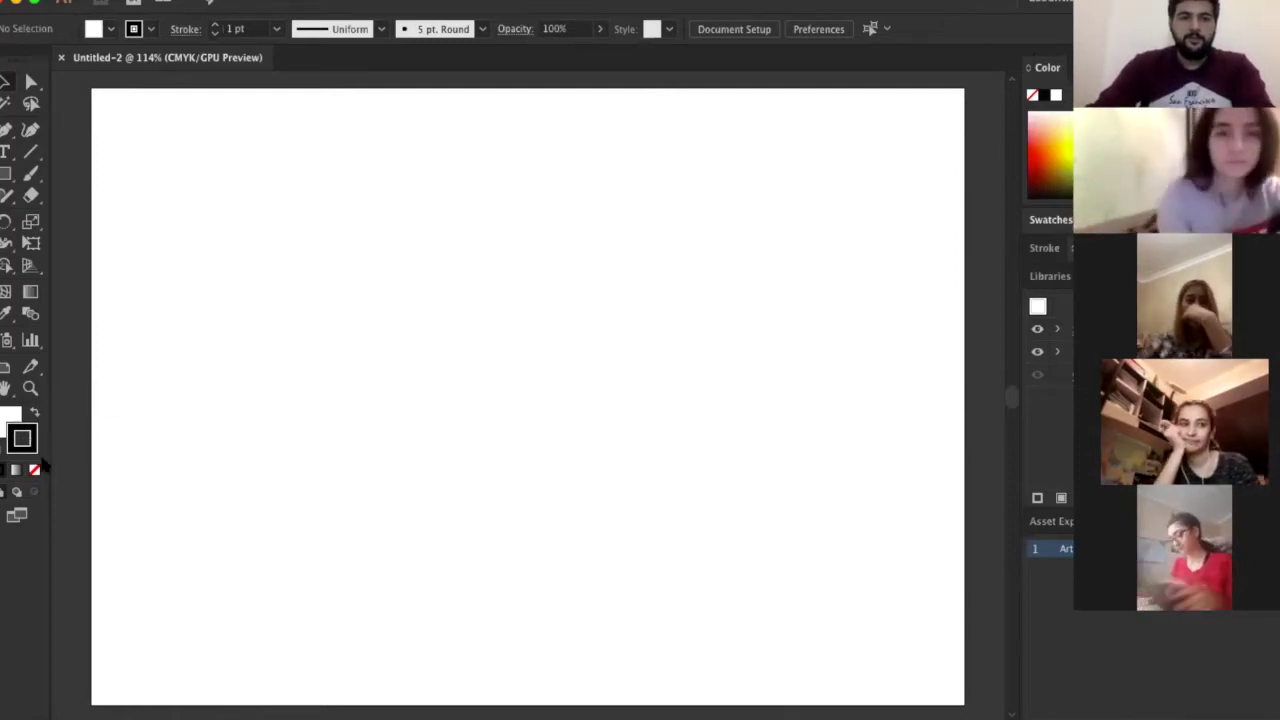
Set the stroke colour to None and expand the Swatches panel
{"action": "left_click", "coordinate": [150, 28]}
{"action": "left_click", "coordinate": [8, 60]}
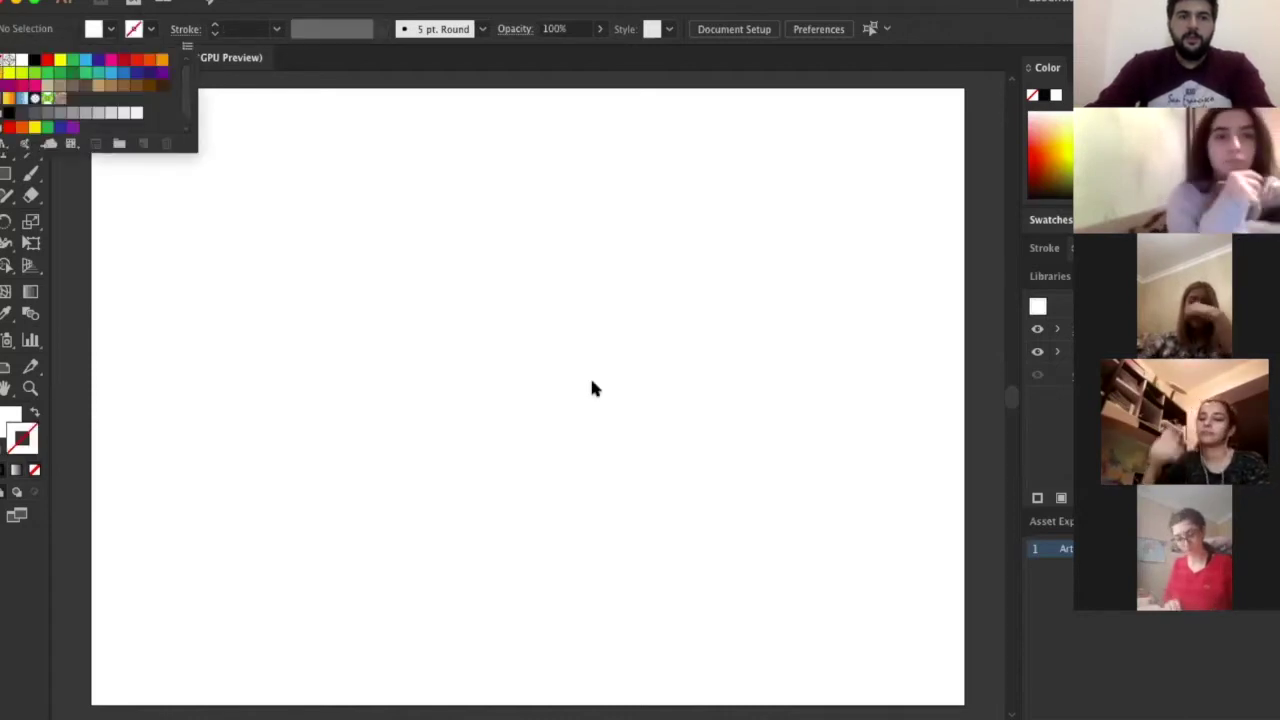
{"action": "left_click", "coordinate": [588, 376]}
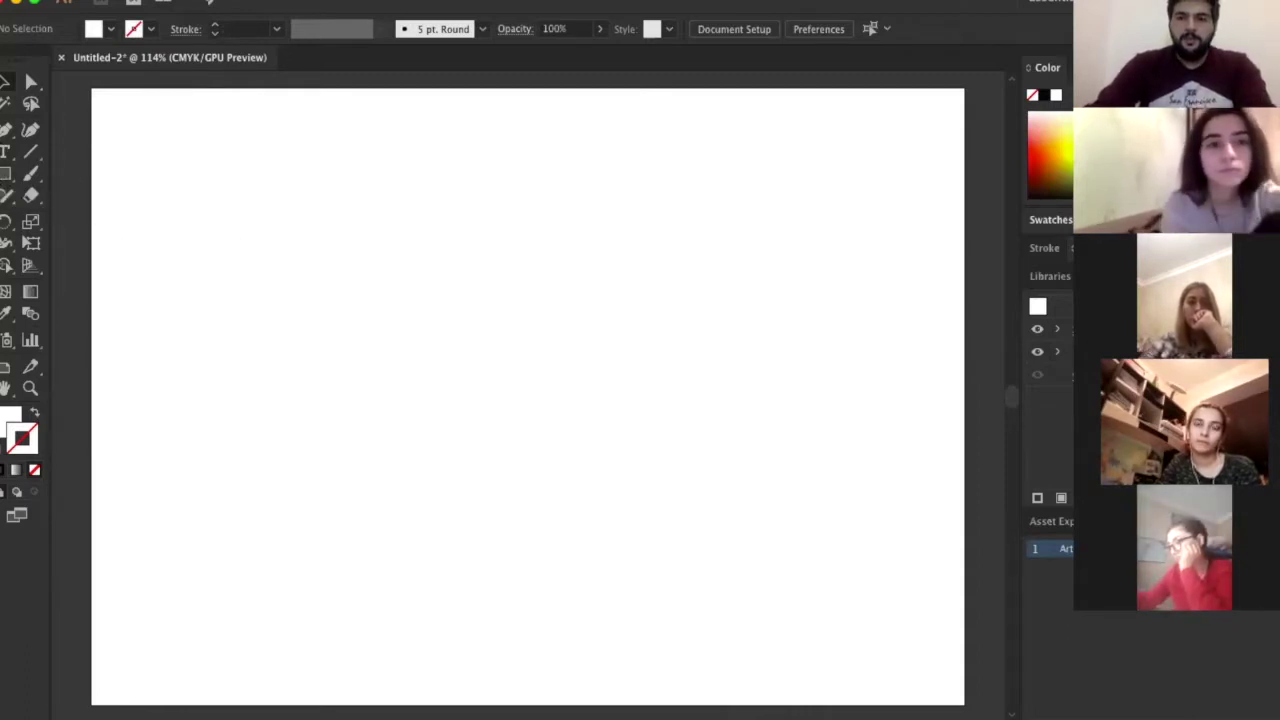
{"action": "left_click", "coordinate": [1051, 221]}
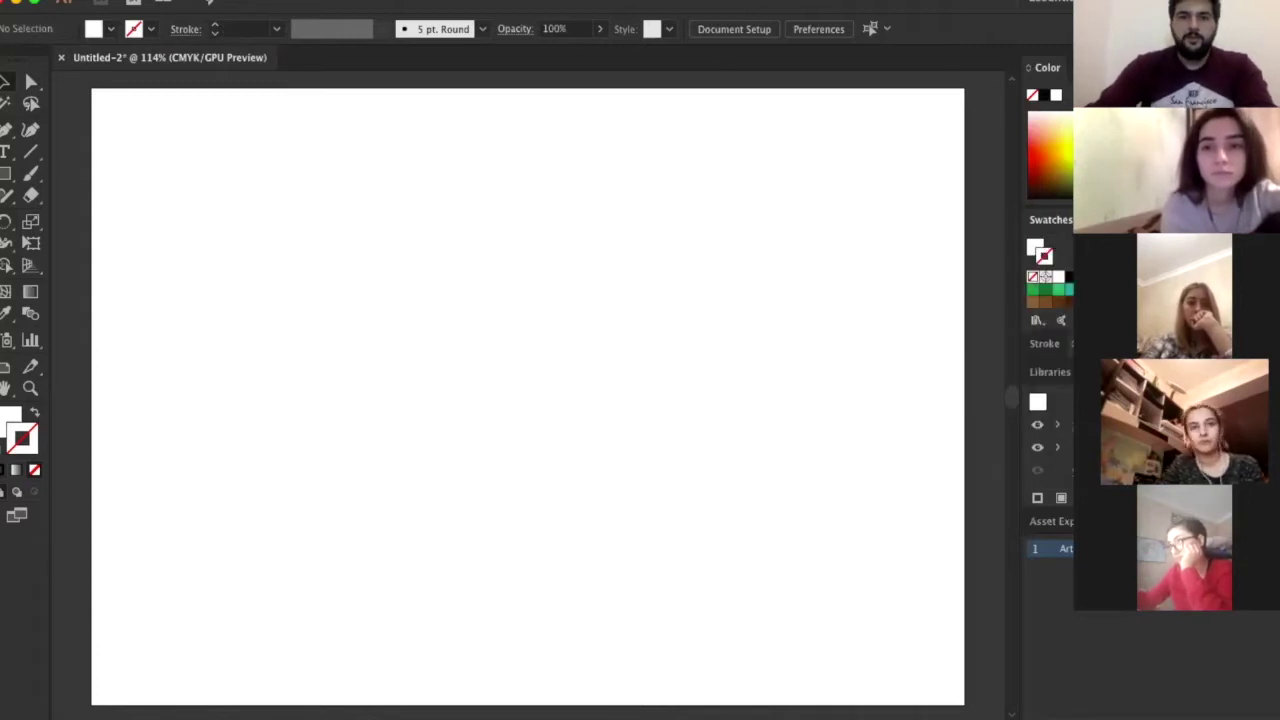
{"action": "left_click", "coordinate": [480, 0]}
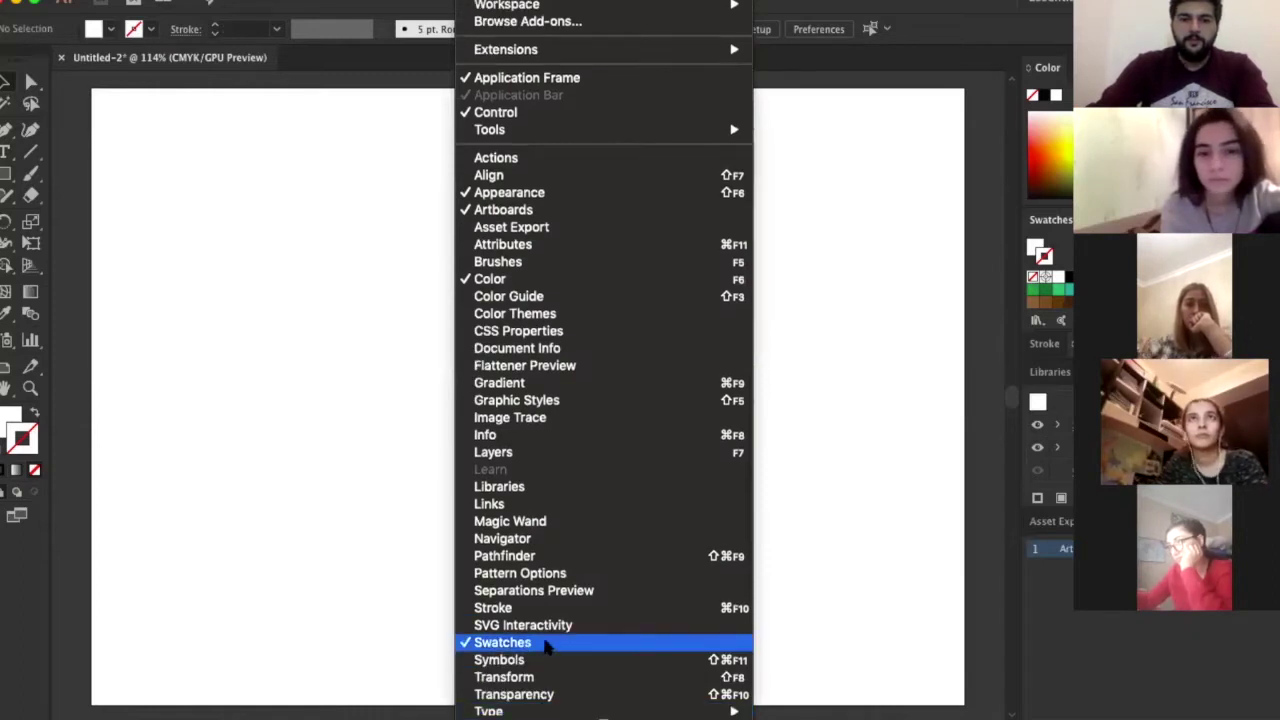
Drag the Swatches panel out of the dock to float near the artboard's top right
{"action": "scroll", "coordinate": [600, 84], "scroll_direction": "up", "scroll_amount": 2}
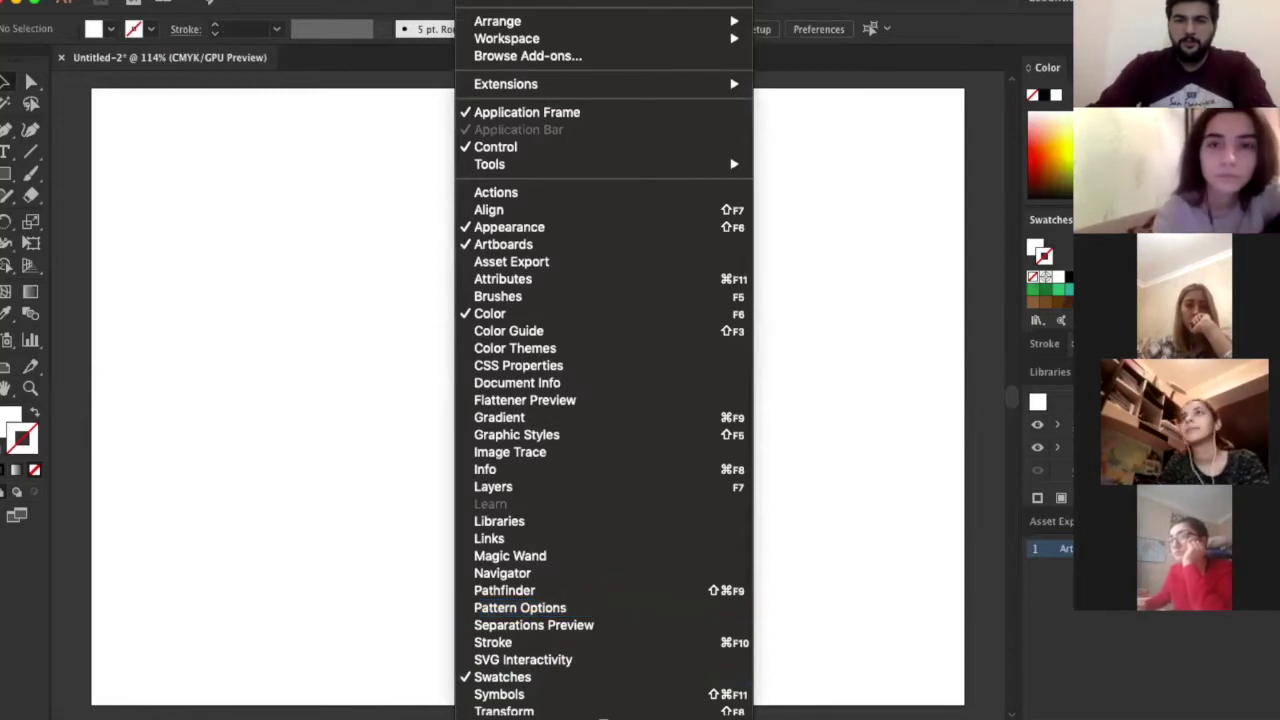
{"action": "left_click", "coordinate": [1050, 227]}
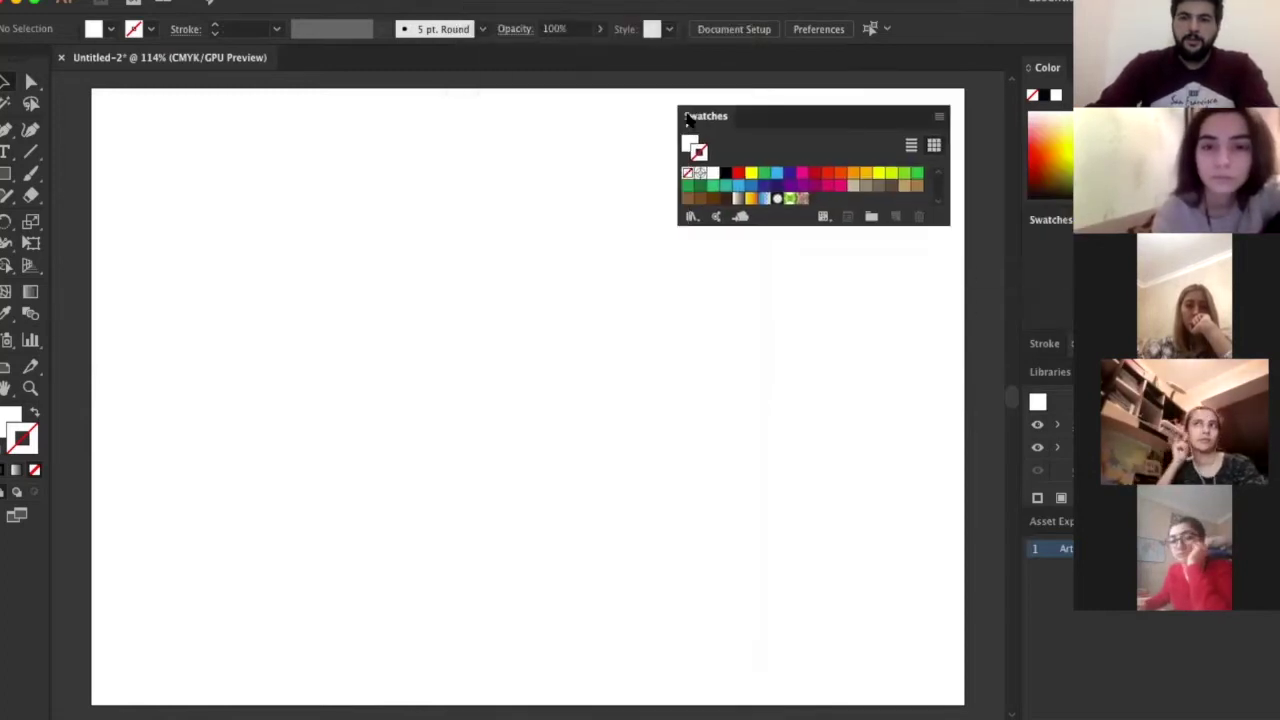
{"action": "left_click_drag", "start_coordinate": [1050, 227], "coordinate": [725, 116]}
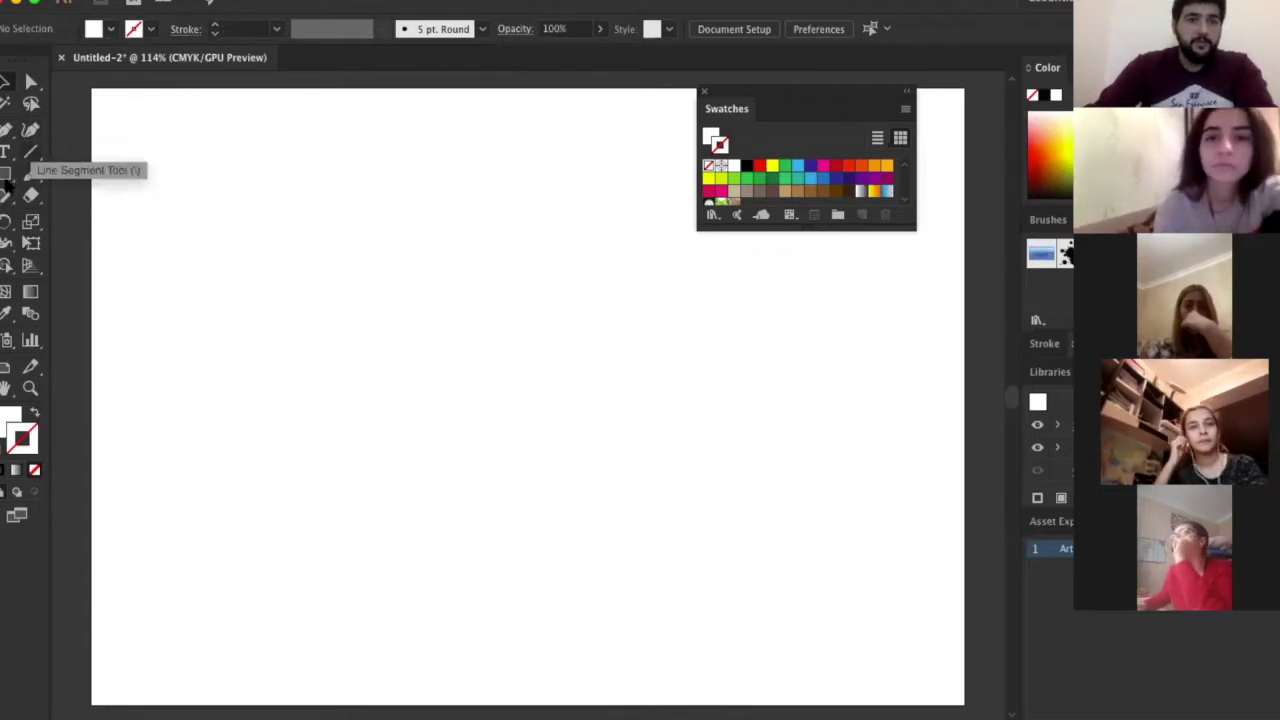
Draw a tall narrow ellipse on the left of the page with a blue stroke
{"action": "left_click_drag", "start_coordinate": [5, 173], "coordinate": [80, 214]}
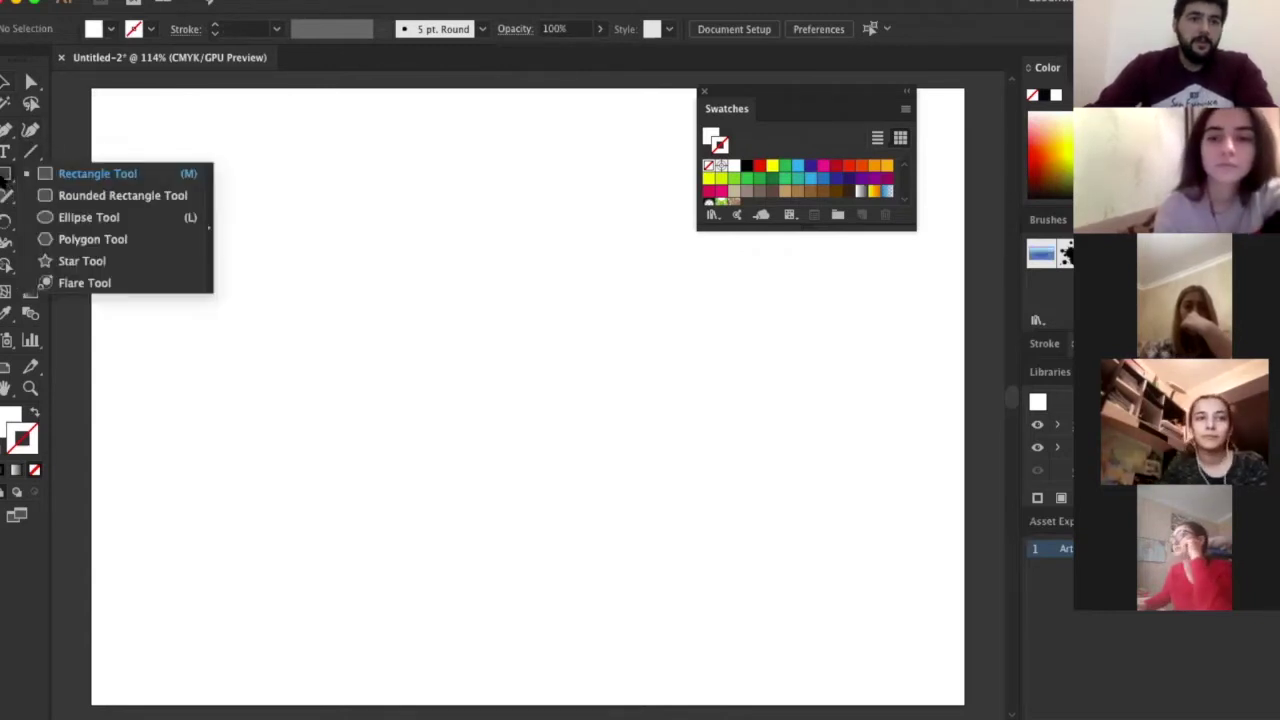
{"action": "left_click_drag", "start_coordinate": [334, 252], "coordinate": [390, 484]}
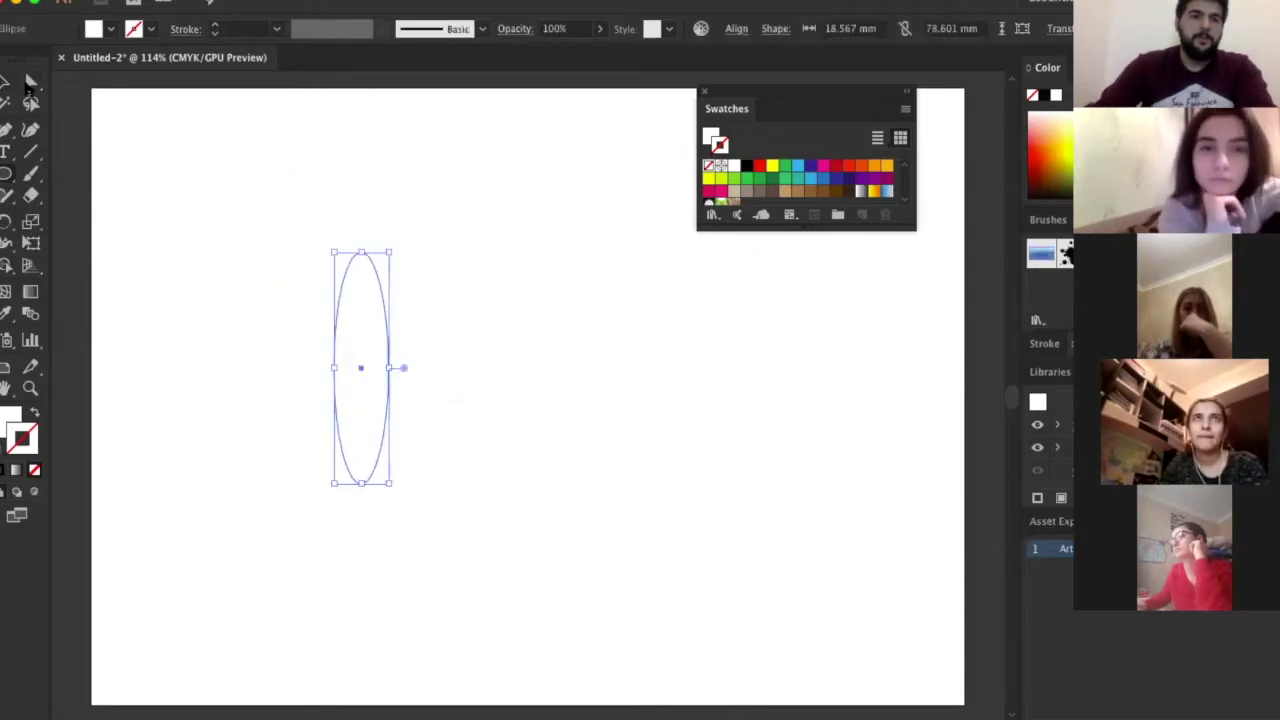
{"action": "left_click", "coordinate": [151, 29]}
{"action": "left_click", "coordinate": [111, 60]}
{"action": "left_click", "coordinate": [125, 77]}
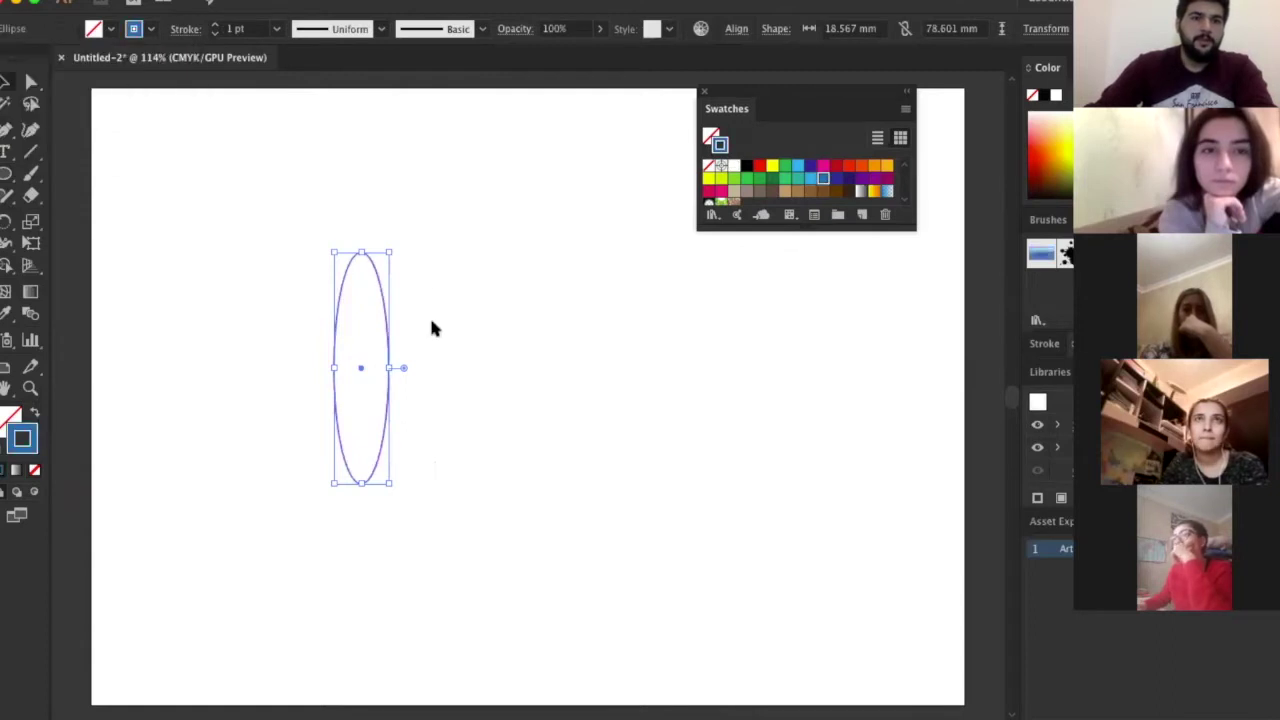
Add a horizontal rotated copy crossing the ellipse and draw a square centred on them
{"action": "left_click_drag", "start_coordinate": [415, 287], "coordinate": [442, 422]}
{"action": "left_click", "coordinate": [500, 272]}
{"action": "left_click_drag", "start_coordinate": [350, 399], "coordinate": [582, 272]}
{"action": "left_click", "coordinate": [582, 272]}
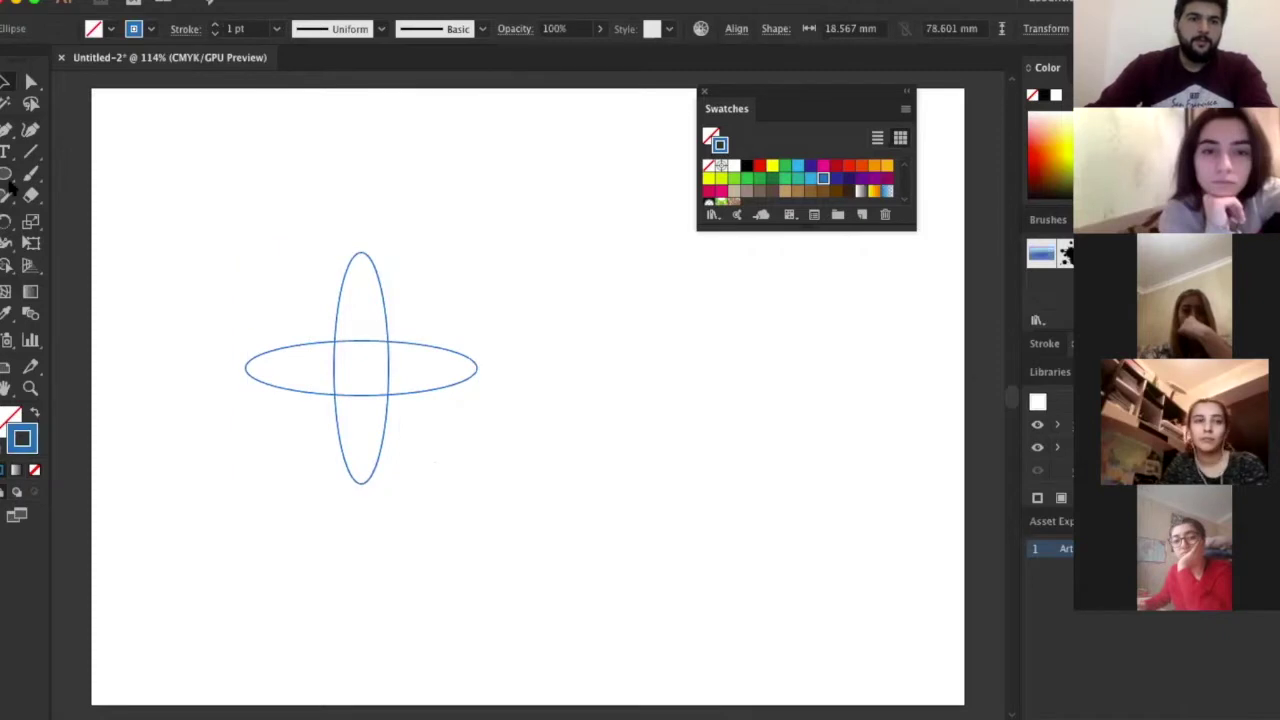
{"action": "left_click", "coordinate": [6, 174]}
{"action": "left_click_drag", "start_coordinate": [339, 349], "coordinate": [436, 444]}
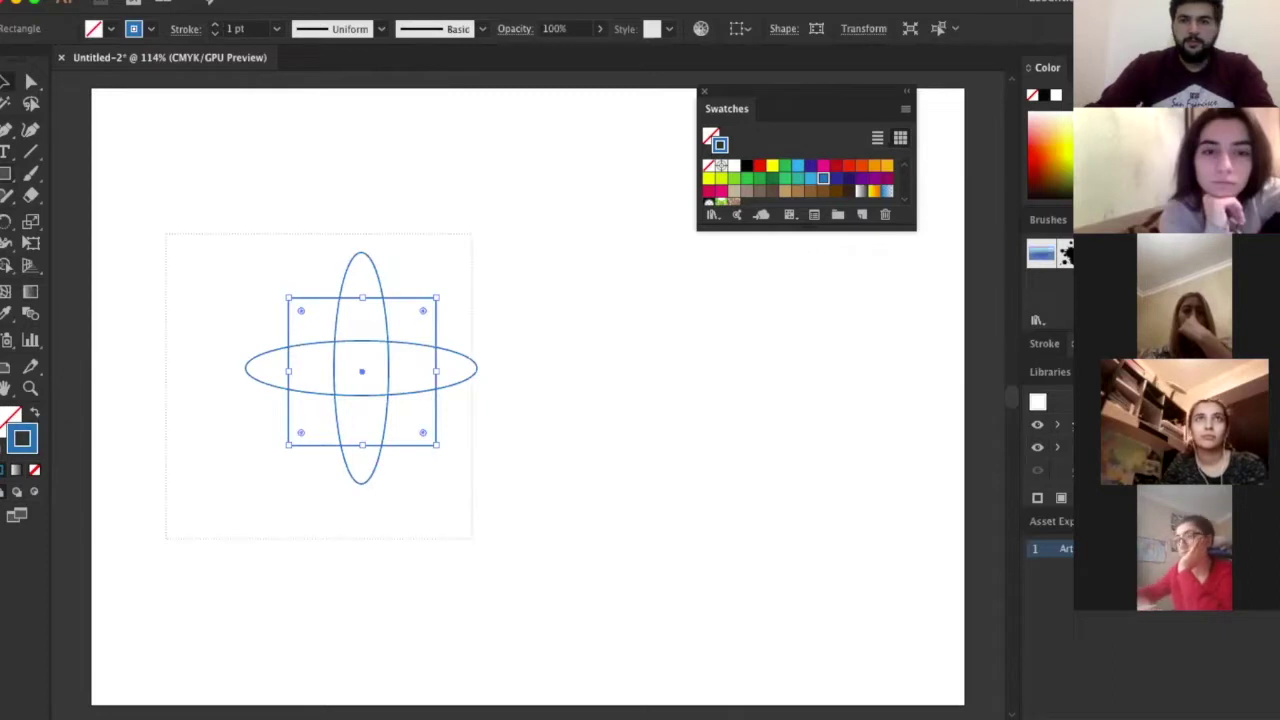
Select all three shapes, bring up the Align panel, and give them a 10 pt stroke
{"action": "key", "text": "ctrl+a"}
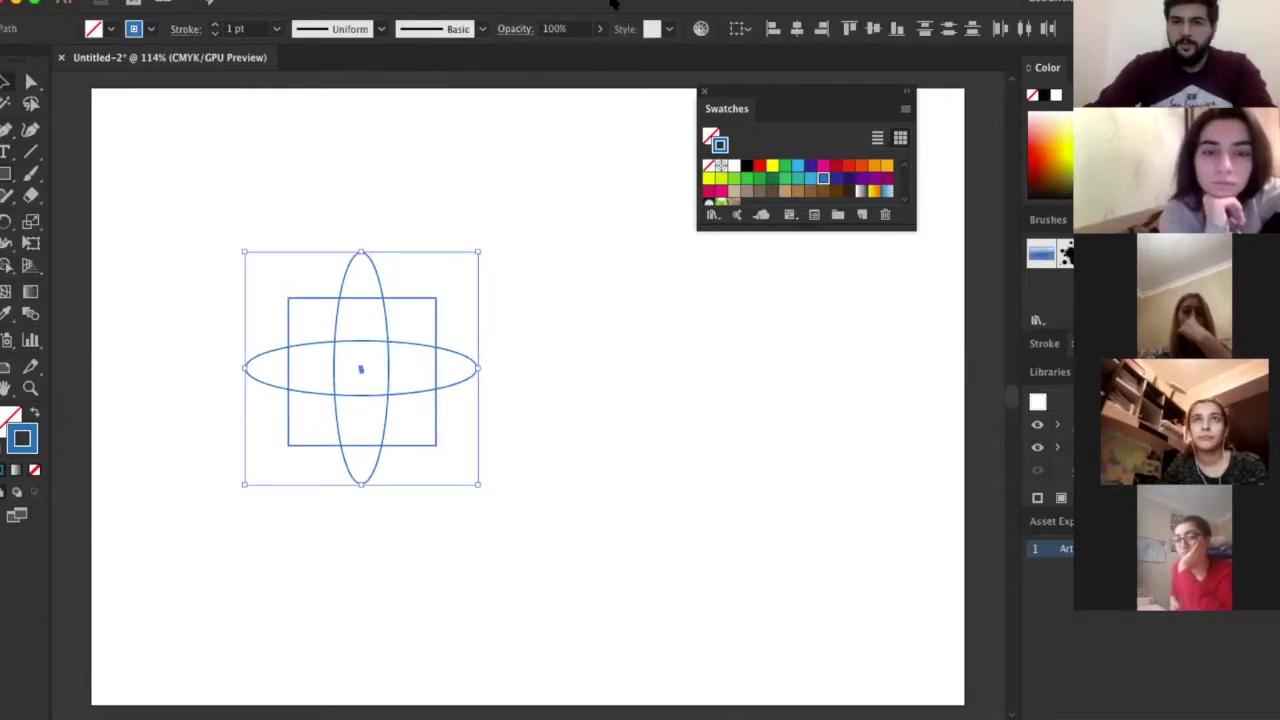
{"action": "left_click", "coordinate": [490, 2]}
{"action": "key", "text": "shift+F7"}
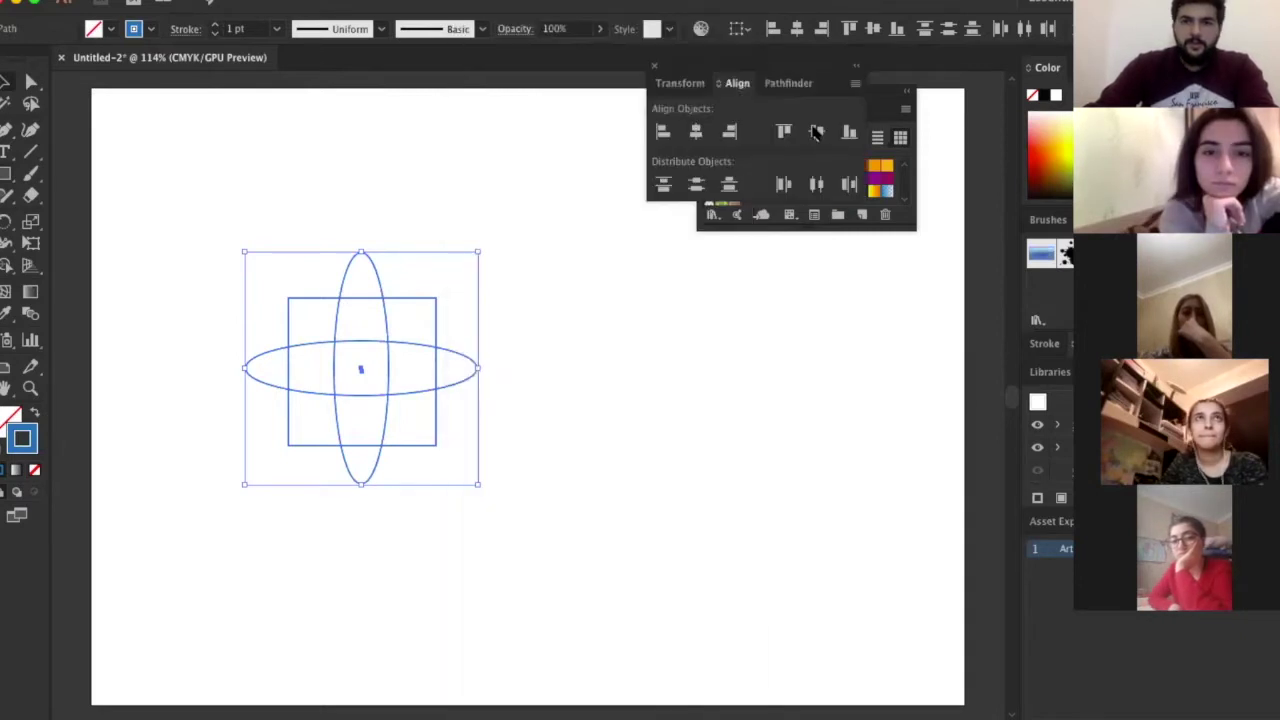
{"action": "left_click", "coordinate": [522, 228]}
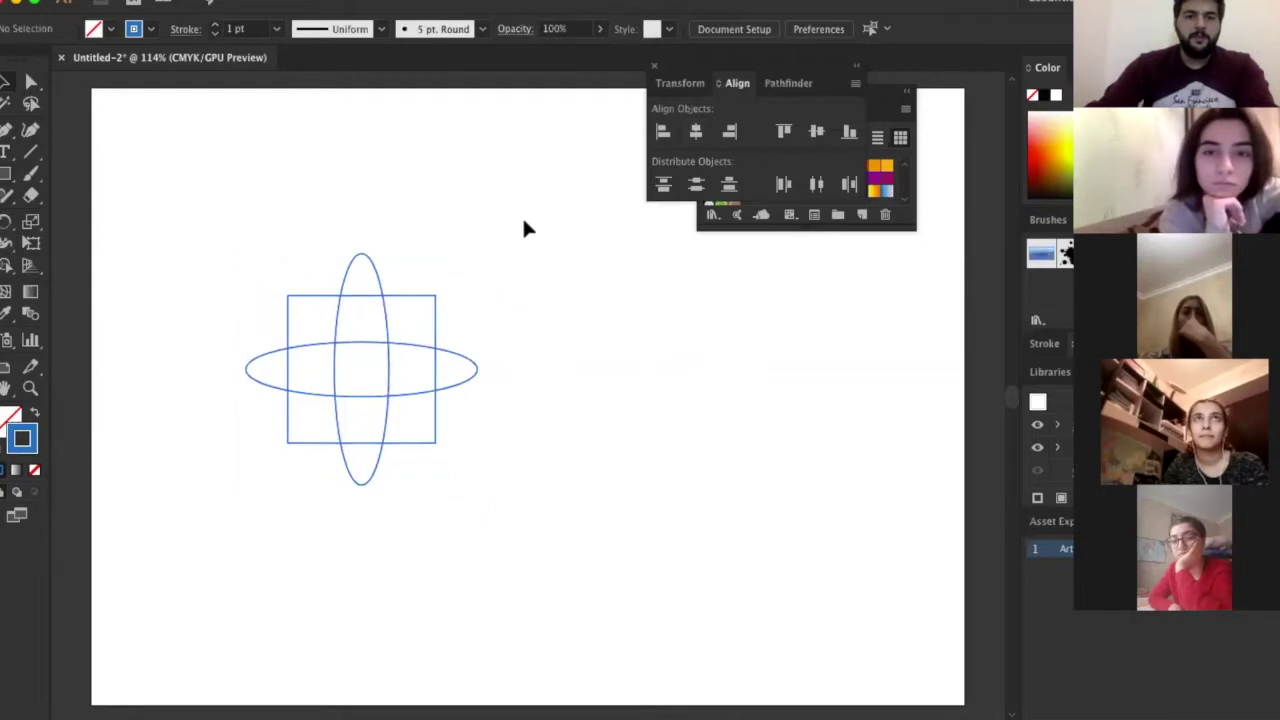
{"action": "key", "text": "ctrl+a"}
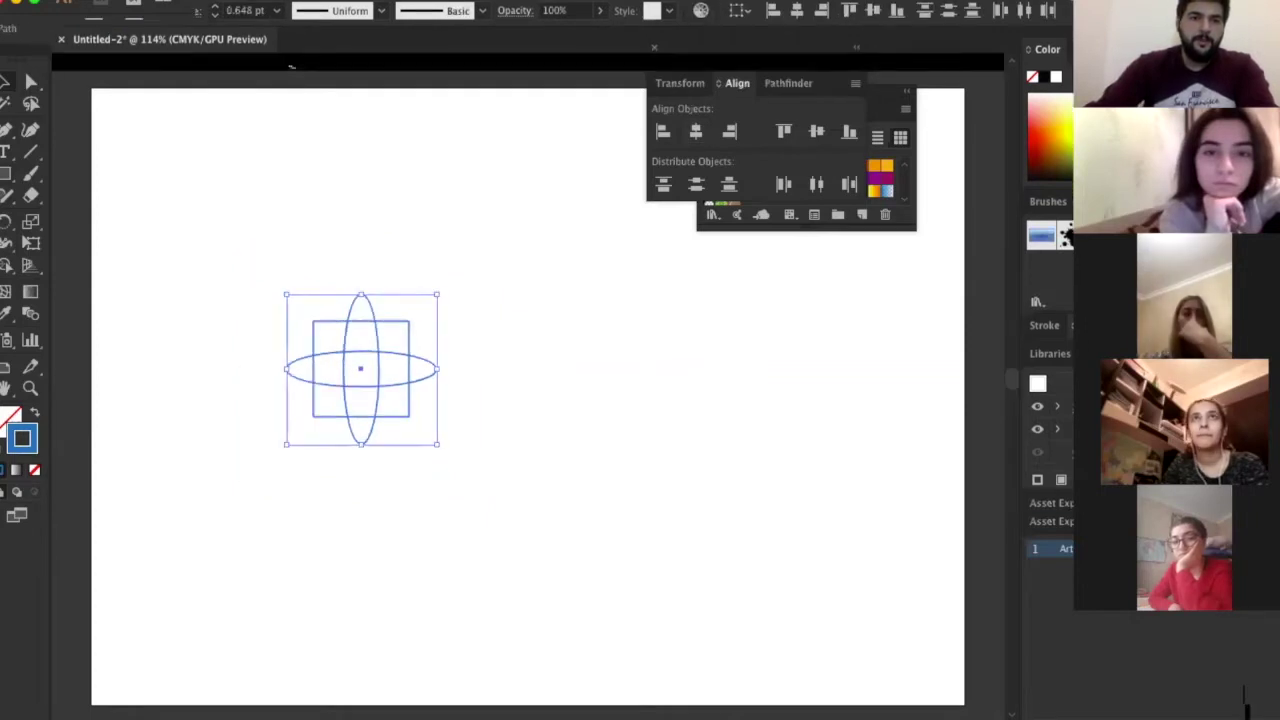
{"action": "left_click", "coordinate": [277, 28]}
{"action": "left_click", "coordinate": [303, 288]}
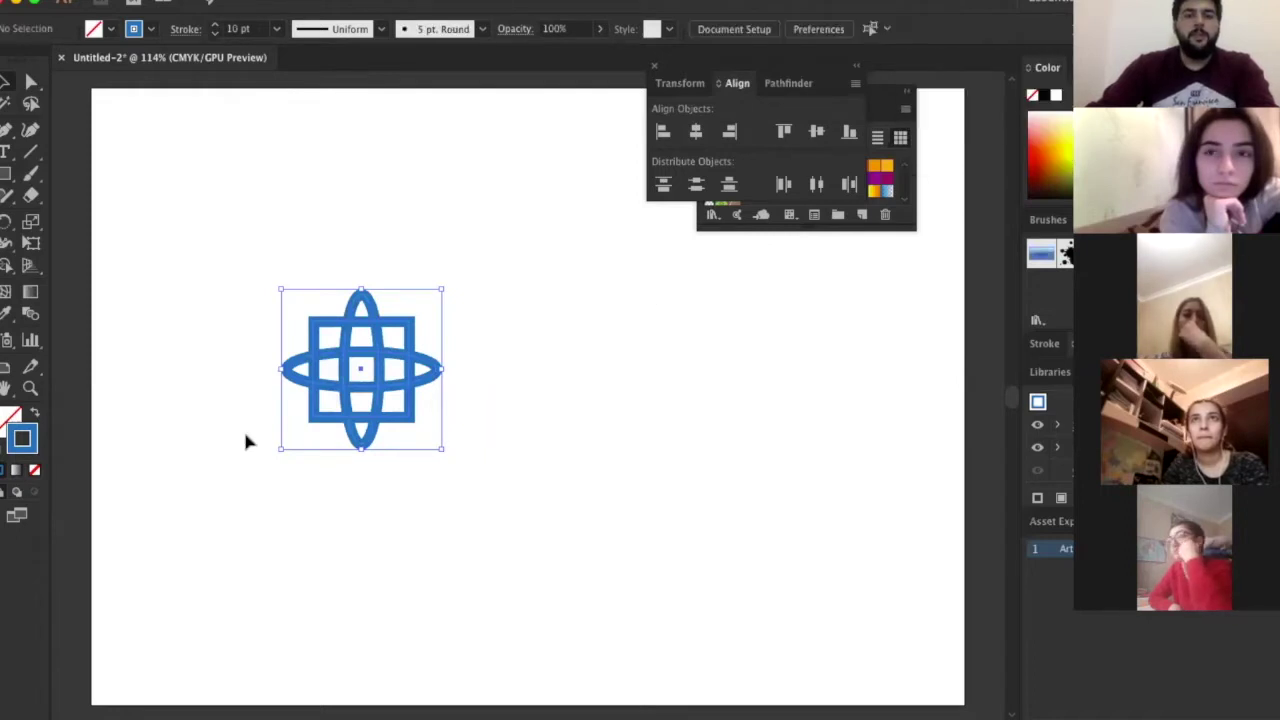
Shrink the motif and reposition it up and left, undoing a stray duplicate
{"action": "scroll", "coordinate": [394, 337], "scroll_direction": "down", "scroll_amount": 1}
{"action": "left_click_drag", "start_coordinate": [294, 296], "coordinate": [314, 302]}
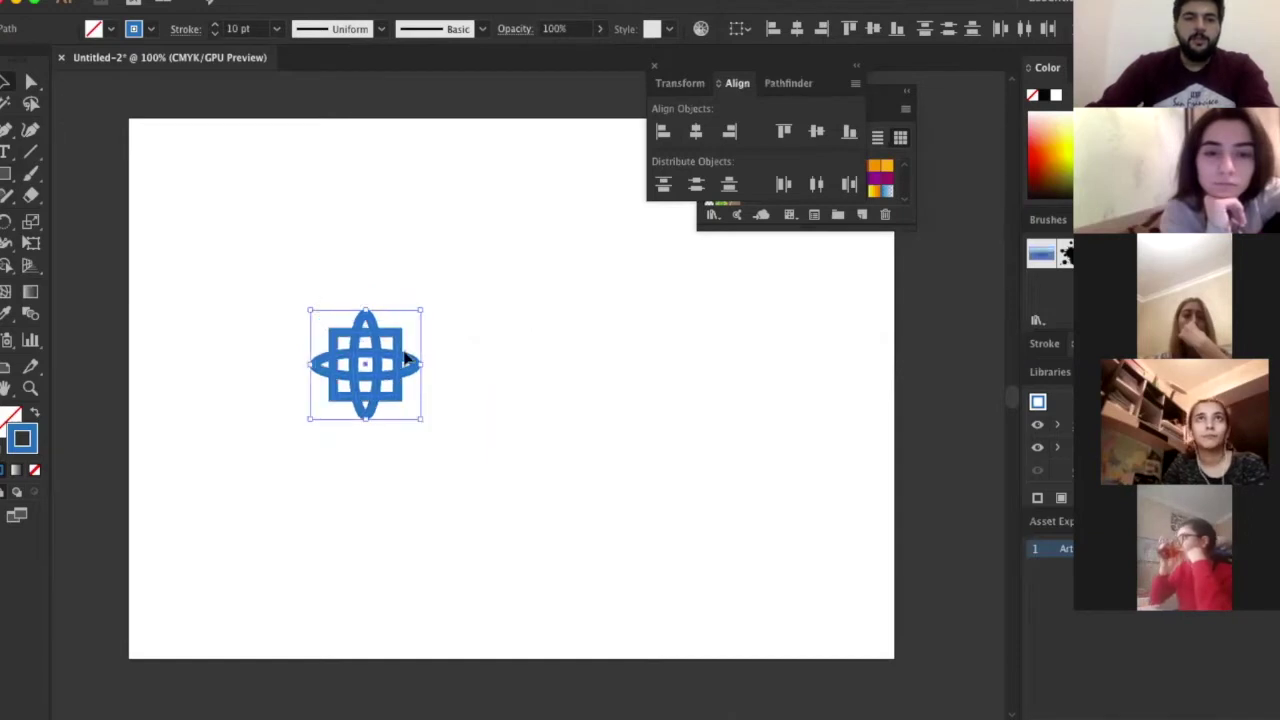
{"action": "left_click_drag", "start_coordinate": [410, 360], "coordinate": [396, 299]}
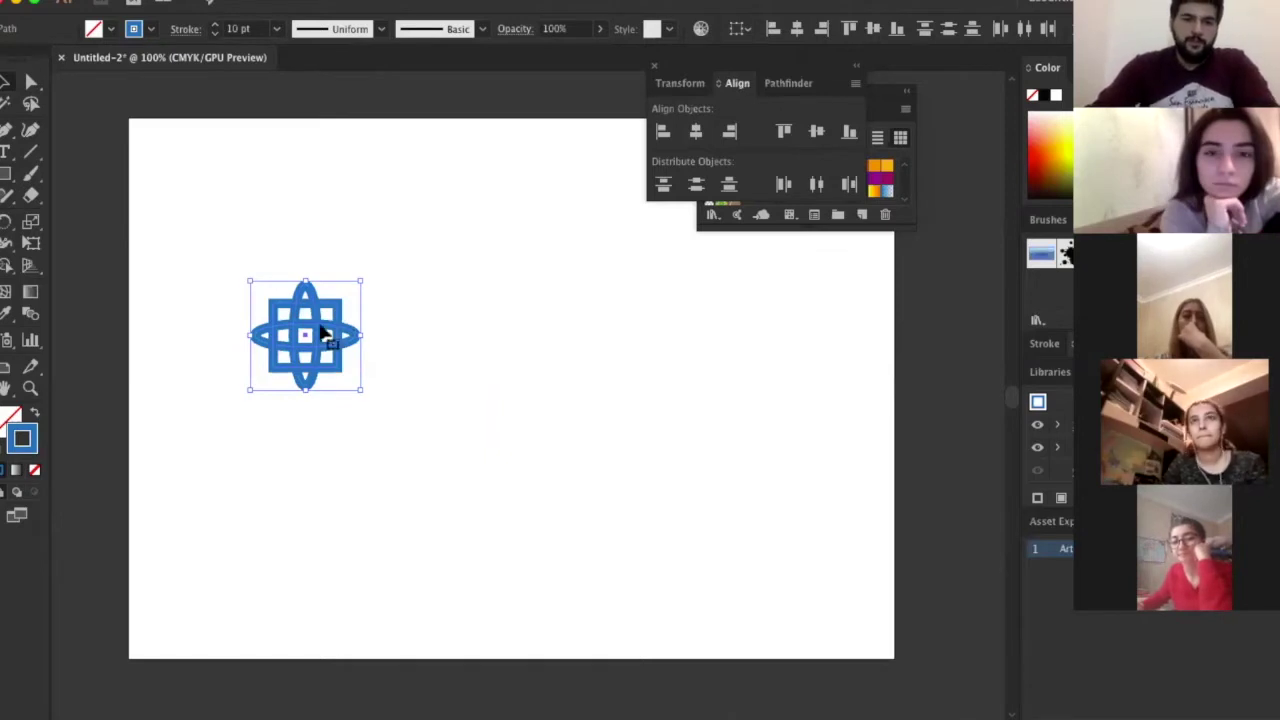
{"action": "left_click_drag", "start_coordinate": [350, 333], "coordinate": [455, 331]}
{"action": "key", "text": "ctrl+a"}
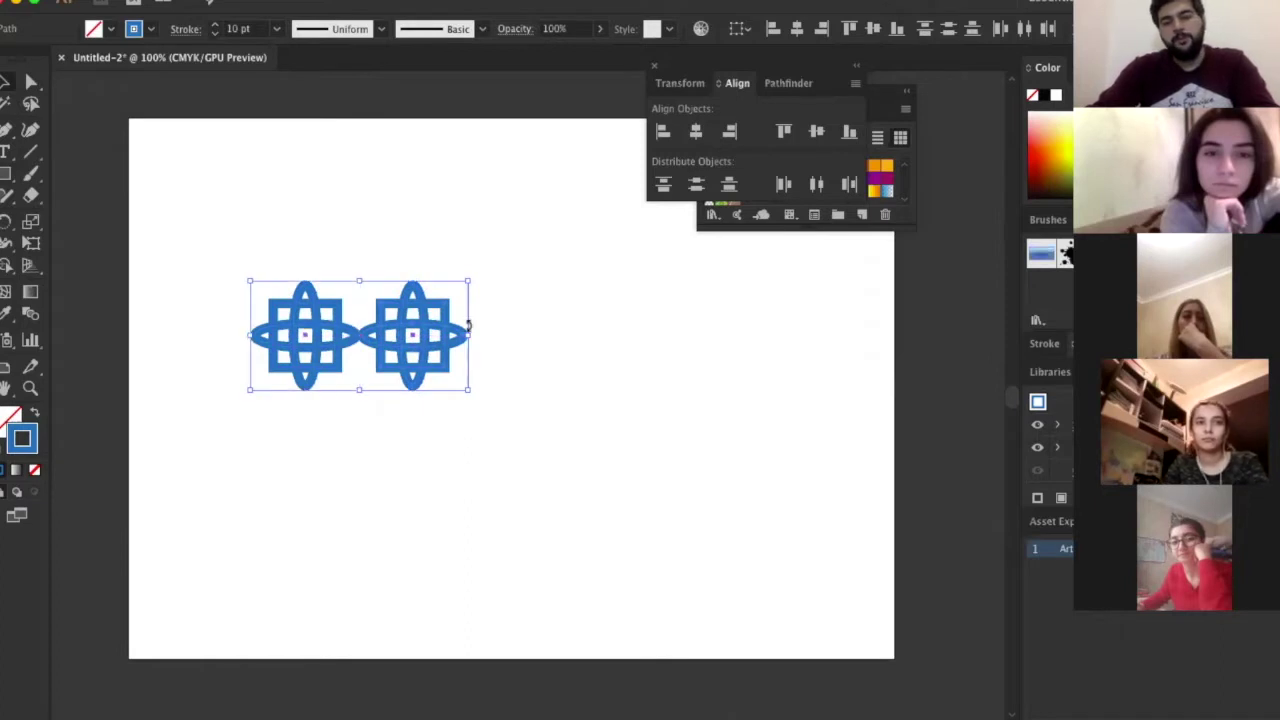
{"action": "left_click", "coordinate": [508, 285]}
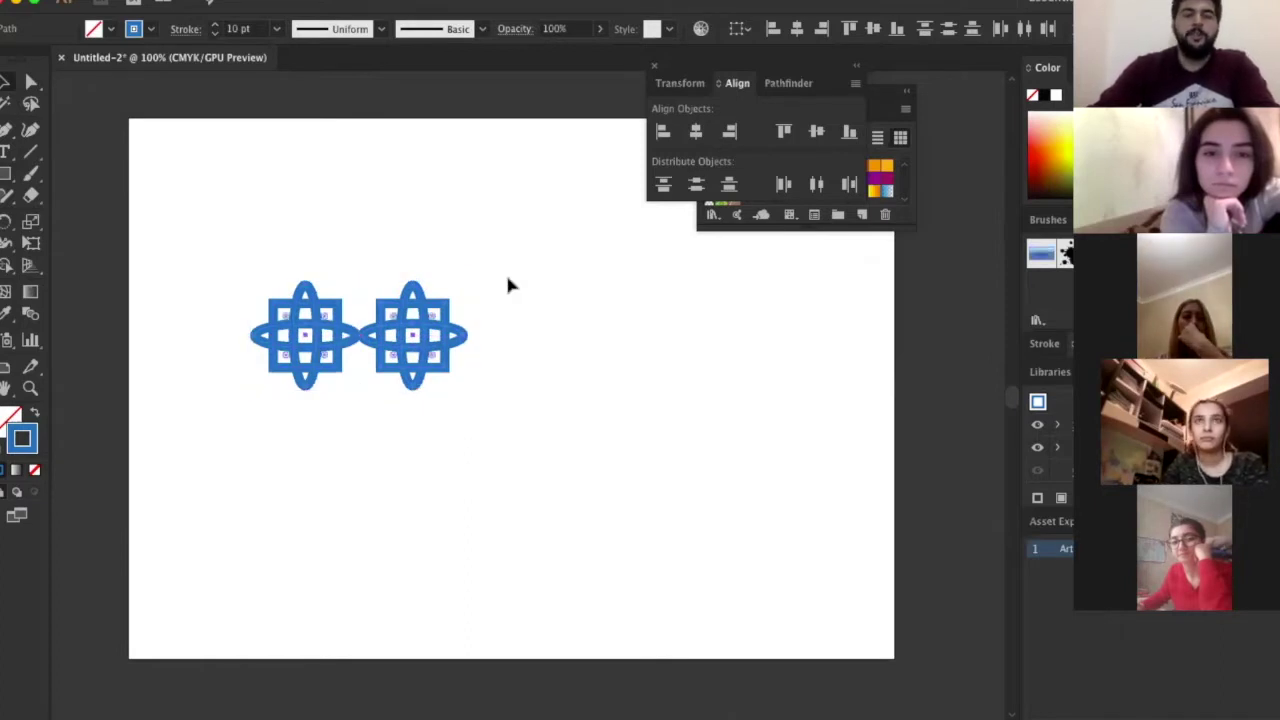
{"action": "key", "text": "ctrl+z"}
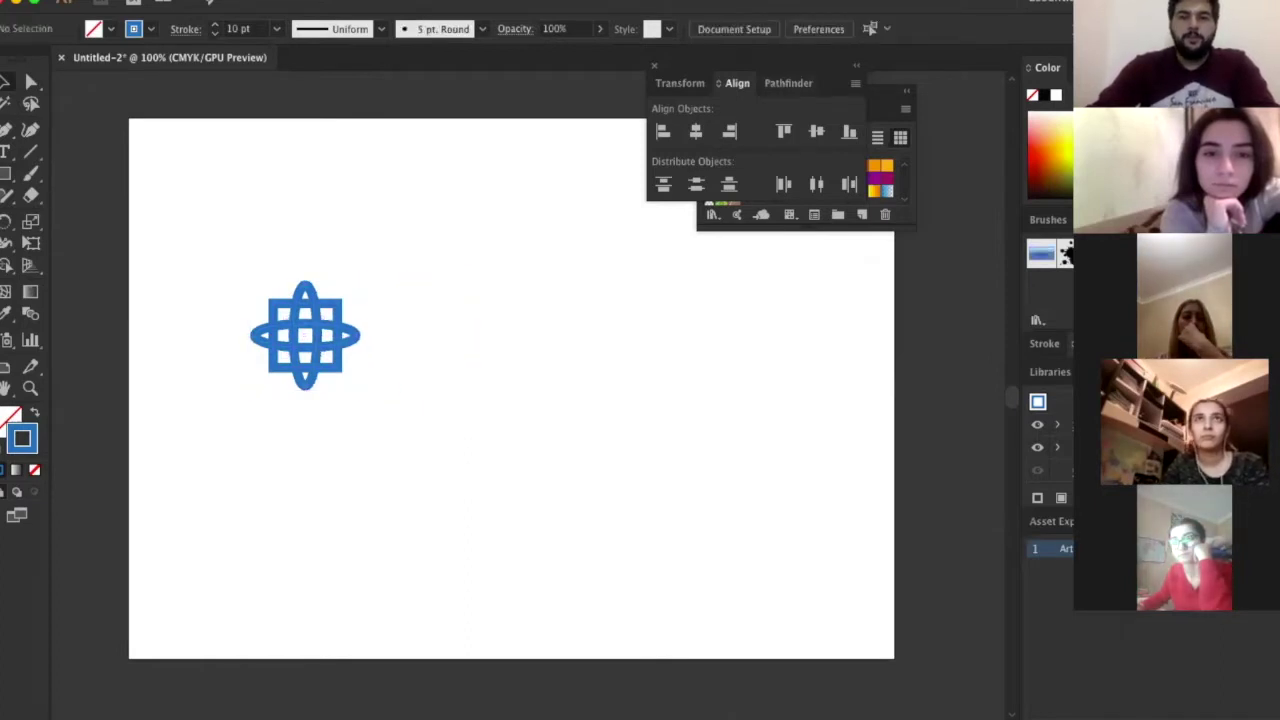
Dock the Align panels, then select the motif and group it with Ctrl+G
{"action": "left_click_drag", "start_coordinate": [786, 90], "coordinate": [1058, 190]}
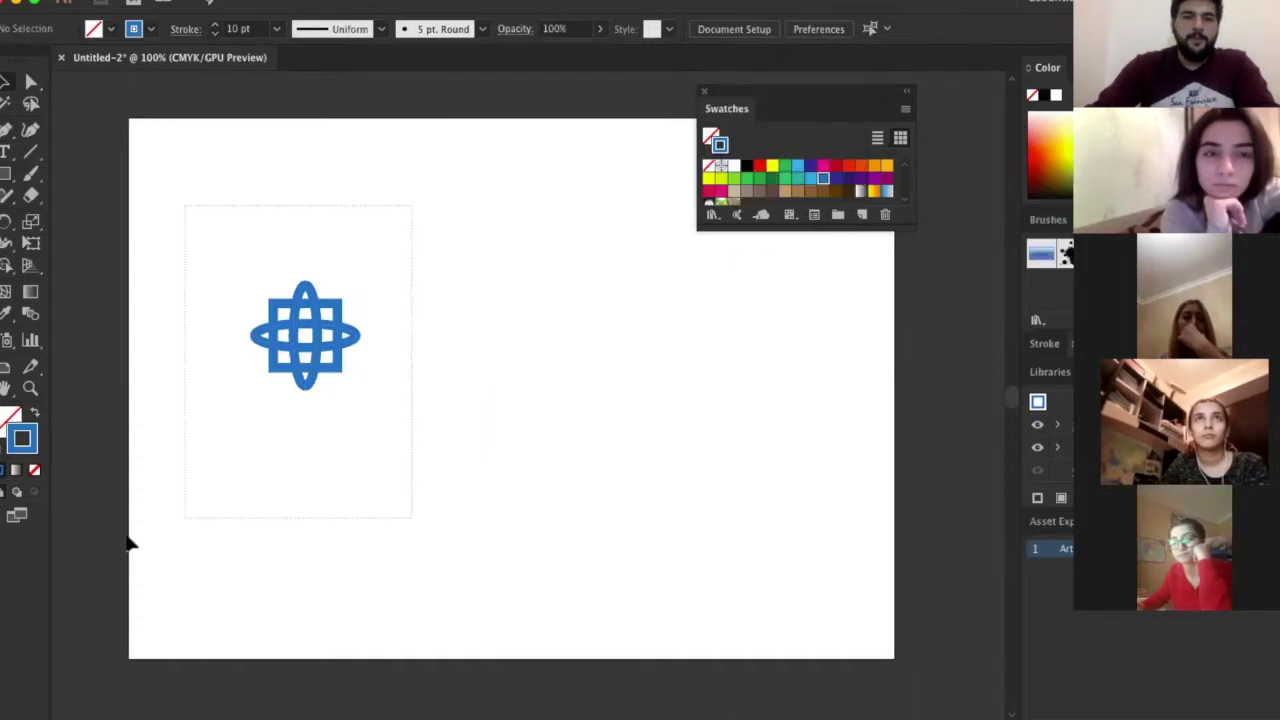
{"action": "key", "text": "ctrl+a"}
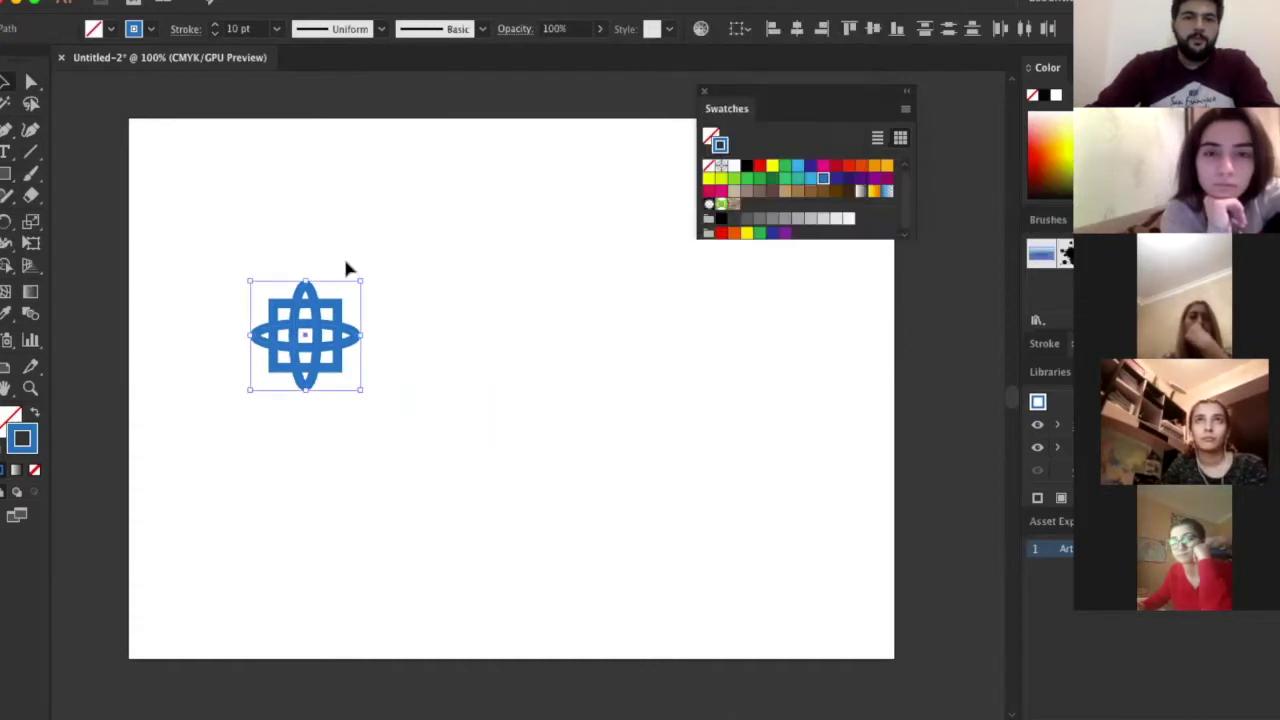
{"action": "key", "text": "ctrl+g"}
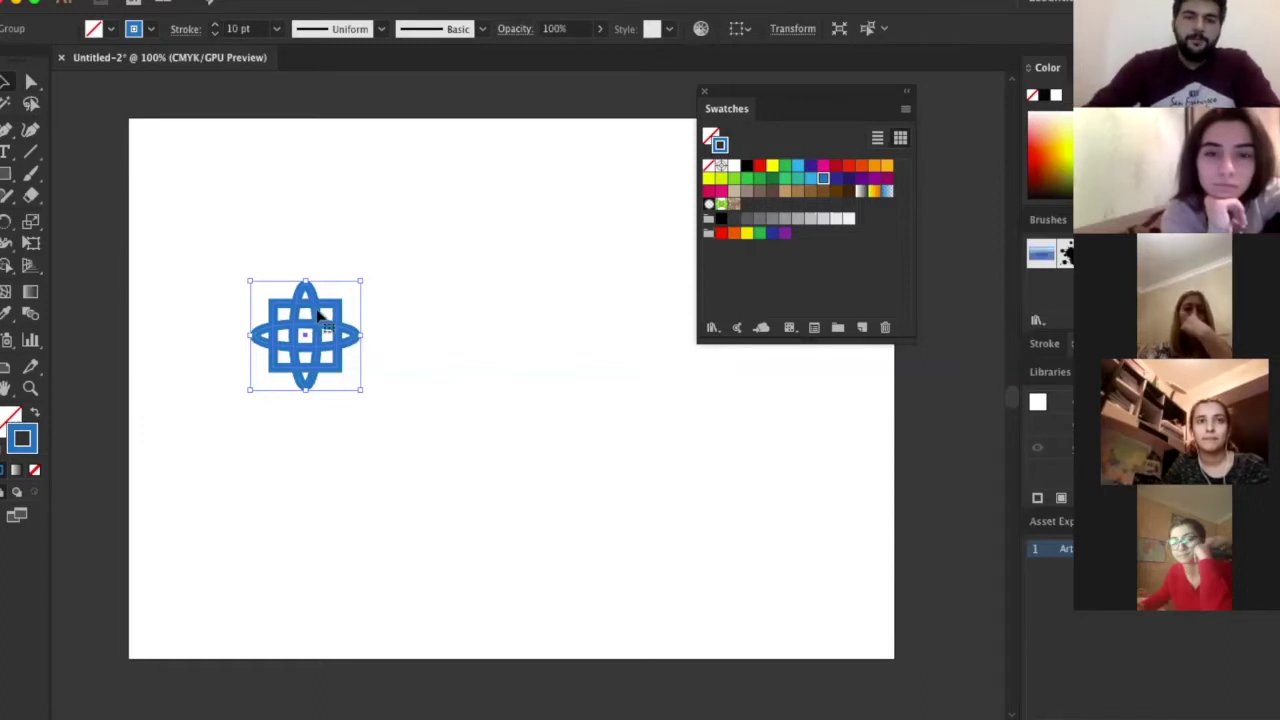
Drag the grouped motif into Swatches as a pattern swatch and set it as the fill
{"action": "mouse_move", "coordinate": [698, 262]}
{"action": "left_mouse_down"}
{"action": "mouse_move", "coordinate": [870, 222]}
{"action": "mouse_move", "coordinate": [814, 222]}
{"action": "left_mouse_up"}
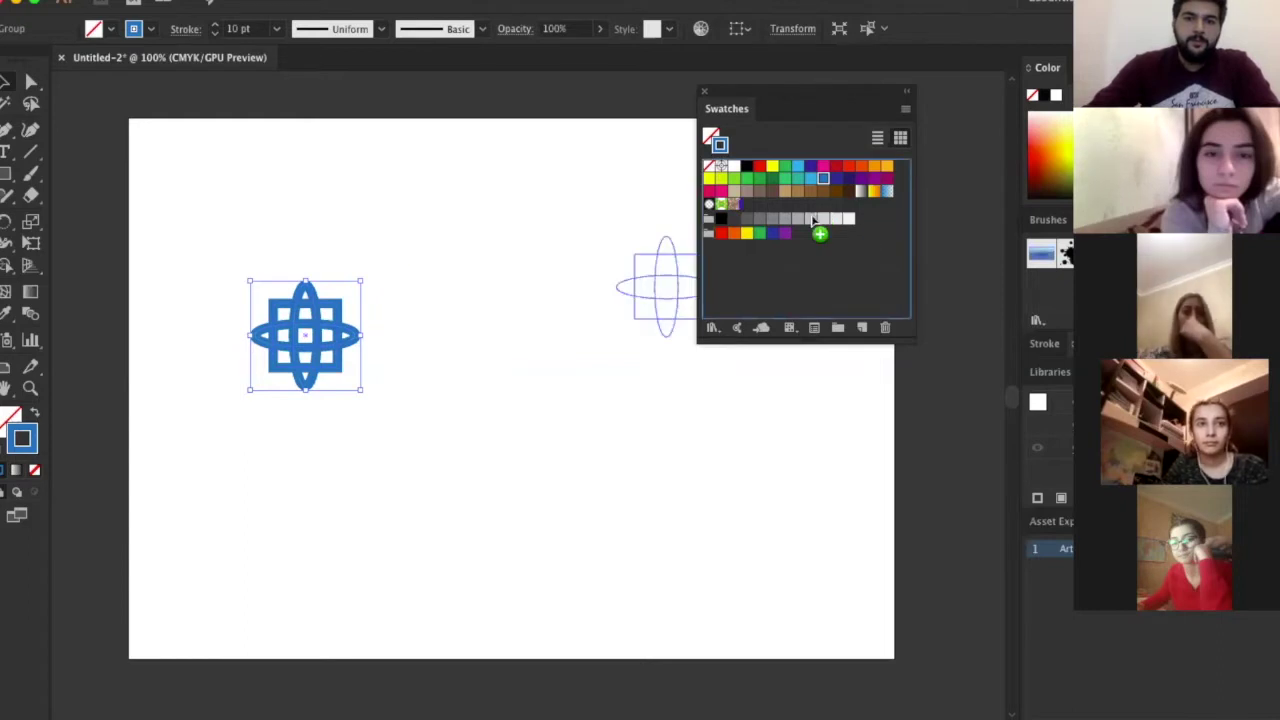
{"action": "left_click_drag", "start_coordinate": [712, 330], "coordinate": [712, 330]}
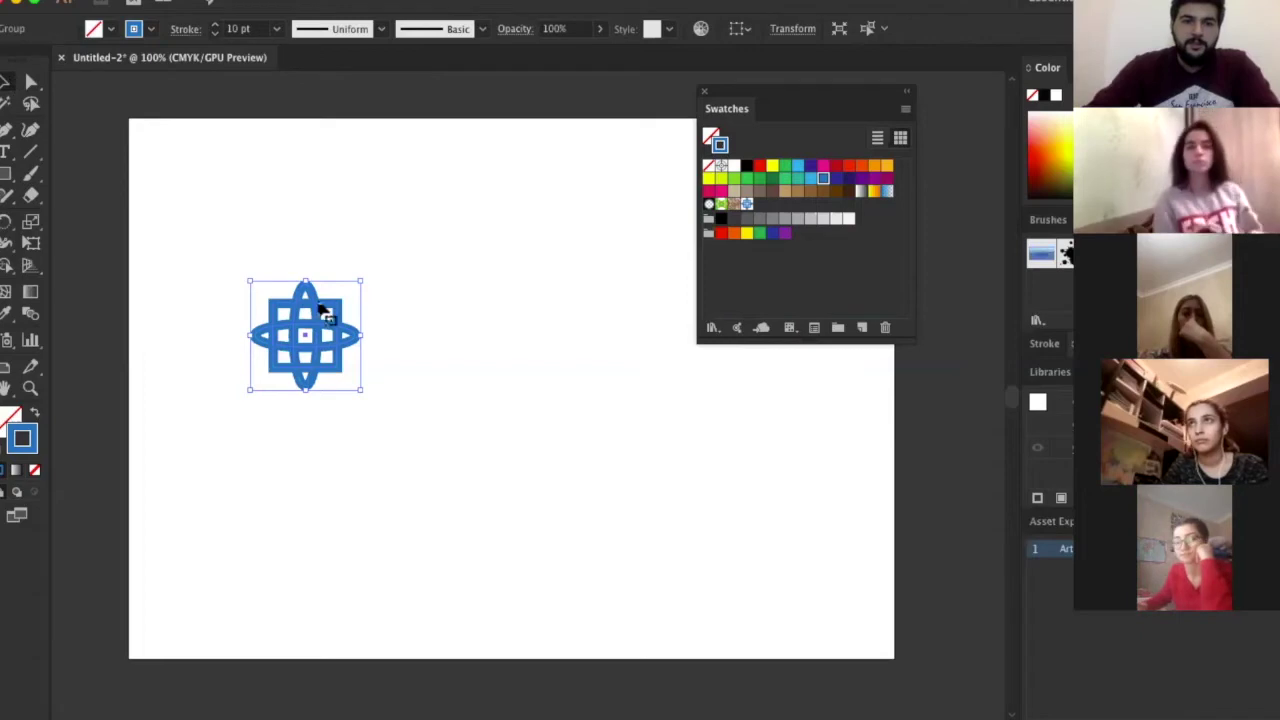
{"action": "left_click_drag", "start_coordinate": [322, 310], "coordinate": [698, 241]}
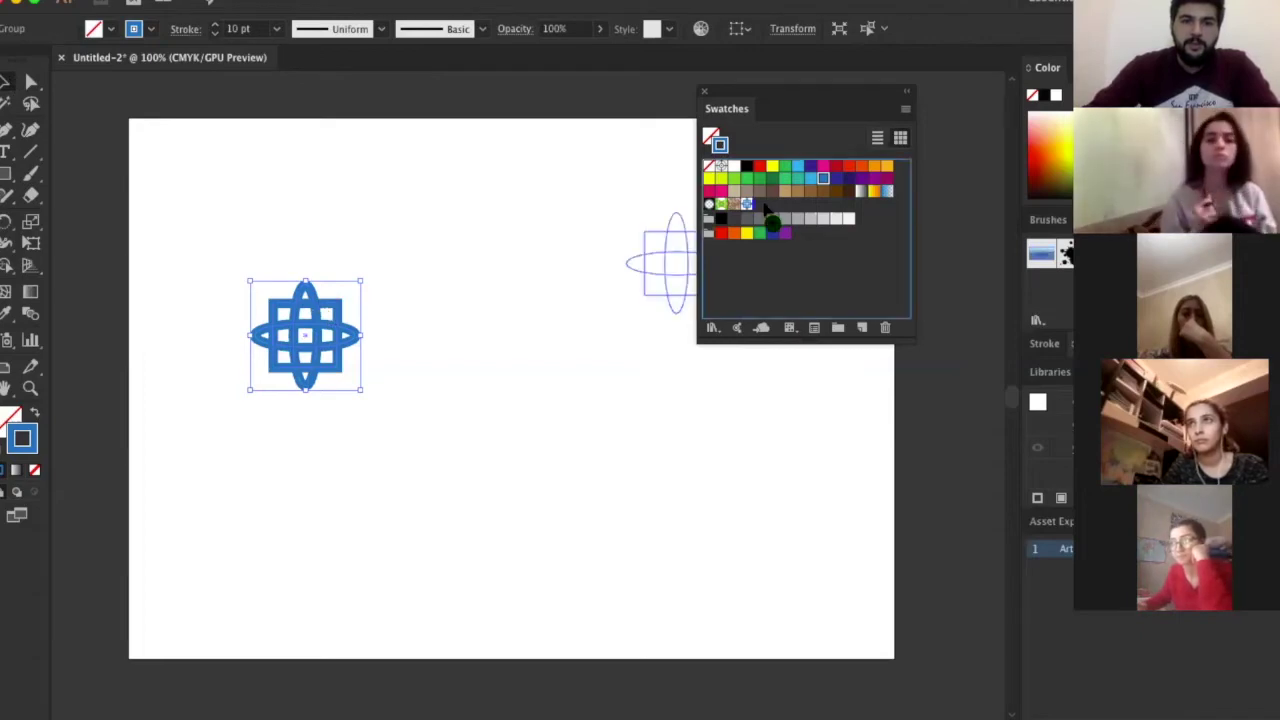
{"action": "left_click_drag", "start_coordinate": [249, 362], "coordinate": [636, 240]}
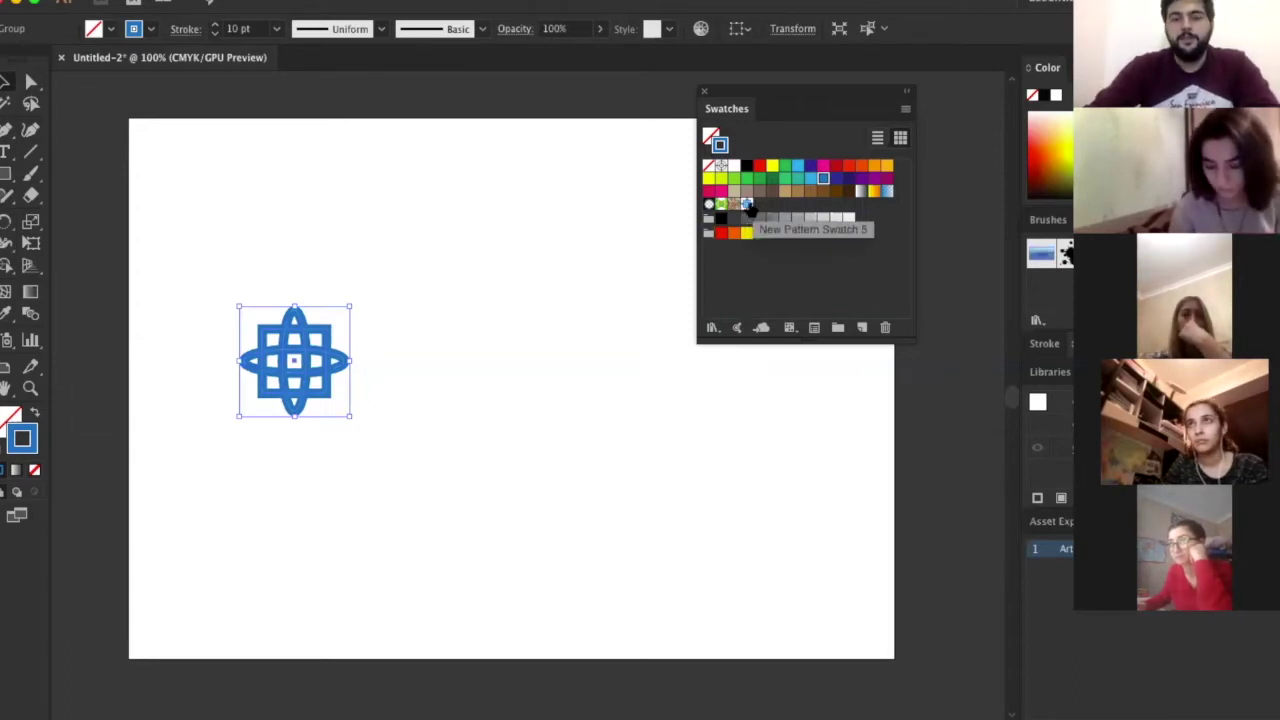
{"action": "key", "text": "ctrl+shift+a"}
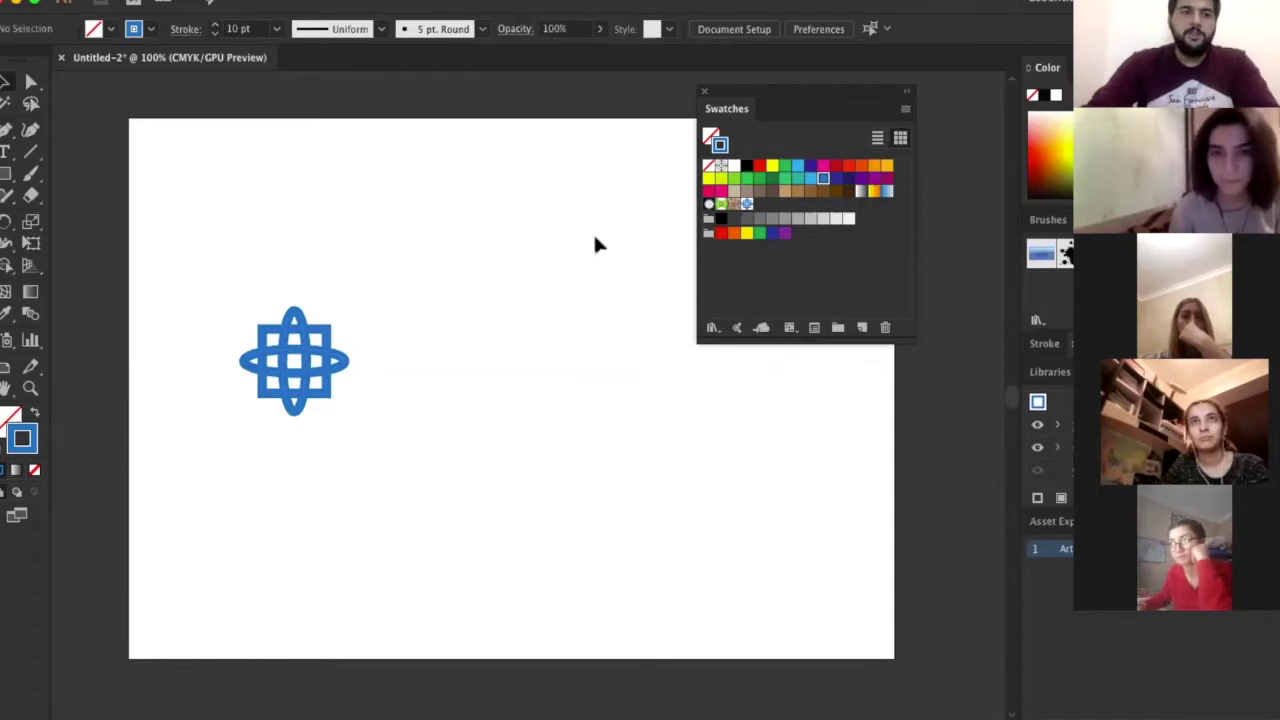
{"action": "left_click", "coordinate": [747, 204]}
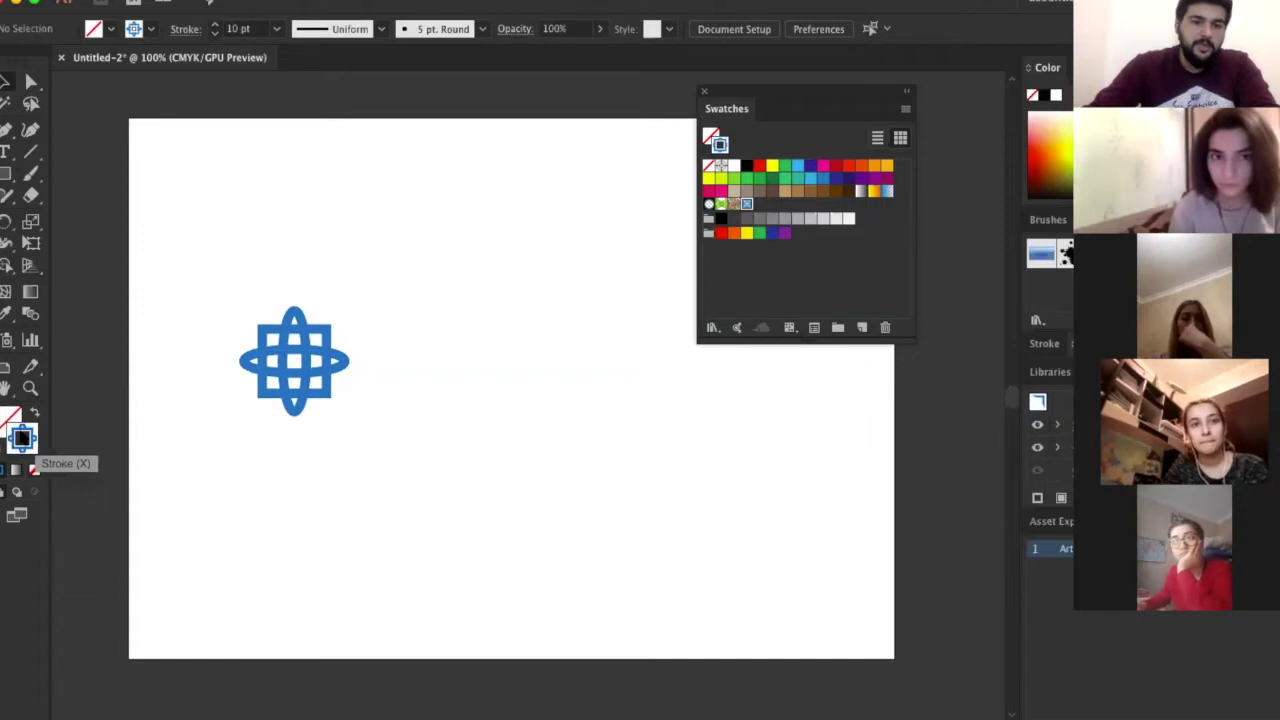
{"action": "left_click", "coordinate": [34, 413]}
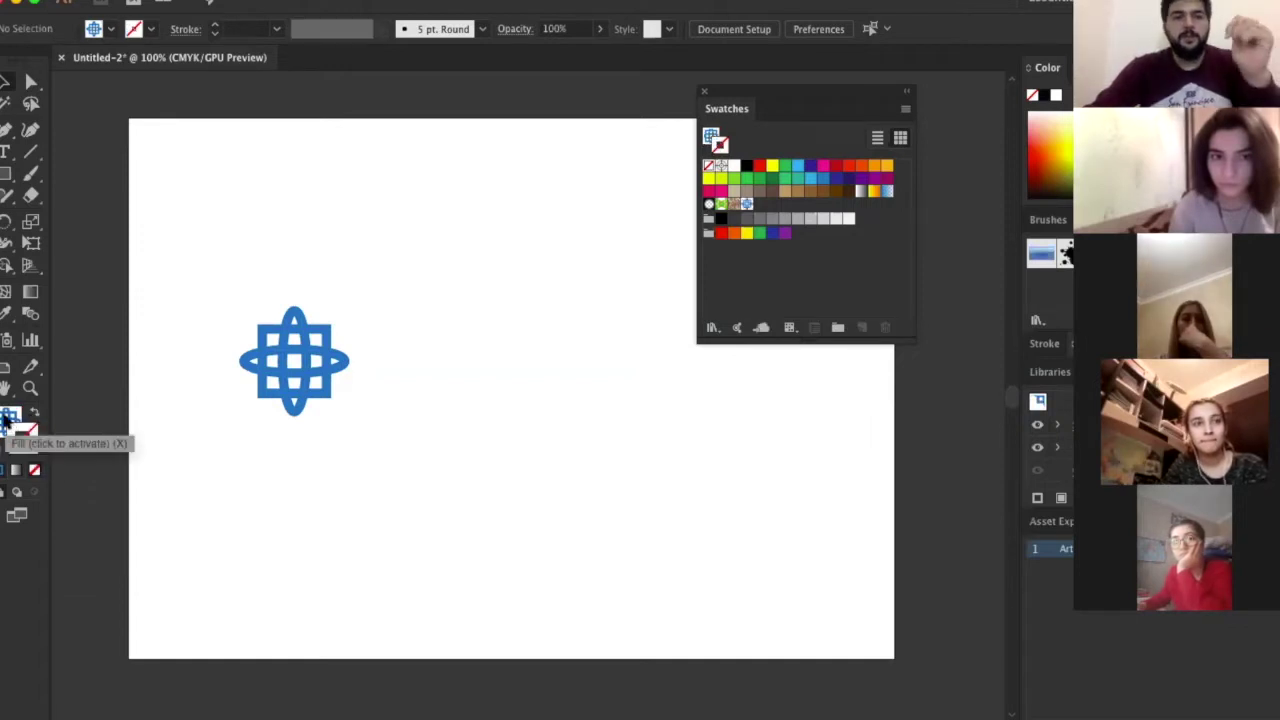
Draw a pattern-filled rectangle from the artboard's top centre to its bottom-right corner
{"action": "scroll", "coordinate": [500, 257], "scroll_direction": "down", "scroll_amount": 2}
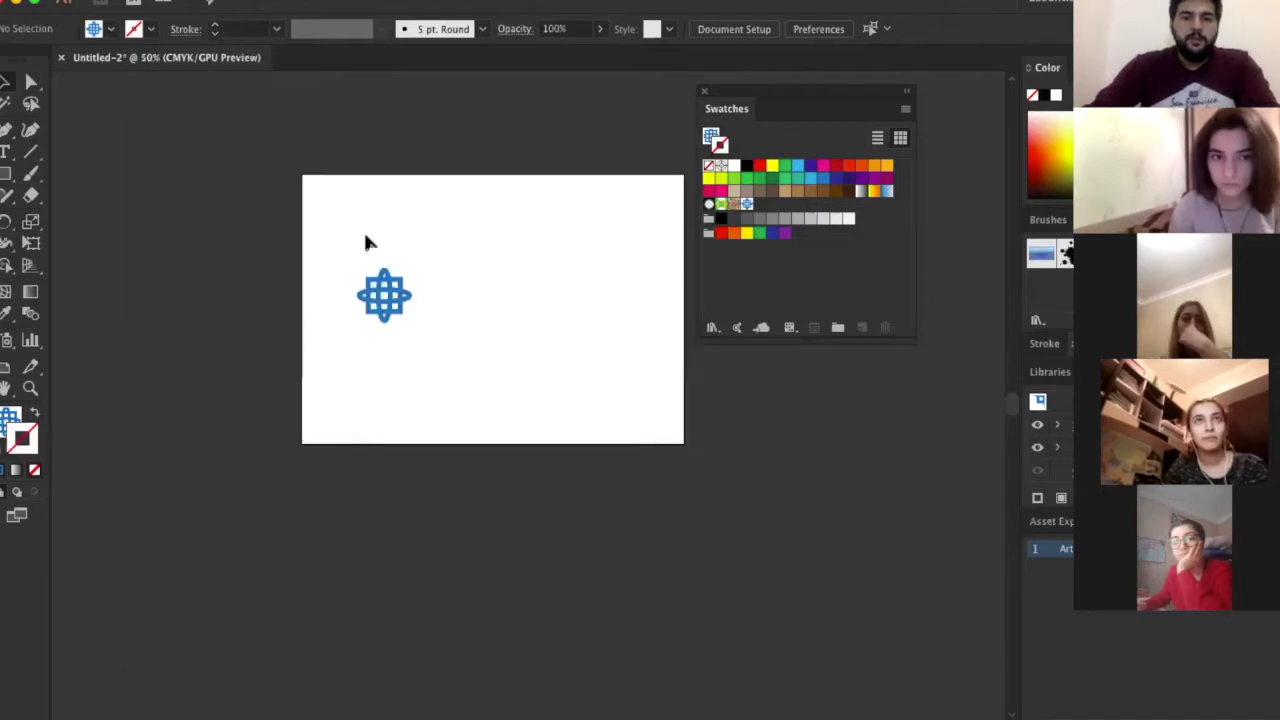
{"action": "scroll", "coordinate": [434, 237], "scroll_direction": "right", "scroll_amount": 1}
{"action": "scroll", "coordinate": [481, 230], "scroll_direction": "up", "scroll_amount": 1}
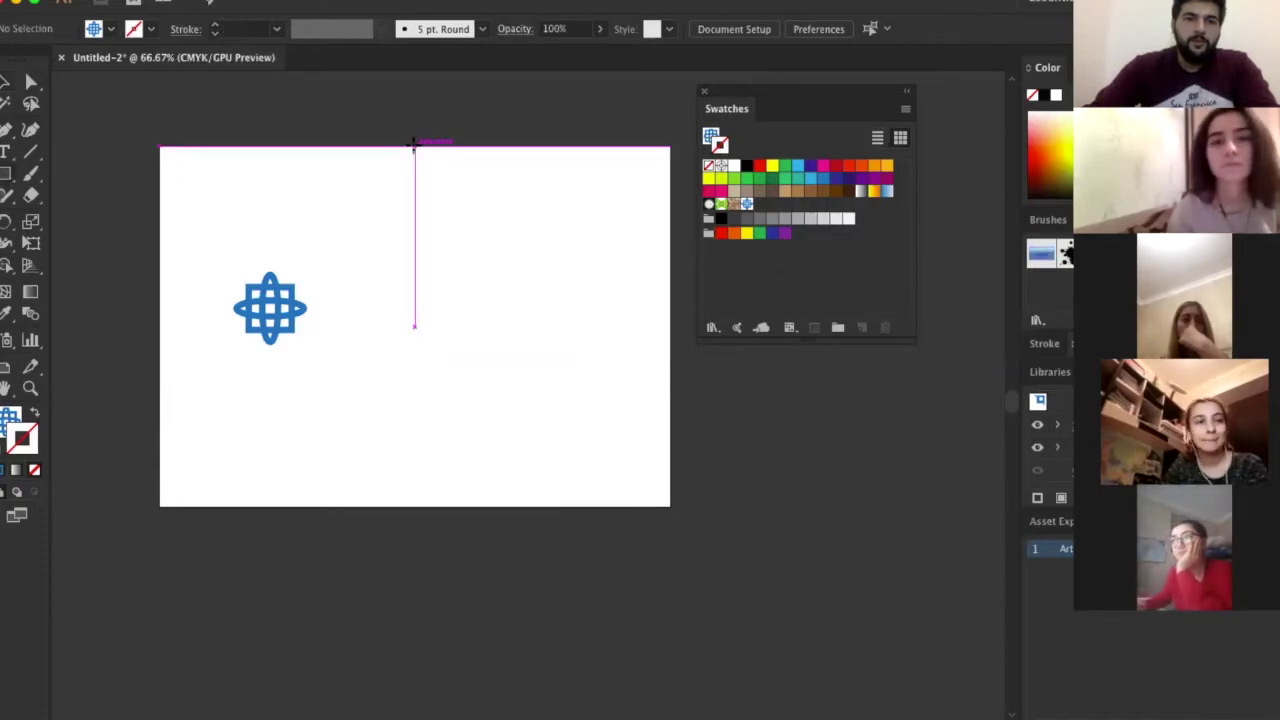
{"action": "left_click_drag", "start_coordinate": [413, 146], "coordinate": [613, 372]}
{"action": "left_click_drag", "start_coordinate": [659, 487], "coordinate": [671, 507]}
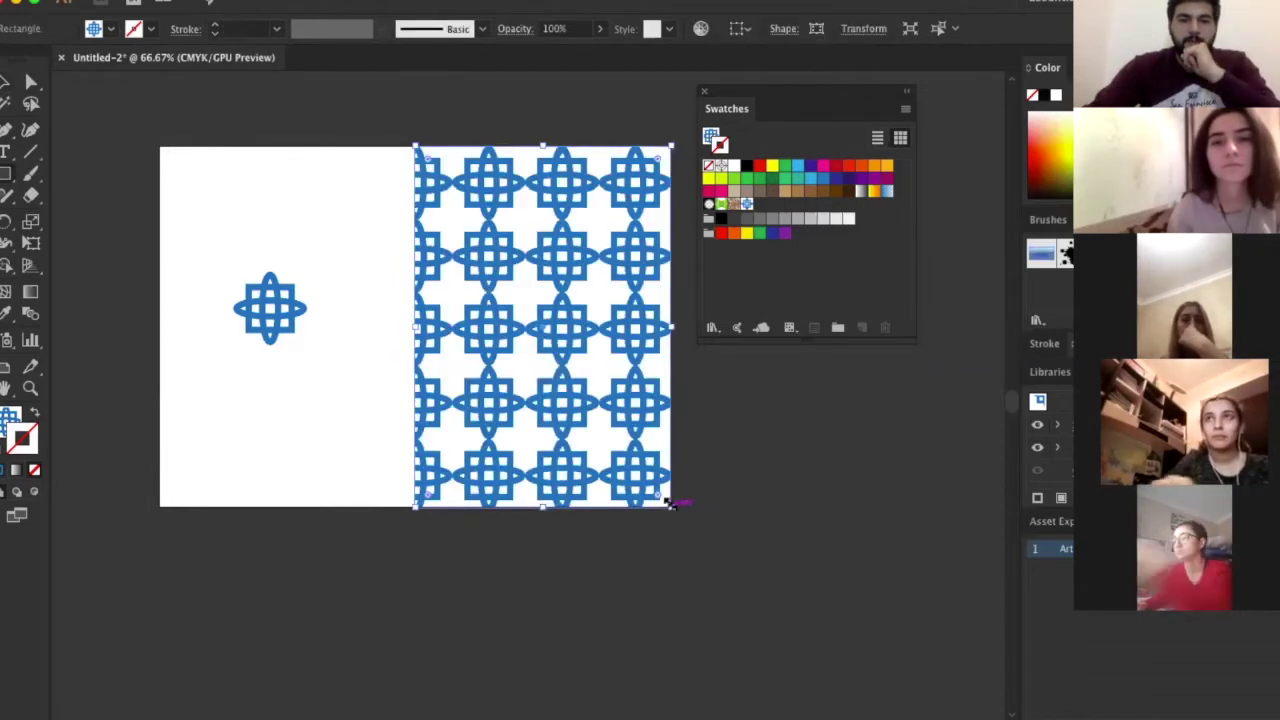
{"action": "key", "text": "v"}
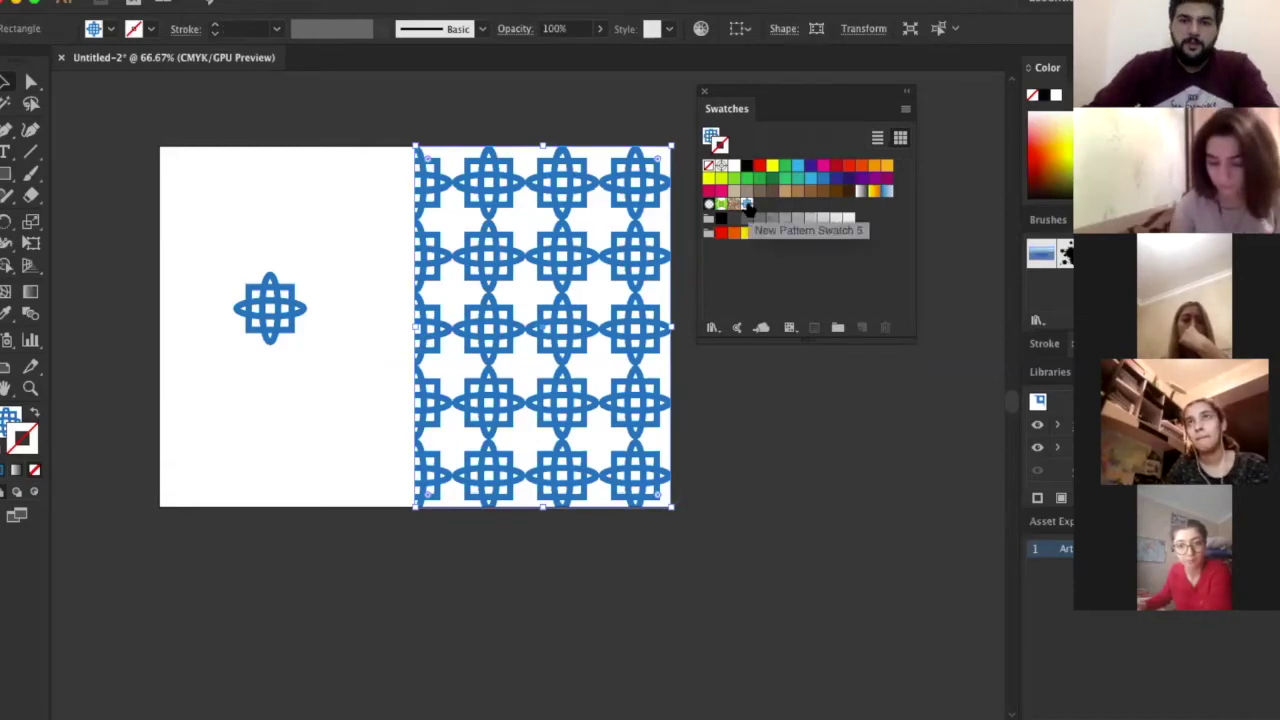
{"action": "double_click", "coordinate": [747, 205]}
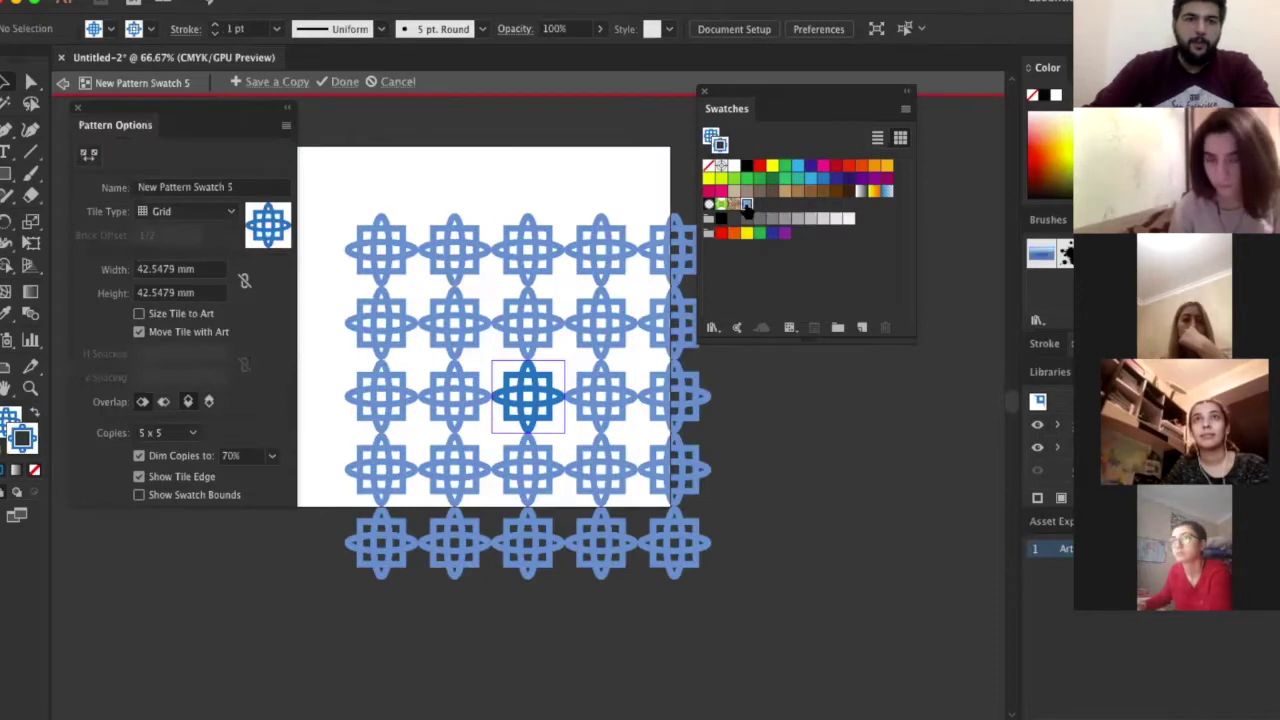
In the pattern editor, make the central tile's vertical oval narrower
{"action": "left_click", "coordinate": [540, 422]}
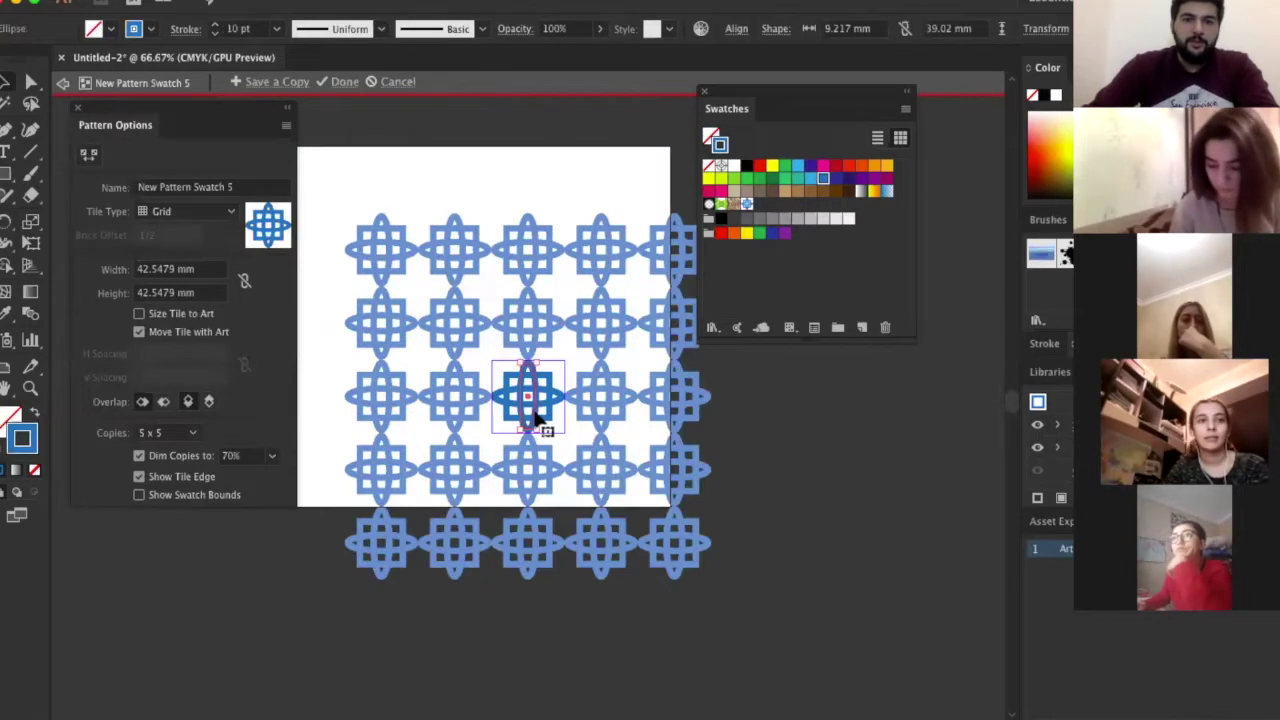
{"action": "key", "text": "ctrl+plus"}
{"action": "key", "text": "ctrl+plus"}
{"action": "key", "text": "ctrl+plus"}
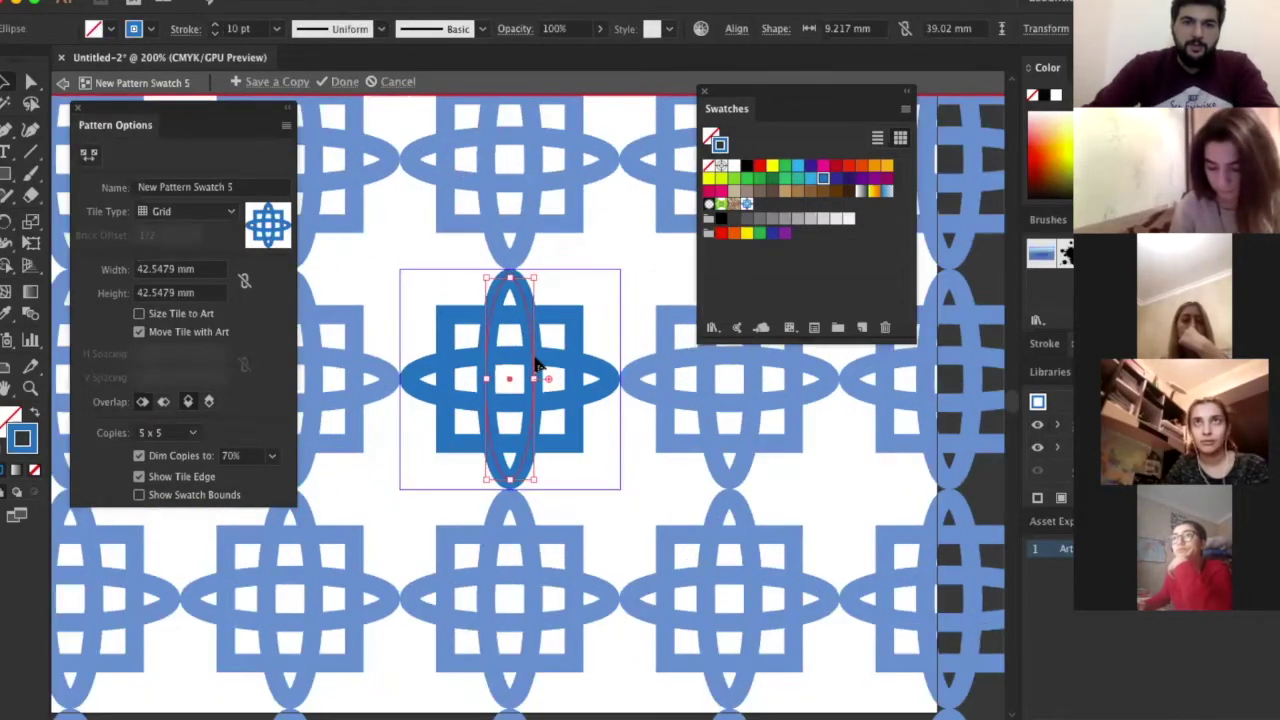
{"action": "mouse_move", "coordinate": [525, 312]}
{"action": "left_mouse_down"}
{"action": "mouse_move", "coordinate": [582, 331]}
{"action": "mouse_move", "coordinate": [540, 295]}
{"action": "left_mouse_up"}
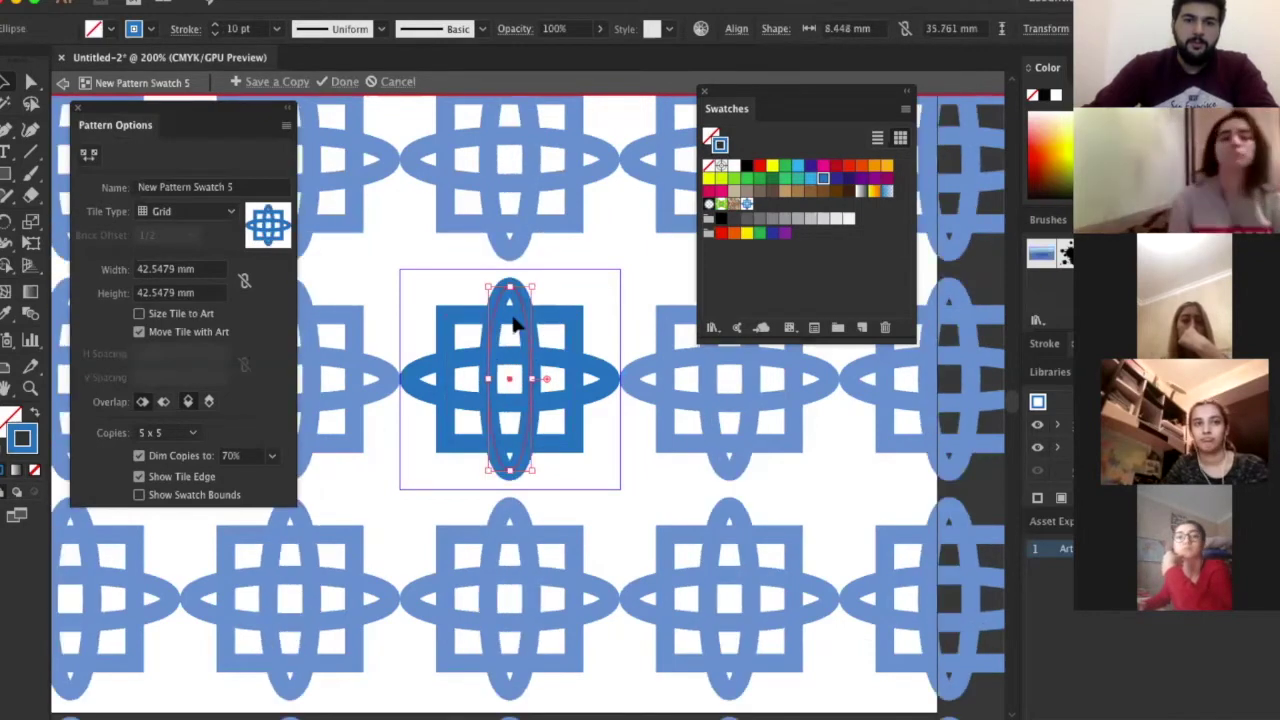
{"action": "key", "text": "ctrl+minus"}
{"action": "key", "text": "m"}
{"action": "mouse_move", "coordinate": [557, 316]}
{"action": "left_mouse_down"}
{"action": "mouse_move", "coordinate": [612, 332]}
{"action": "mouse_move", "coordinate": [560, 410]}
{"action": "left_mouse_up"}
{"action": "key", "text": "l"}
{"action": "mouse_move", "coordinate": [510, 363]}
{"action": "left_mouse_down"}
{"action": "mouse_move", "coordinate": [568, 369]}
{"action": "mouse_move", "coordinate": [573, 345]}
{"action": "left_mouse_up"}
{"action": "key", "text": "ctrl+minus"}
{"action": "key", "text": "ctrl+minus"}
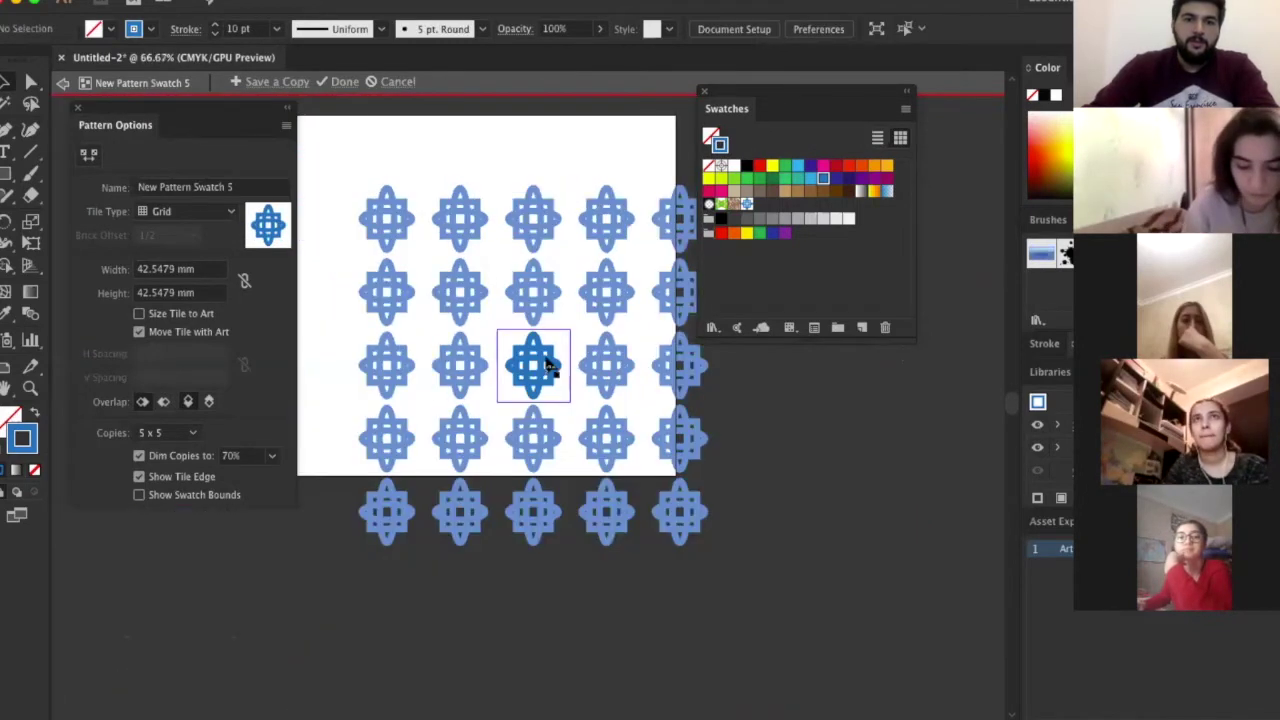
{"action": "key", "text": "ctrl+plus"}
{"action": "key", "text": "ctrl+plus"}
Stroke the vertical oval red and the square orange, then exit pattern editing
{"action": "left_click", "coordinate": [517, 310]}
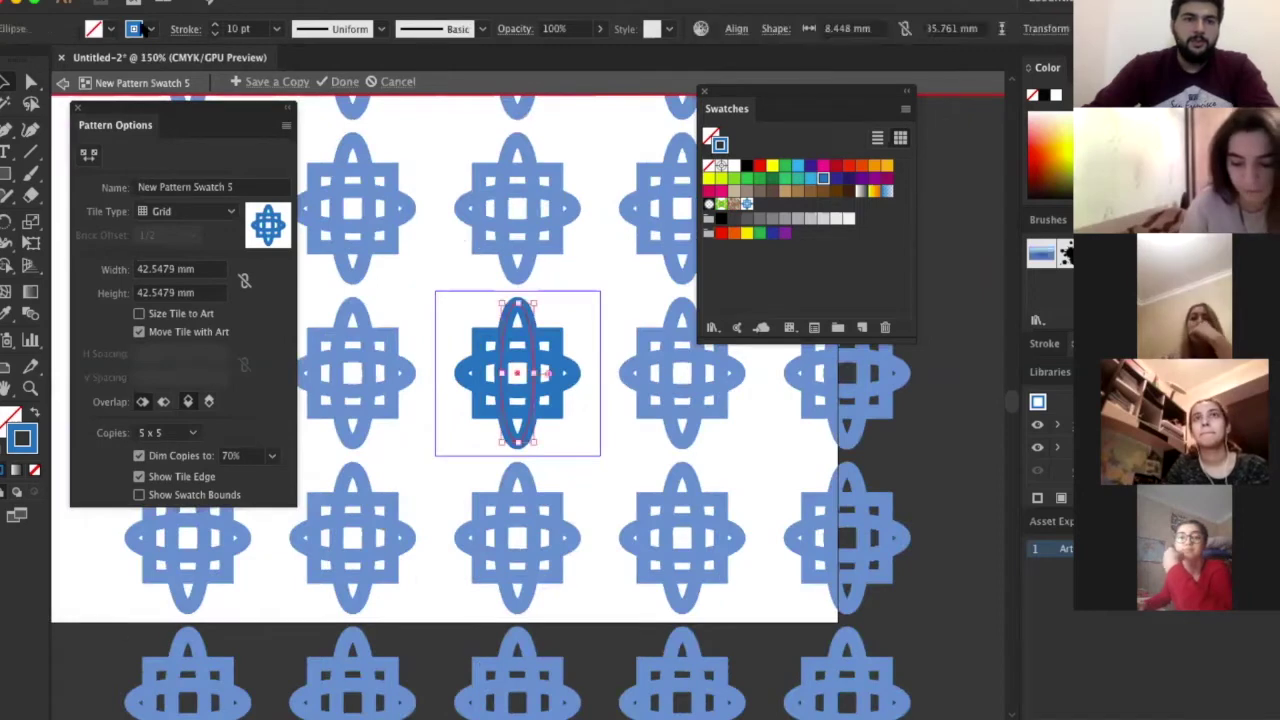
{"action": "left_click", "coordinate": [110, 28]}
{"action": "left_click", "coordinate": [123, 58]}
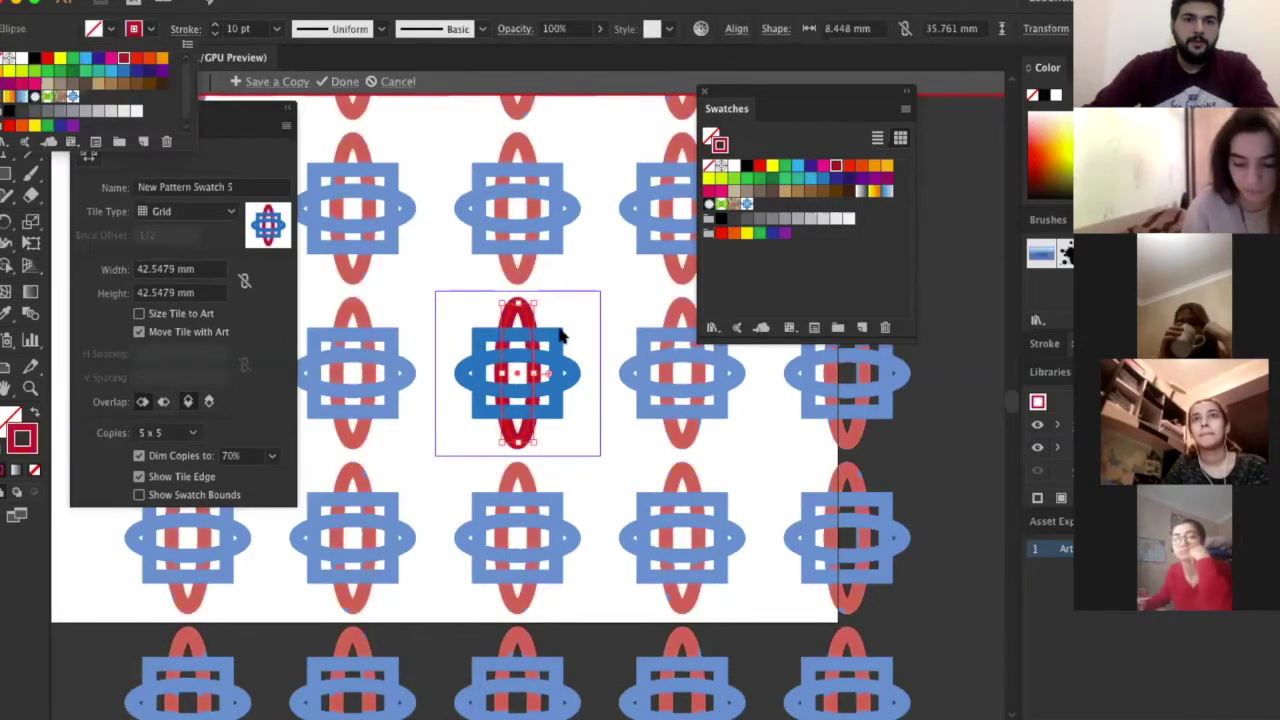
{"action": "left_click", "coordinate": [557, 365]}
{"action": "left_click", "coordinate": [557, 343]}
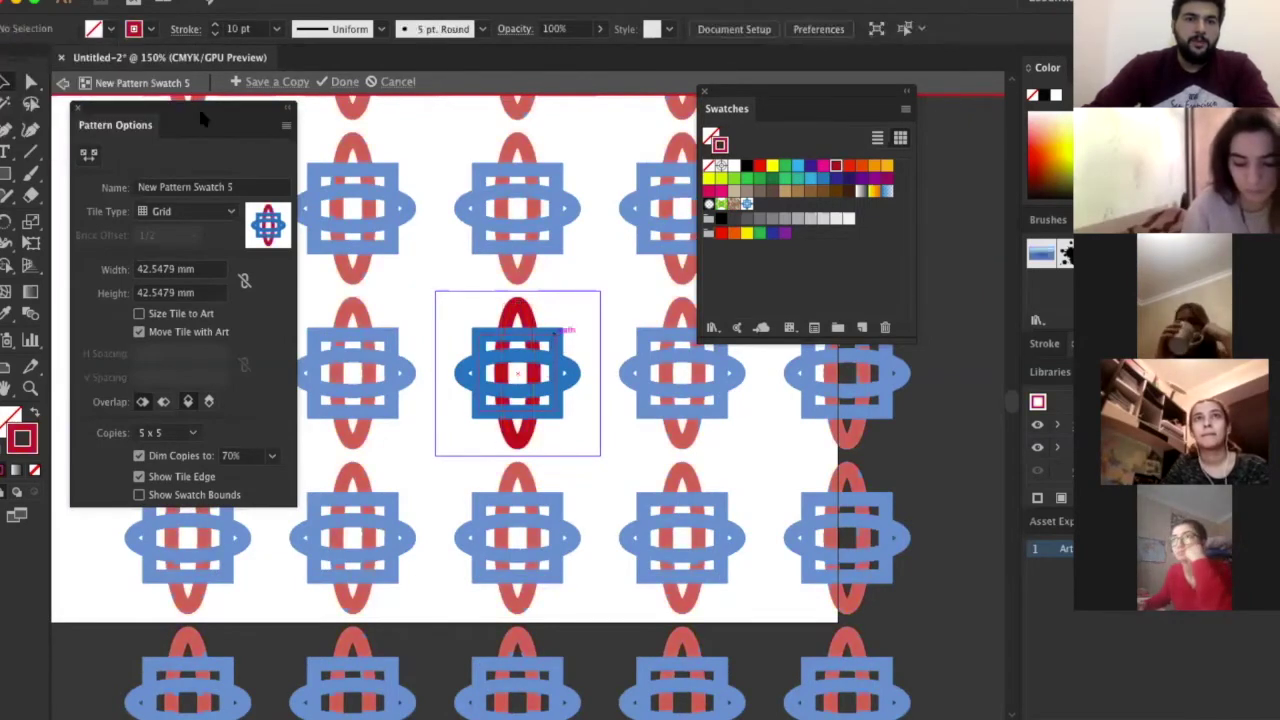
{"action": "left_click", "coordinate": [148, 28]}
{"action": "left_click", "coordinate": [159, 62]}
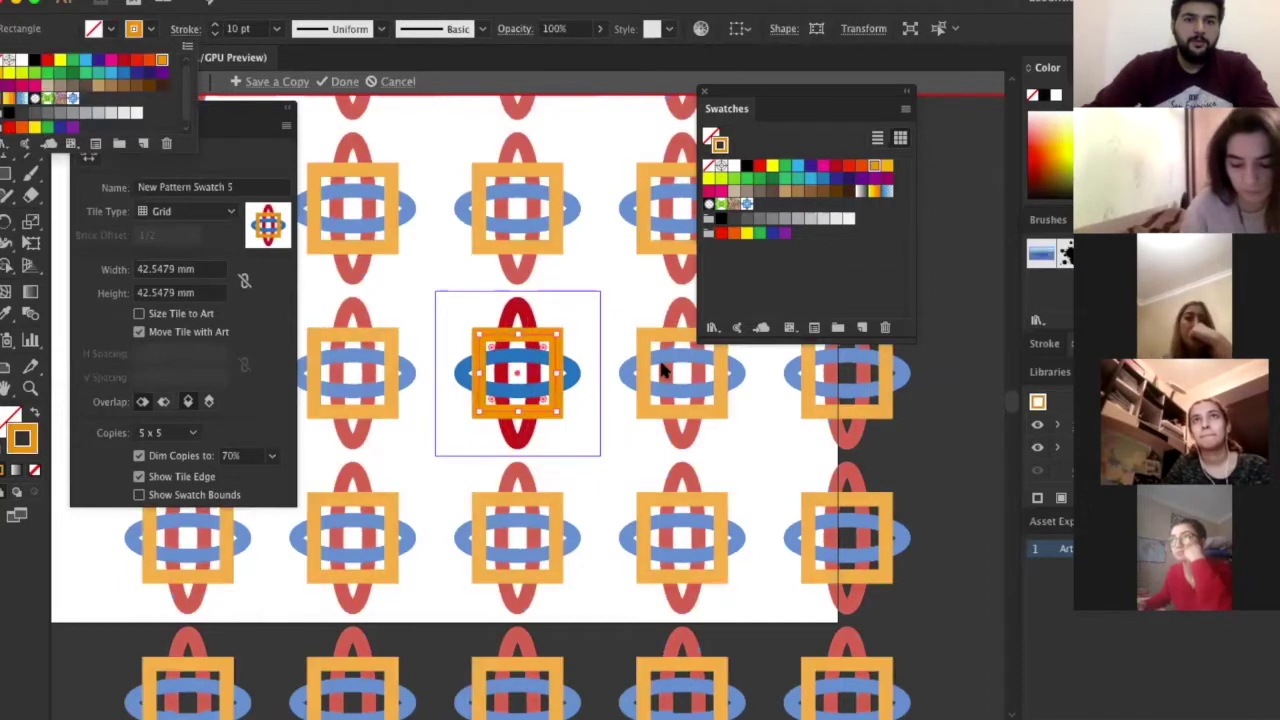
{"action": "double_click", "coordinate": [627, 329]}
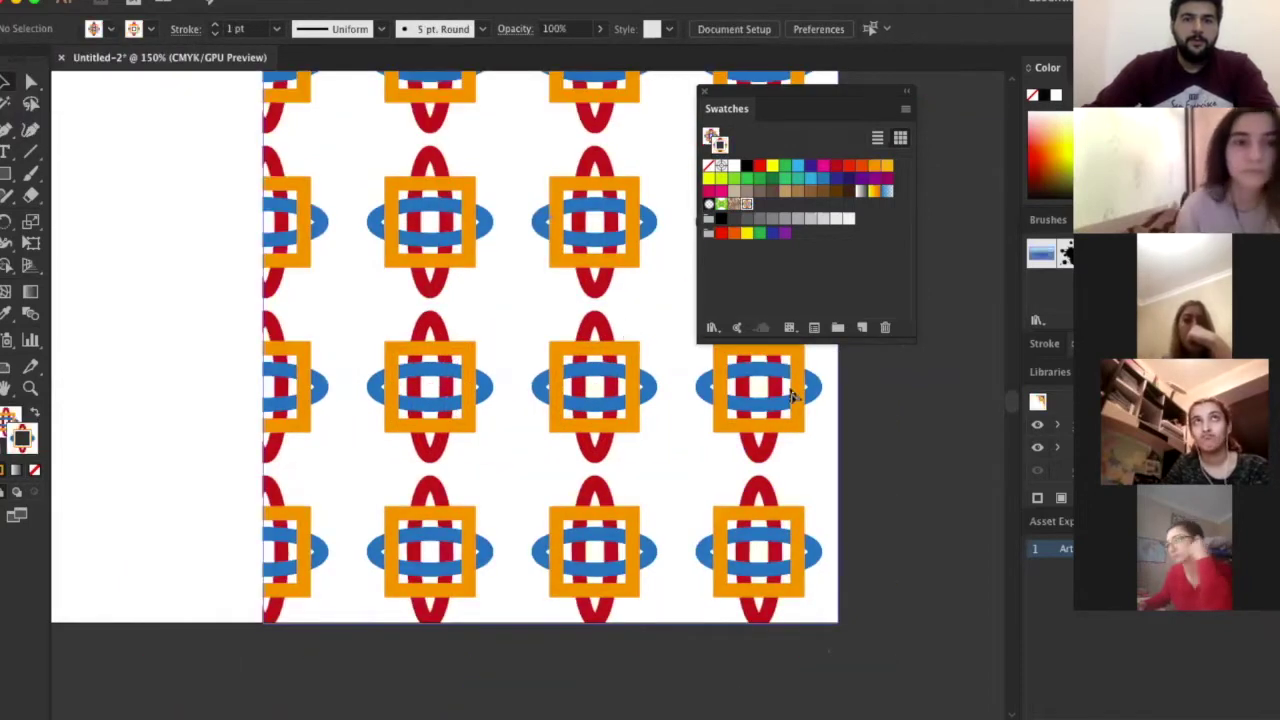
{"action": "key", "text": "ctrl+minus"}
{"action": "key", "text": "ctrl+minus"}
{"action": "key", "text": "ctrl+minus"}
{"action": "key", "text": "ctrl+plus"}
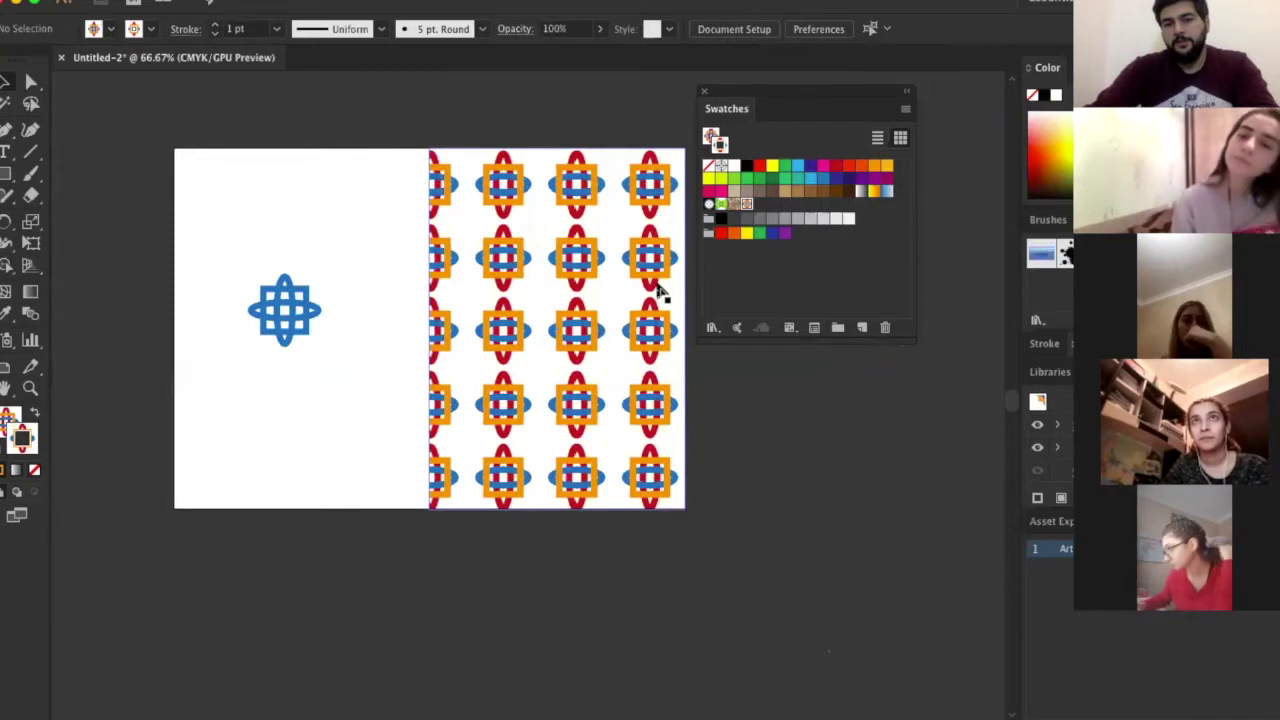
{"action": "left_click", "coordinate": [515, 203]}
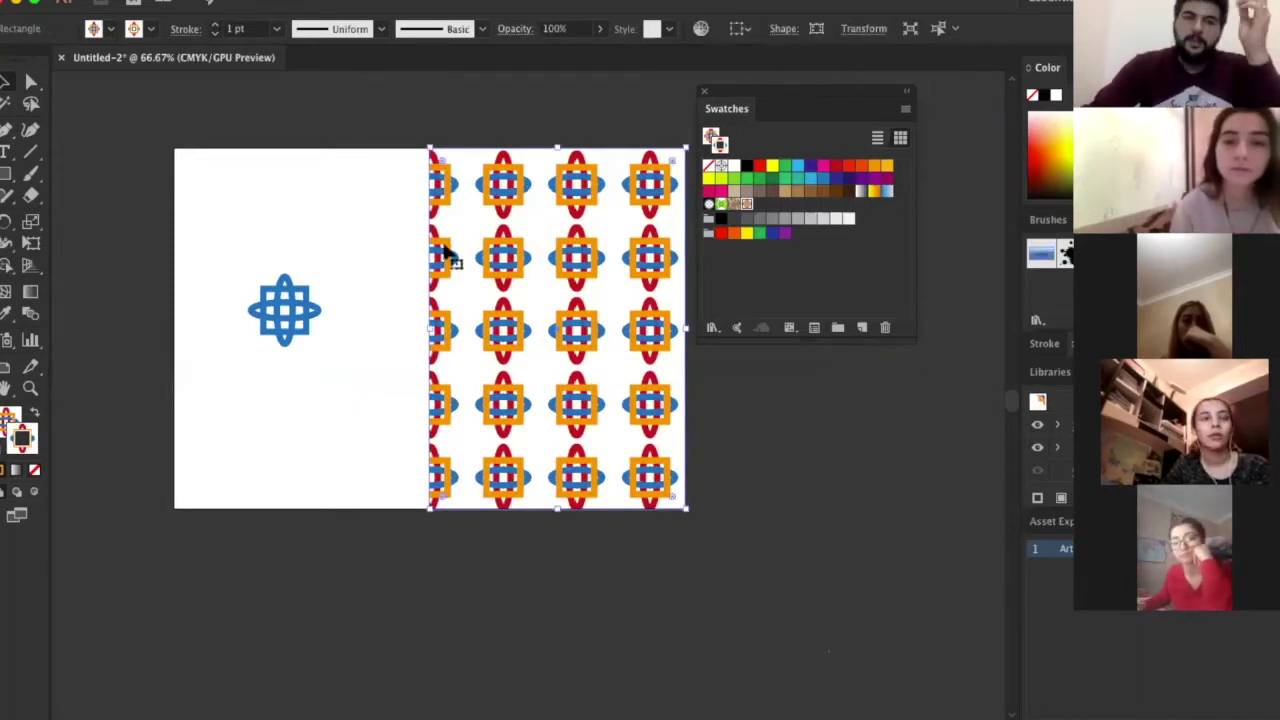
{"action": "scroll", "coordinate": [284, 290], "scroll_direction": "up", "scroll_amount": 1}
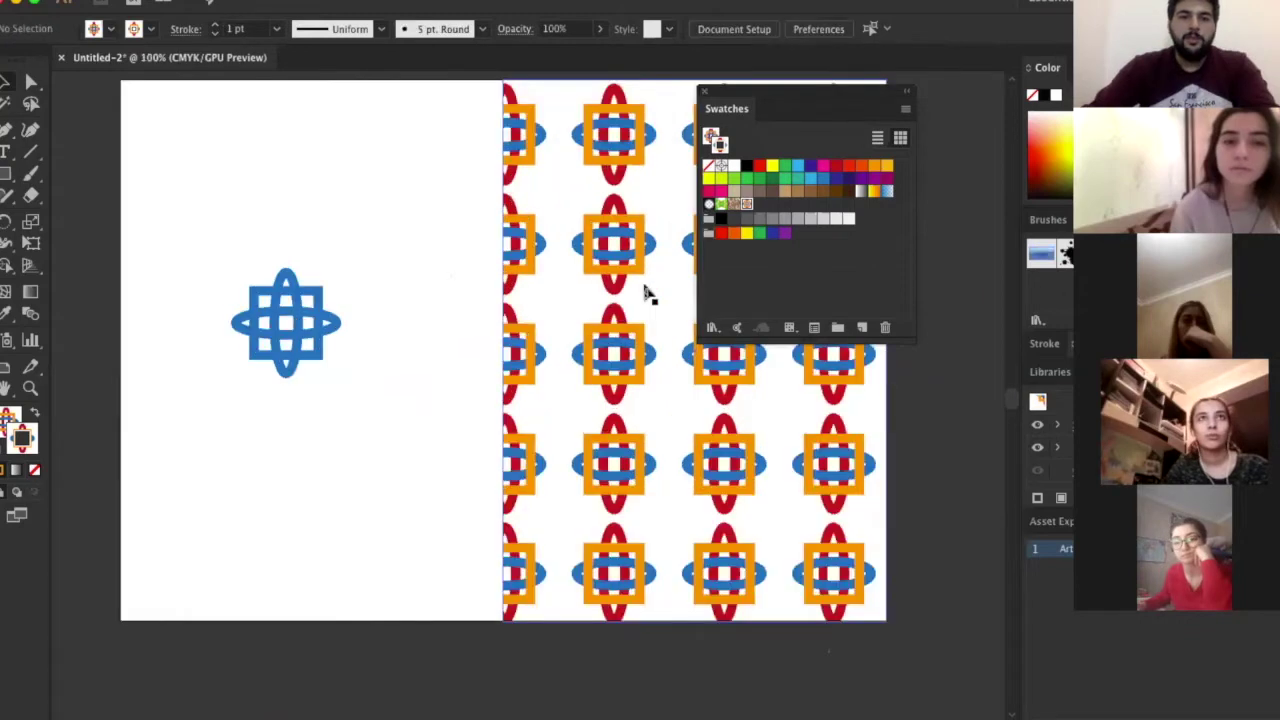
{"action": "left_click_drag", "start_coordinate": [396, 238], "coordinate": [183, 410]}
{"action": "left_click_drag", "start_coordinate": [365, 266], "coordinate": [174, 421]}
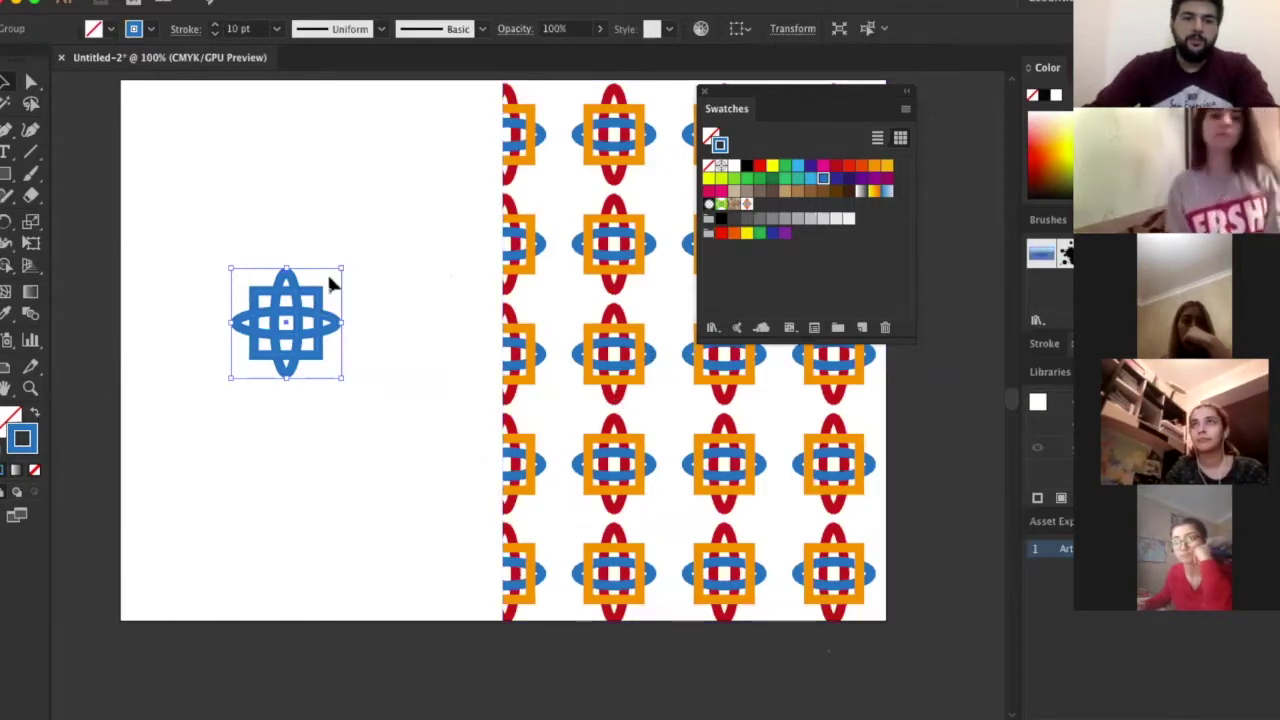
{"action": "left_click_drag", "start_coordinate": [320, 312], "coordinate": [319, 141]}
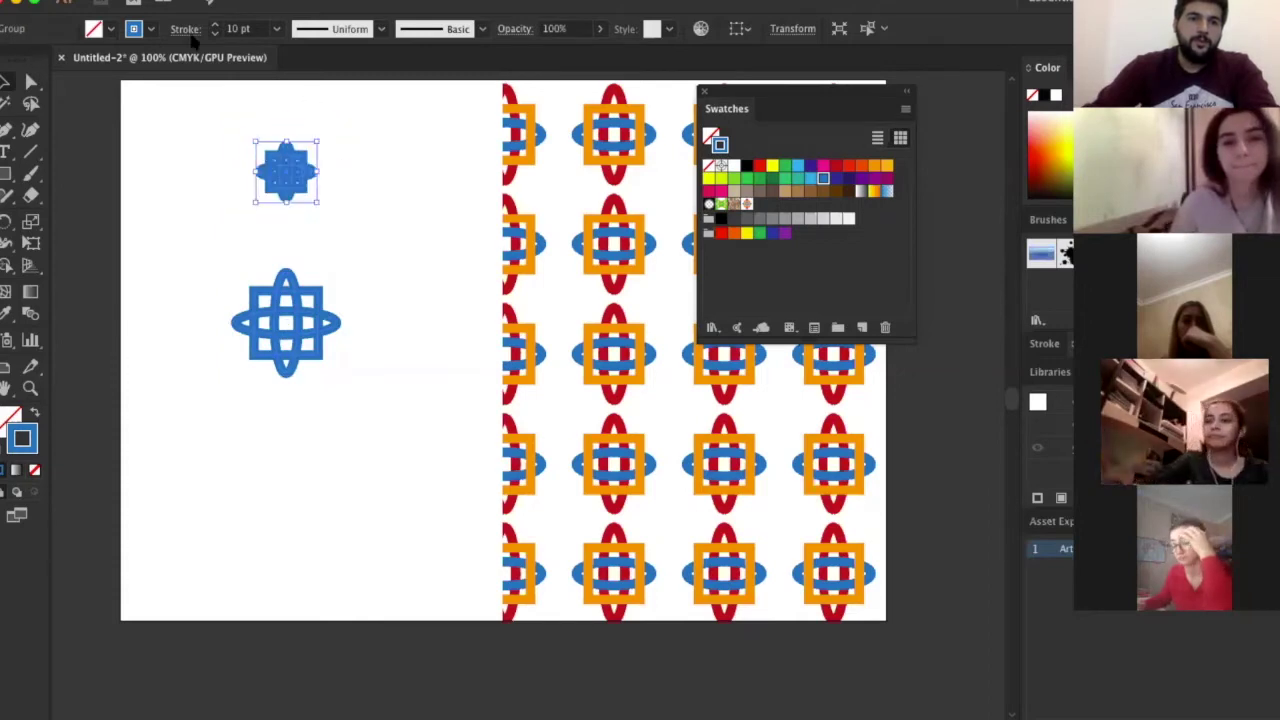
Thin the duplicate motif's strokes to 5 pt and the small knot motif's to 3 pt
{"action": "left_click", "coordinate": [276, 28]}
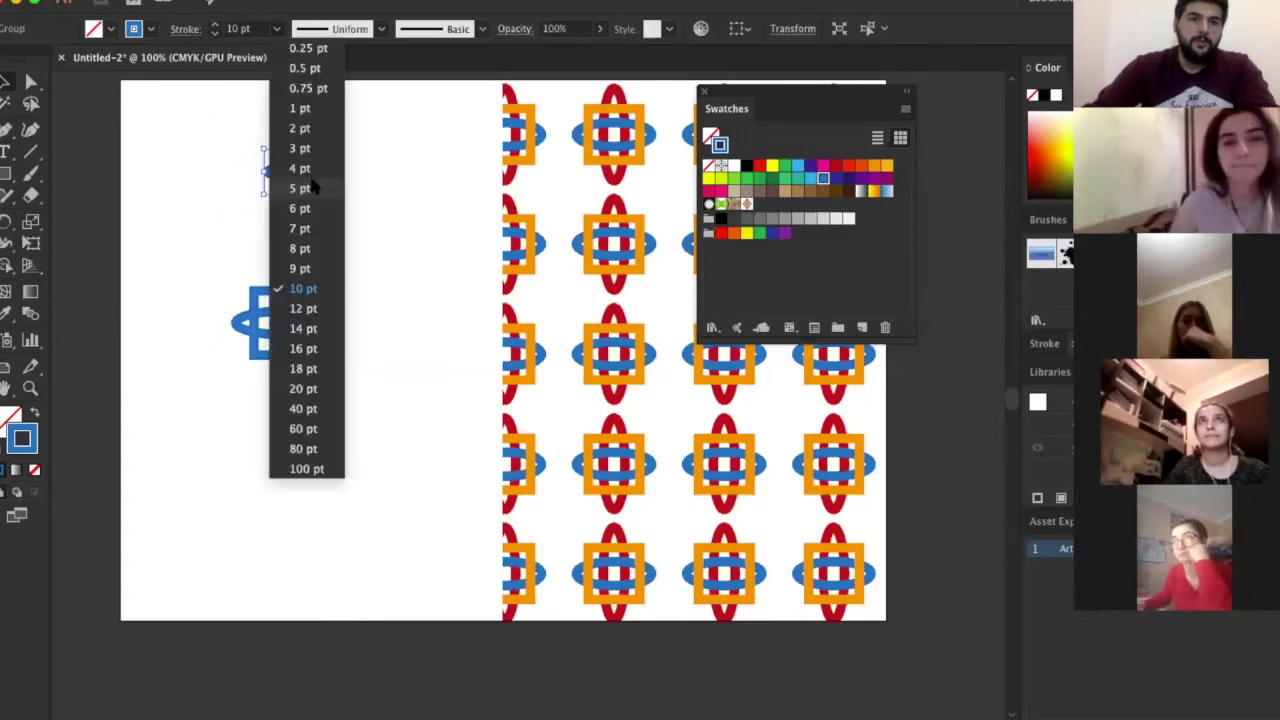
{"action": "left_click", "coordinate": [299, 188]}
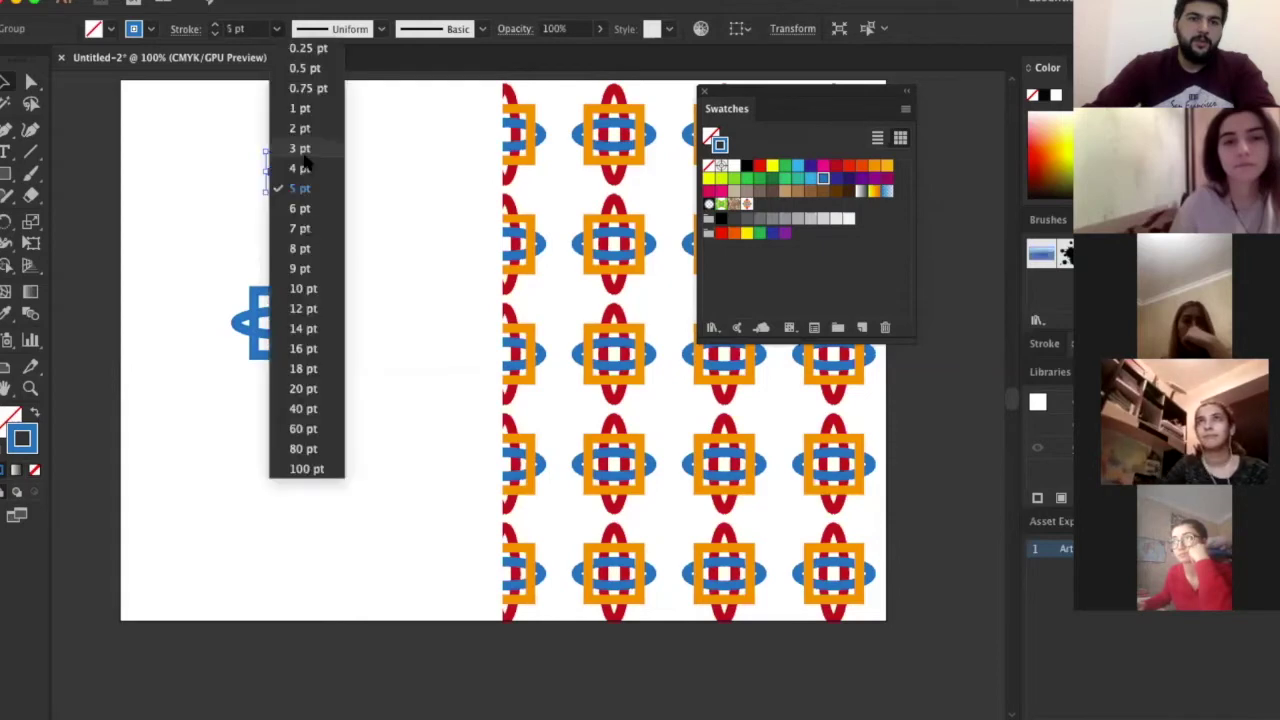
{"action": "left_click", "coordinate": [318, 150]}
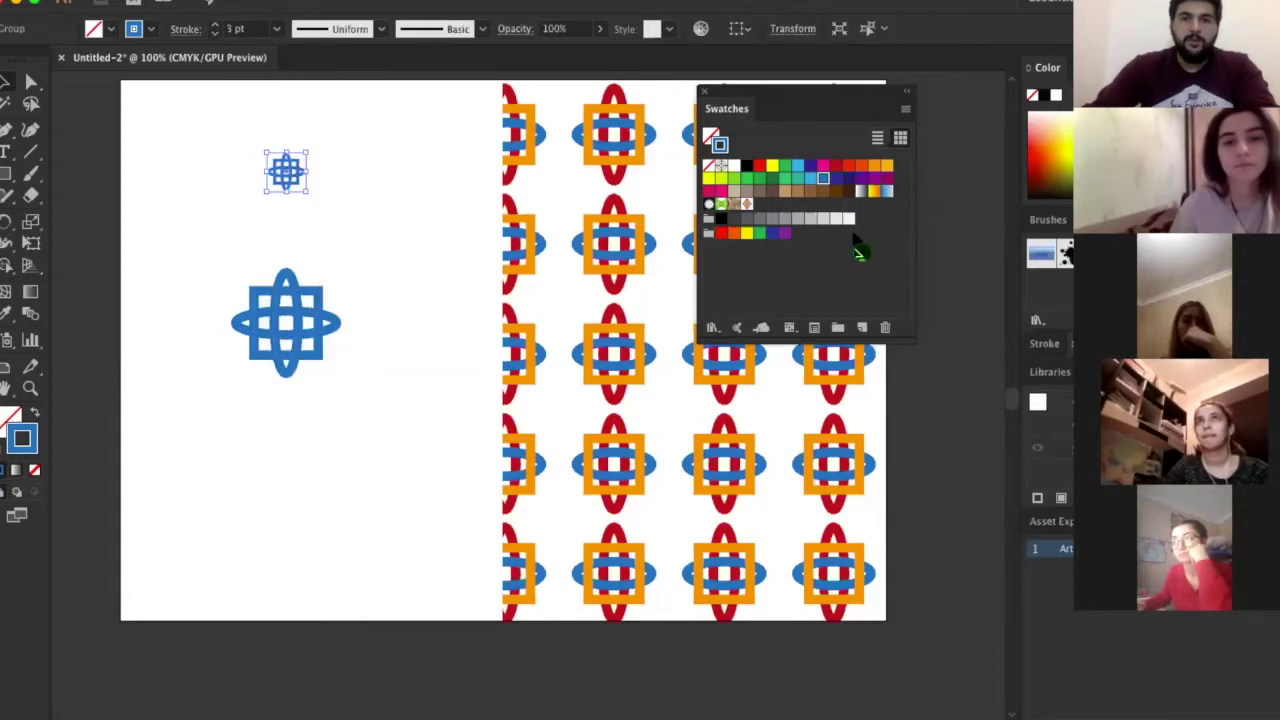
Add the small knot motif as a pattern swatch and draw a tall left-edge rectangle
{"action": "left_click_drag", "start_coordinate": [773, 207], "coordinate": [760, 205]}
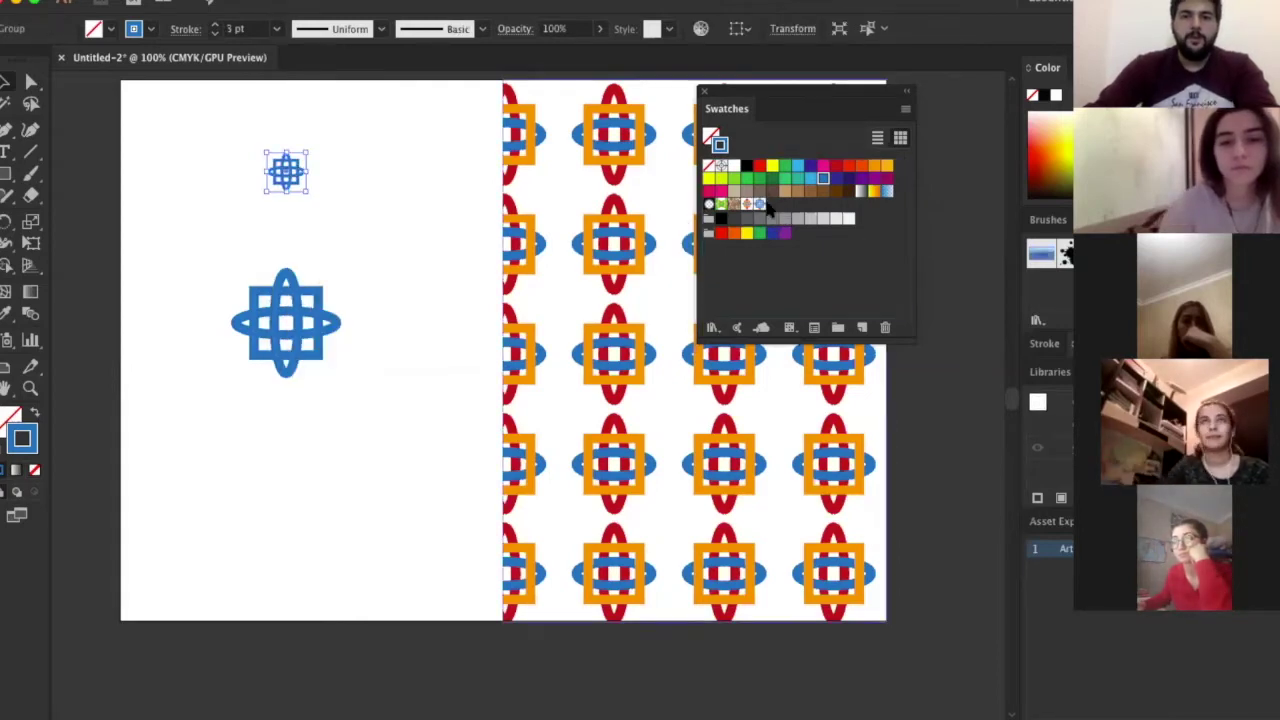
{"action": "left_click", "coordinate": [8, 182]}
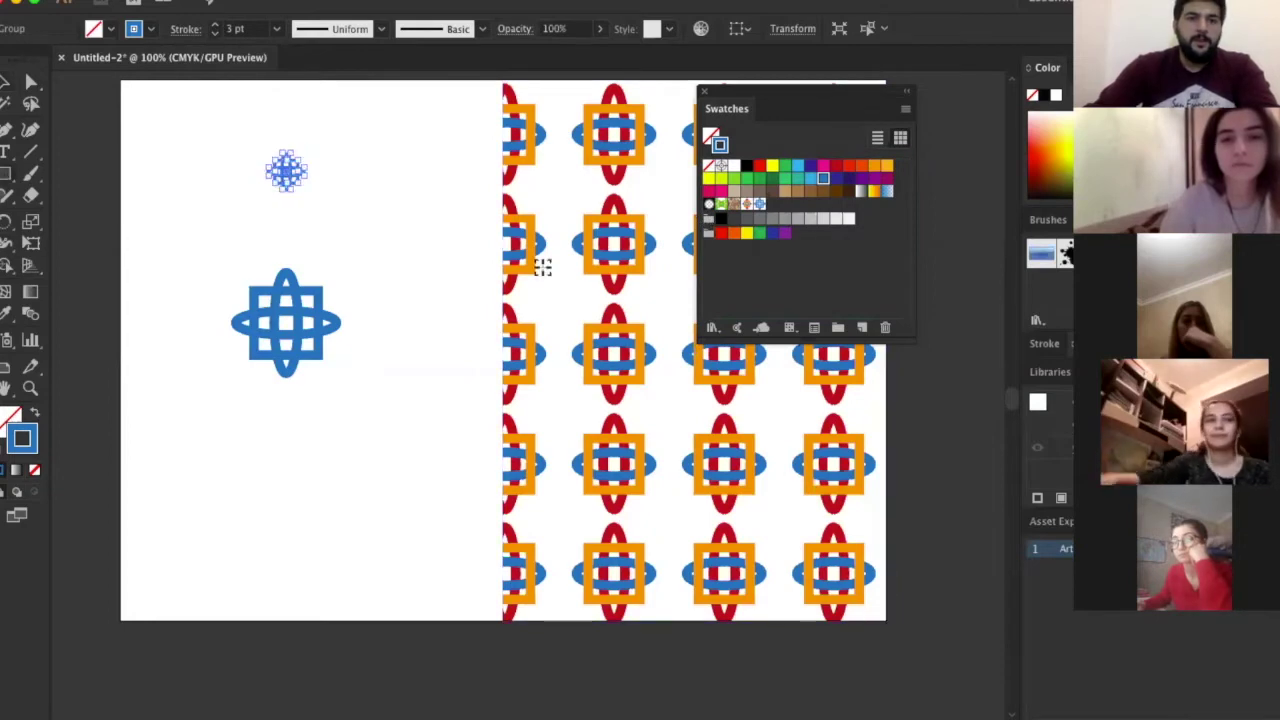
{"action": "key", "text": "ctrl+minus"}
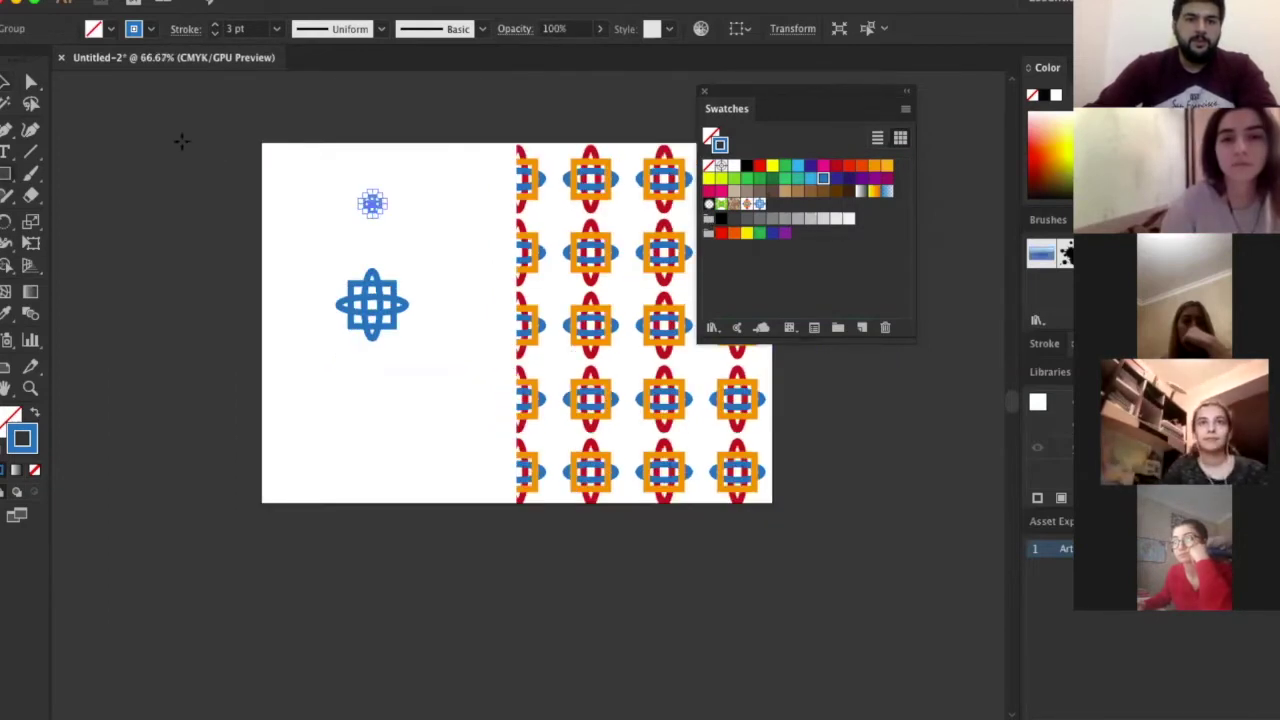
{"action": "left_click_drag", "start_coordinate": [181, 145], "coordinate": [328, 502]}
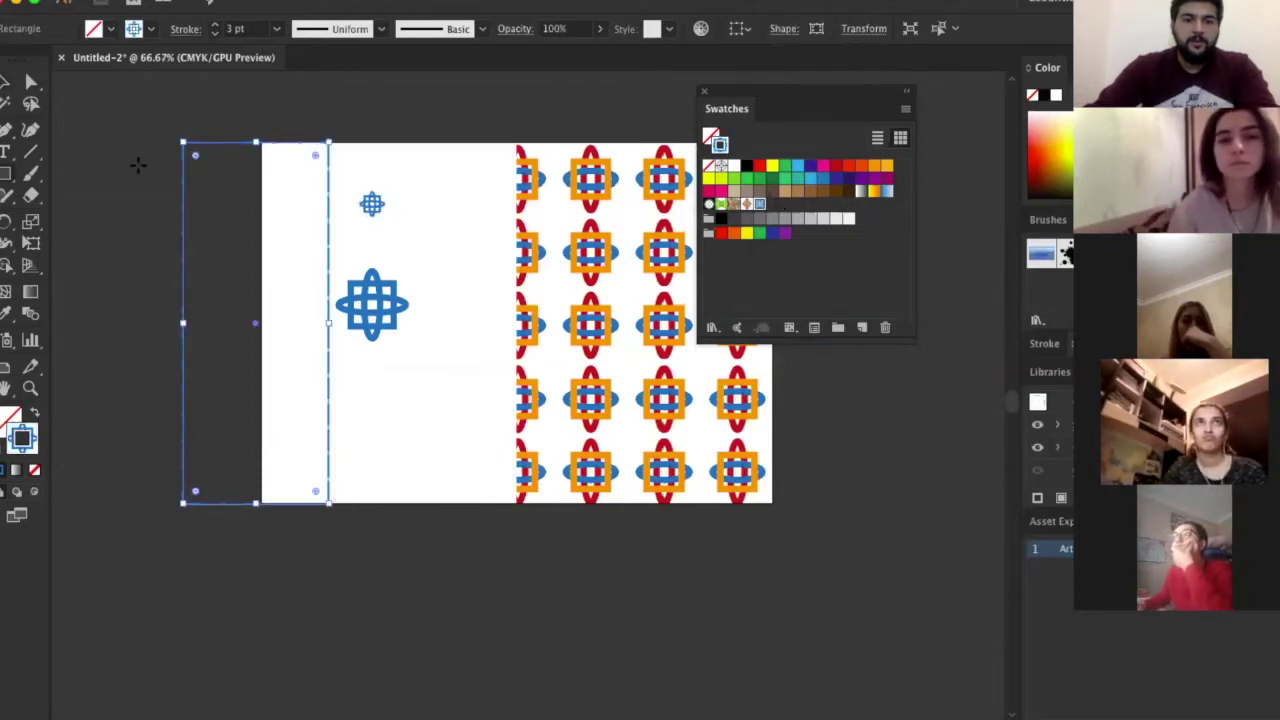
Fill the tall rectangles with the blue knot pattern, then open that pattern for editing
{"action": "key", "text": "shift+x"}
{"action": "key", "text": "ctrl+shift+a"}
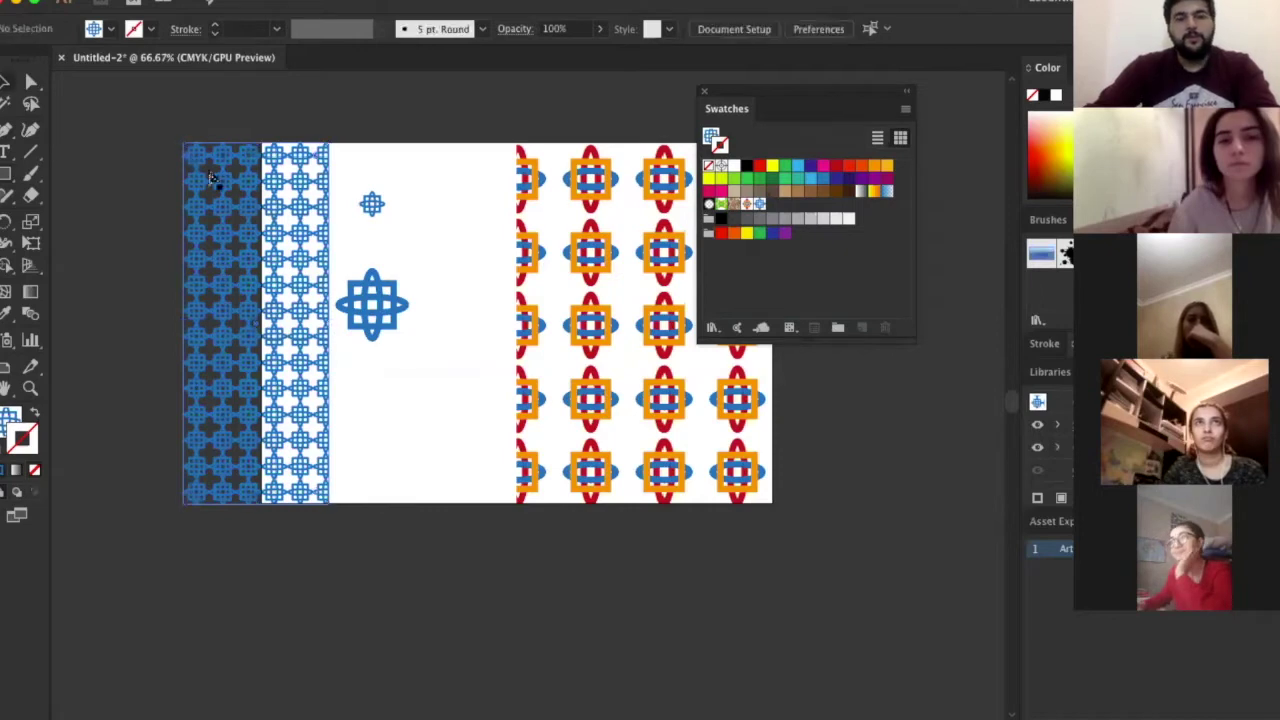
{"action": "left_click", "coordinate": [265, 195]}
{"action": "scroll", "coordinate": [414, 180], "scroll_direction": "up", "scroll_amount": 1}
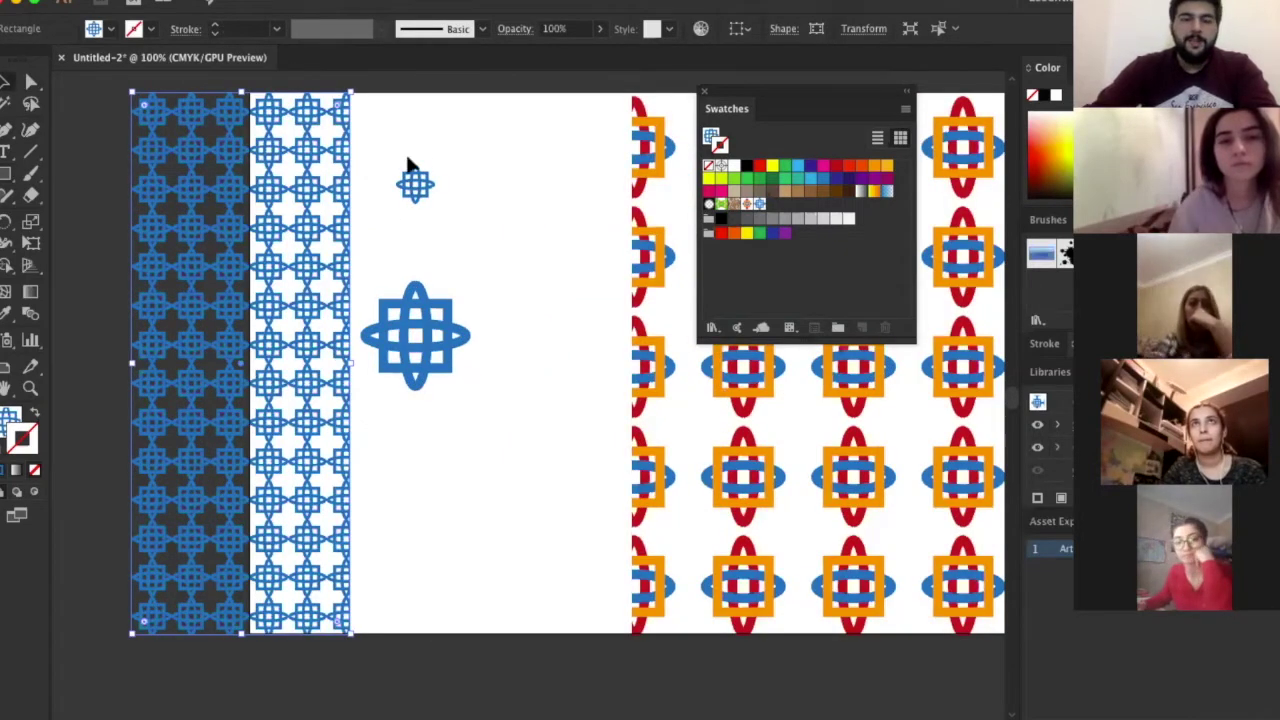
{"action": "scroll", "coordinate": [451, 205], "scroll_direction": "up", "scroll_amount": 2}
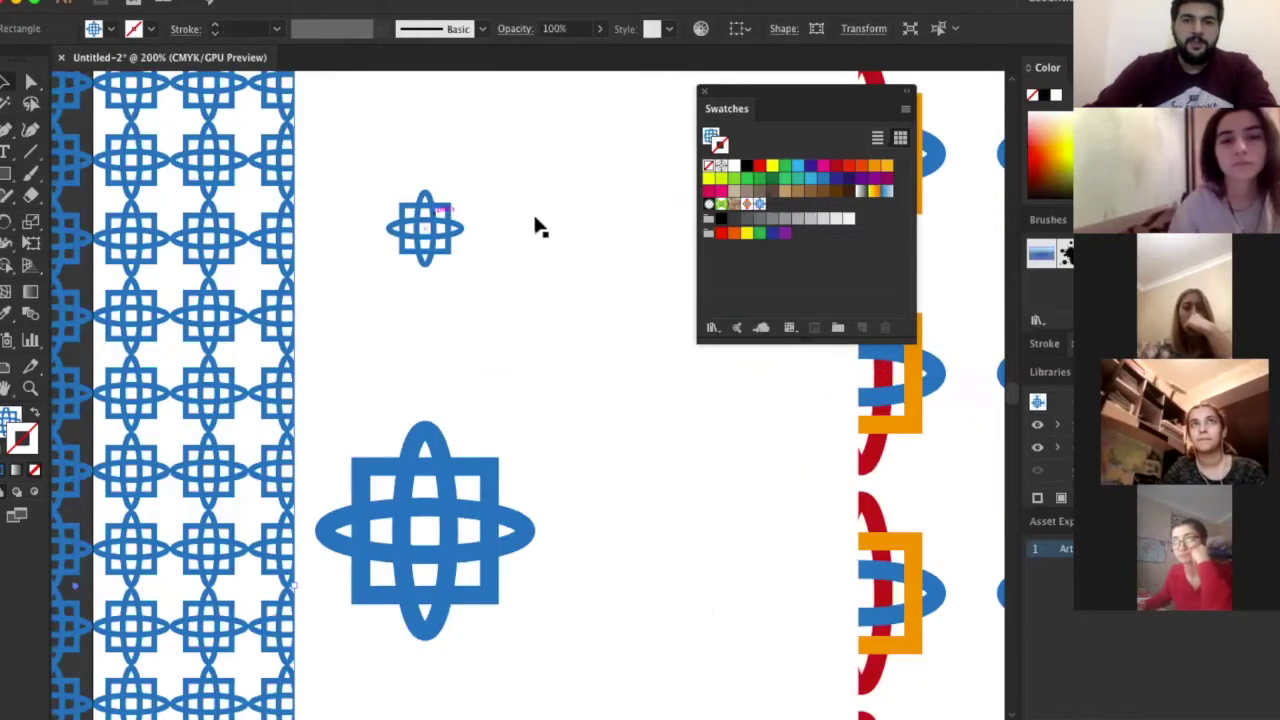
{"action": "double_click", "coordinate": [758, 206]}
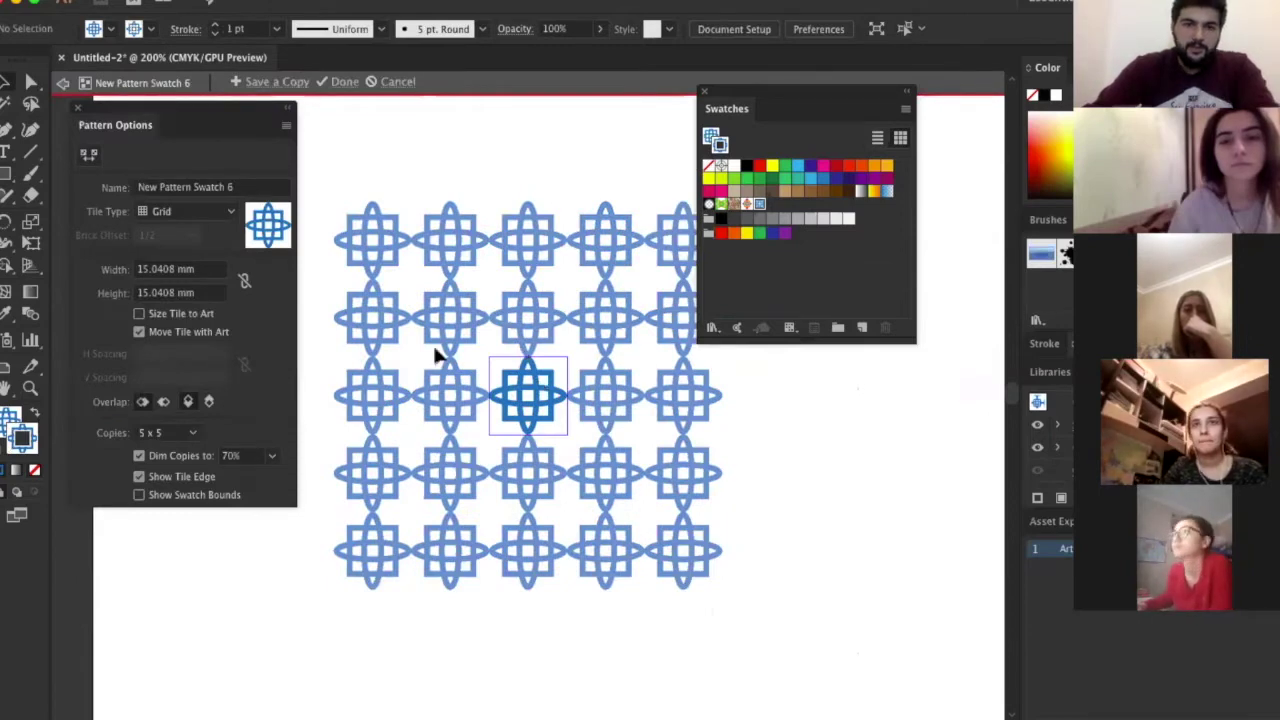
Make the centre tile's vertical ovals purple and horizontal ovals green, then finish pattern editing
{"action": "left_click", "coordinate": [538, 385]}
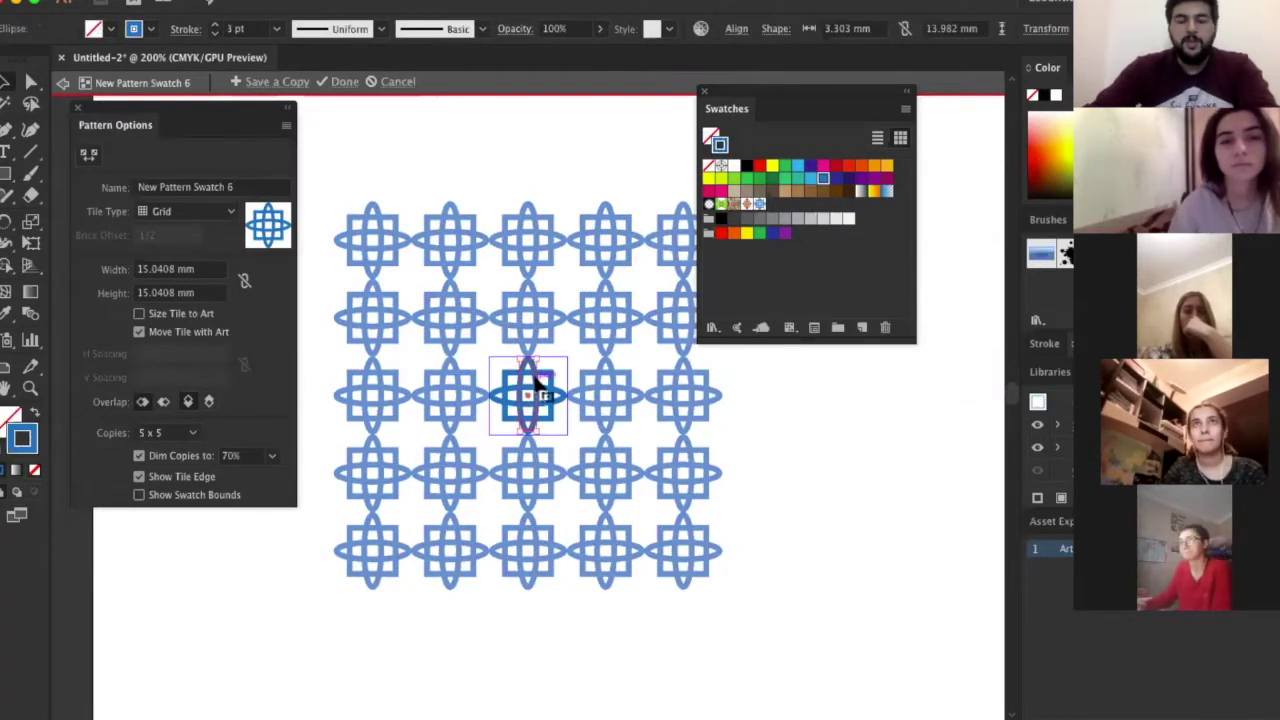
{"action": "key", "text": "ctrl+plus"}
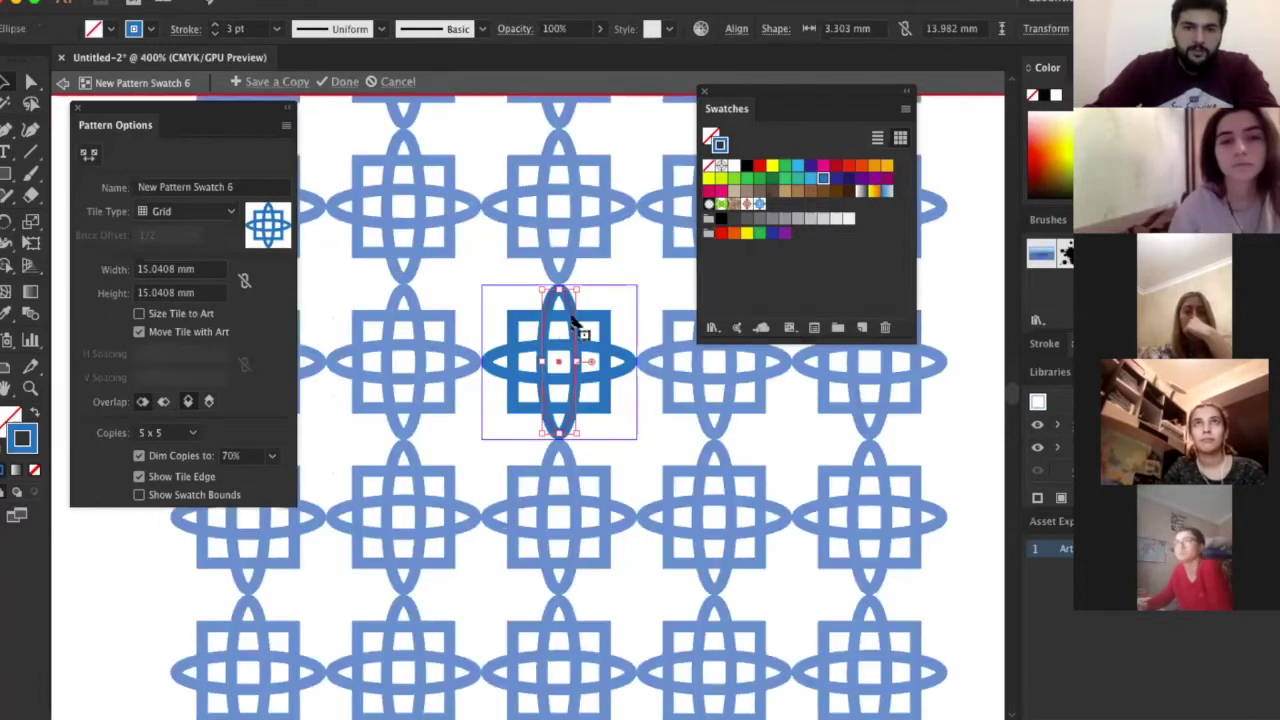
{"action": "left_click", "coordinate": [143, 33]}
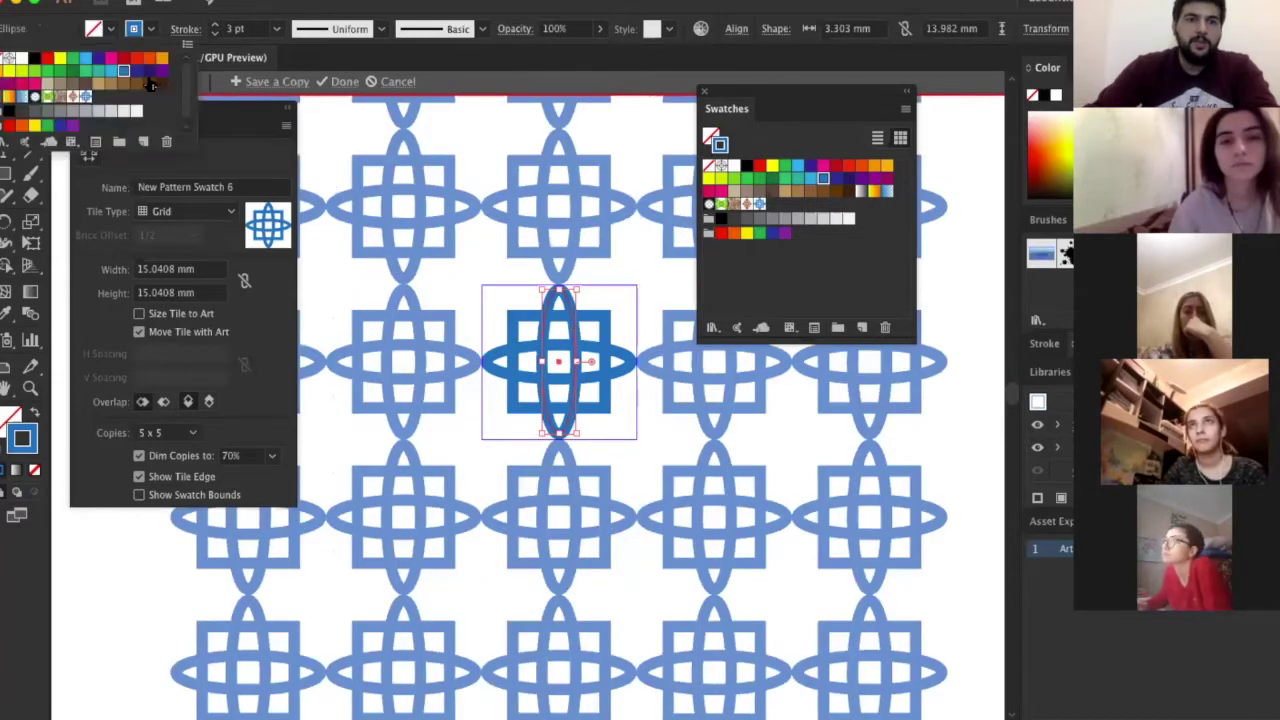
{"action": "left_click", "coordinate": [72, 124]}
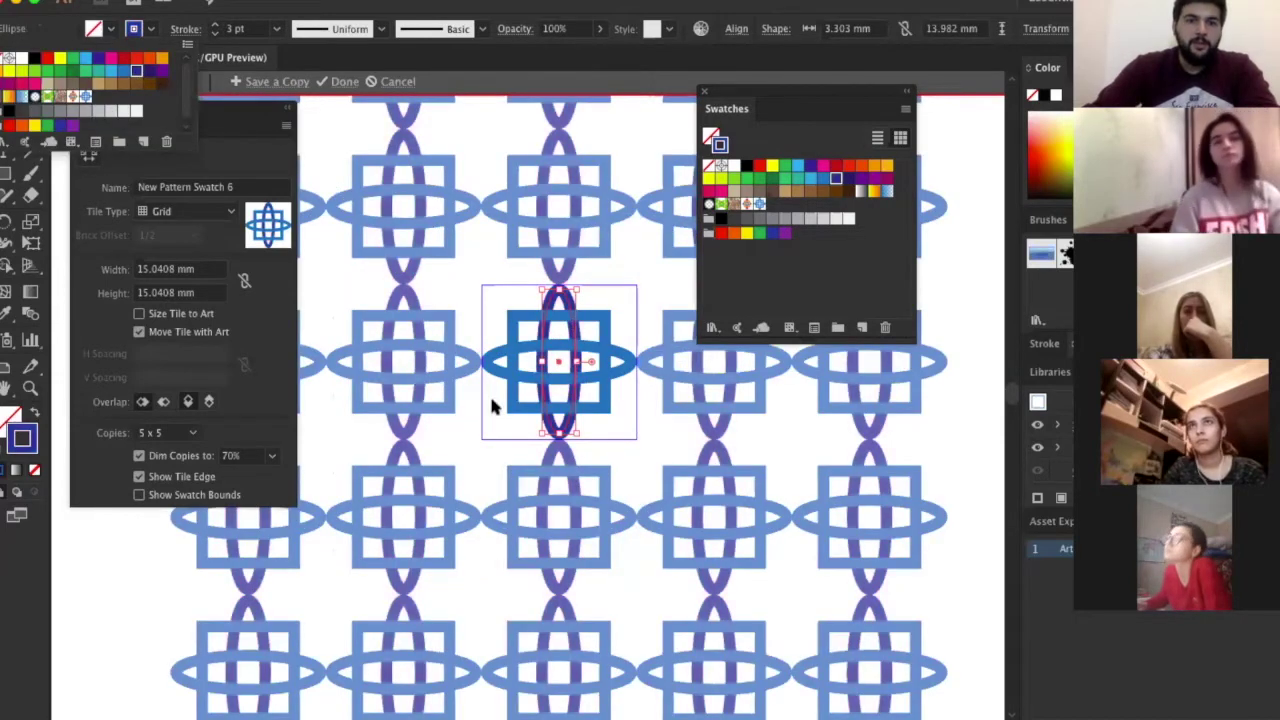
{"action": "left_click", "coordinate": [520, 355]}
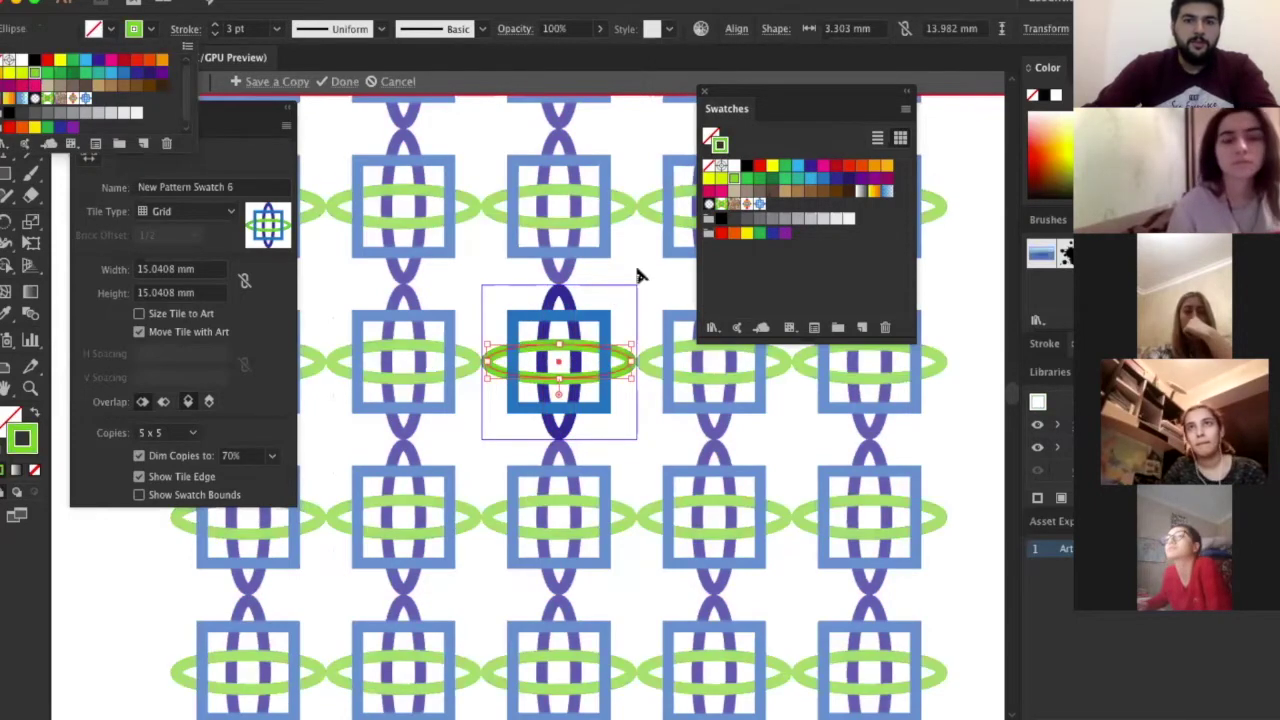
{"action": "double_click", "coordinate": [514, 290]}
{"action": "key", "text": "ctrl+1"}
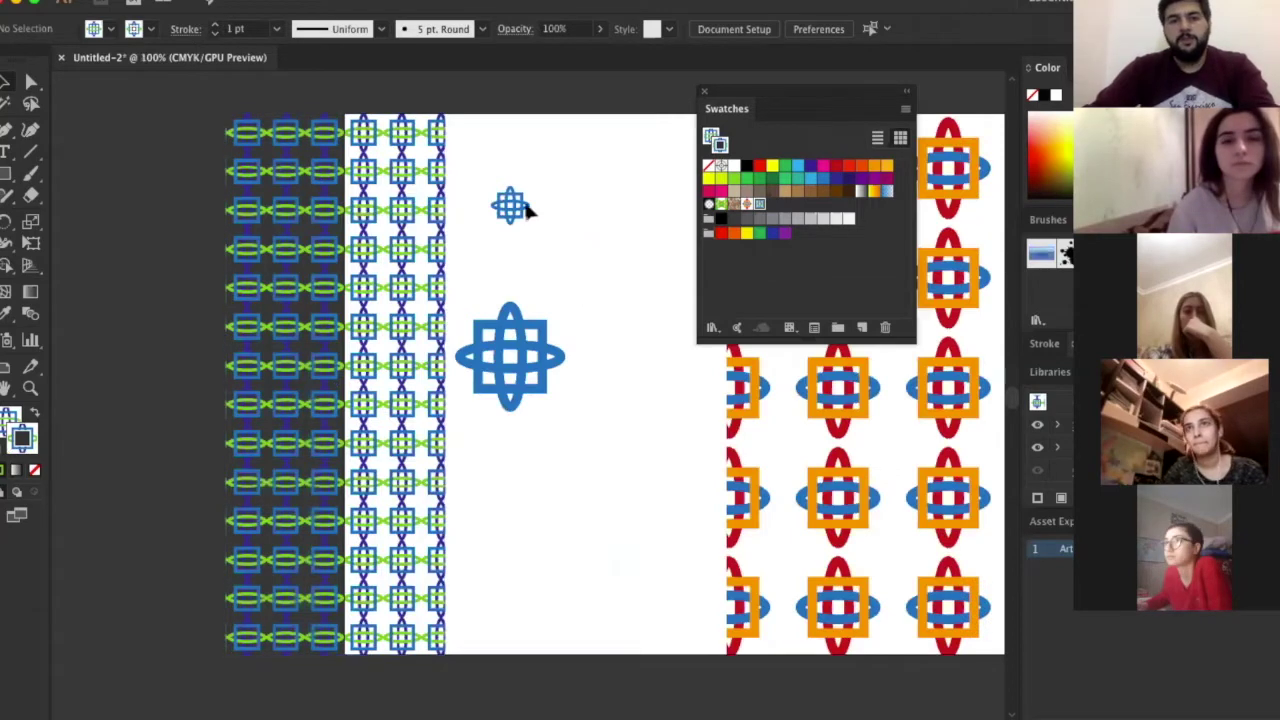
Delete both blue knot motifs and move the patterned rectangle 76.2 mm to the right
{"action": "key", "text": "ctrl+minus"}
{"action": "mouse_move", "coordinate": [491, 360]}
{"action": "left_mouse_down"}
{"action": "mouse_move", "coordinate": [526, 108]}
{"action": "mouse_move", "coordinate": [160, 550]}
{"action": "left_mouse_up"}
{"action": "key", "text": "Delete"}
{"action": "left_click_drag", "start_coordinate": [420, 290], "coordinate": [487, 292]}
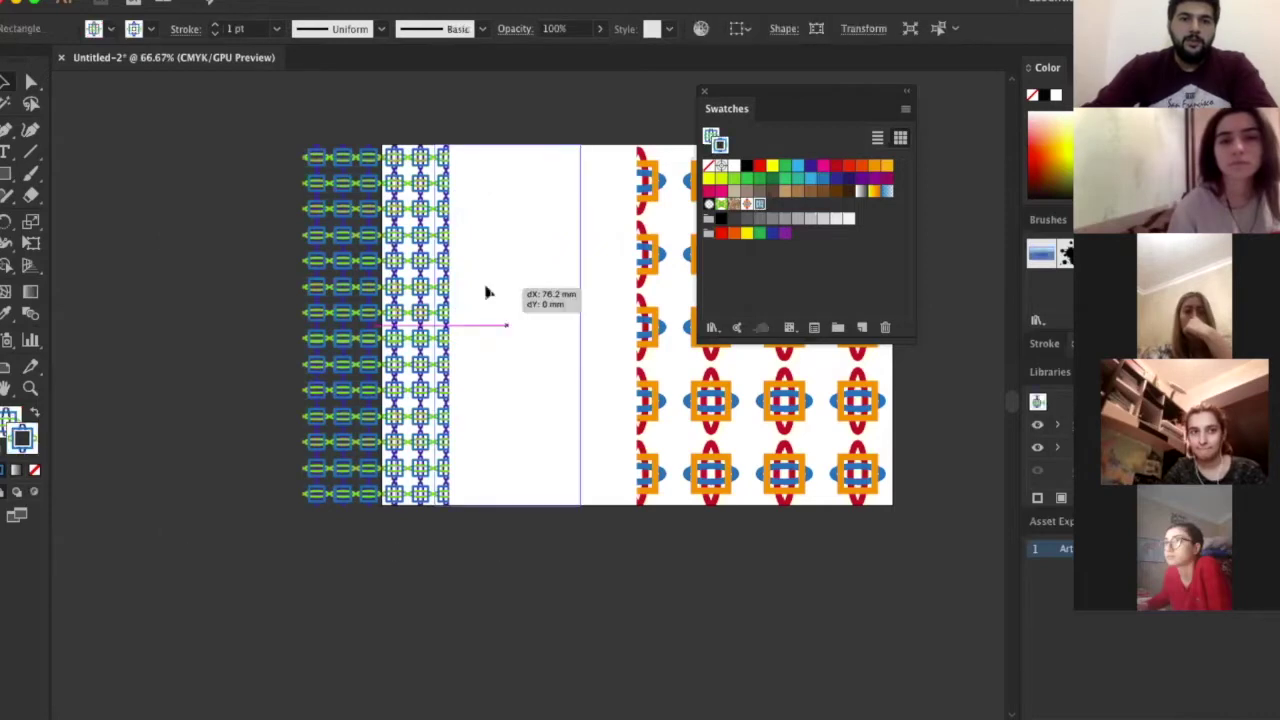
{"action": "left_click", "coordinate": [585, 115]}
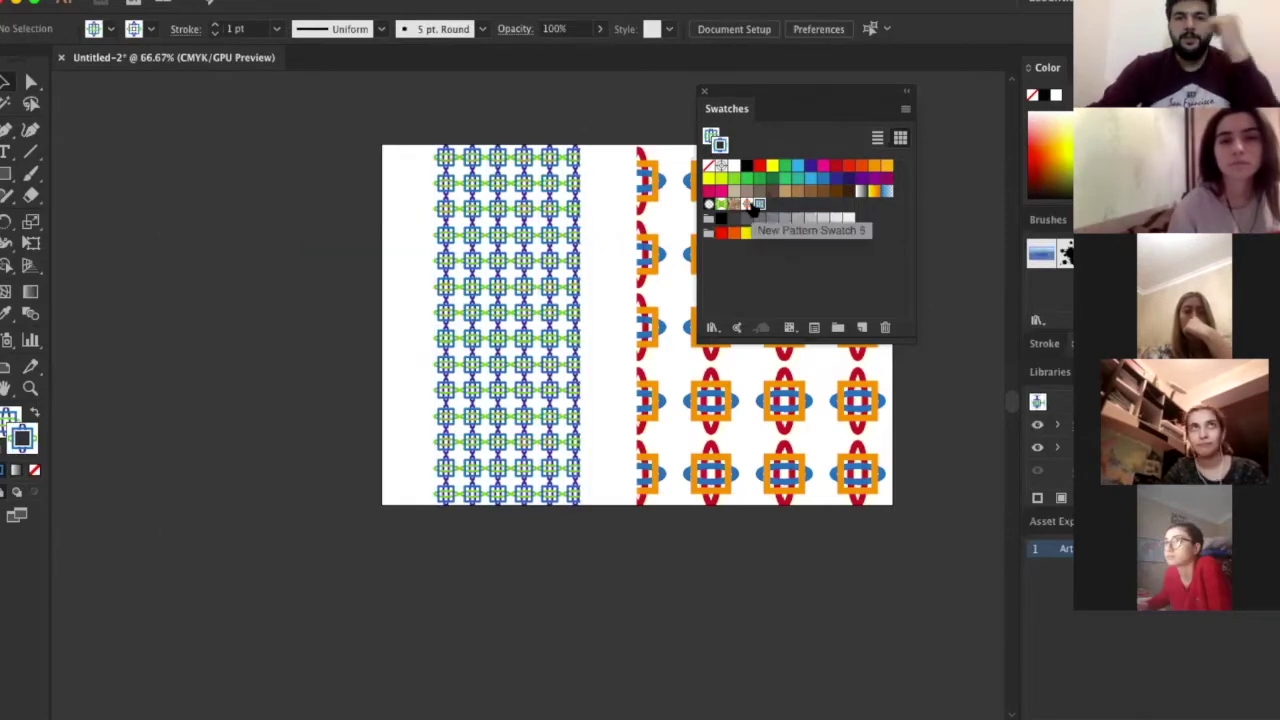
Try swirl, floral, gradient and blue-orange fills, then restore the recoloured knot pattern
{"action": "left_click", "coordinate": [566, 258]}
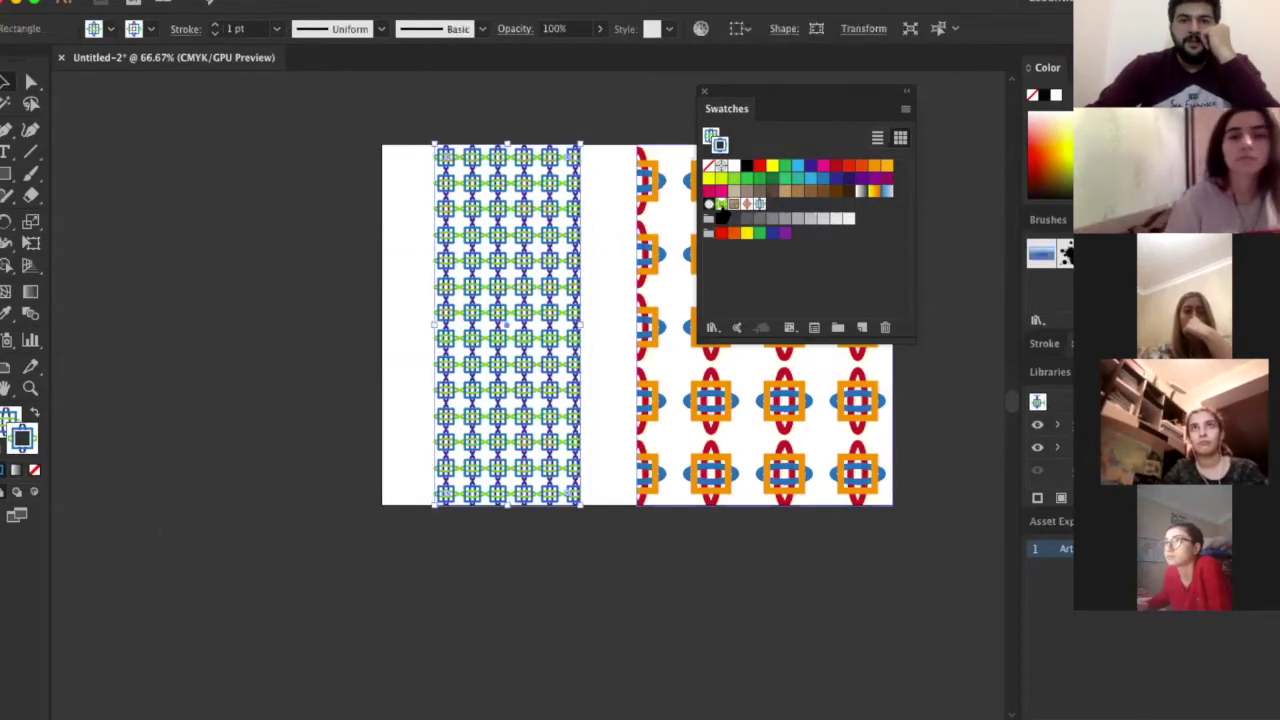
{"action": "left_click", "coordinate": [731, 205]}
{"action": "key", "text": "shift+x"}
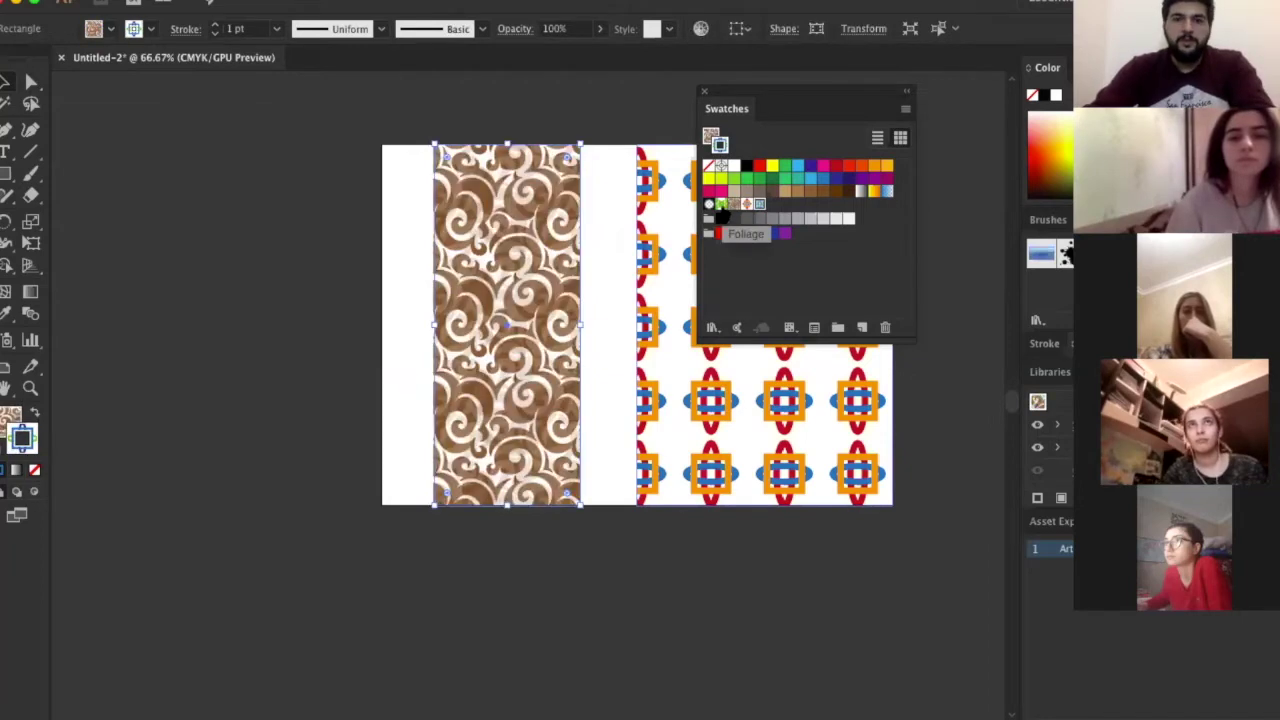
{"action": "left_click", "coordinate": [719, 204]}
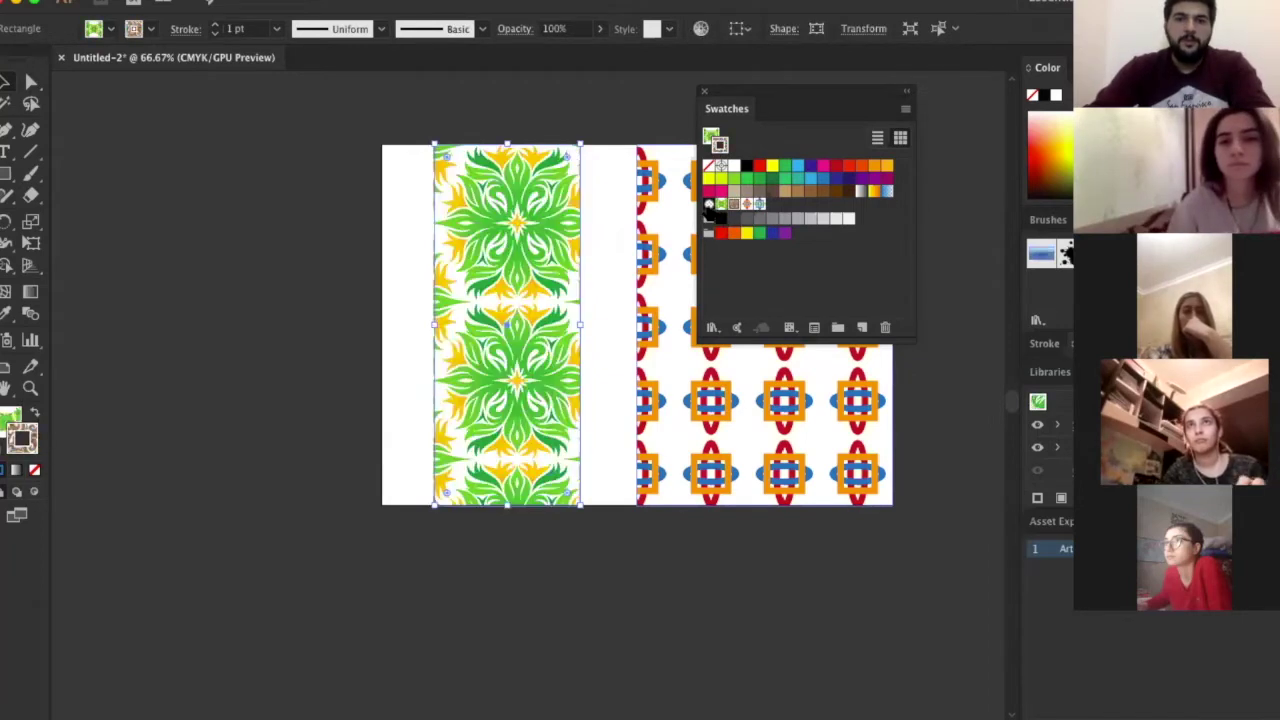
{"action": "left_click", "coordinate": [709, 204]}
{"action": "left_click", "coordinate": [759, 205]}
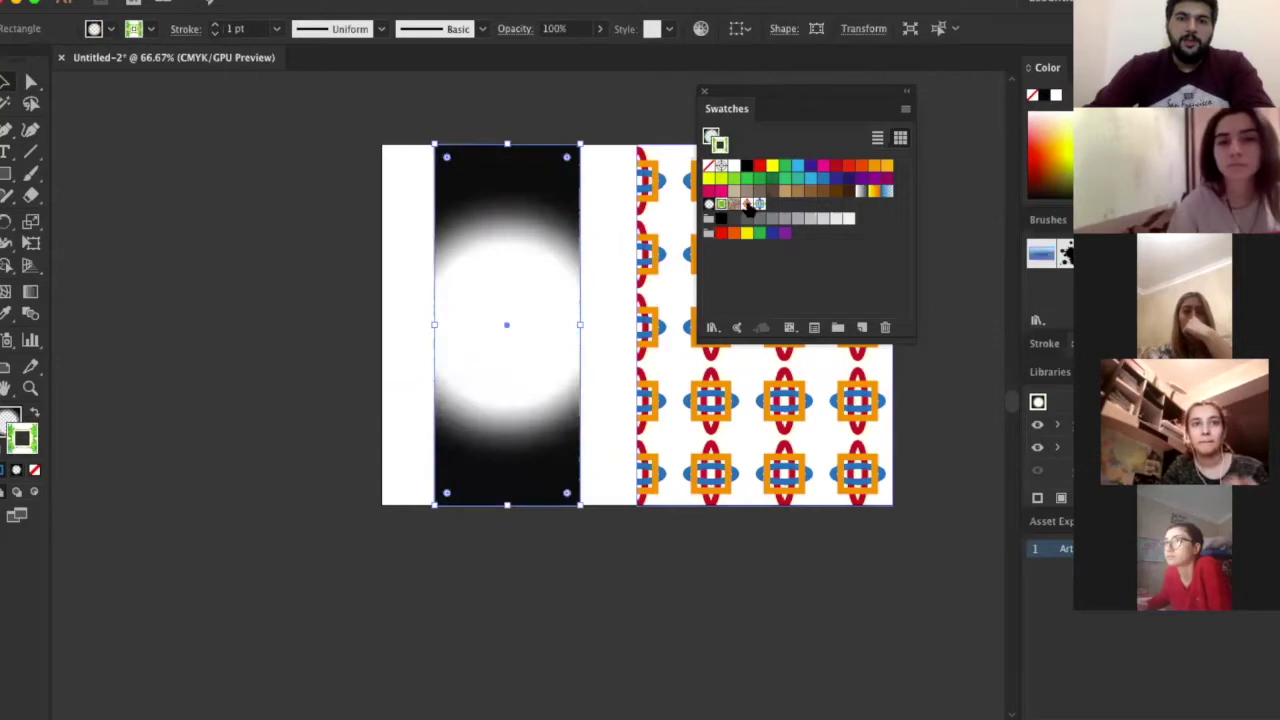
{"action": "left_click", "coordinate": [735, 206]}
{"action": "left_click", "coordinate": [747, 205]}
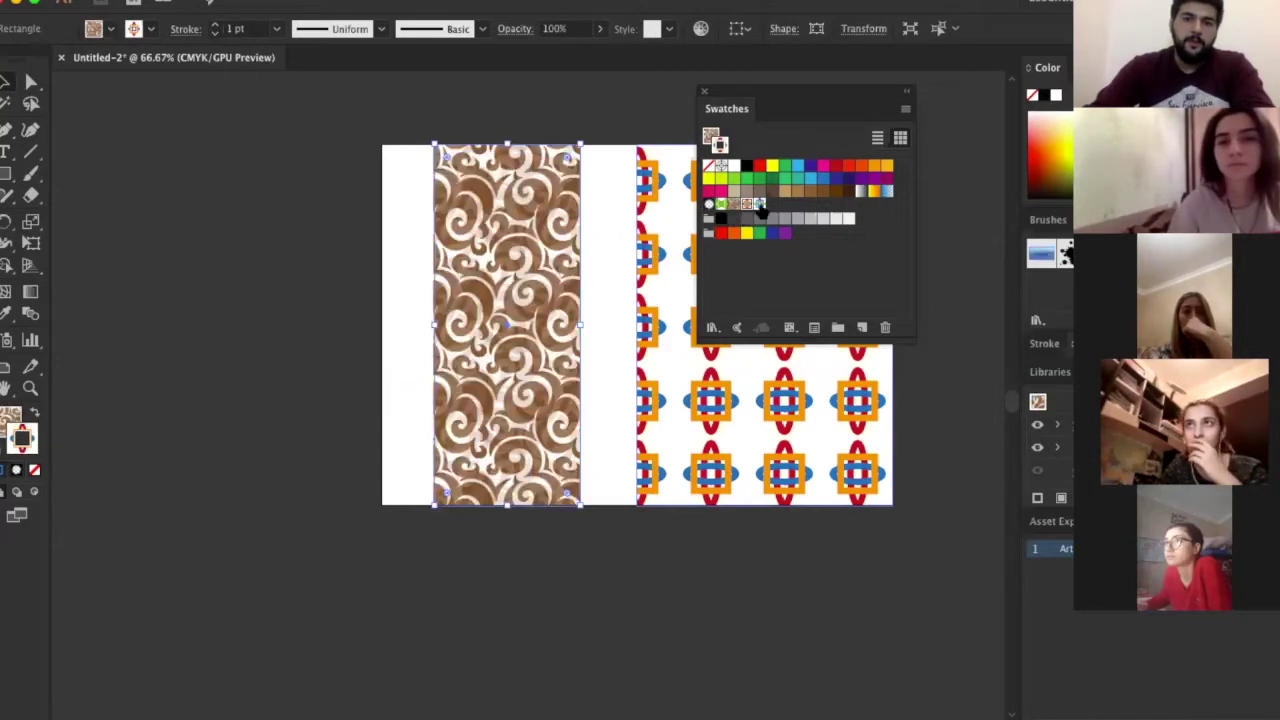
{"action": "left_click_drag", "start_coordinate": [757, 209], "coordinate": [527, 275]}
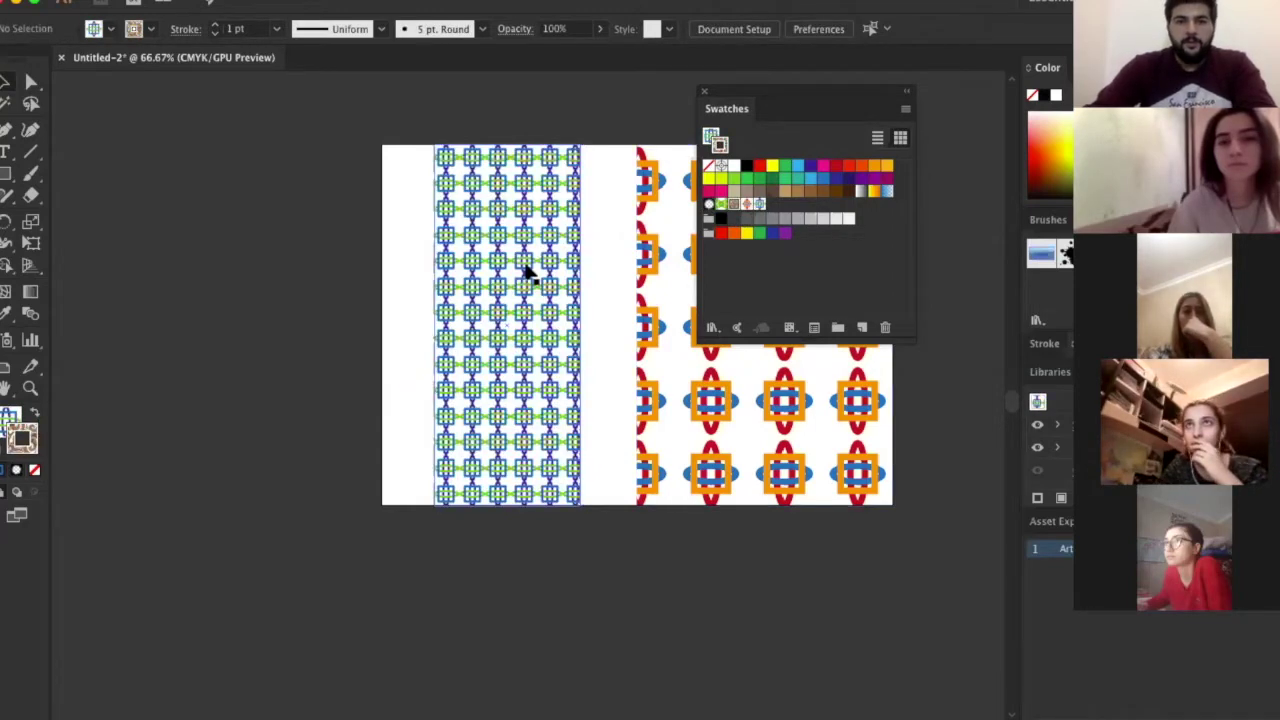
{"action": "scroll", "coordinate": [530, 272], "scroll_direction": "right", "scroll_amount": 2}
Drag the patterned rectangle 132.29 mm left, off the artboard
{"action": "scroll", "coordinate": [400, 257], "scroll_direction": "down", "scroll_amount": 1}
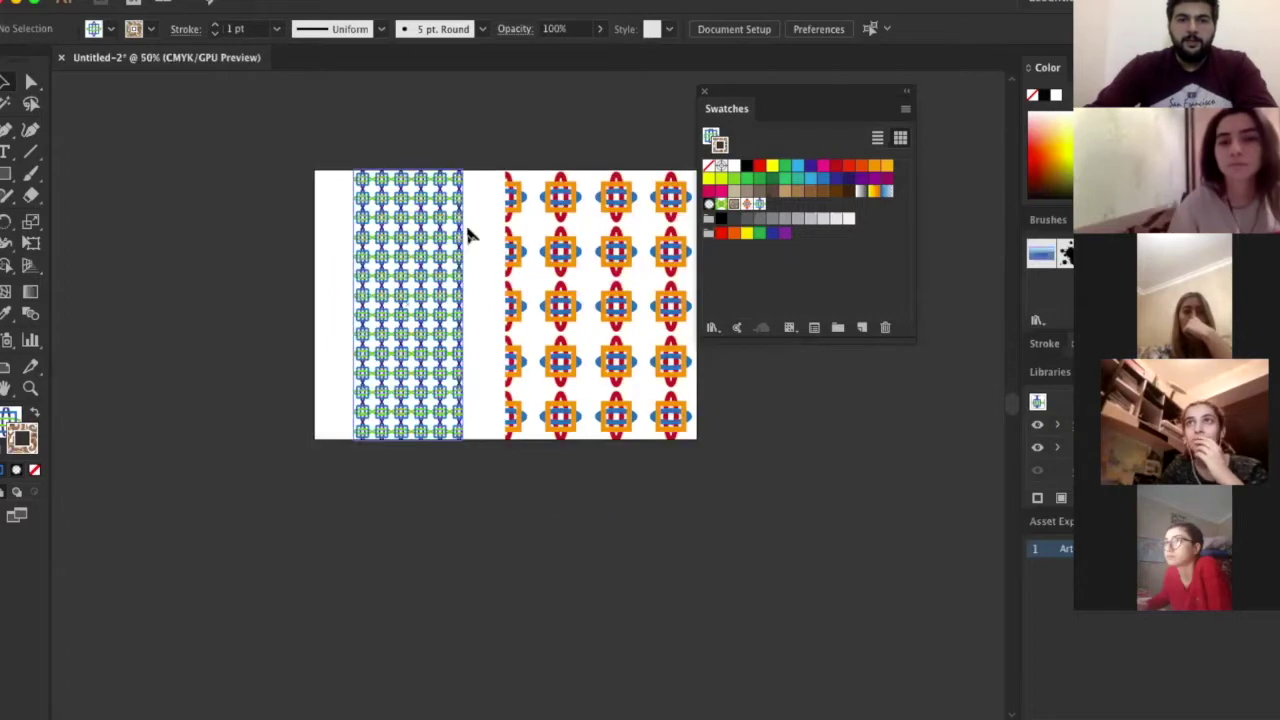
{"action": "scroll", "coordinate": [585, 312], "scroll_direction": "up", "scroll_amount": 1}
{"action": "scroll", "coordinate": [272, 196], "scroll_direction": "up", "scroll_amount": 1}
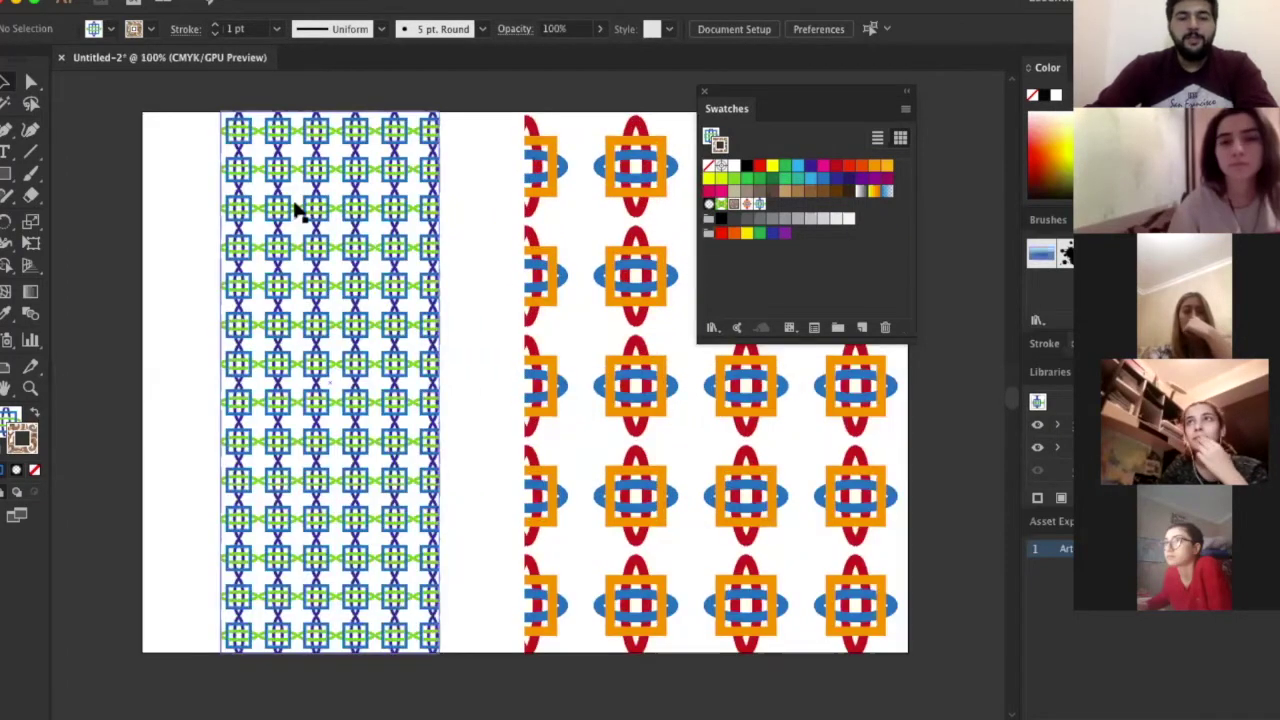
{"action": "scroll", "coordinate": [320, 274], "scroll_direction": "down", "scroll_amount": 1}
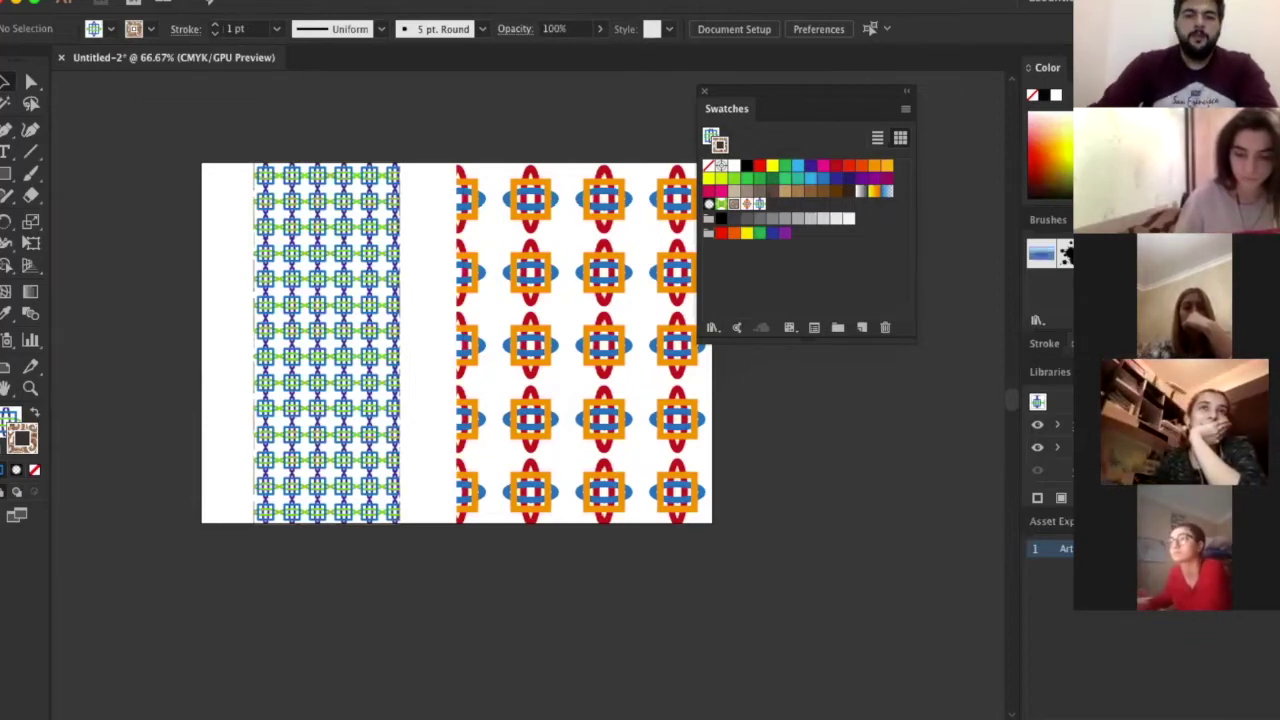
{"action": "left_click_drag", "start_coordinate": [345, 248], "coordinate": [128, 246]}
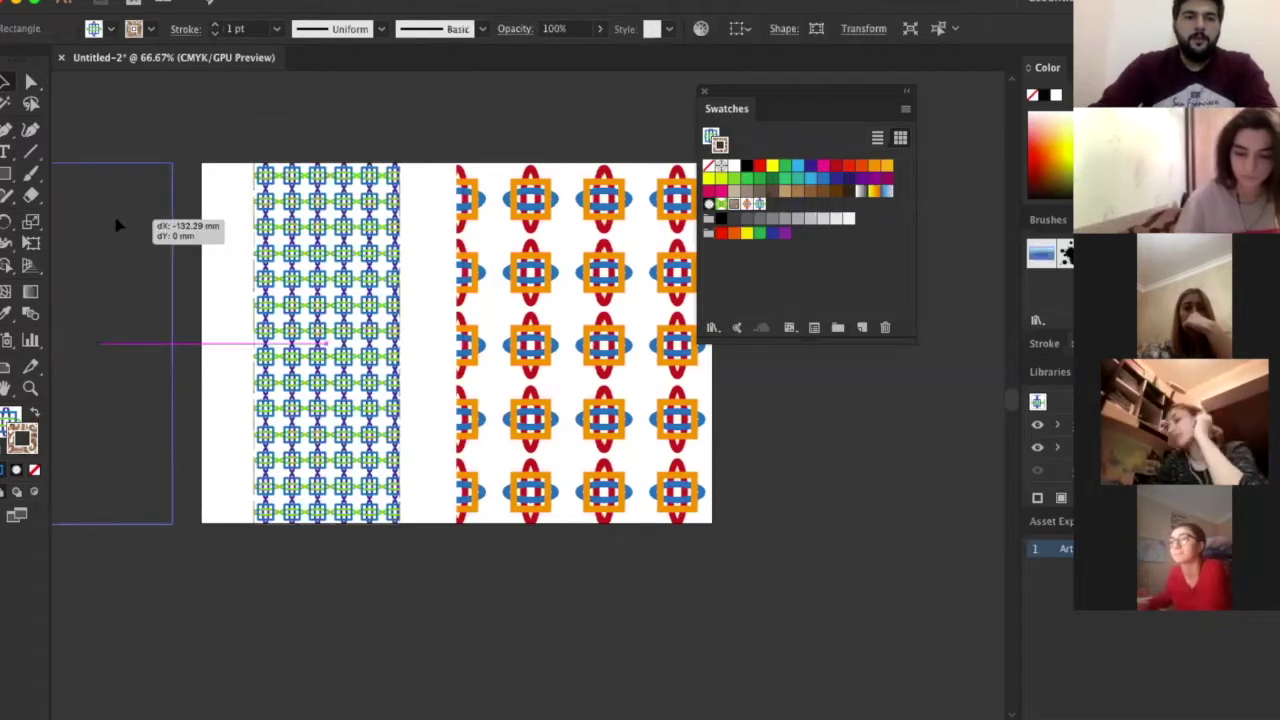
Place the arabic ornament image from the ders folder small at the artboard's top-left
{"action": "left_click", "coordinate": [145, 0]}
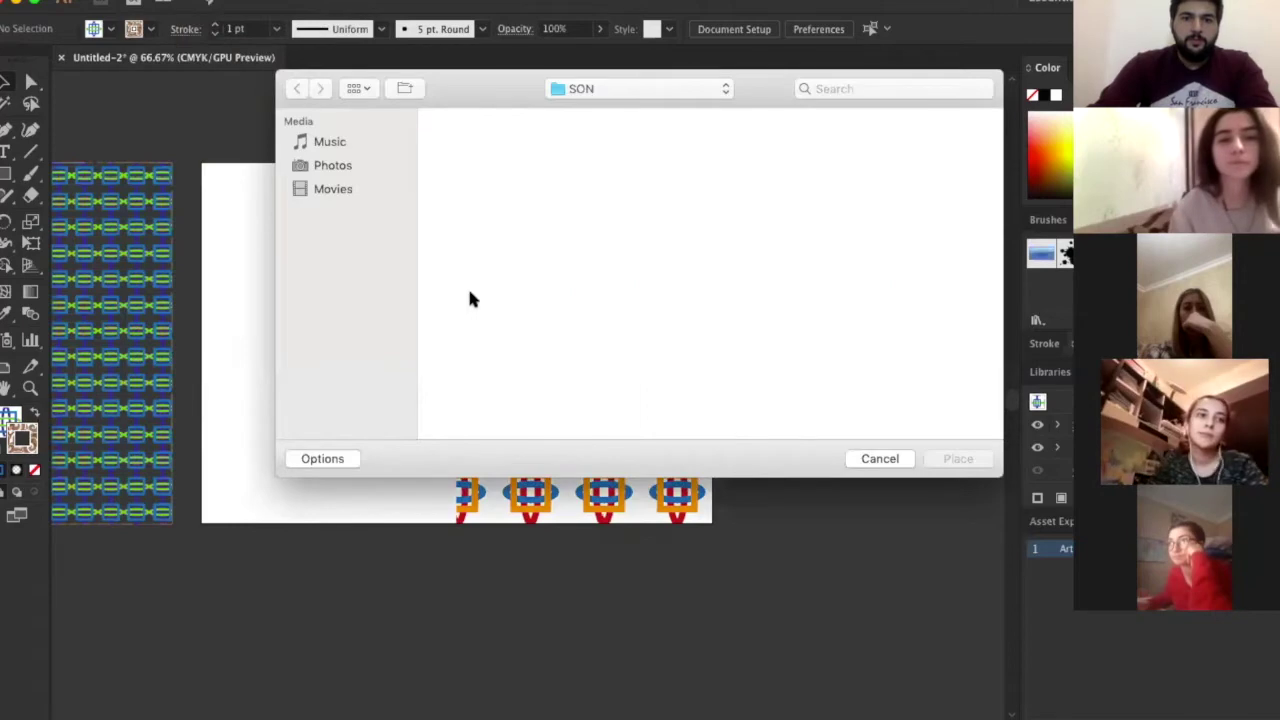
{"action": "left_click", "coordinate": [590, 88]}
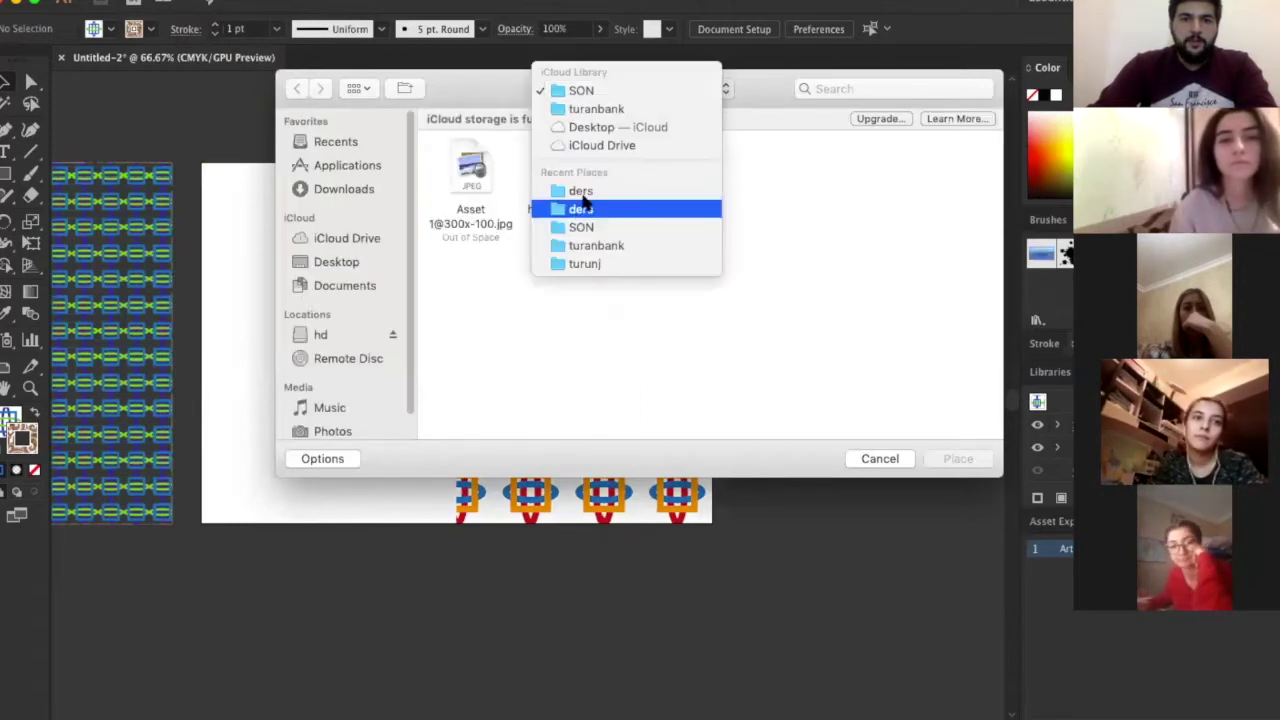
{"action": "key", "text": "Escape"}
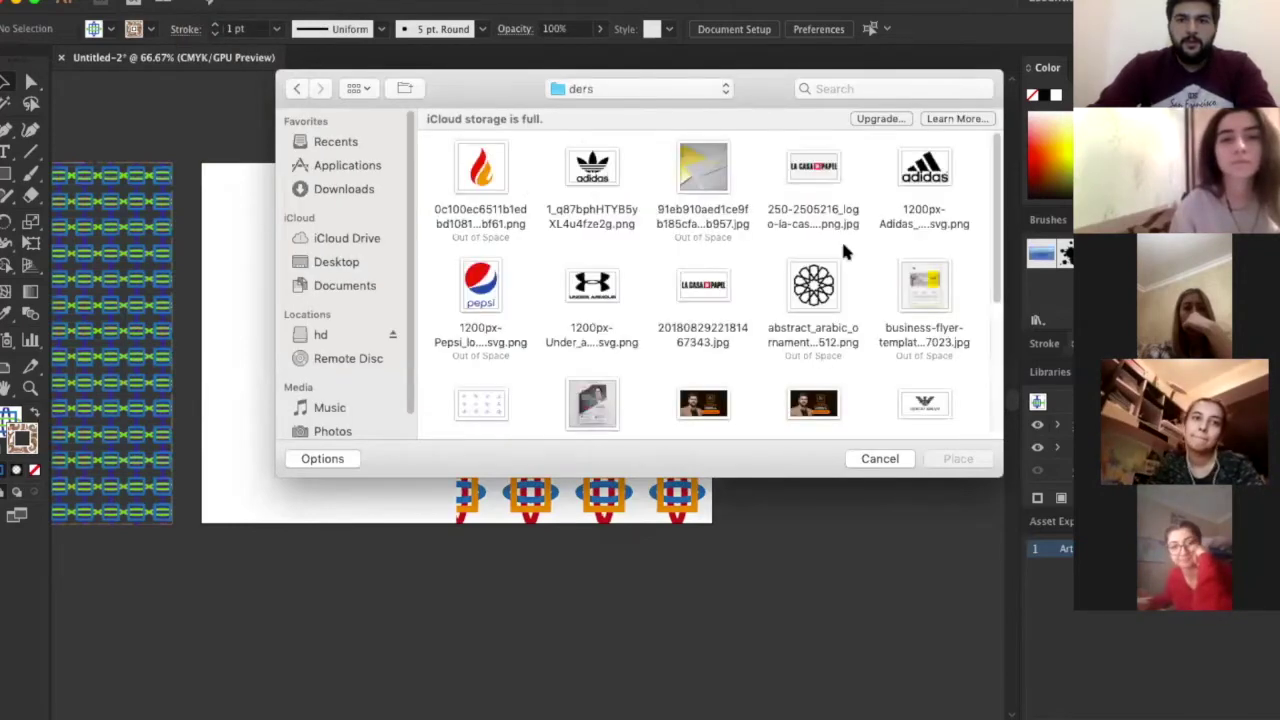
{"action": "scroll", "coordinate": [990, 313], "scroll_direction": "down", "scroll_amount": 5}
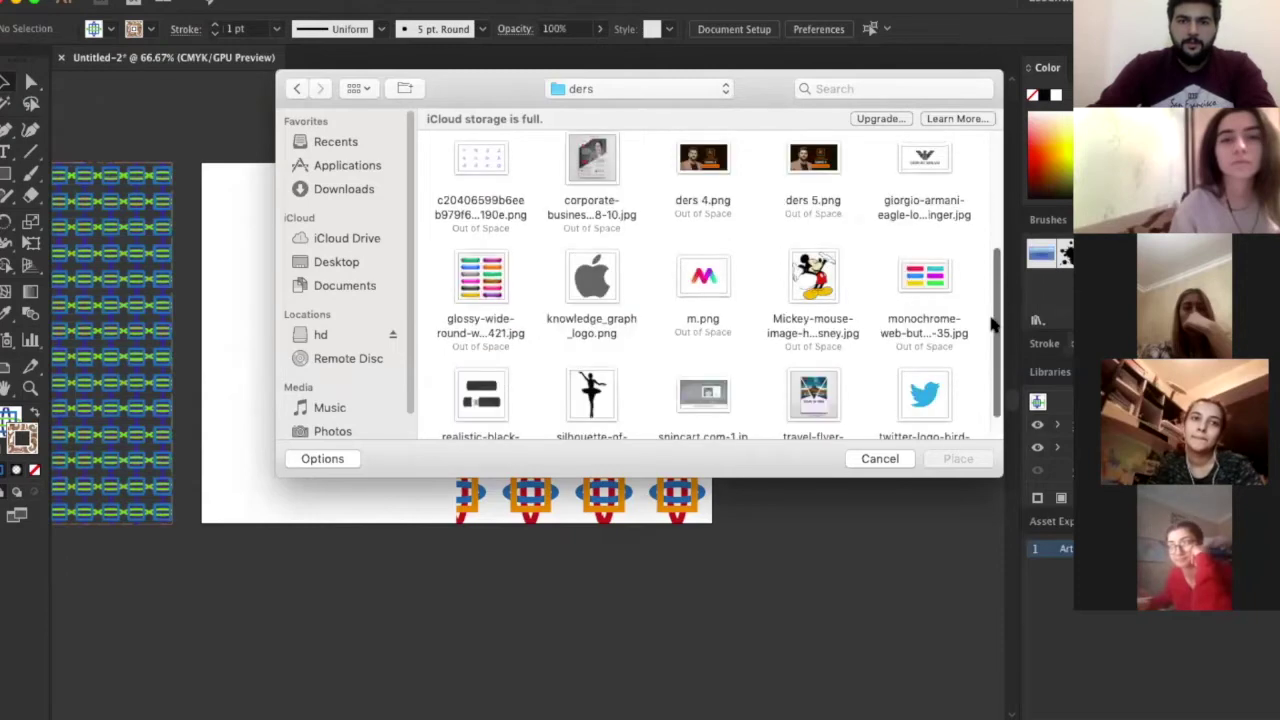
{"action": "scroll", "coordinate": [983, 363], "scroll_direction": "down", "scroll_amount": 2}
{"action": "scroll", "coordinate": [968, 238], "scroll_direction": "up", "scroll_amount": 5}
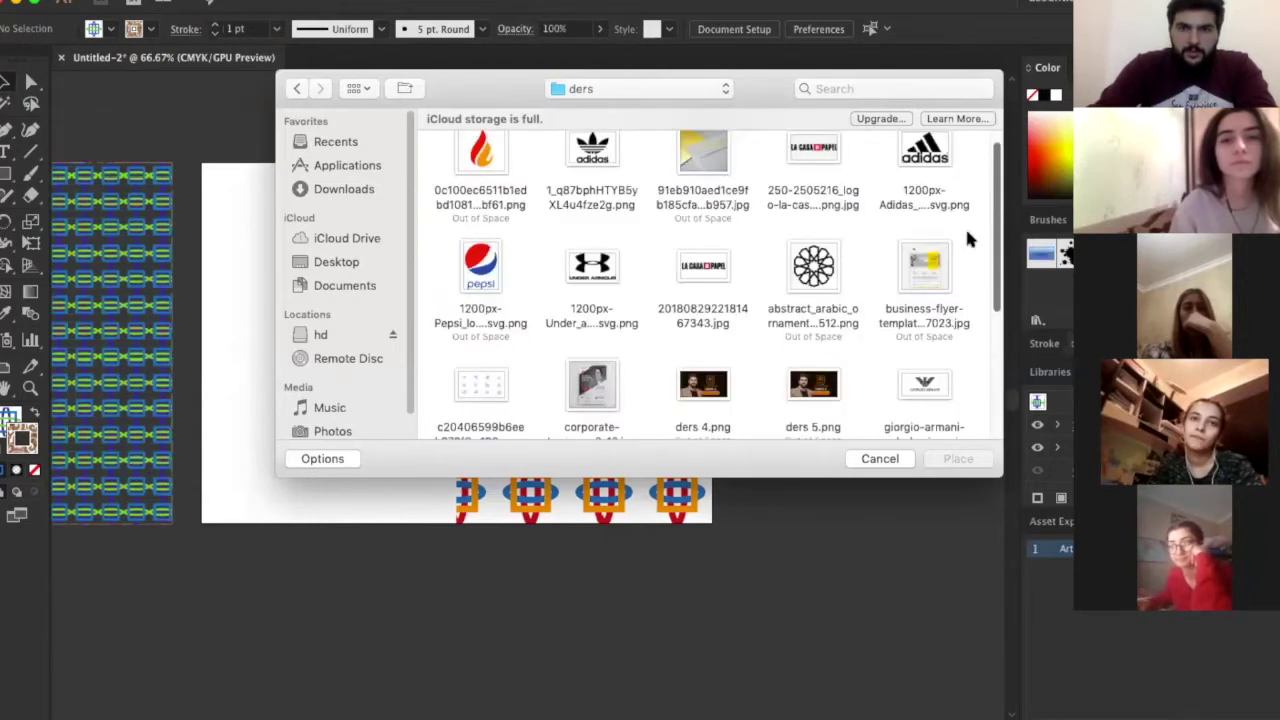
{"action": "left_click_drag", "start_coordinate": [813, 265], "coordinate": [457, 372]}
{"action": "key", "text": "Return"}
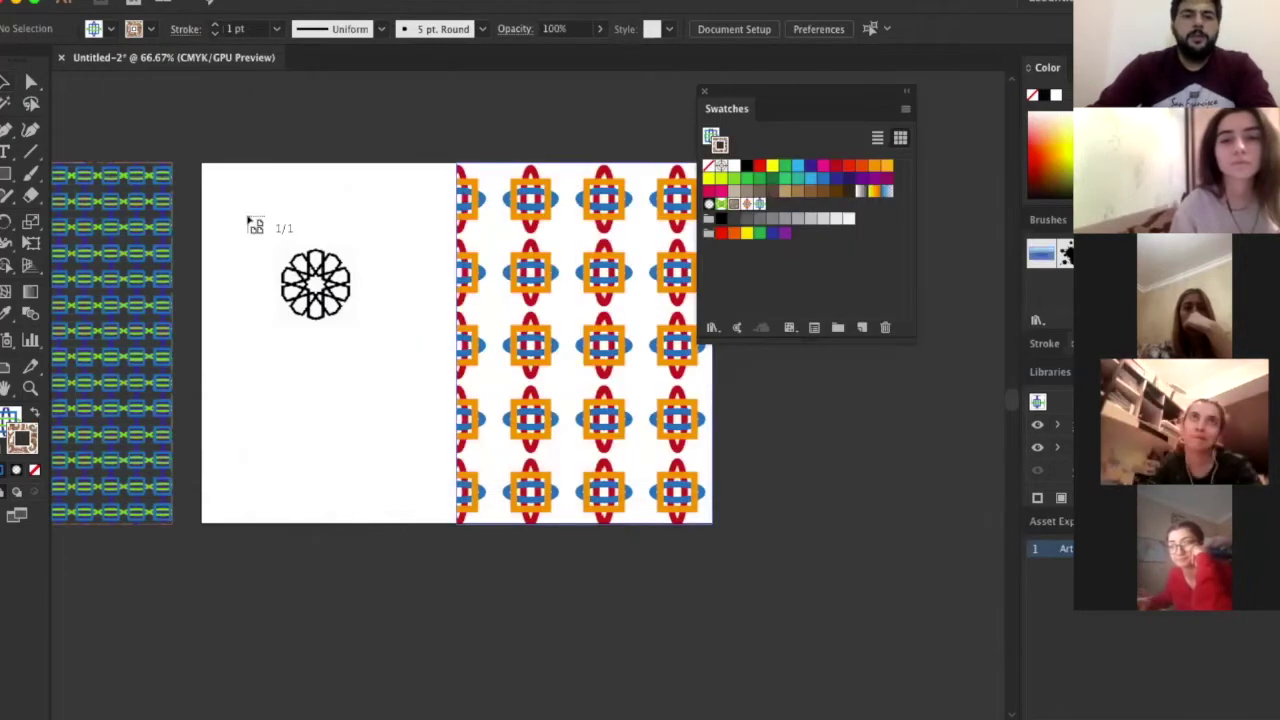
{"action": "left_click_drag", "start_coordinate": [243, 216], "coordinate": [553, 527]}
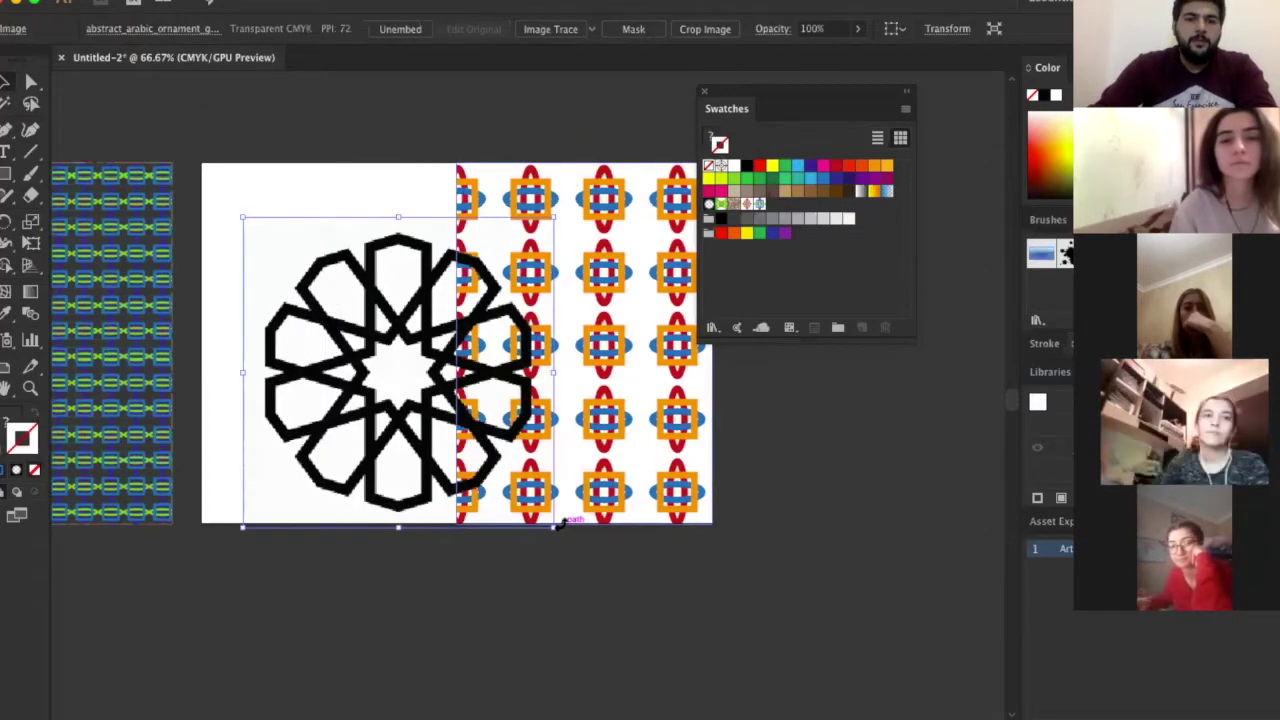
{"action": "key", "text": "ctrl+z"}
{"action": "mouse_move", "coordinate": [243, 216]}
{"action": "left_mouse_down"}
{"action": "mouse_move", "coordinate": [287, 262]}
{"action": "mouse_move", "coordinate": [248, 128]}
{"action": "left_mouse_up"}
{"action": "key", "text": "ctrl+equal"}
{"action": "key", "text": "ctrl+equal"}
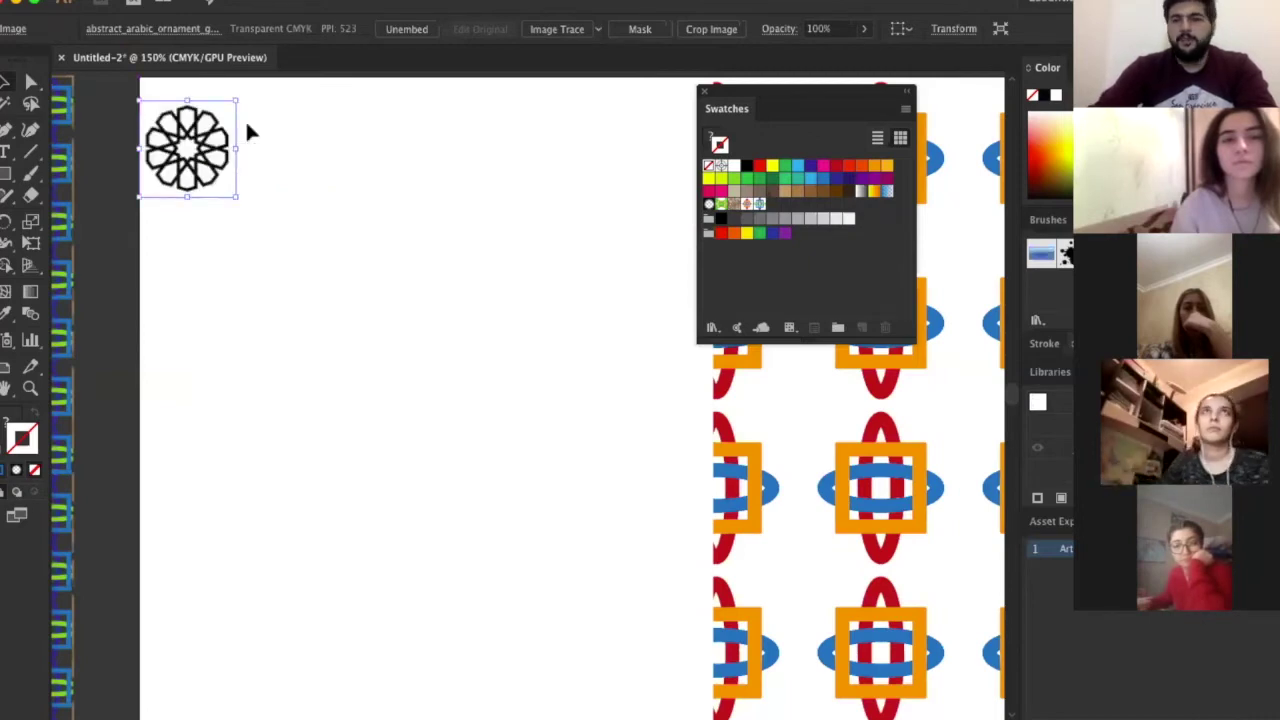
Save the rosette ornament as a new pattern swatch and draw a tall middle rectangle
{"action": "left_click", "coordinate": [242, 146]}
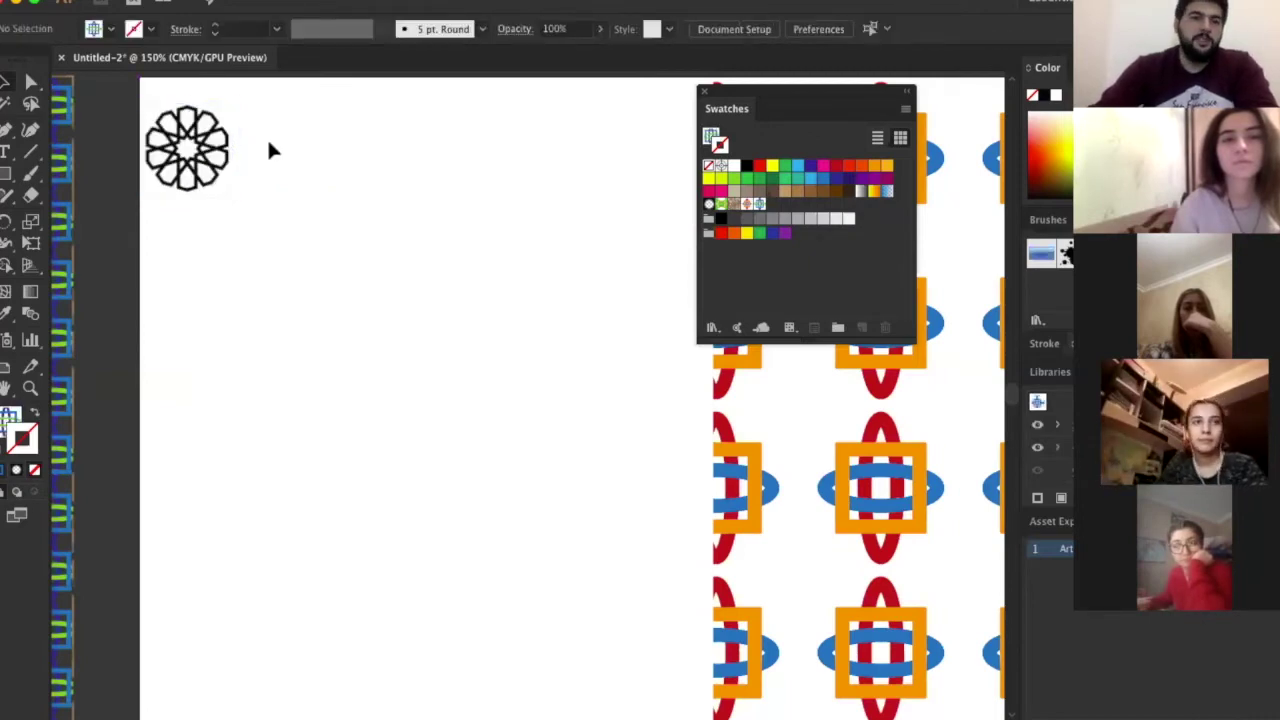
{"action": "left_click", "coordinate": [210, 186]}
{"action": "left_click_drag", "start_coordinate": [218, 160], "coordinate": [775, 250]}
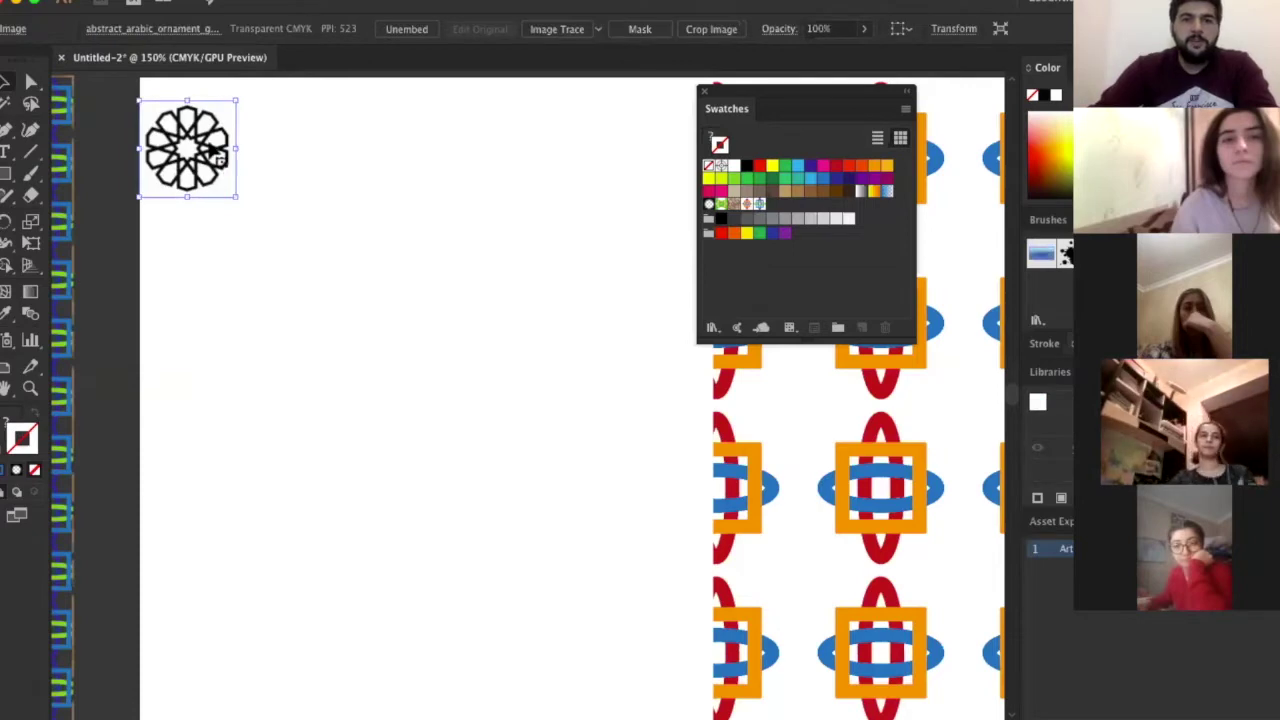
{"action": "left_click_drag", "start_coordinate": [775, 250], "coordinate": [775, 250]}
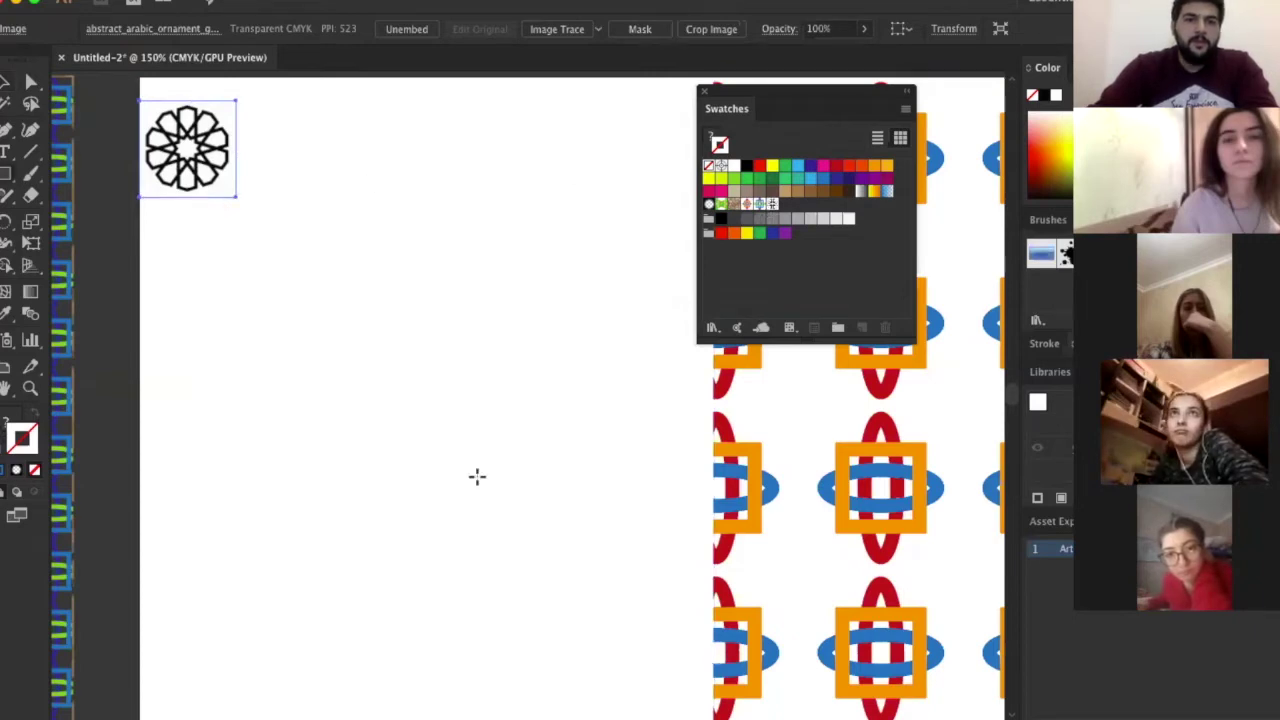
{"action": "left_click_drag", "start_coordinate": [322, 140], "coordinate": [621, 607]}
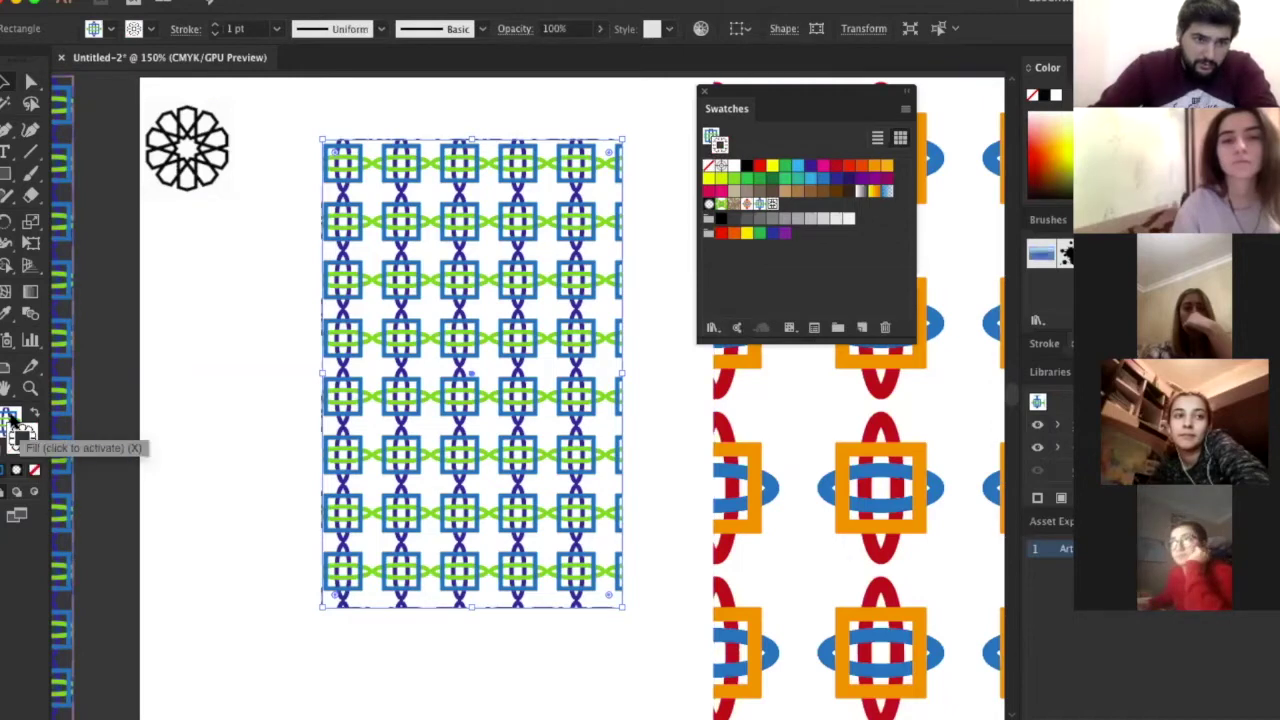
Swap the rectangle's stroke into its fill for the rosette pattern and widen it rightward
{"action": "left_click", "coordinate": [26, 434]}
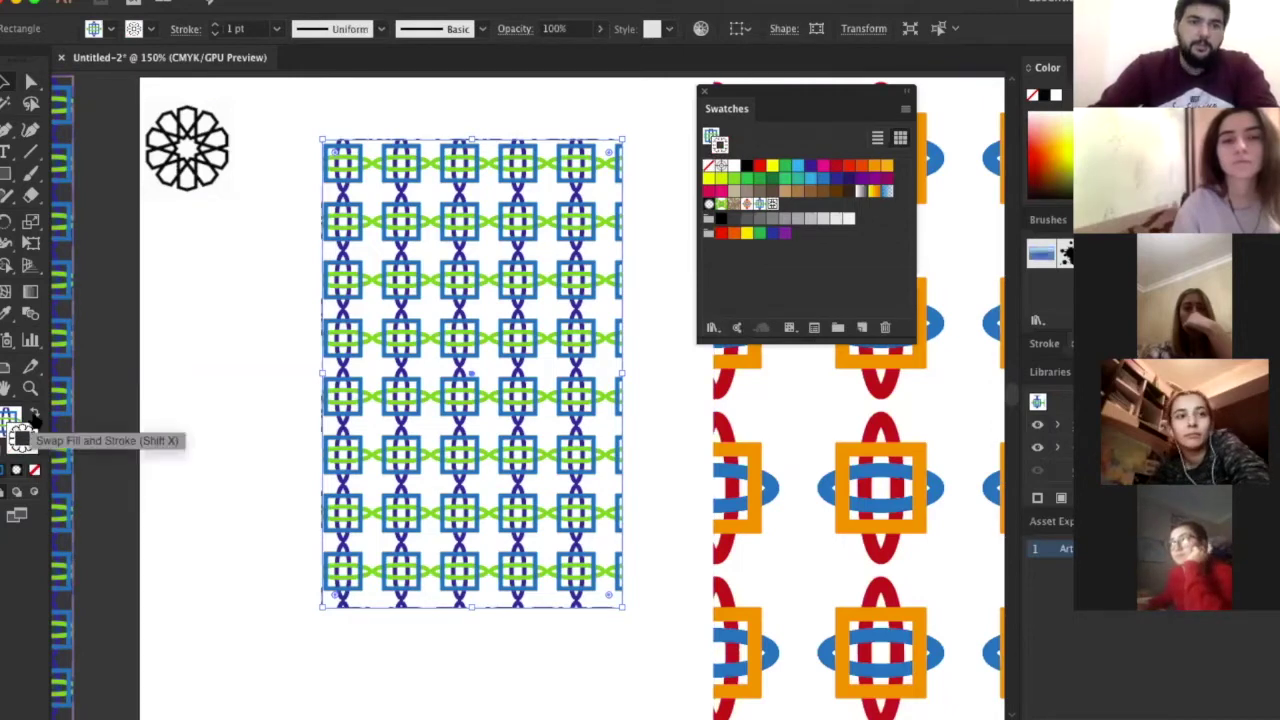
{"action": "left_click", "coordinate": [34, 413]}
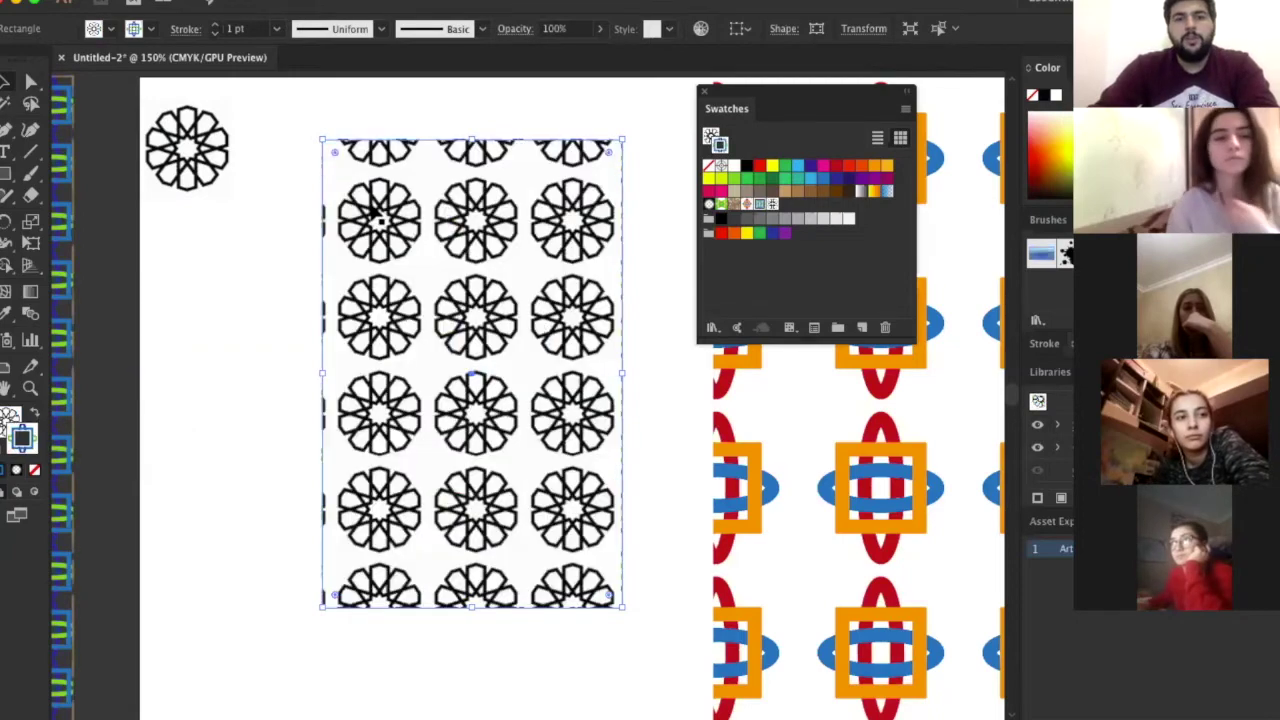
{"action": "scroll", "coordinate": [365, 200], "scroll_direction": "up", "scroll_amount": 1}
{"action": "left_click", "coordinate": [490, 330]}
{"action": "scroll", "coordinate": [490, 330], "scroll_direction": "down", "scroll_amount": 3}
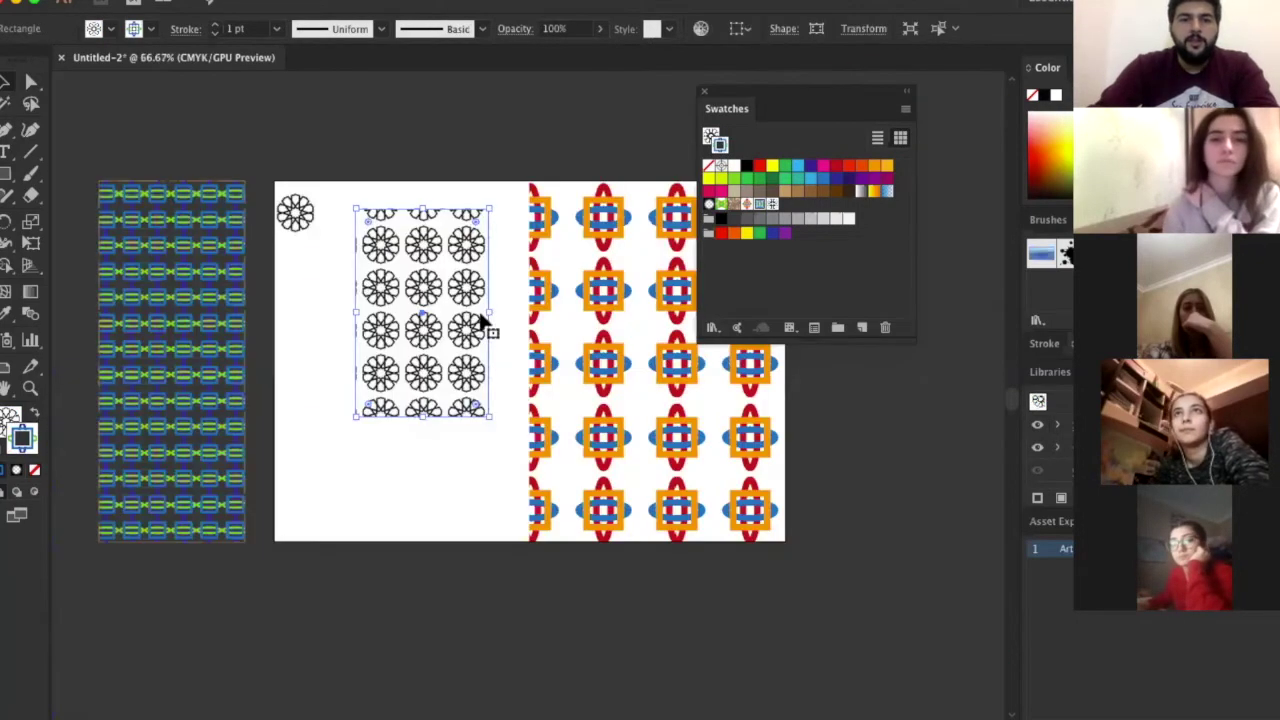
{"action": "scroll", "coordinate": [486, 329], "scroll_direction": "up", "scroll_amount": 2}
{"action": "left_click_drag", "start_coordinate": [479, 315], "coordinate": [648, 310]}
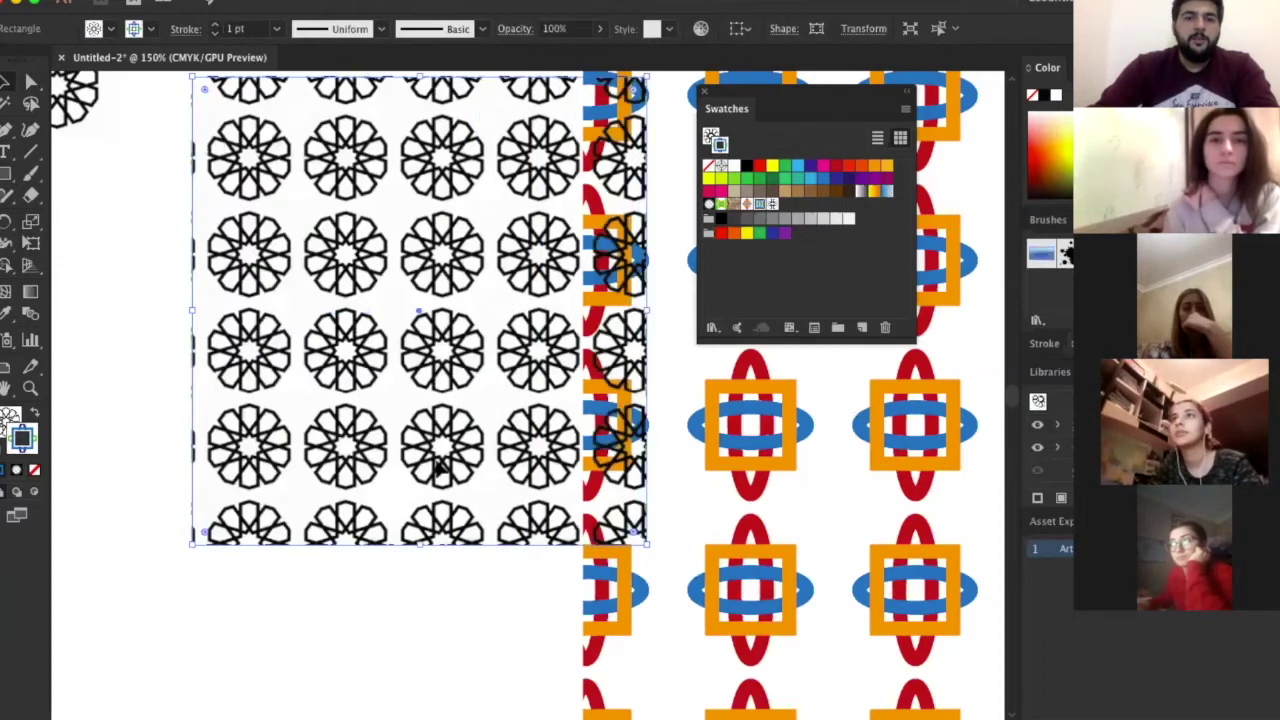
Stretch the rosette block to the artboard top at 101.28 mm wide, then delete it and the lone rosette
{"action": "key", "text": "ctrl+minus"}
{"action": "left_click_drag", "start_coordinate": [452, 458], "coordinate": [448, 648]}
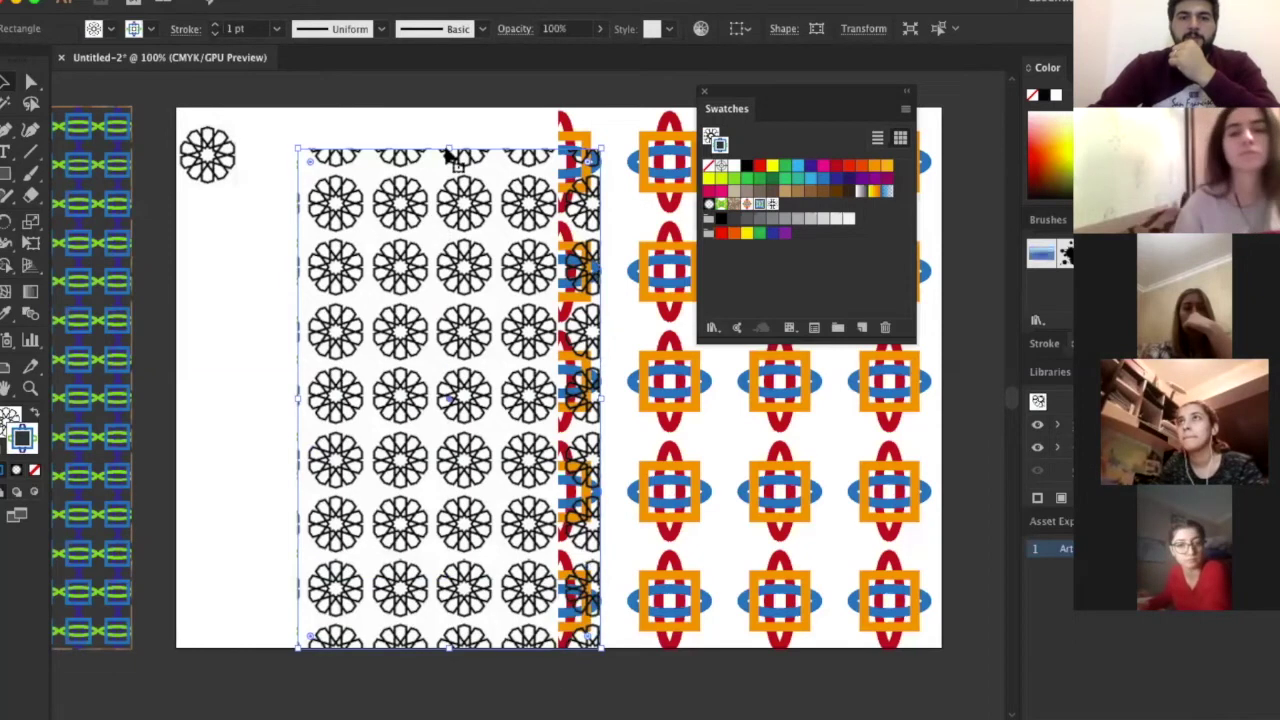
{"action": "left_click_drag", "start_coordinate": [450, 108], "coordinate": [450, 108]}
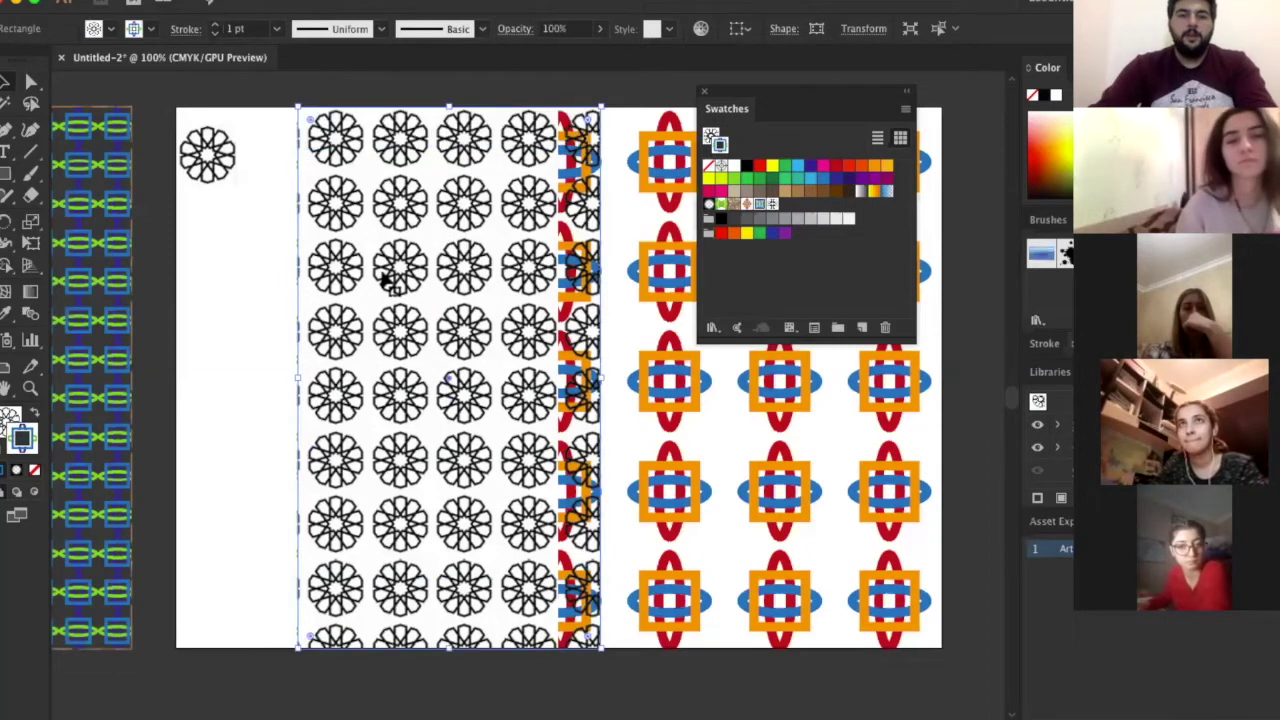
{"action": "key", "text": "ctrl+minus"}
{"action": "key", "text": "ctrl+minus"}
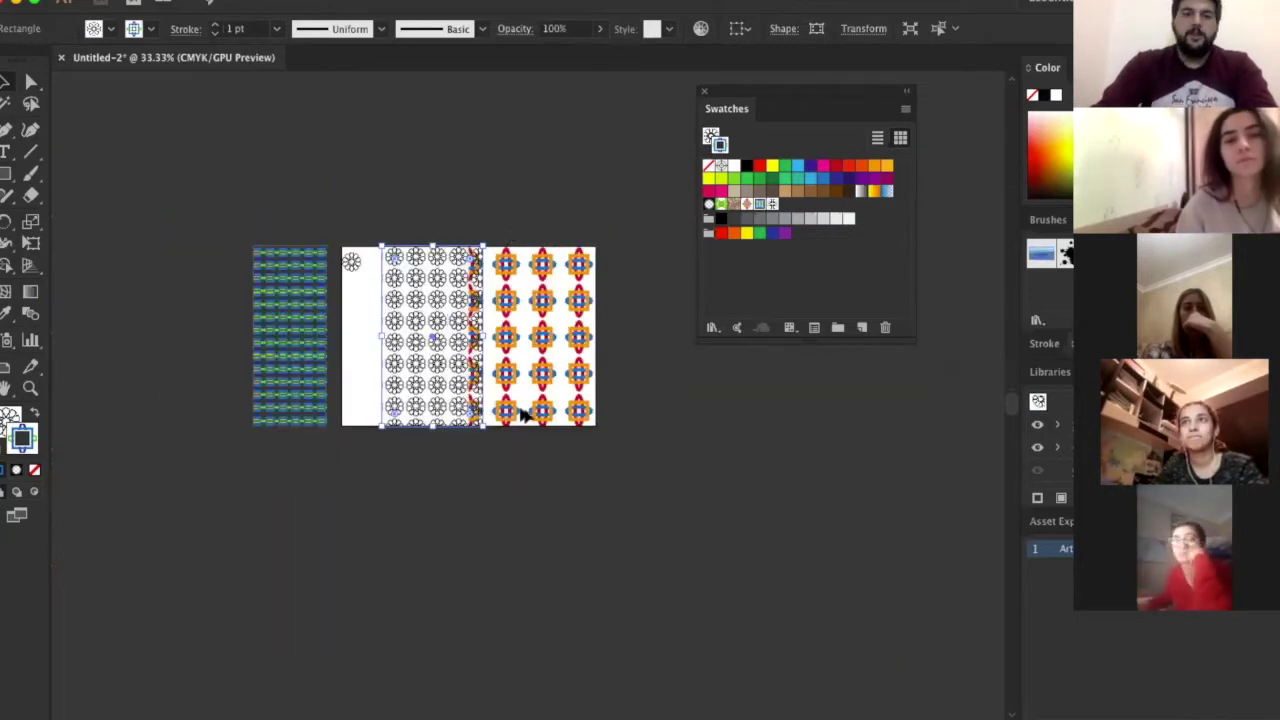
{"action": "key", "text": "ctrl+plus"}
{"action": "key", "text": "ctrl+plus"}
{"action": "left_click_drag", "start_coordinate": [492, 360], "coordinate": [495, 362]}
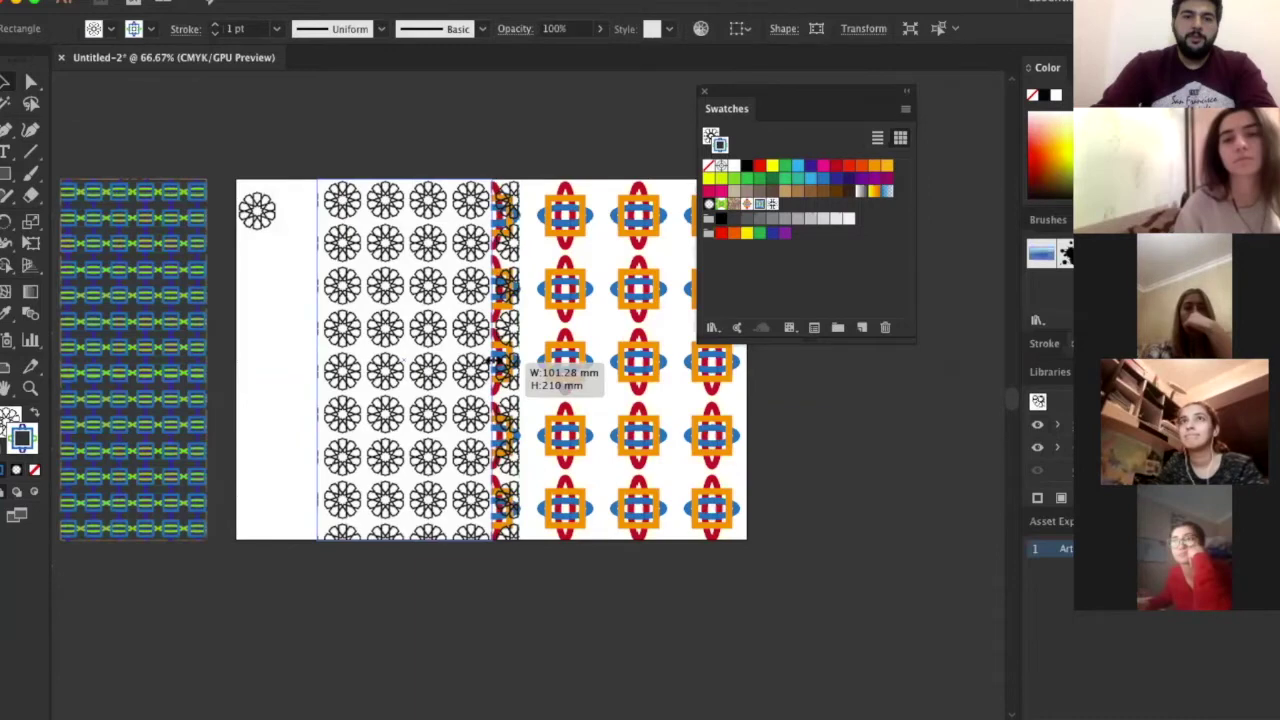
{"action": "left_click_drag", "start_coordinate": [318, 375], "coordinate": [318, 345]}
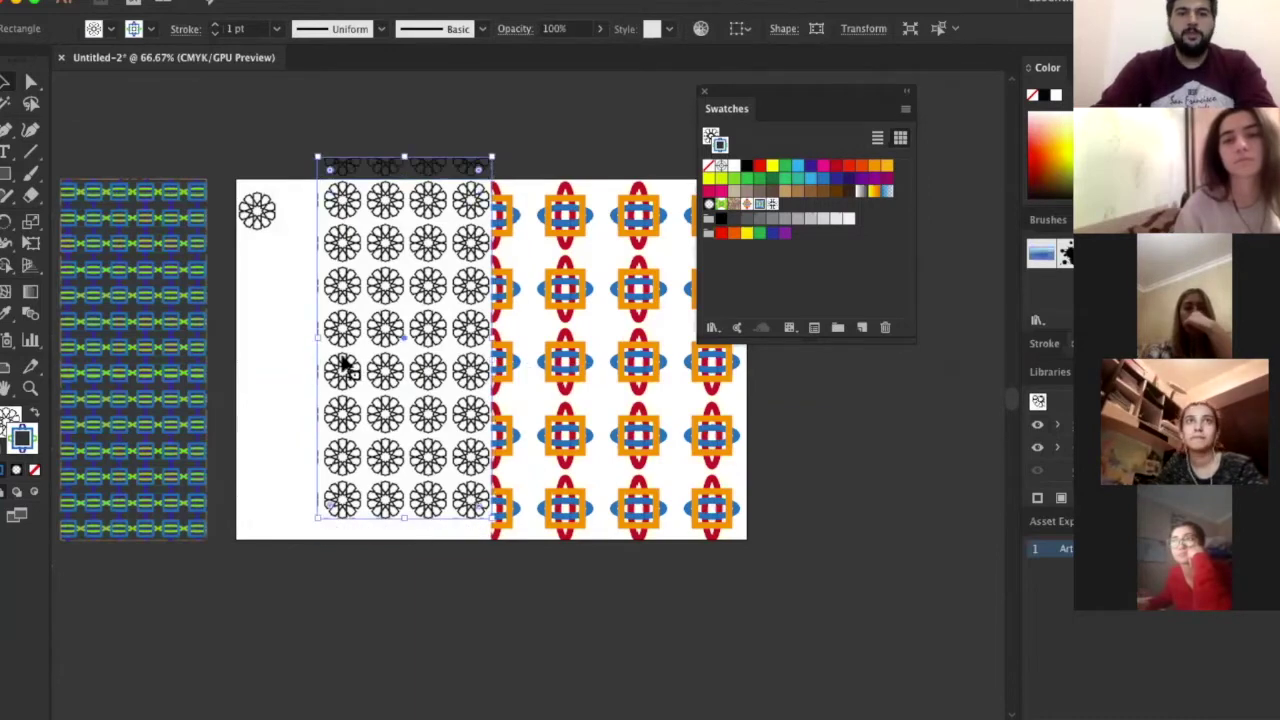
{"action": "key", "text": "Delete"}
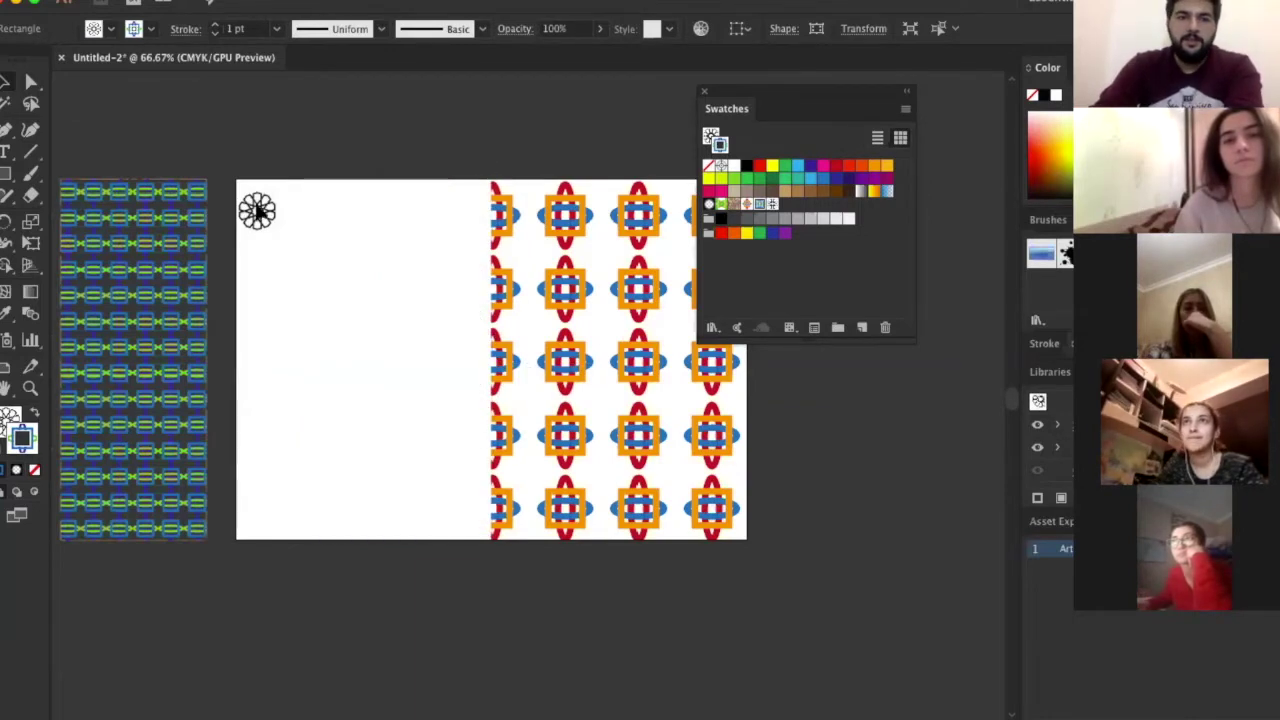
{"action": "key", "text": "Delete"}
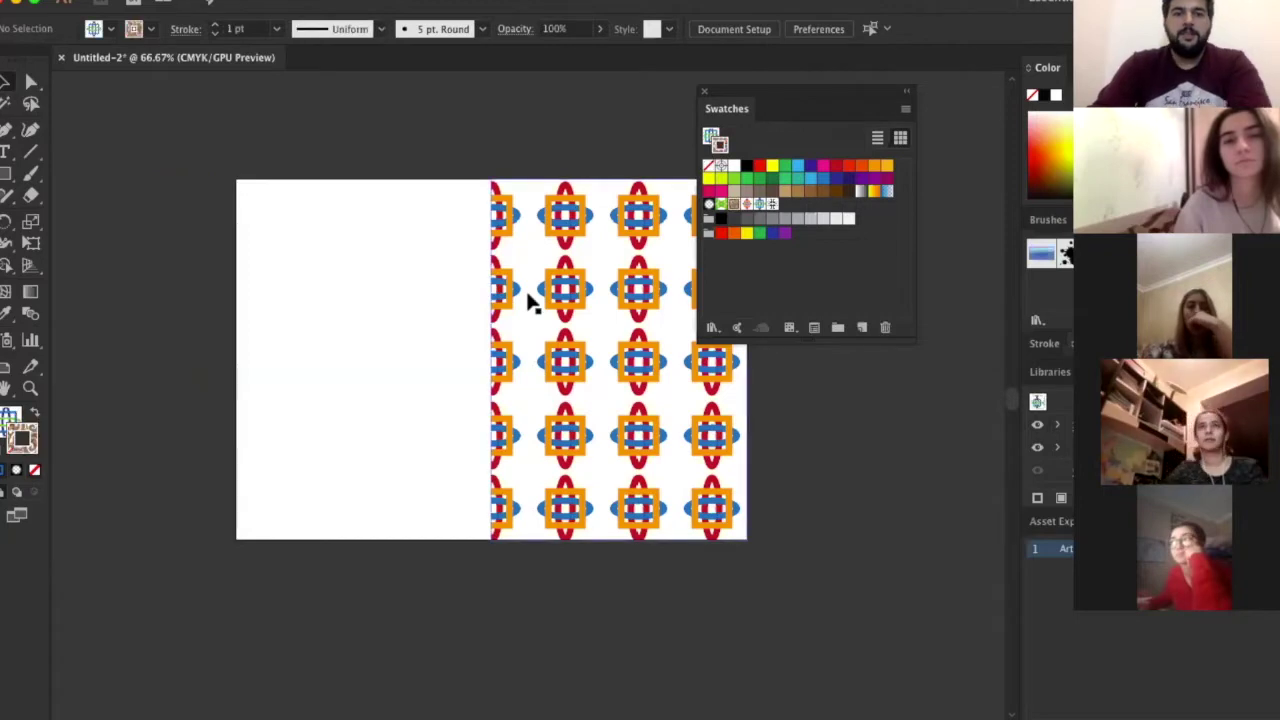
Delete the remaining pattern blocks and dock the Swatches panel with the other panels
{"action": "left_click", "coordinate": [400, 302]}
{"action": "key", "text": "ctrl+z"}
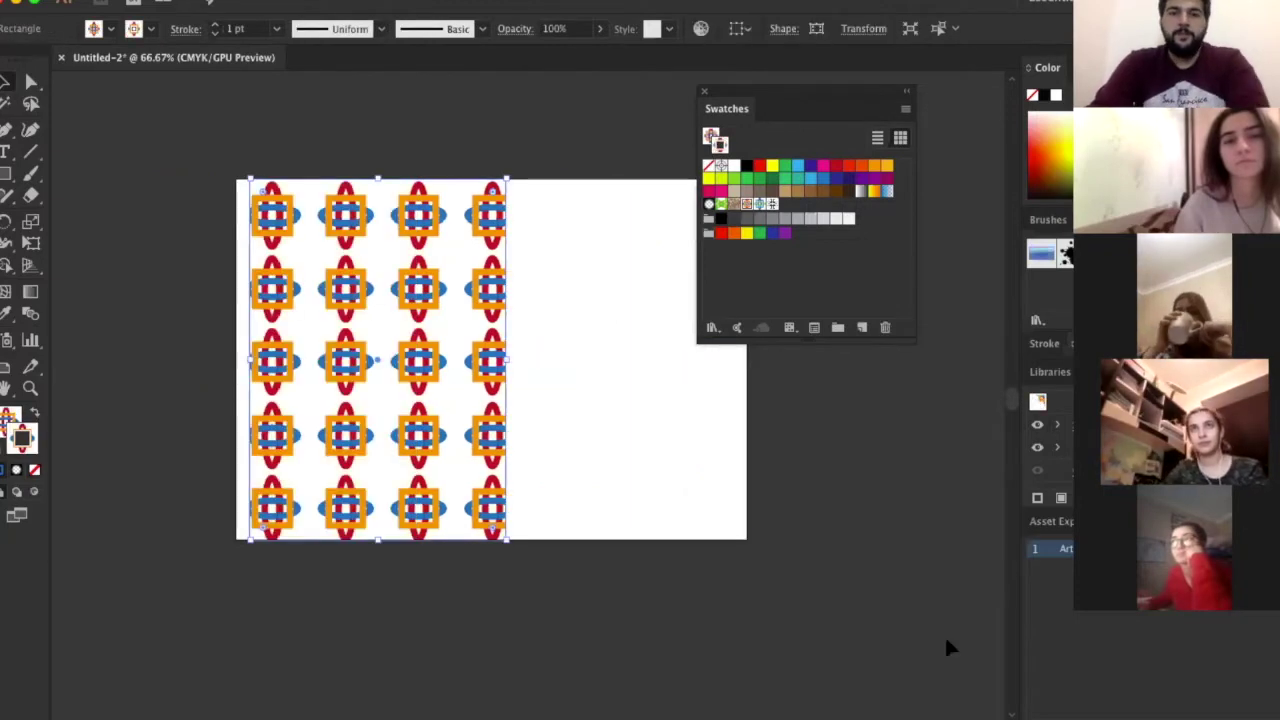
{"action": "key", "text": "Delete"}
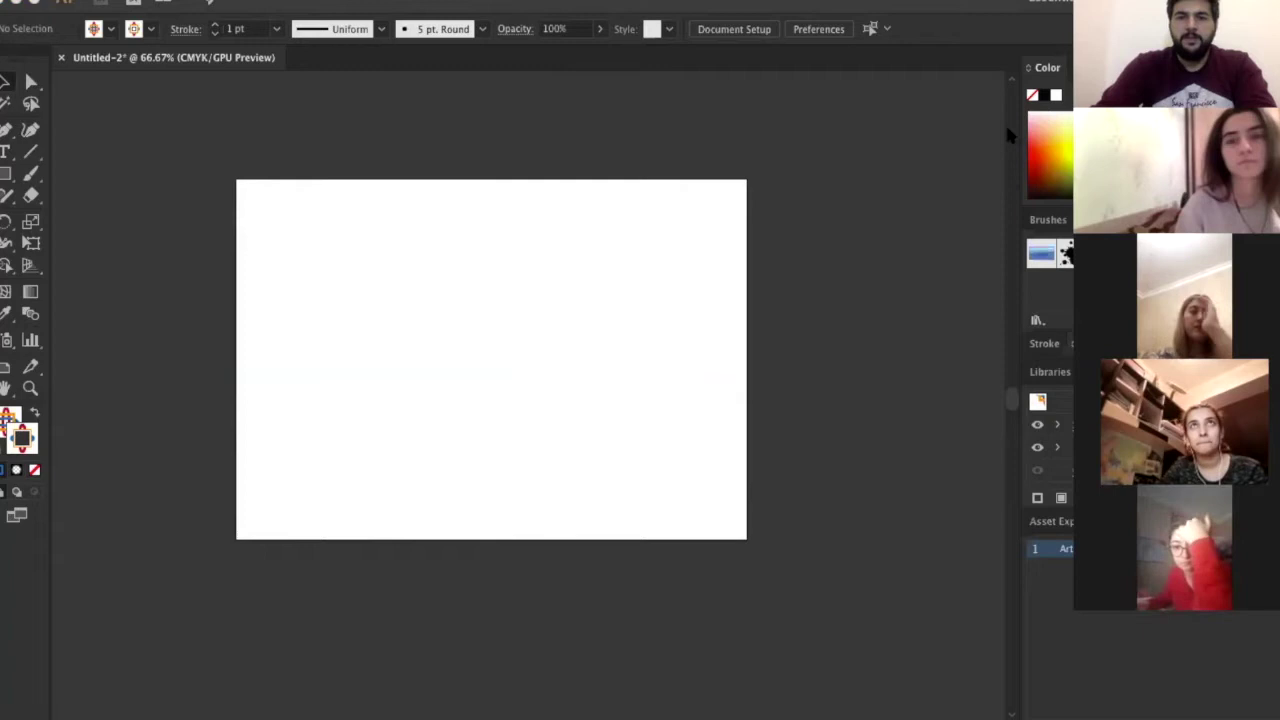
{"action": "left_click", "coordinate": [815, 88]}
{"action": "left_click_drag", "start_coordinate": [817, 86], "coordinate": [998, 64]}
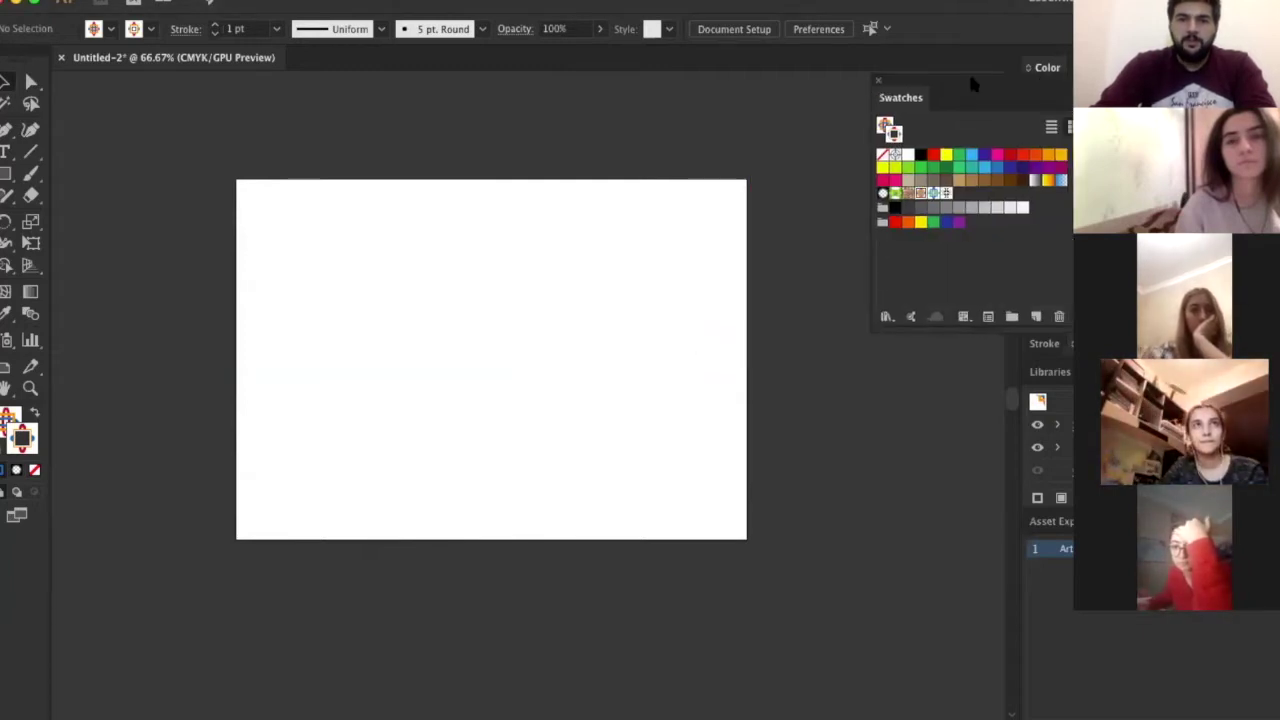
{"action": "left_click_drag", "start_coordinate": [970, 80], "coordinate": [1045, 75]}
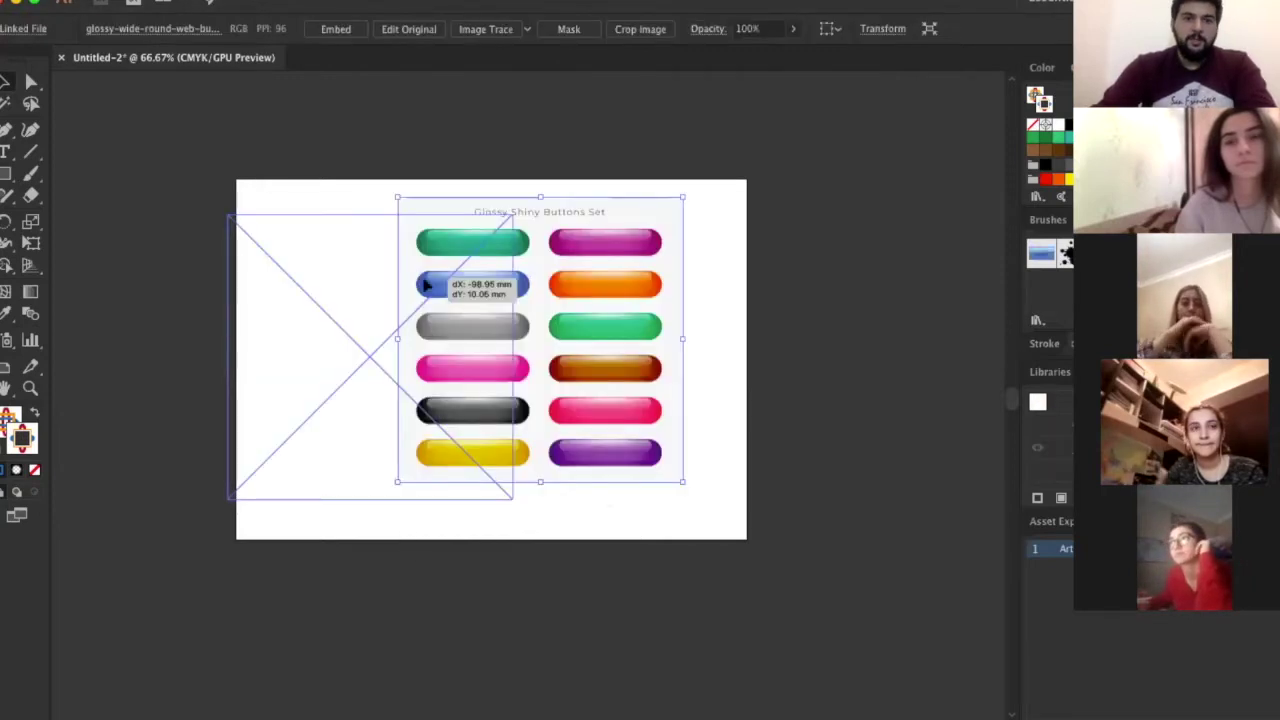
Place the Glossy Shiny Buttons Set image and draw a rectangle right of the buttons
{"action": "left_click", "coordinate": [380, 366]}
{"action": "left_click", "coordinate": [700, 312]}
{"action": "key", "text": "ctrl+plus"}
{"action": "key", "text": "ctrl+plus"}
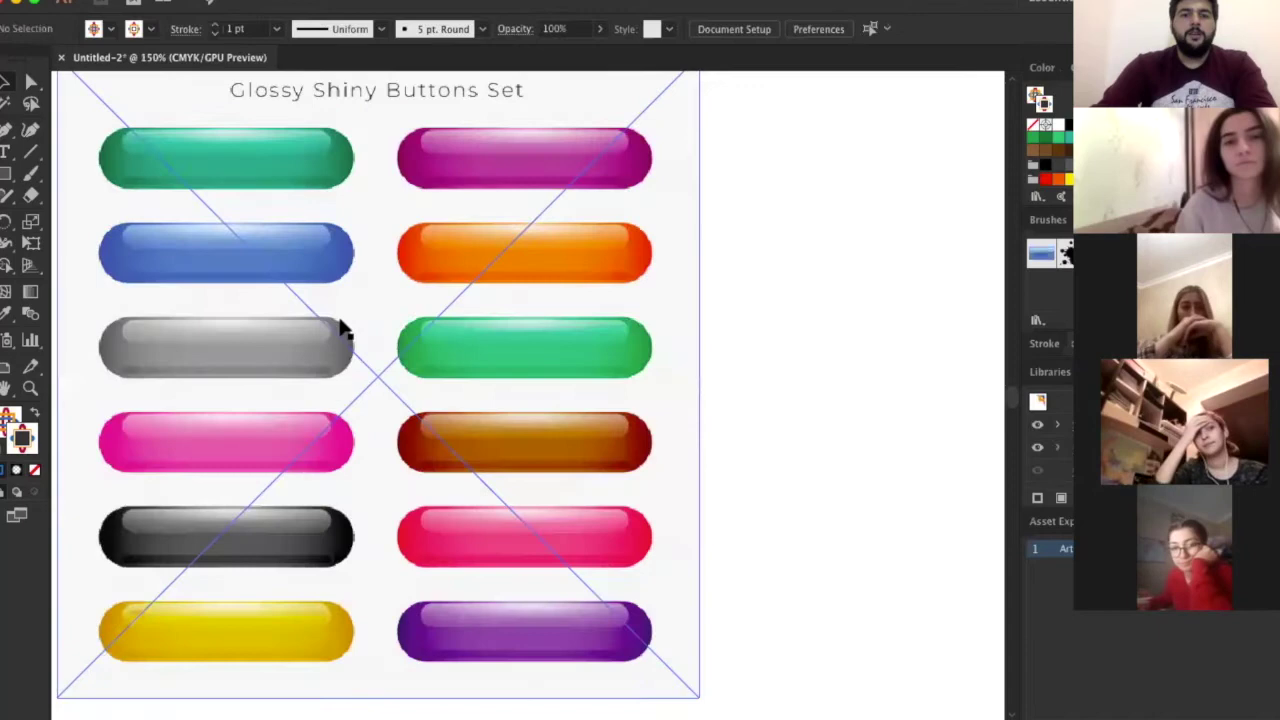
{"action": "key", "text": "ctrl+minus"}
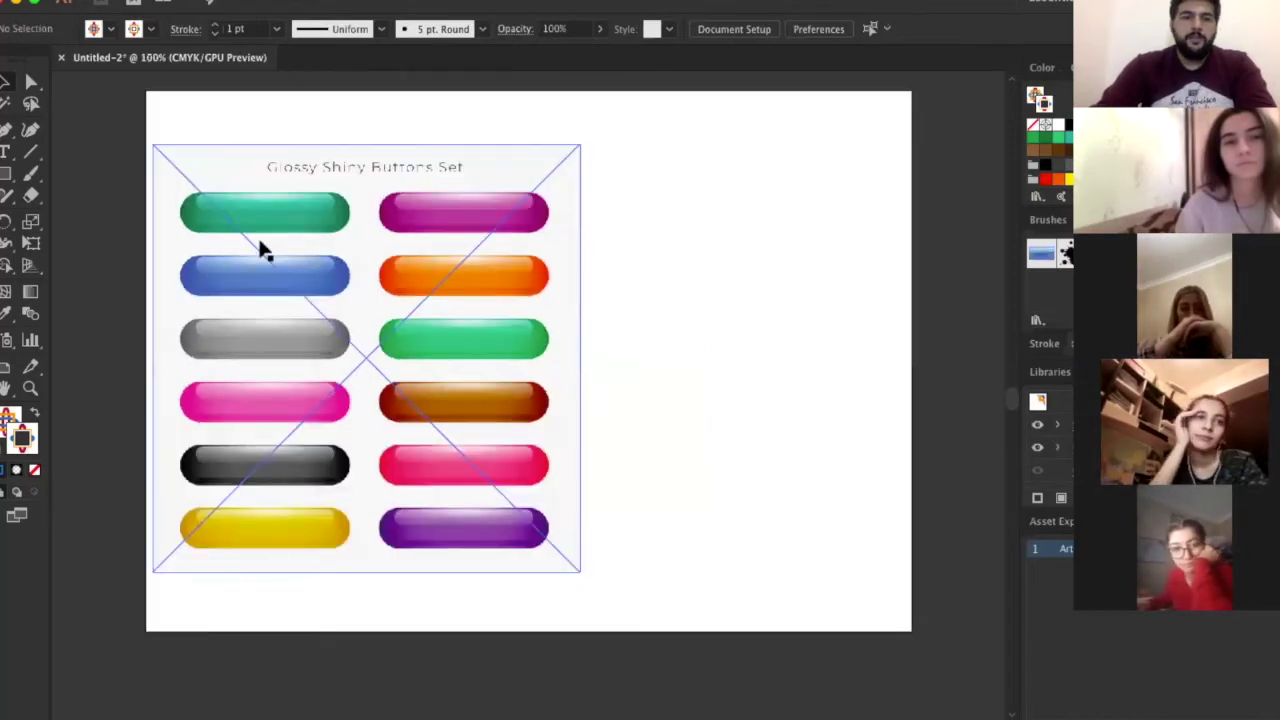
{"action": "left_click", "coordinate": [27, 177]}
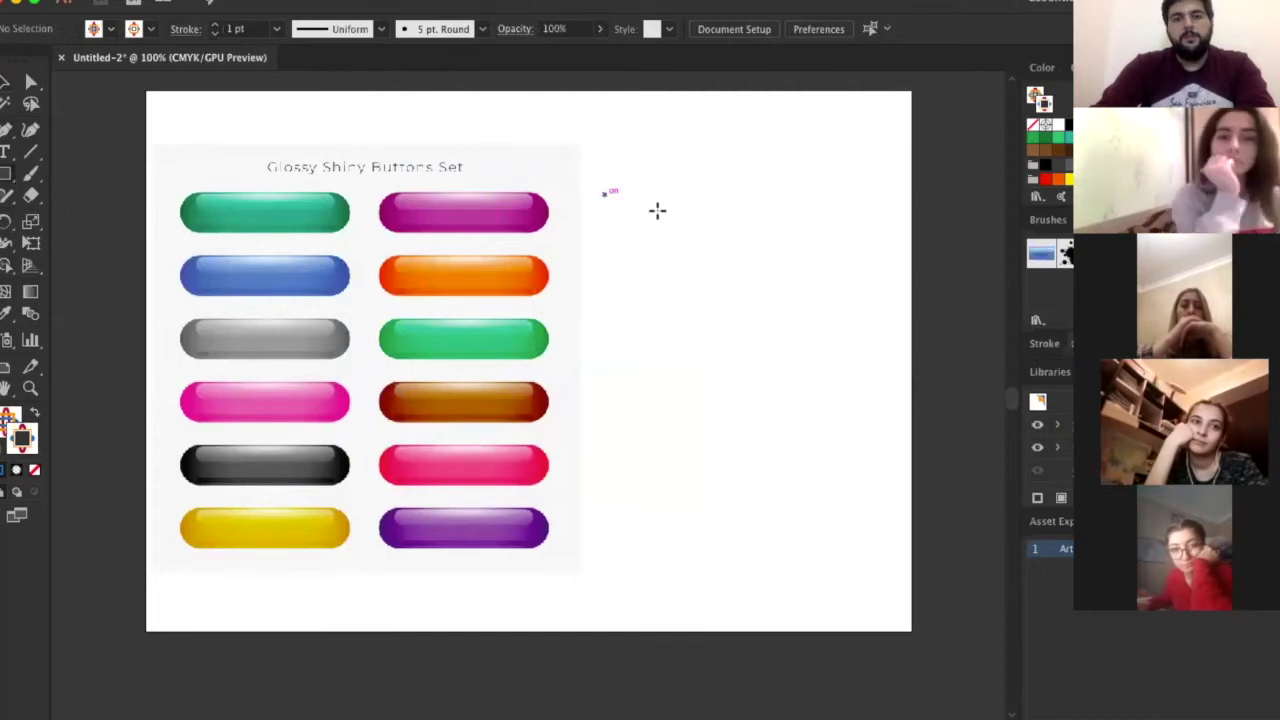
{"action": "left_click_drag", "start_coordinate": [605, 195], "coordinate": [792, 234]}
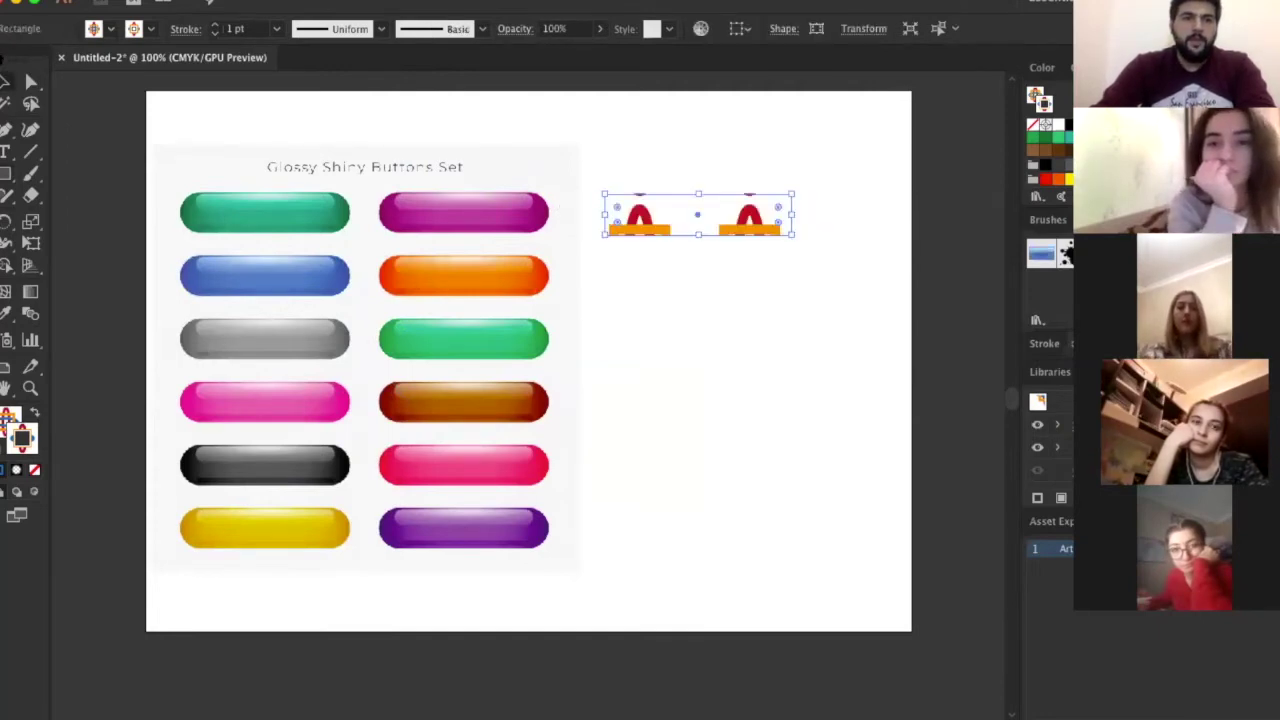
Give the rectangle a solid green fill with no outline and round it into a pill
{"action": "left_click", "coordinate": [70, 61]}
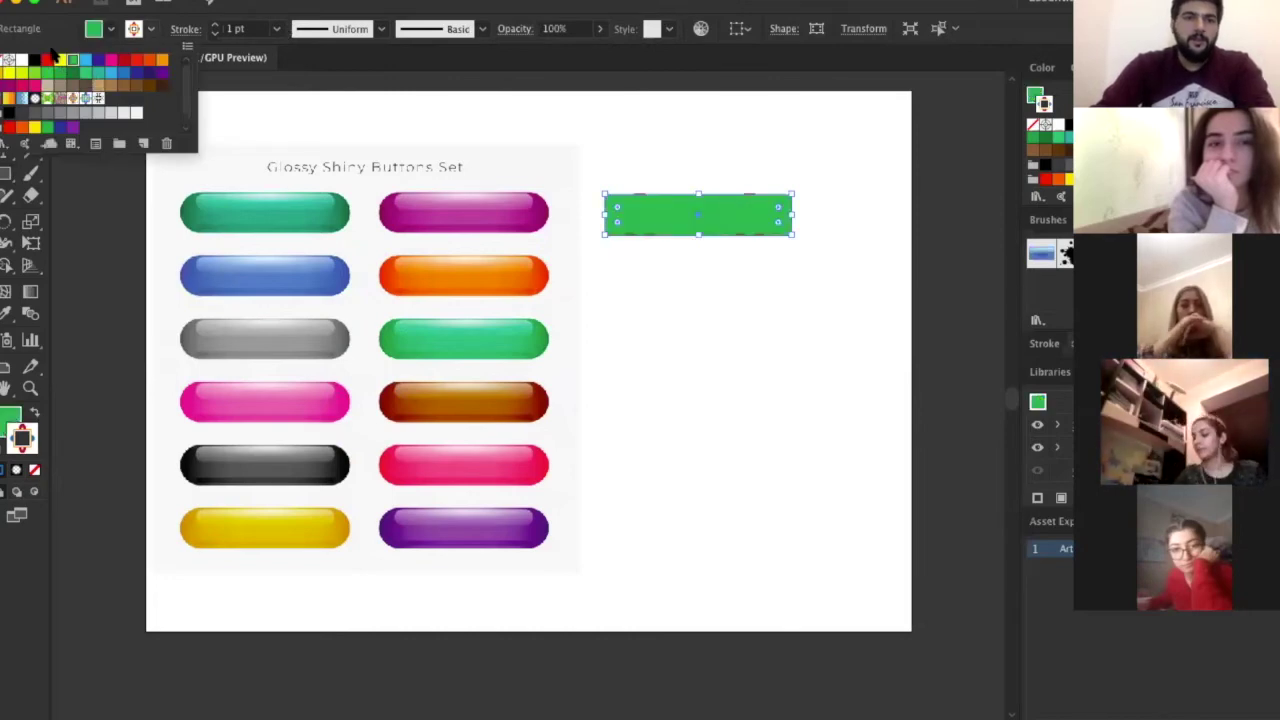
{"action": "left_click", "coordinate": [571, 160], "text": "shift"}
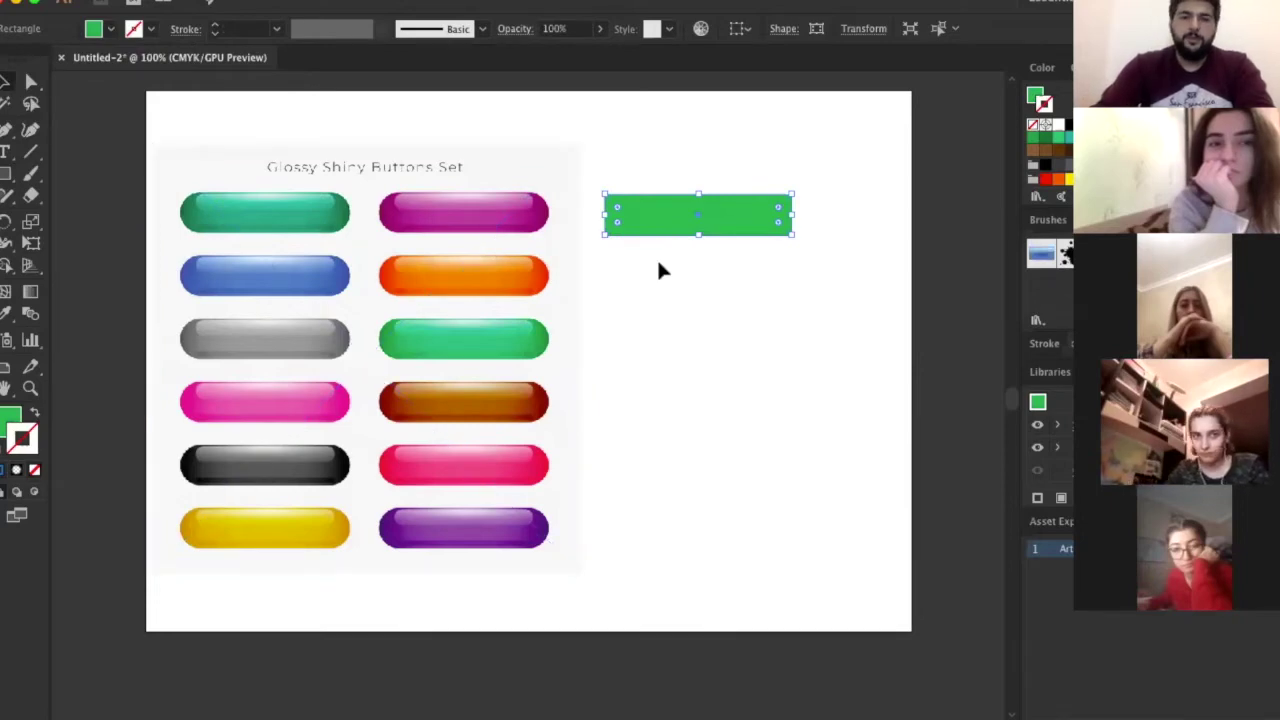
{"action": "key", "text": "ctrl+equal"}
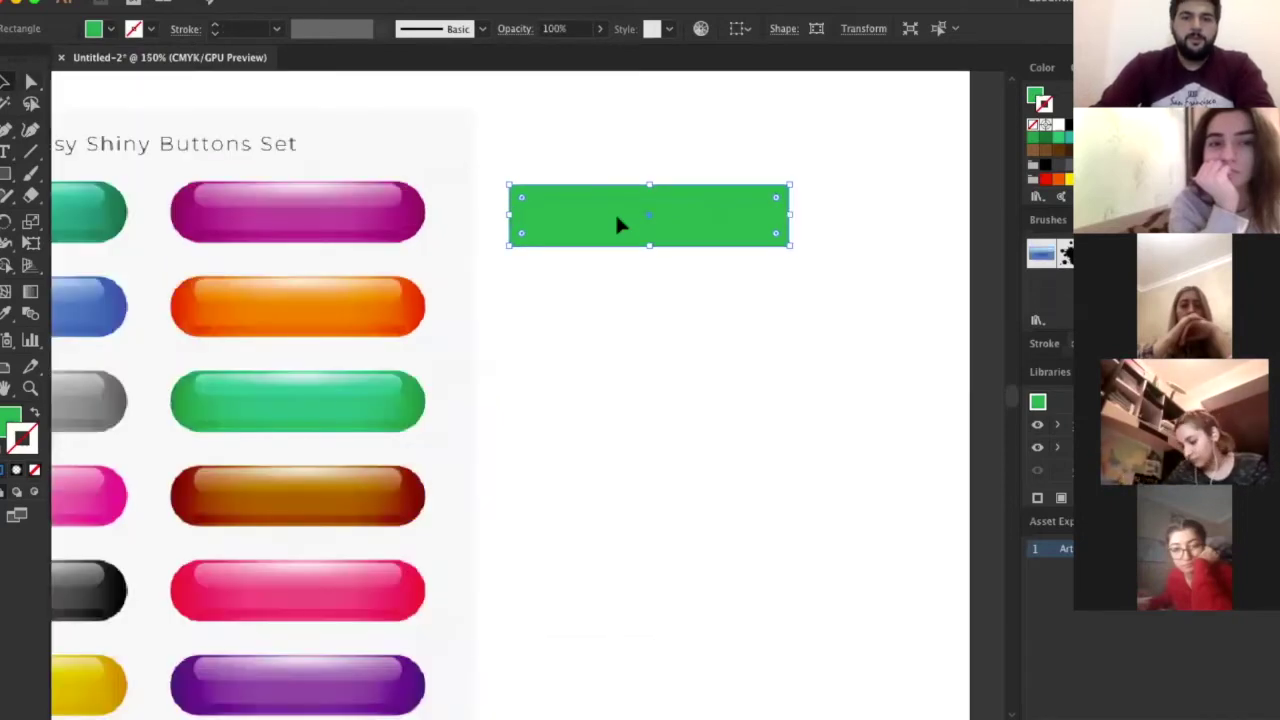
{"action": "left_click_drag", "start_coordinate": [697, 245], "coordinate": [590, 195]}
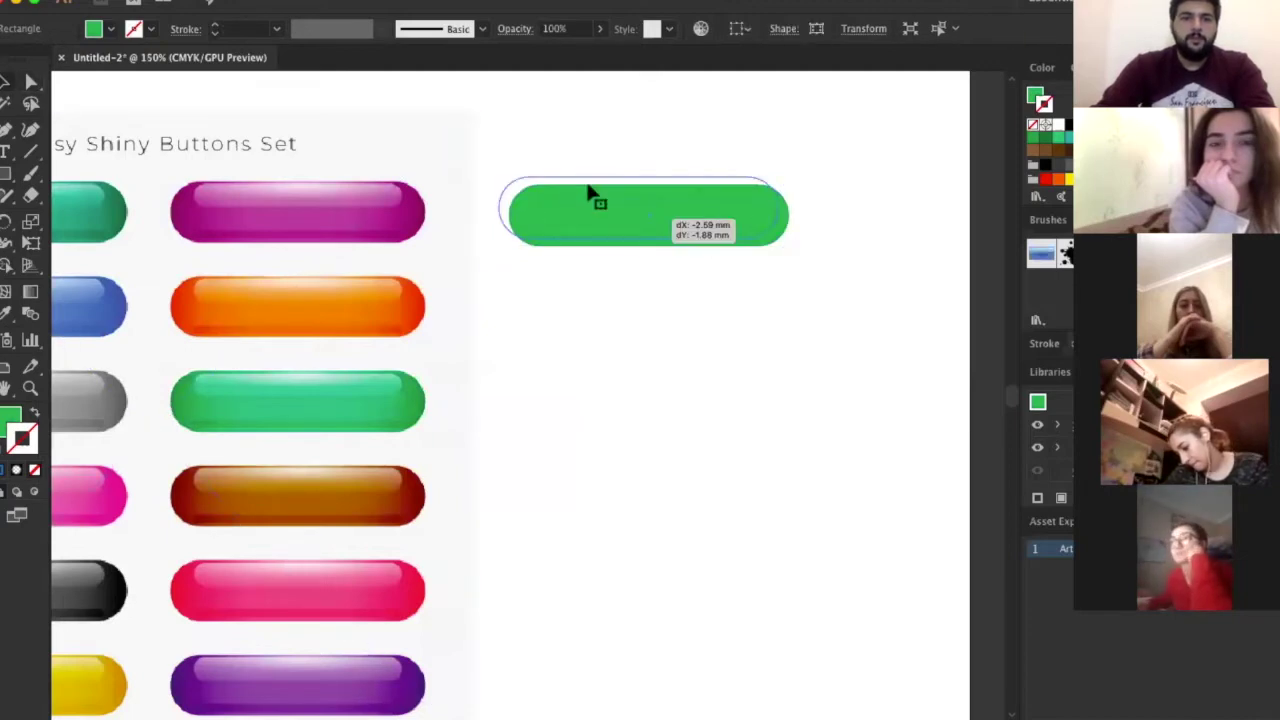
{"action": "left_click_drag", "start_coordinate": [683, 186], "coordinate": [683, 186]}
Move the green pill down level with the third row of reference buttons
{"action": "scroll", "coordinate": [946, 180], "scroll_direction": "left", "scroll_amount": 3}
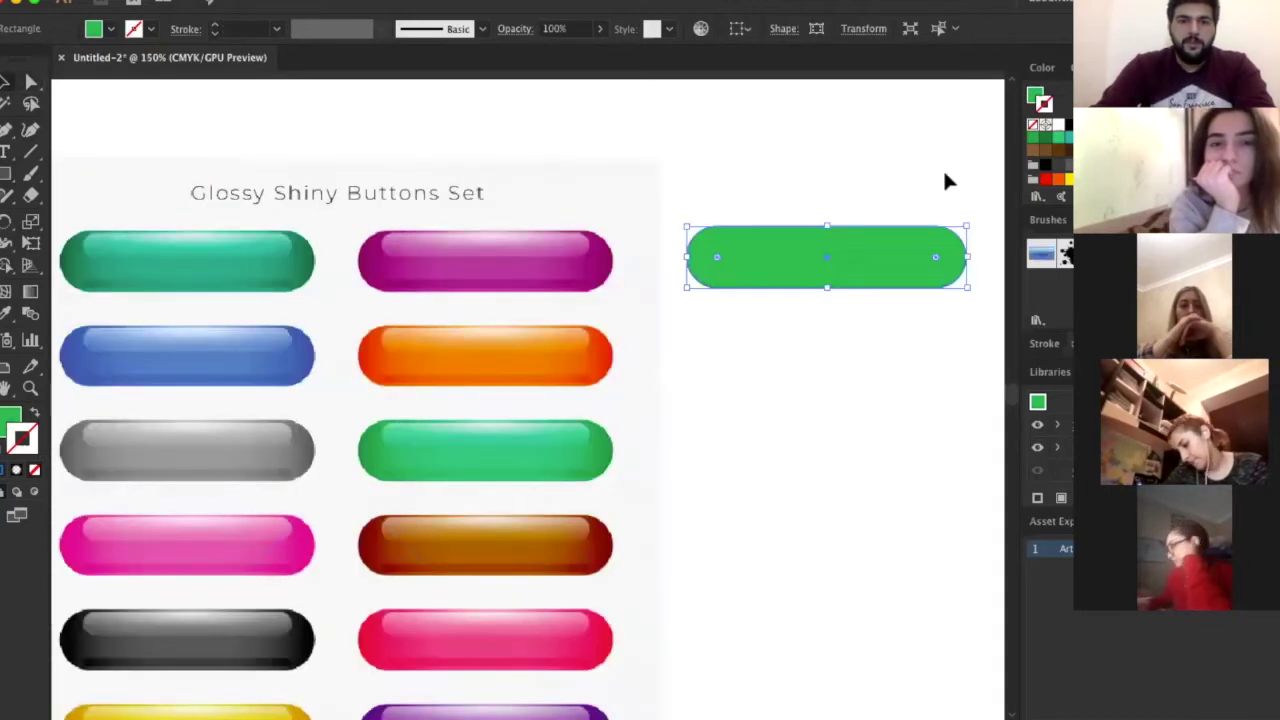
{"action": "scroll", "coordinate": [531, 283], "scroll_direction": "up", "scroll_amount": 3}
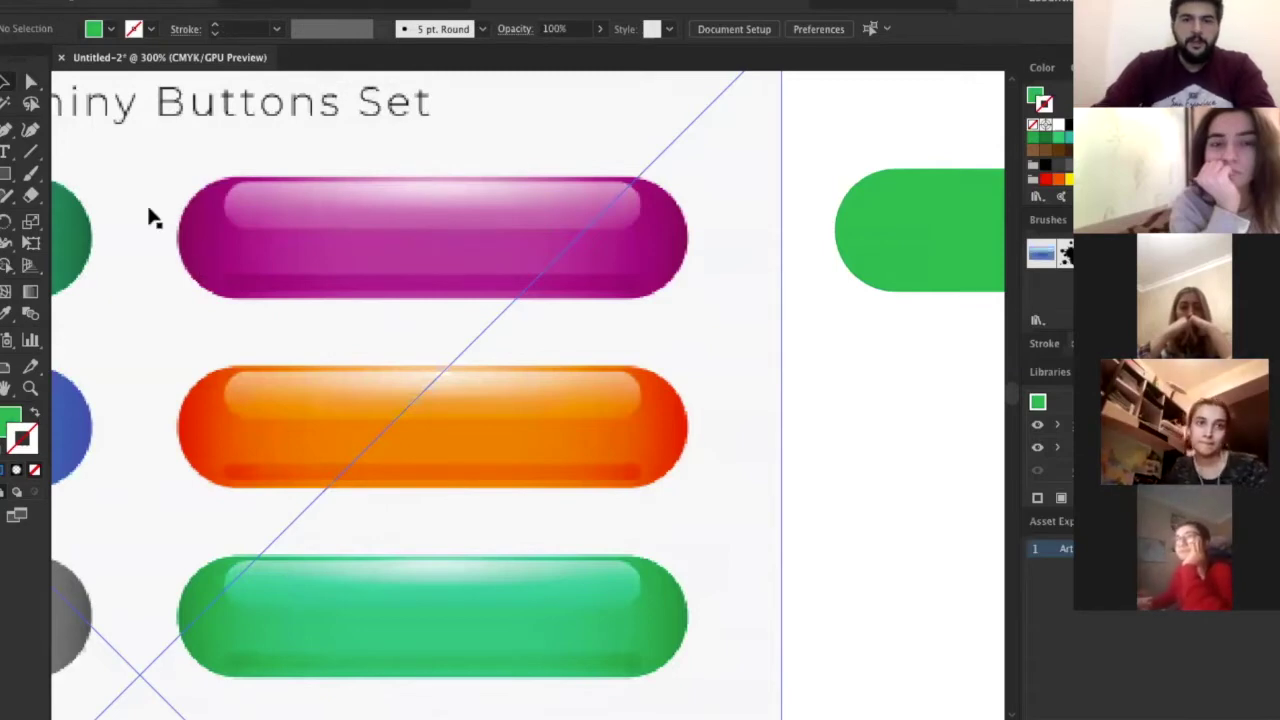
{"action": "key", "text": "ctrl+1"}
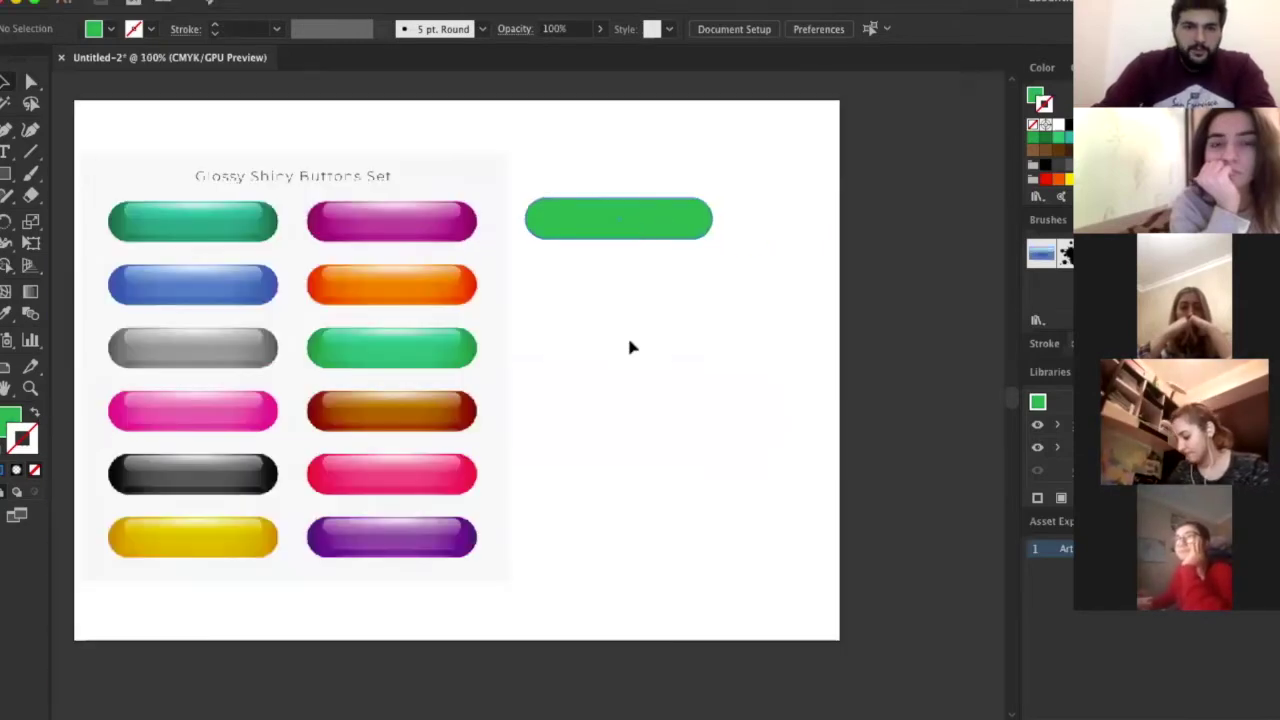
{"action": "left_click_drag", "start_coordinate": [629, 218], "coordinate": [629, 347]}
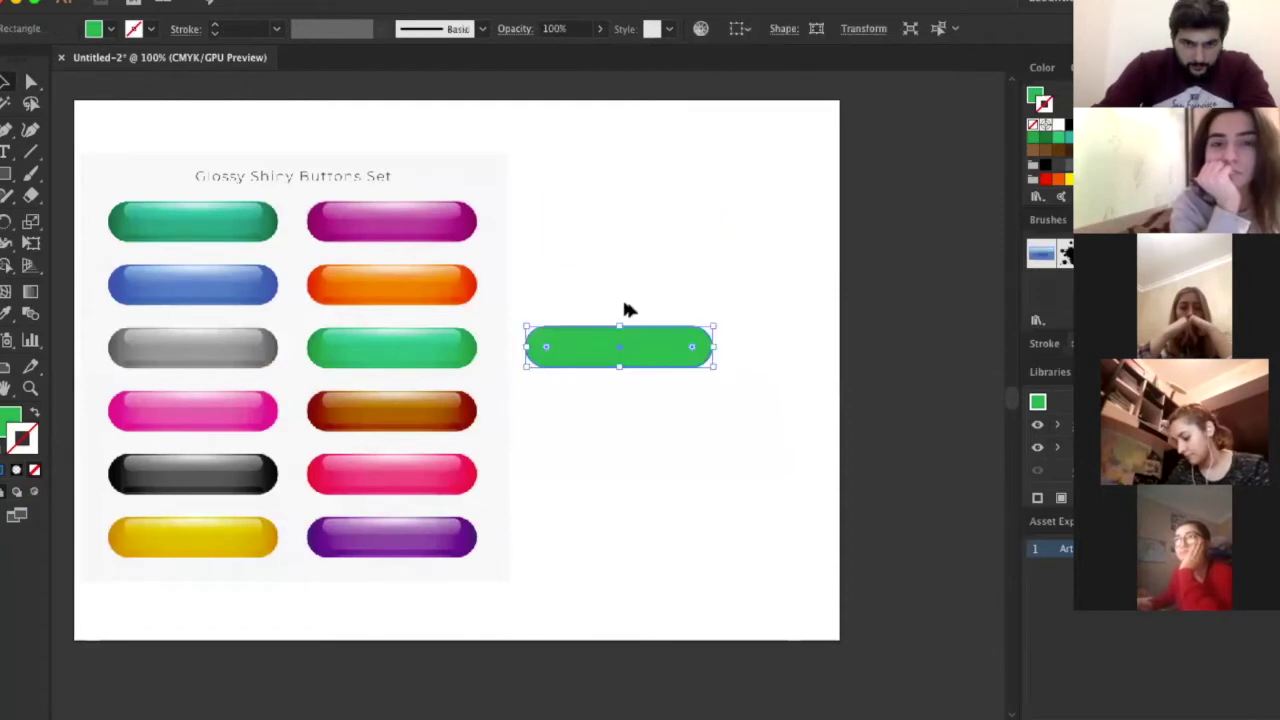
{"action": "key", "text": "ctrl+equal"}
{"action": "left_click", "coordinate": [736, 245]}
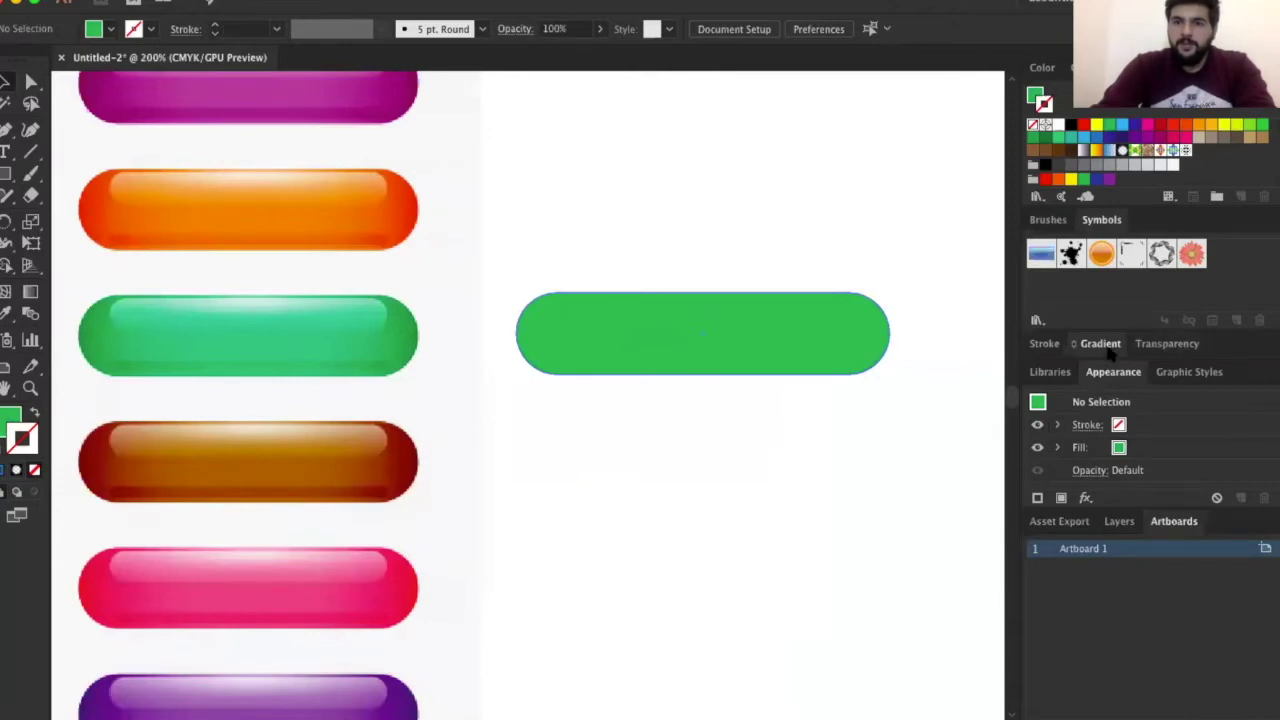
Apply a gradient to the pill from the Gradient panel and reposition its stops
{"action": "key", "text": "ctrl+F9"}
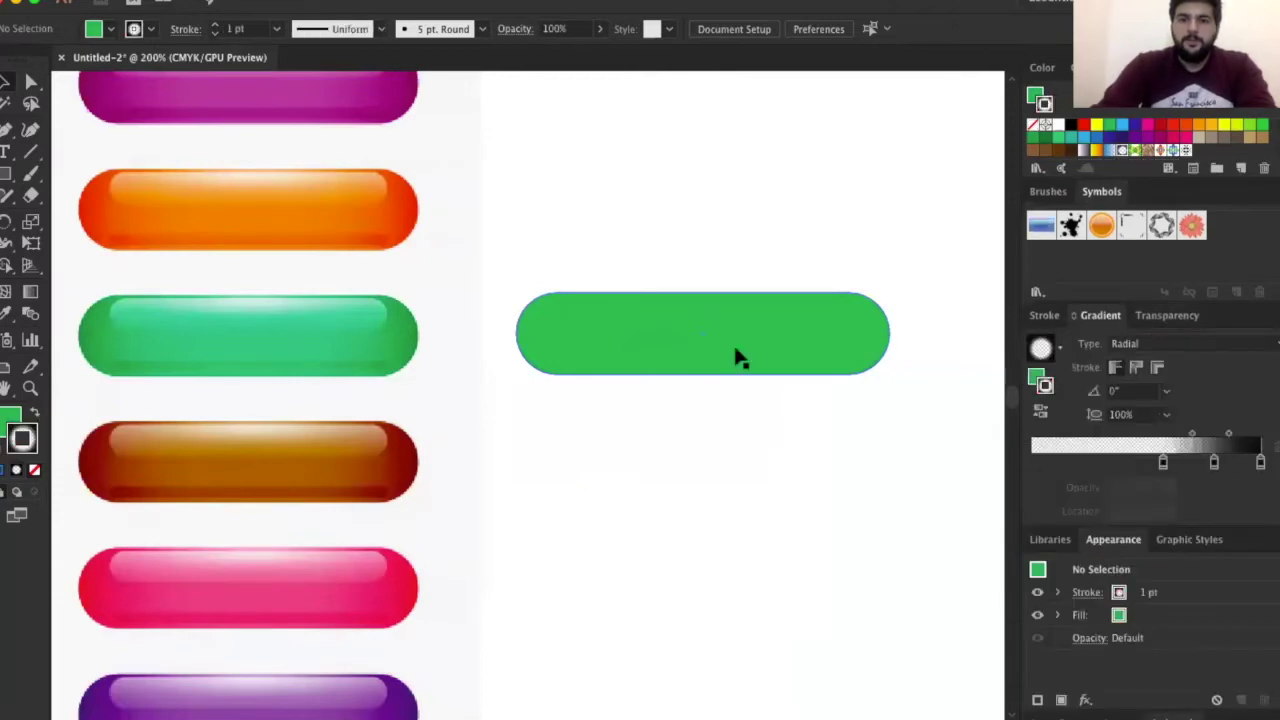
{"action": "left_click", "coordinate": [734, 357]}
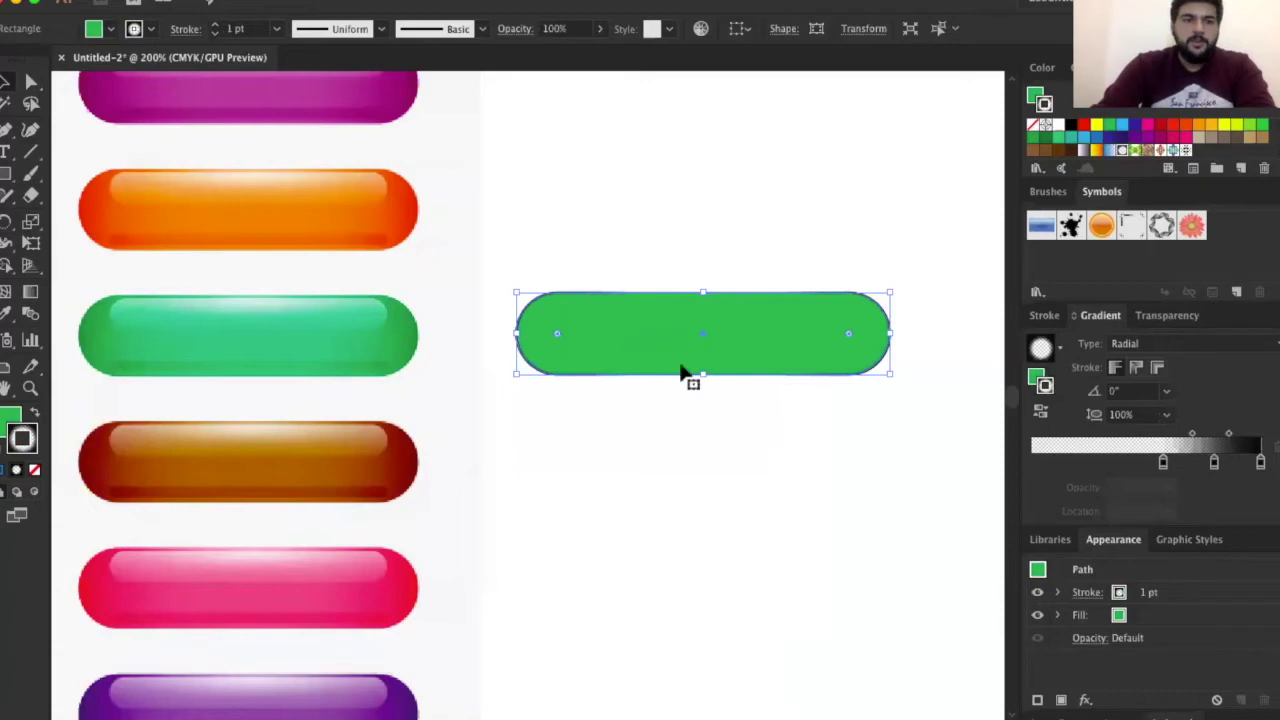
{"action": "left_click", "coordinate": [1120, 445]}
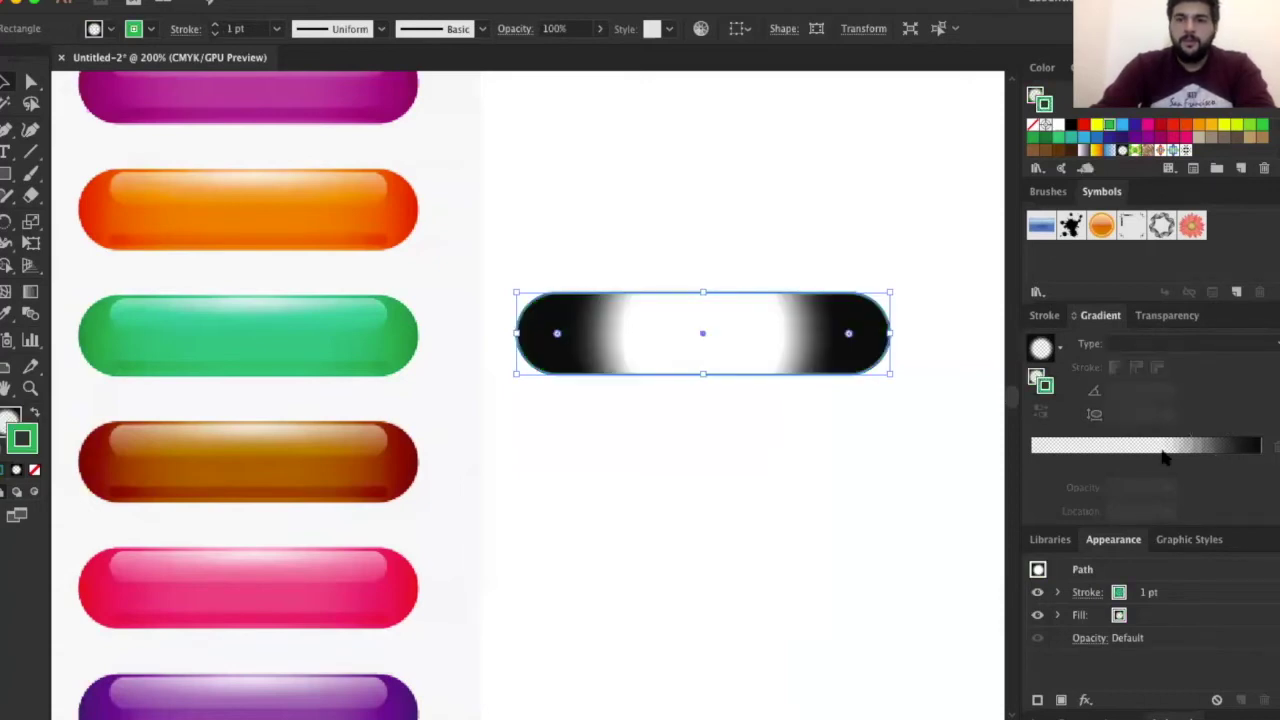
{"action": "left_click", "coordinate": [1155, 370]}
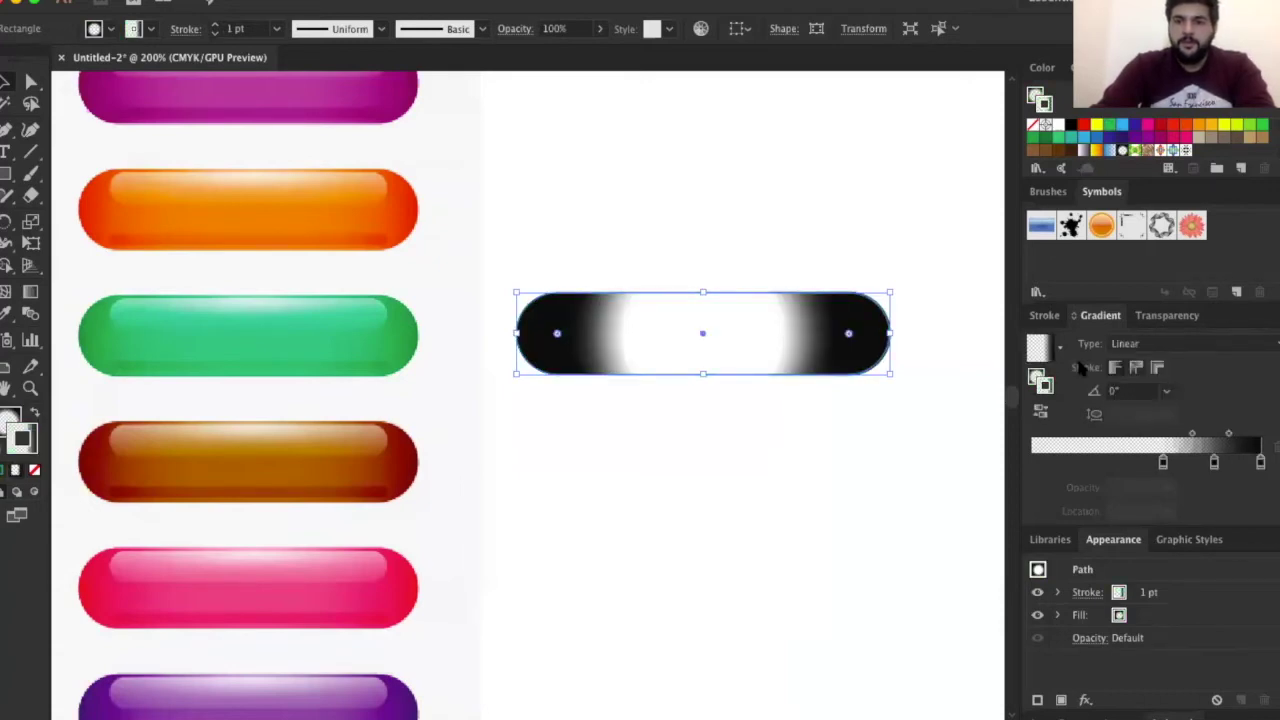
{"action": "left_click_drag", "start_coordinate": [1163, 462], "coordinate": [1032, 462]}
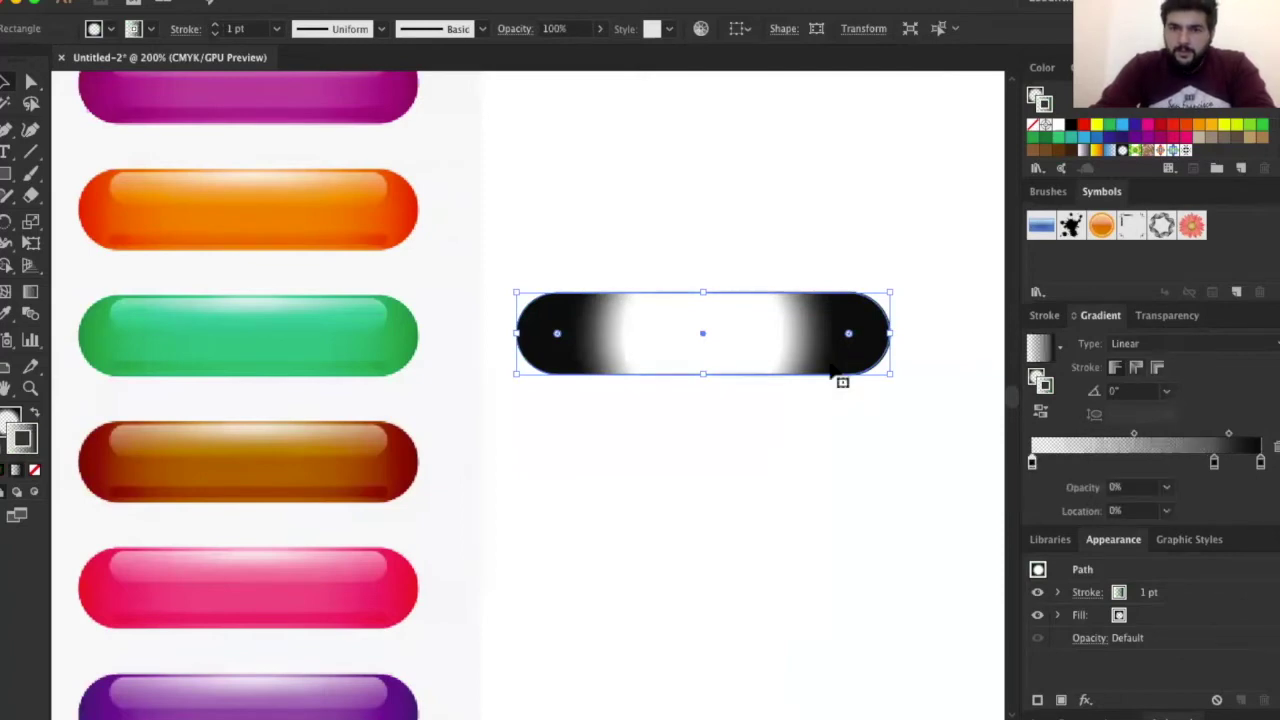
{"action": "key", "text": "ctrl+shift+a"}
{"action": "left_click_drag", "start_coordinate": [1214, 462], "coordinate": [1155, 463]}
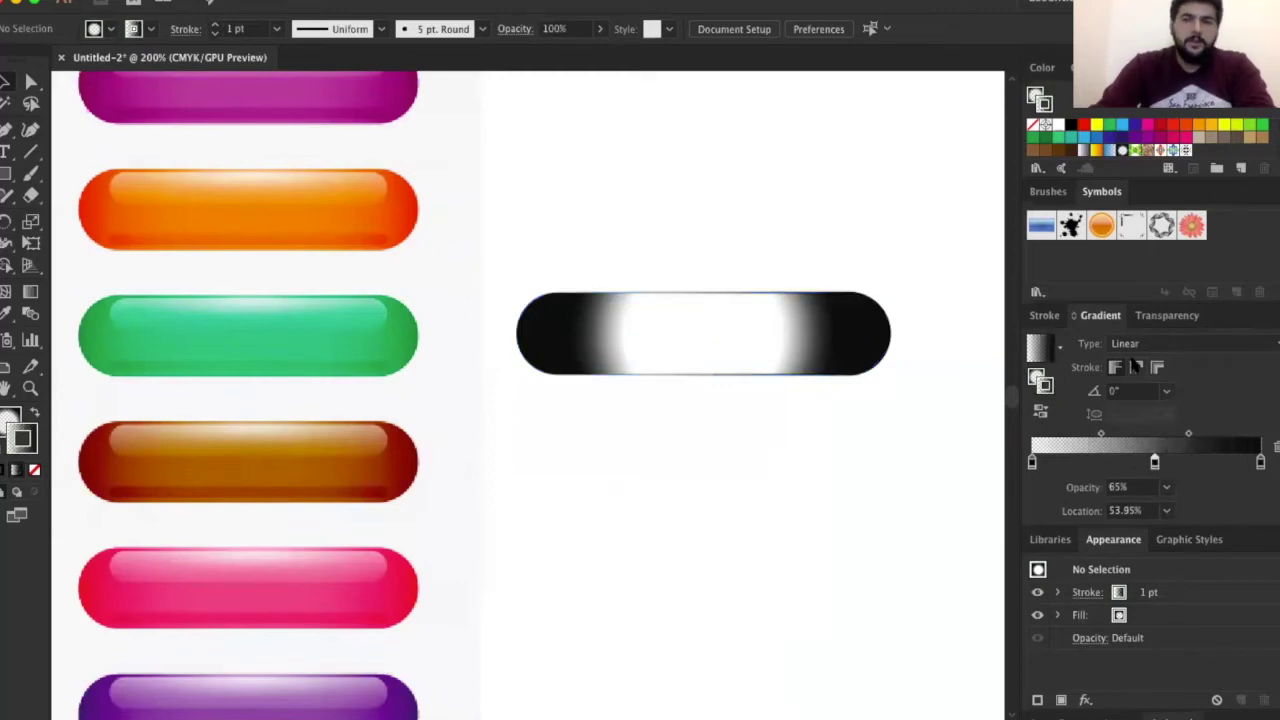
Set the pill to a white-to-black radial gradient with no outline, moving a stop left
{"action": "left_click", "coordinate": [795, 352]}
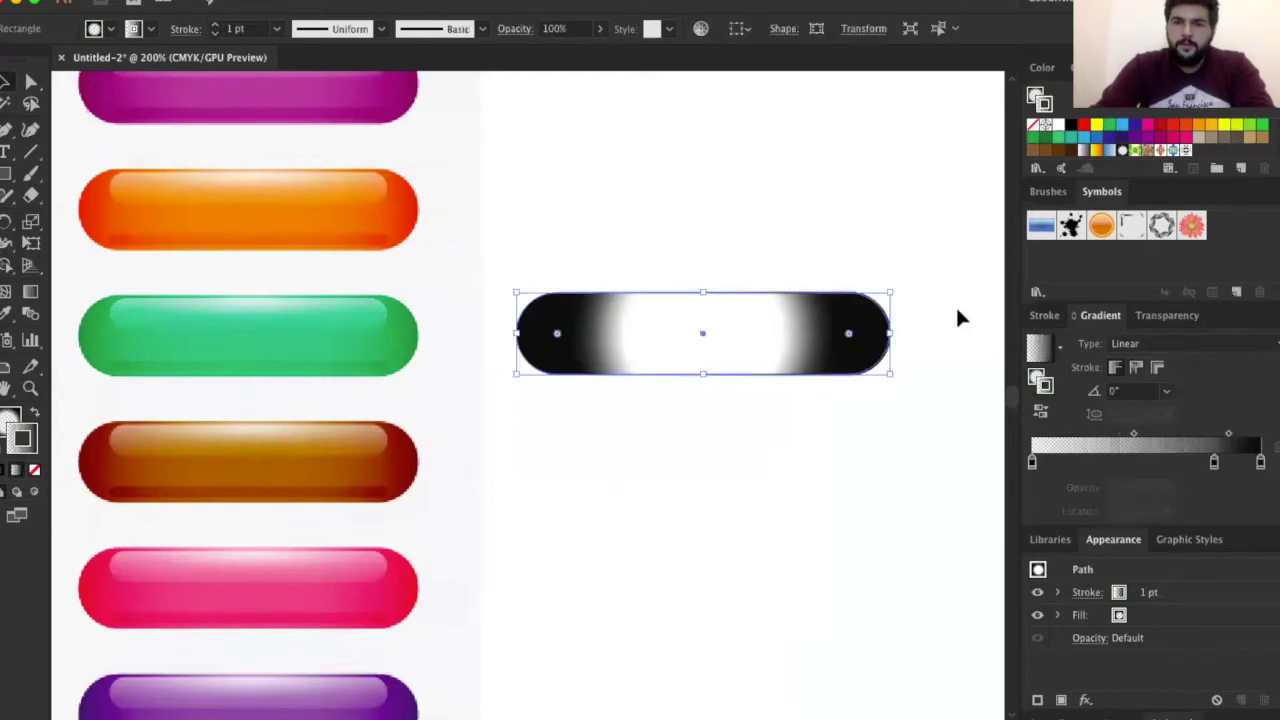
{"action": "left_click", "coordinate": [1150, 366]}
{"action": "left_click", "coordinate": [1140, 364]}
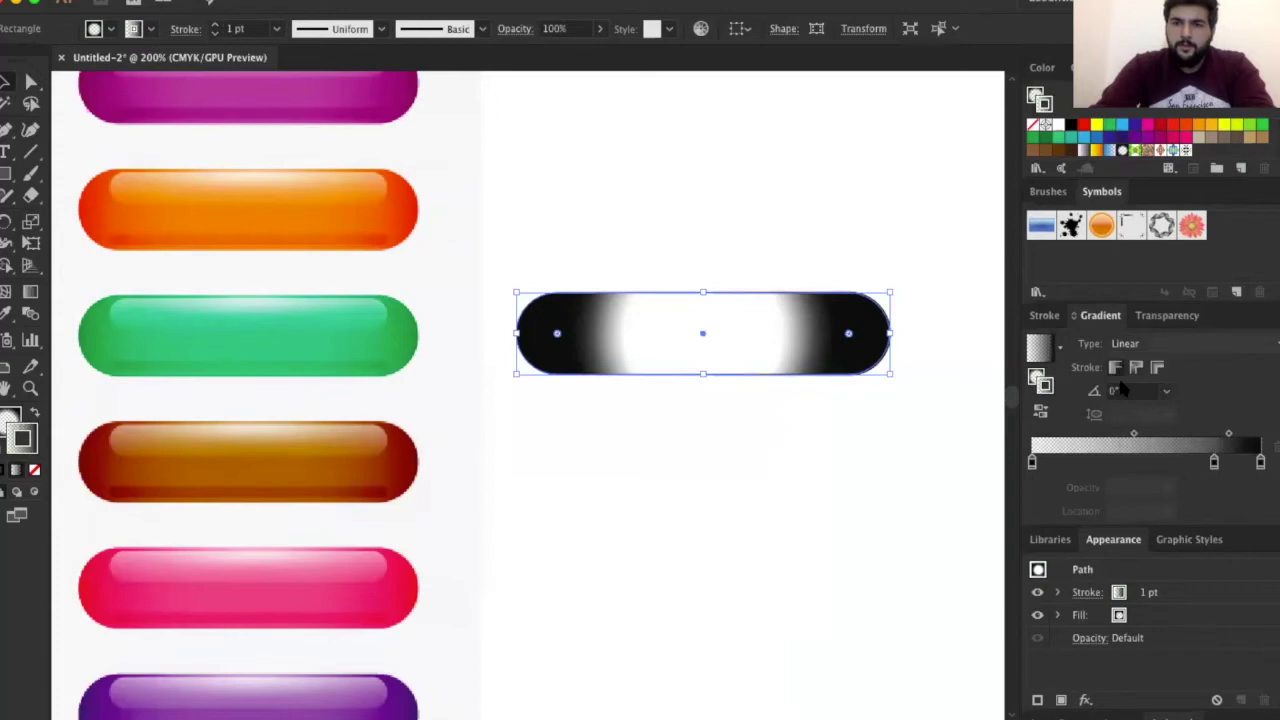
{"action": "key", "text": "ctrl+z"}
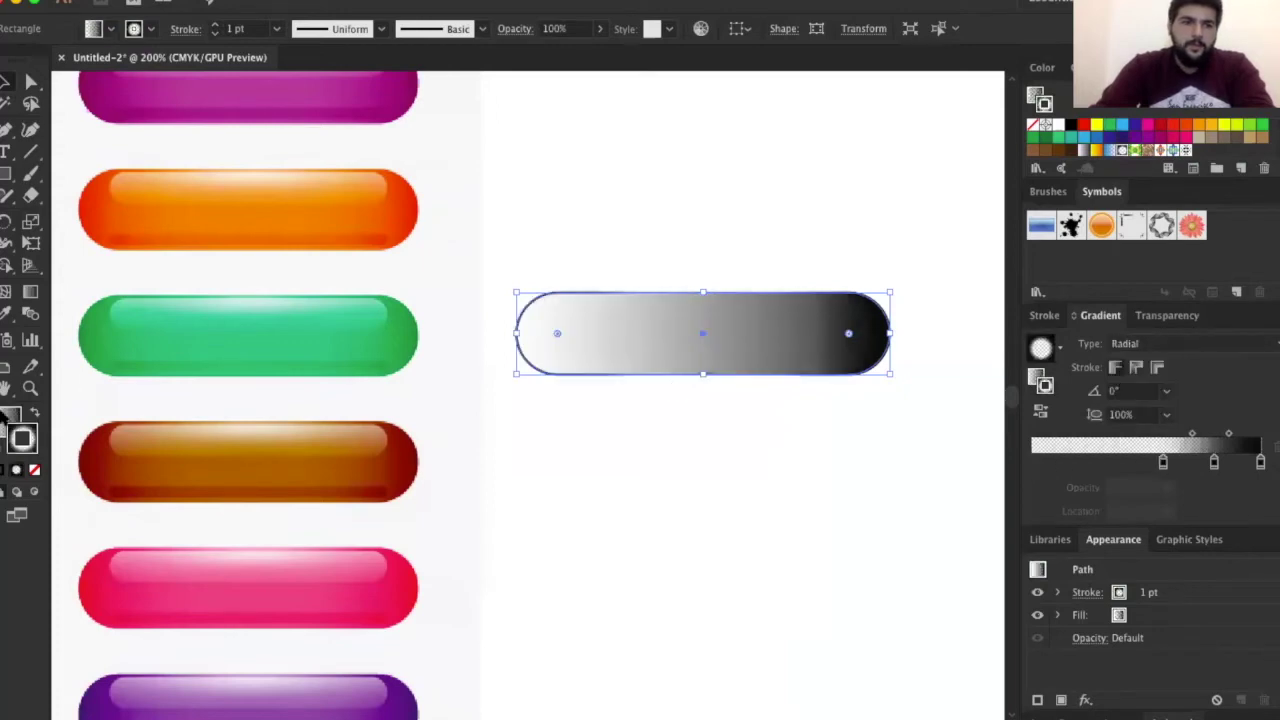
{"action": "left_click", "coordinate": [95, 30]}
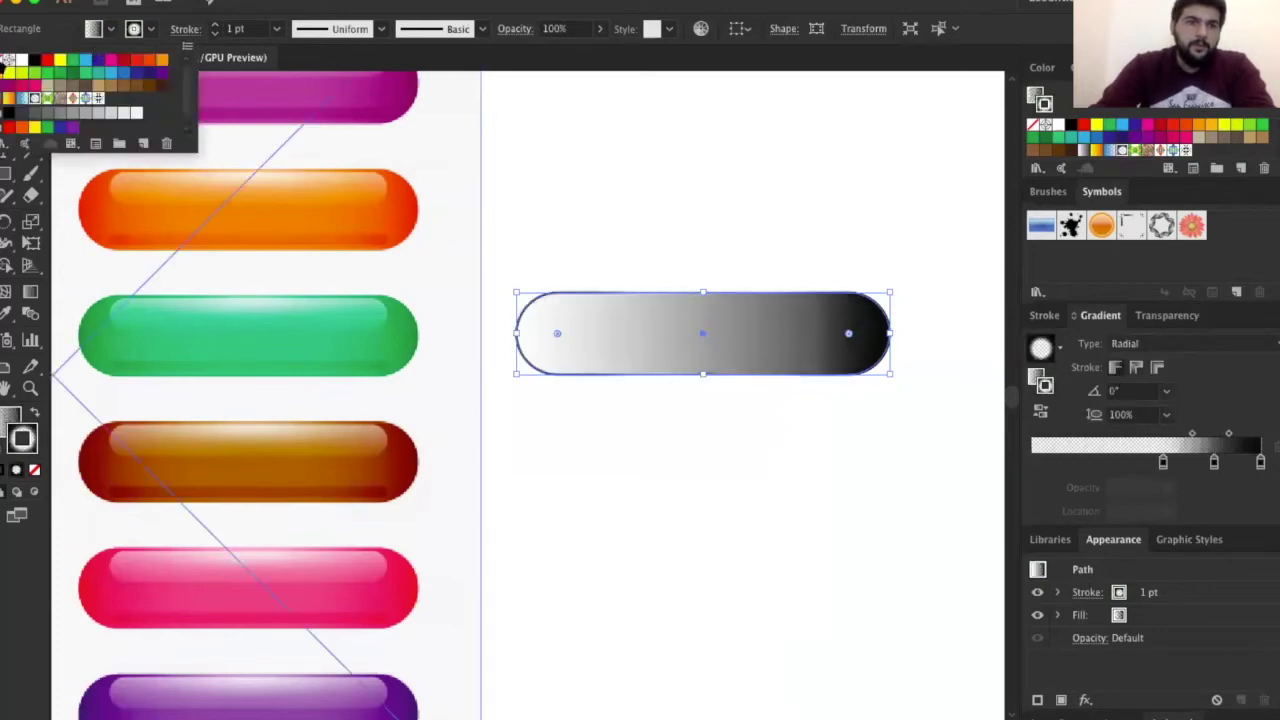
{"action": "key", "text": "slash"}
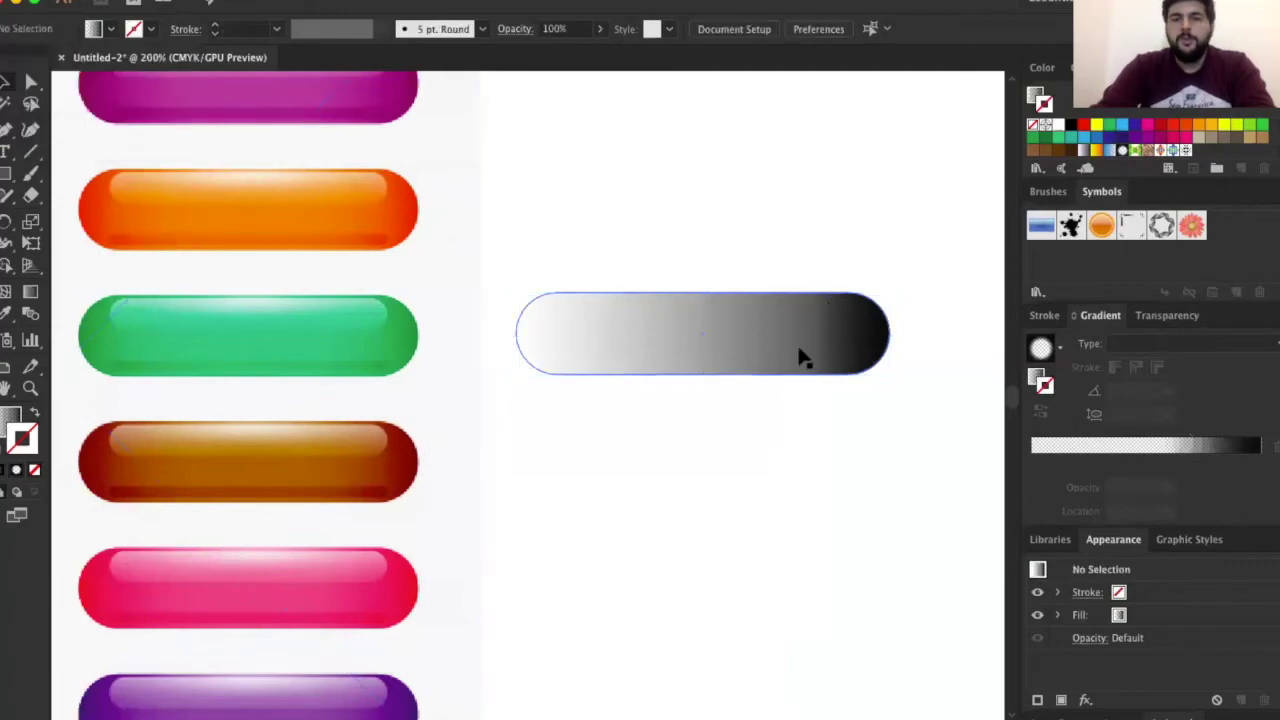
{"action": "left_click", "coordinate": [1139, 451]}
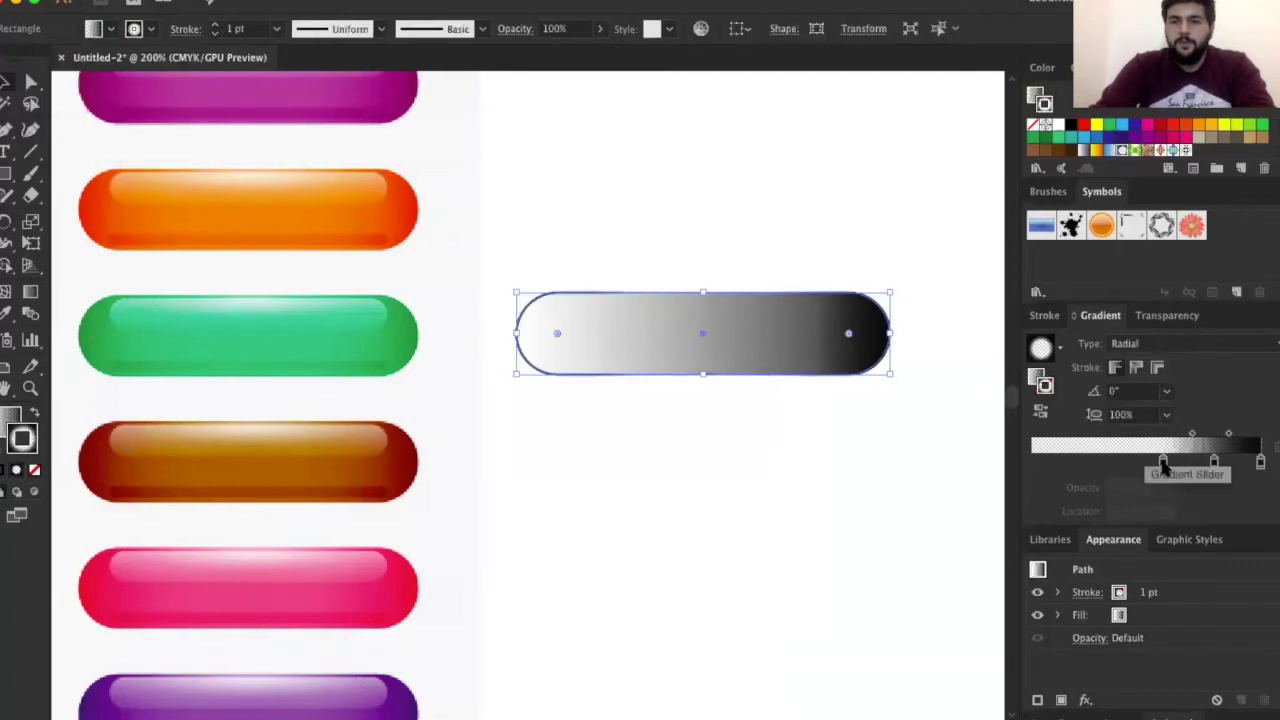
{"action": "left_click_drag", "start_coordinate": [1163, 463], "coordinate": [1033, 467]}
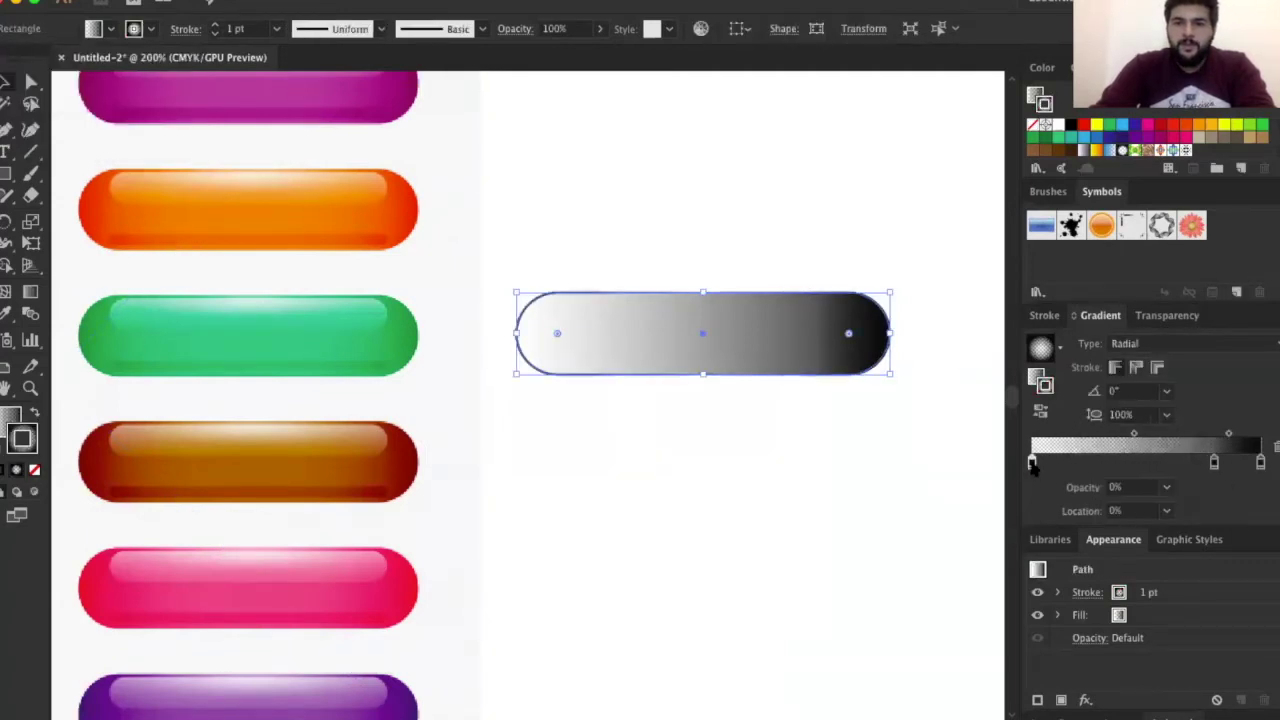
Colour the left and right gradient stops dark green
{"action": "double_click", "coordinate": [1032, 462]}
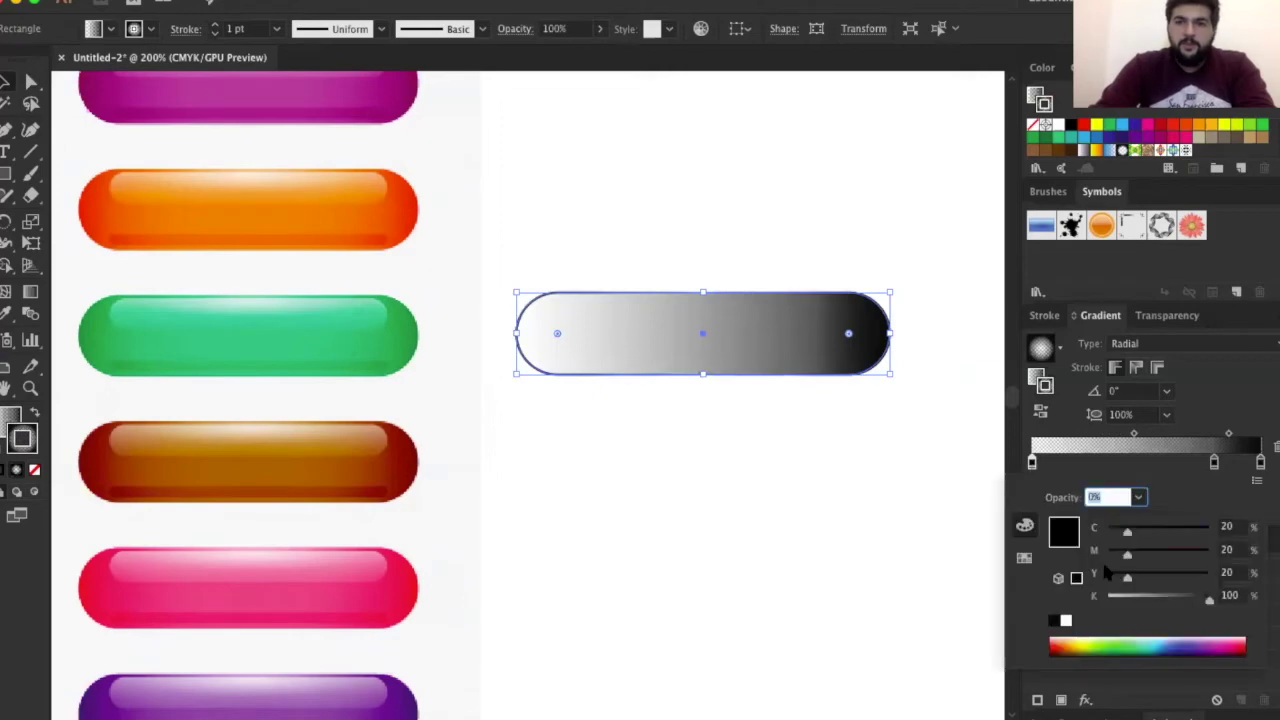
{"action": "left_click", "coordinate": [1108, 648]}
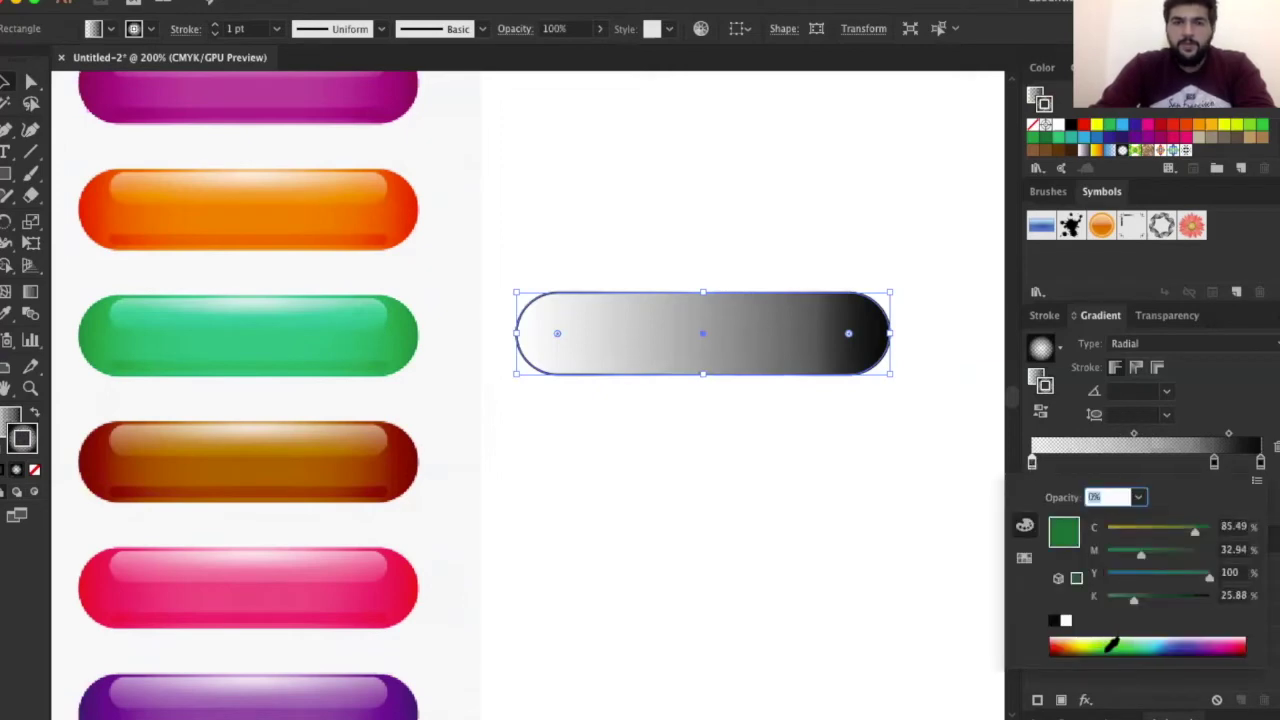
{"action": "left_click_drag", "start_coordinate": [1108, 646], "coordinate": [1109, 648]}
{"action": "left_click", "coordinate": [1108, 647]}
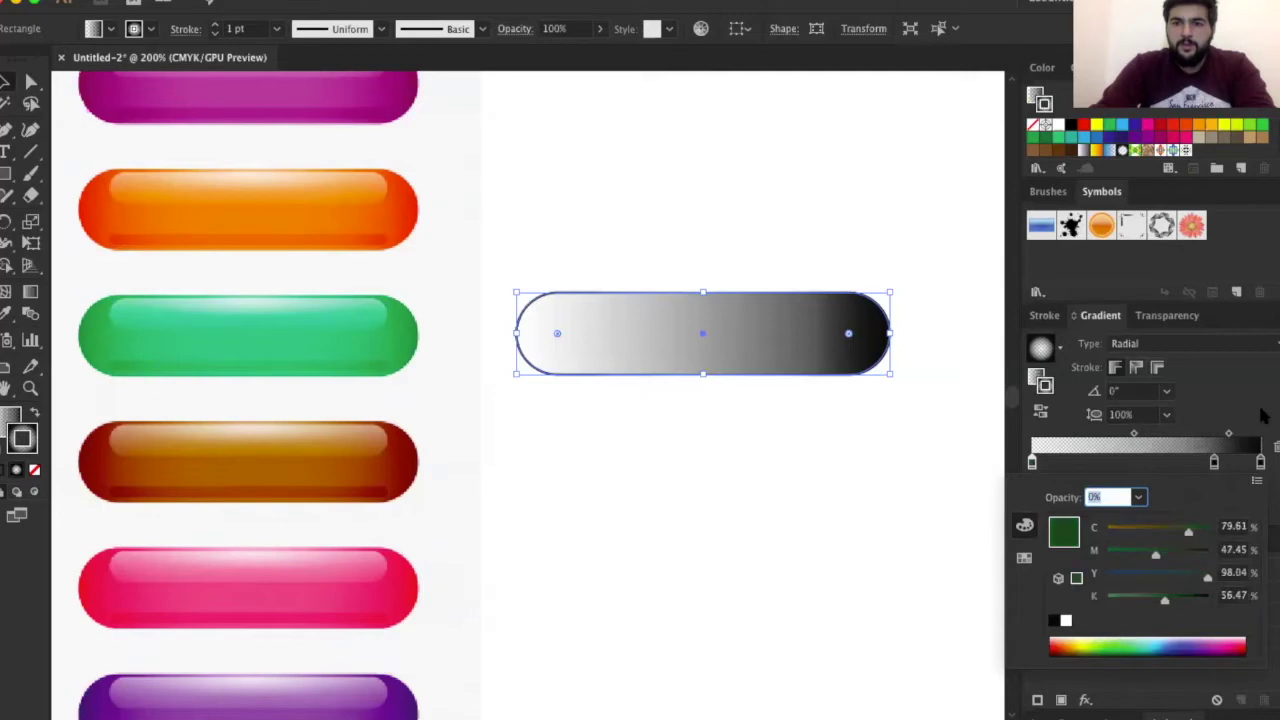
{"action": "left_click", "coordinate": [1263, 466]}
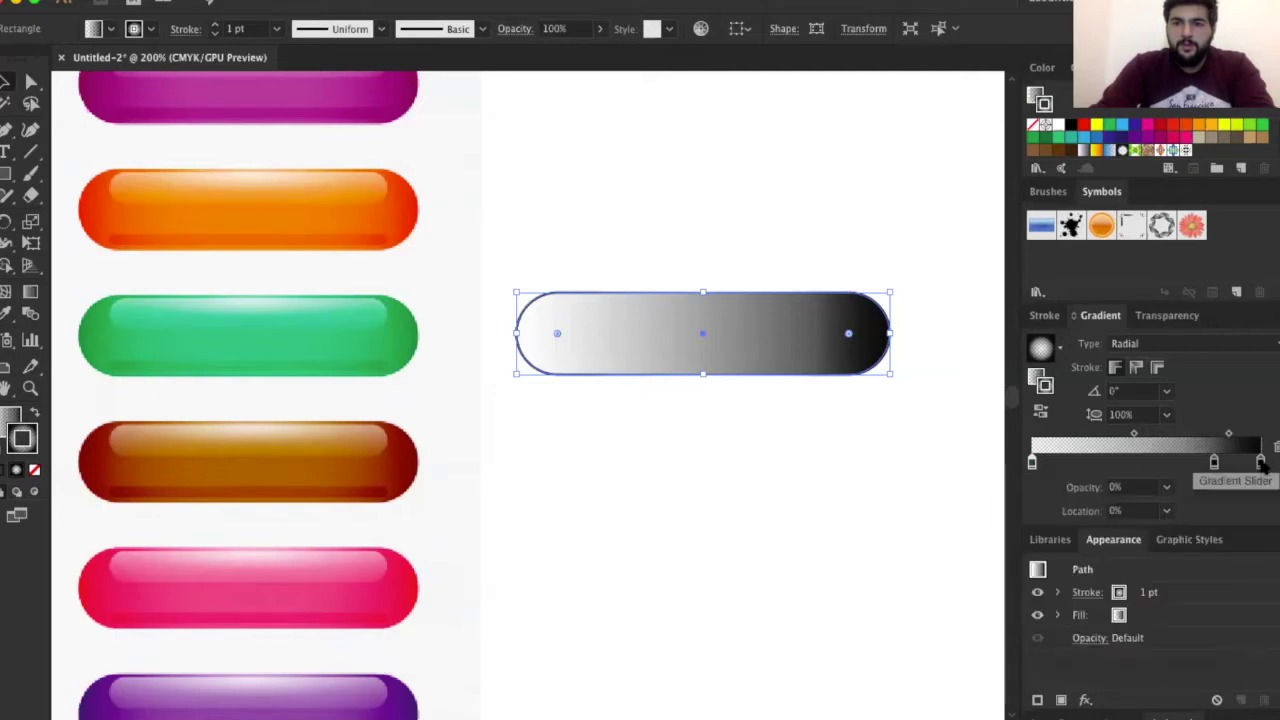
{"action": "double_click", "coordinate": [1260, 462]}
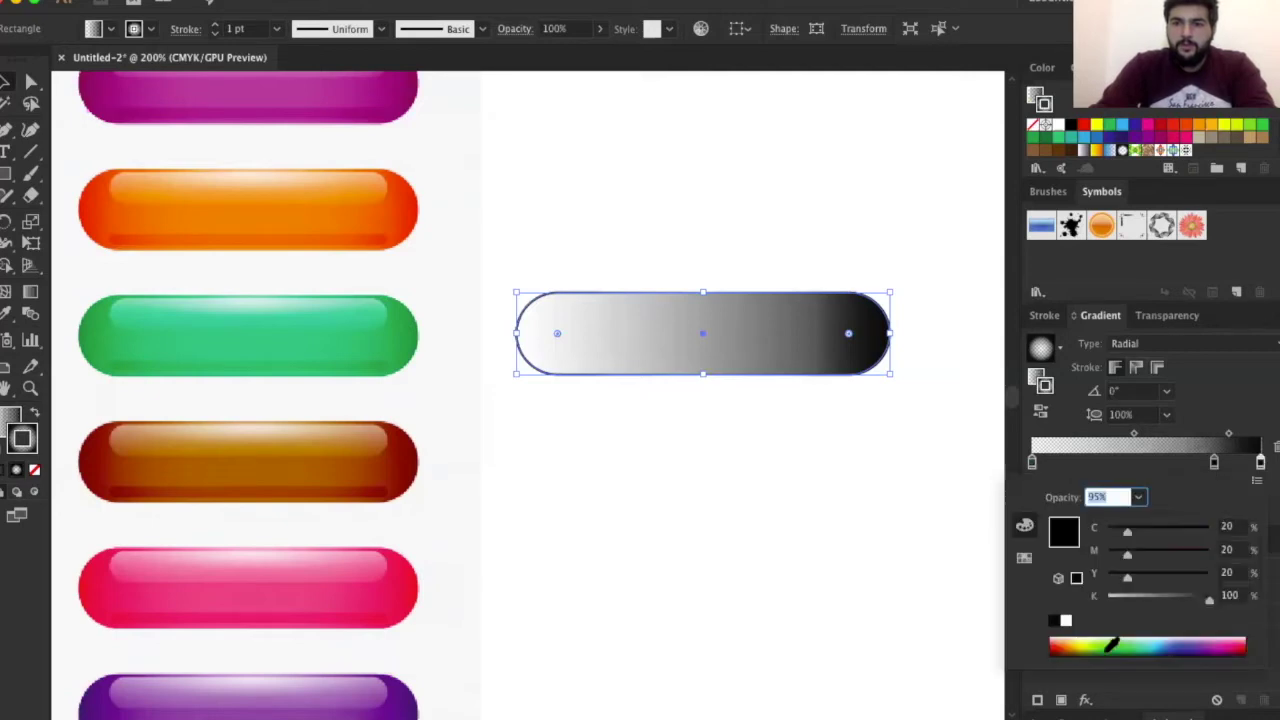
{"action": "left_click", "coordinate": [1107, 645]}
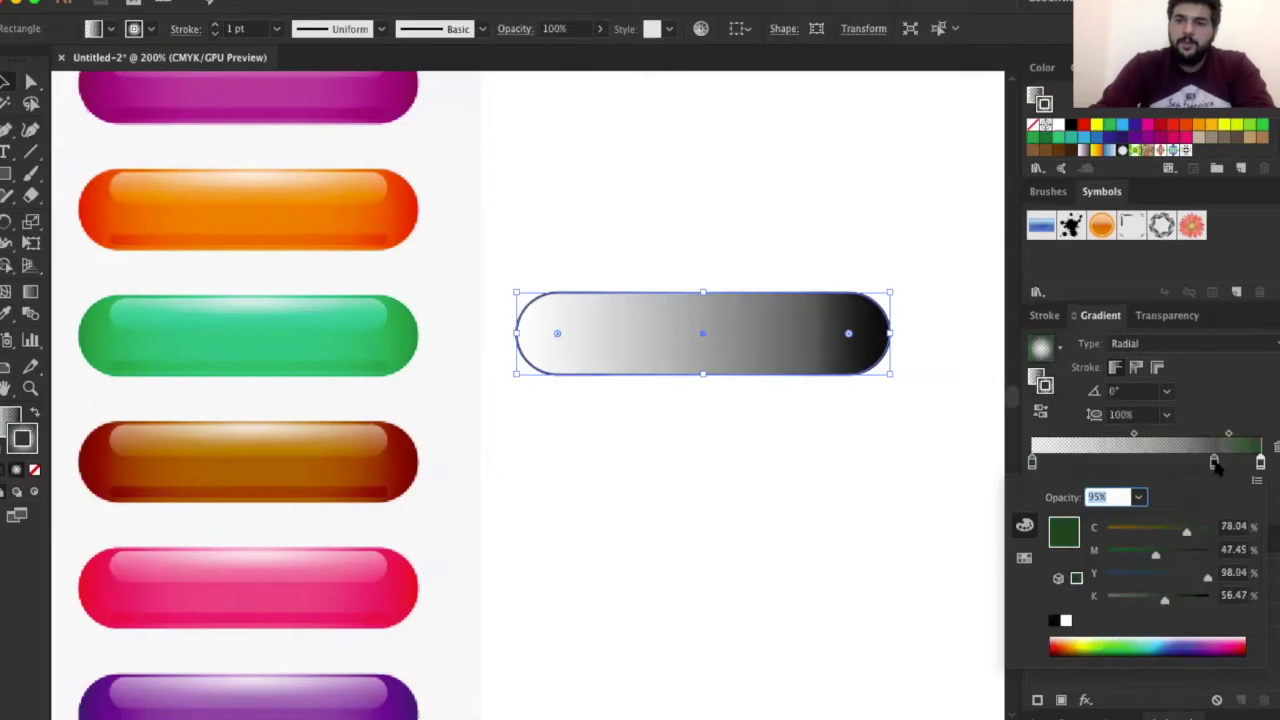
{"action": "left_click", "coordinate": [1145, 466]}
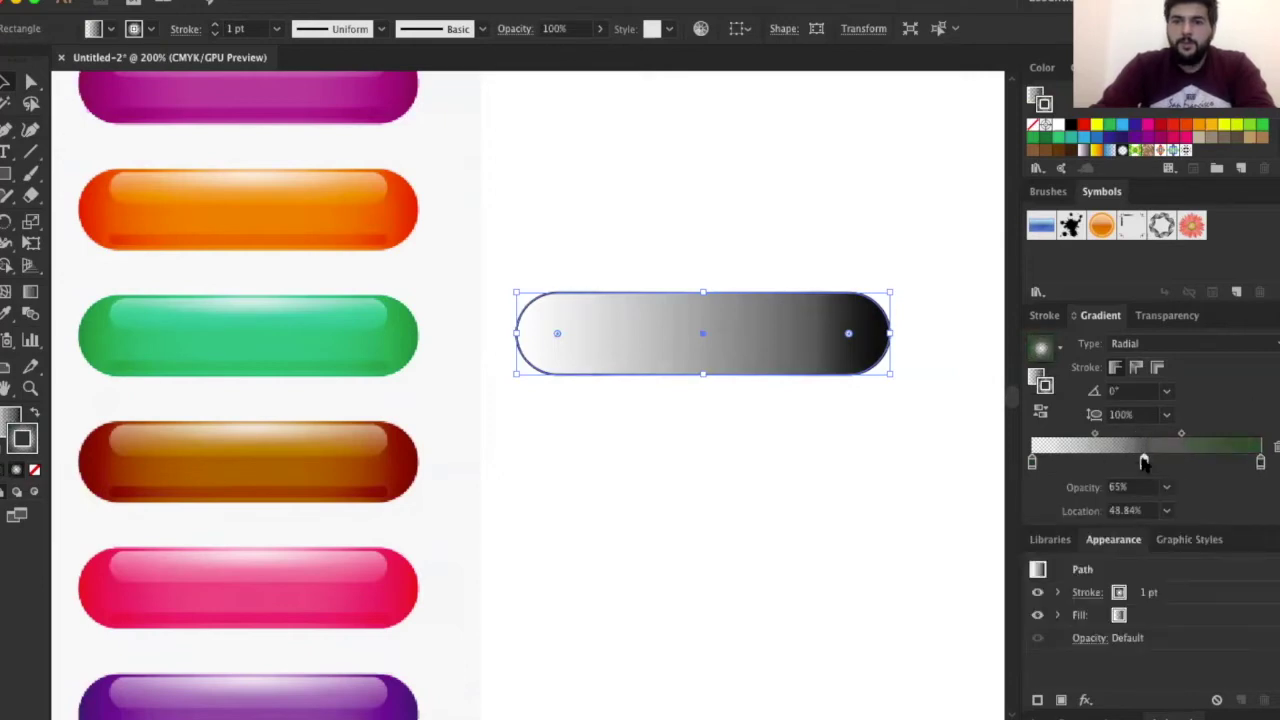
Colour the middle gradient stop a brighter green
{"action": "double_click", "coordinate": [1144, 462]}
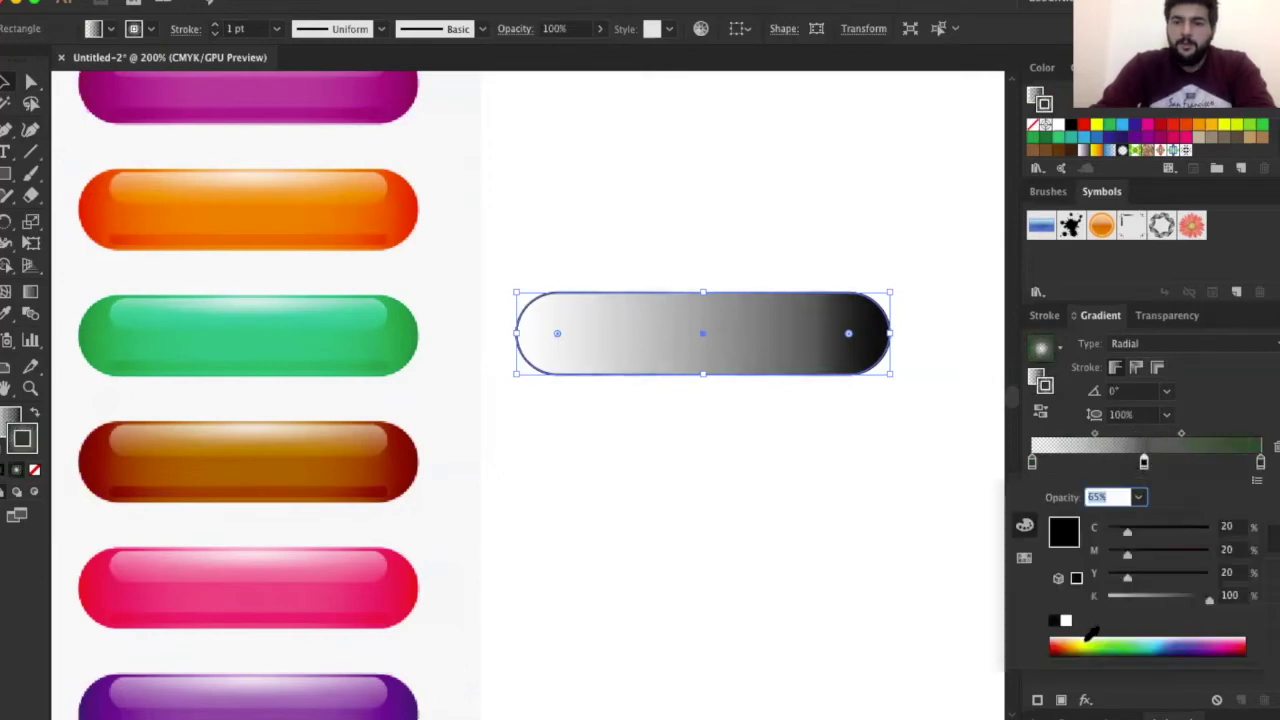
{"action": "left_click", "coordinate": [1107, 645]}
{"action": "left_click", "coordinate": [1120, 645]}
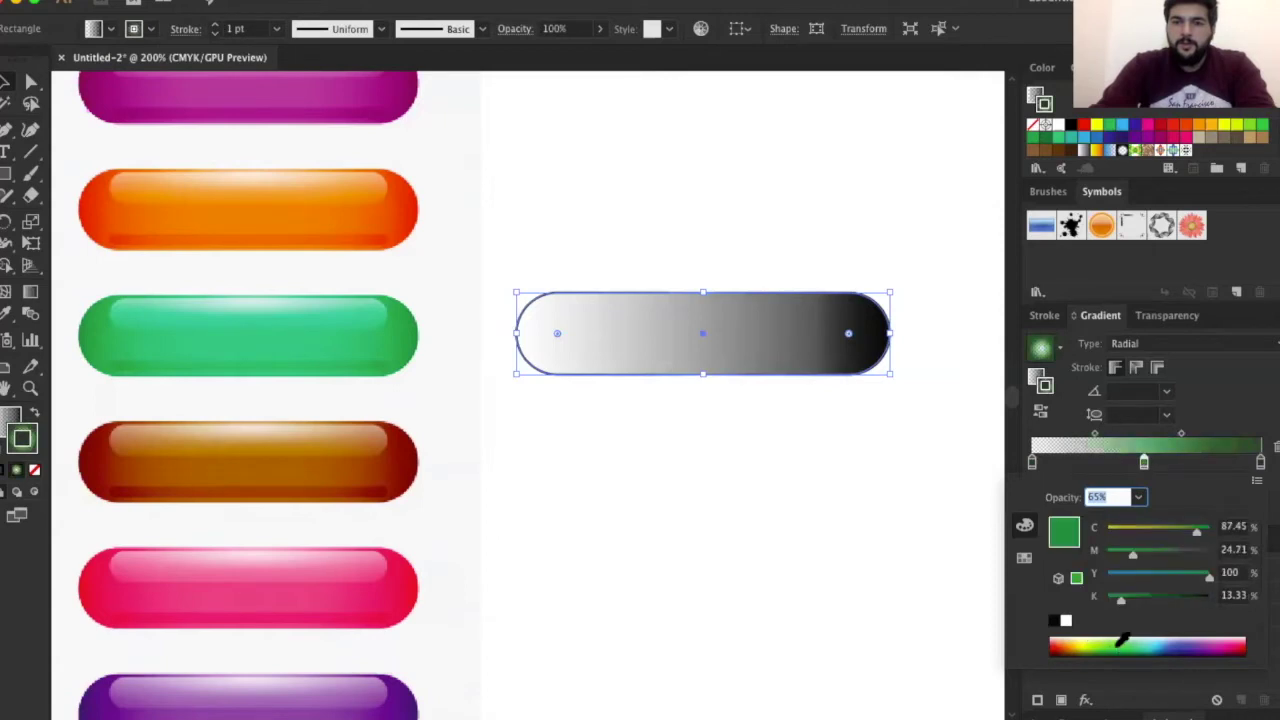
{"action": "left_click", "coordinate": [1117, 643]}
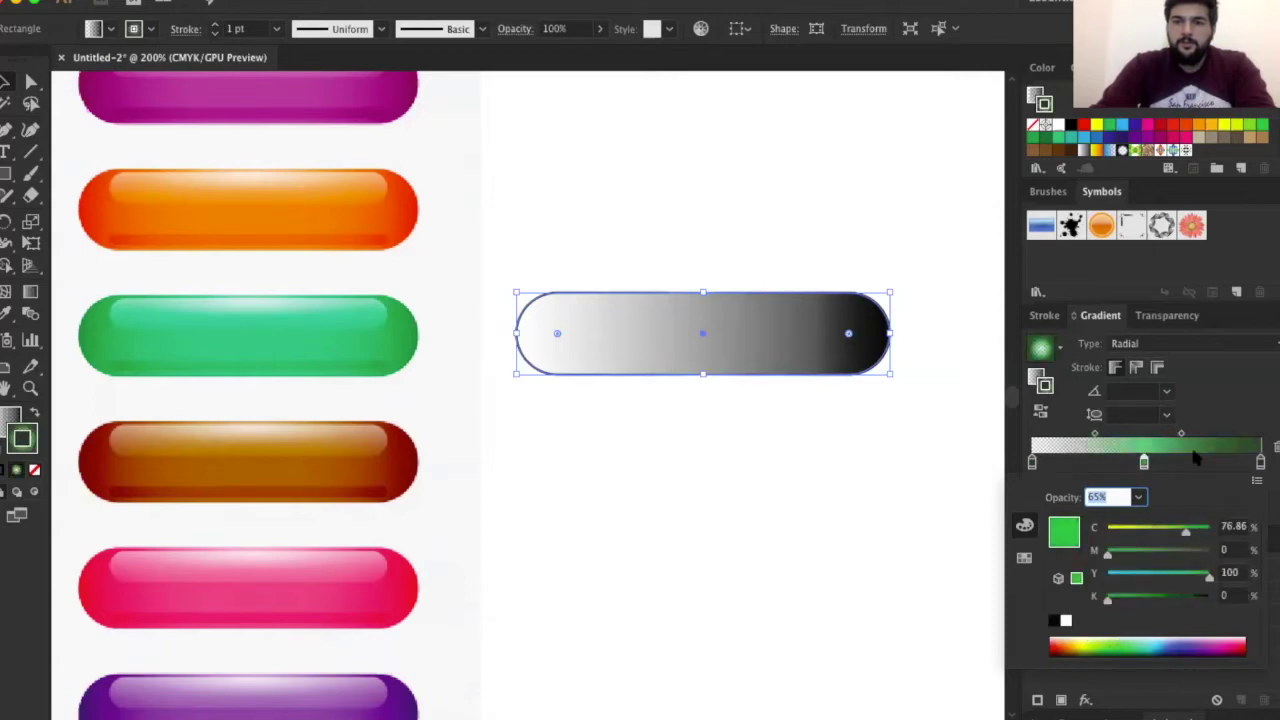
{"action": "key", "text": "Escape"}
Set the left gradient stop to 100% opacity and reapply the green gradient to the pill's fill
{"action": "left_click", "coordinate": [1033, 463]}
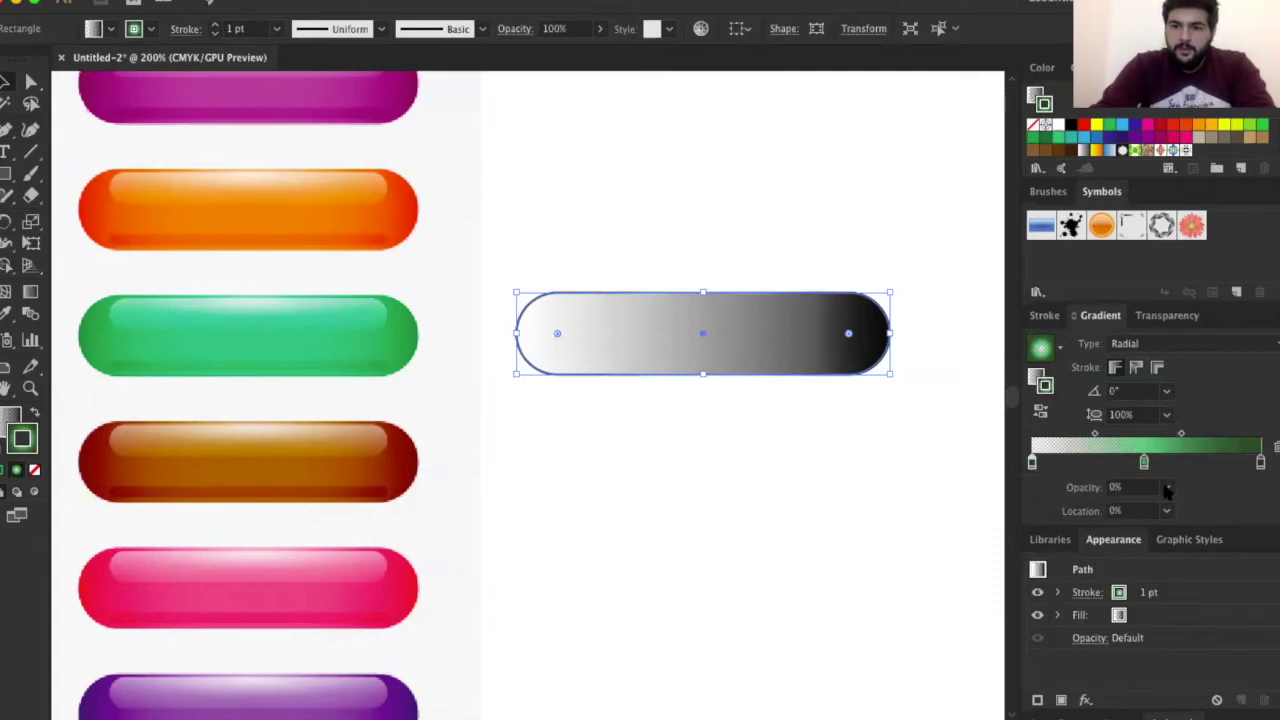
{"action": "left_click", "coordinate": [1166, 487]}
{"action": "left_click", "coordinate": [1190, 706]}
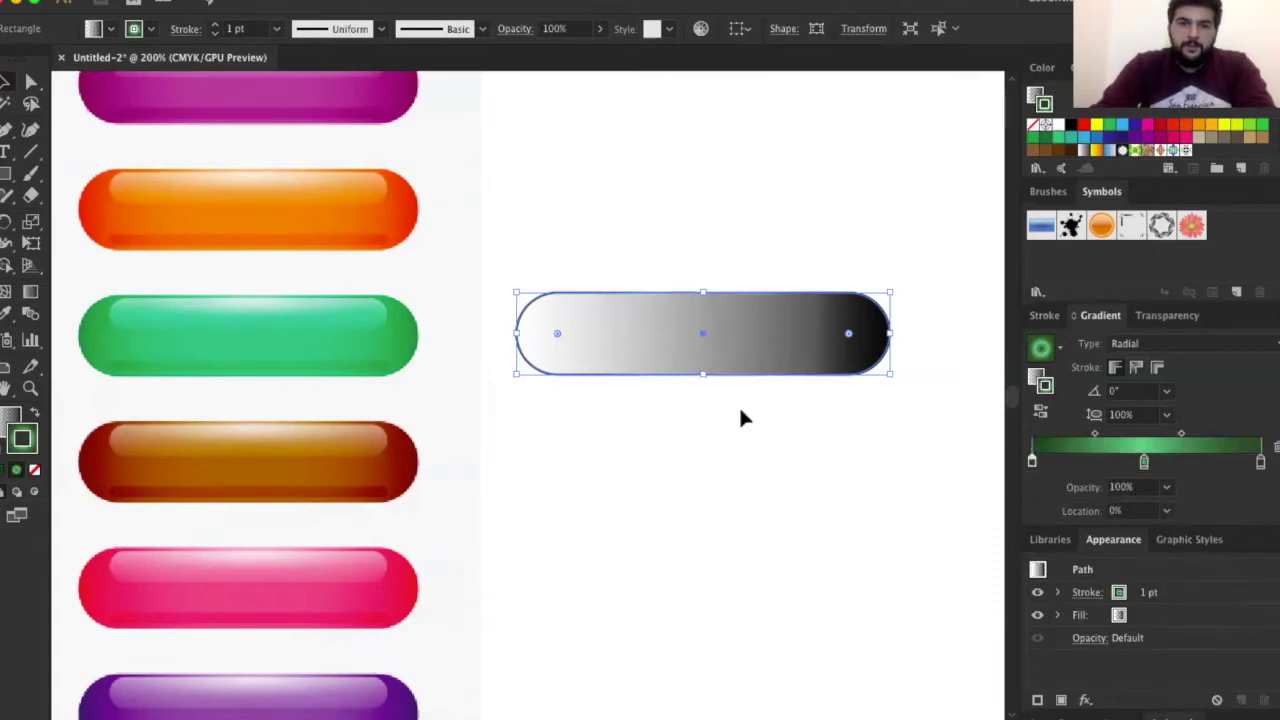
{"action": "left_click", "coordinate": [785, 402]}
{"action": "key", "text": "ctrl+a"}
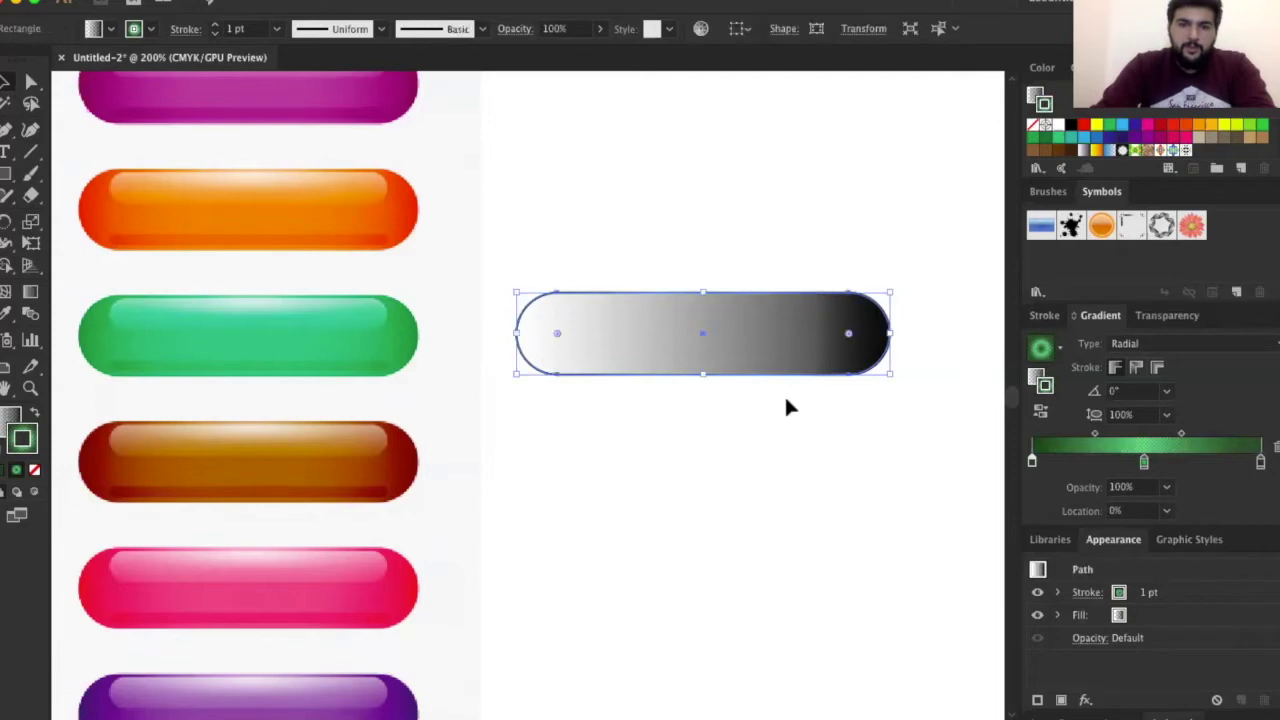
{"action": "key", "text": "period"}
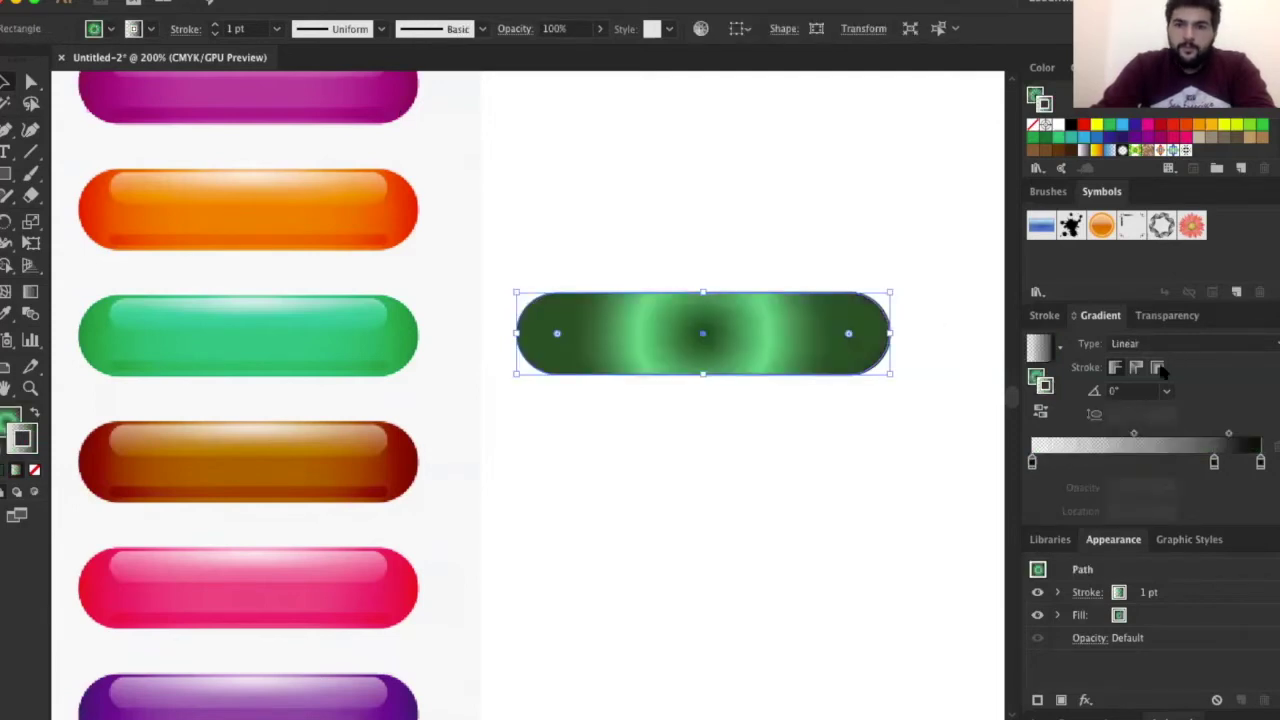
With nothing selected, set the default outline colour to none
{"action": "key", "text": "ctrl+shift+a"}
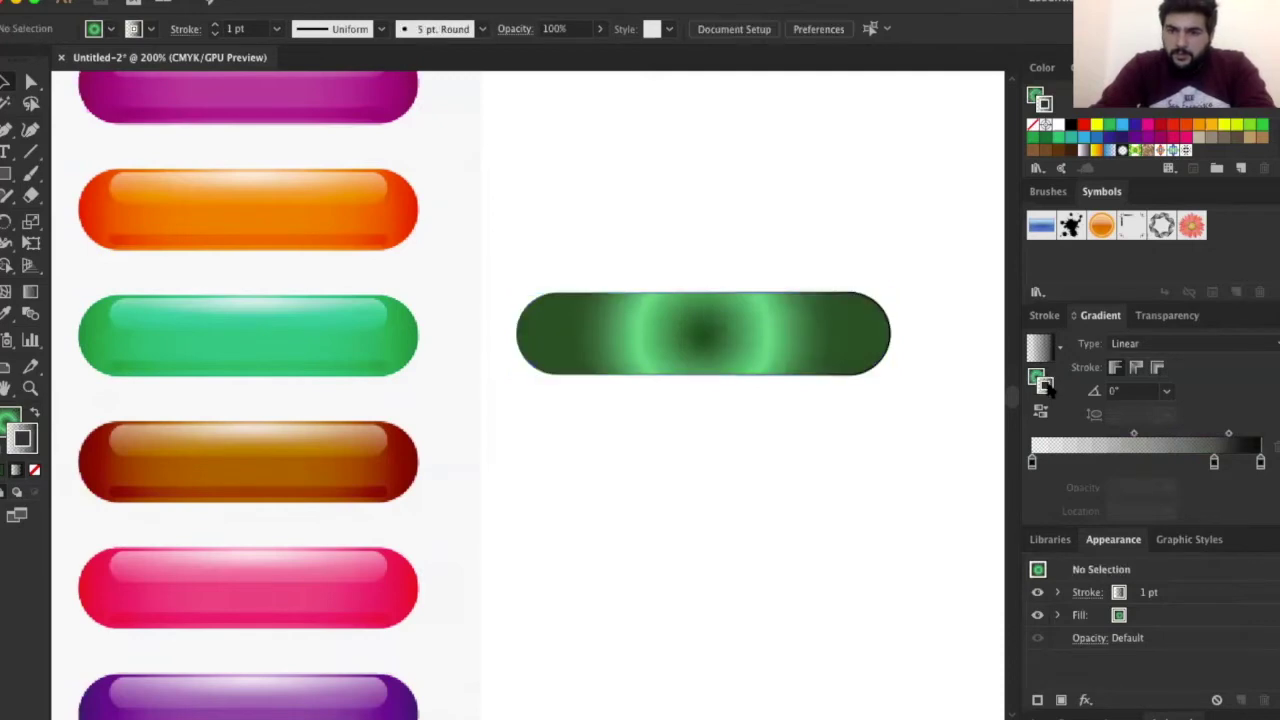
{"action": "double_click", "coordinate": [22, 437]}
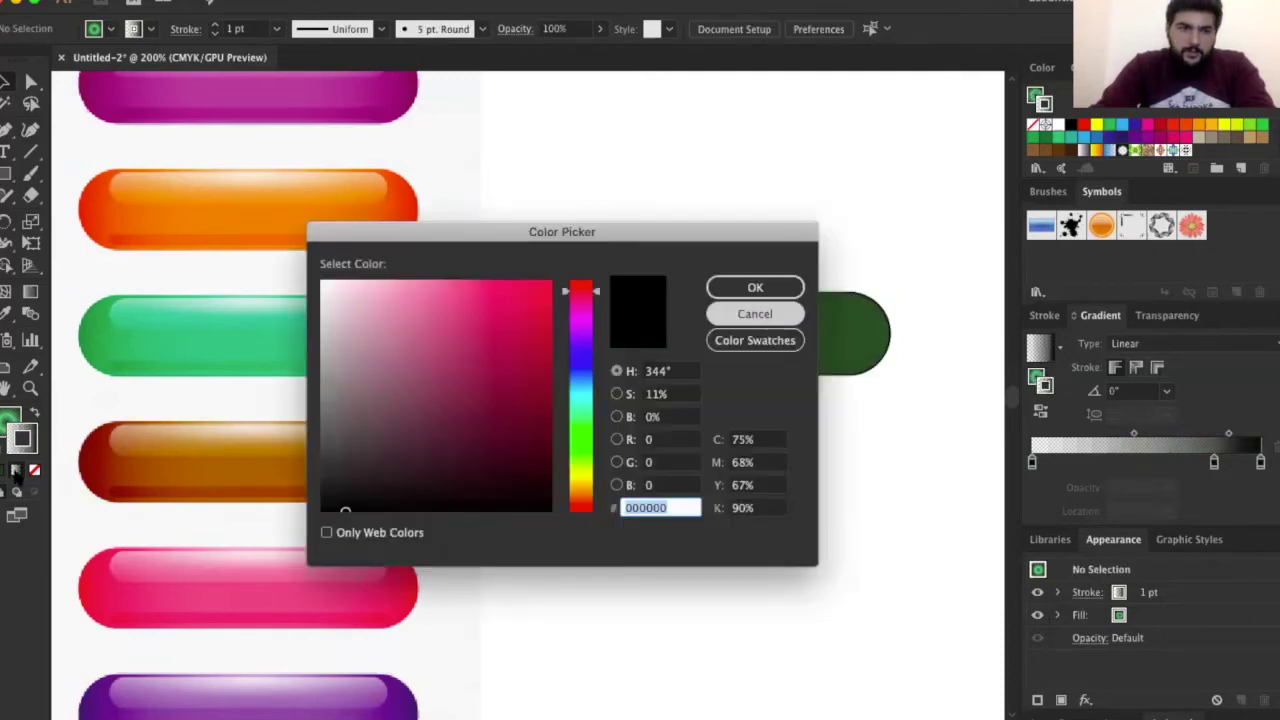
{"action": "key", "text": "Escape"}
{"action": "left_click", "coordinate": [34, 469]}
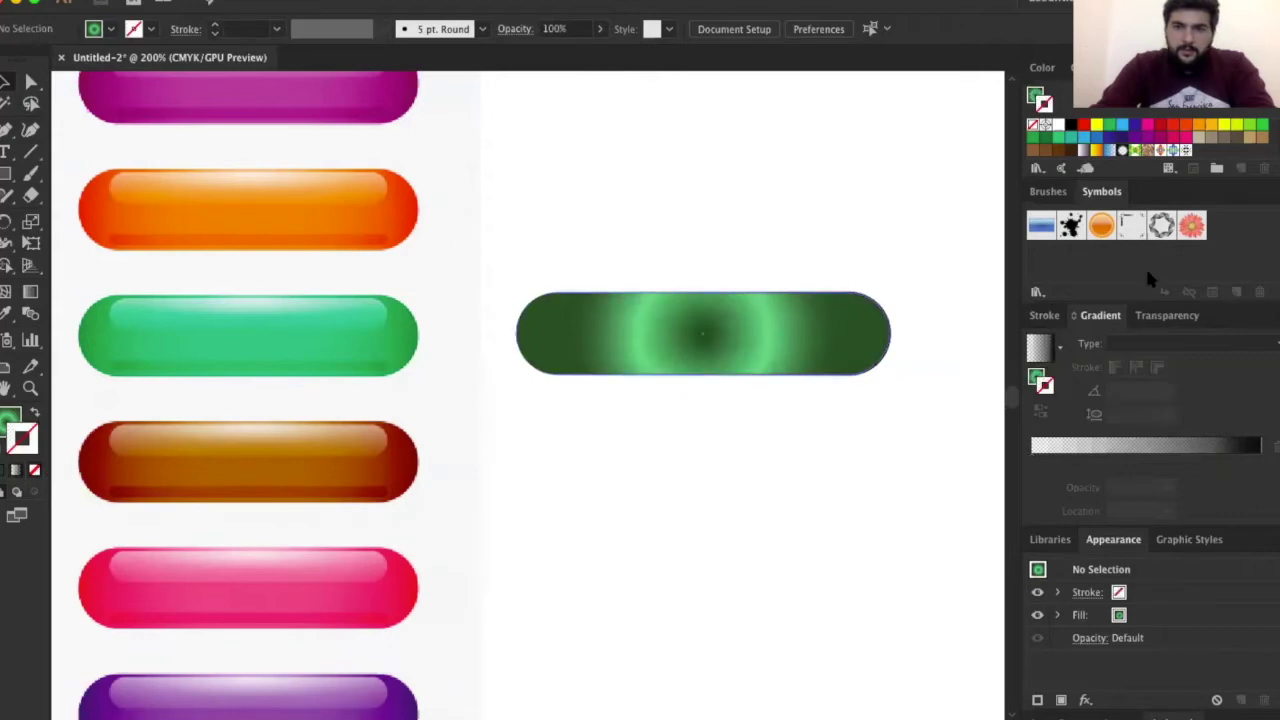
Apply the gradient to the green pill's 1 pt outline, then deselect it
{"action": "left_click", "coordinate": [803, 314]}
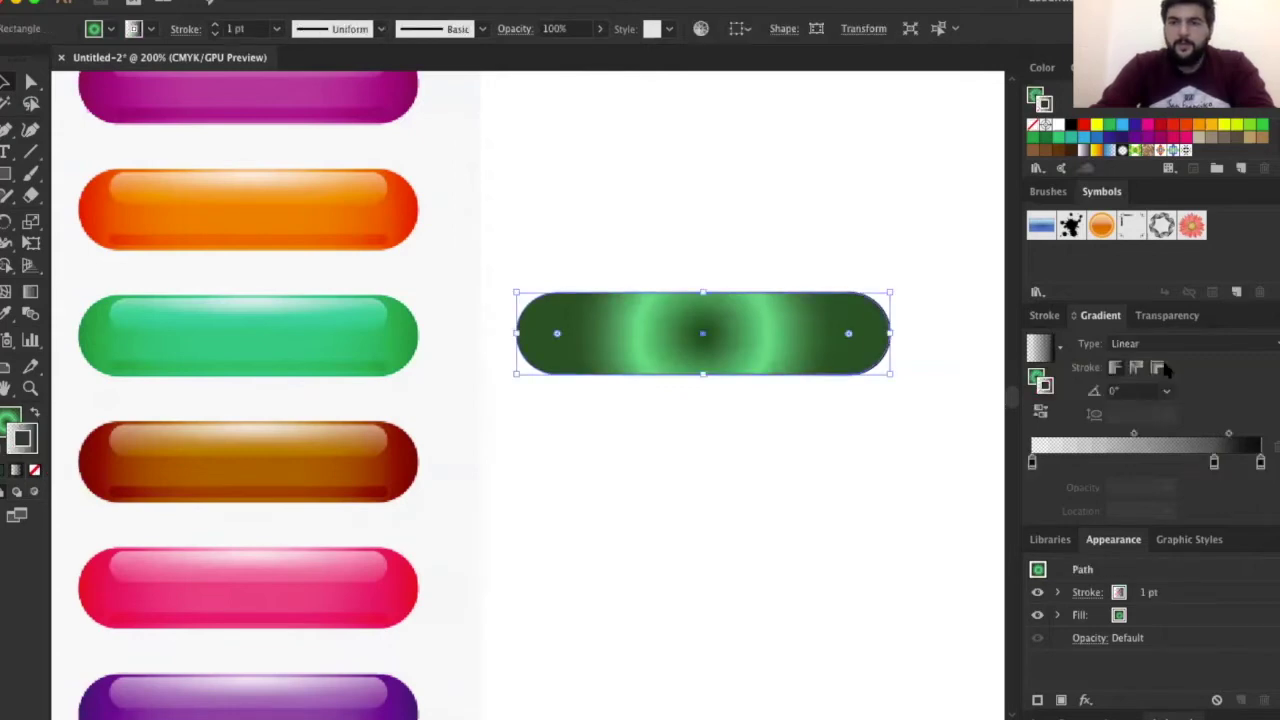
{"action": "left_click", "coordinate": [1172, 340]}
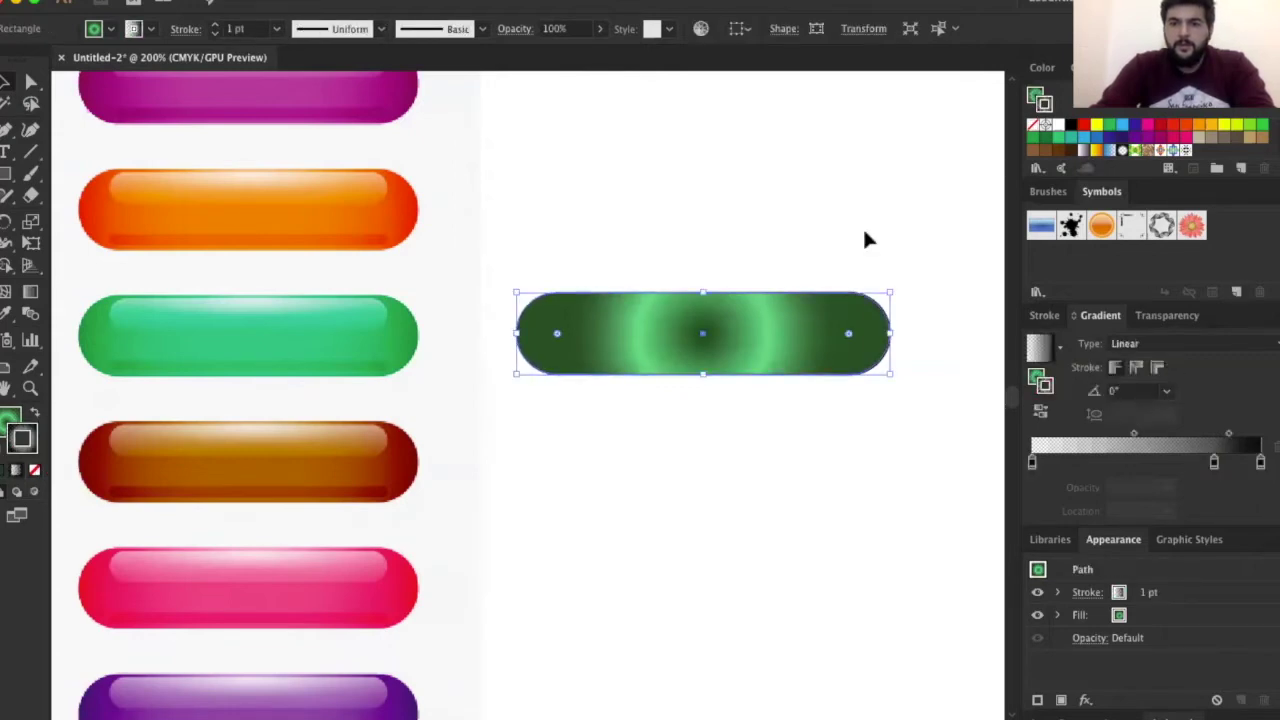
{"action": "left_click", "coordinate": [802, 250]}
{"action": "key", "text": "b"}
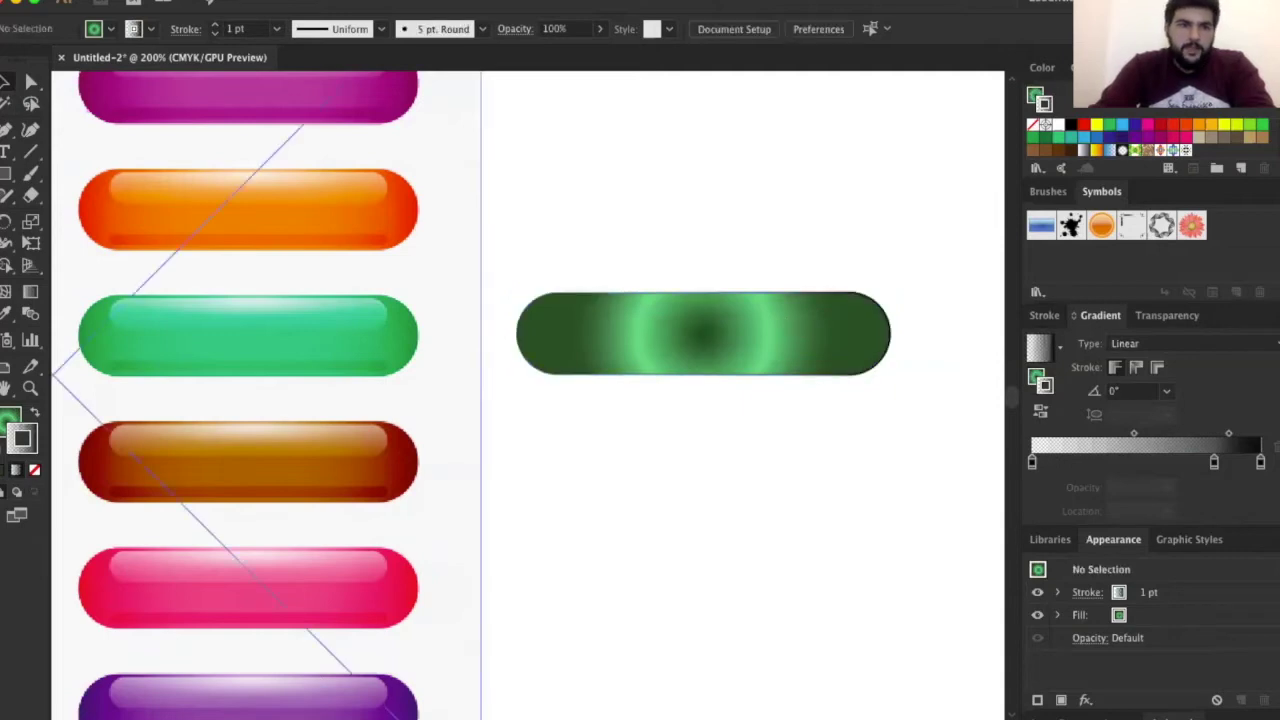
Draw a long rectangle above the pill with a radial black-and-white gradient at -135°
{"action": "left_click_drag", "start_coordinate": [528, 204], "coordinate": [904, 268]}
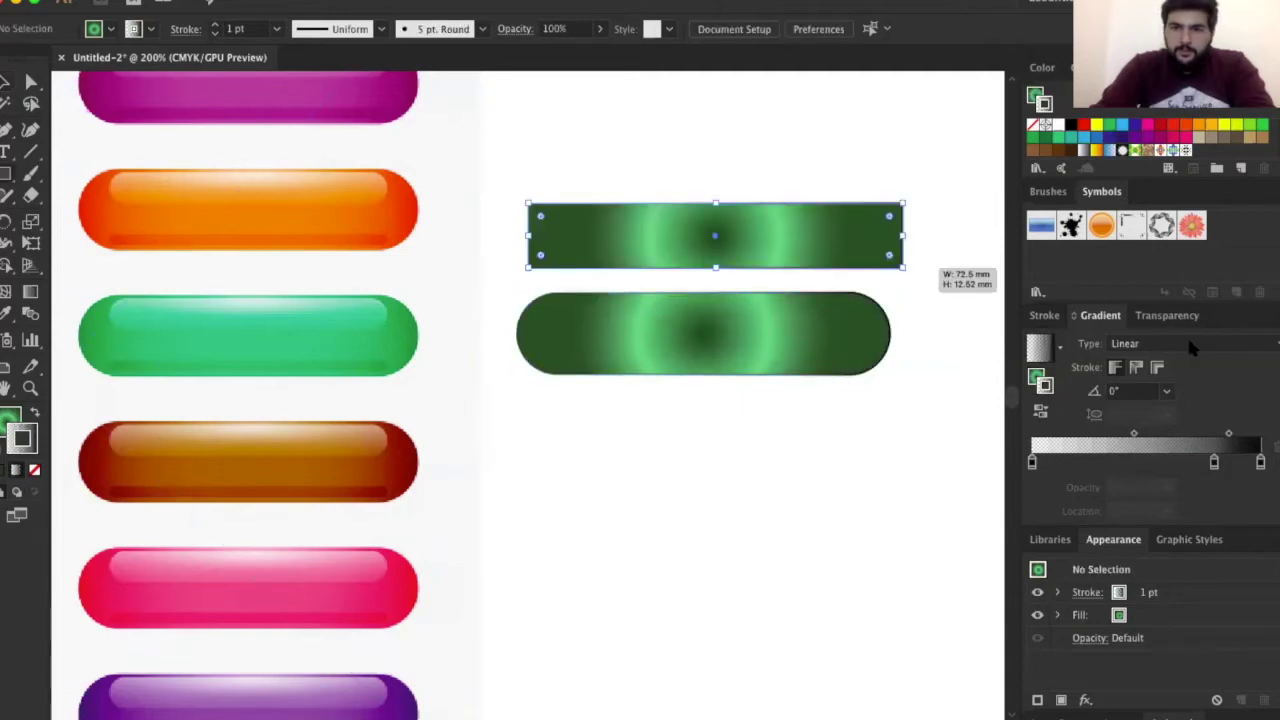
{"action": "left_click", "coordinate": [1190, 344]}
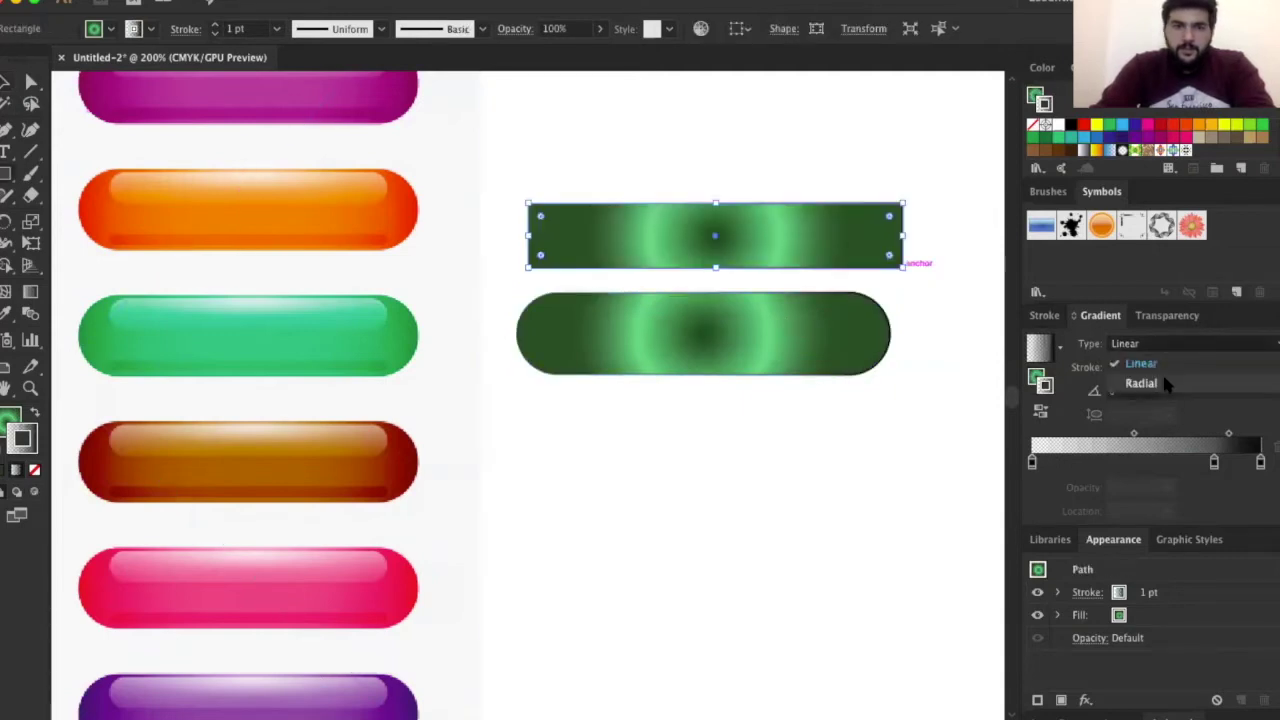
{"action": "left_click", "coordinate": [1163, 384]}
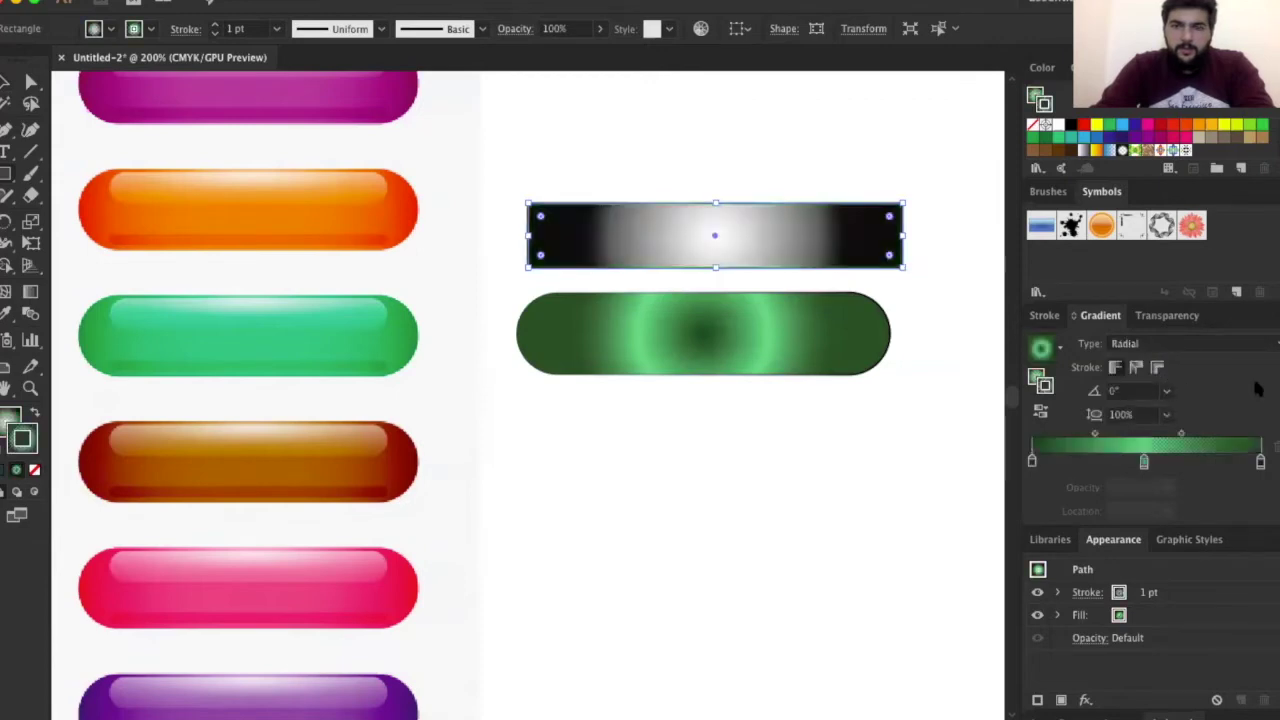
{"action": "left_click", "coordinate": [1145, 462]}
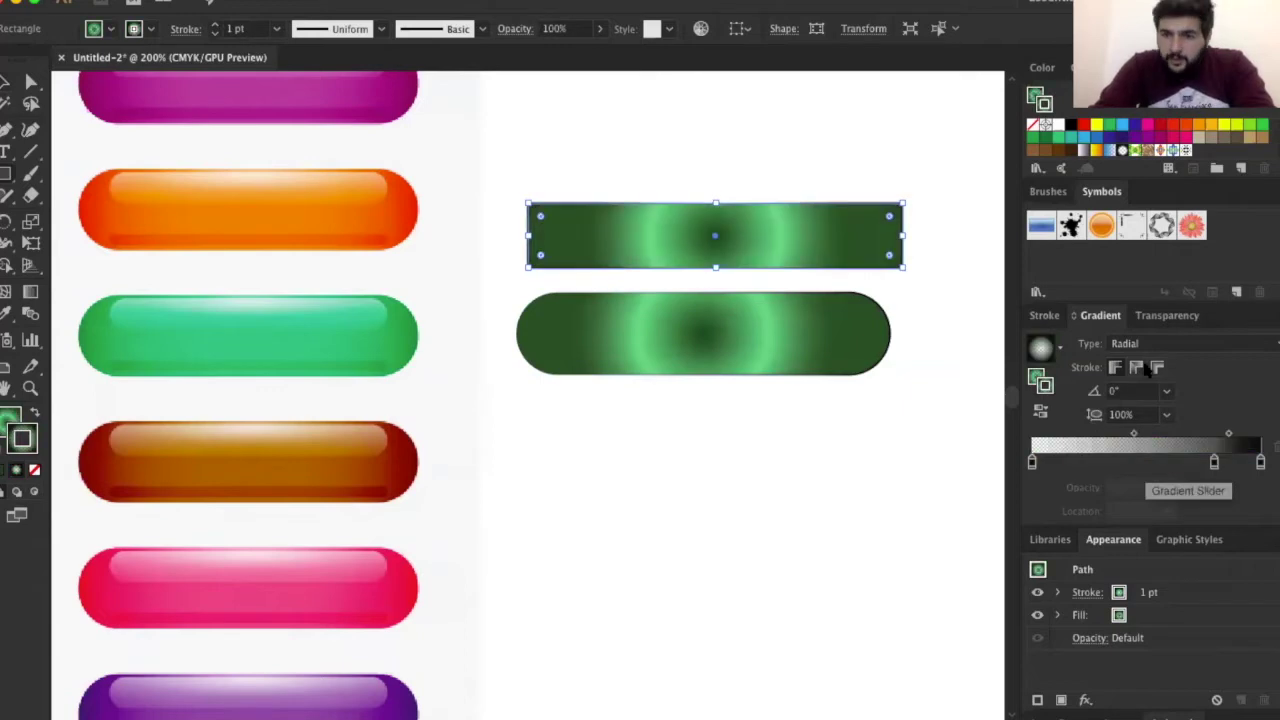
{"action": "left_click", "coordinate": [1041, 414]}
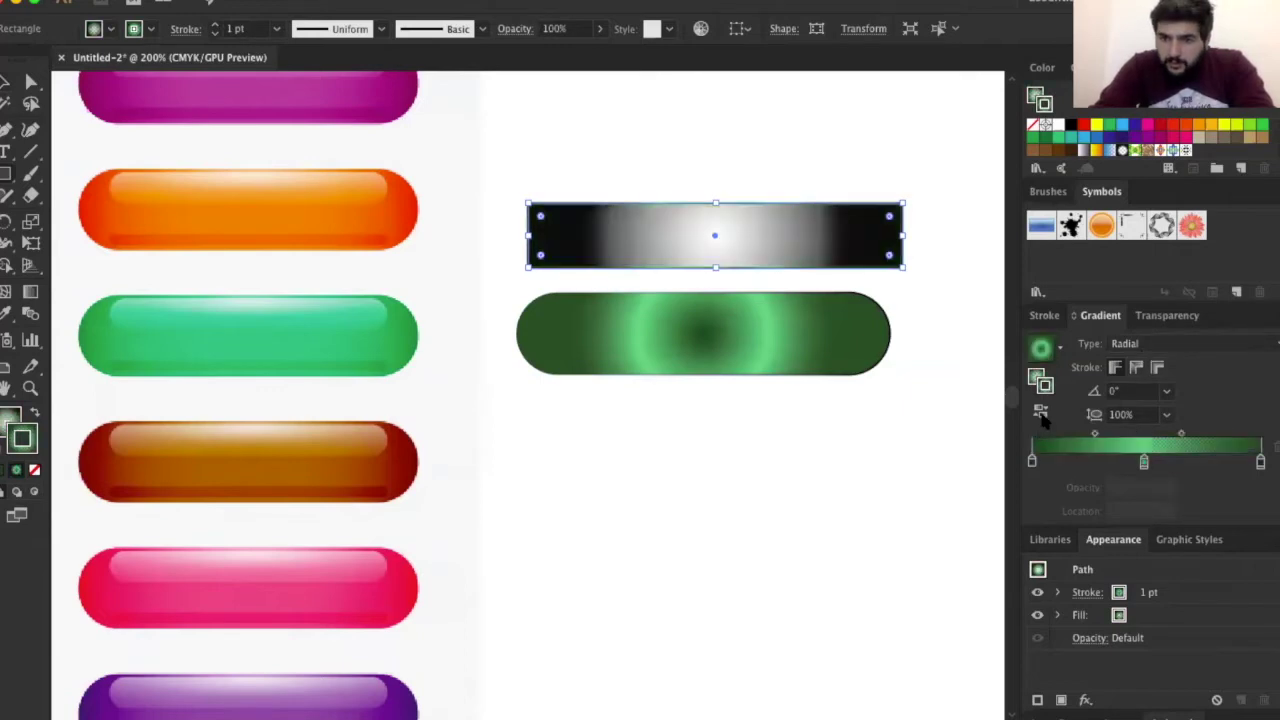
{"action": "left_click", "coordinate": [1166, 391]}
{"action": "left_click", "coordinate": [1206, 319]}
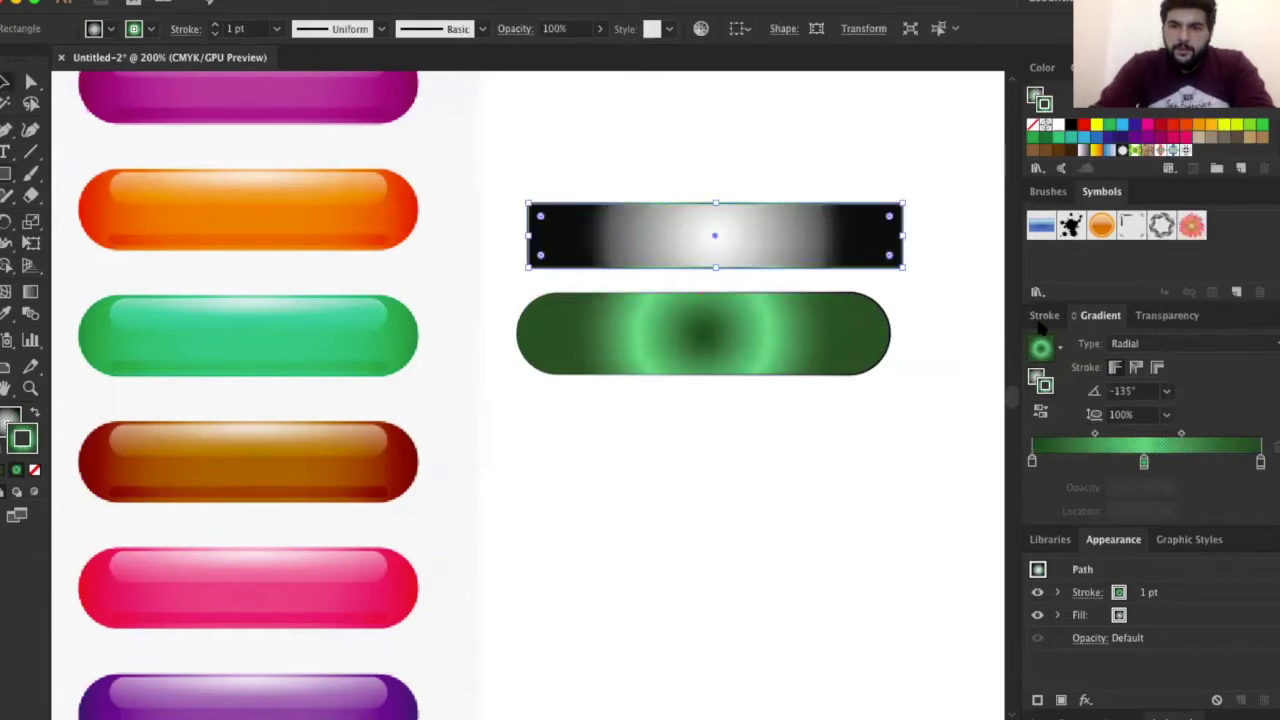
Rework the rectangle's fill and outline with a swap and undos, then slide a gradient stop left
{"action": "left_click", "coordinate": [1150, 345]}
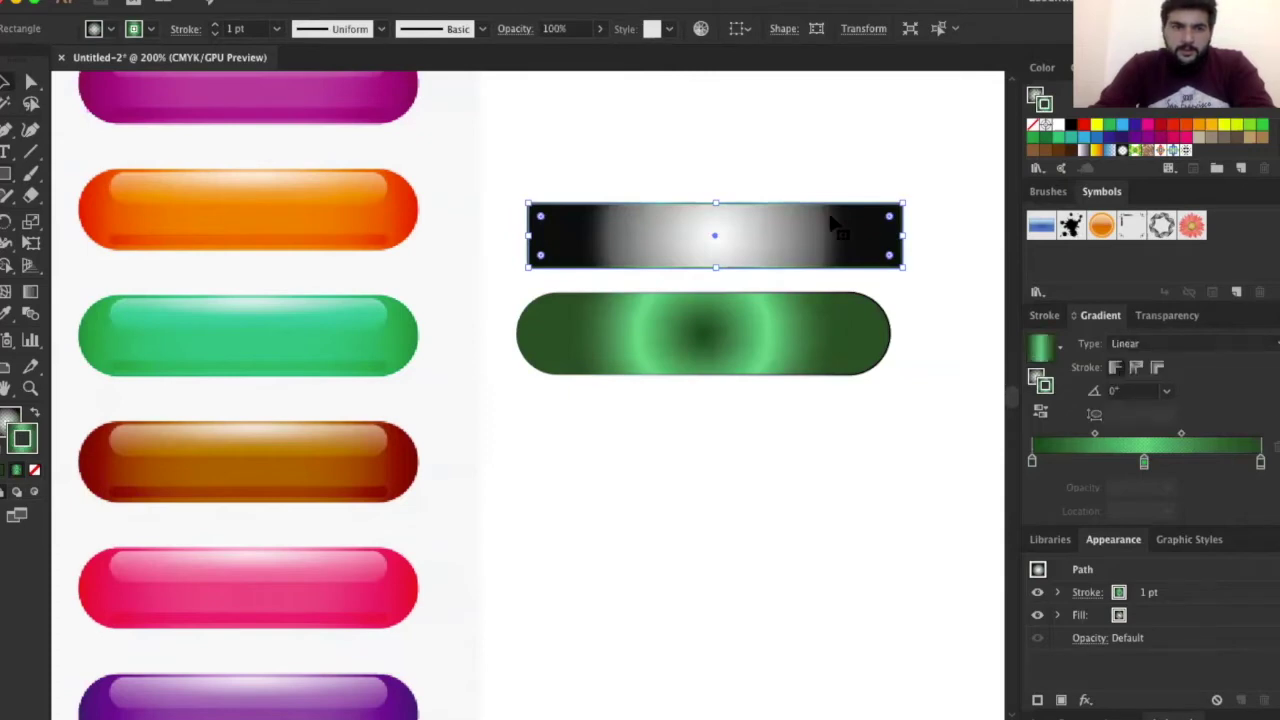
{"action": "left_click", "coordinate": [35, 470]}
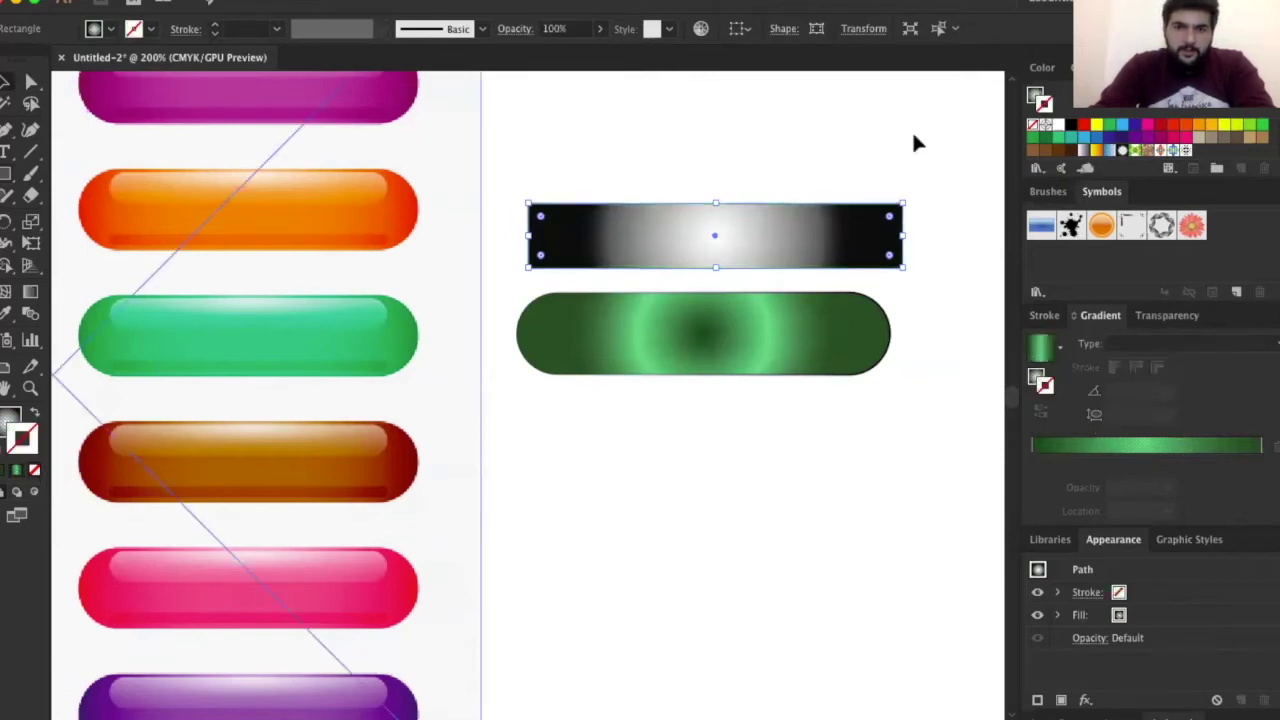
{"action": "key", "text": "shift+x"}
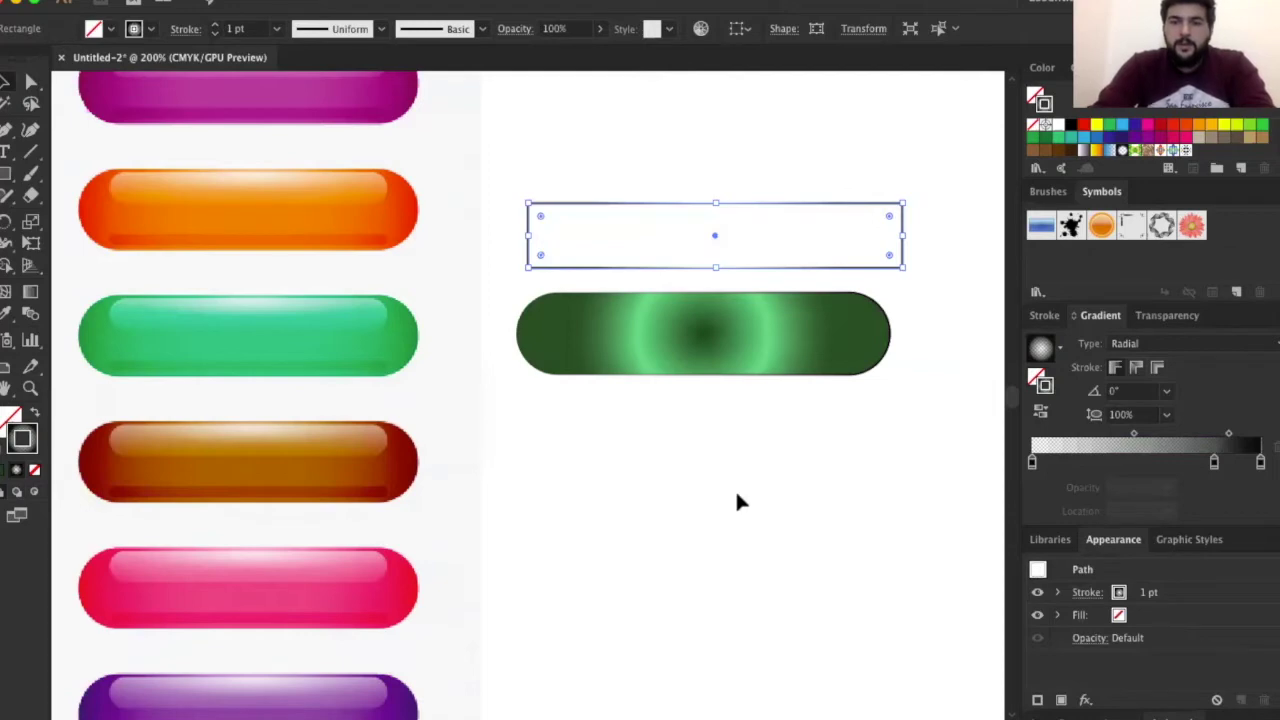
{"action": "left_click", "coordinate": [957, 283]}
{"action": "key", "text": "ctrl+z"}
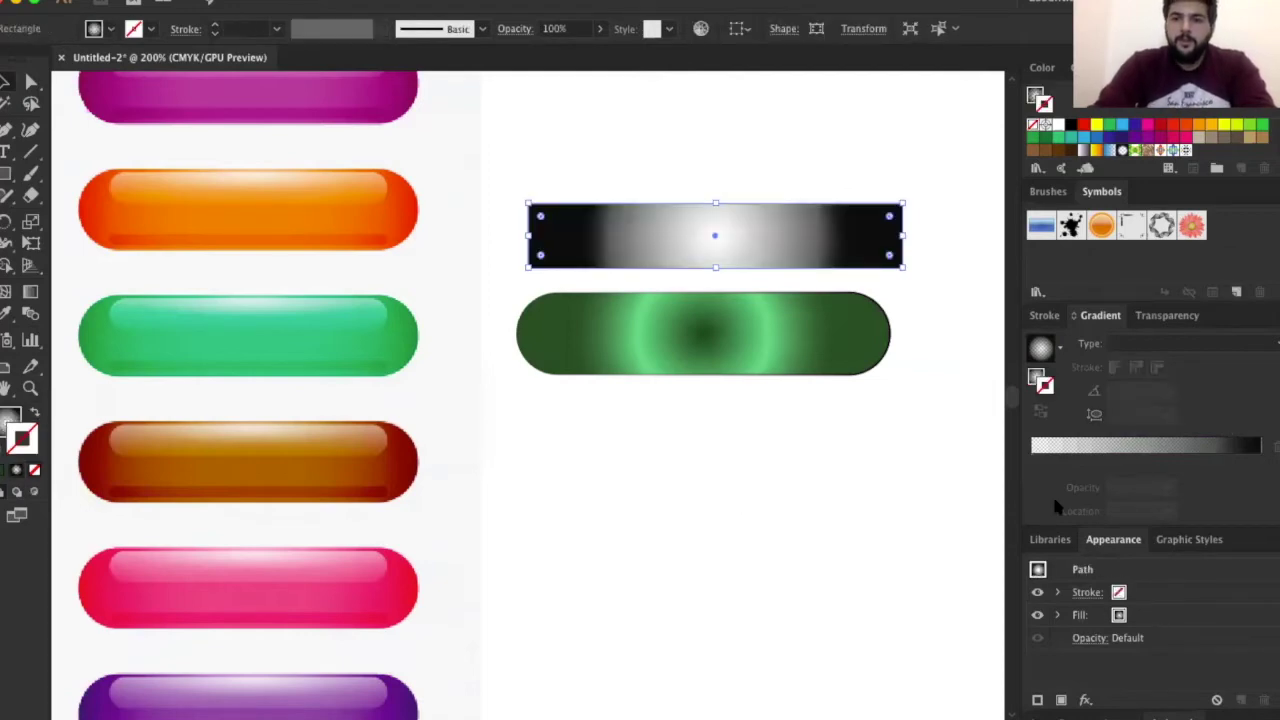
{"action": "key", "text": "ctrl+z"}
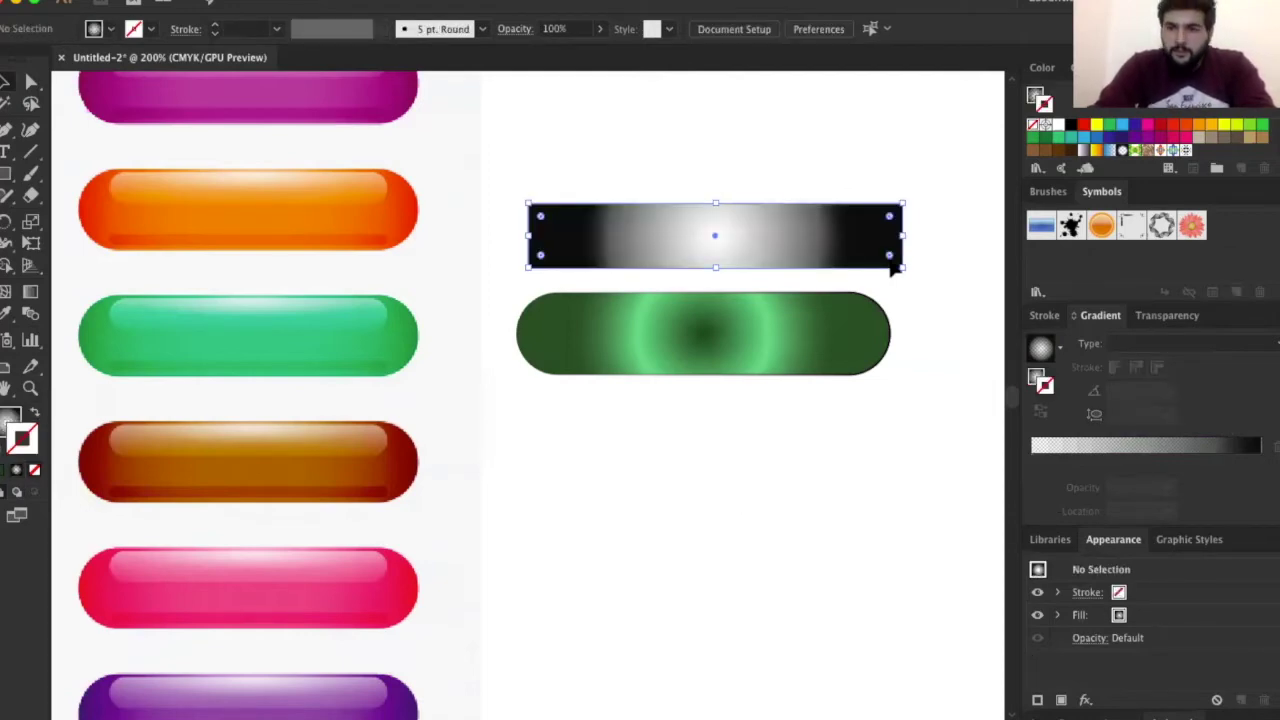
{"action": "key", "text": "ctrl+z"}
{"action": "left_click", "coordinate": [1040, 348]}
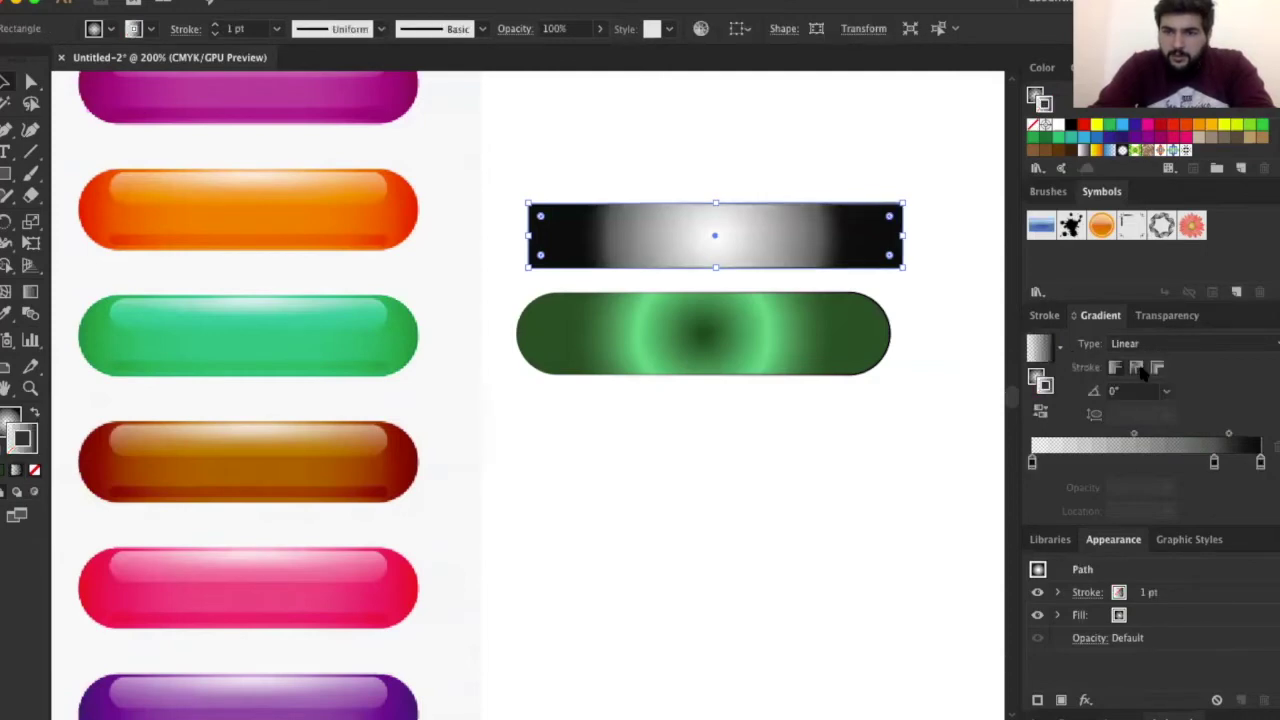
{"action": "left_click_drag", "start_coordinate": [1214, 462], "coordinate": [1134, 460]}
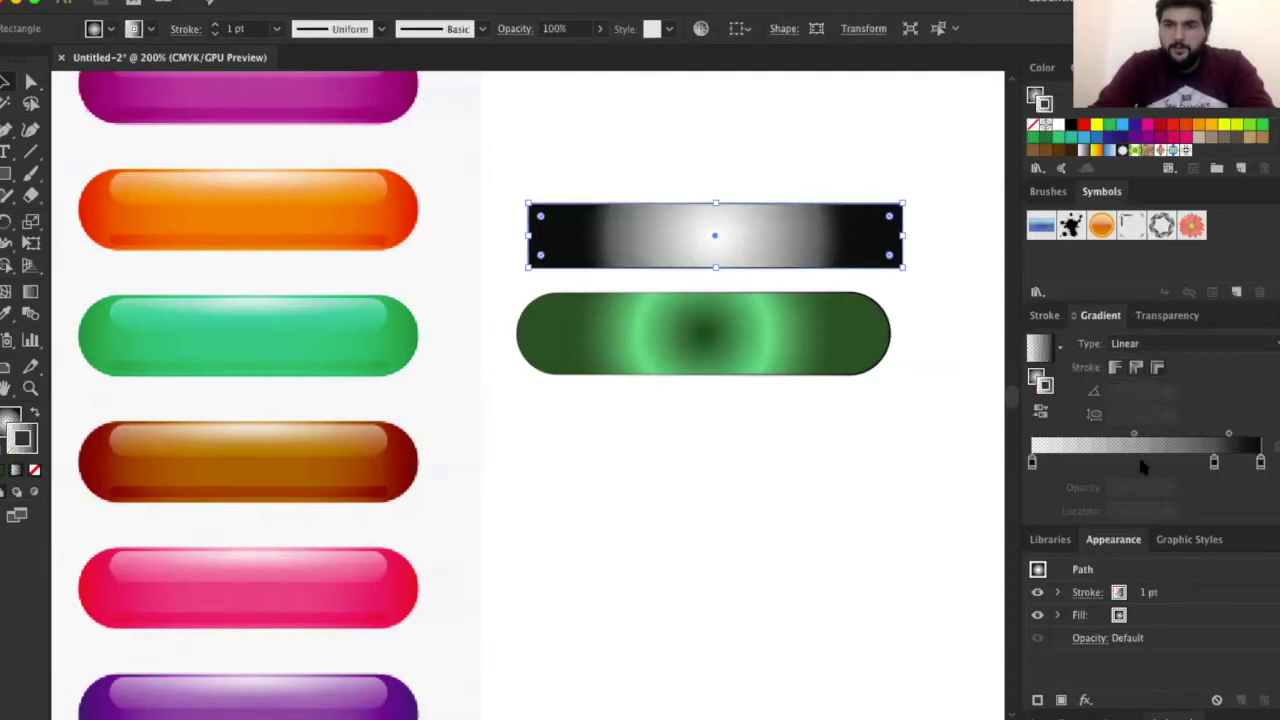
Adjust the left gradient stop's colour and restore the gradient on the rectangle's outline
{"action": "key", "text": "ctrl+z"}
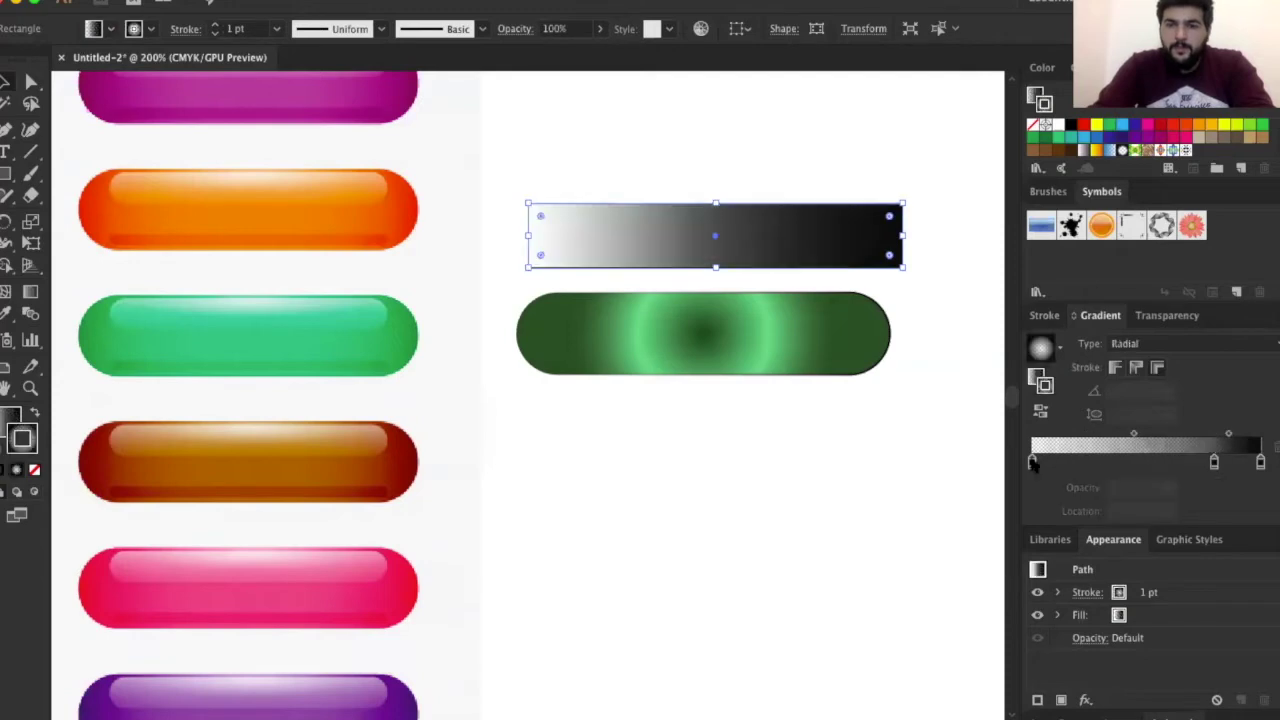
{"action": "left_click", "coordinate": [1033, 462]}
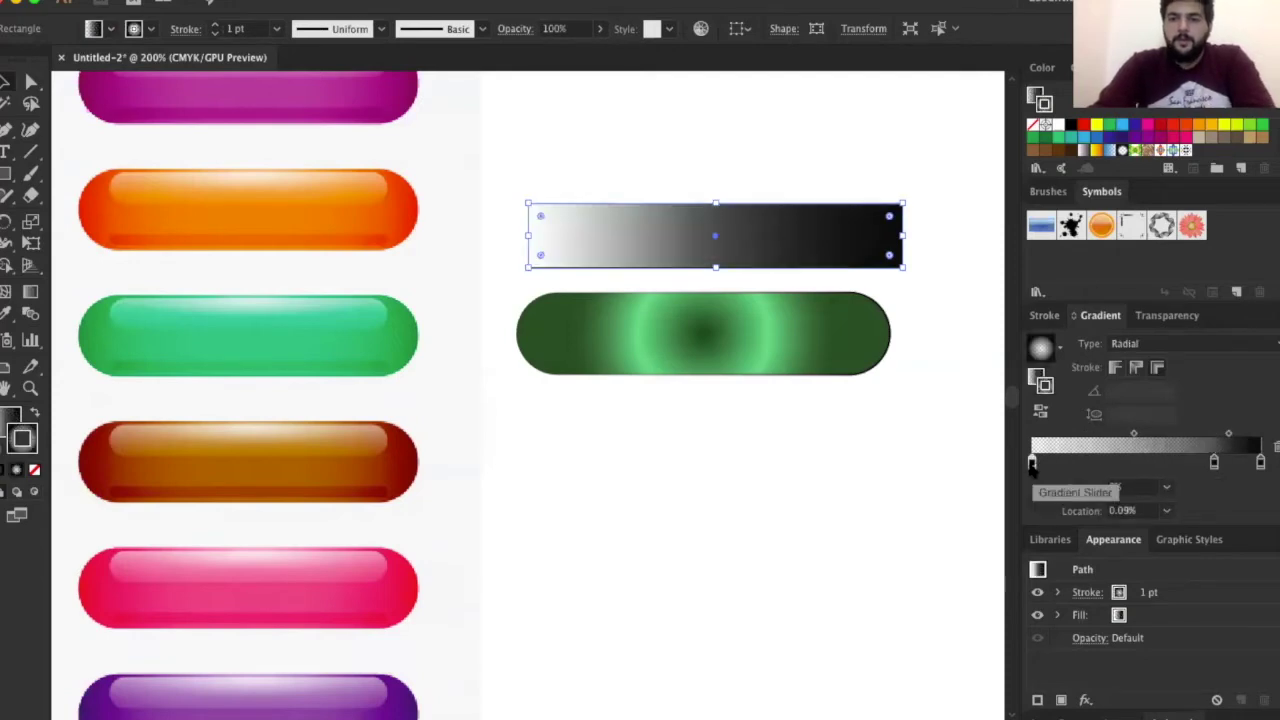
{"action": "double_click", "coordinate": [1033, 462]}
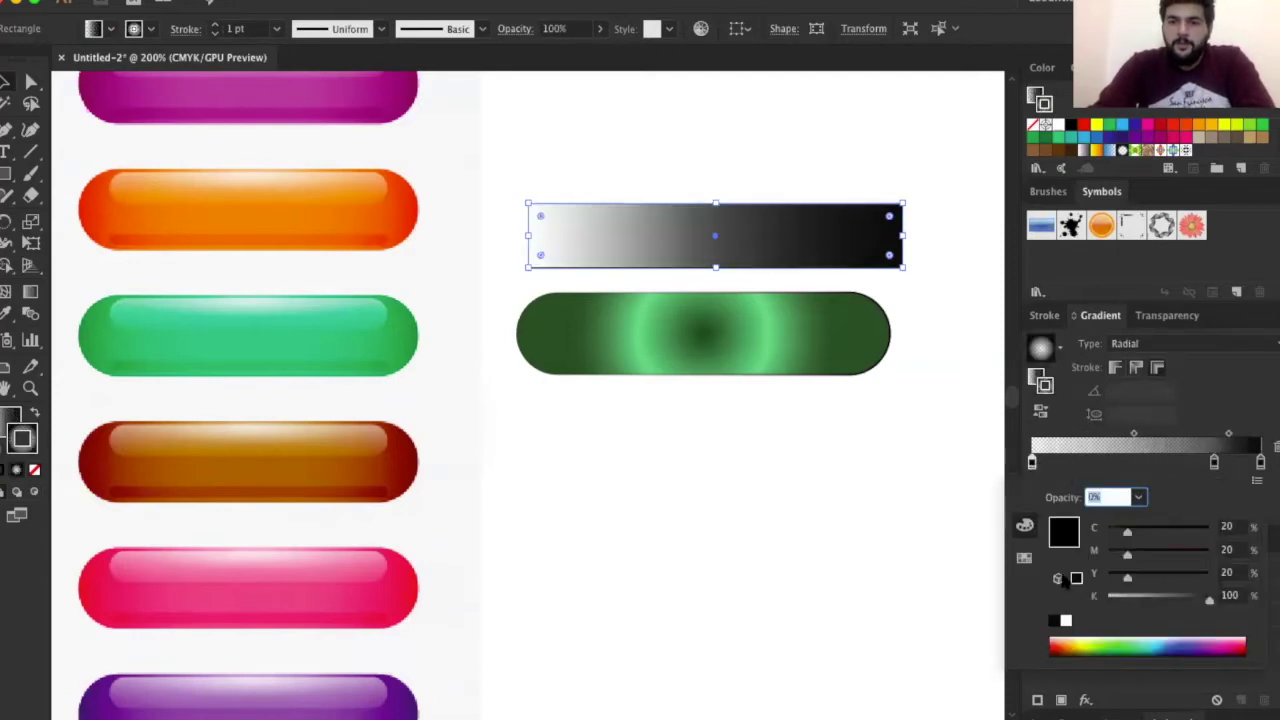
{"action": "left_click", "coordinate": [1024, 557]}
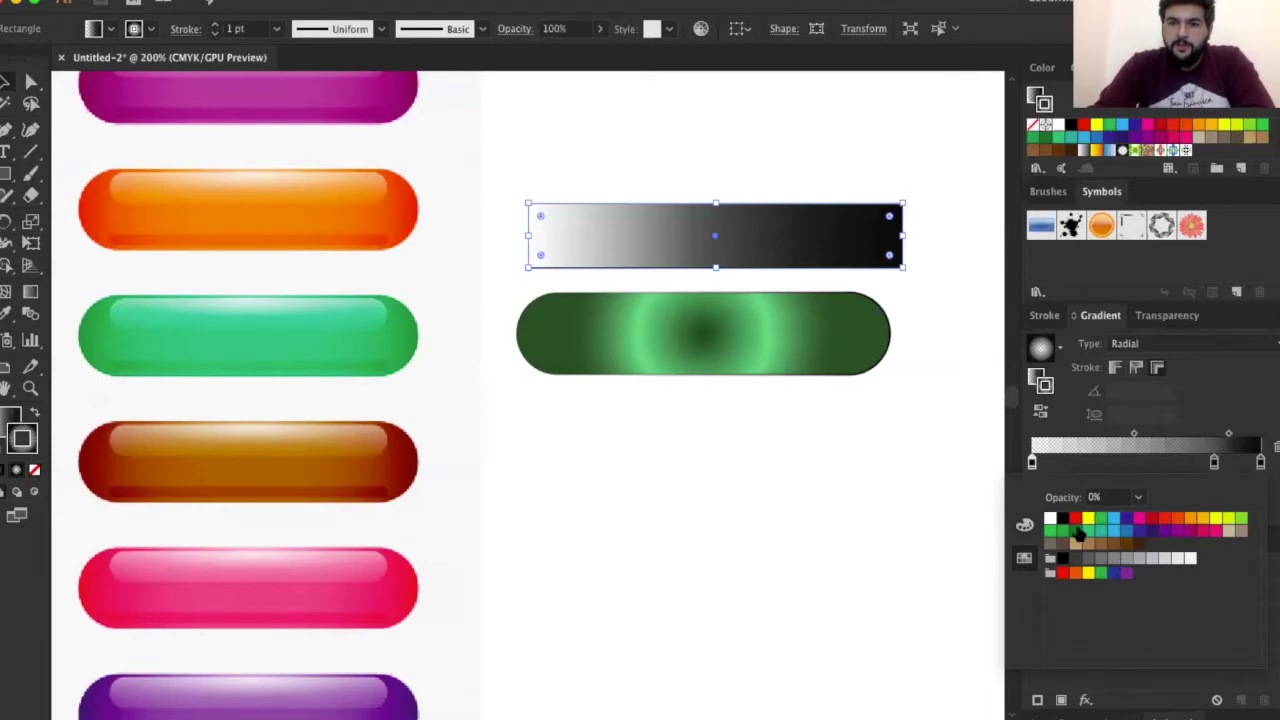
{"action": "left_click", "coordinate": [1040, 445]}
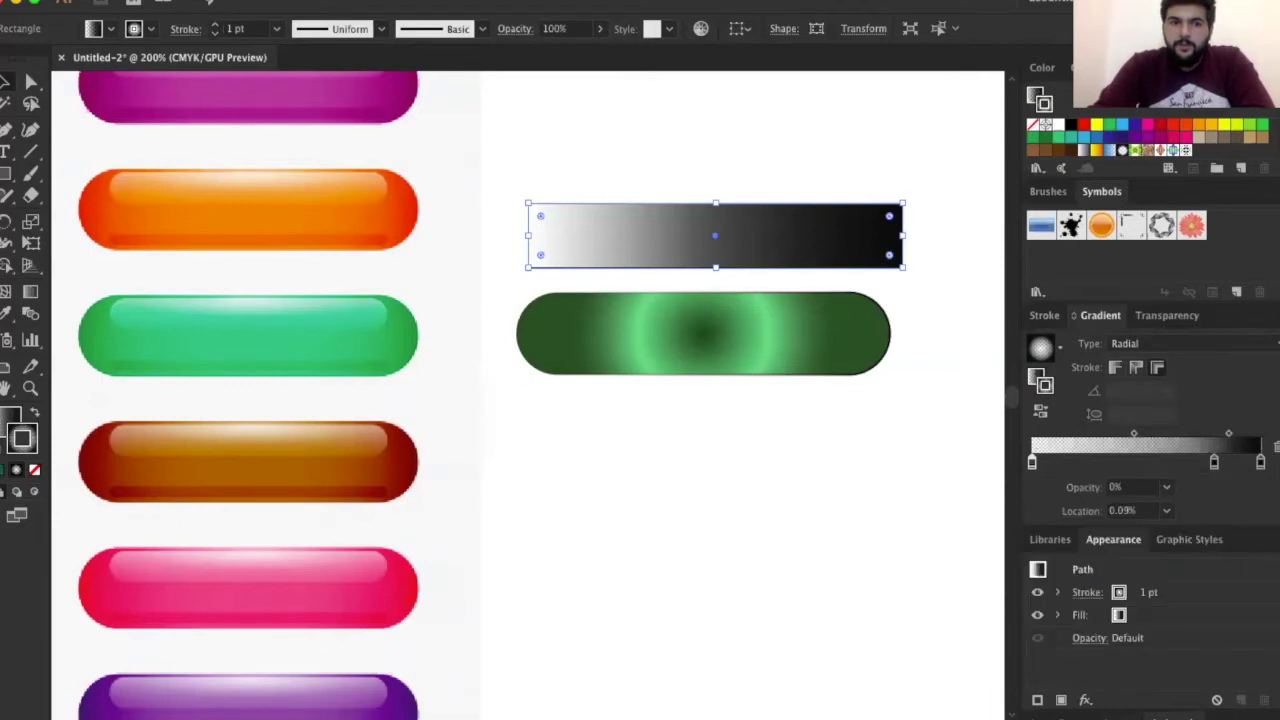
{"action": "left_click", "coordinate": [34, 469]}
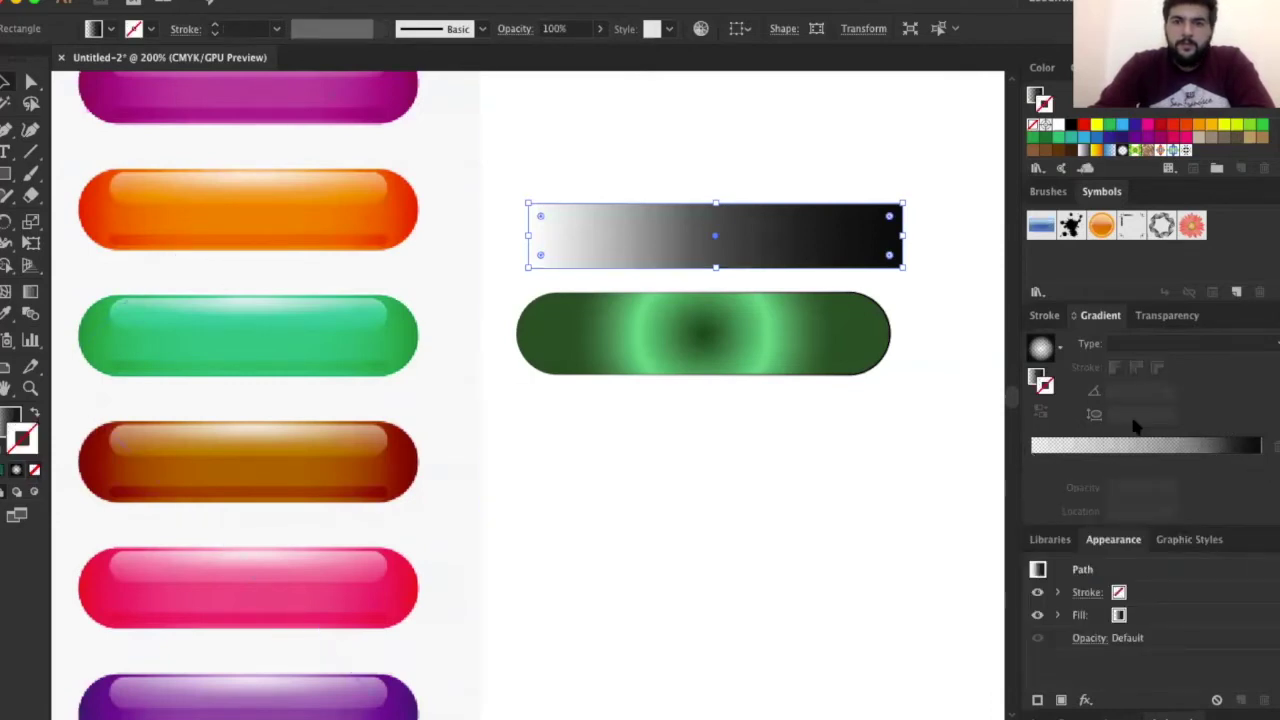
{"action": "left_click", "coordinate": [1068, 450]}
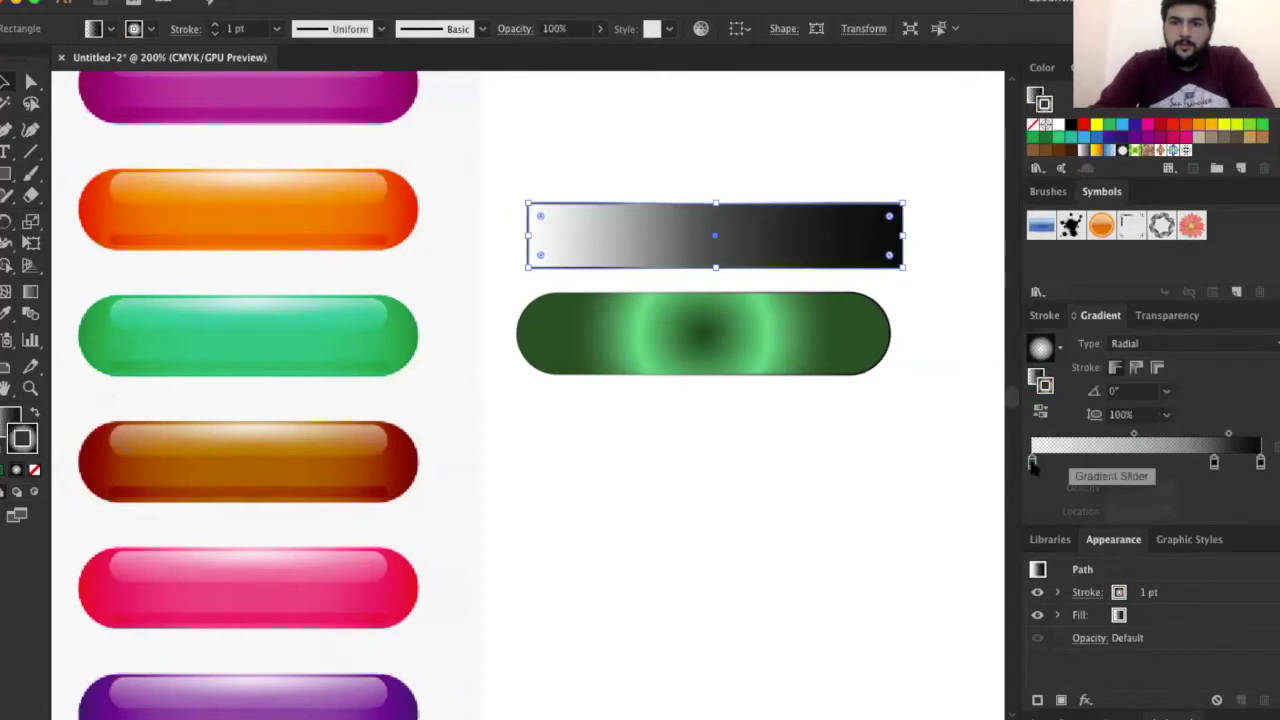
Make the rectangle's gradient linear, transparent stop at the left end, middle stop shifted left
{"action": "left_click", "coordinate": [1145, 463]}
{"action": "left_click_drag", "start_coordinate": [1148, 468], "coordinate": [976, 450]}
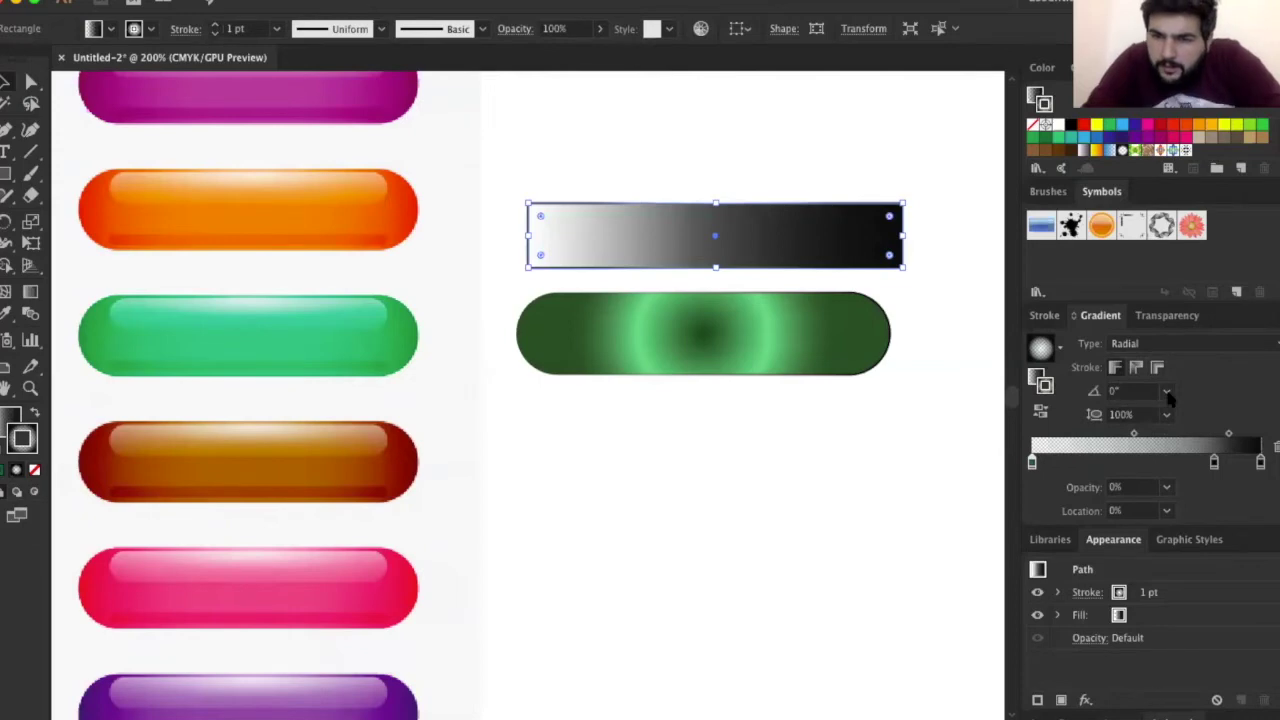
{"action": "left_click", "coordinate": [1152, 344]}
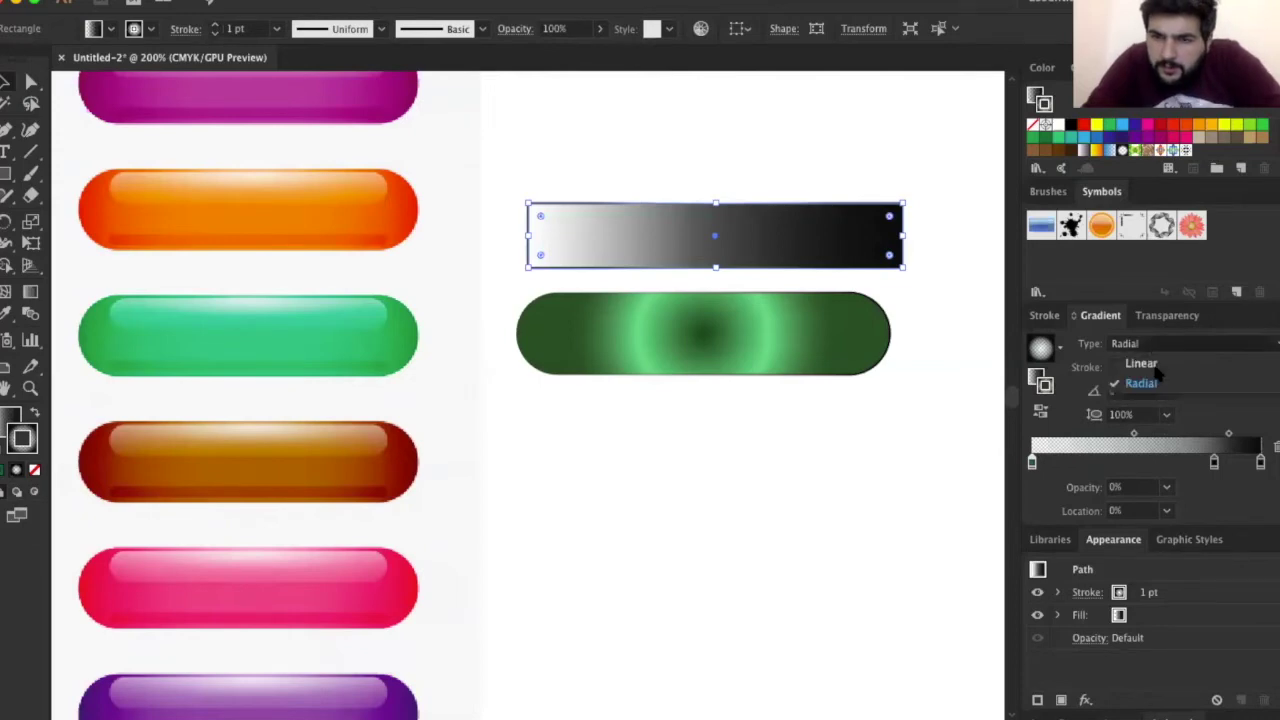
{"action": "left_click", "coordinate": [1150, 365]}
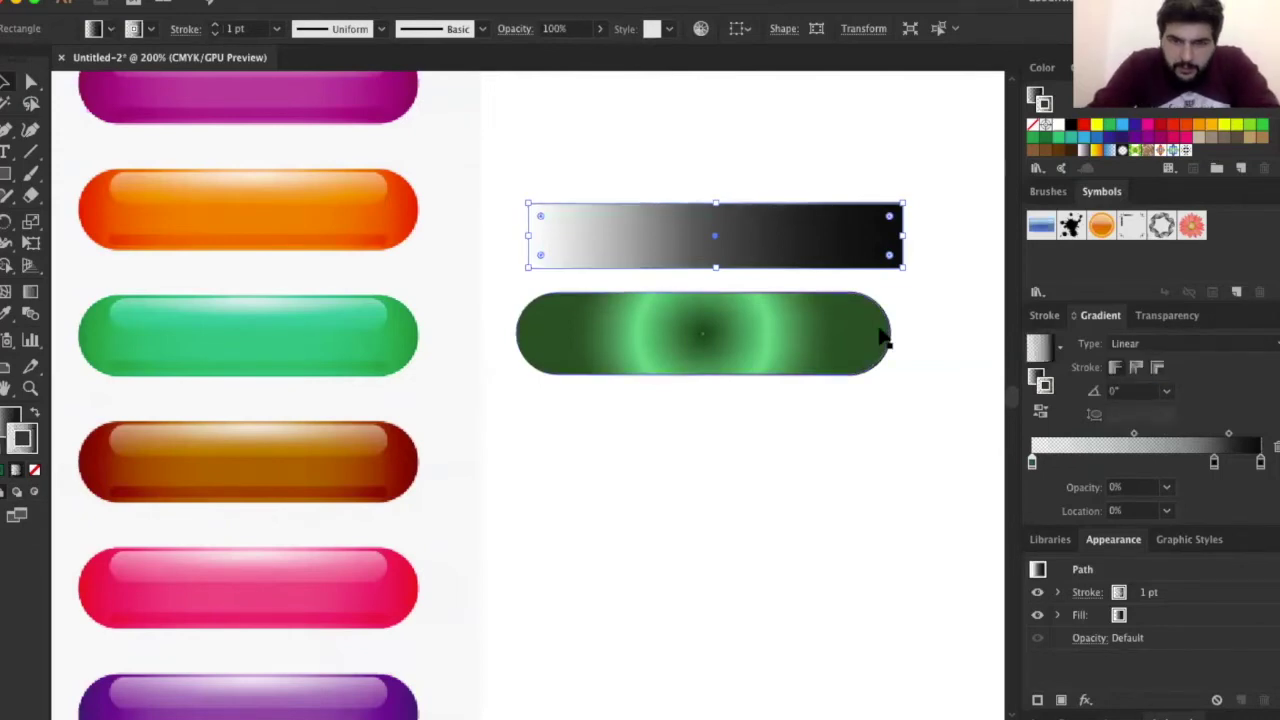
{"action": "key", "text": "ctrl+z"}
{"action": "key", "text": "ctrl+shift+z"}
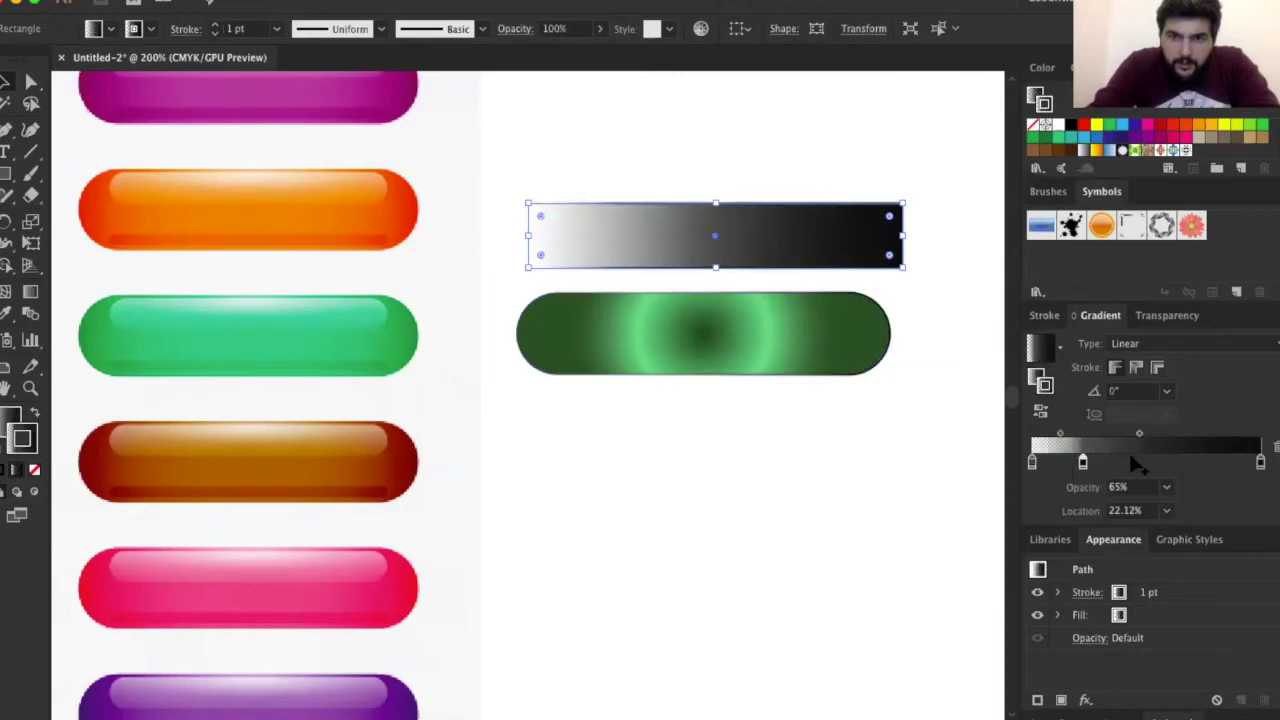
{"action": "left_click_drag", "start_coordinate": [1212, 462], "coordinate": [1088, 462]}
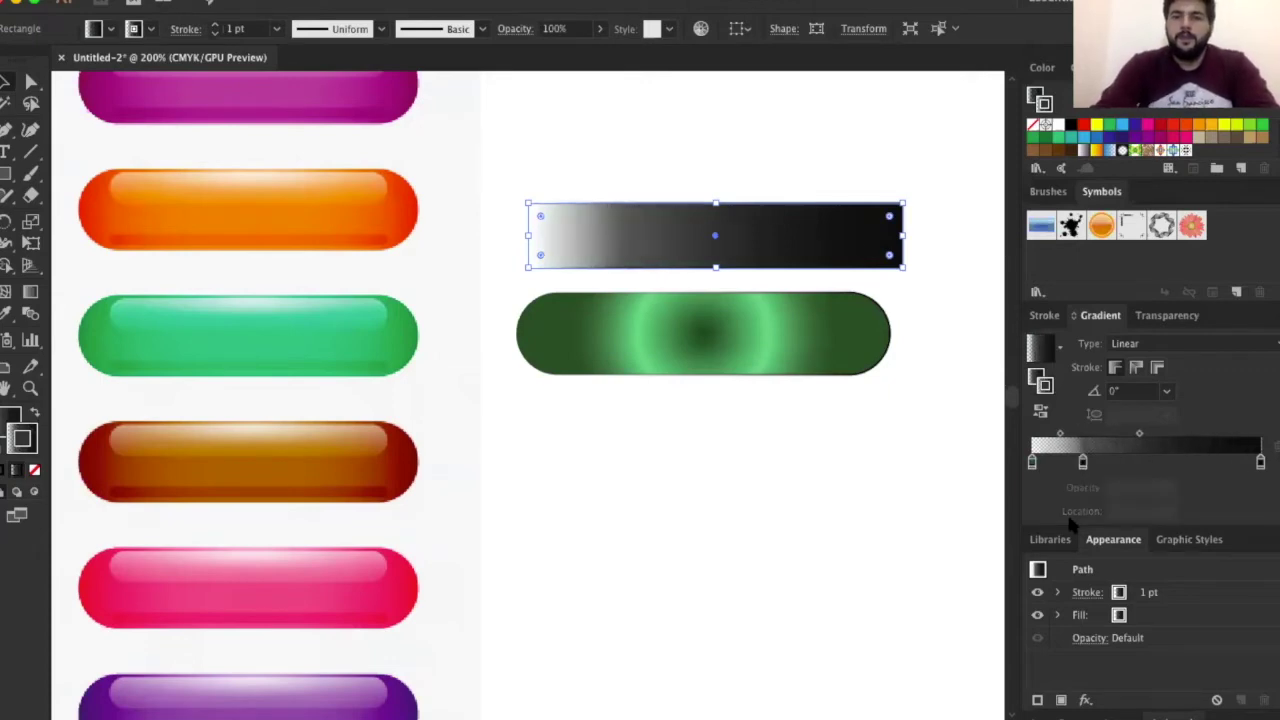
{"action": "left_click", "coordinate": [800, 192]}
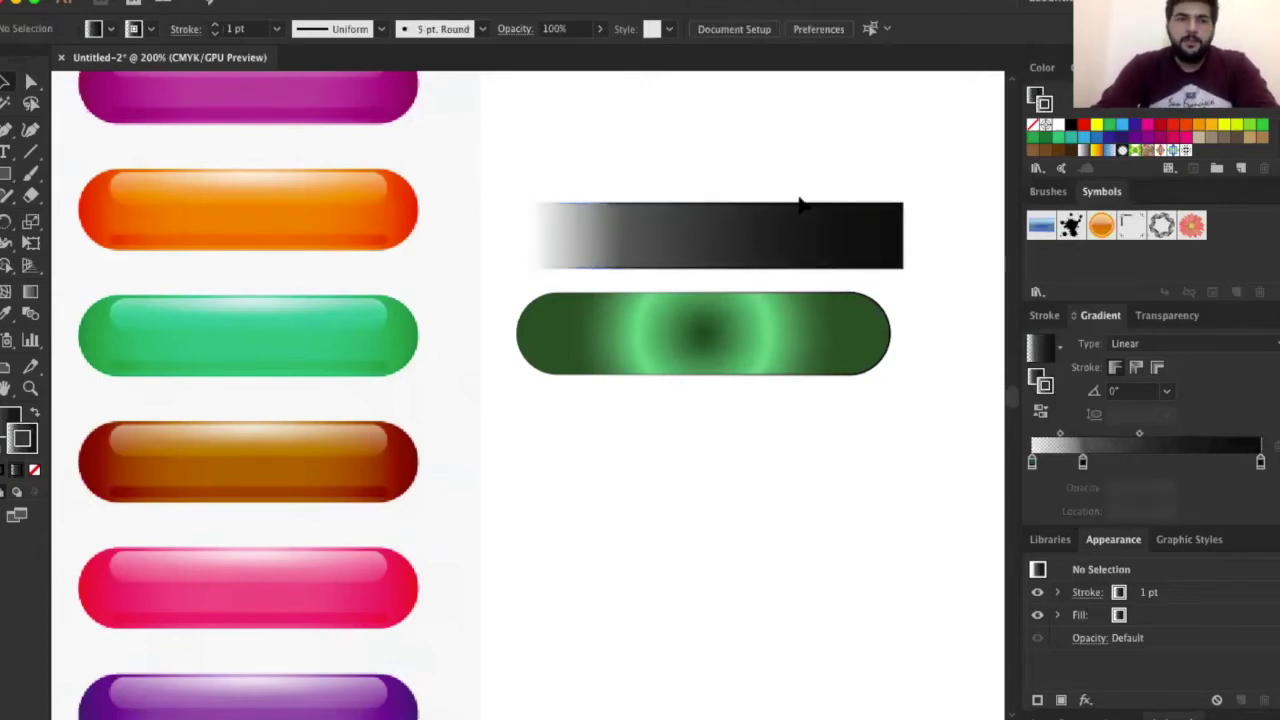
{"action": "left_click", "coordinate": [697, 350]}
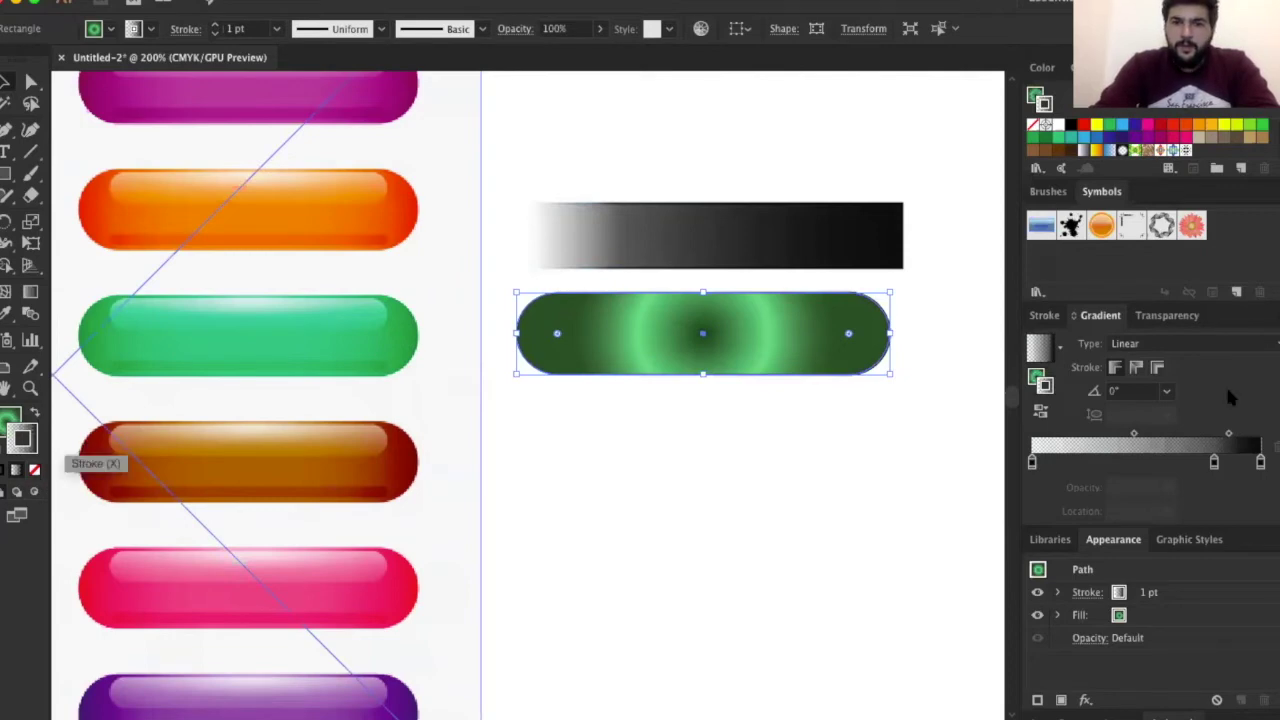
Colour the pill's right gradient stop green
{"action": "left_click", "coordinate": [1158, 345]}
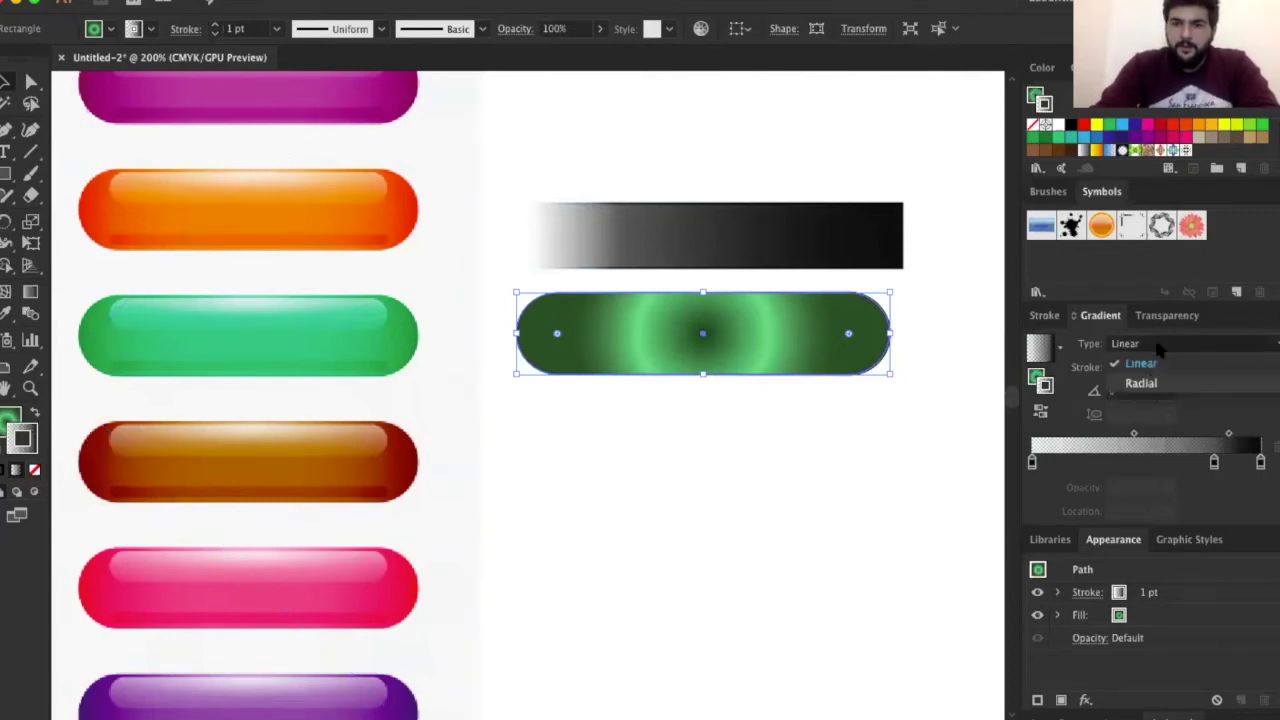
{"action": "left_click", "coordinate": [868, 376]}
{"action": "key", "text": "shift+x"}
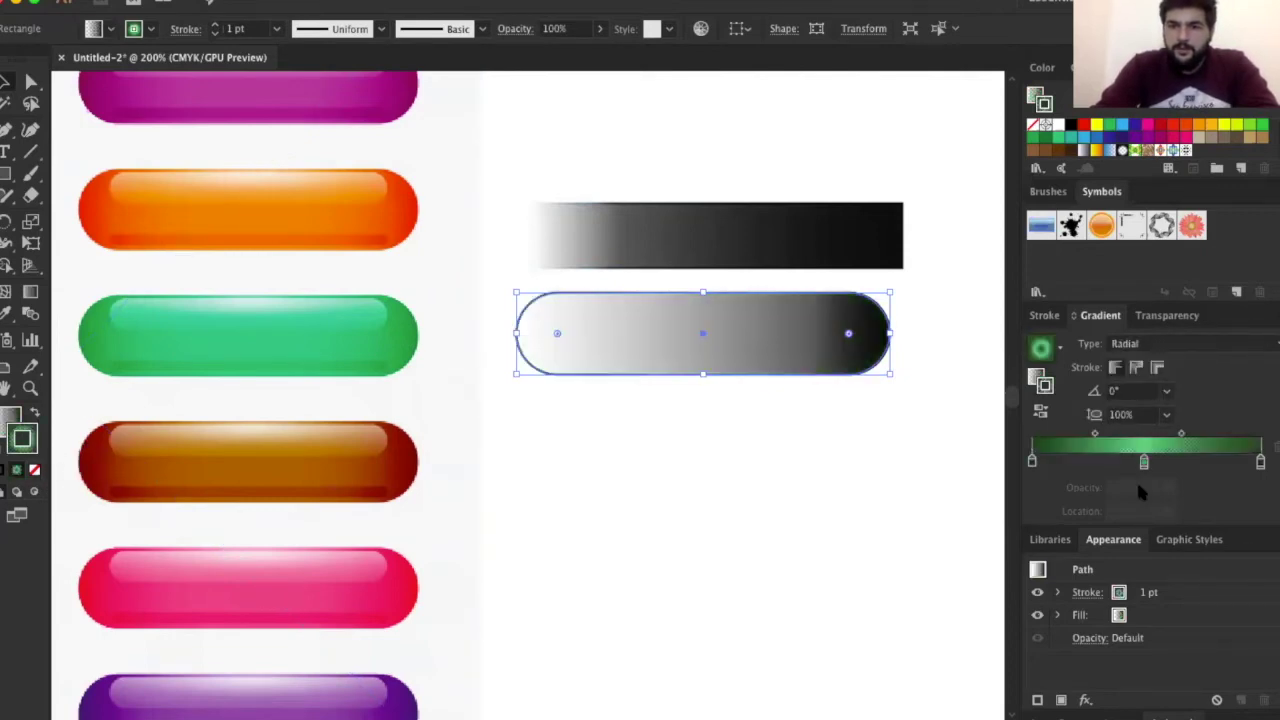
{"action": "key", "text": "shift+x"}
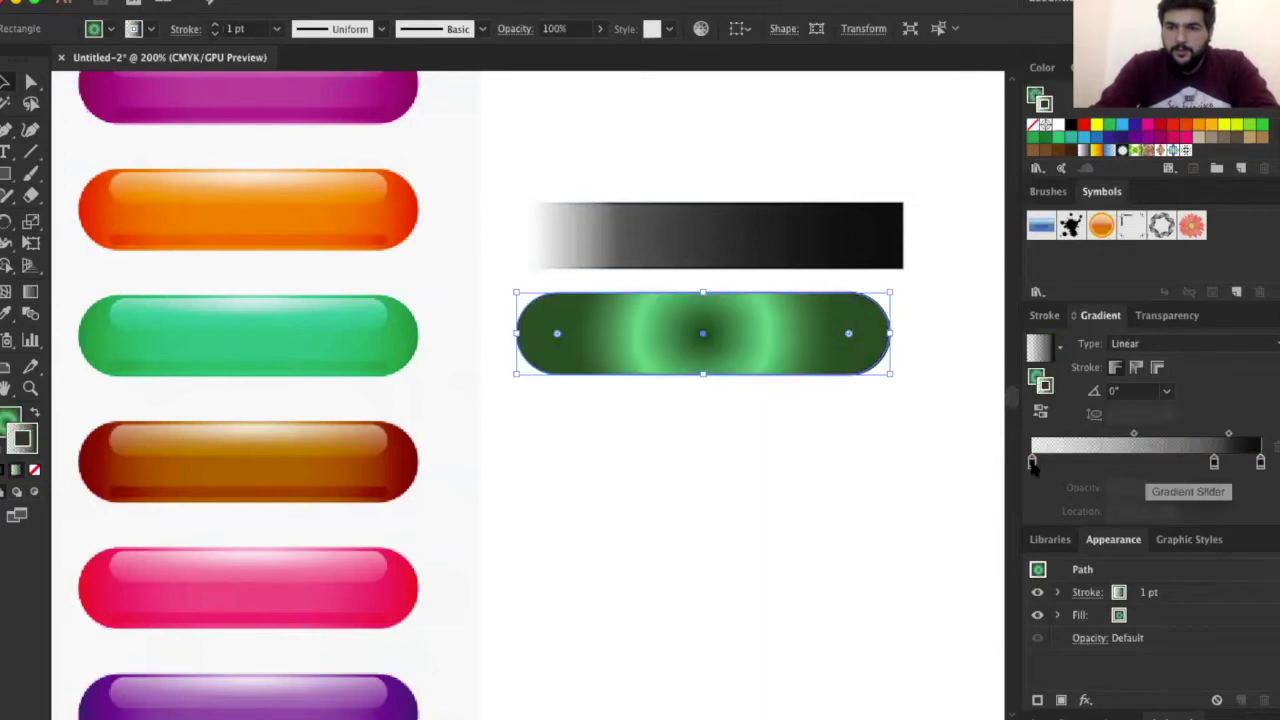
{"action": "left_click", "coordinate": [1214, 465]}
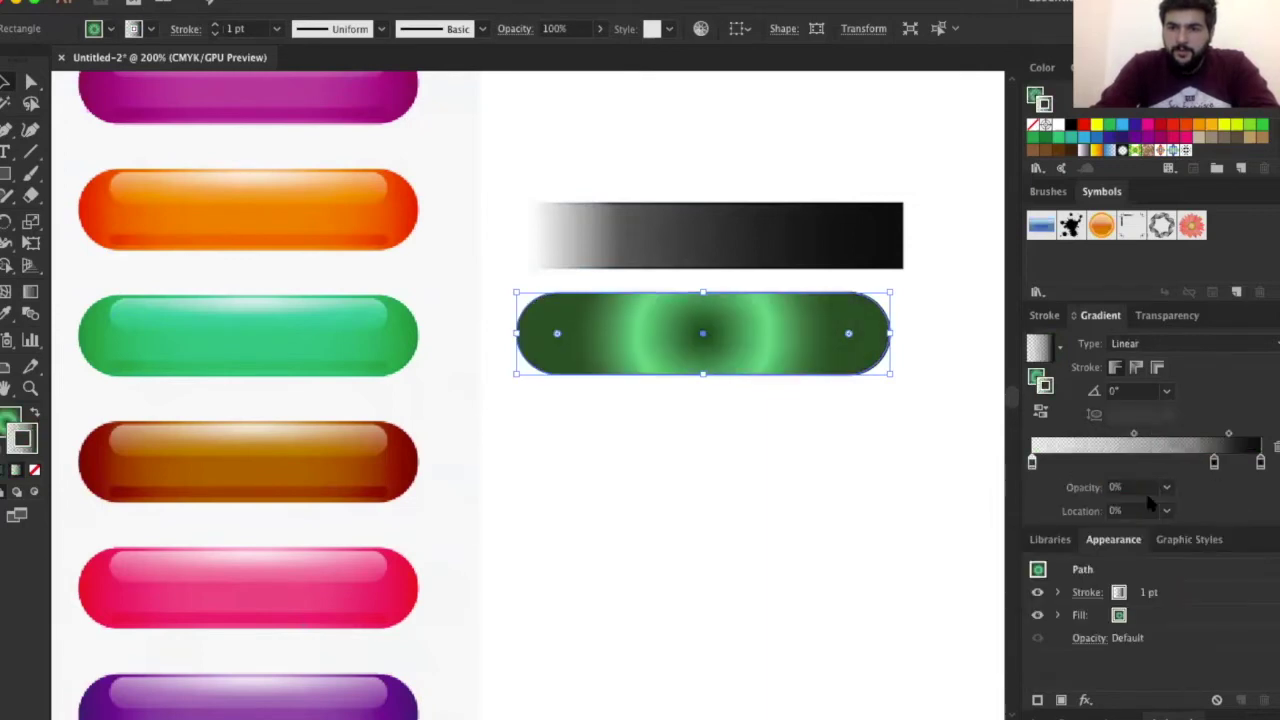
{"action": "double_click", "coordinate": [1214, 465]}
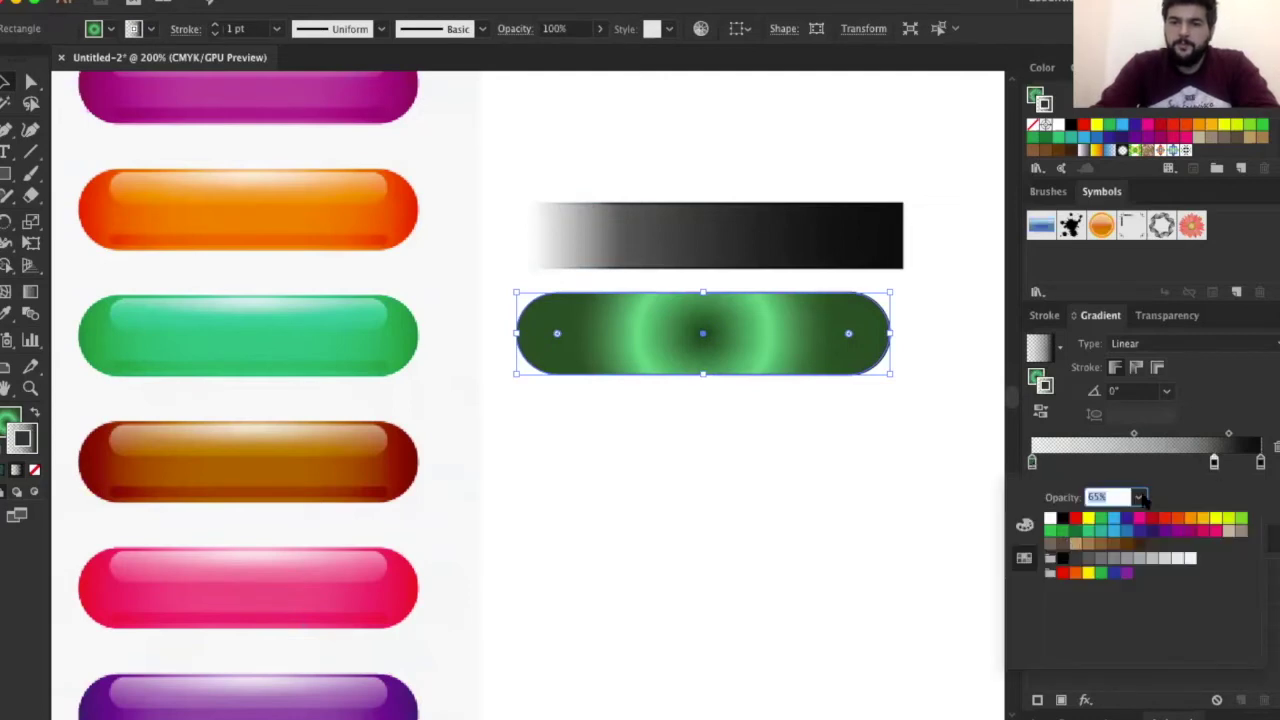
{"action": "left_click", "coordinate": [1261, 465]}
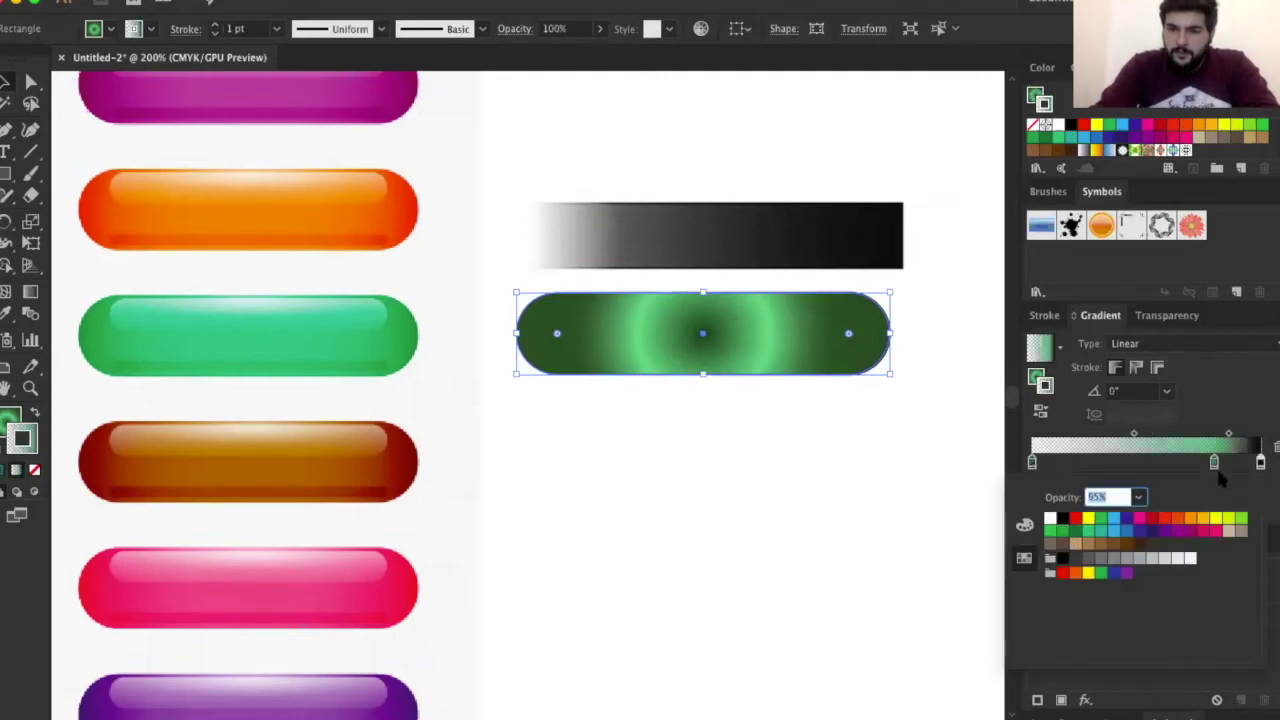
{"action": "left_click", "coordinate": [1075, 530]}
{"action": "type", "text": "XX"}
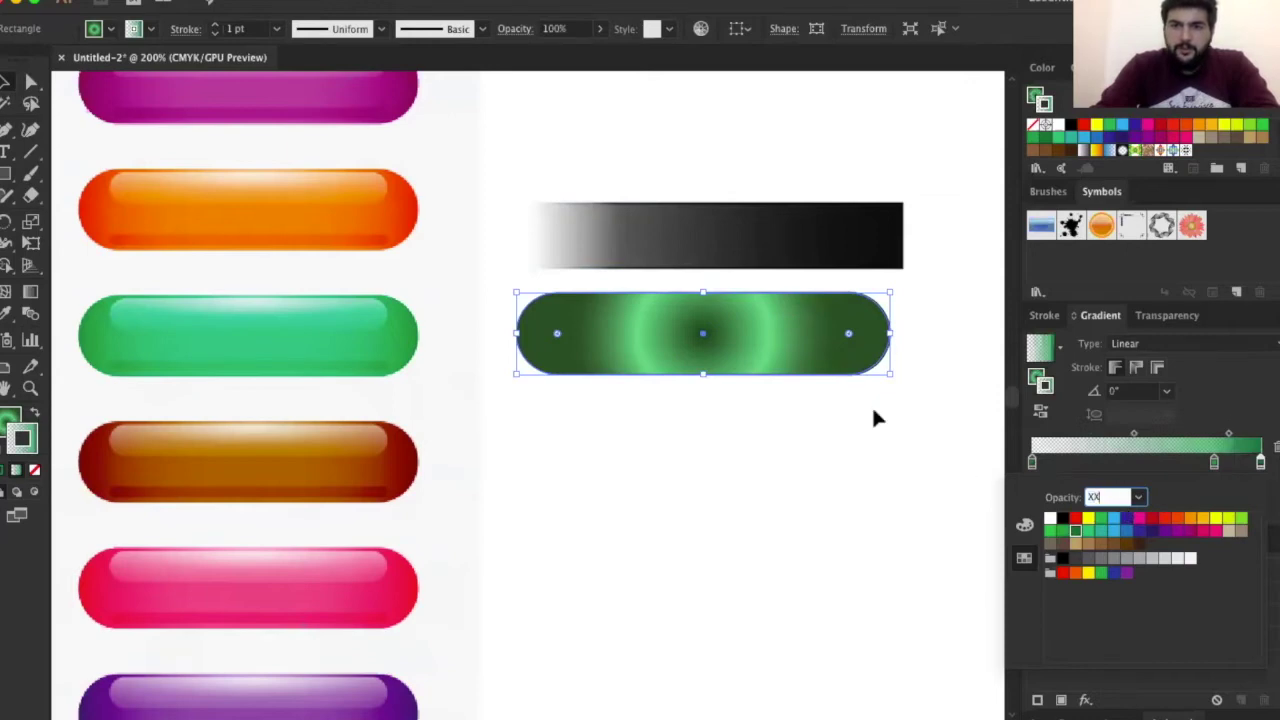
{"action": "left_click", "coordinate": [871, 405]}
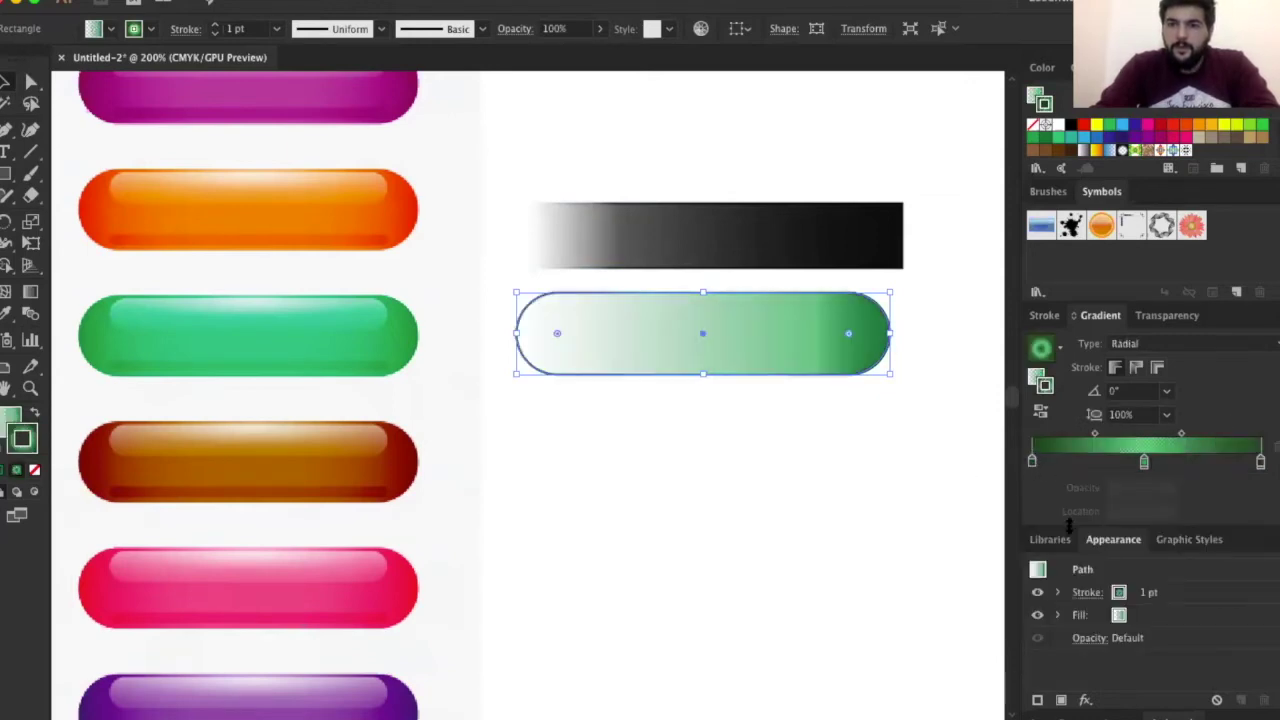
Restore the radial green gradient, nudge the middle stop right, and make the left stop fully opaque
{"action": "left_click", "coordinate": [1032, 461]}
{"action": "left_click", "coordinate": [1143, 464]}
{"action": "left_click", "coordinate": [1166, 487]}
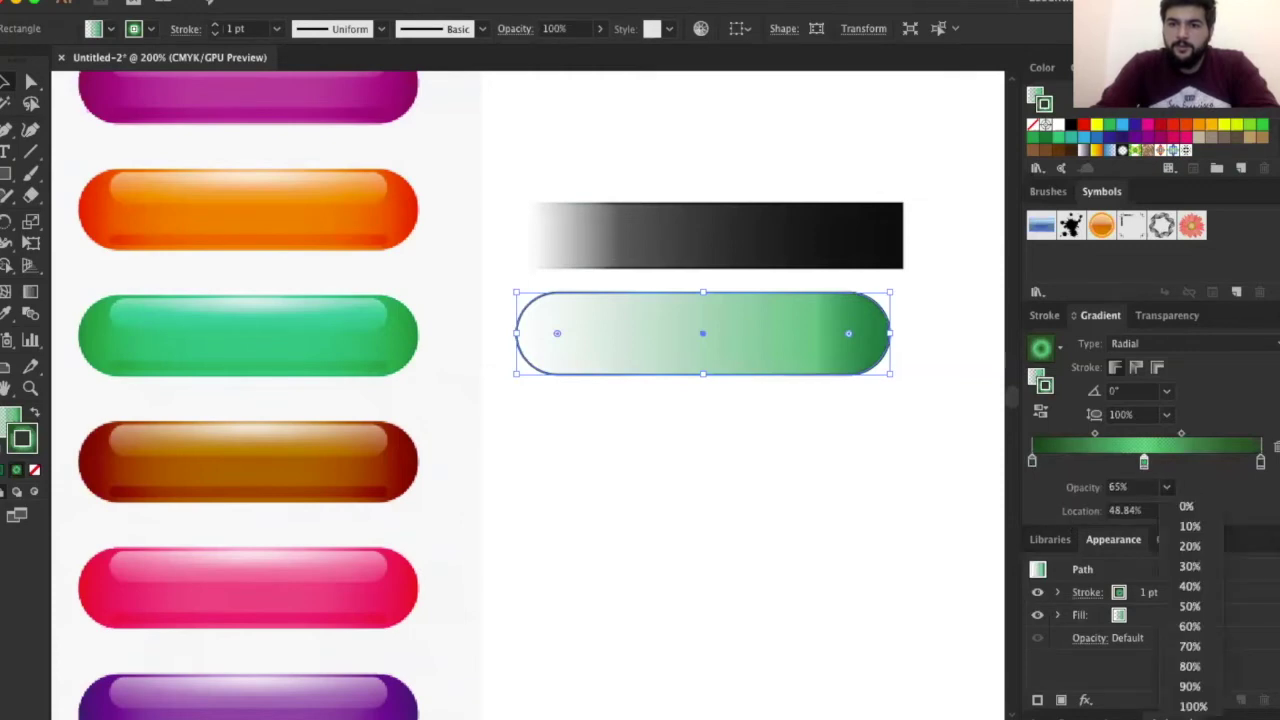
{"action": "left_click", "coordinate": [1261, 463]}
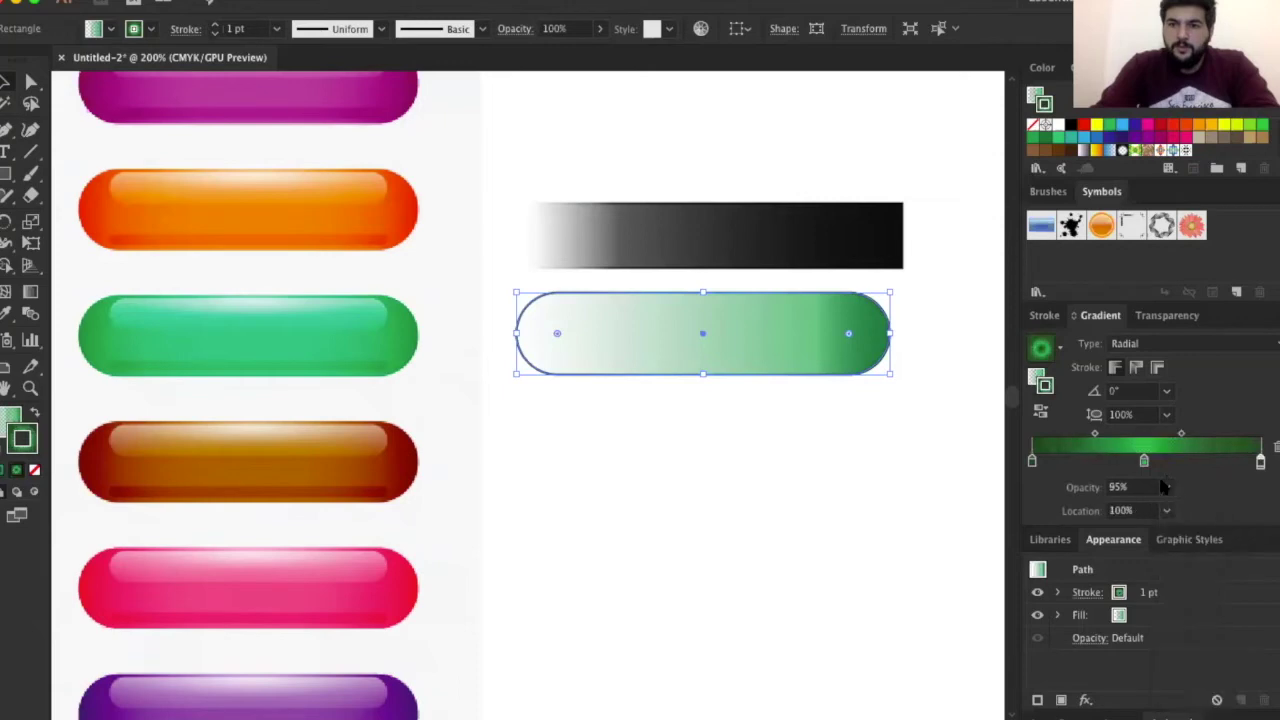
{"action": "left_click", "coordinate": [884, 459]}
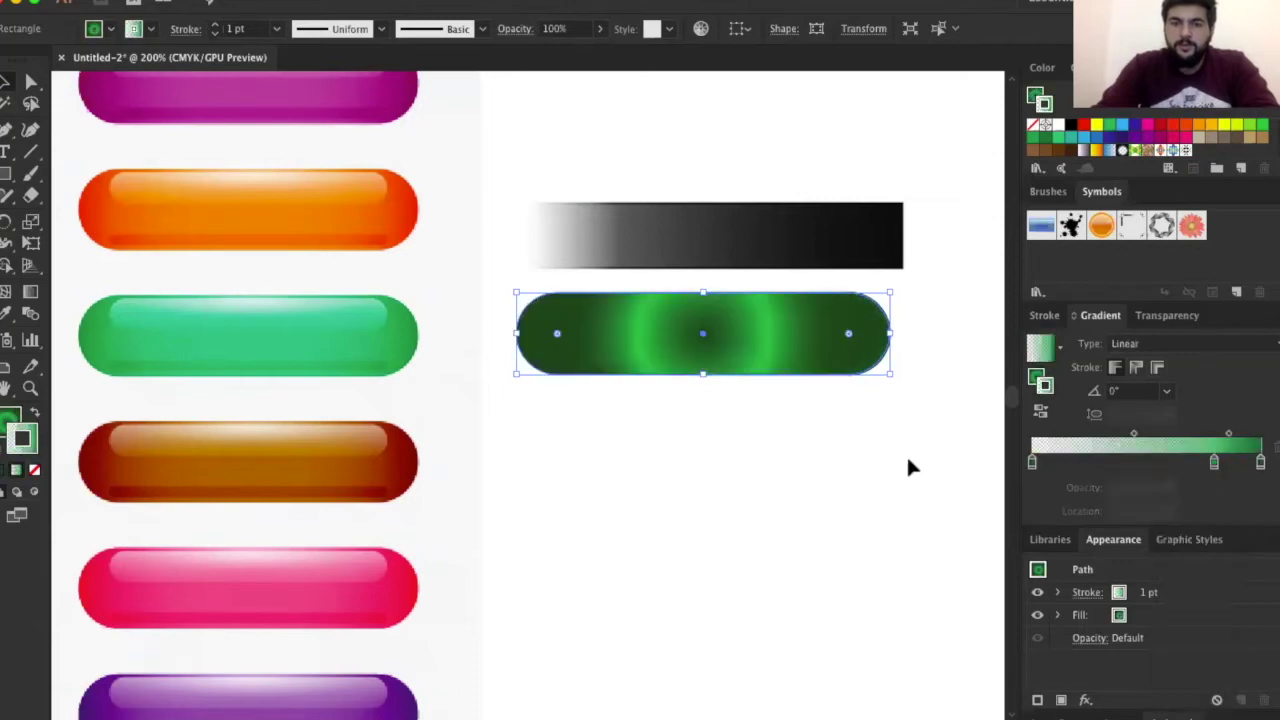
{"action": "key", "text": "ctrl+z"}
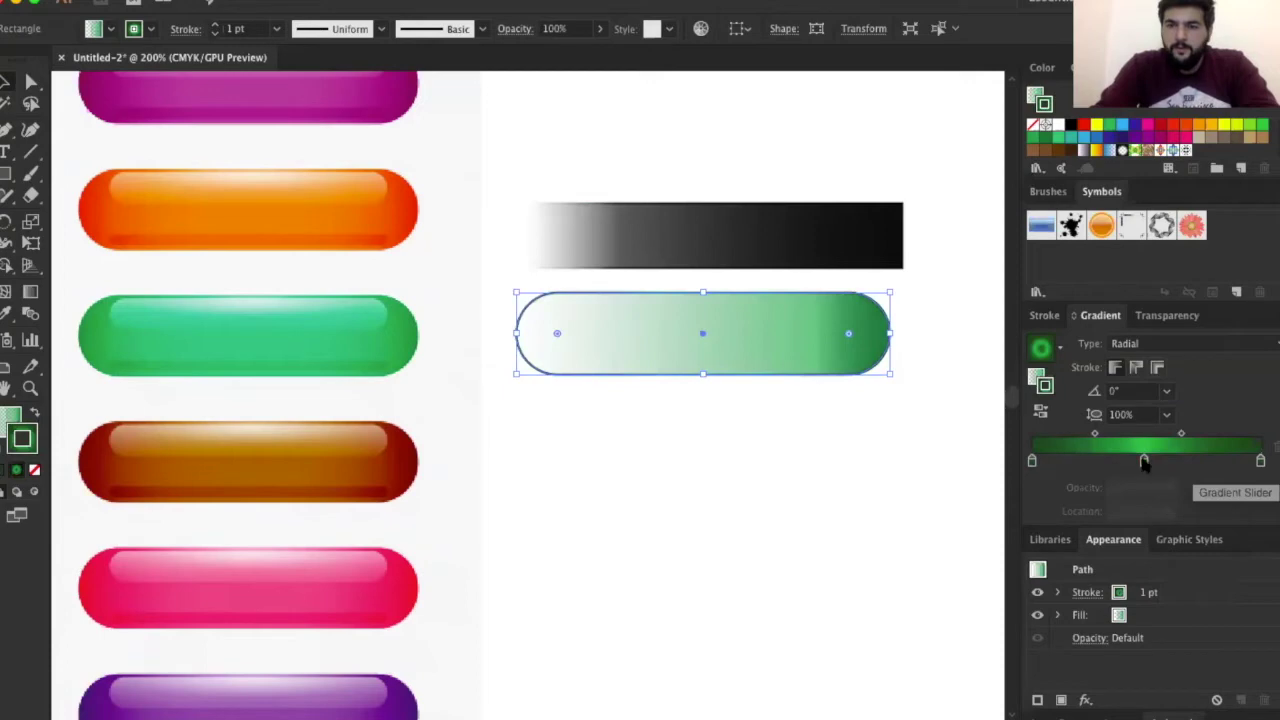
{"action": "left_click_drag", "start_coordinate": [1144, 460], "coordinate": [1148, 460]}
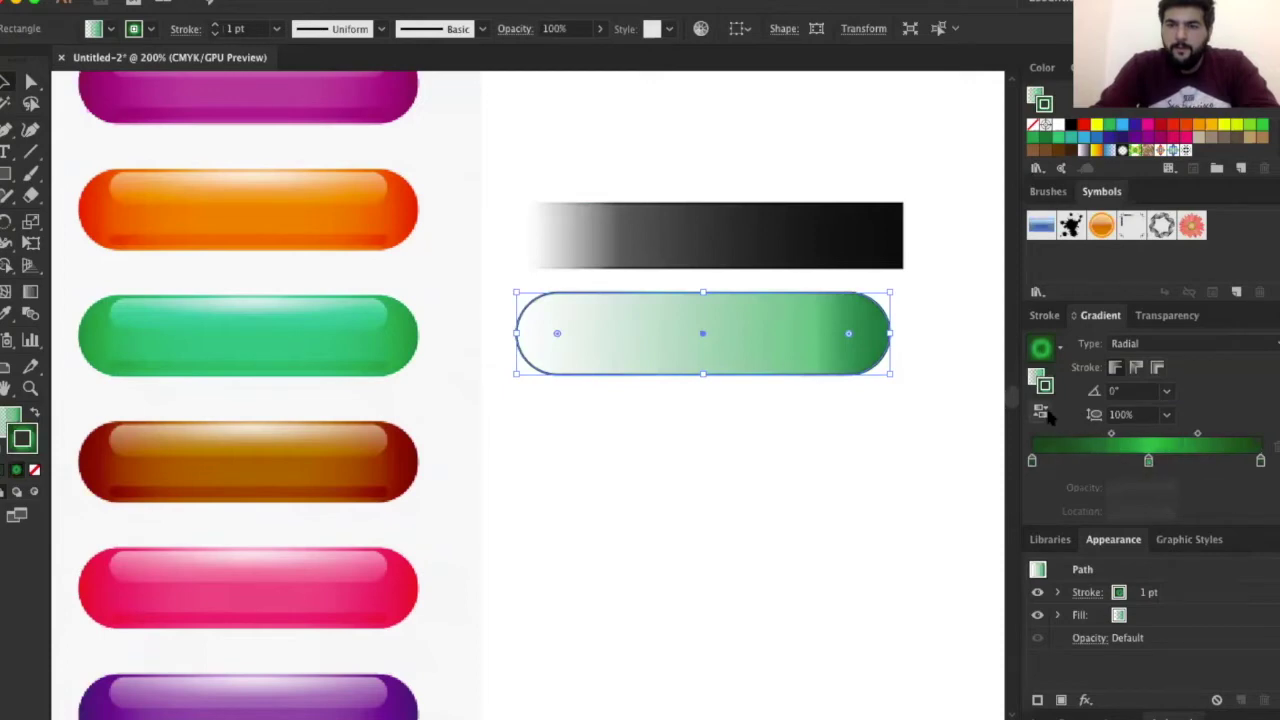
{"action": "left_click", "coordinate": [1166, 488]}
{"action": "left_click", "coordinate": [1200, 690]}
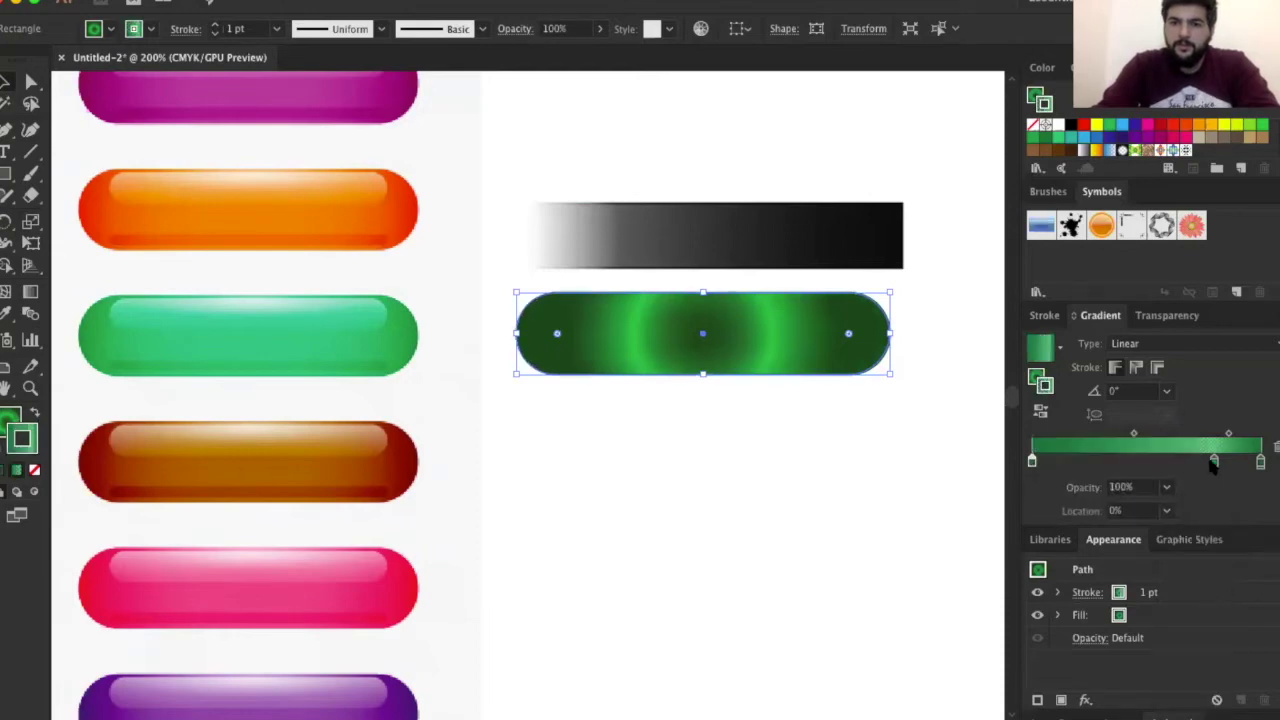
Set the right stop to 100% opacity and the stop location to 50%
{"action": "left_click", "coordinate": [1214, 461]}
{"action": "left_click", "coordinate": [1166, 487]}
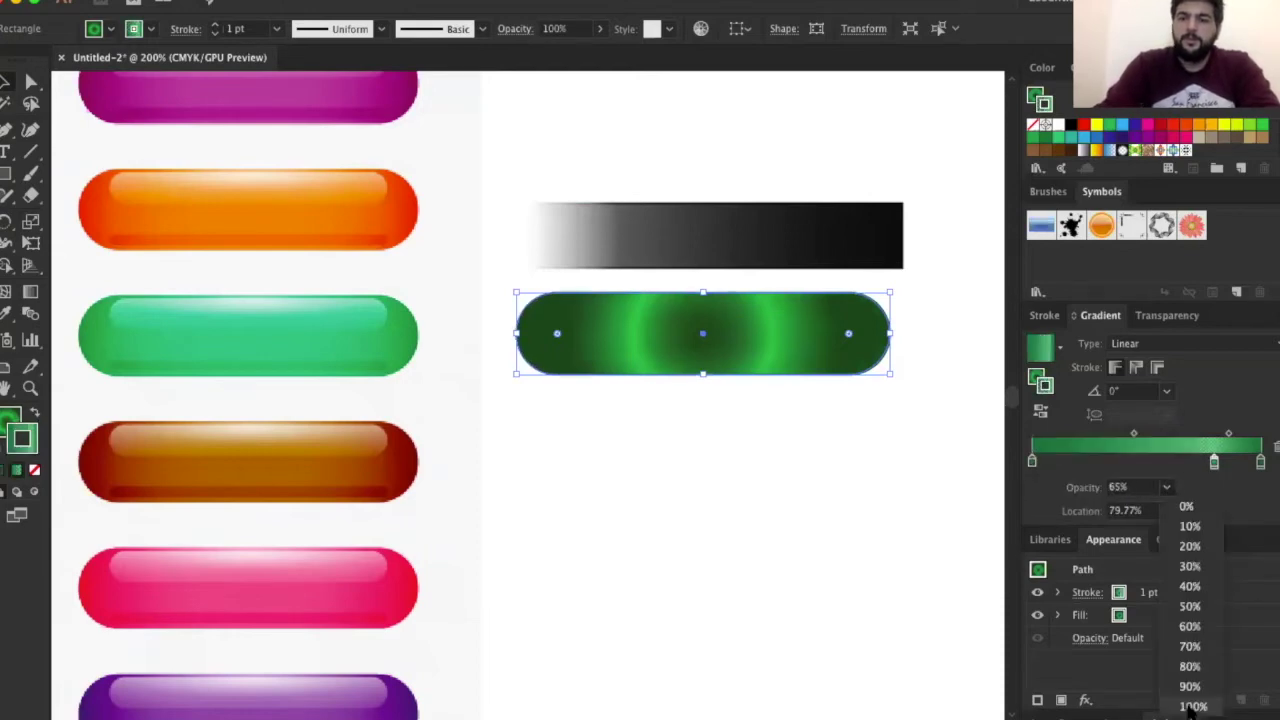
{"action": "left_click", "coordinate": [1246, 521]}
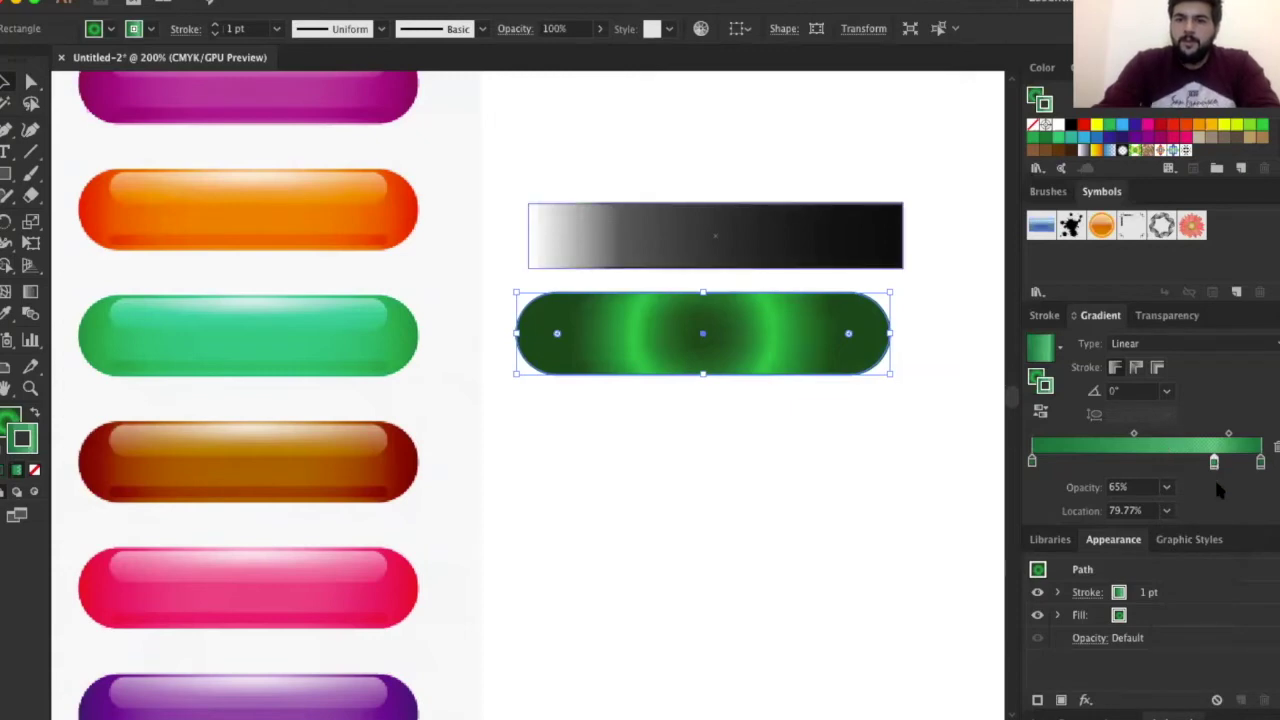
{"action": "left_click", "coordinate": [1166, 487]}
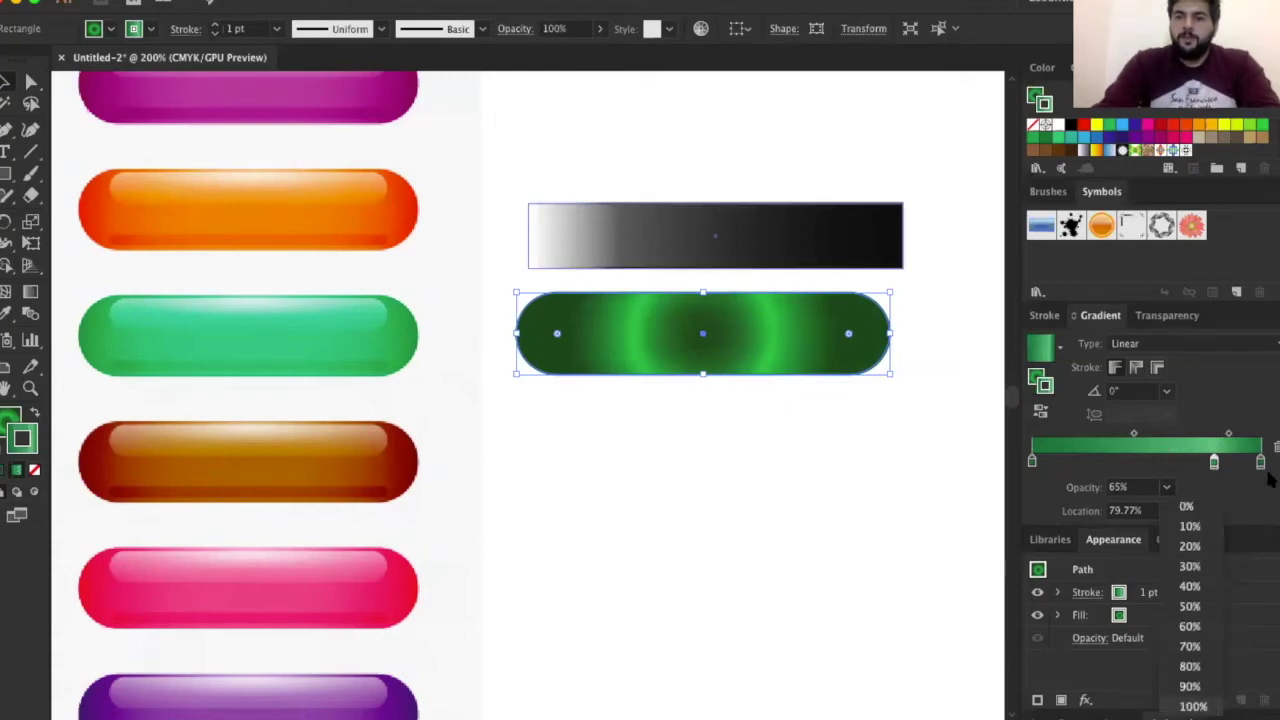
{"action": "left_click", "coordinate": [1260, 461]}
{"action": "left_click", "coordinate": [1166, 510]}
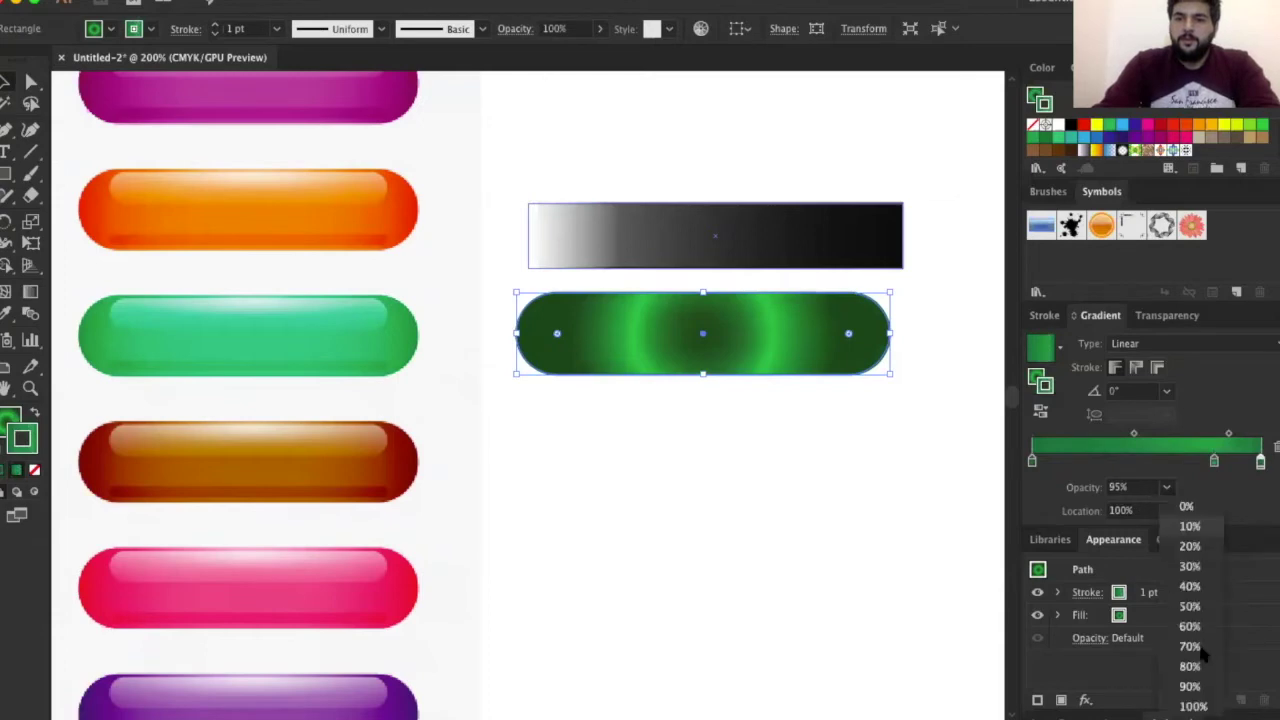
{"action": "left_click", "coordinate": [1192, 706]}
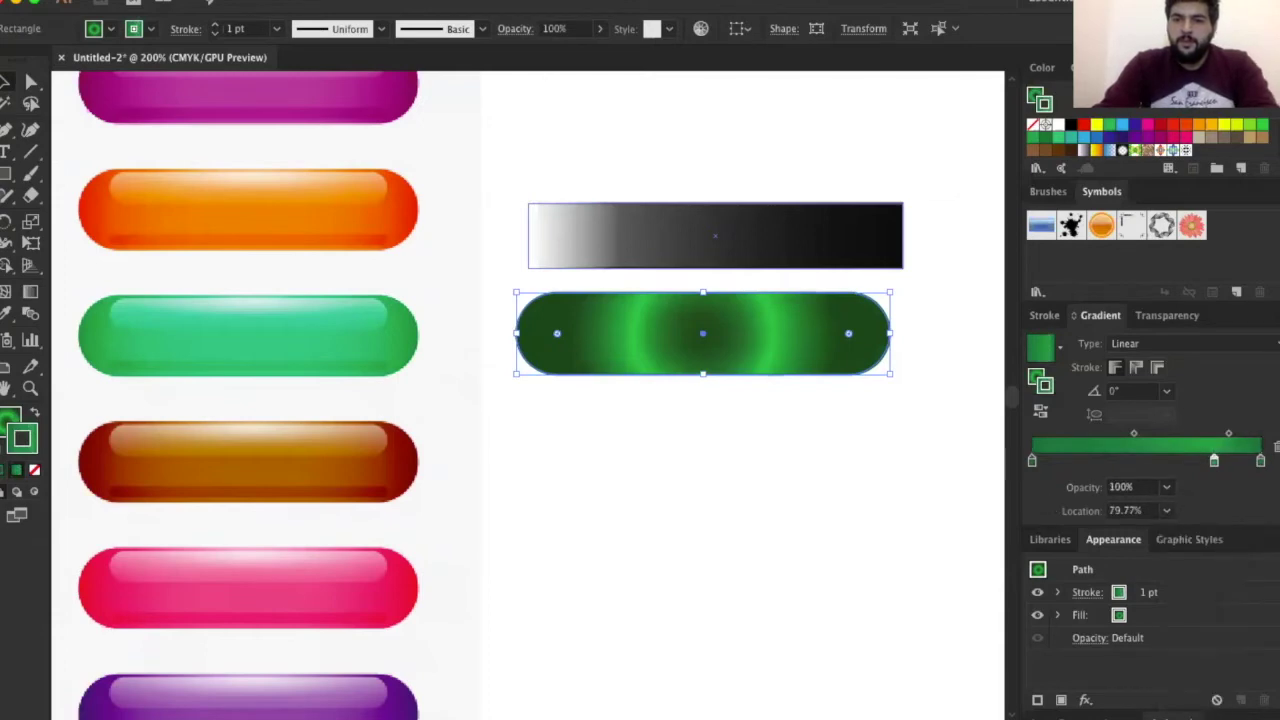
{"action": "type", "text": "50"}
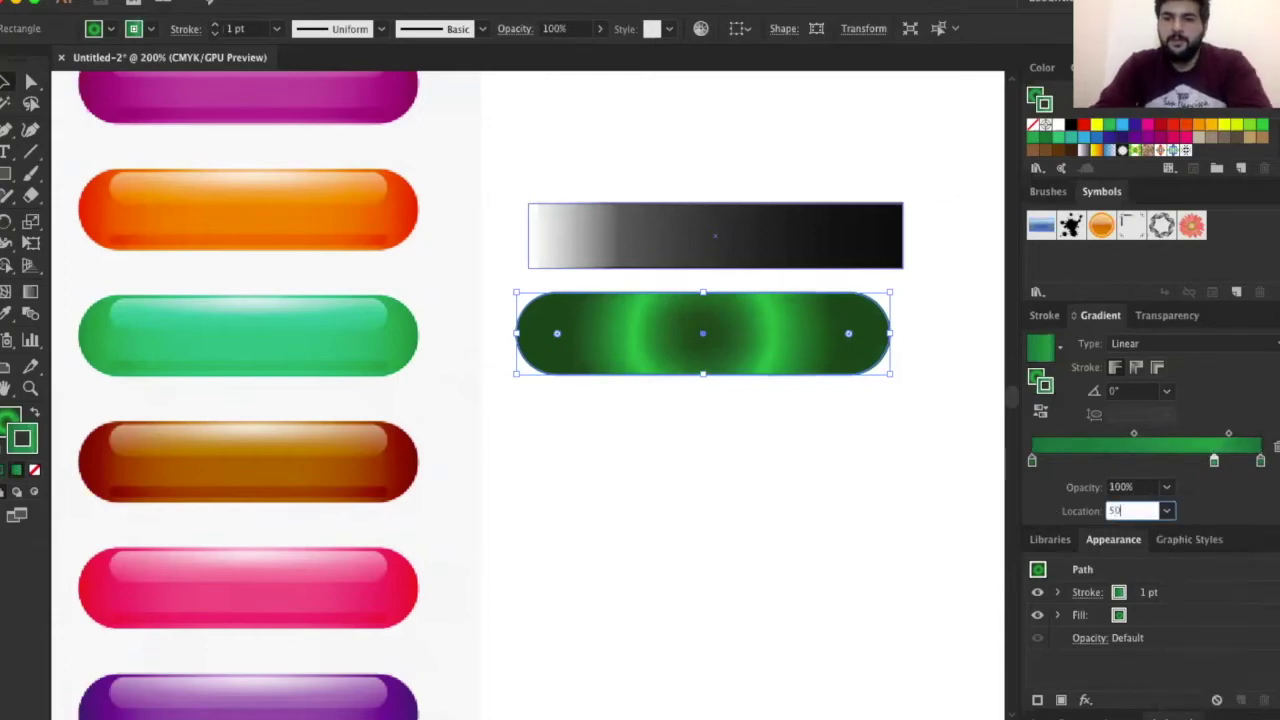
{"action": "key", "text": "Return"}
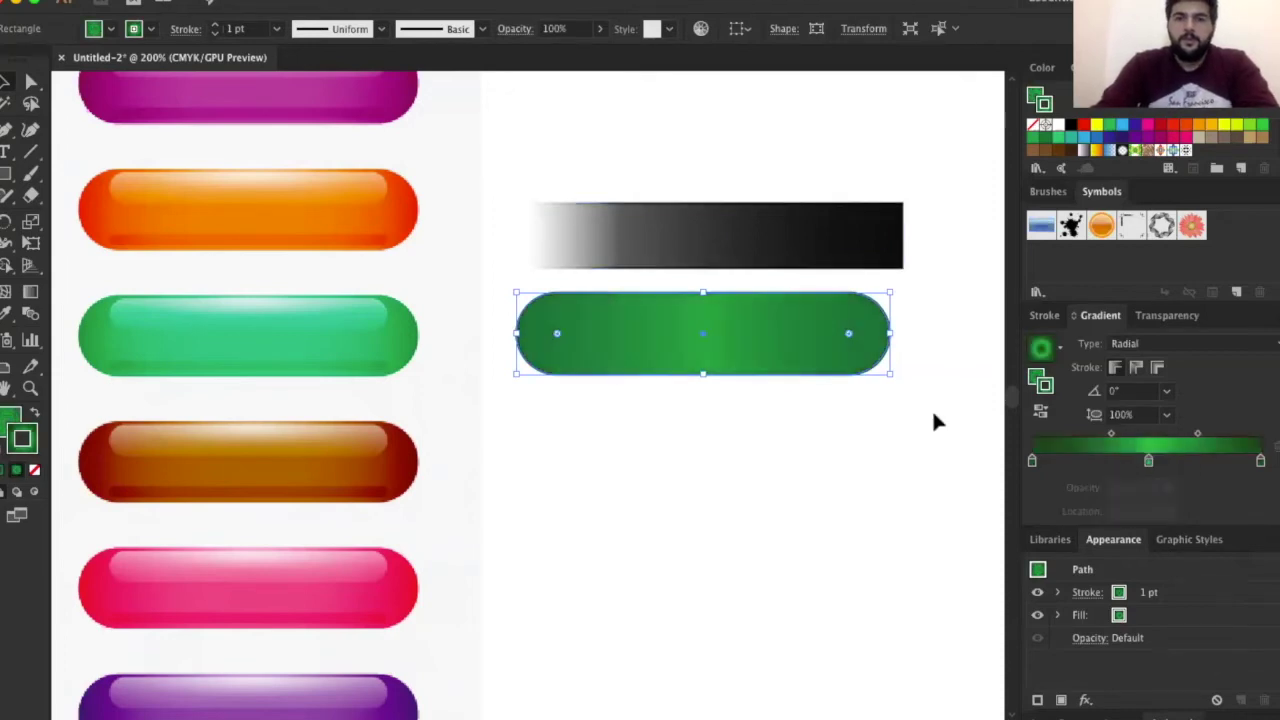
Set the green pill's stroke to None, then select the black gradient bar and the pill
{"action": "left_click", "coordinate": [865, 392]}
{"action": "left_click", "coordinate": [806, 323]}
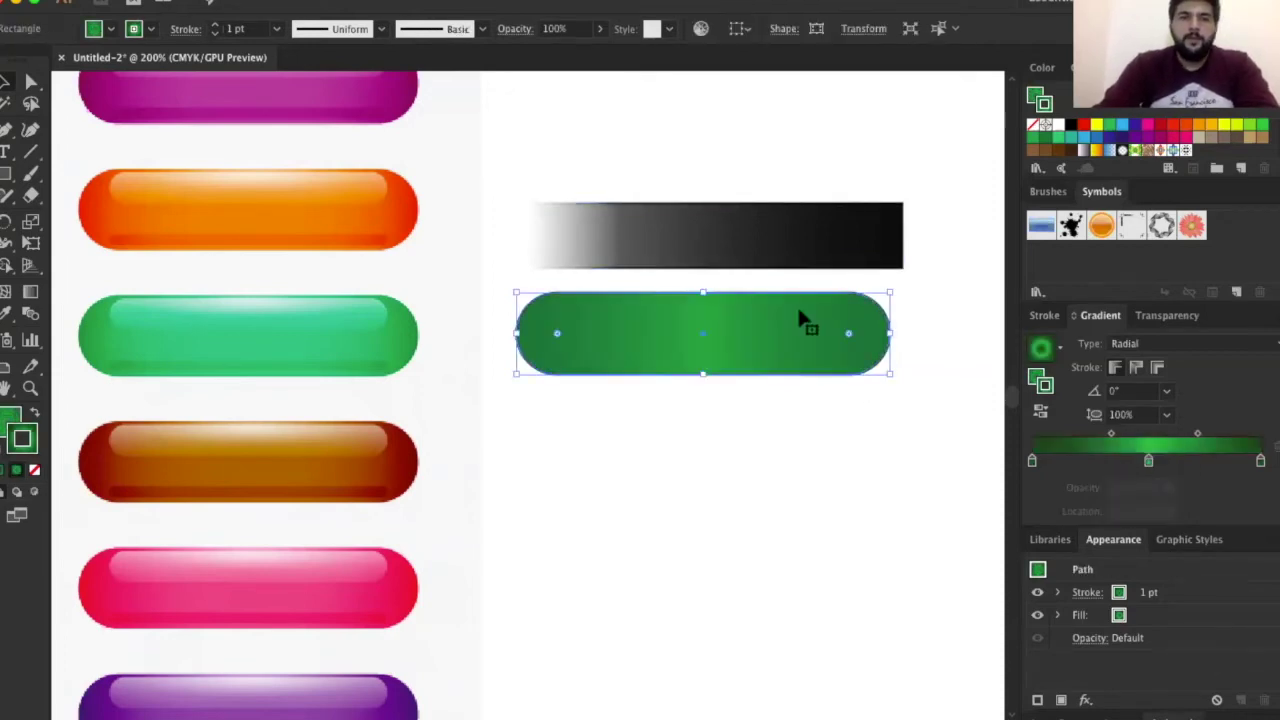
{"action": "left_click", "coordinate": [150, 29]}
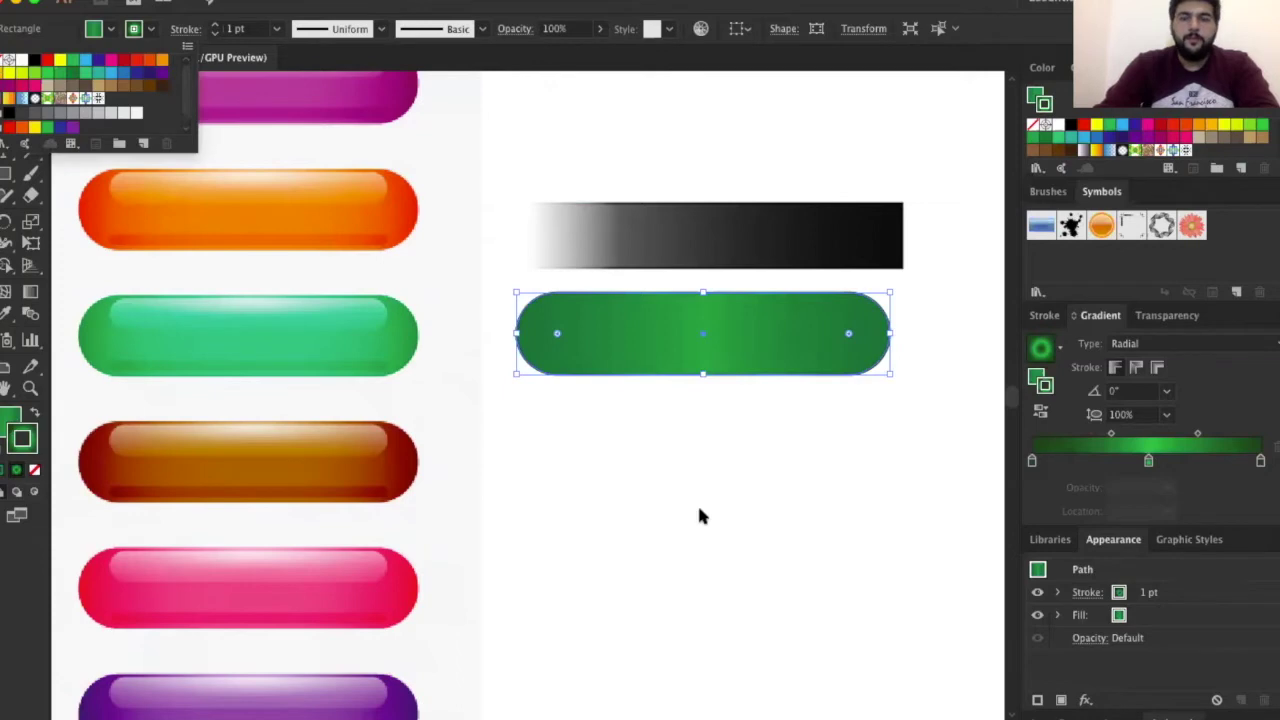
{"action": "left_click", "coordinate": [8, 60]}
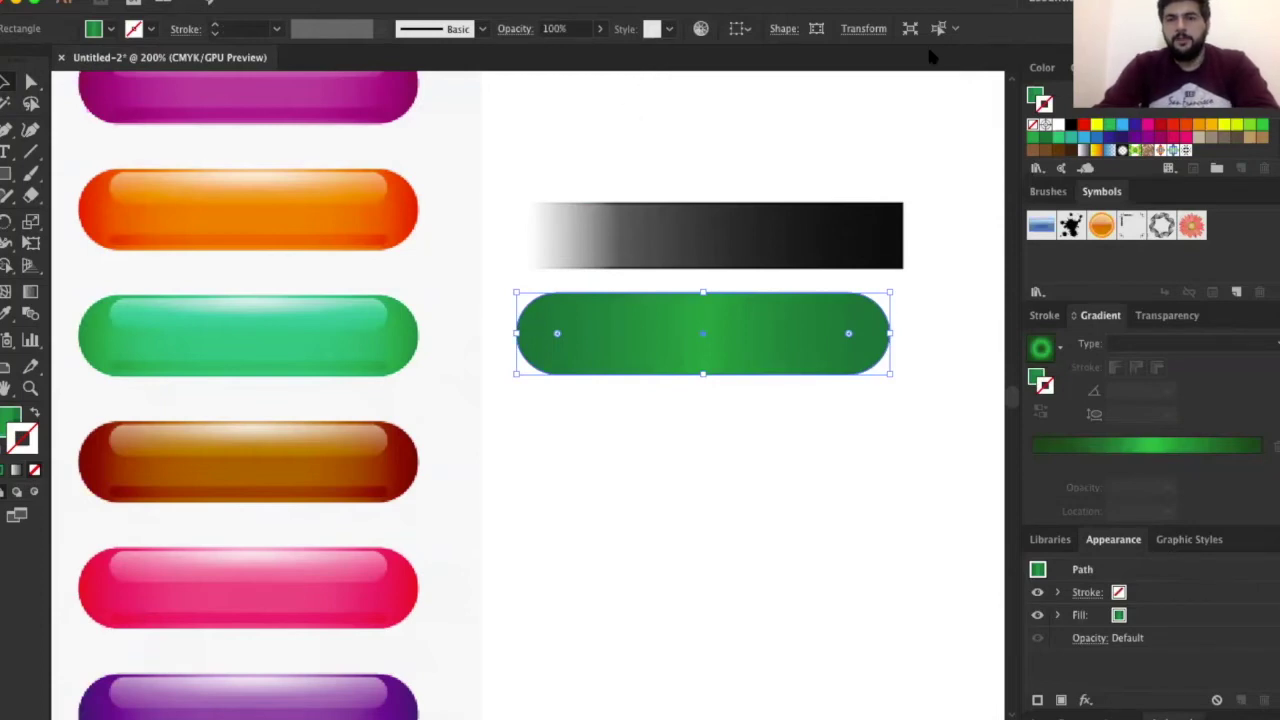
{"action": "left_click", "coordinate": [773, 240]}
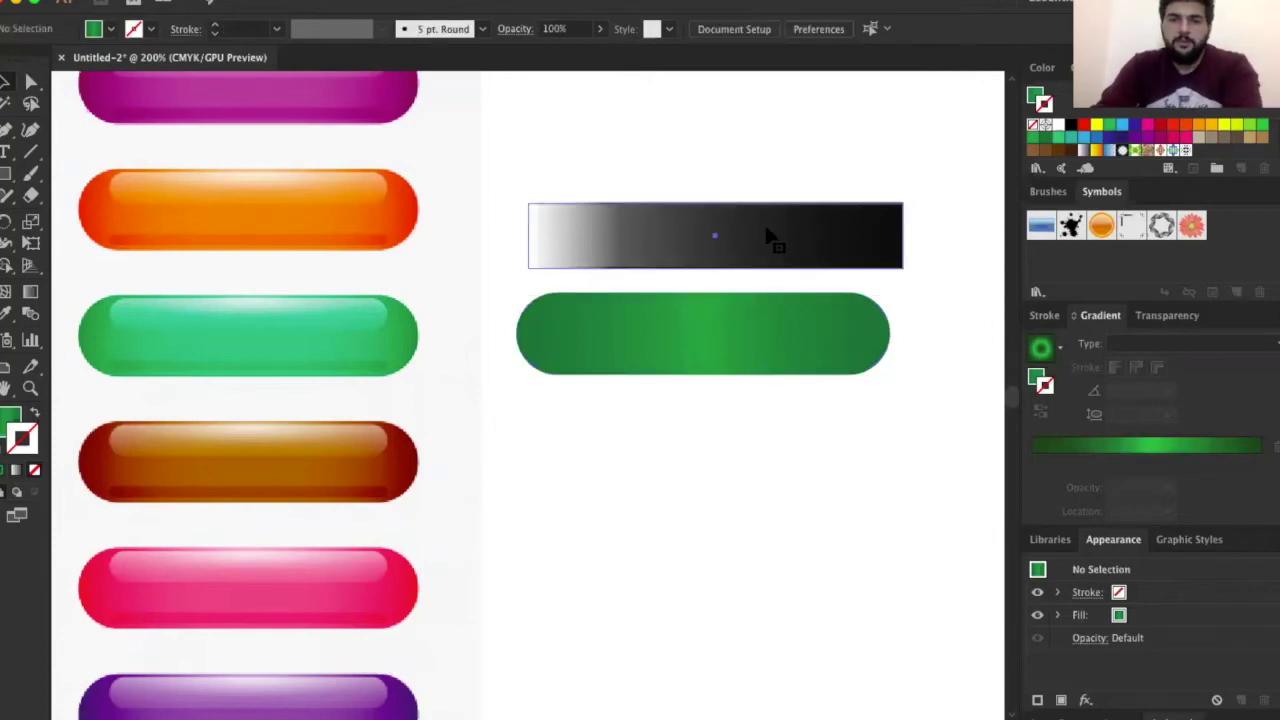
{"action": "left_click", "coordinate": [770, 340]}
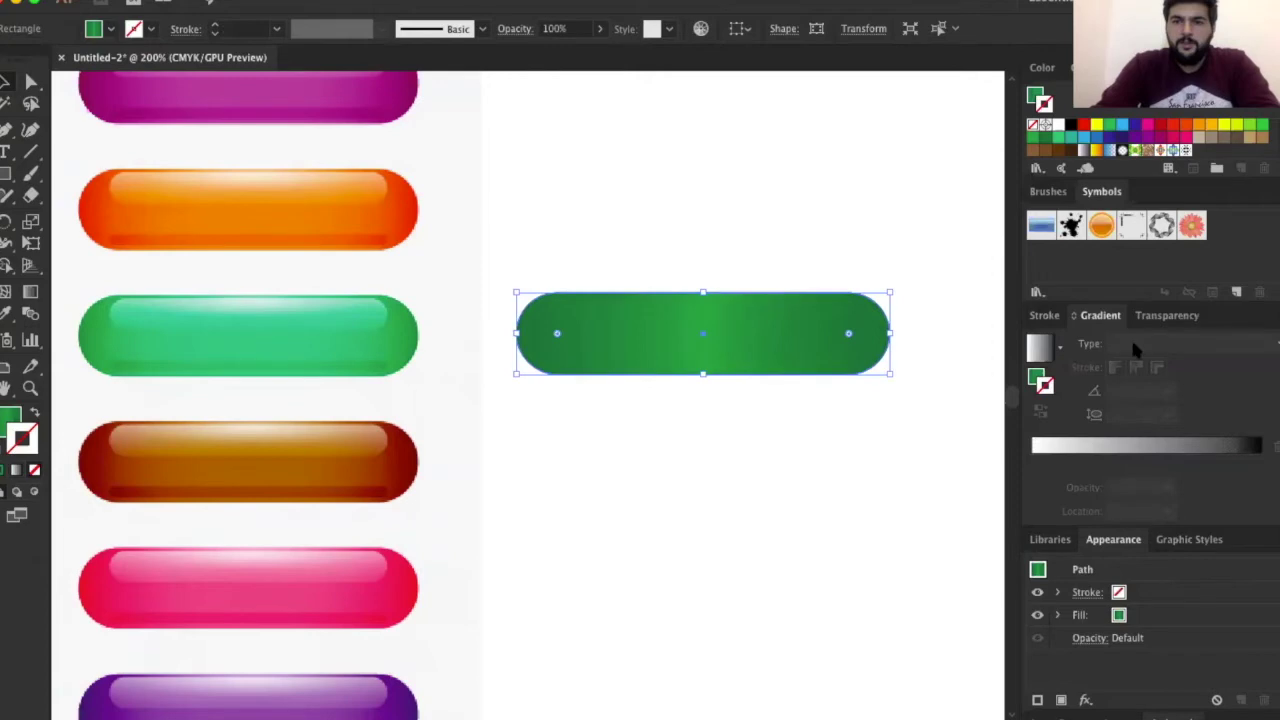
Keep the pill's middle gradient stop at 100% opacity
{"action": "left_click", "coordinate": [1093, 344]}
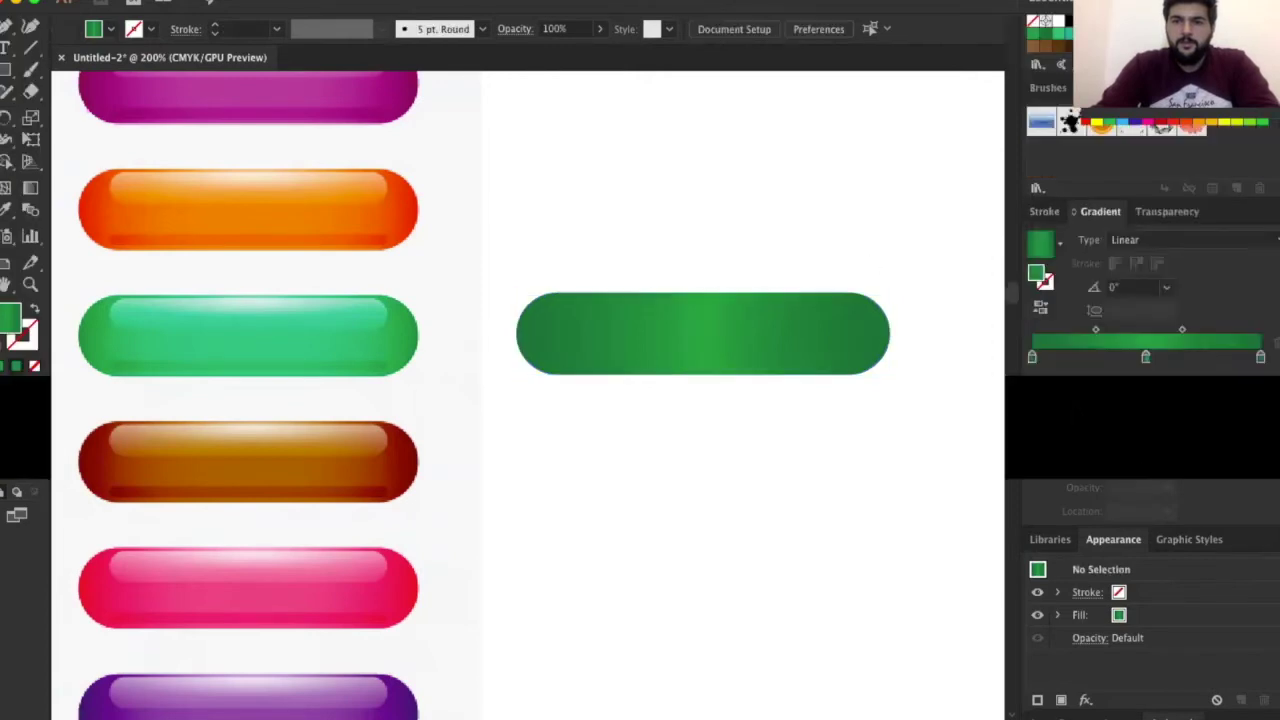
{"action": "left_click", "coordinate": [1145, 460]}
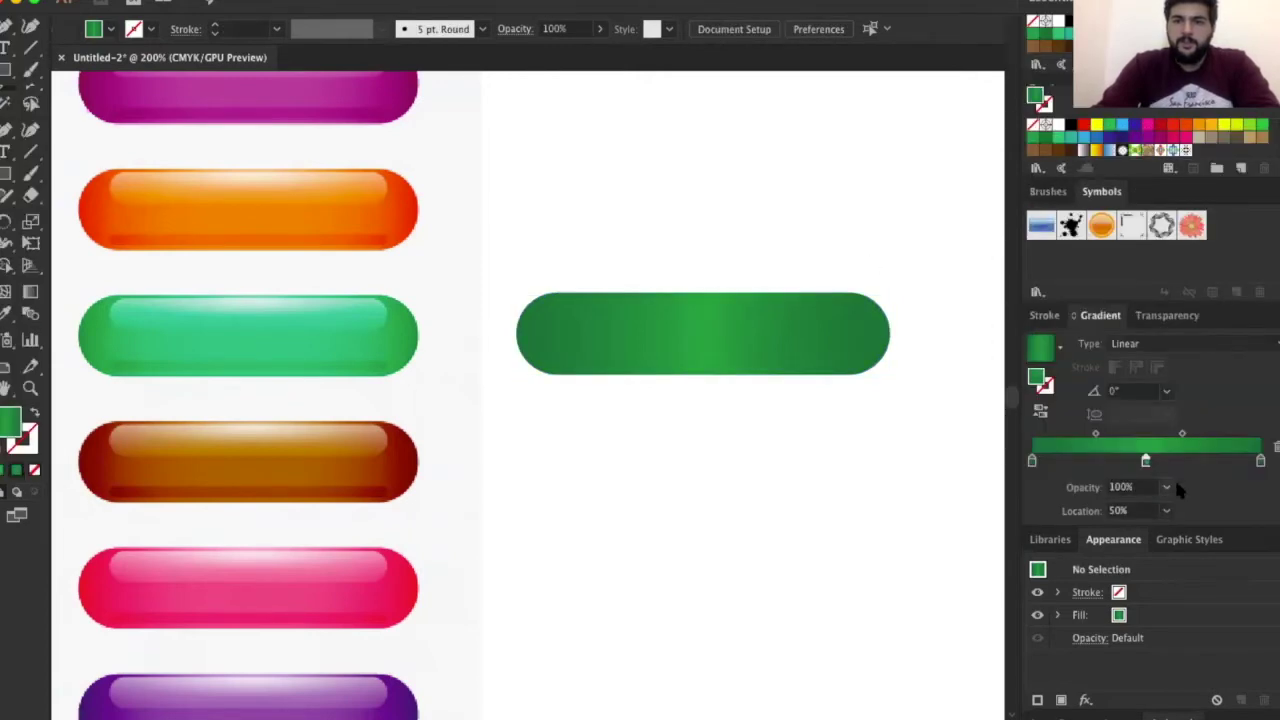
{"action": "left_click", "coordinate": [1166, 487]}
{"action": "left_click", "coordinate": [1145, 465]}
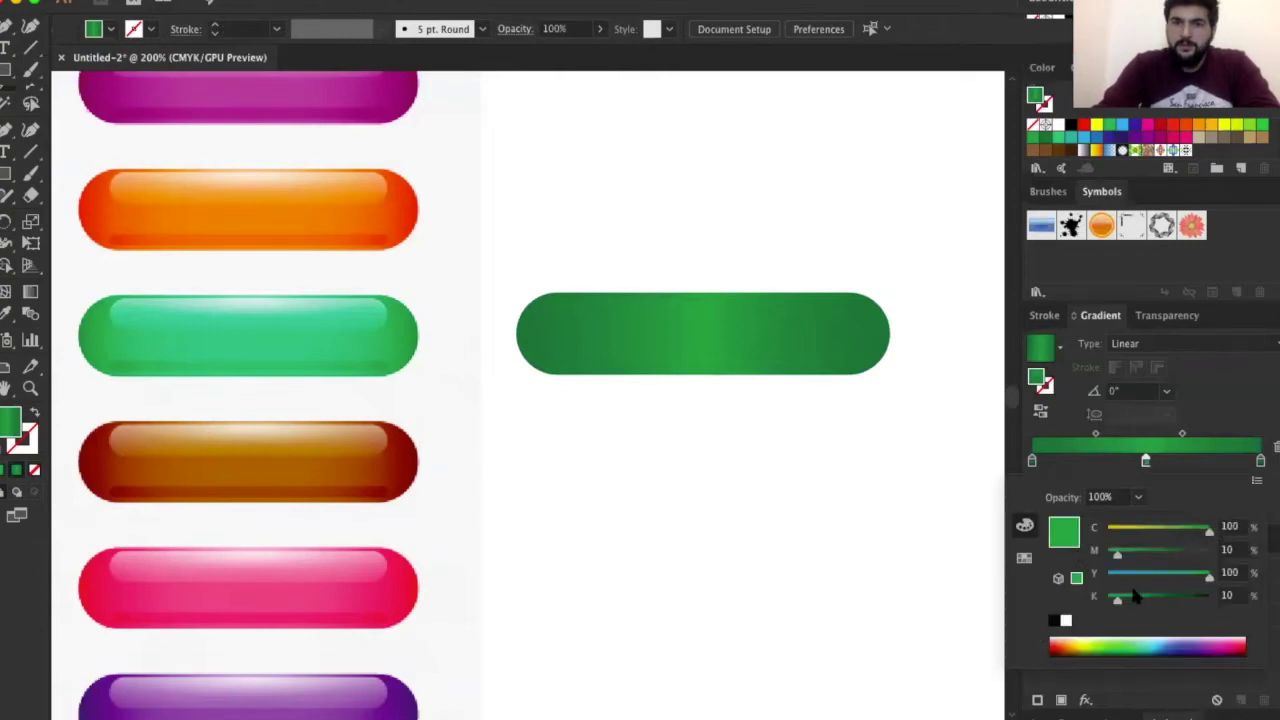
{"action": "left_click", "coordinate": [826, 335]}
Set the left gradient stop to a darker green: cyan 100, magenta 23, black 14
{"action": "left_click", "coordinate": [1032, 461]}
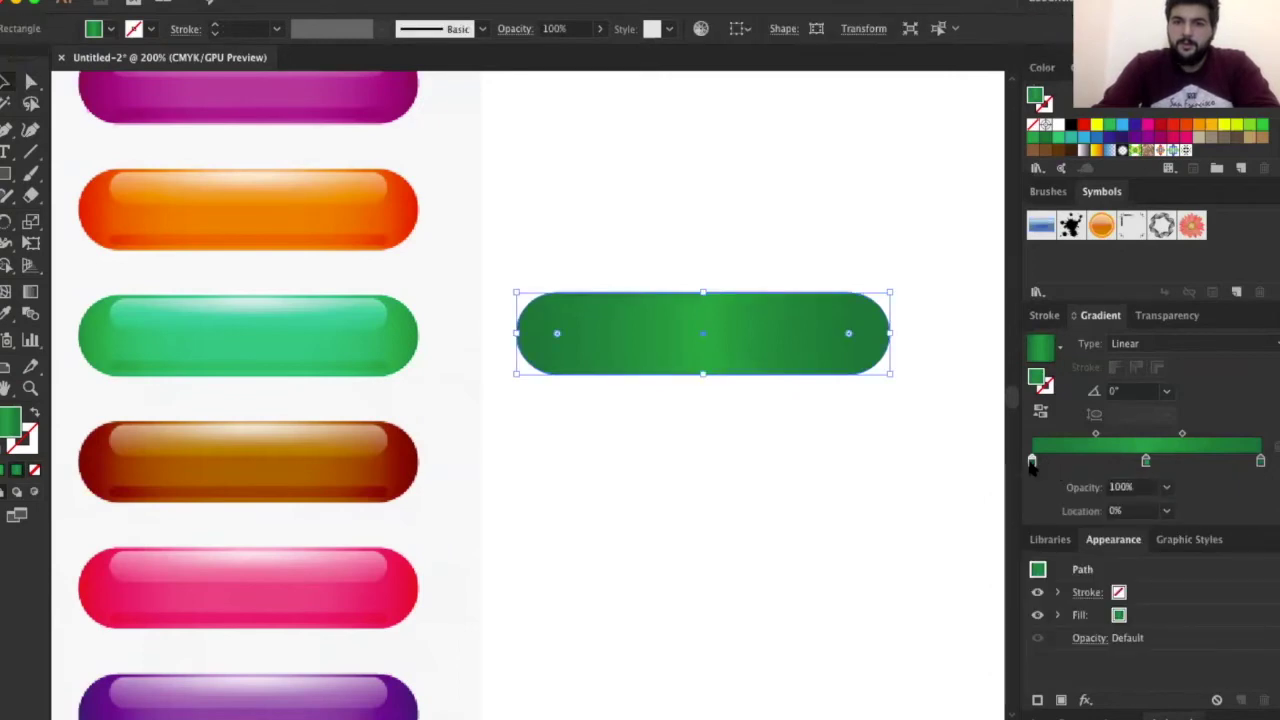
{"action": "double_click", "coordinate": [1032, 461]}
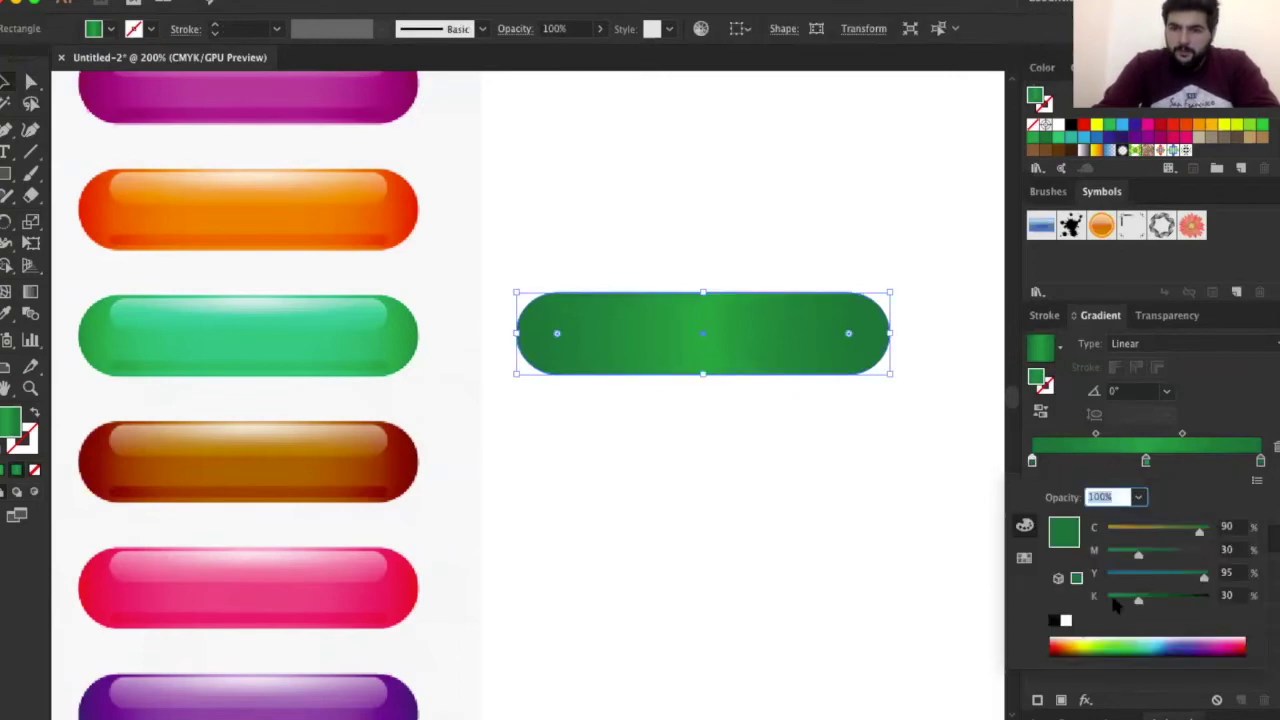
{"action": "left_click", "coordinate": [1121, 600]}
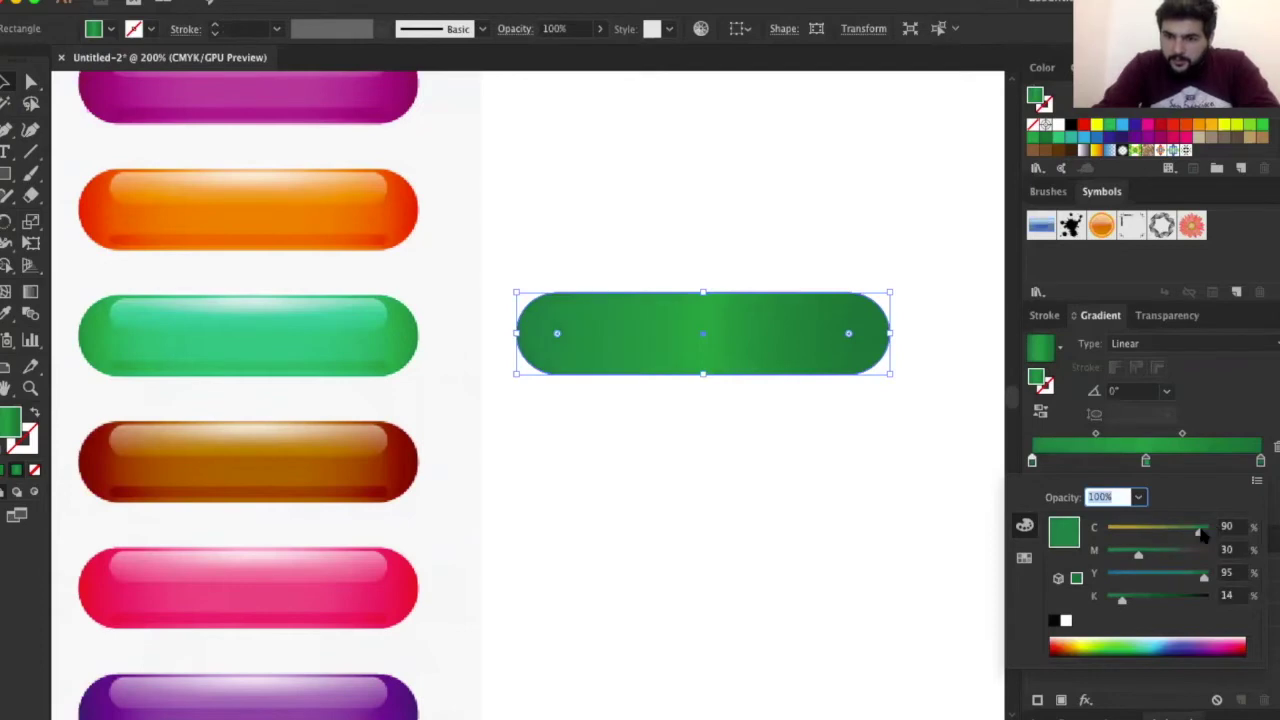
{"action": "left_click", "coordinate": [1238, 529]}
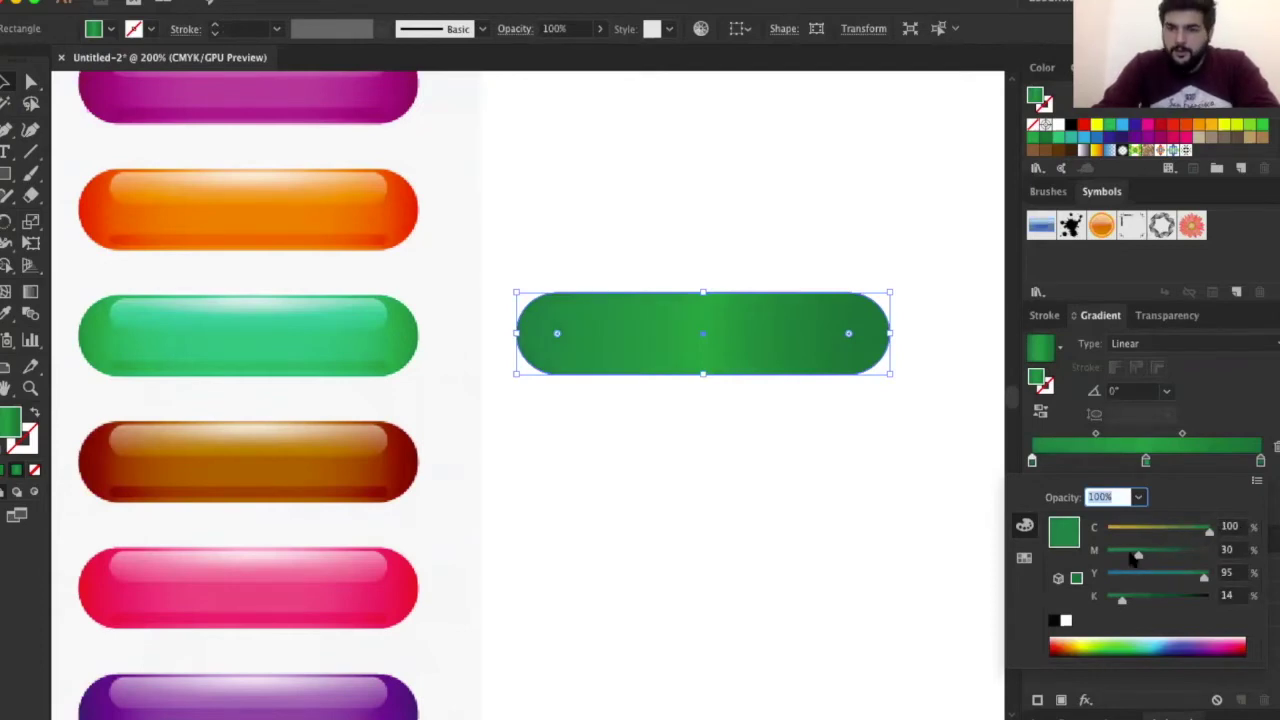
{"action": "left_click", "coordinate": [1131, 553]}
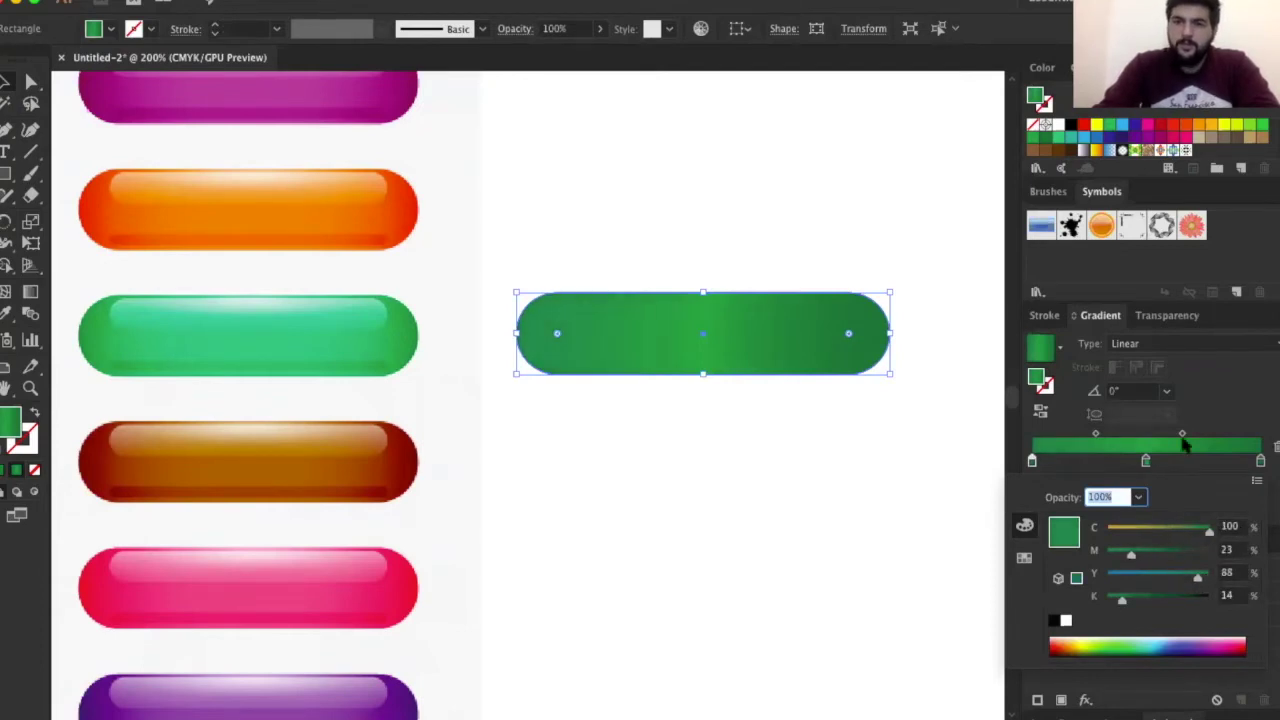
{"action": "left_click", "coordinate": [1265, 470]}
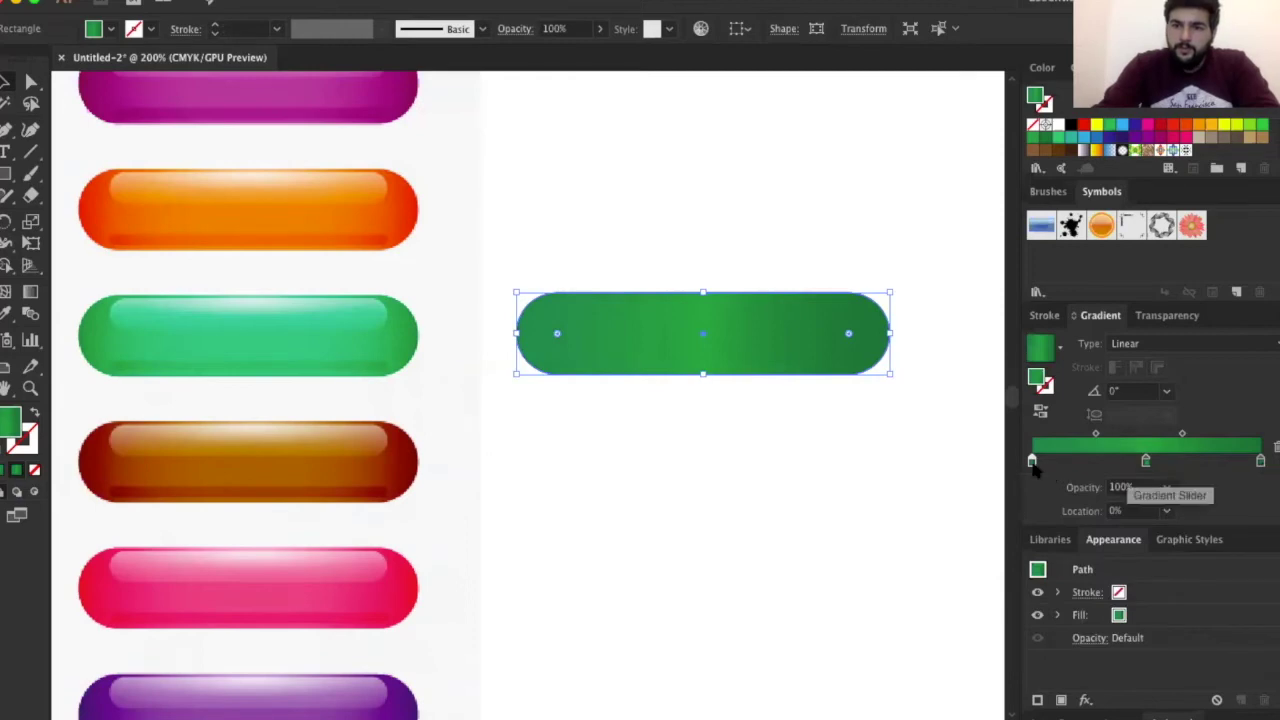
Give the right gradient stop a matching green: cyan 100, magenta 23, yellow 88
{"action": "double_click", "coordinate": [1260, 460]}
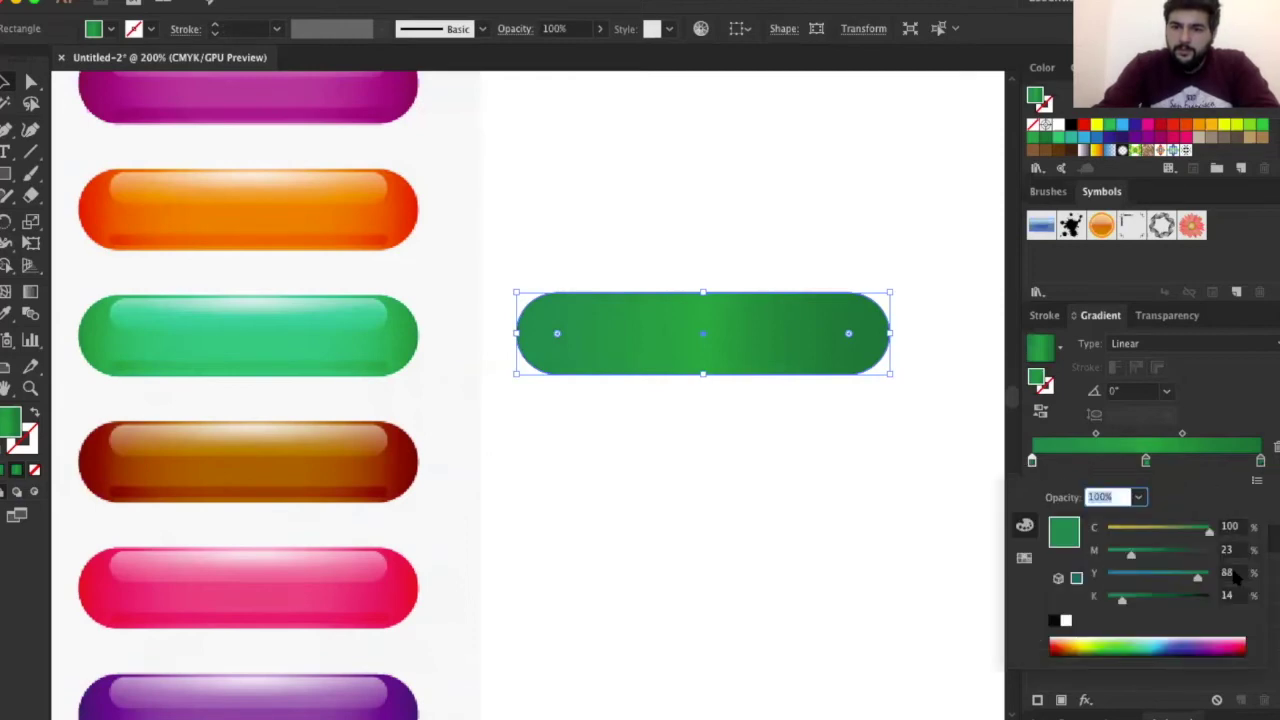
{"action": "left_click", "coordinate": [1264, 466]}
{"action": "double_click", "coordinate": [1256, 462]}
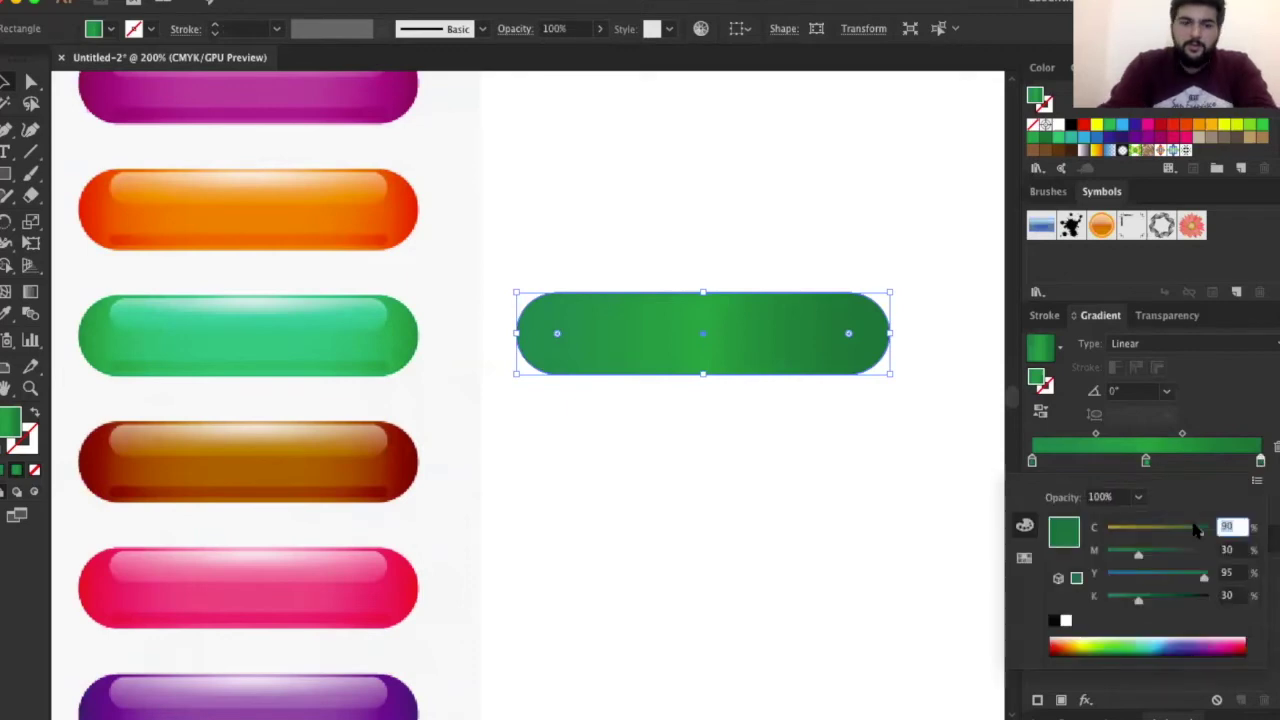
{"action": "type", "text": "100"}
{"action": "key", "text": "Tab"}
{"action": "type", "text": "23"}
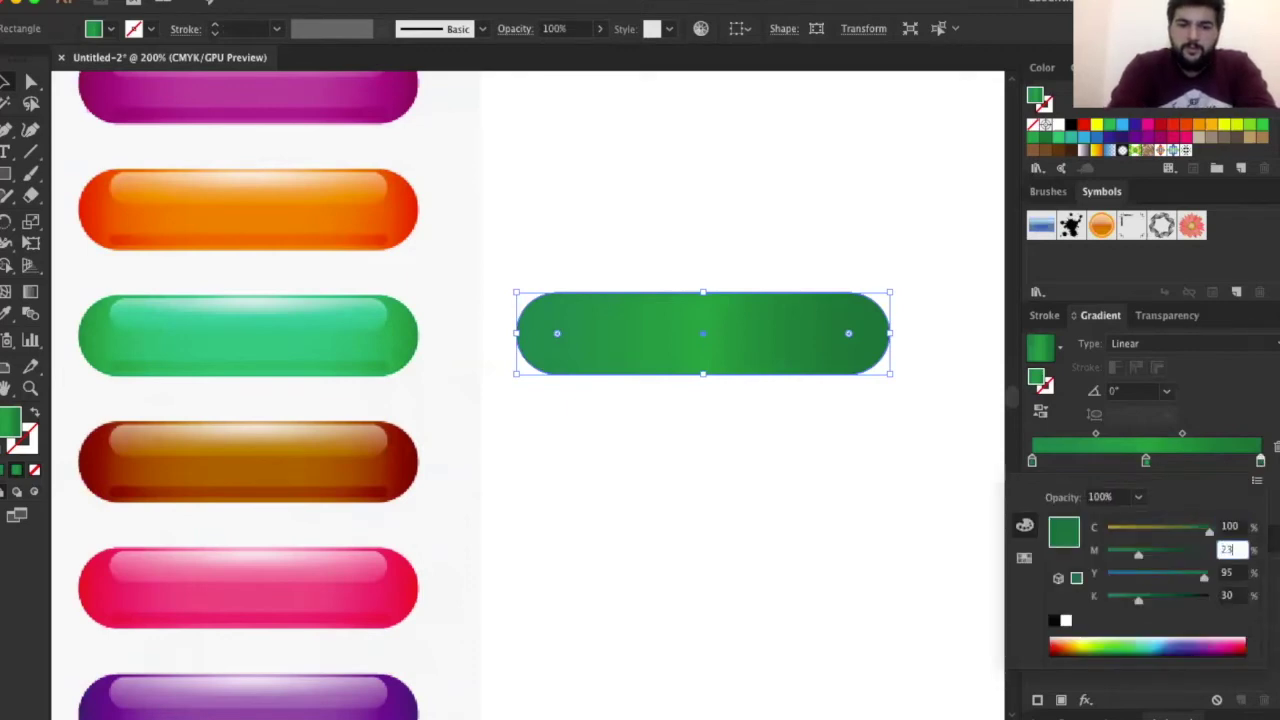
{"action": "type", "text": "88"}
{"action": "key", "text": "Tab"}
{"action": "type", "text": "88"}
{"action": "key", "text": "Tab"}
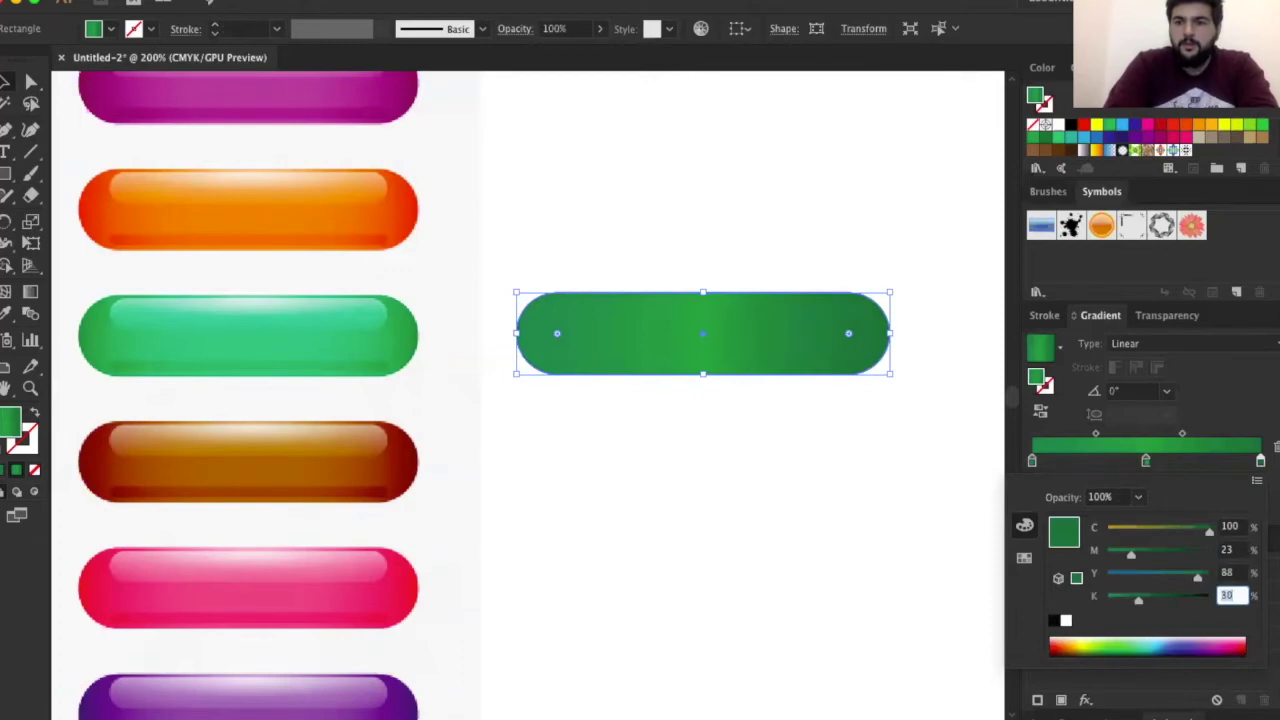
{"action": "type", "text": "14"}
{"action": "key", "text": "Return"}
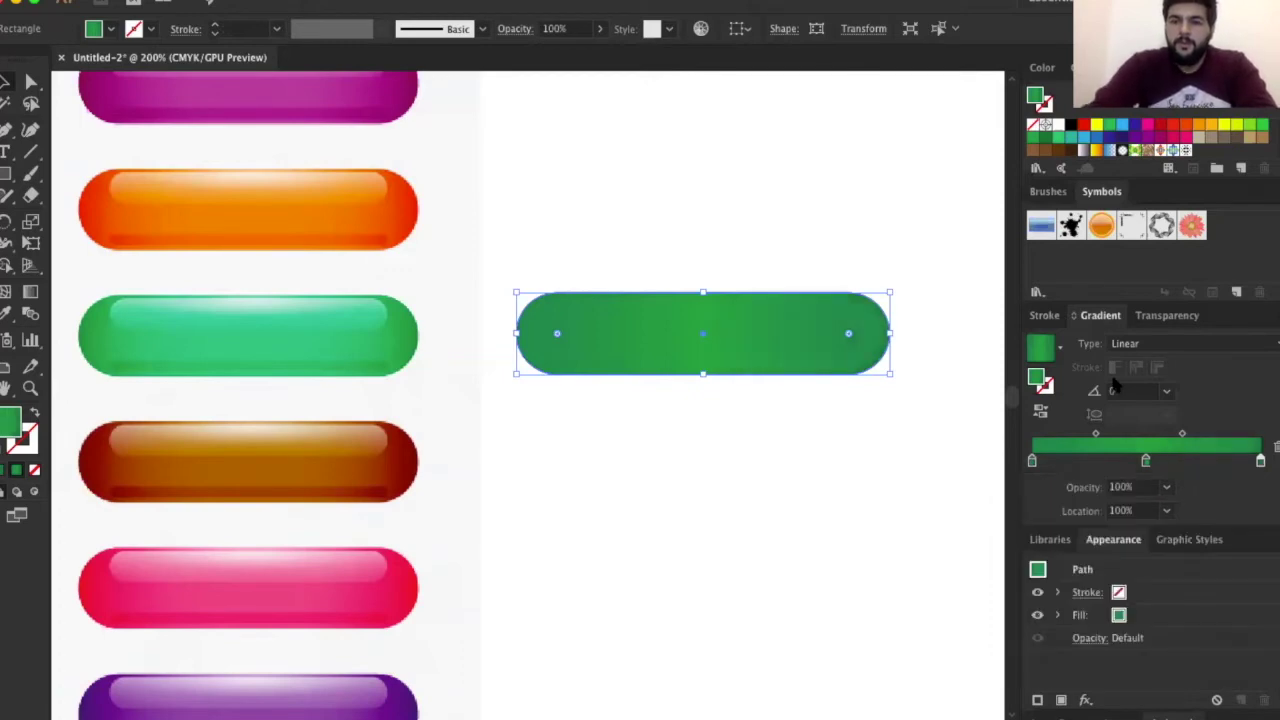
{"action": "left_click", "coordinate": [1033, 463]}
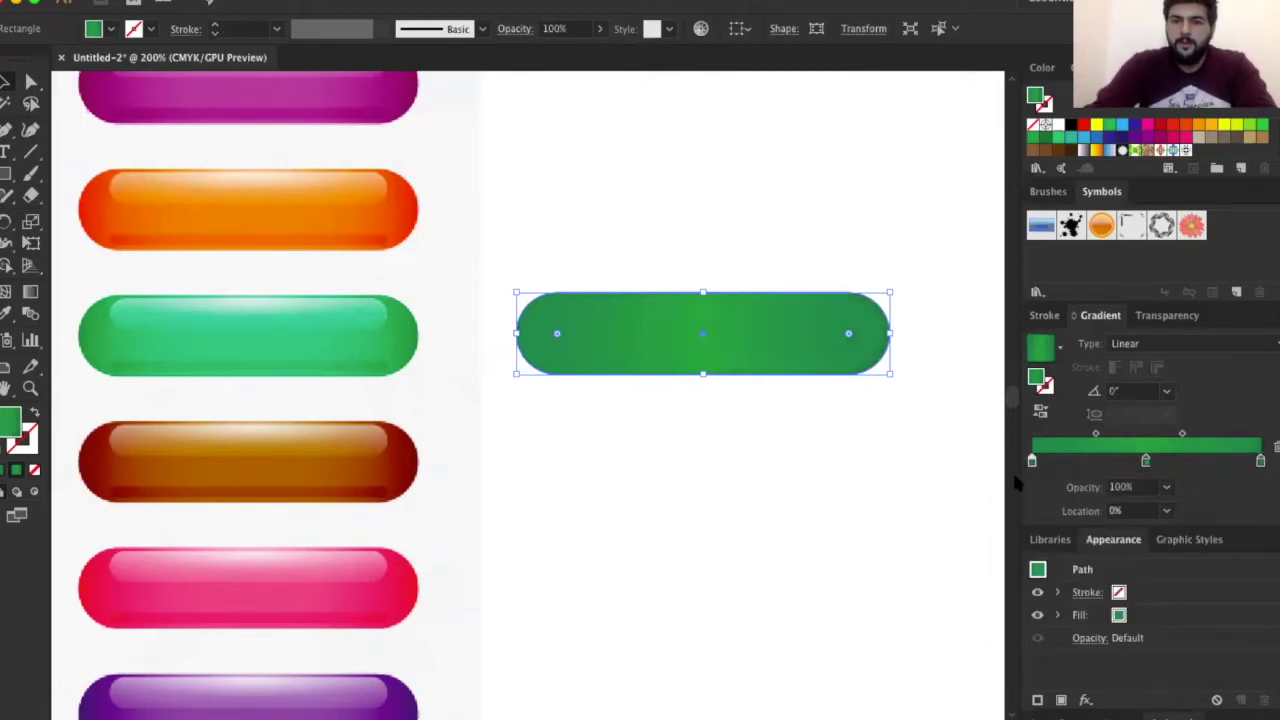
{"action": "left_click", "coordinate": [766, 405]}
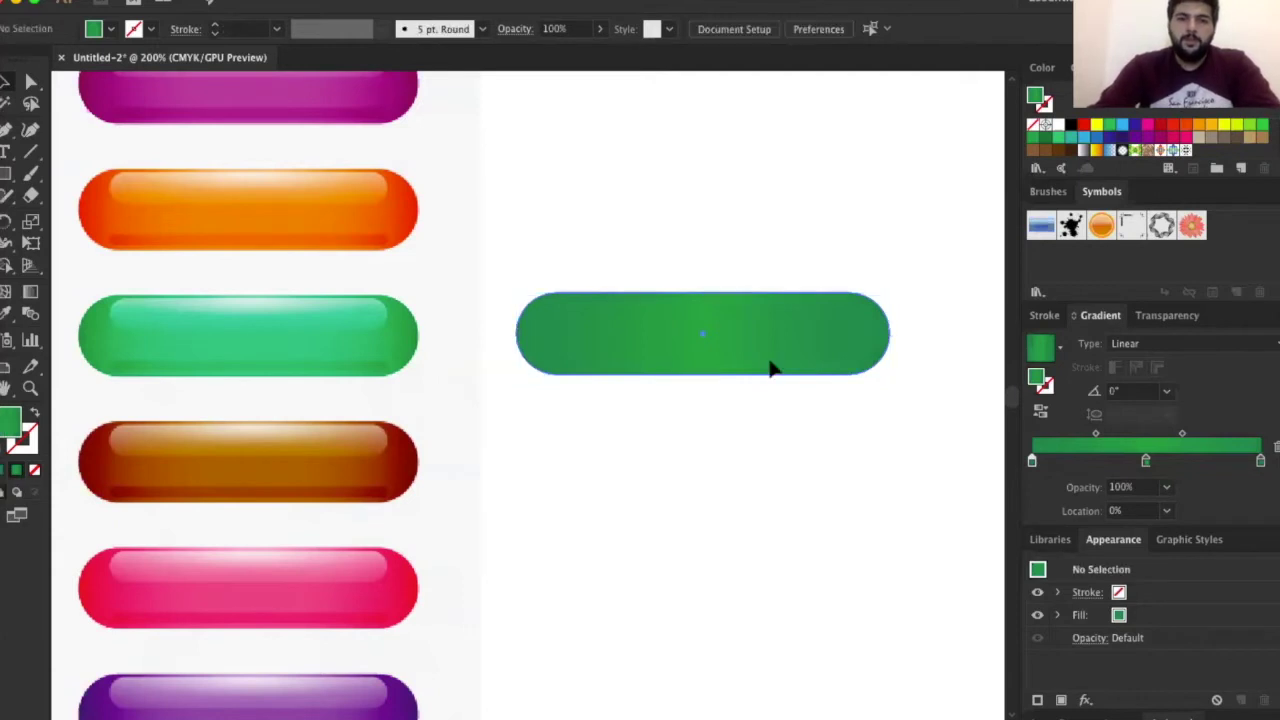
{"action": "key", "text": "ctrl+z"}
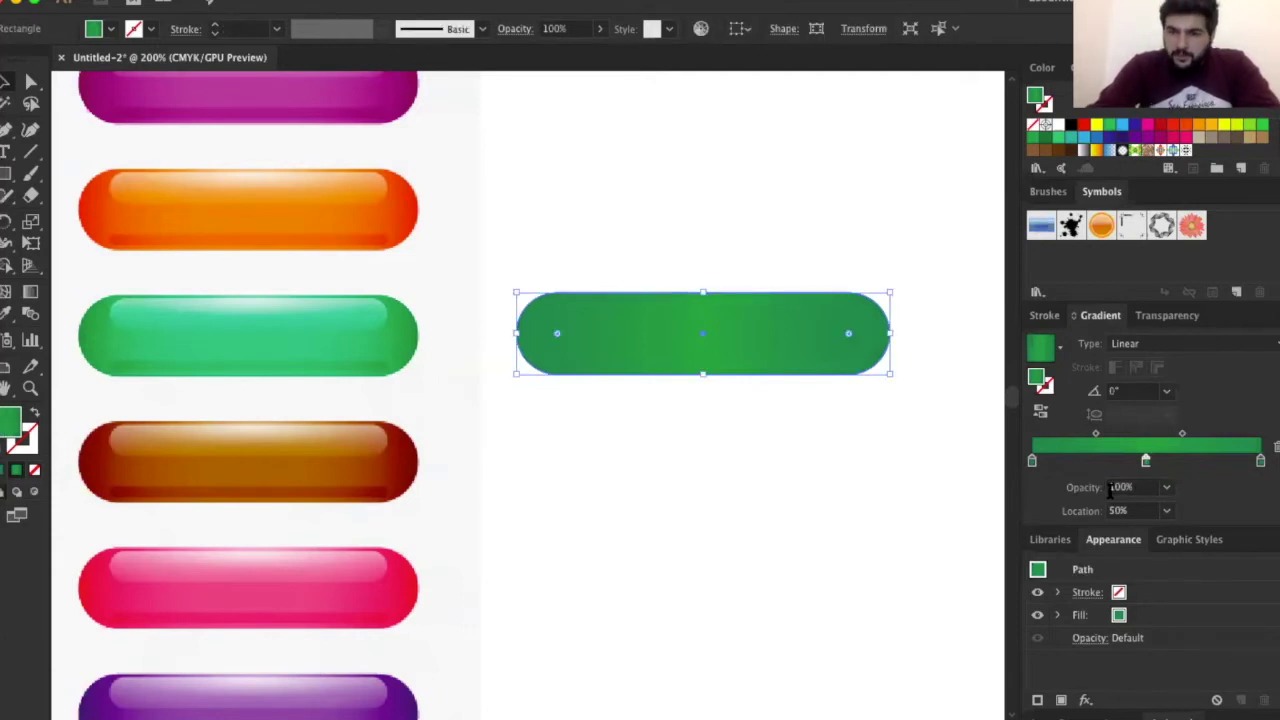
Make the middle gradient stop a brighter swatch green and preview the result
{"action": "double_click", "coordinate": [1146, 461]}
{"action": "left_click", "coordinate": [1024, 557]}
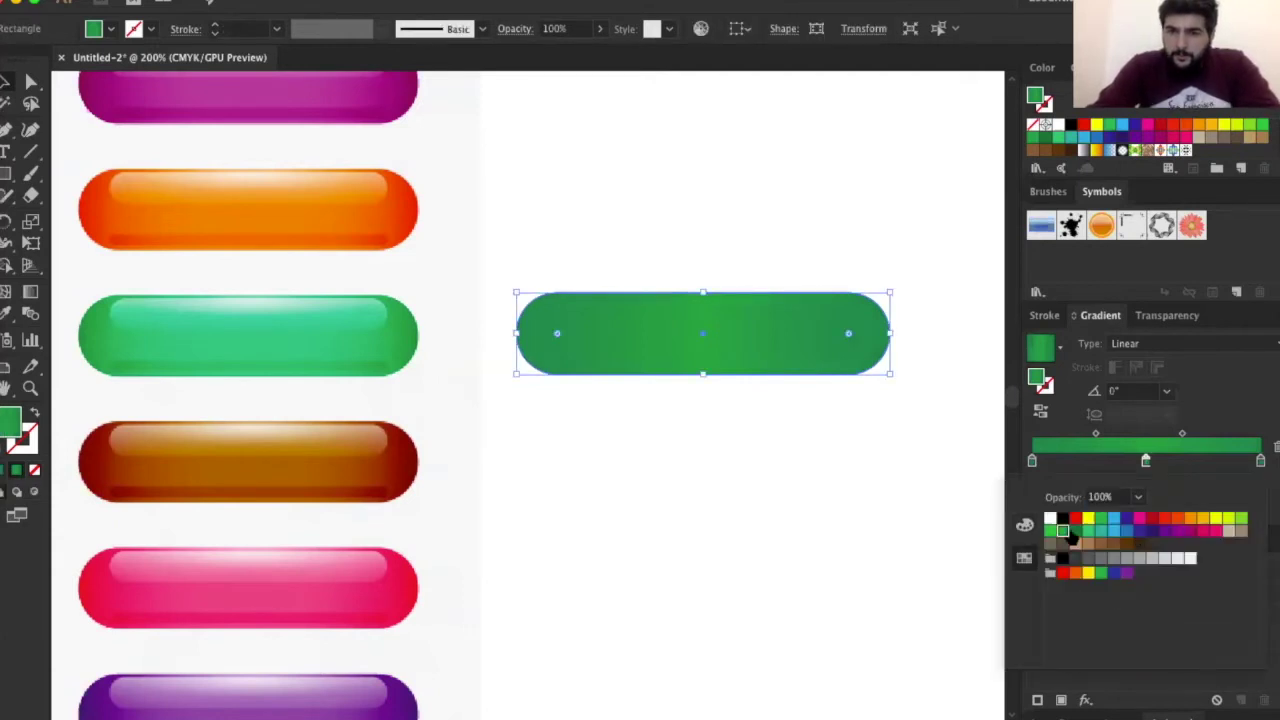
{"action": "left_click", "coordinate": [1050, 530]}
{"action": "left_click", "coordinate": [817, 459]}
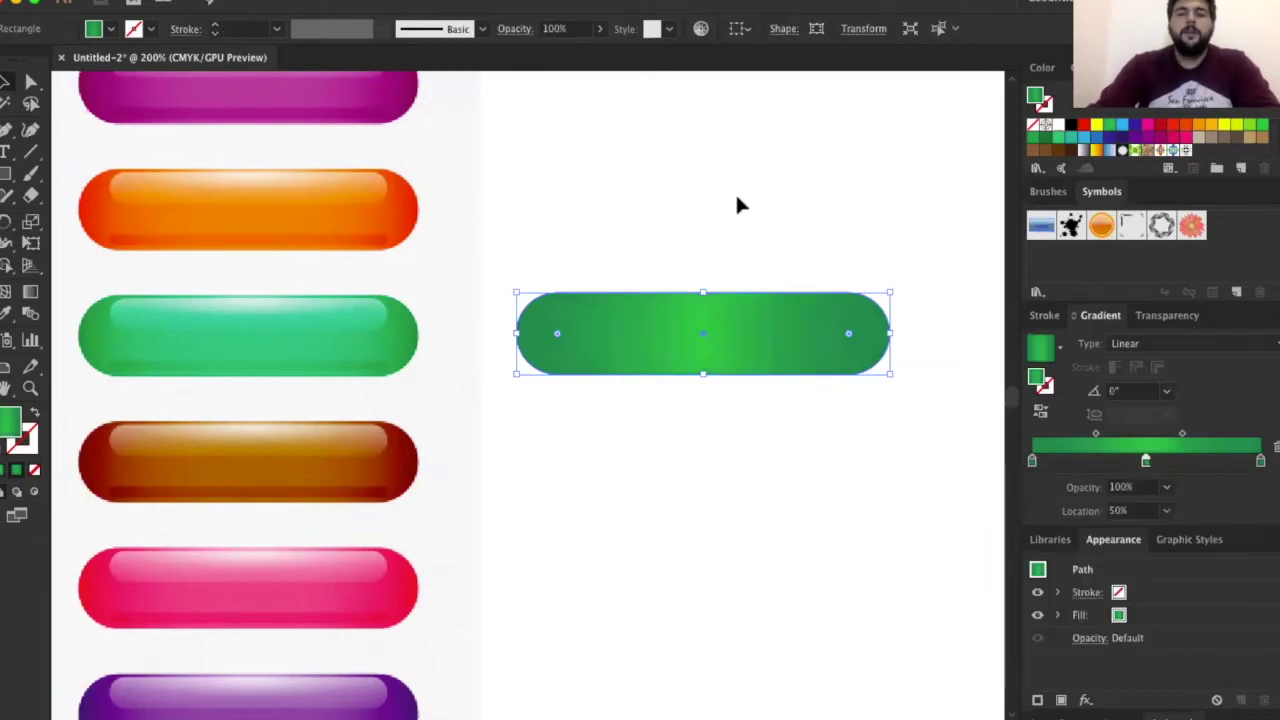
{"action": "key", "text": "ctrl+shift+a"}
{"action": "left_click", "coordinate": [720, 320]}
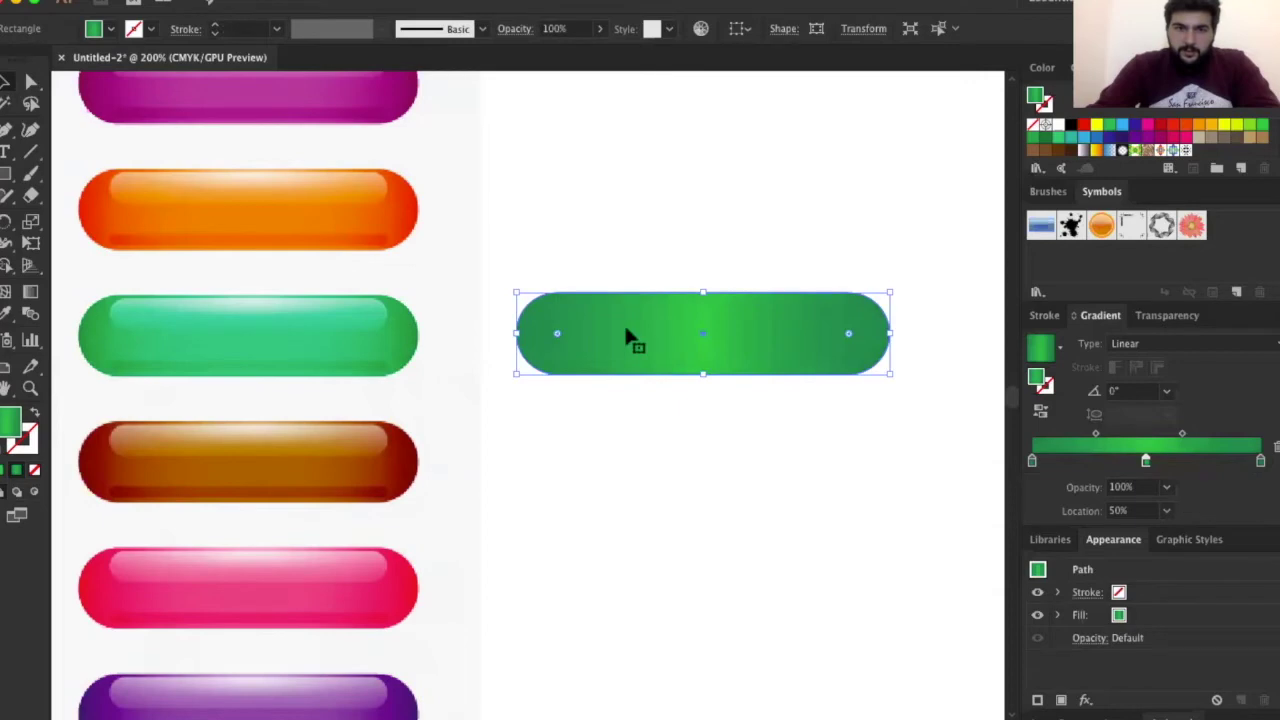
Add stops at 20% and 80%, making the 20% stop a brighter green with cyan 90
{"action": "left_click", "coordinate": [1089, 460]}
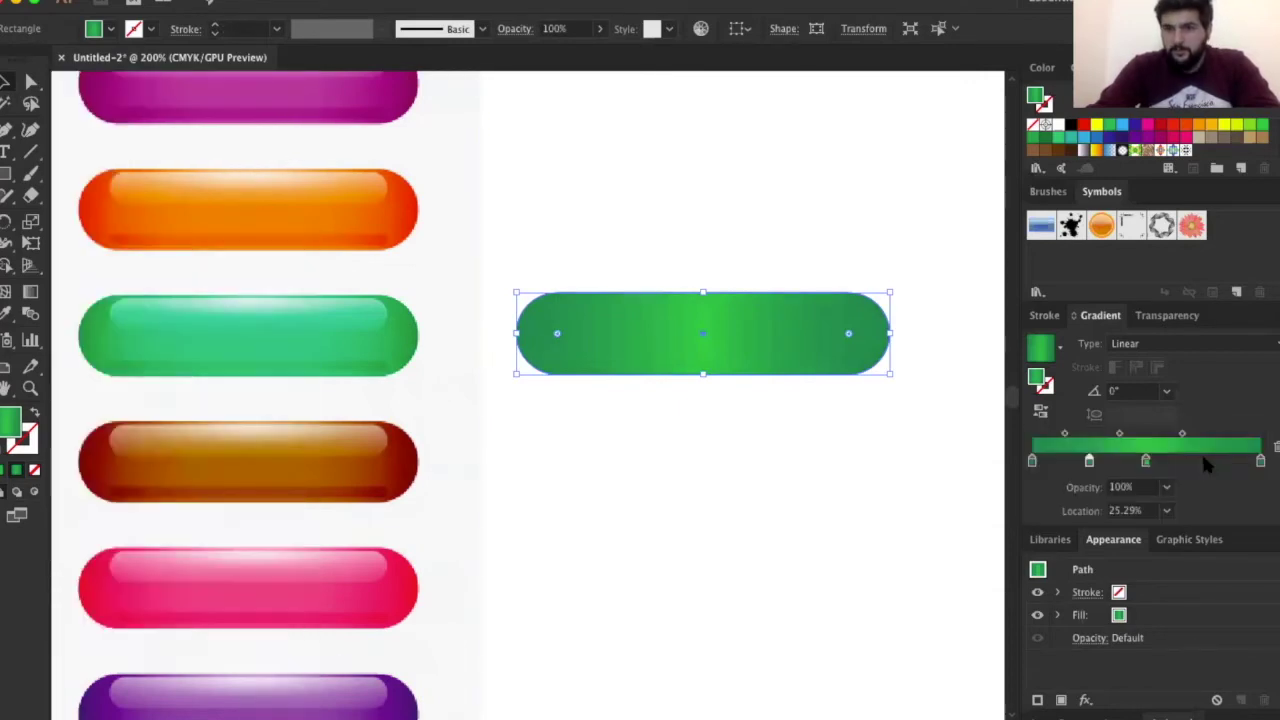
{"action": "left_click", "coordinate": [1223, 453]}
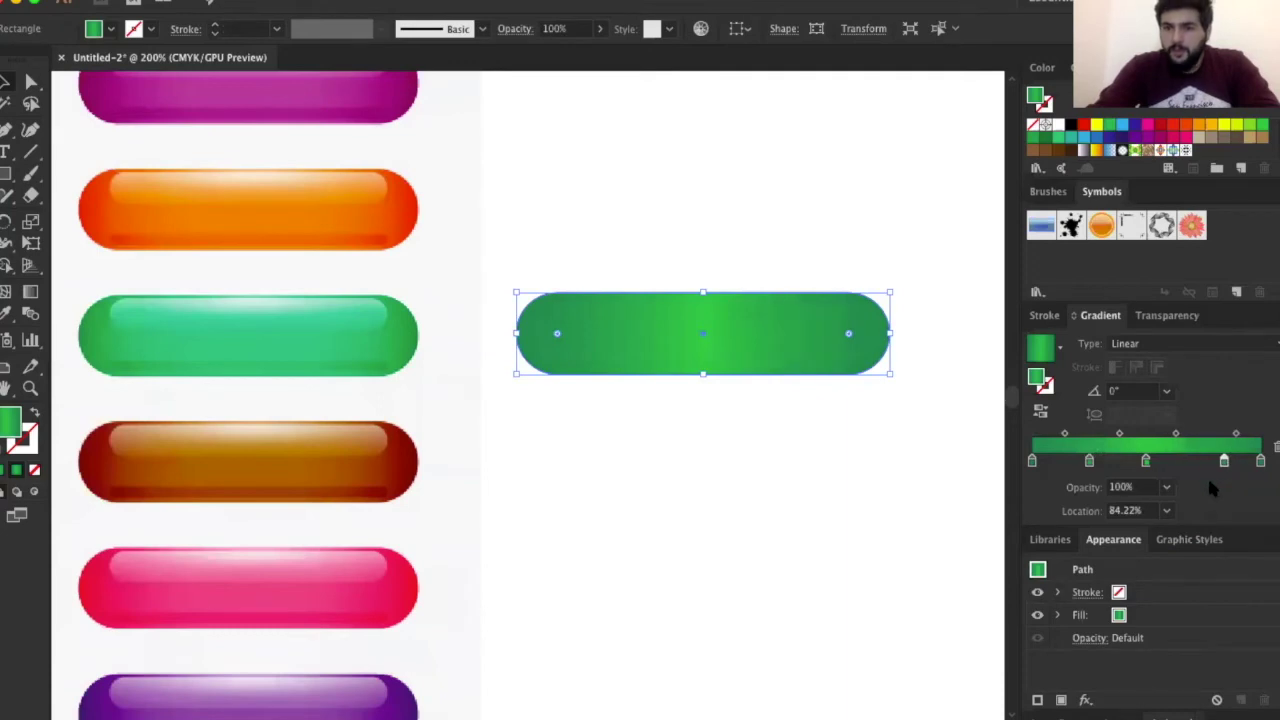
{"action": "left_click", "coordinate": [1166, 488]}
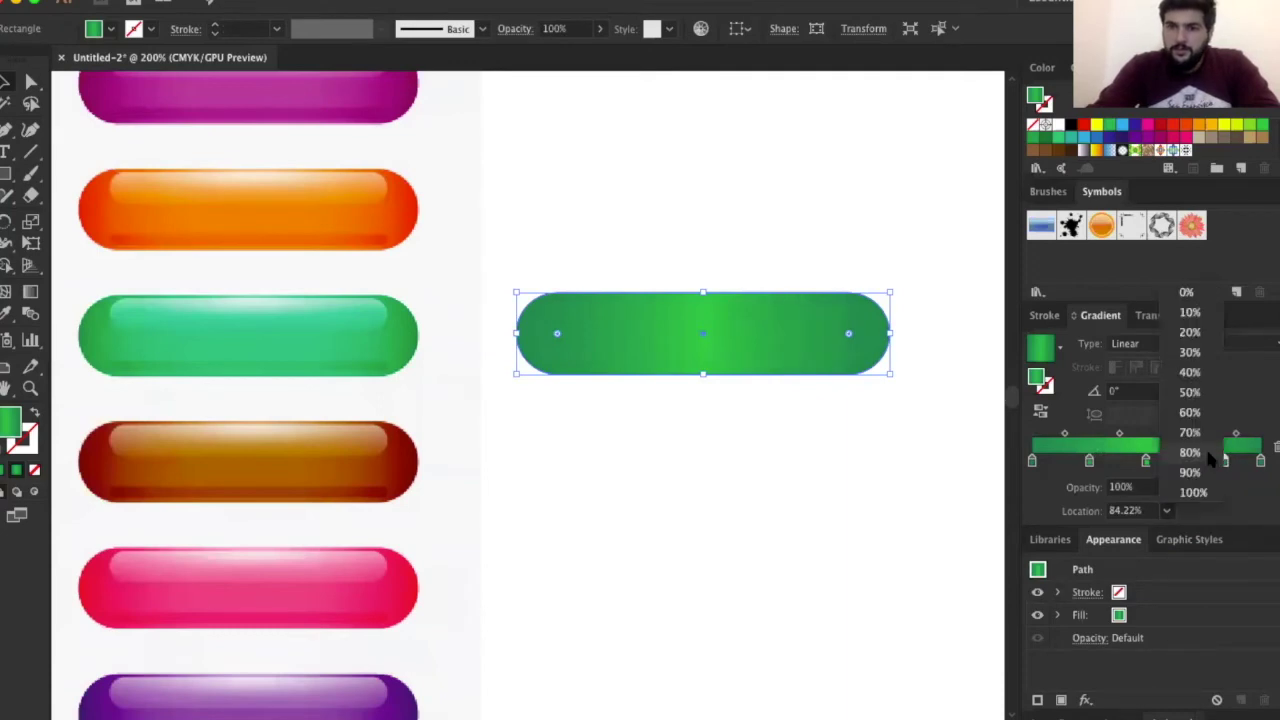
{"action": "left_click", "coordinate": [1075, 468]}
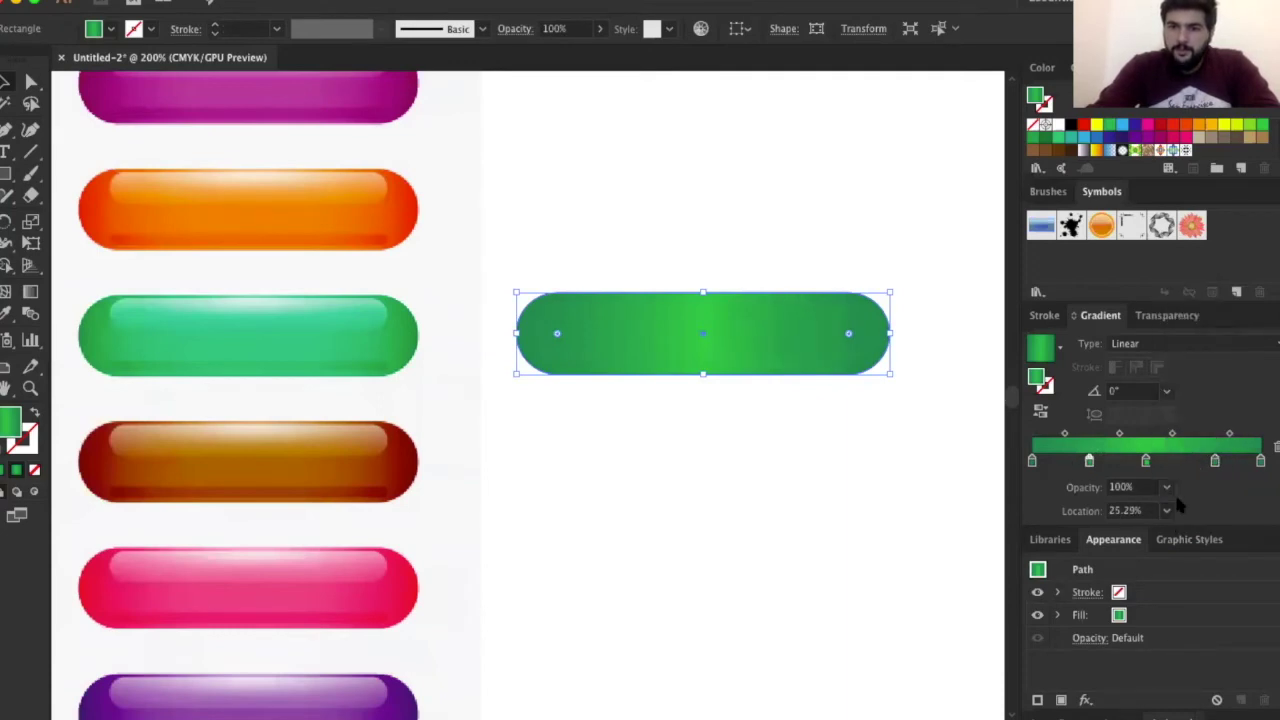
{"action": "left_click", "coordinate": [1166, 510]}
{"action": "left_click", "coordinate": [1115, 466]}
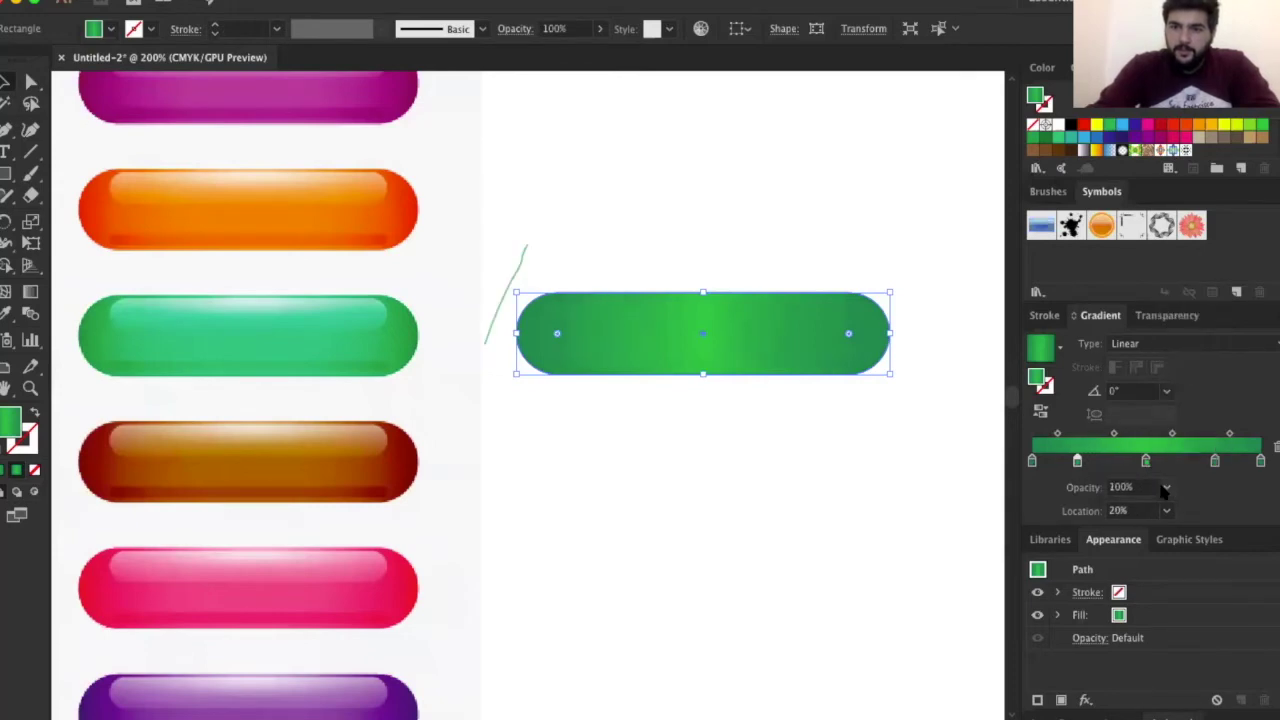
{"action": "double_click", "coordinate": [1077, 462]}
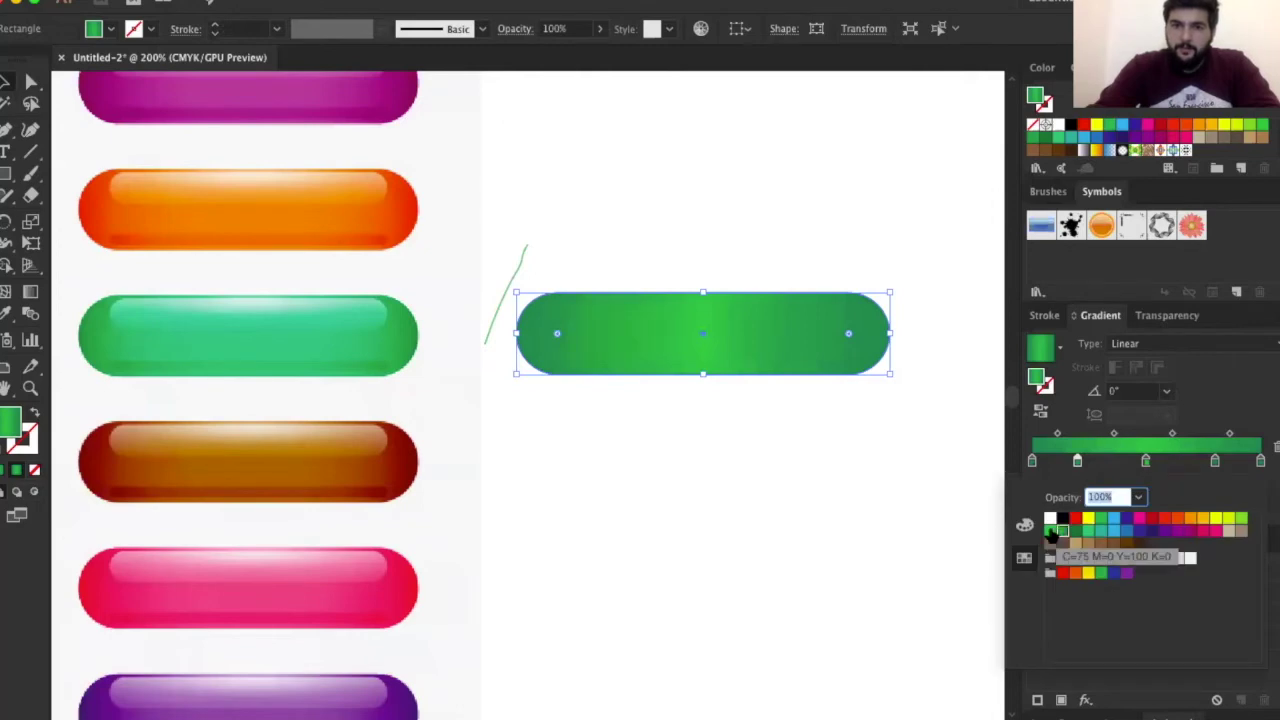
{"action": "left_click", "coordinate": [1052, 535]}
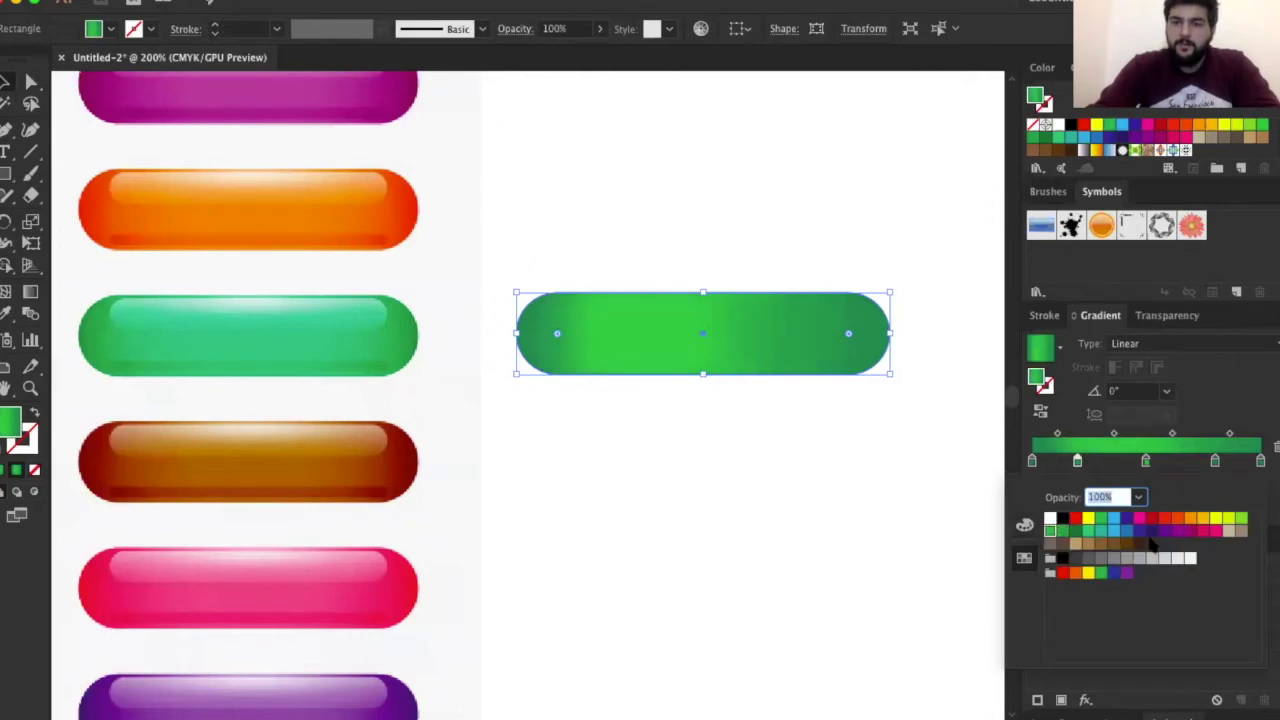
{"action": "left_click", "coordinate": [1200, 530]}
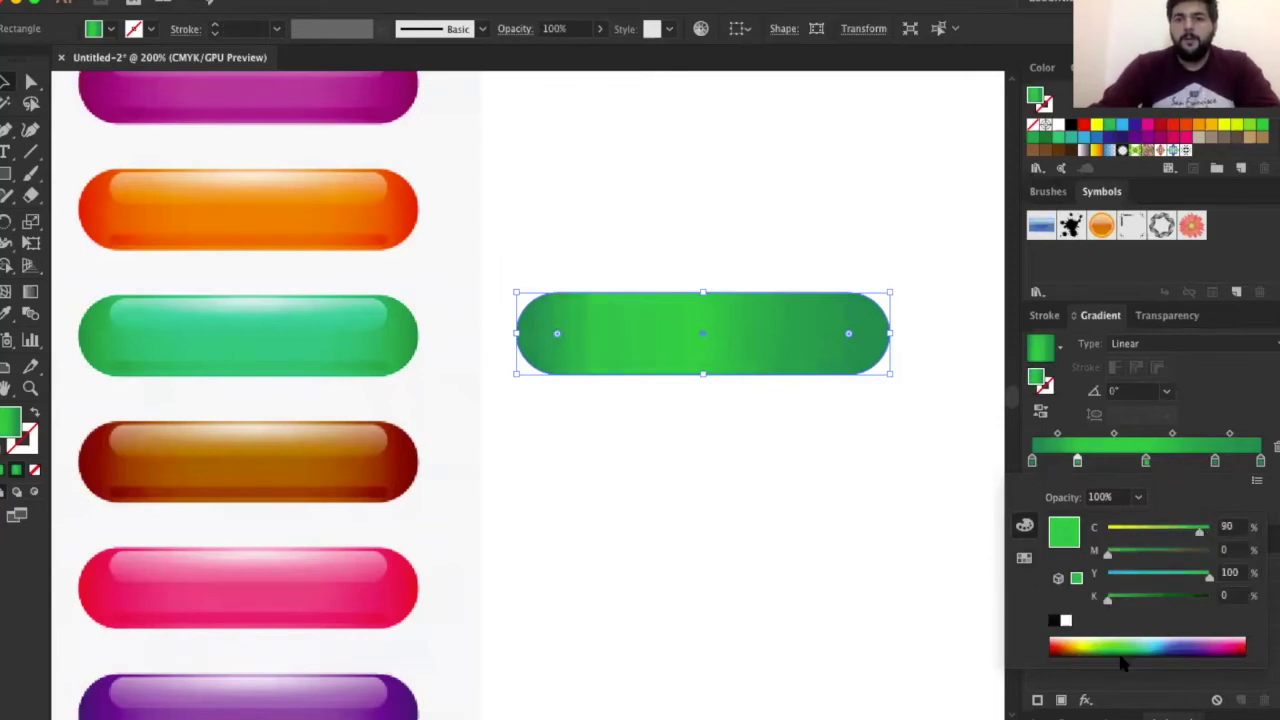
{"action": "left_click", "coordinate": [1215, 462]}
{"action": "double_click", "coordinate": [1215, 462]}
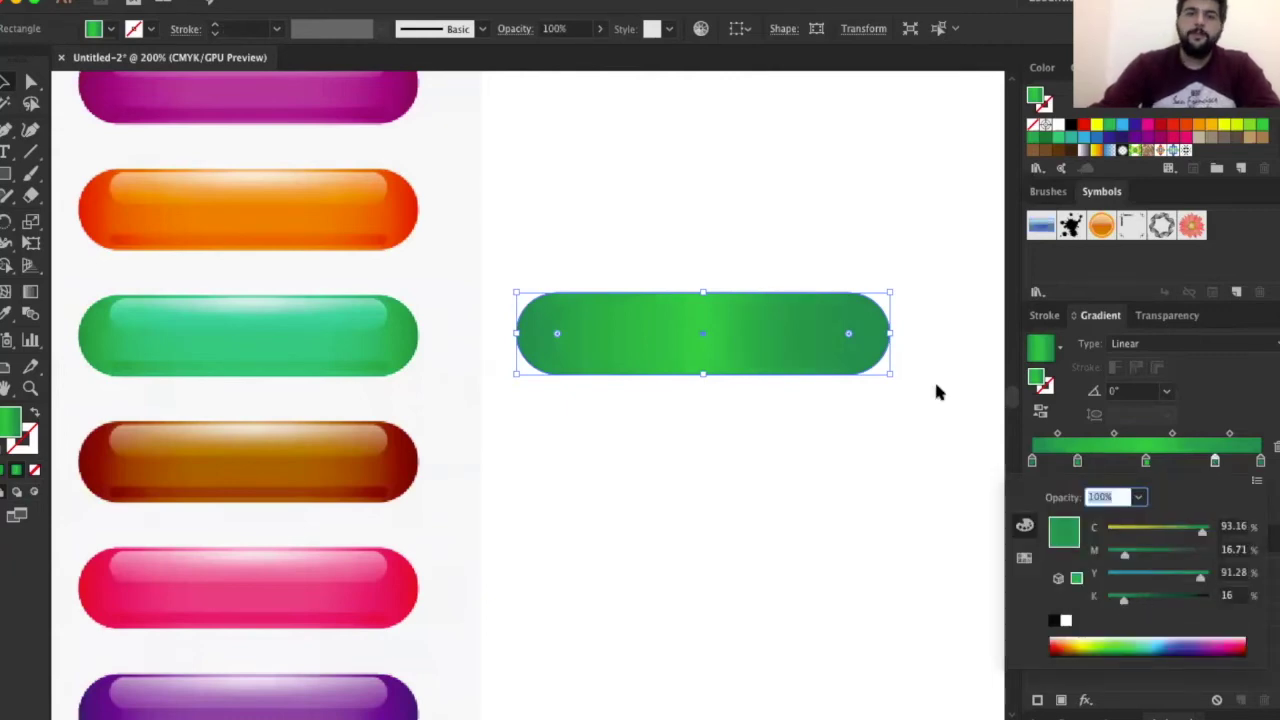
{"action": "left_click", "coordinate": [838, 256]}
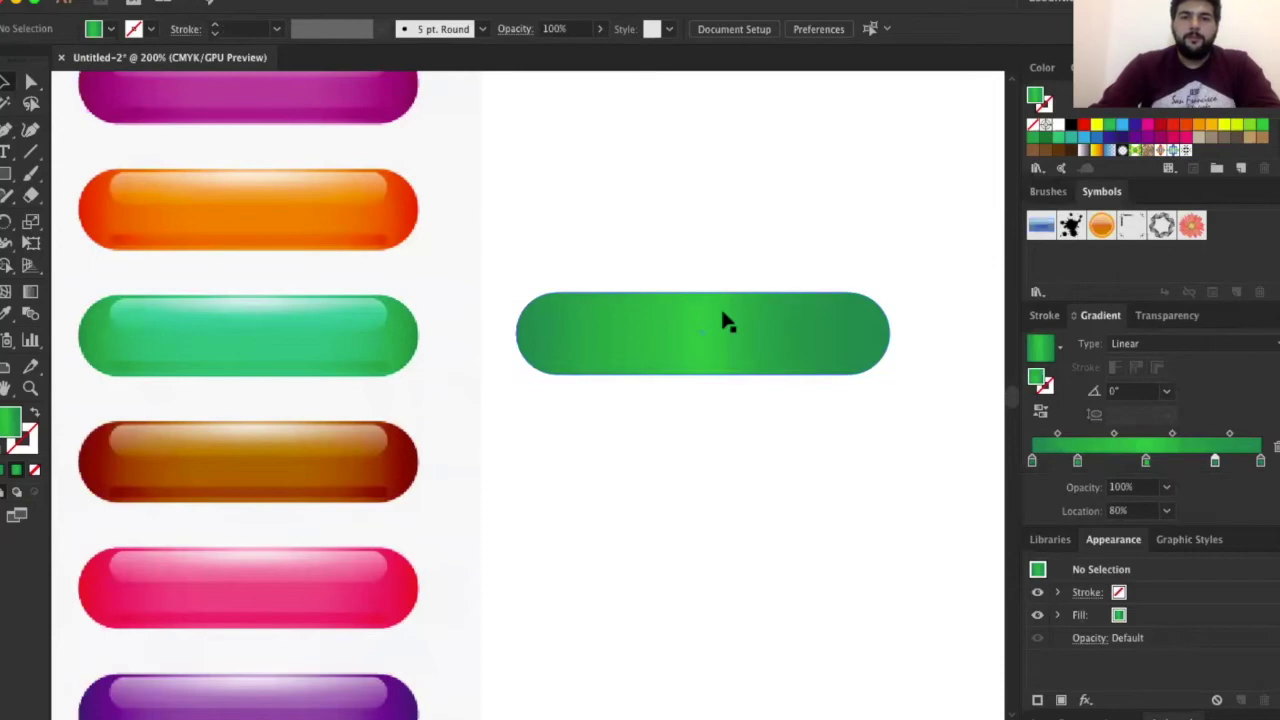
Flatten the pill copy into a thin 72.32 × 6.16 mm strip across the pill's top
{"action": "scroll", "coordinate": [718, 315], "scroll_direction": "up", "scroll_amount": 1}
{"action": "scroll", "coordinate": [671, 334], "scroll_direction": "down", "scroll_amount": 1}
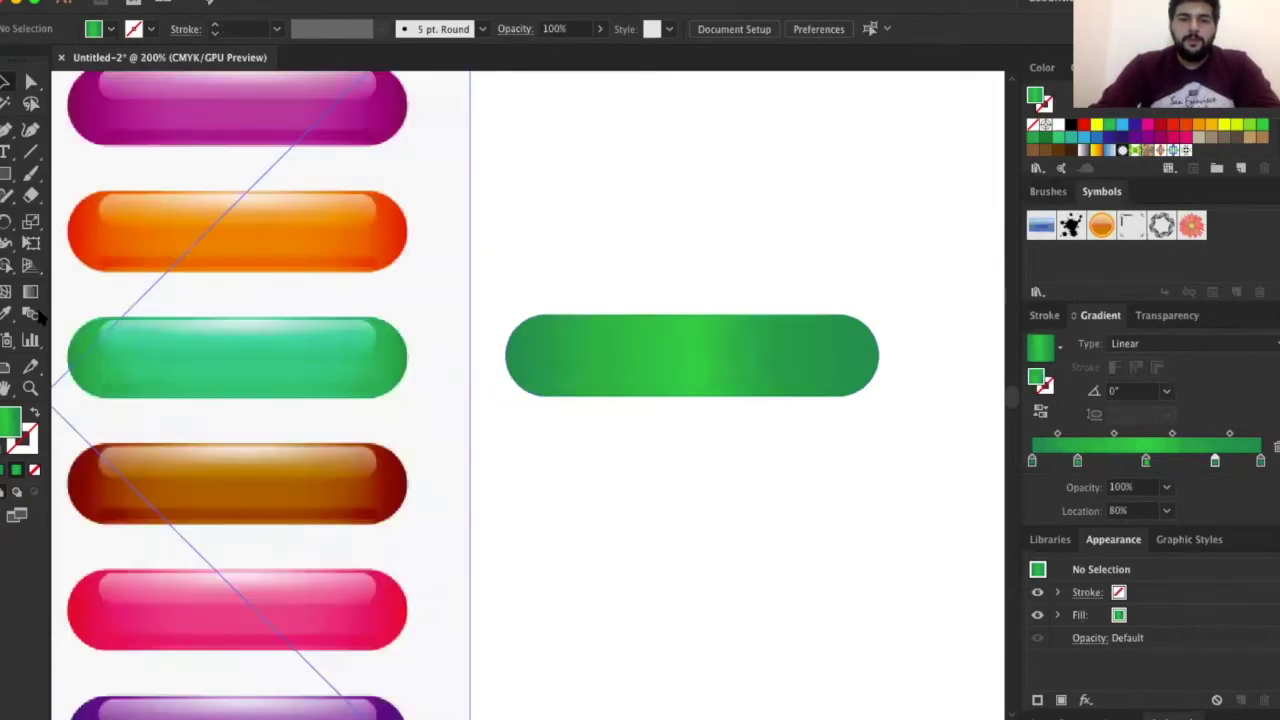
{"action": "scroll", "coordinate": [131, 329], "scroll_direction": "up", "scroll_amount": 1}
{"action": "scroll", "coordinate": [227, 340], "scroll_direction": "down", "scroll_amount": 1}
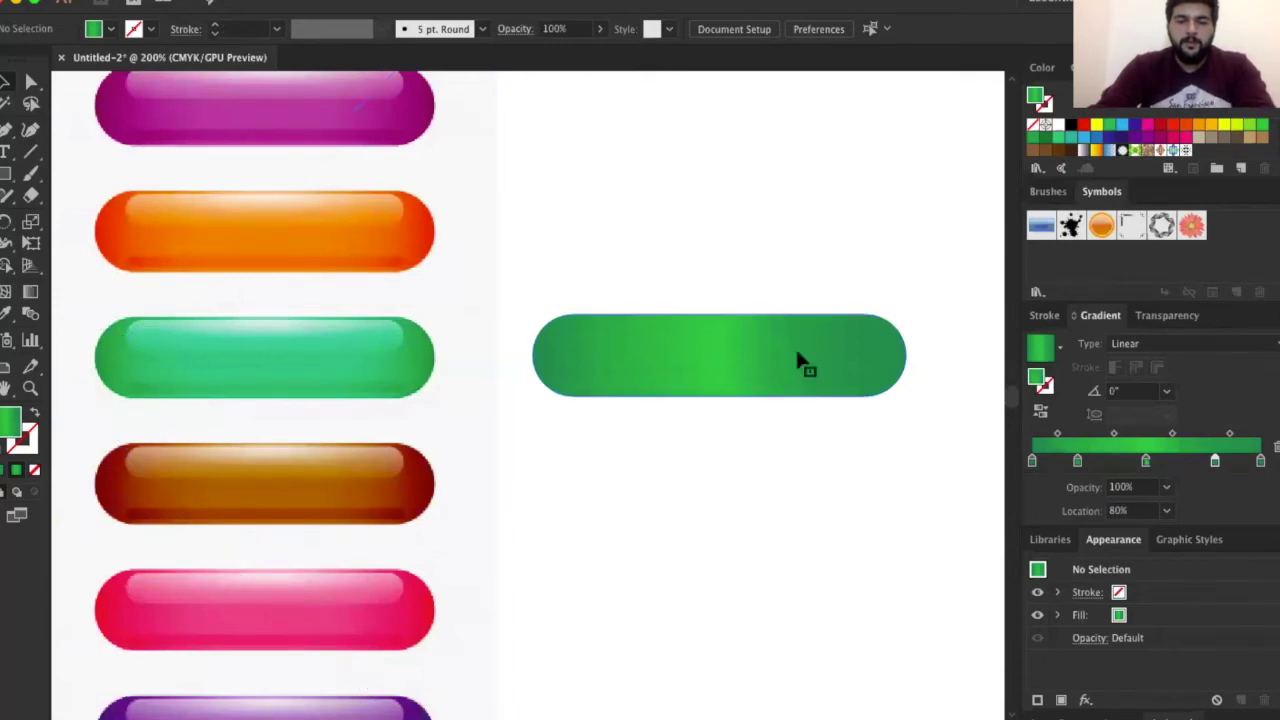
{"action": "left_click", "coordinate": [704, 396]}
{"action": "mouse_move", "coordinate": [718, 396]}
{"action": "left_mouse_down"}
{"action": "mouse_move", "coordinate": [738, 319]}
{"action": "mouse_move", "coordinate": [317, 335]}
{"action": "mouse_move", "coordinate": [306, 349]}
{"action": "mouse_move", "coordinate": [663, 377]}
{"action": "left_mouse_up"}
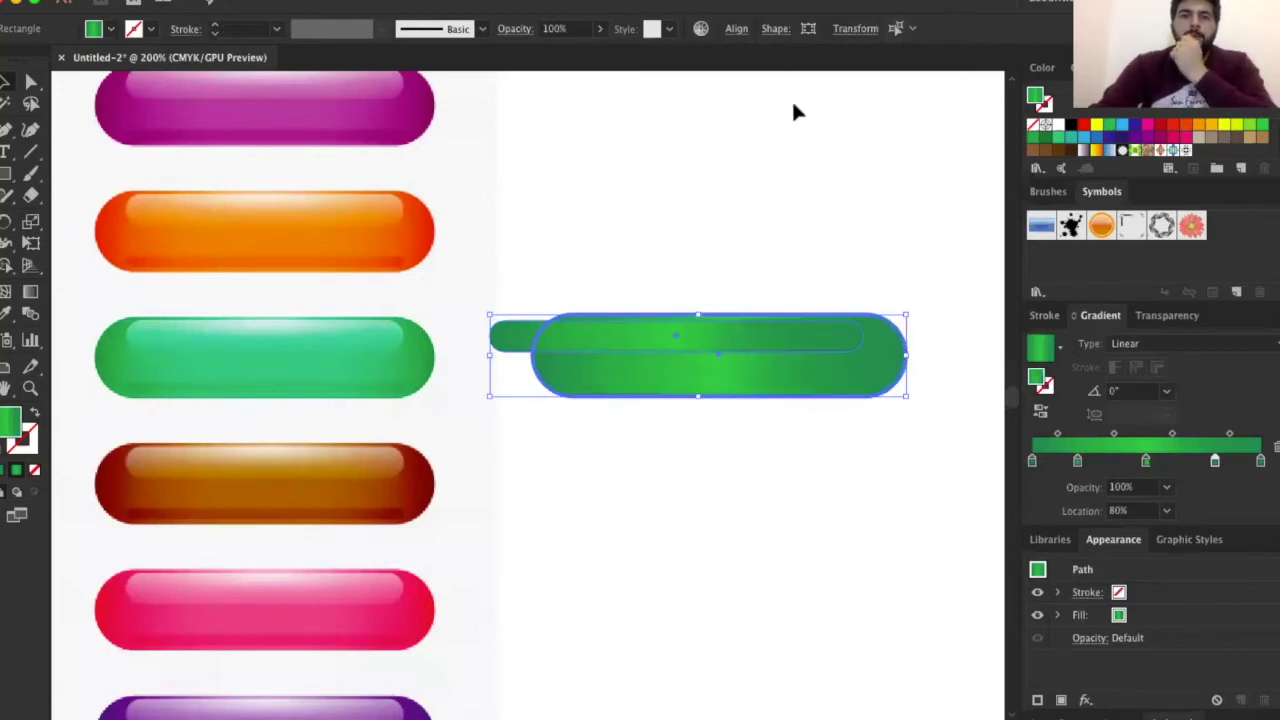
{"action": "left_click", "coordinate": [490, 3]}
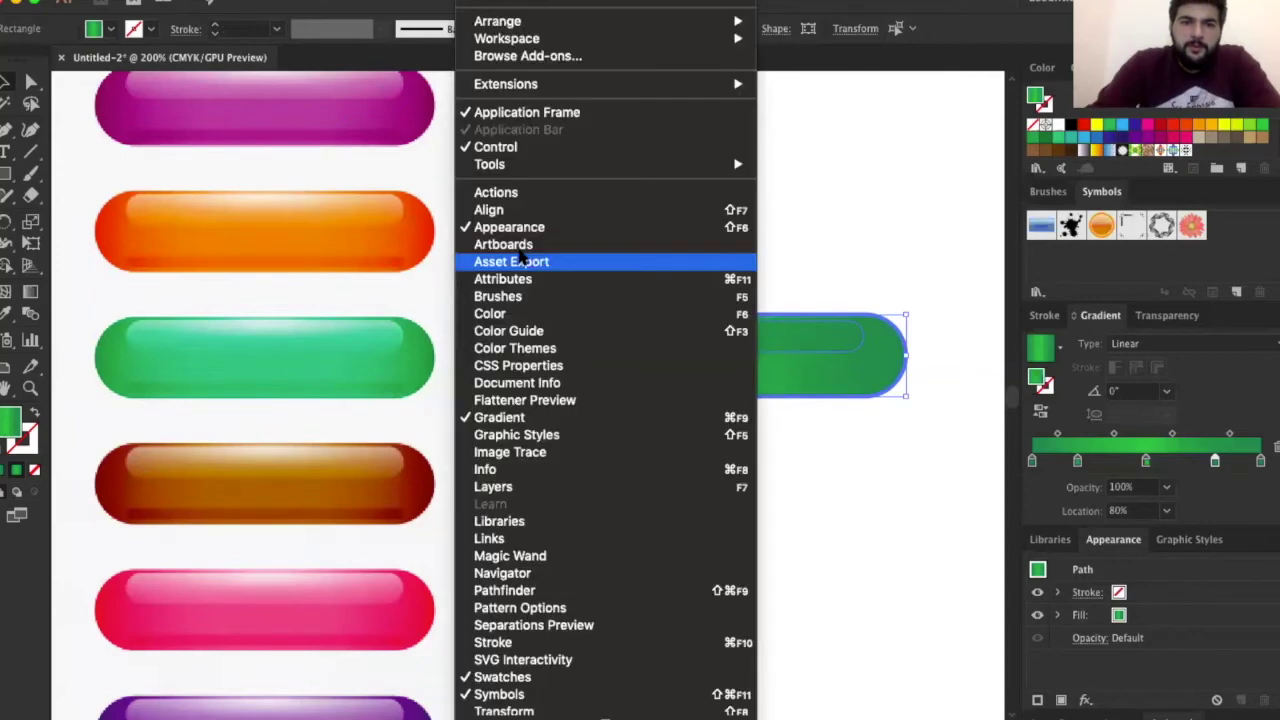
Centre the thin strip on the pill, narrow it and fill it white
{"action": "left_click", "coordinate": [529, 212]}
{"action": "left_click", "coordinate": [1091, 236]}
{"action": "left_click", "coordinate": [896, 341]}
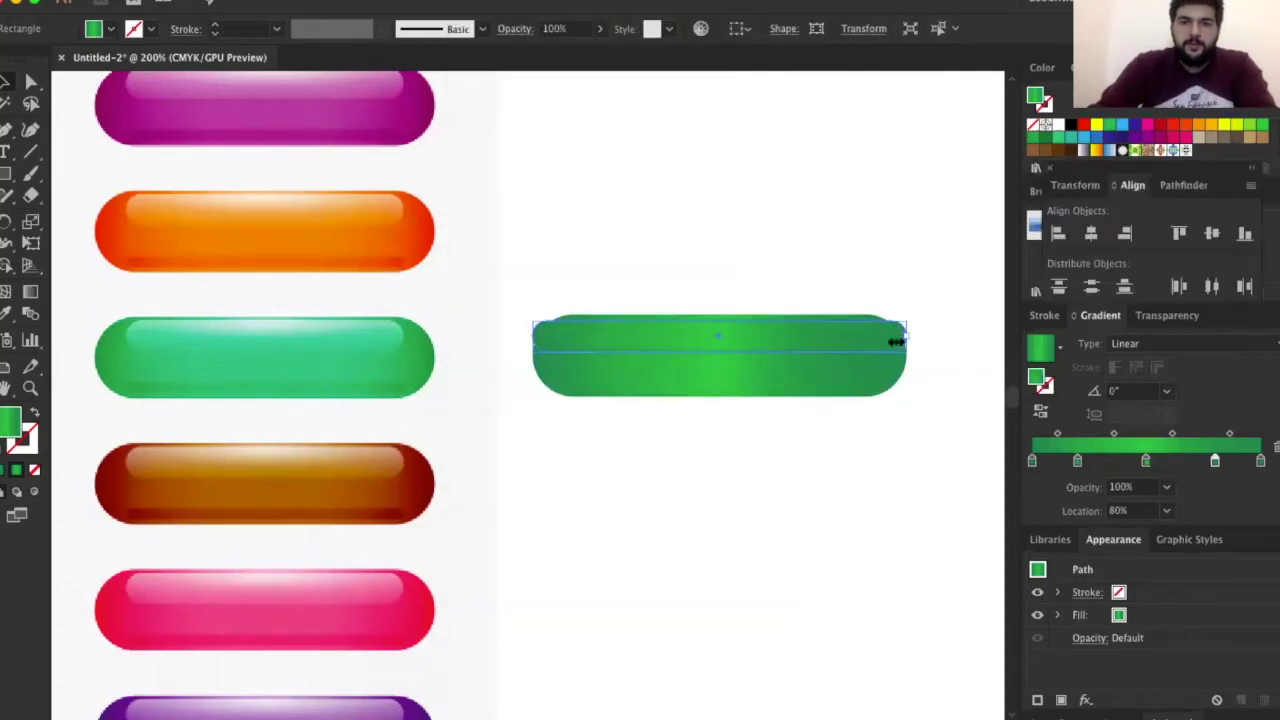
{"action": "left_click_drag", "start_coordinate": [896, 341], "coordinate": [864, 350]}
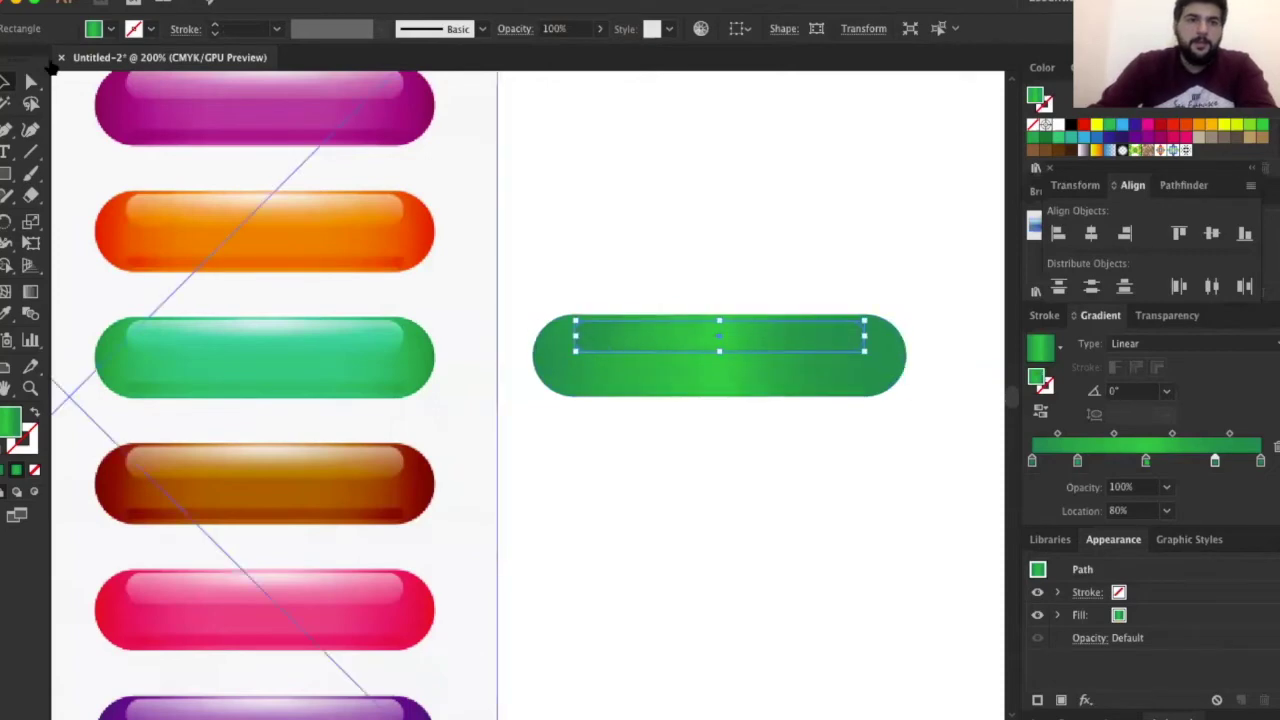
{"action": "left_click", "coordinate": [93, 28]}
{"action": "left_click", "coordinate": [711, 220]}
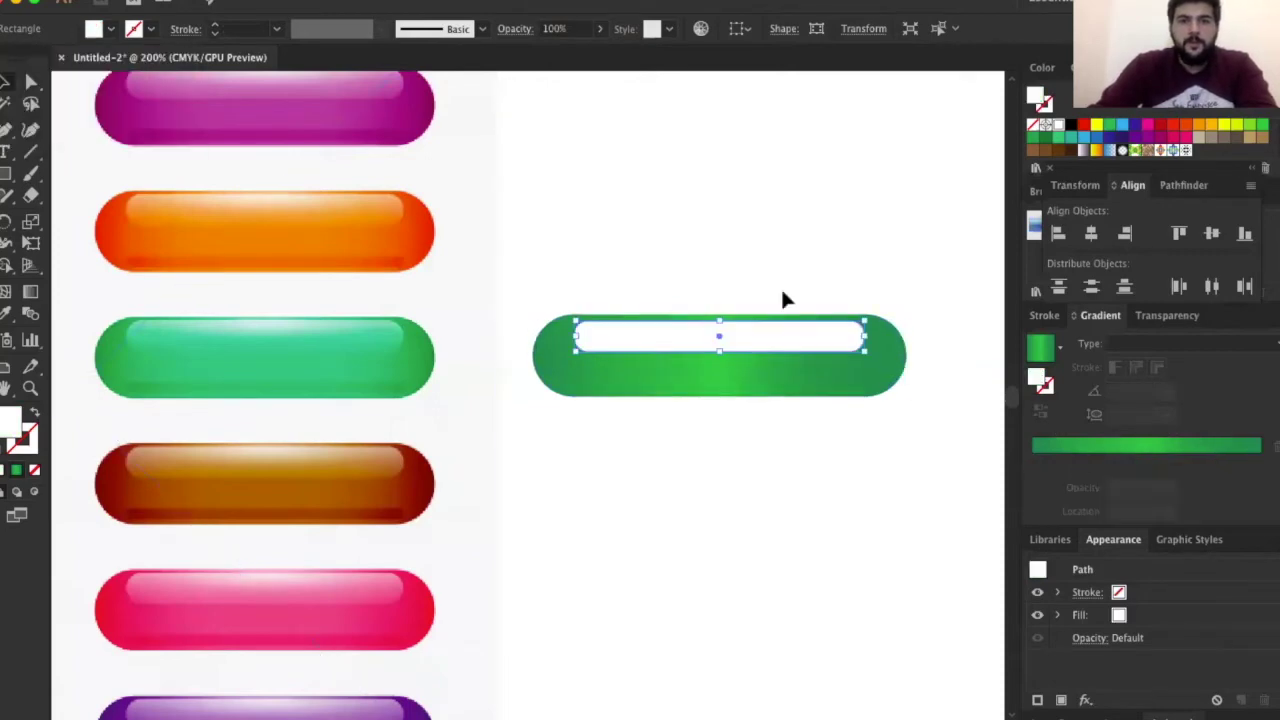
Place a copy of the white strip along the pill's bottom edge and deselect it
{"action": "key", "text": "ctrl+minus"}
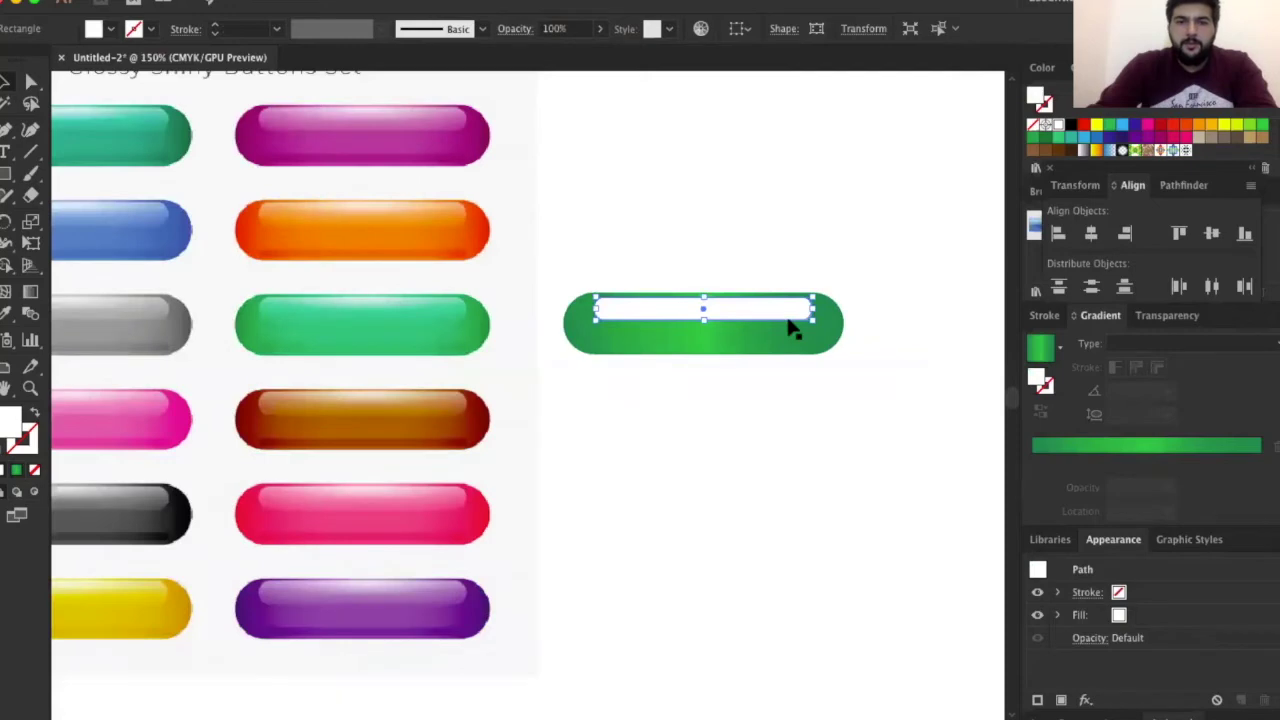
{"action": "key", "text": "ctrl+plus"}
{"action": "left_click_drag", "start_coordinate": [734, 298], "coordinate": [748, 400]}
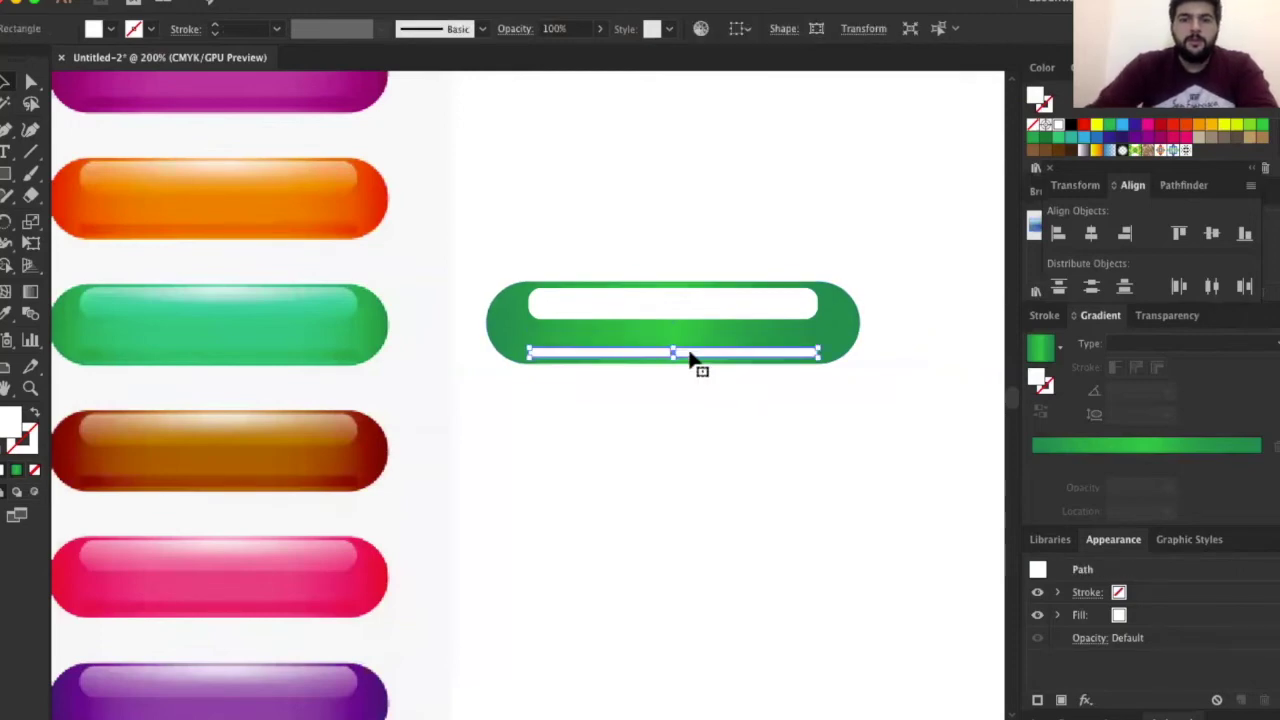
{"action": "key", "text": "ctrl+shift+a"}
Fill the thin bottom strip of the pill with dark green #00661F
{"action": "left_click", "coordinate": [597, 352]}
{"action": "left_click", "coordinate": [112, 28]}
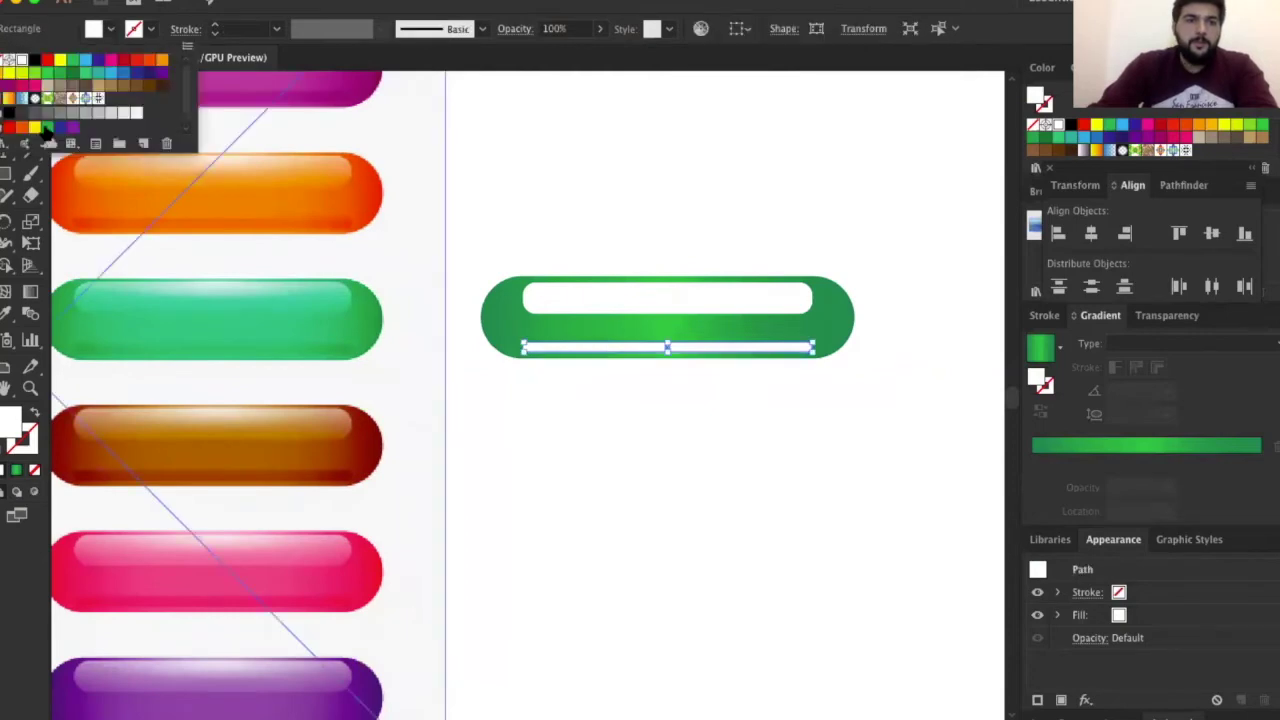
{"action": "left_click", "coordinate": [72, 73]}
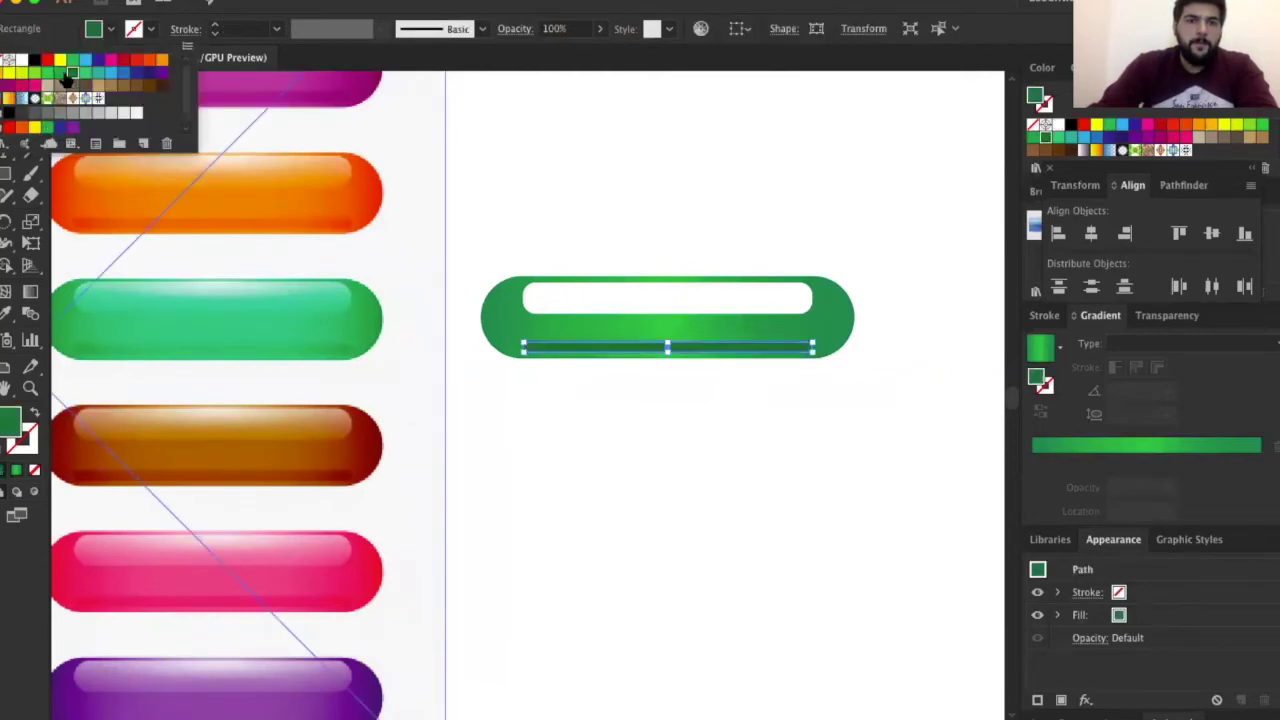
{"action": "left_click", "coordinate": [60, 72]}
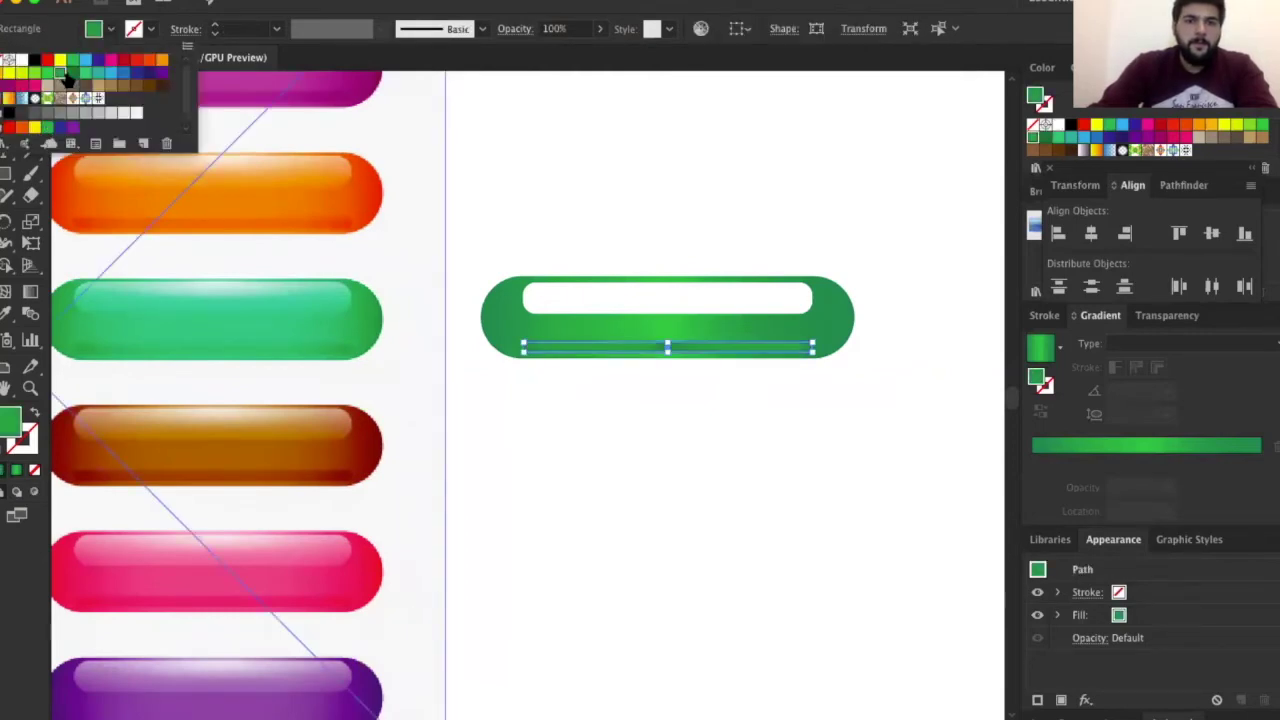
{"action": "double_click", "coordinate": [10, 418]}
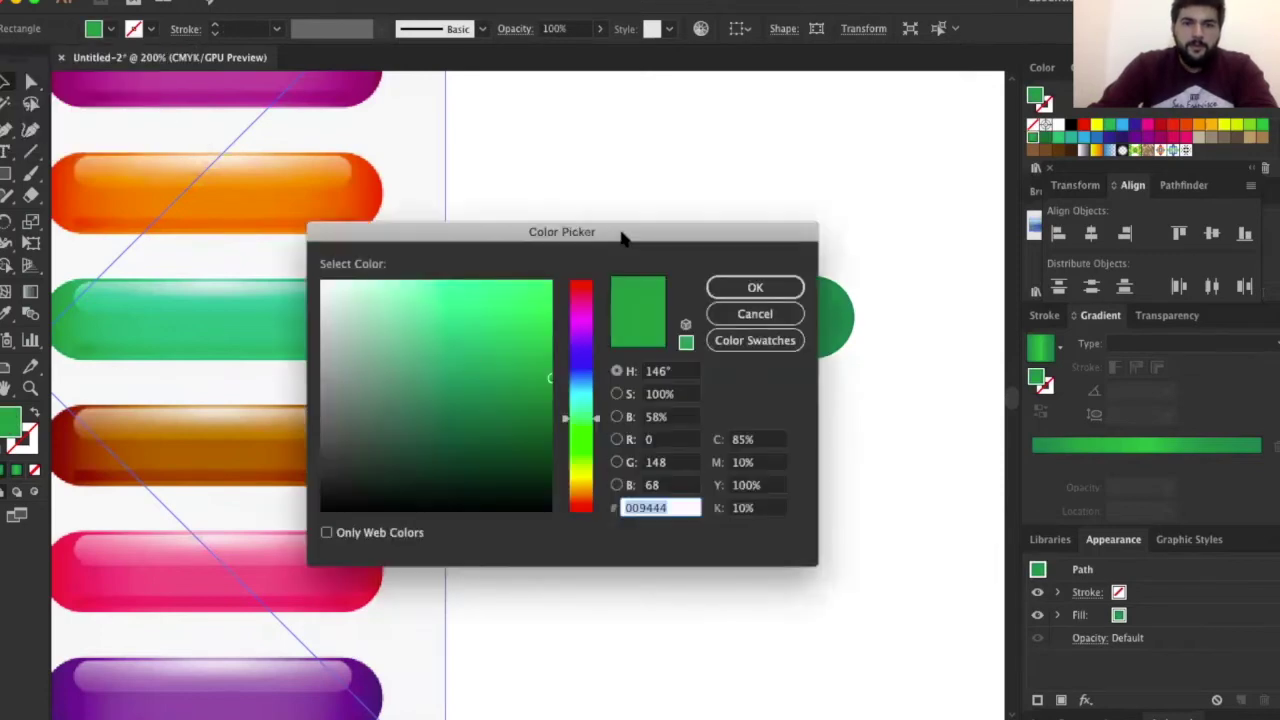
{"action": "mouse_move", "coordinate": [562, 231]}
{"action": "left_mouse_down"}
{"action": "mouse_move", "coordinate": [300, 331]}
{"action": "mouse_move", "coordinate": [322, 377]}
{"action": "left_mouse_up"}
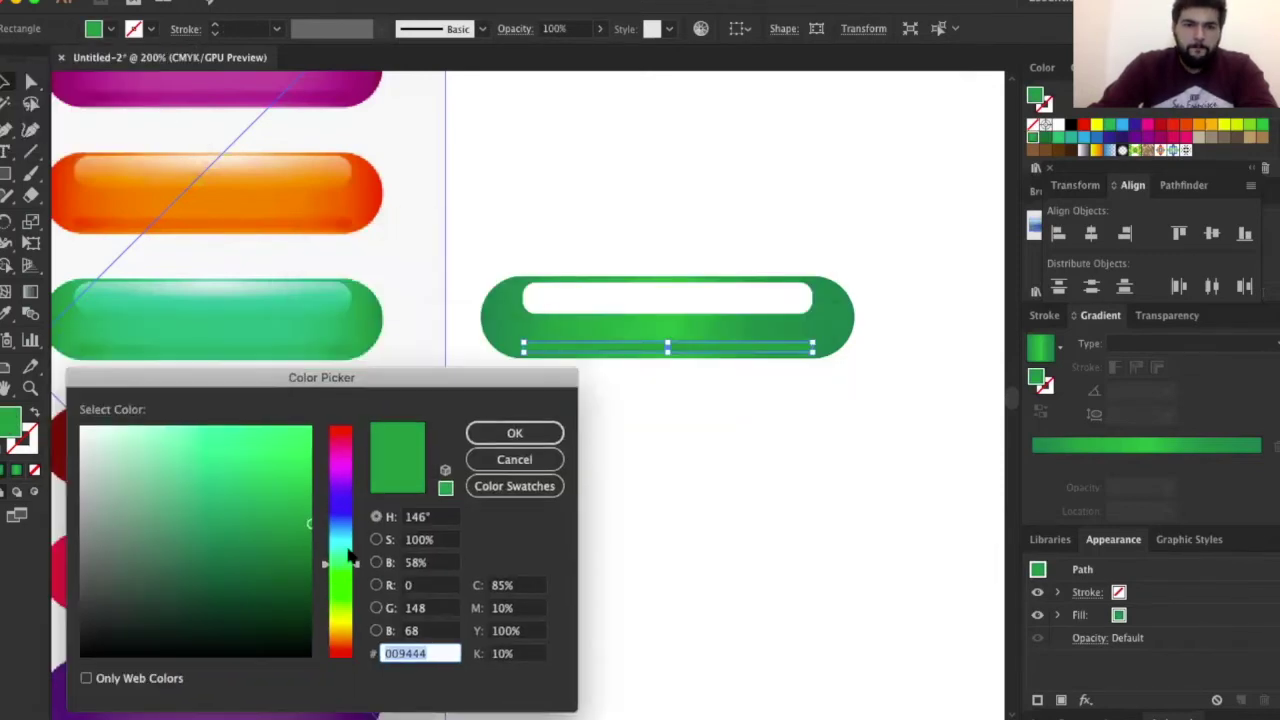
{"action": "mouse_move", "coordinate": [350, 555]}
{"action": "left_mouse_down"}
{"action": "mouse_move", "coordinate": [350, 568]}
{"action": "mouse_move", "coordinate": [309, 566]}
{"action": "left_mouse_up"}
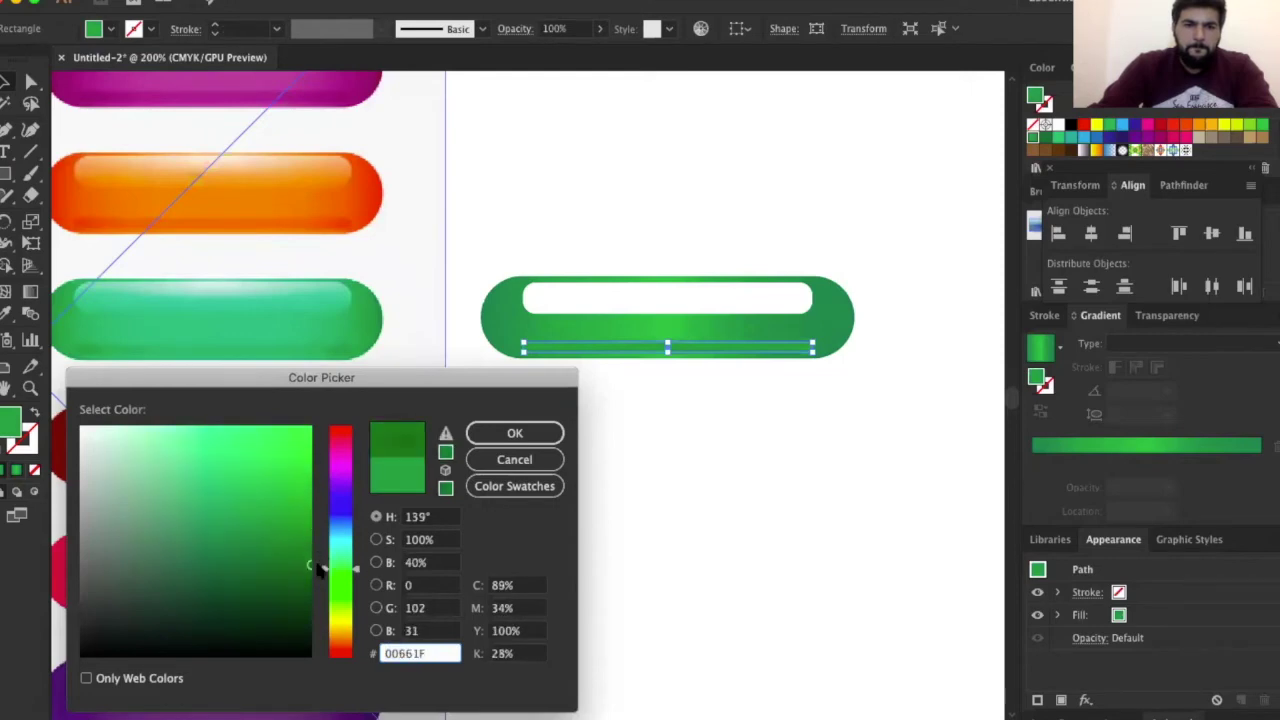
{"action": "left_click", "coordinate": [786, 397]}
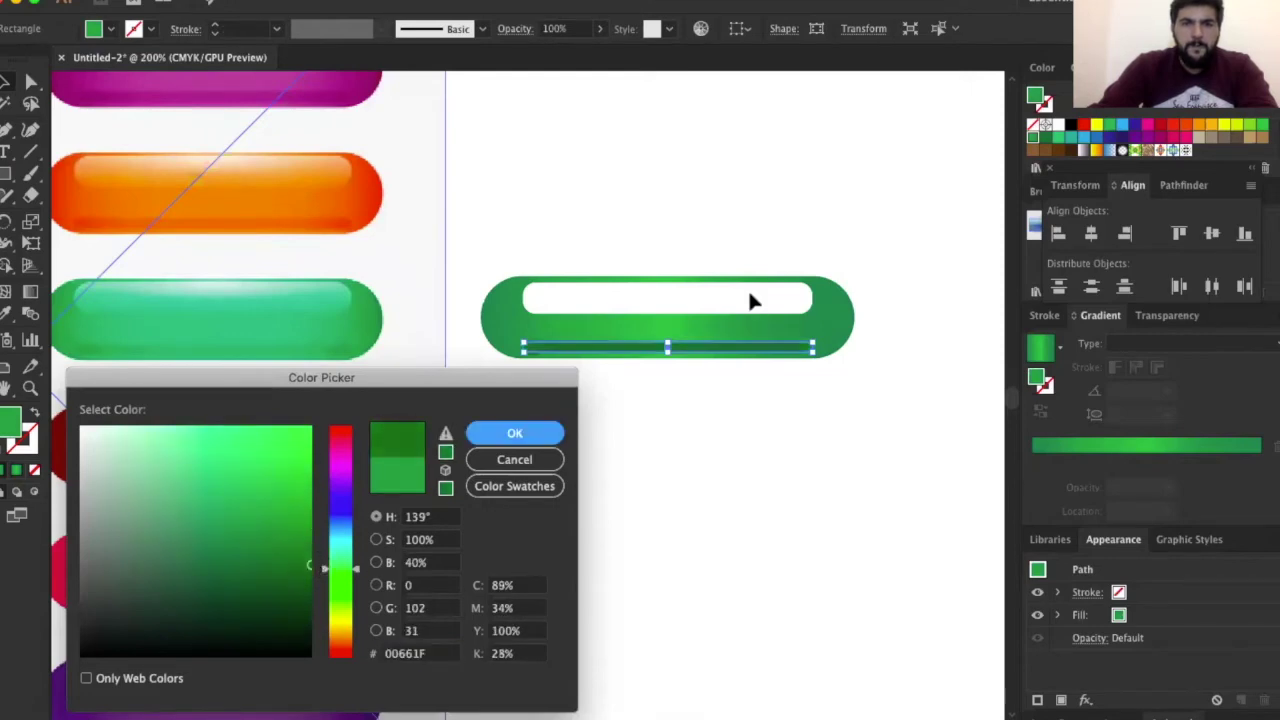
{"action": "key", "text": "Return"}
{"action": "left_click", "coordinate": [748, 288]}
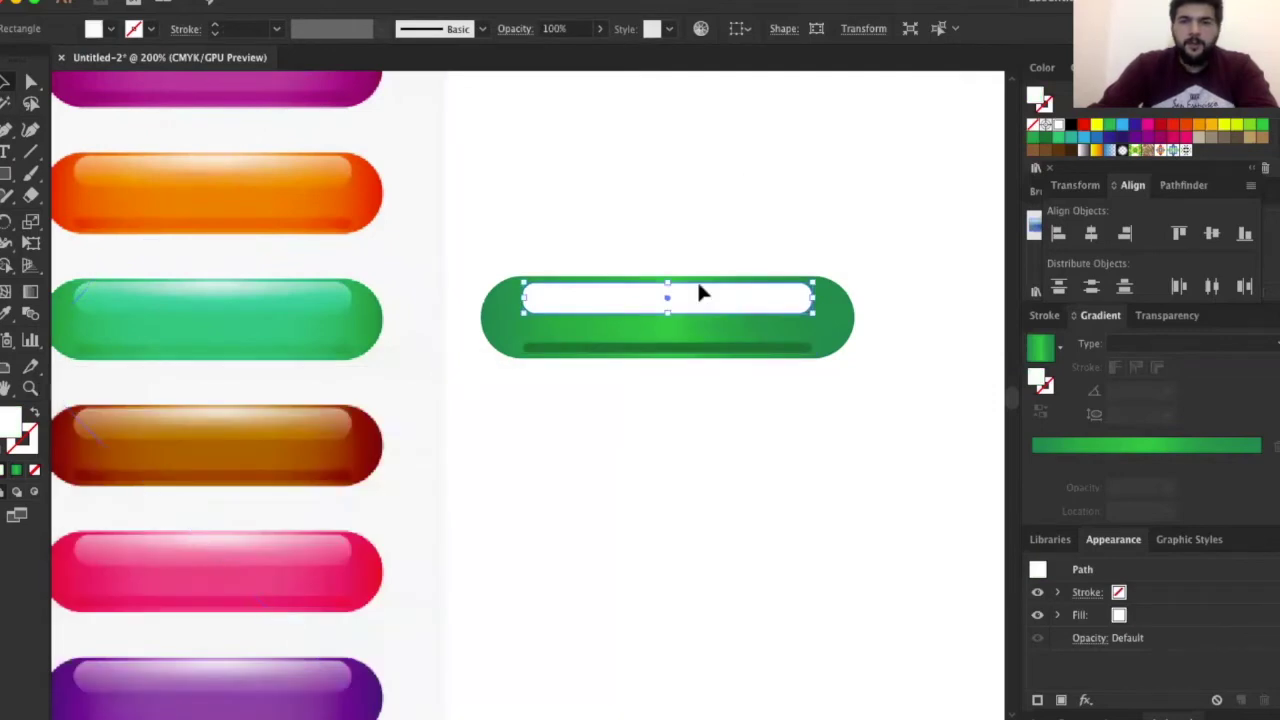
{"action": "scroll", "coordinate": [622, 137], "scroll_direction": "down", "scroll_amount": 1}
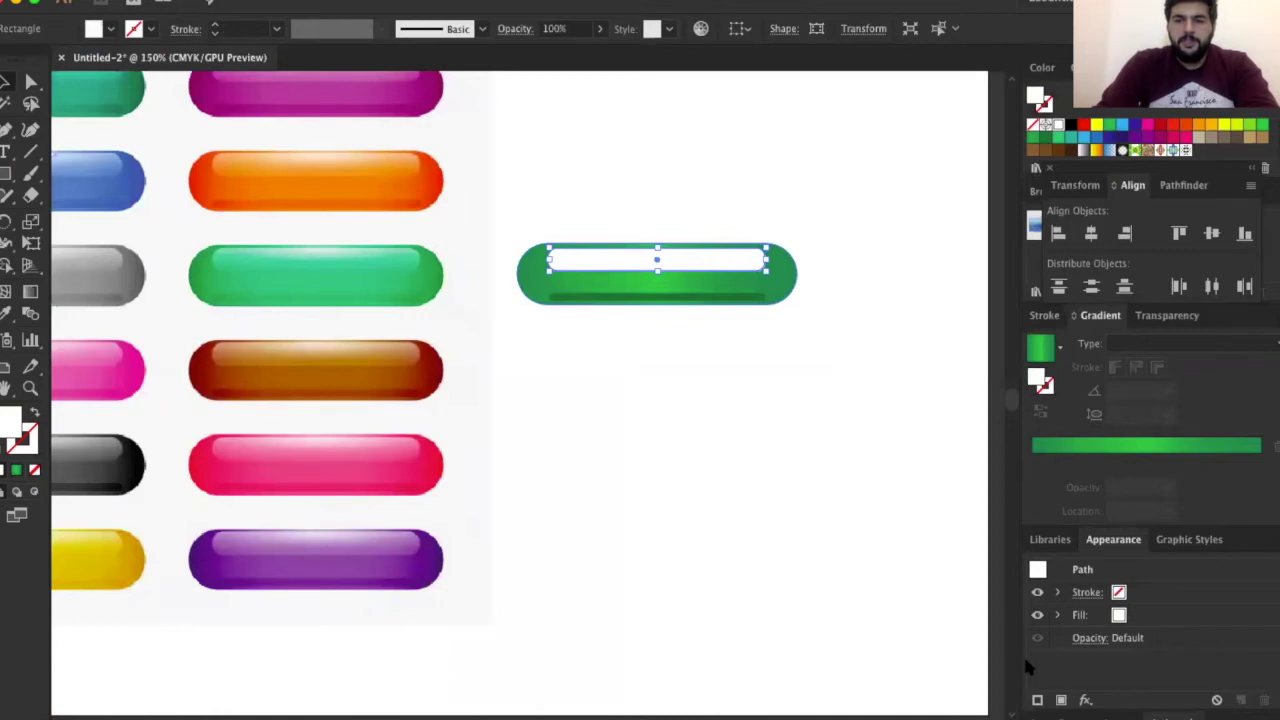
Try Multiply and Color Dodge blend modes on the white top highlight rectangle
{"action": "left_click", "coordinate": [1172, 320]}
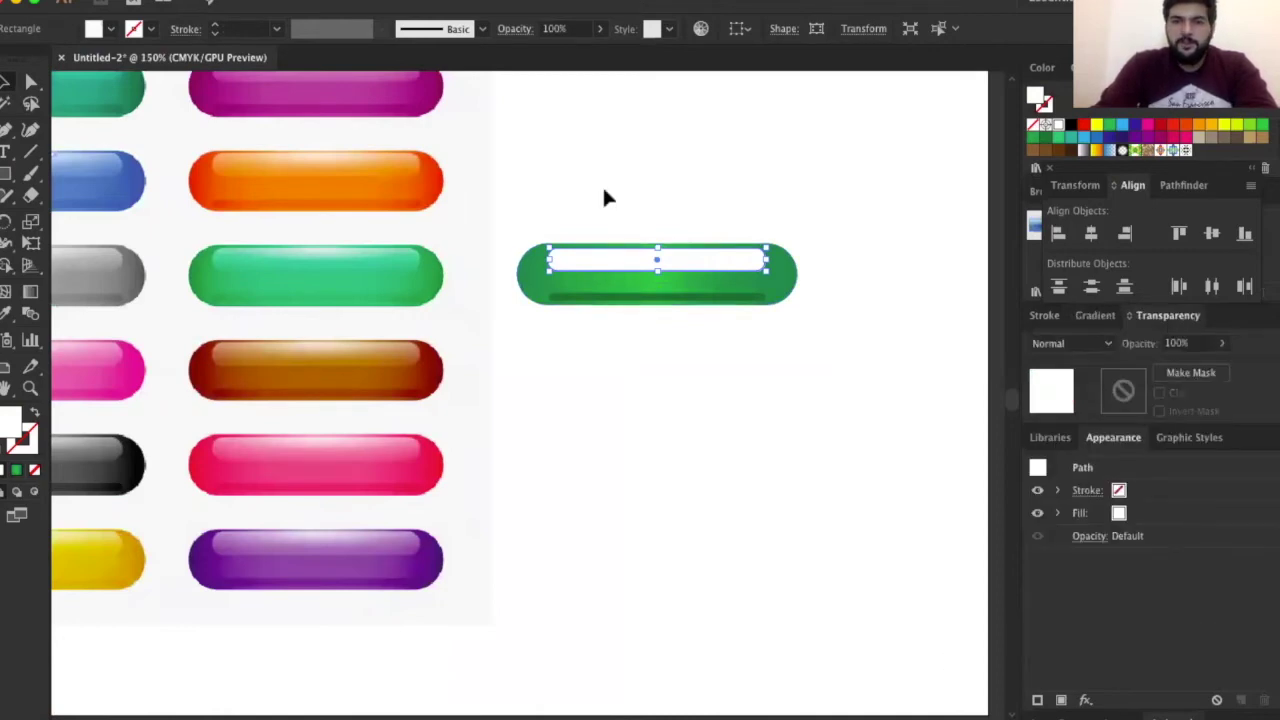
{"action": "left_click", "coordinate": [669, 220]}
{"action": "left_click", "coordinate": [677, 258]}
{"action": "key", "text": "ctrl+="}
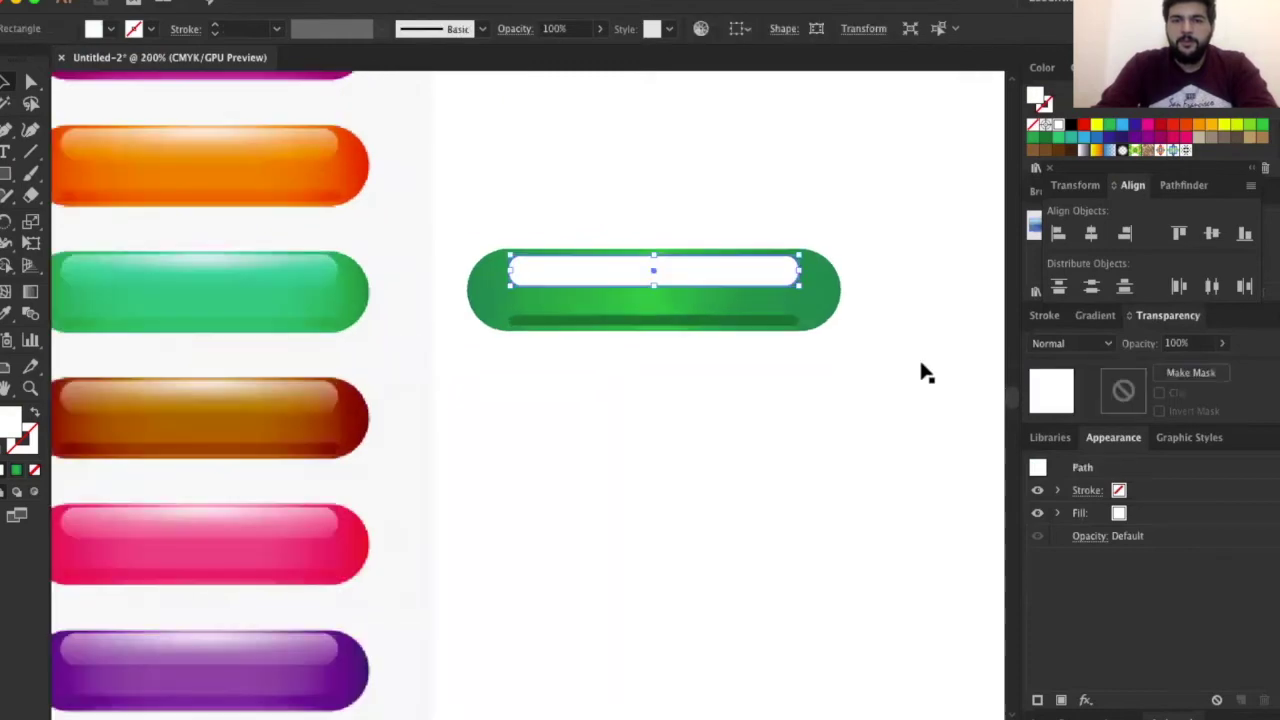
{"action": "left_click", "coordinate": [1098, 346]}
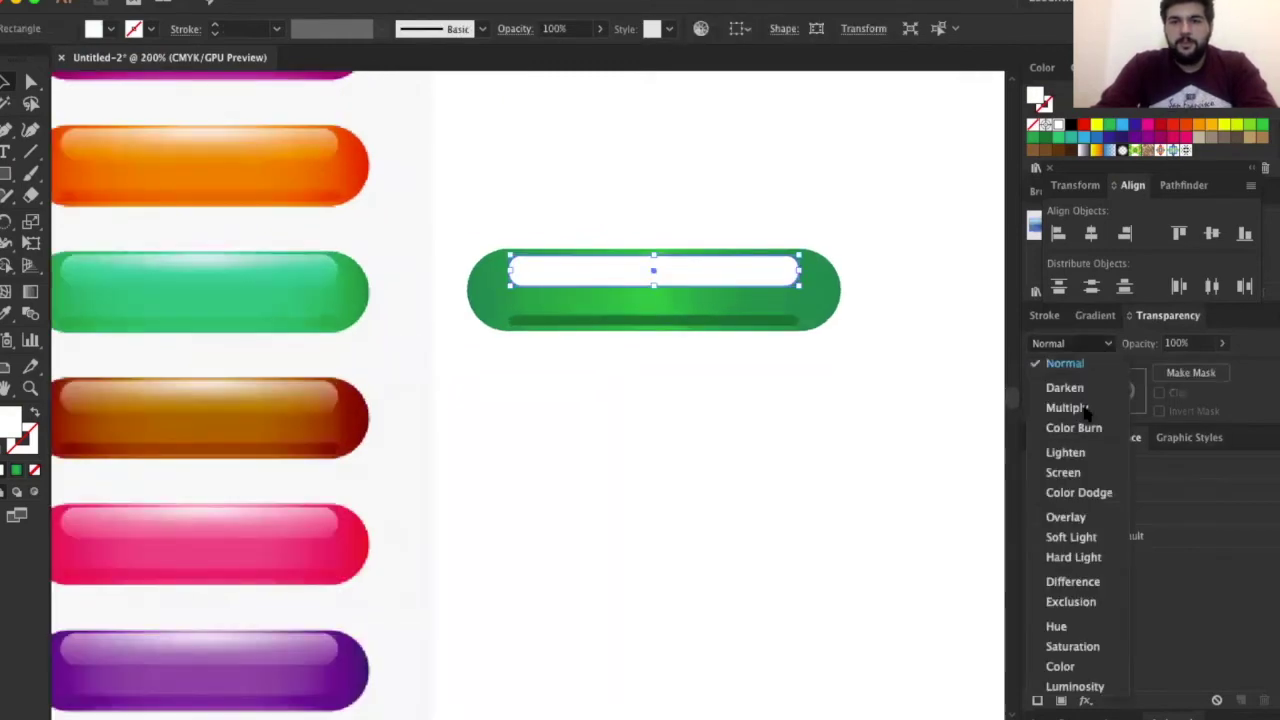
{"action": "left_click", "coordinate": [1067, 407]}
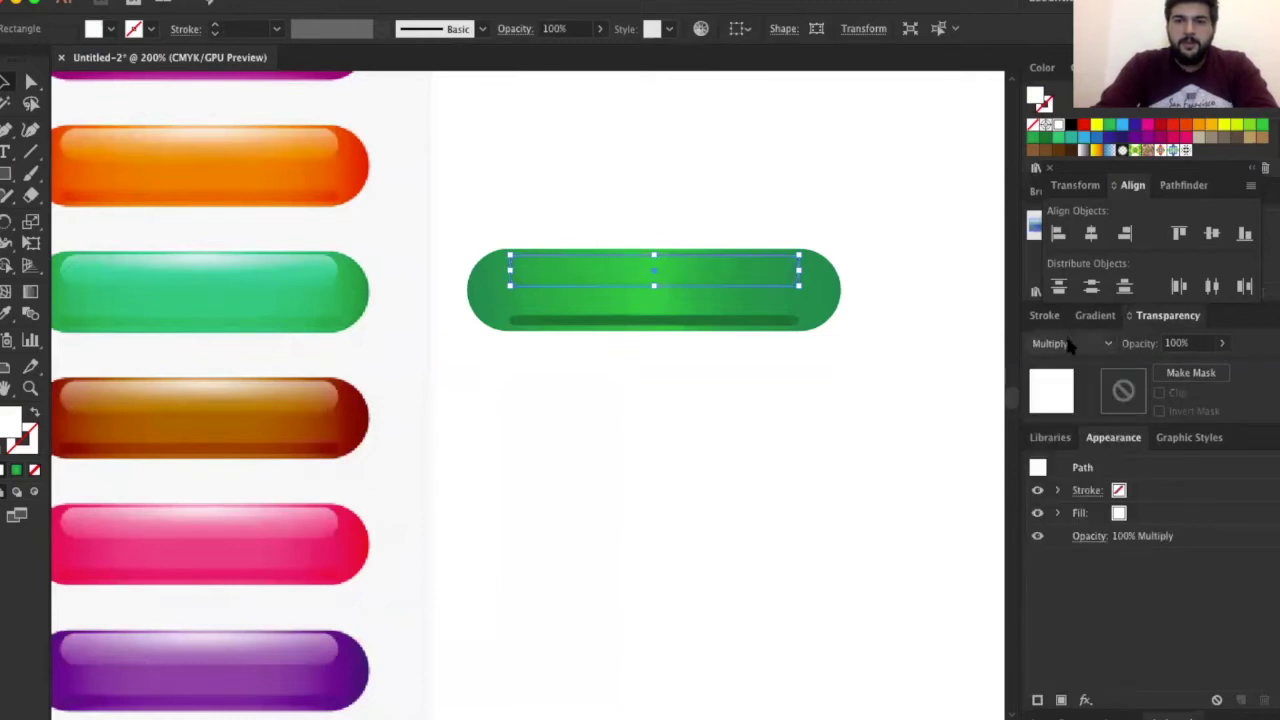
{"action": "left_click", "coordinate": [1070, 343]}
{"action": "left_click", "coordinate": [1079, 492]}
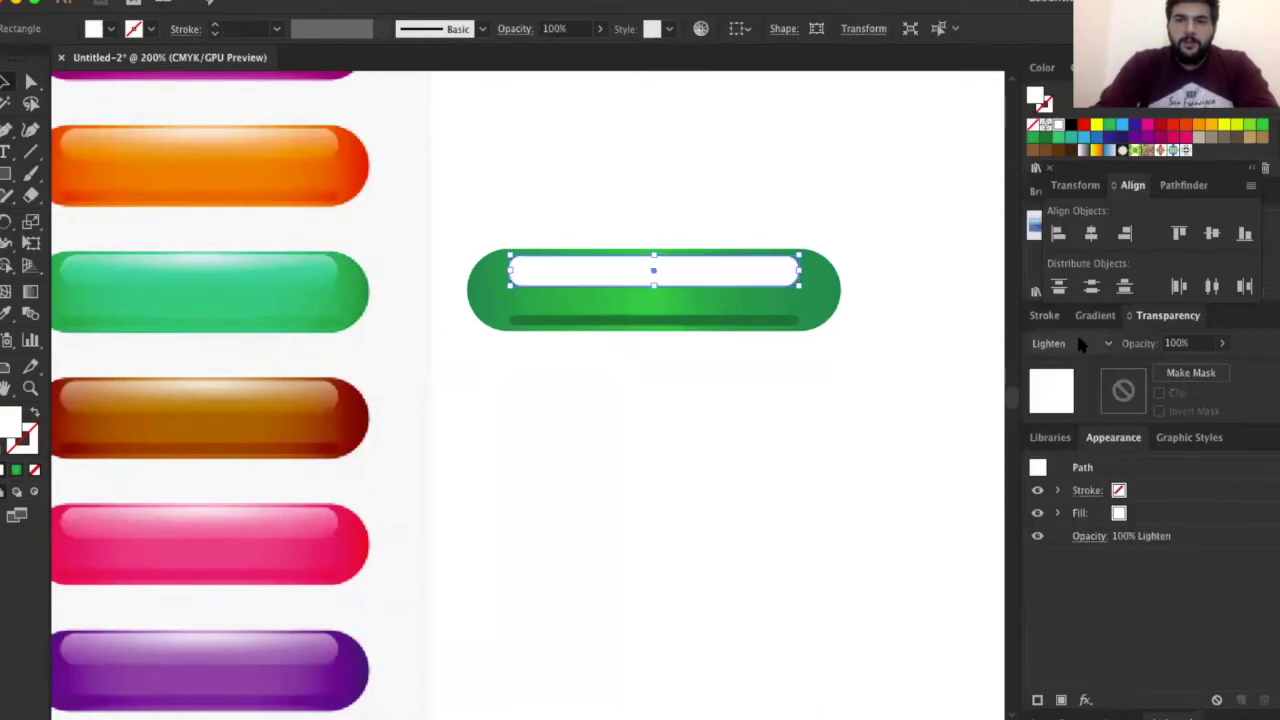
{"action": "scroll", "coordinate": [1078, 343], "scroll_direction": "down", "scroll_amount": 1}
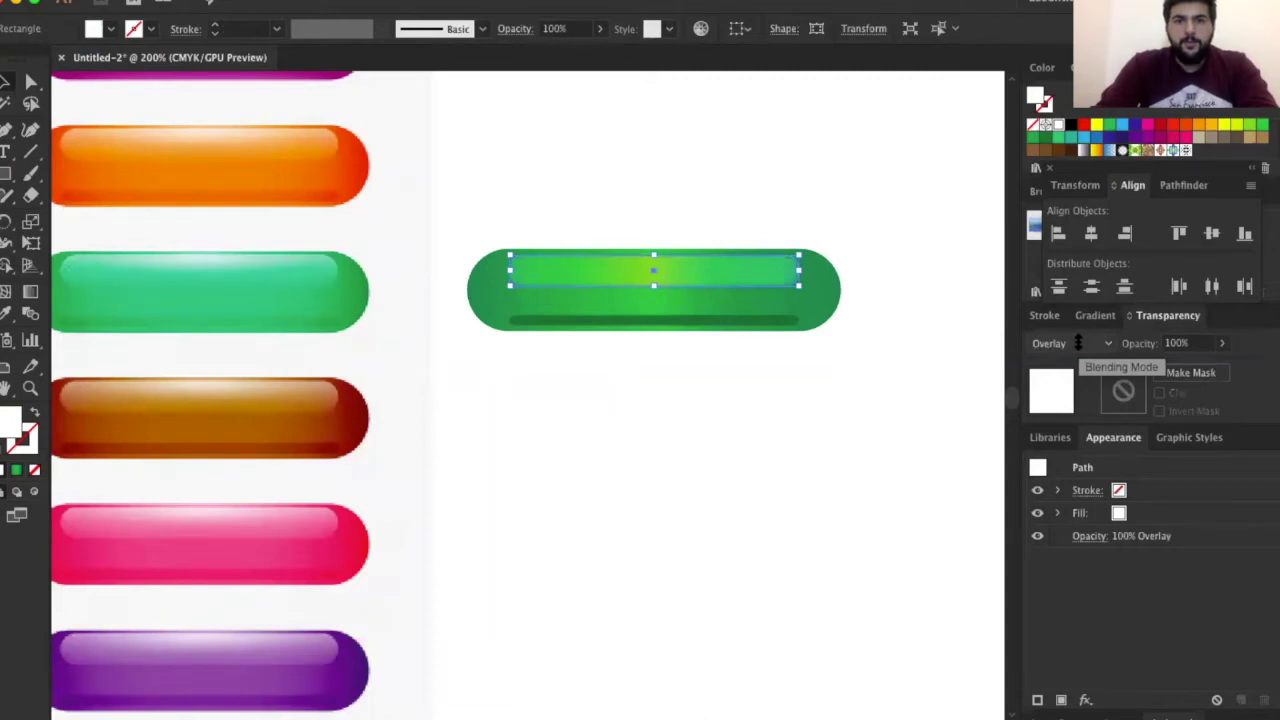
{"action": "scroll", "coordinate": [1078, 343], "scroll_direction": "down", "scroll_amount": 3}
{"action": "scroll", "coordinate": [1078, 343], "scroll_direction": "up", "scroll_amount": 3}
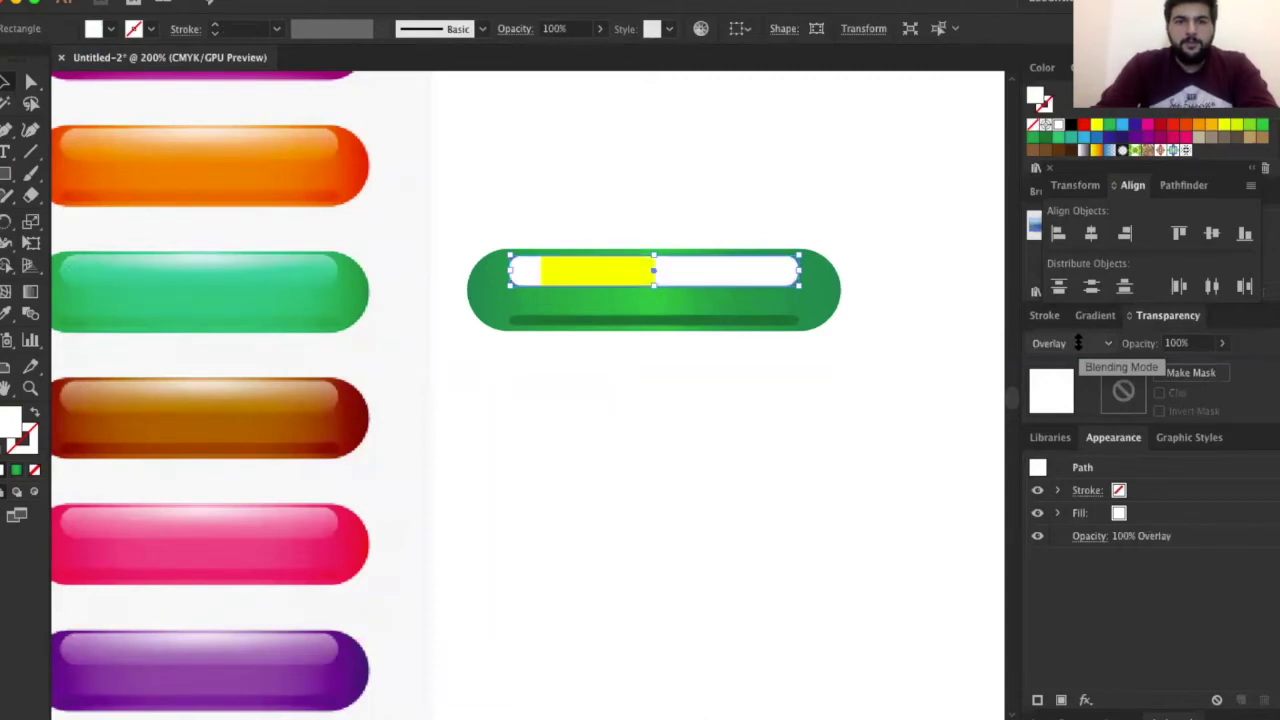
{"action": "scroll", "coordinate": [1078, 343], "scroll_direction": "up", "scroll_amount": 5}
{"action": "scroll", "coordinate": [1079, 343], "scroll_direction": "down", "scroll_amount": 1}
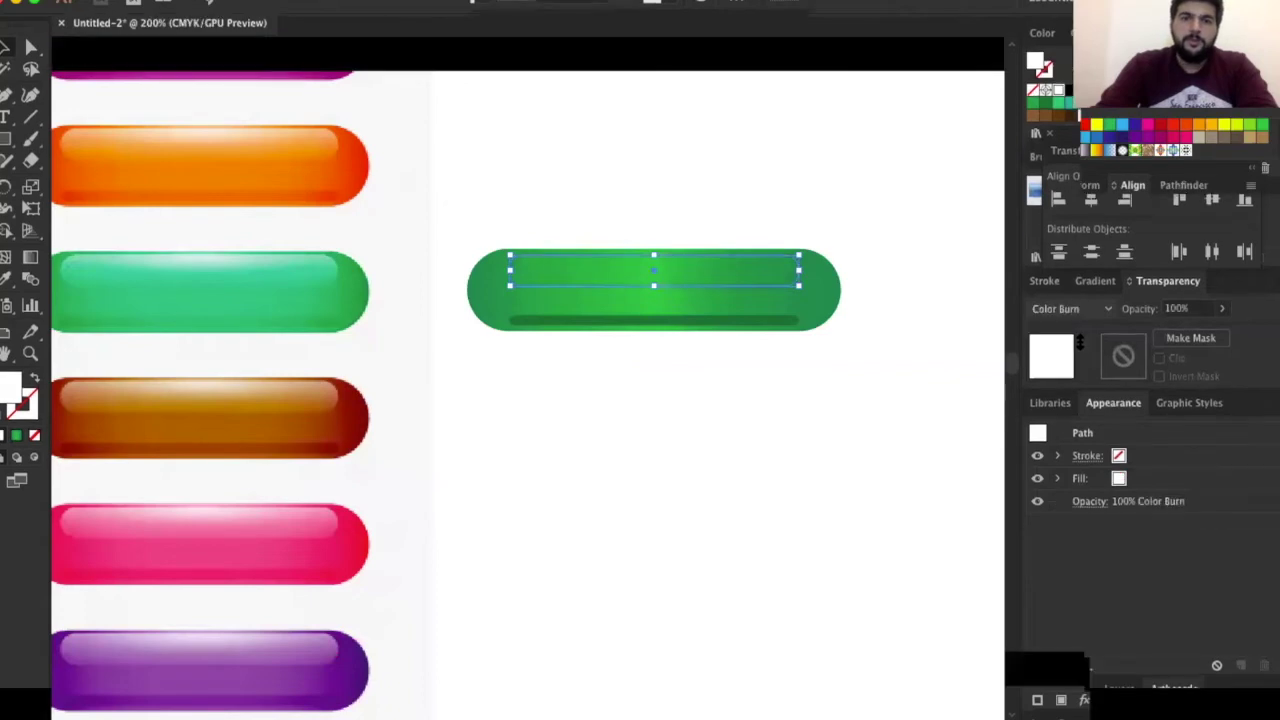
{"action": "scroll", "coordinate": [1079, 343], "scroll_direction": "down", "scroll_amount": 4}
{"action": "scroll", "coordinate": [1079, 343], "scroll_direction": "down", "scroll_amount": 3}
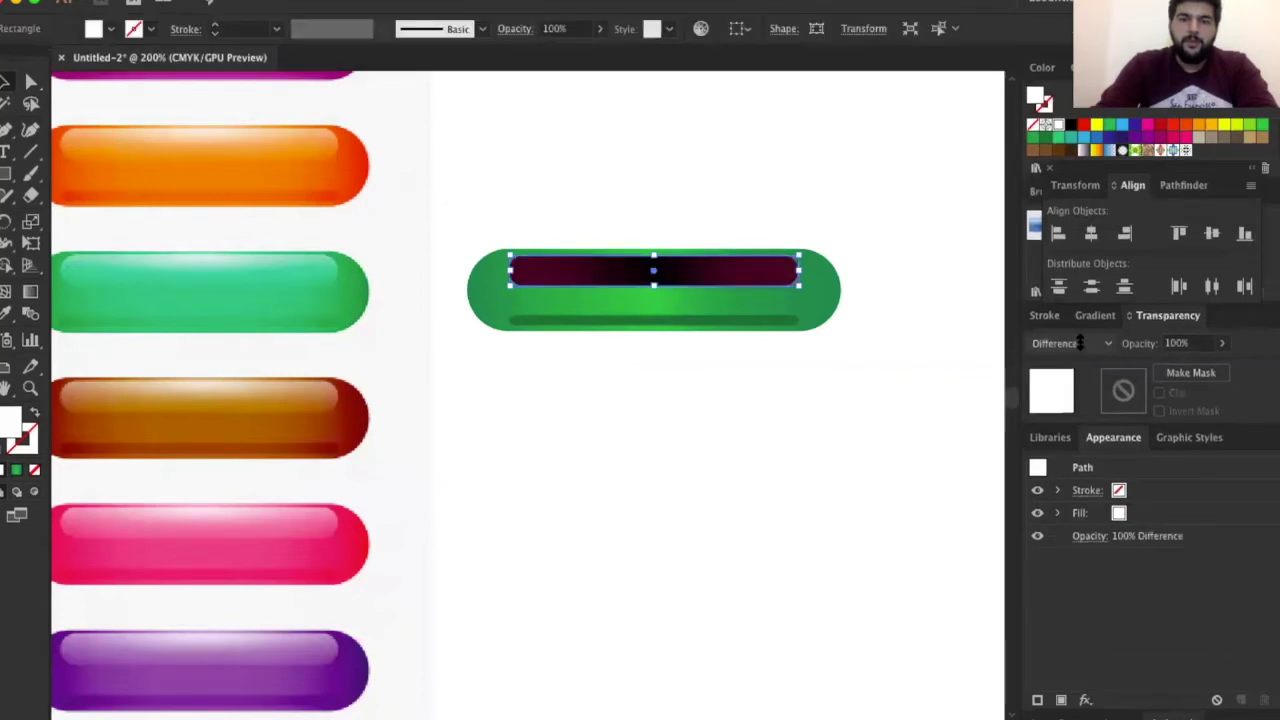
{"action": "scroll", "coordinate": [1079, 343], "scroll_direction": "down", "scroll_amount": 2}
{"action": "scroll", "coordinate": [1079, 343], "scroll_direction": "up", "scroll_amount": 12}
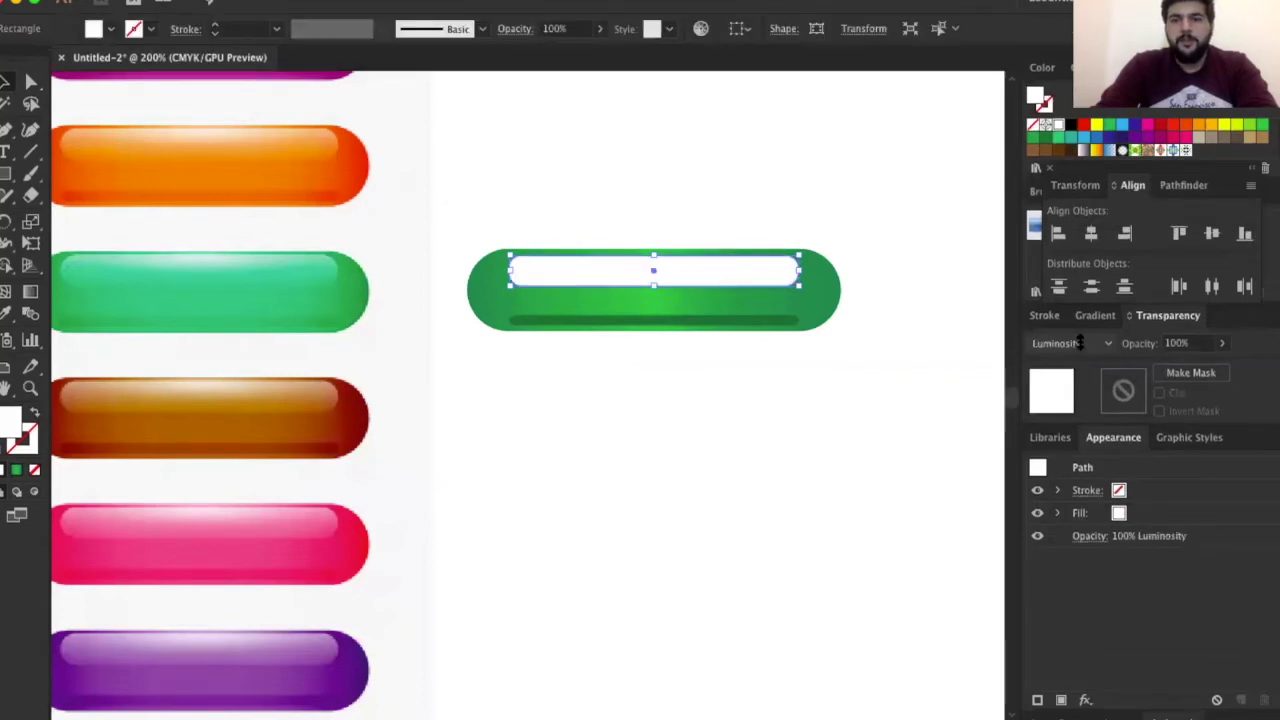
{"action": "scroll", "coordinate": [1079, 343], "scroll_direction": "down", "scroll_amount": 1}
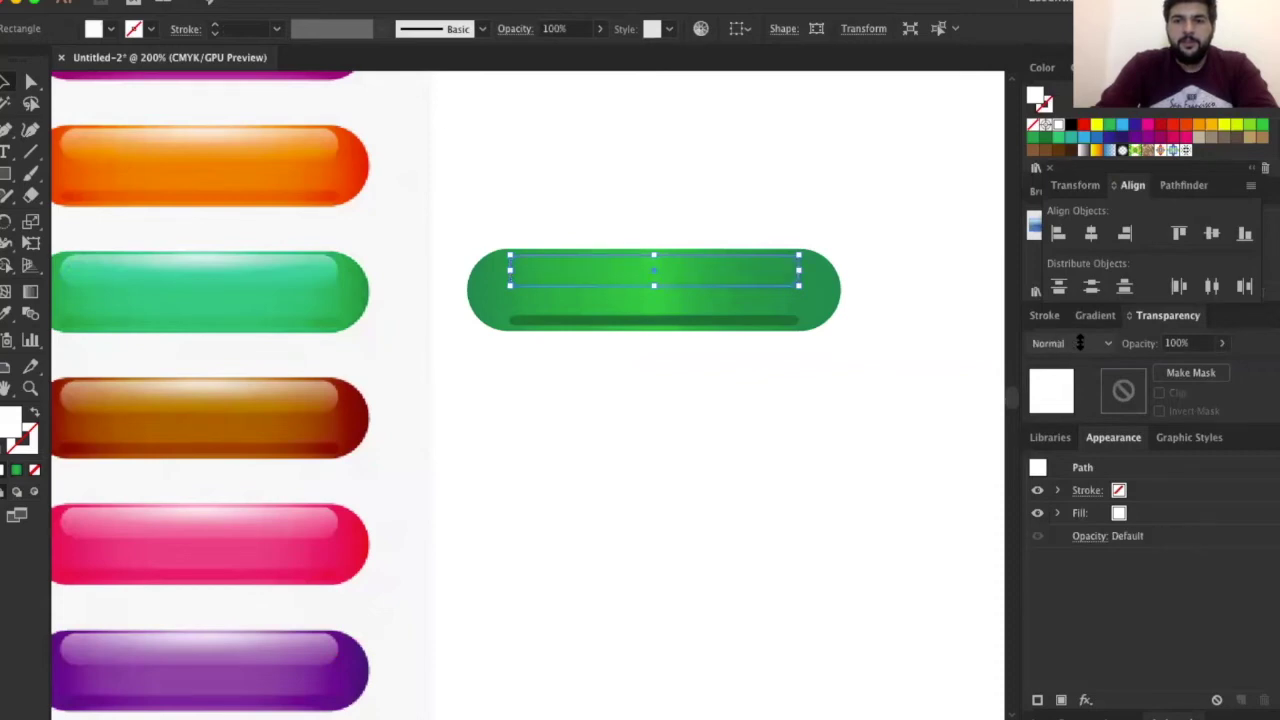
{"action": "scroll", "coordinate": [1079, 343], "scroll_direction": "down", "scroll_amount": 1}
{"action": "scroll", "coordinate": [1079, 343], "scroll_direction": "down", "scroll_amount": 4}
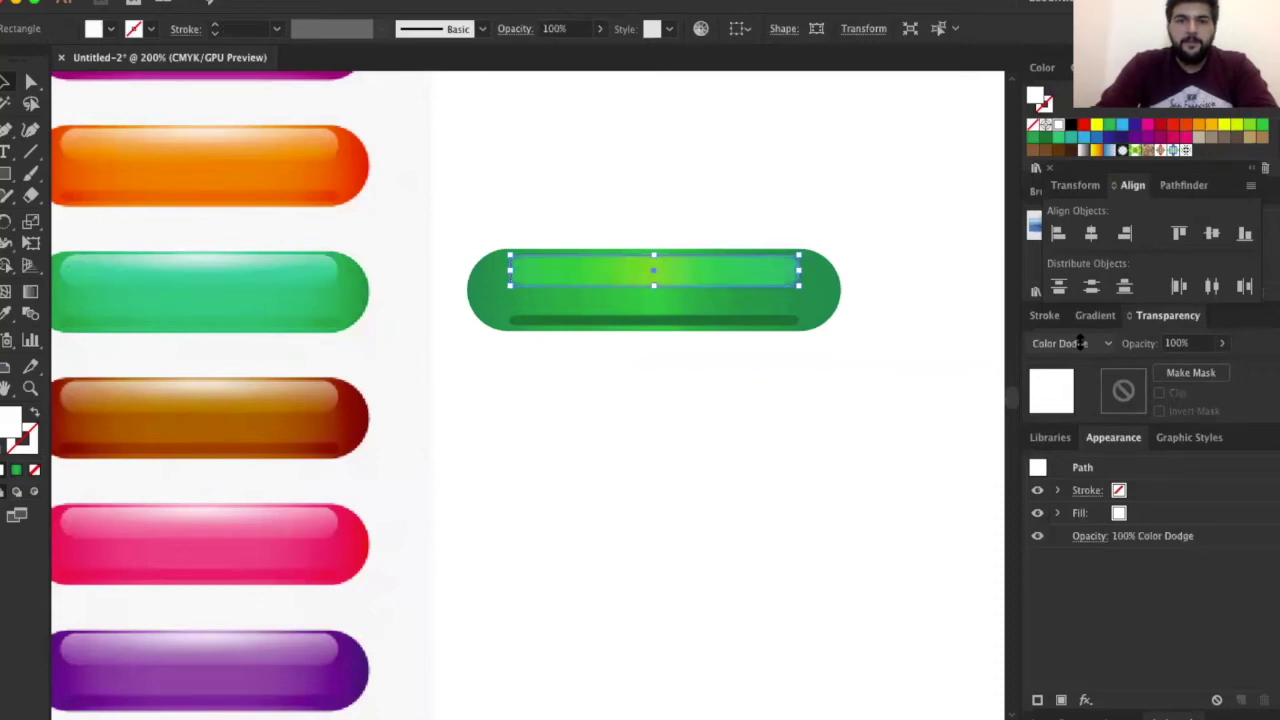
{"action": "scroll", "coordinate": [1079, 345], "scroll_direction": "down", "scroll_amount": 1}
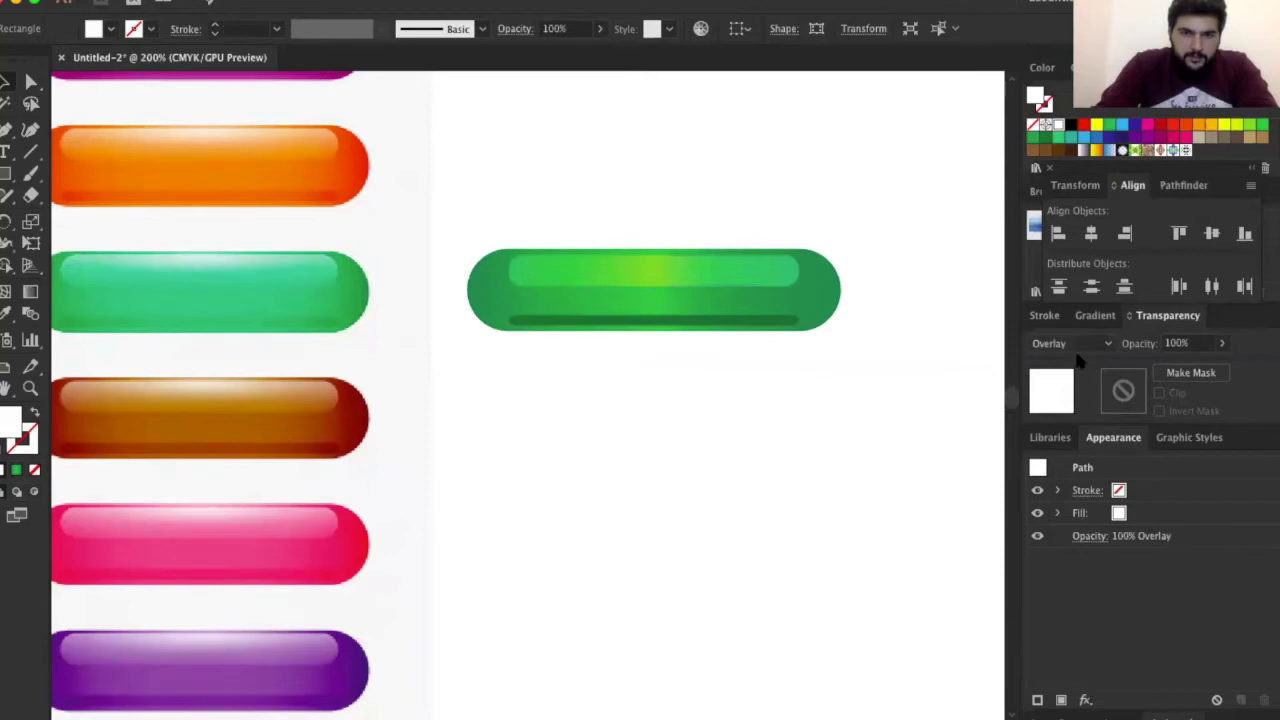
Return the highlight to Normal blending and set its opacity to 41%
{"action": "key", "text": "ctrl+z"}
{"action": "key", "text": "ctrl+z"}
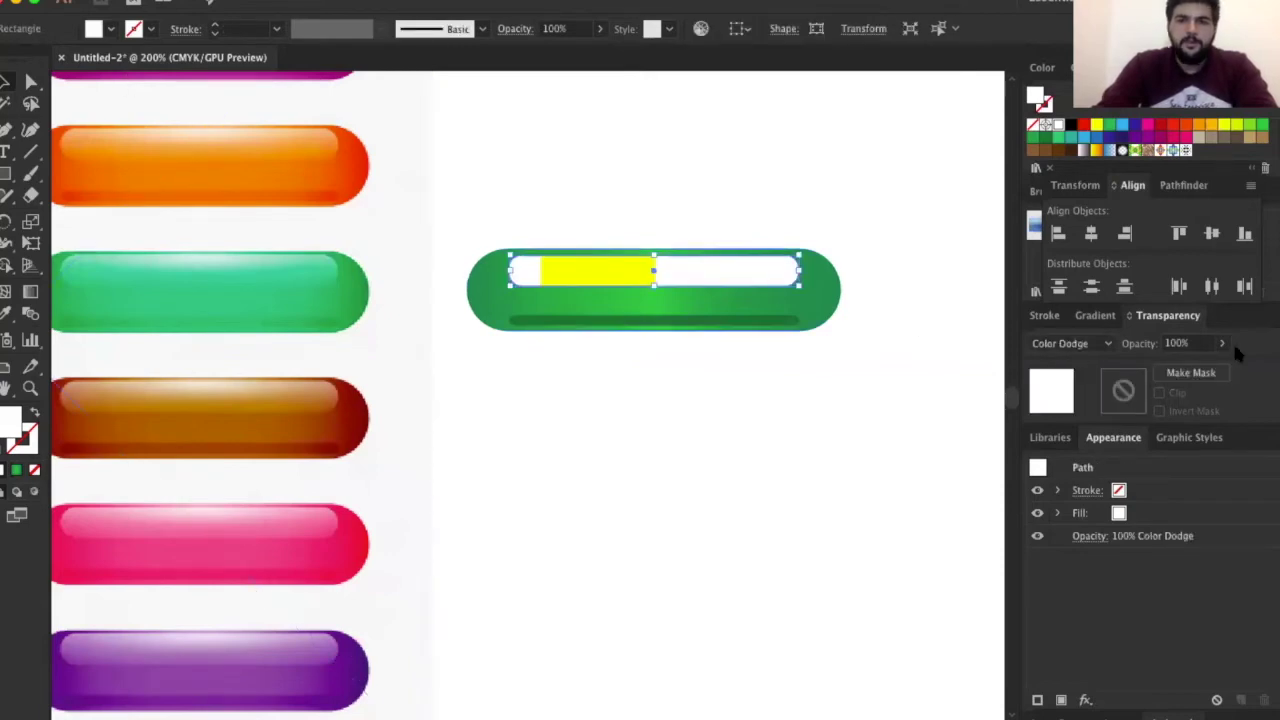
{"action": "key", "text": "ctrl+z"}
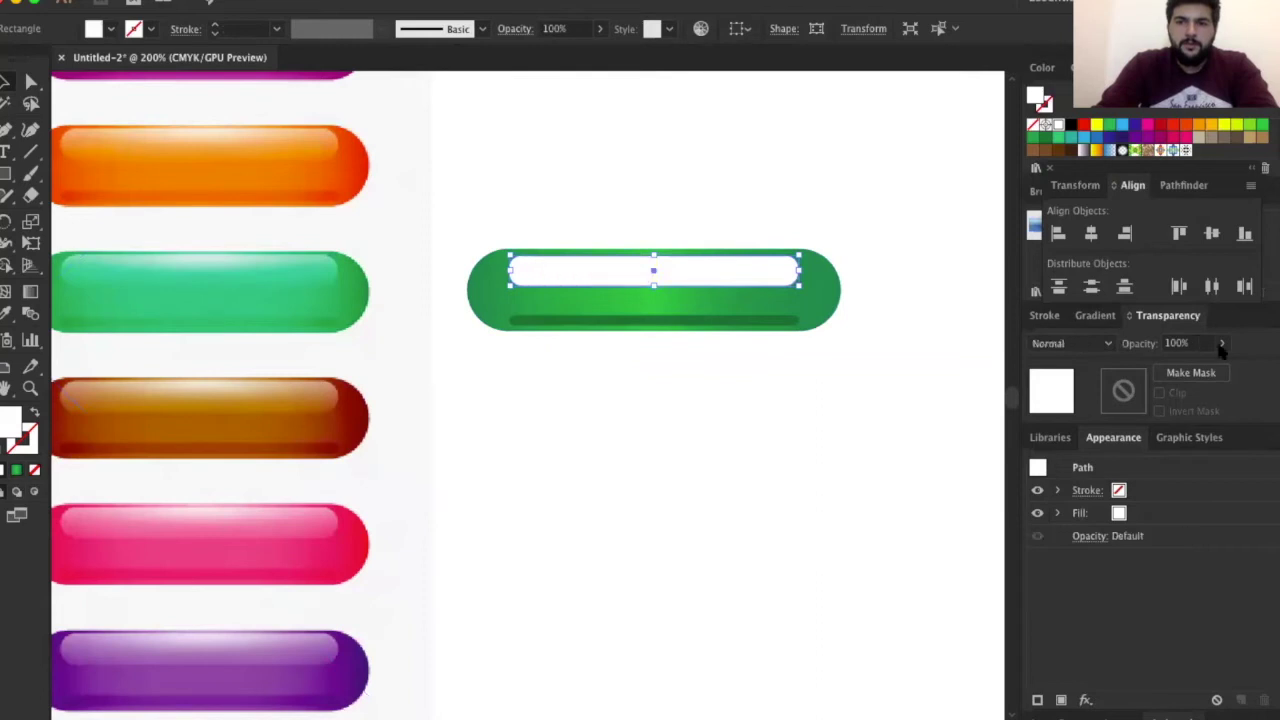
{"action": "left_click", "coordinate": [1222, 343]}
{"action": "left_click_drag", "start_coordinate": [1176, 366], "coordinate": [1179, 370]}
{"action": "left_click", "coordinate": [886, 339]}
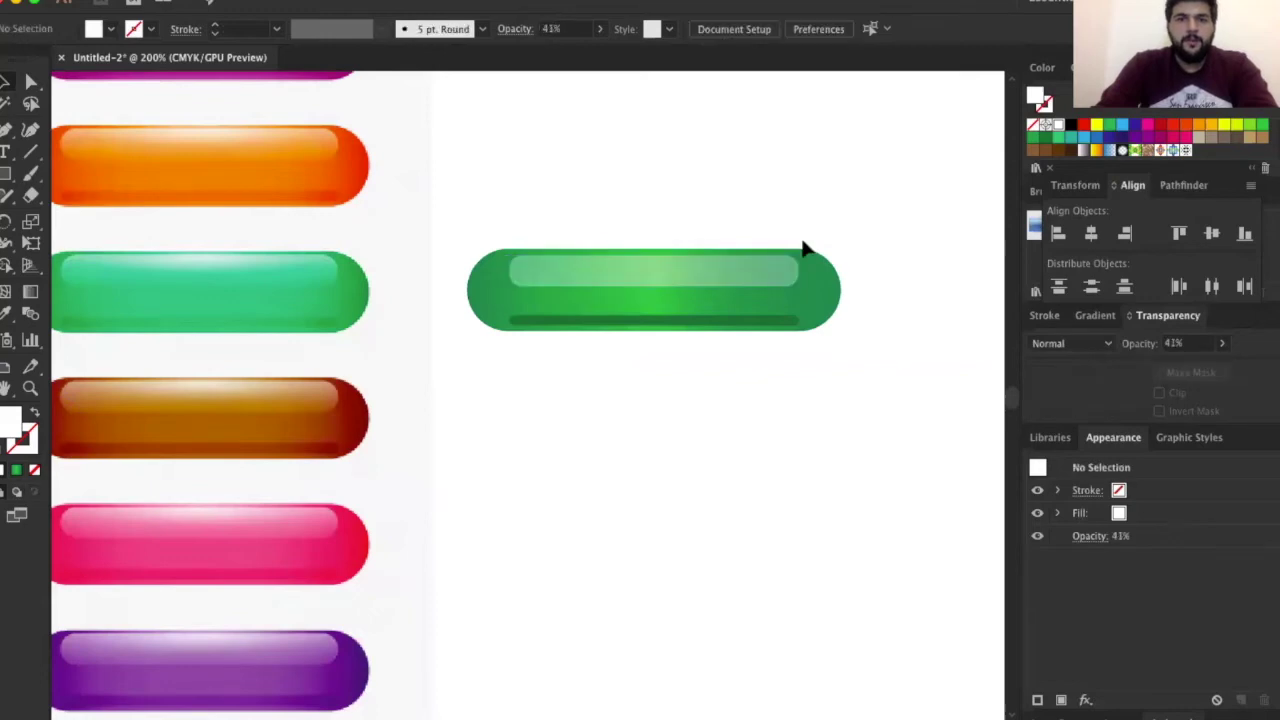
{"action": "scroll", "coordinate": [134, 257], "scroll_direction": "up", "scroll_amount": 2}
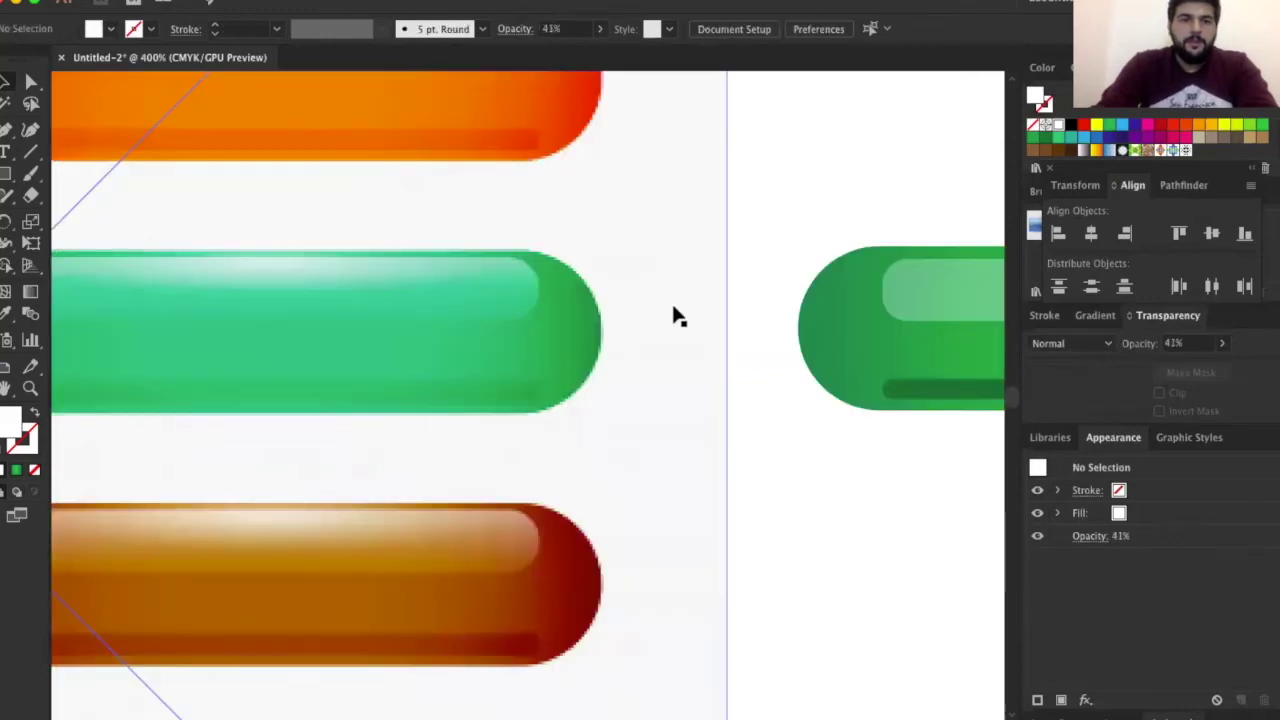
{"action": "scroll", "coordinate": [297, 263], "scroll_direction": "left", "scroll_amount": 3}
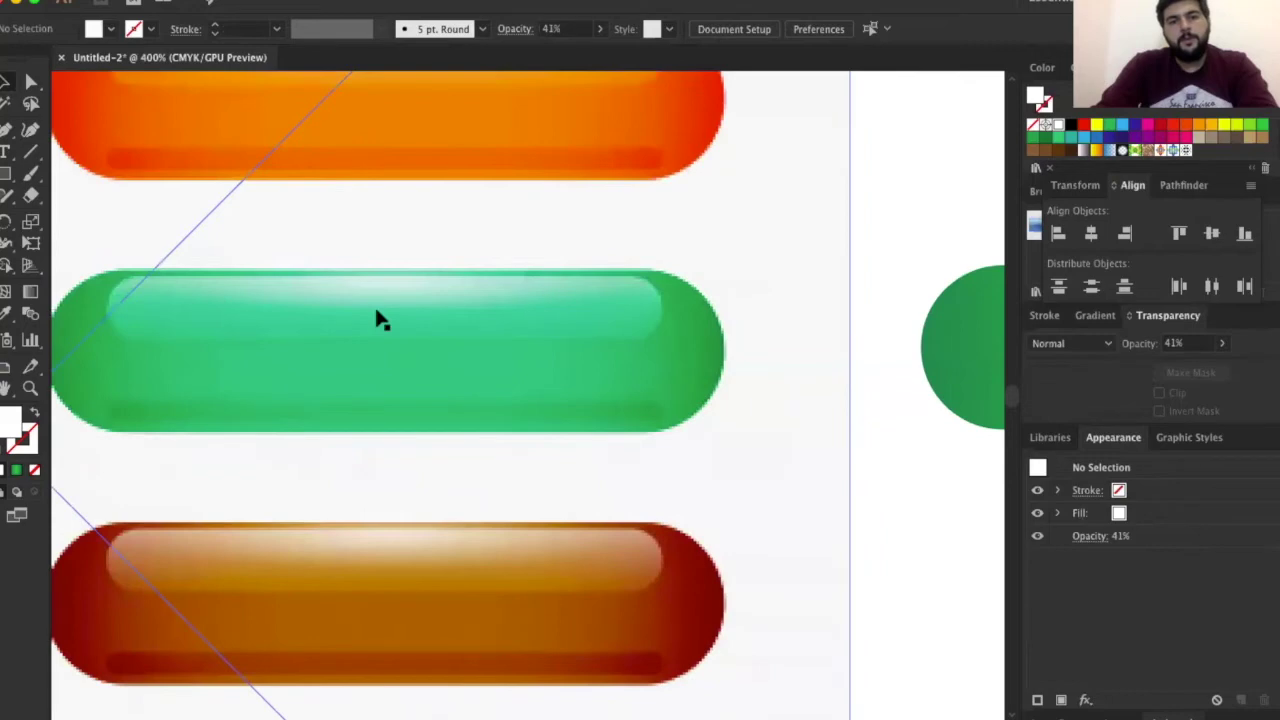
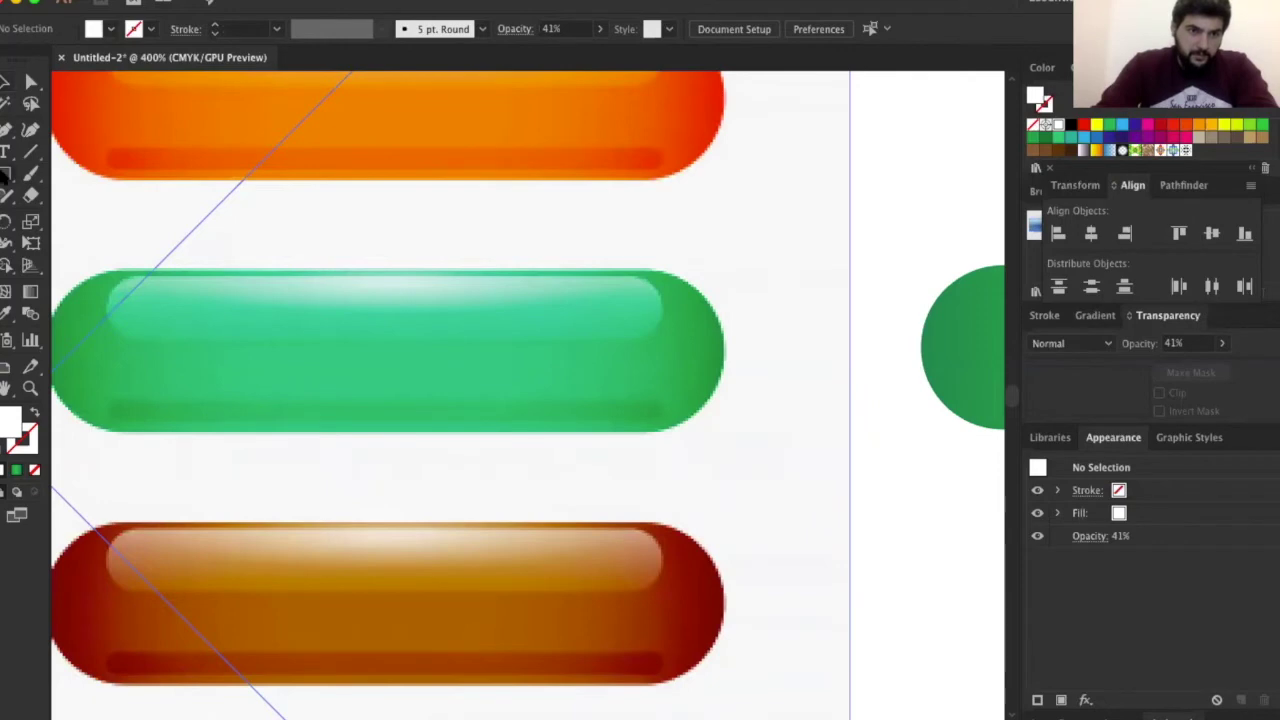
Draw a thin ellipse and centre it horizontally near the top of the green button
{"action": "left_click_drag", "start_coordinate": [6, 174], "coordinate": [64, 222]}
{"action": "left_click_drag", "start_coordinate": [168, 202], "coordinate": [616, 243]}
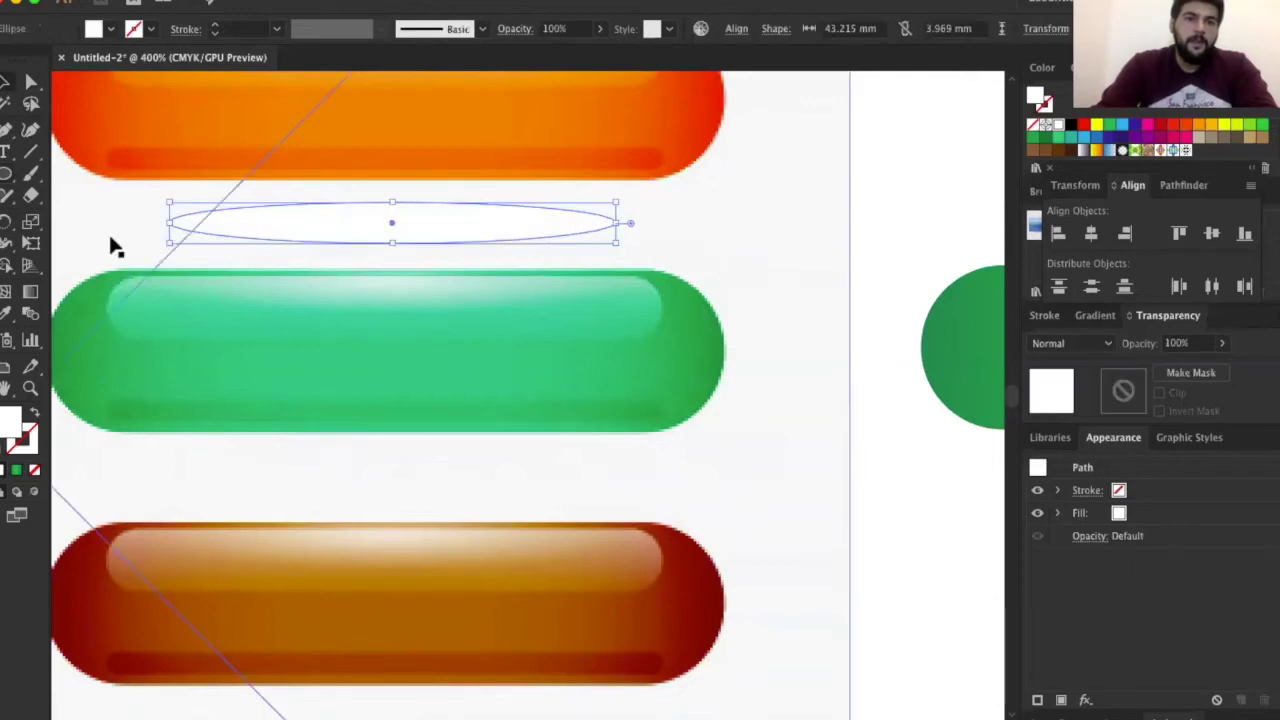
{"action": "key", "text": "ctrl+minus"}
{"action": "left_click_drag", "start_coordinate": [253, 218], "coordinate": [810, 278]}
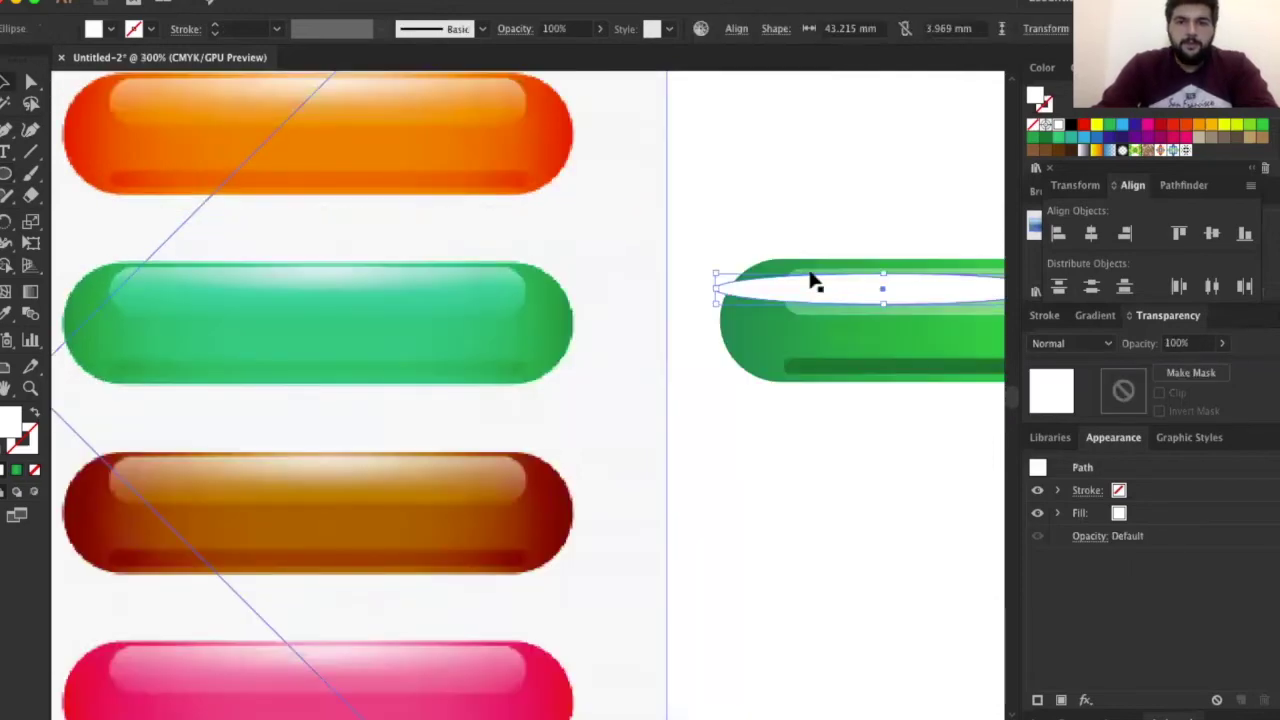
{"action": "scroll", "coordinate": [830, 285], "scroll_direction": "right", "scroll_amount": 5}
{"action": "left_click", "coordinate": [857, 294], "text": "shift"}
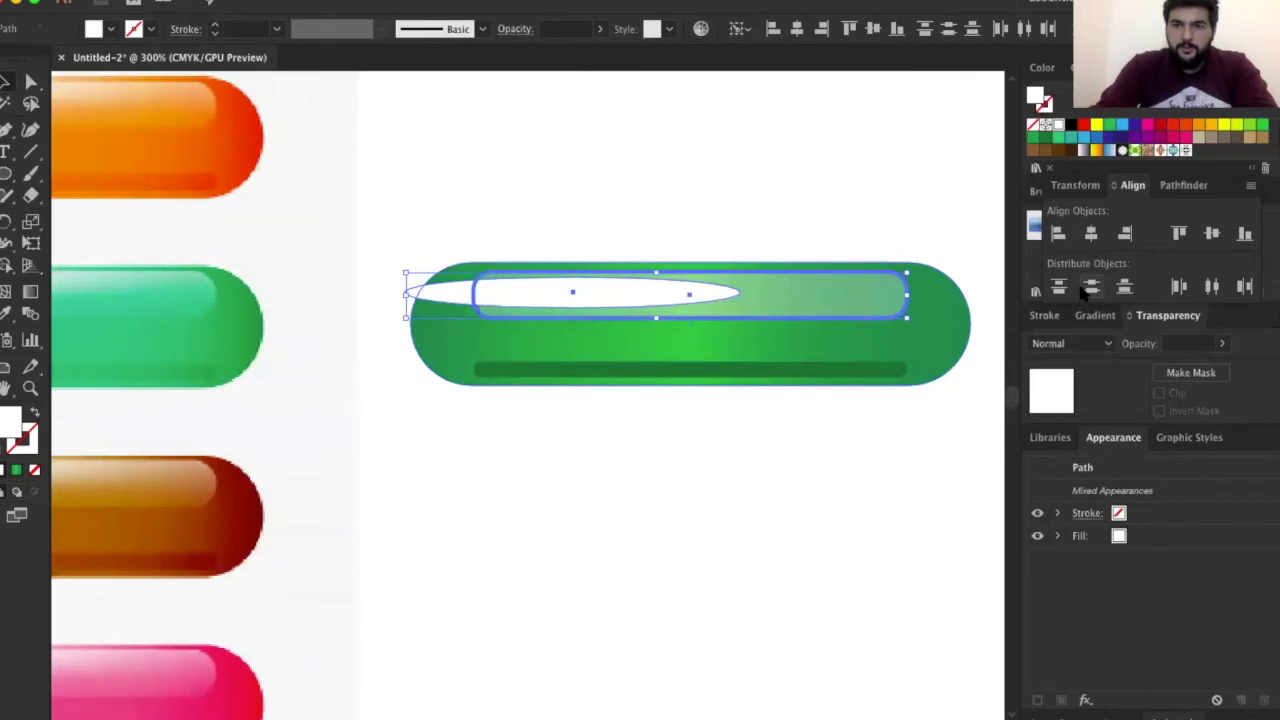
{"action": "left_click", "coordinate": [1091, 234]}
{"action": "key", "text": "ctrl+shift+a"}
{"action": "left_click_drag", "start_coordinate": [715, 287], "coordinate": [717, 273]}
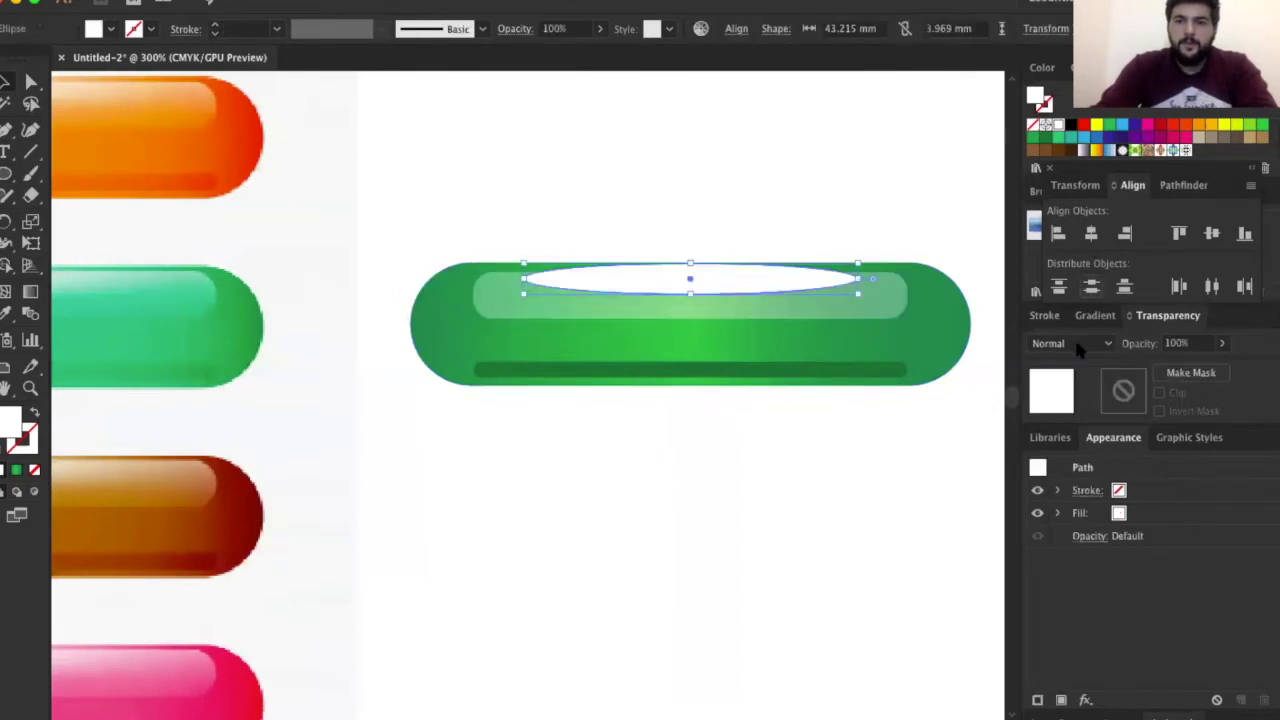
Fill the ellipse with a radial gradient
{"action": "left_click", "coordinate": [1078, 350]}
{"action": "left_click", "coordinate": [1057, 363]}
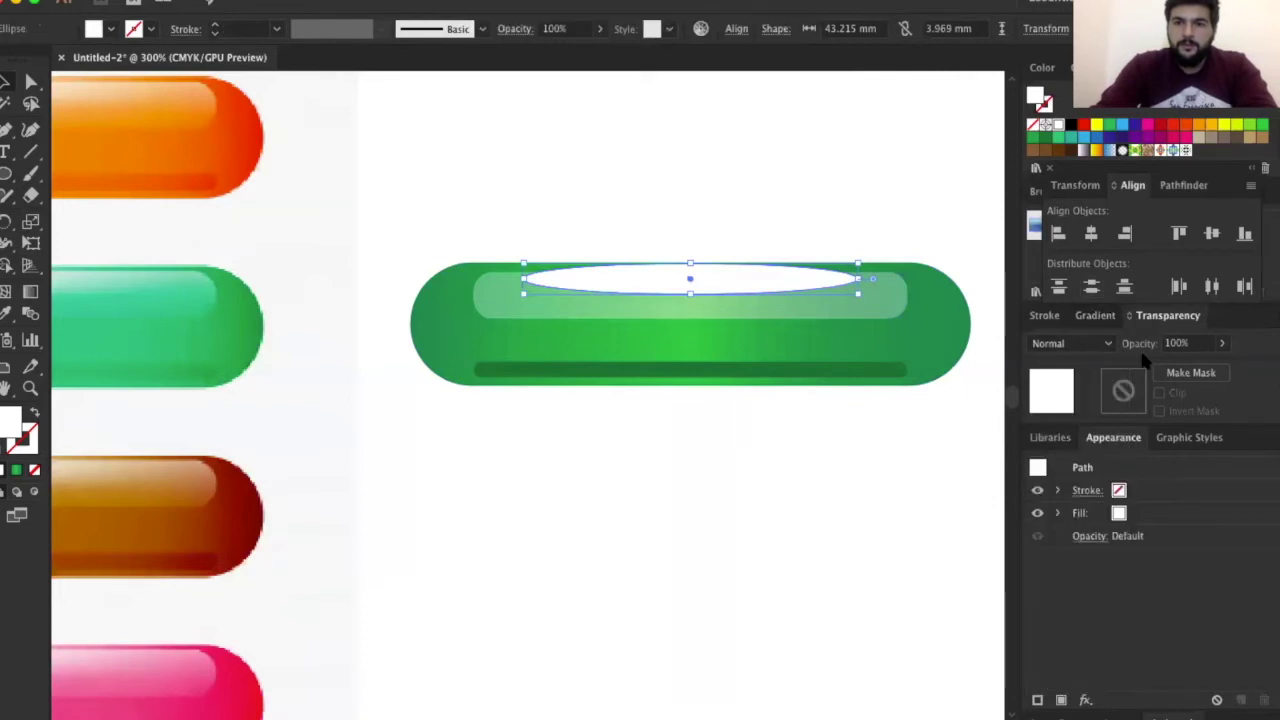
{"action": "left_click", "coordinate": [1100, 315]}
{"action": "left_click", "coordinate": [1150, 345]}
{"action": "left_click", "coordinate": [1156, 383]}
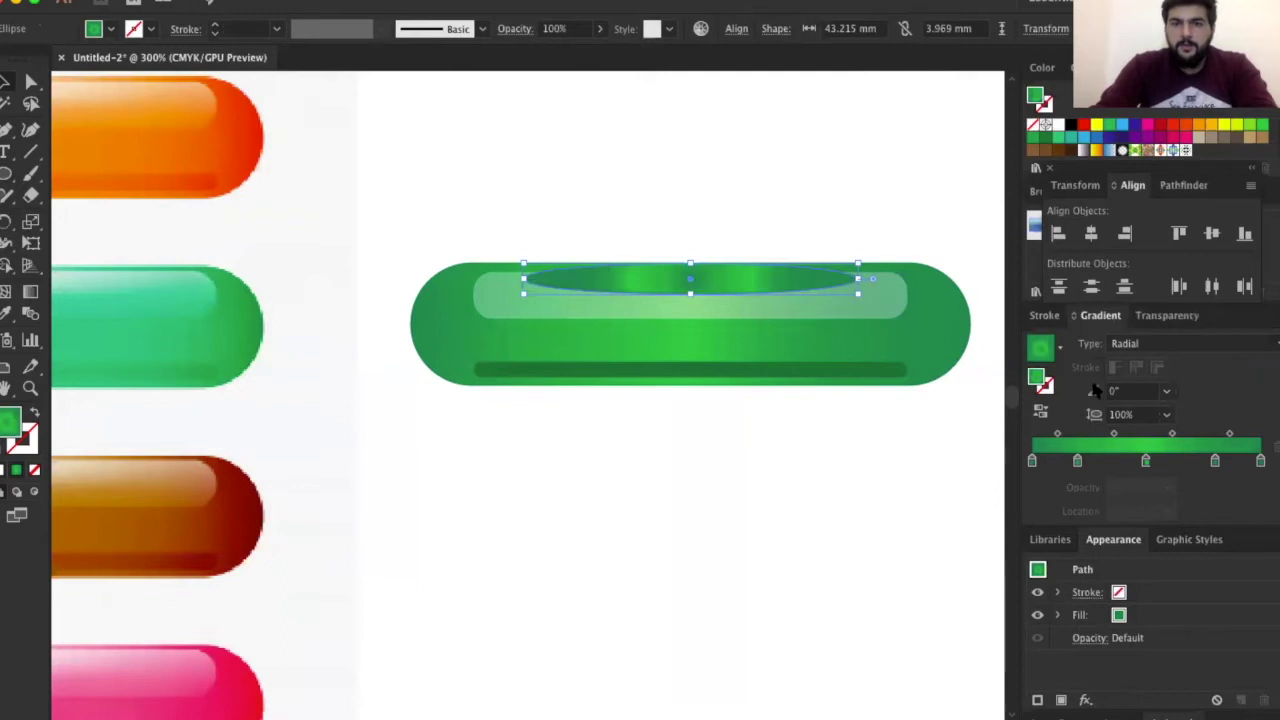
Flatten the radial gradient to a 10% aspect ratio and delete its middle stops
{"action": "left_click", "coordinate": [1167, 416]}
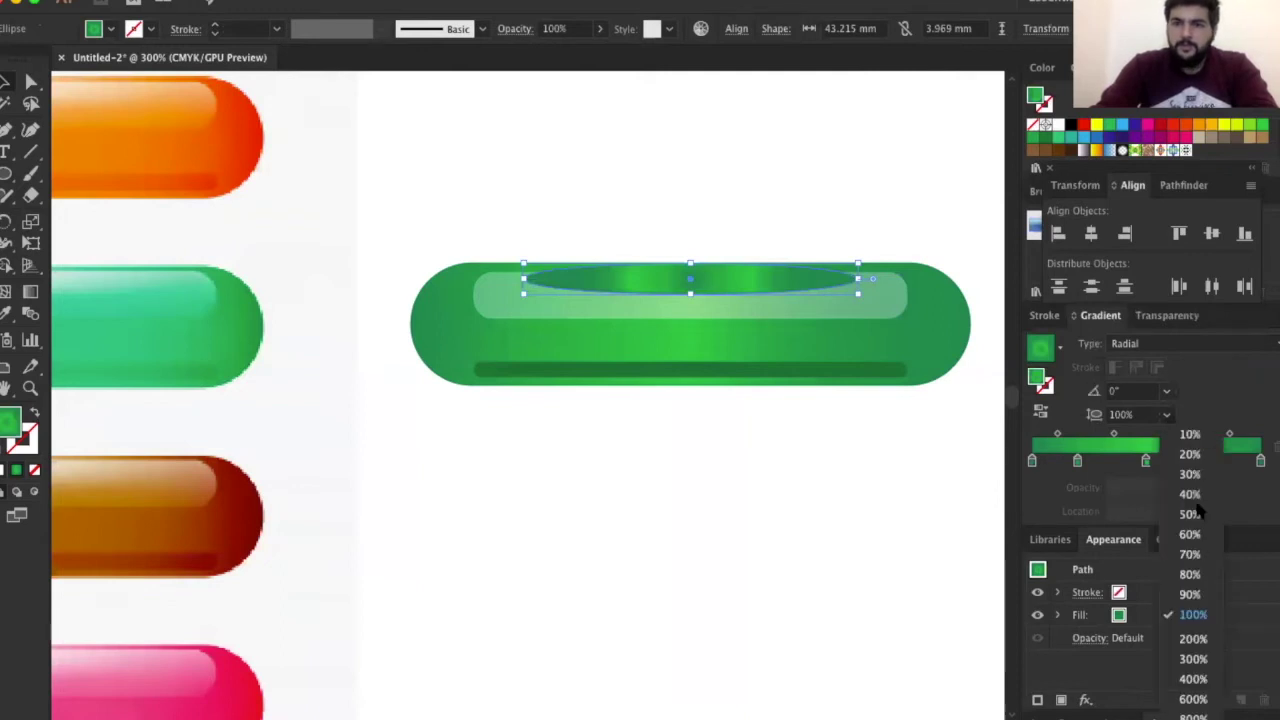
{"action": "left_click", "coordinate": [1190, 454]}
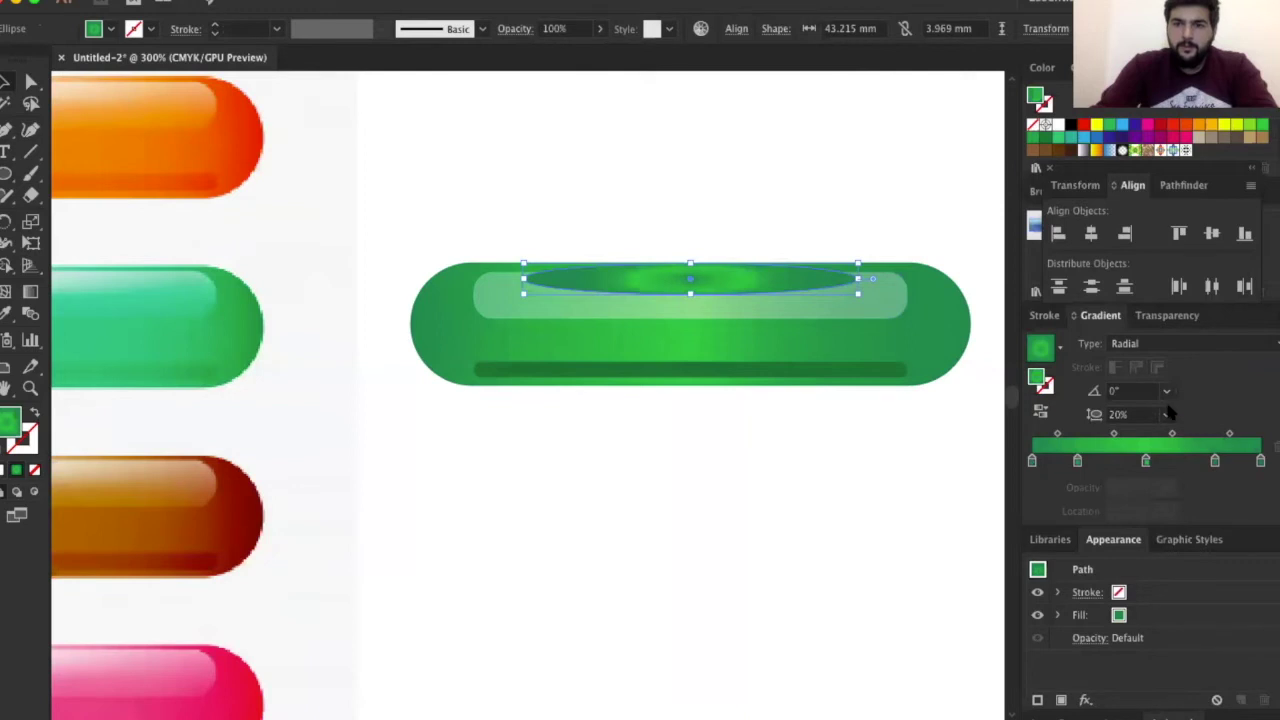
{"action": "left_click", "coordinate": [1167, 414]}
{"action": "scroll", "coordinate": [748, 266], "scroll_direction": "up", "scroll_amount": 2}
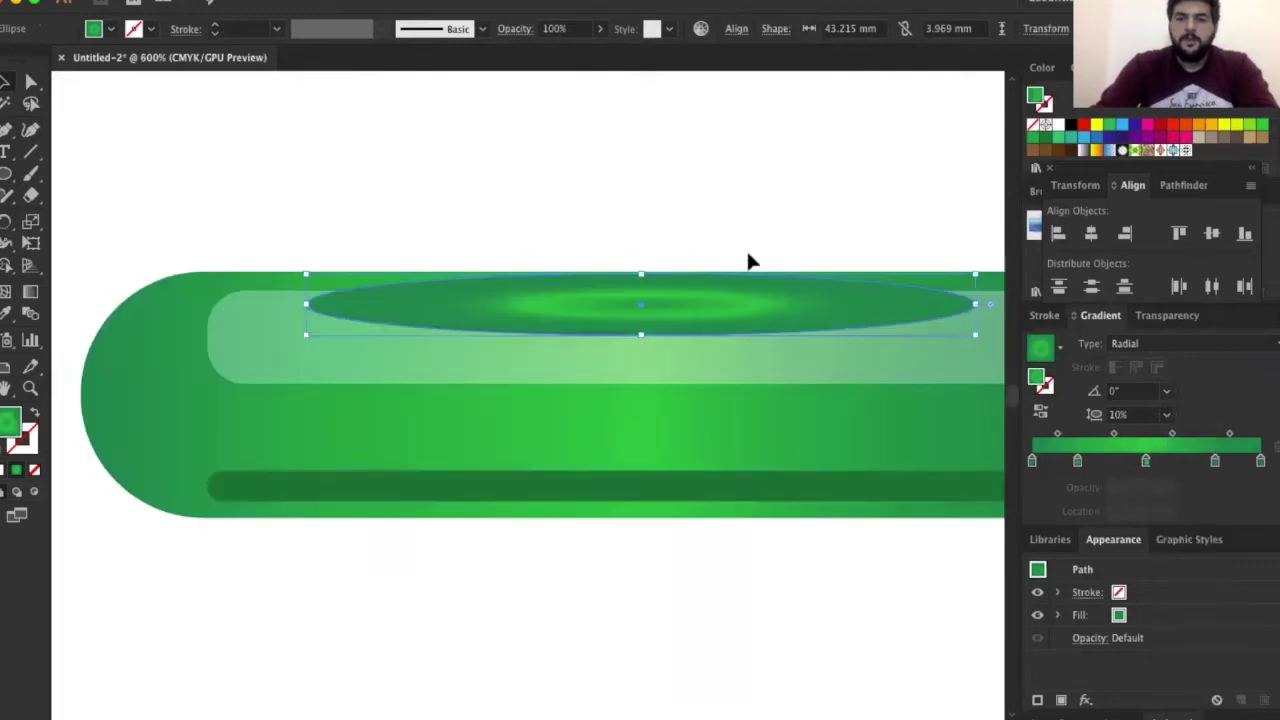
{"action": "left_click", "coordinate": [1077, 462]}
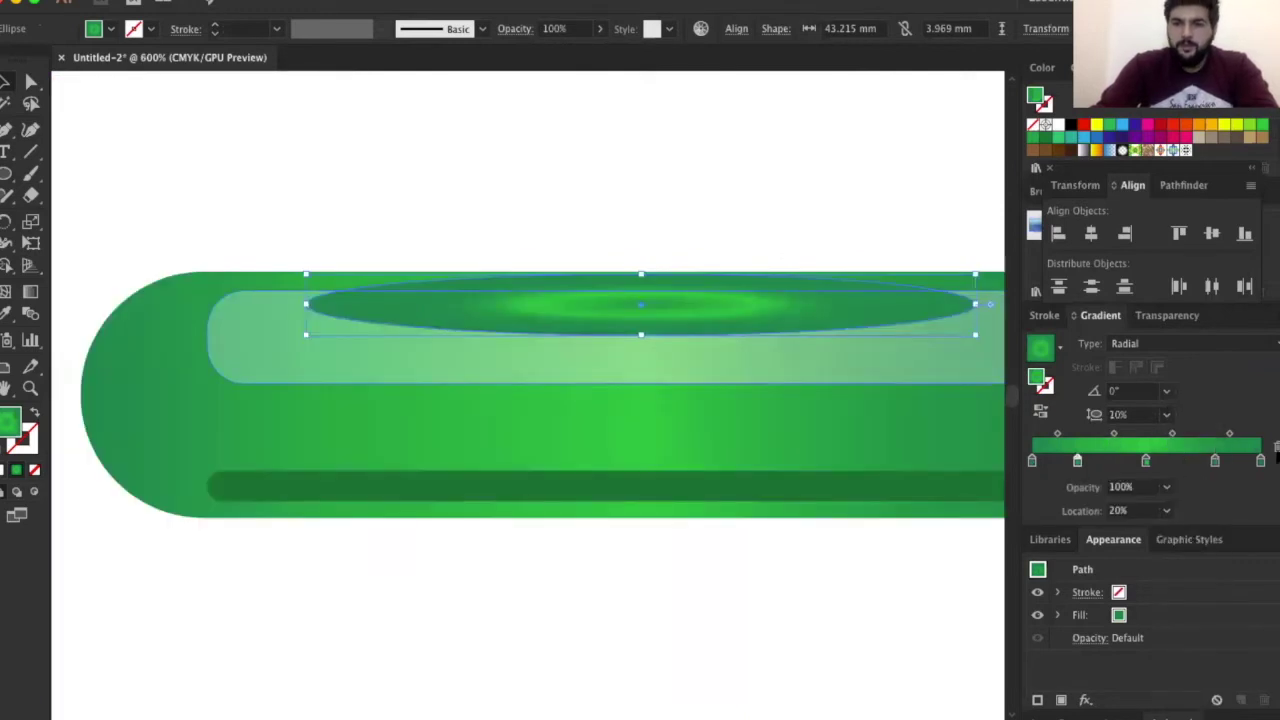
{"action": "left_click", "coordinate": [1276, 447]}
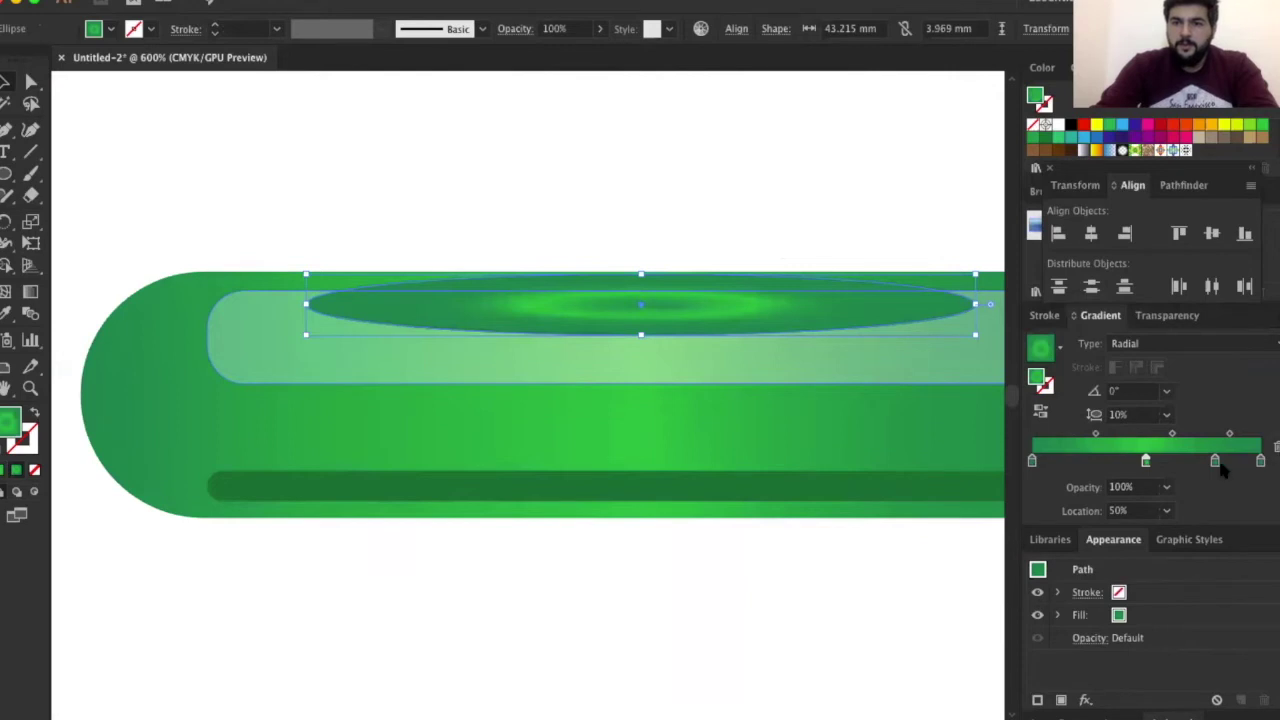
{"action": "key", "text": "Delete"}
Set the right gradient stop to 0% opacity and make the left stop white
{"action": "left_click", "coordinate": [1260, 461]}
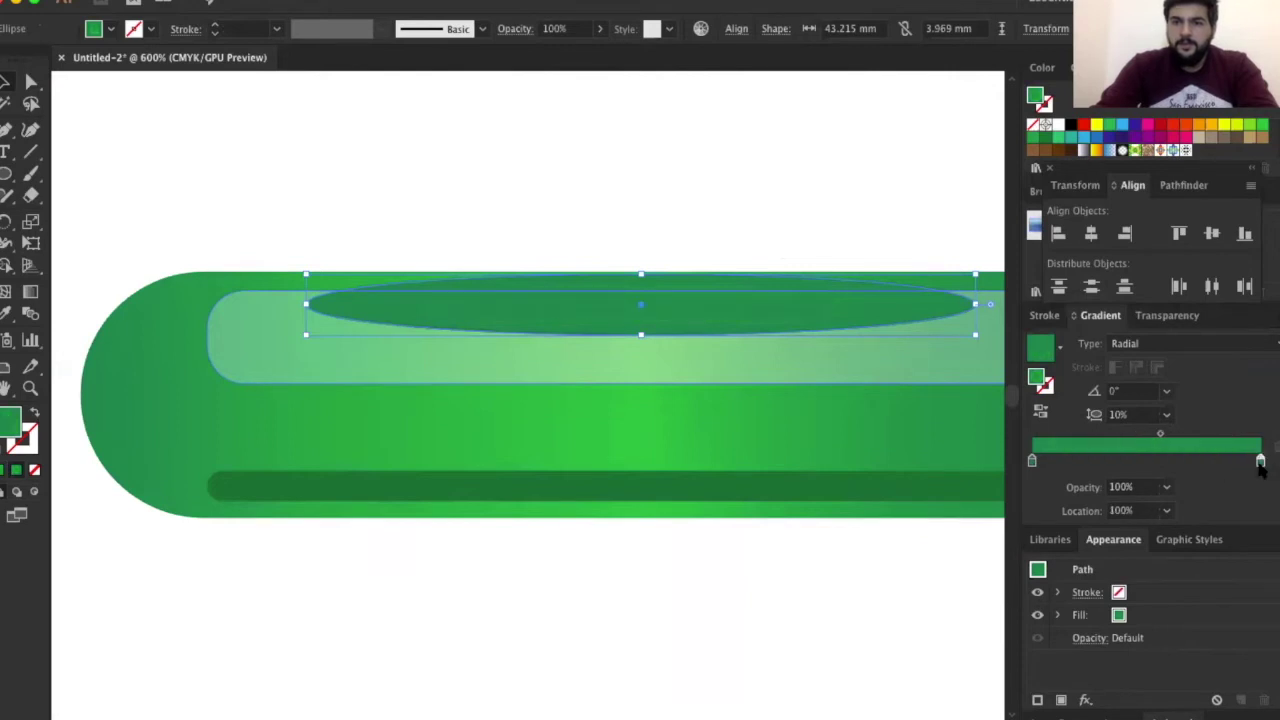
{"action": "left_click", "coordinate": [1166, 487]}
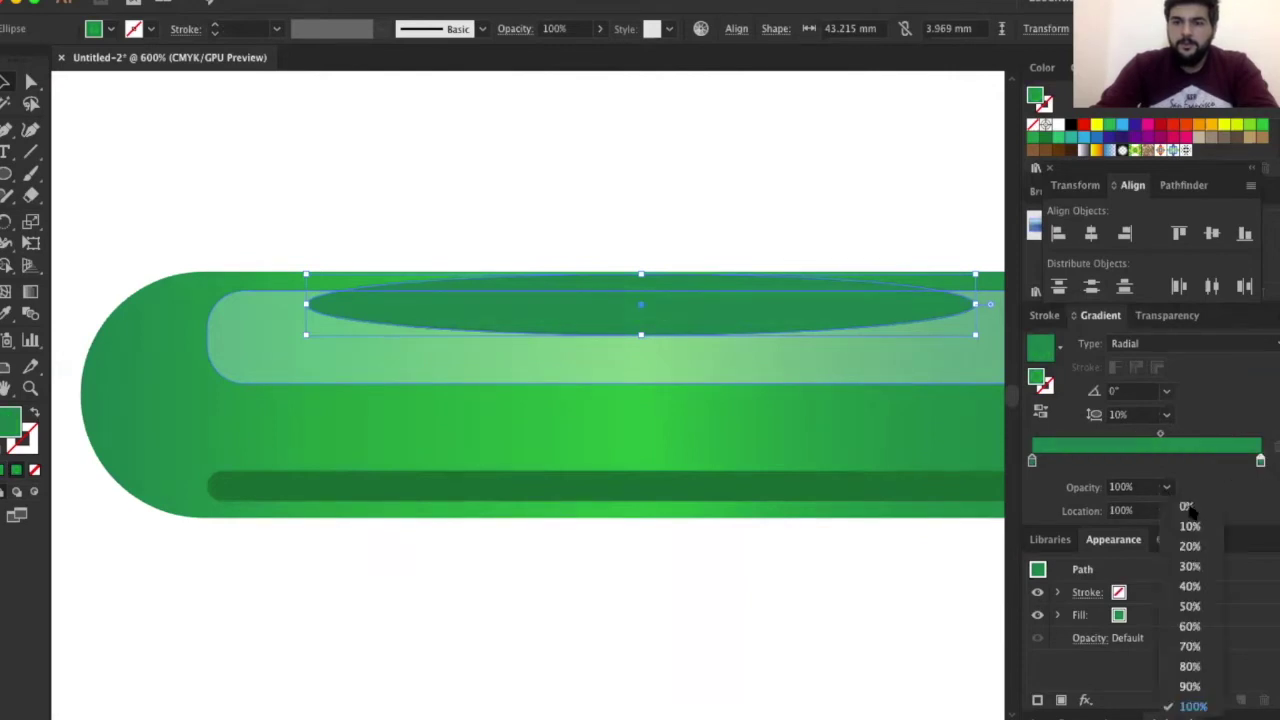
{"action": "type", "text": "0"}
{"action": "key", "text": "Return"}
{"action": "double_click", "coordinate": [1032, 462]}
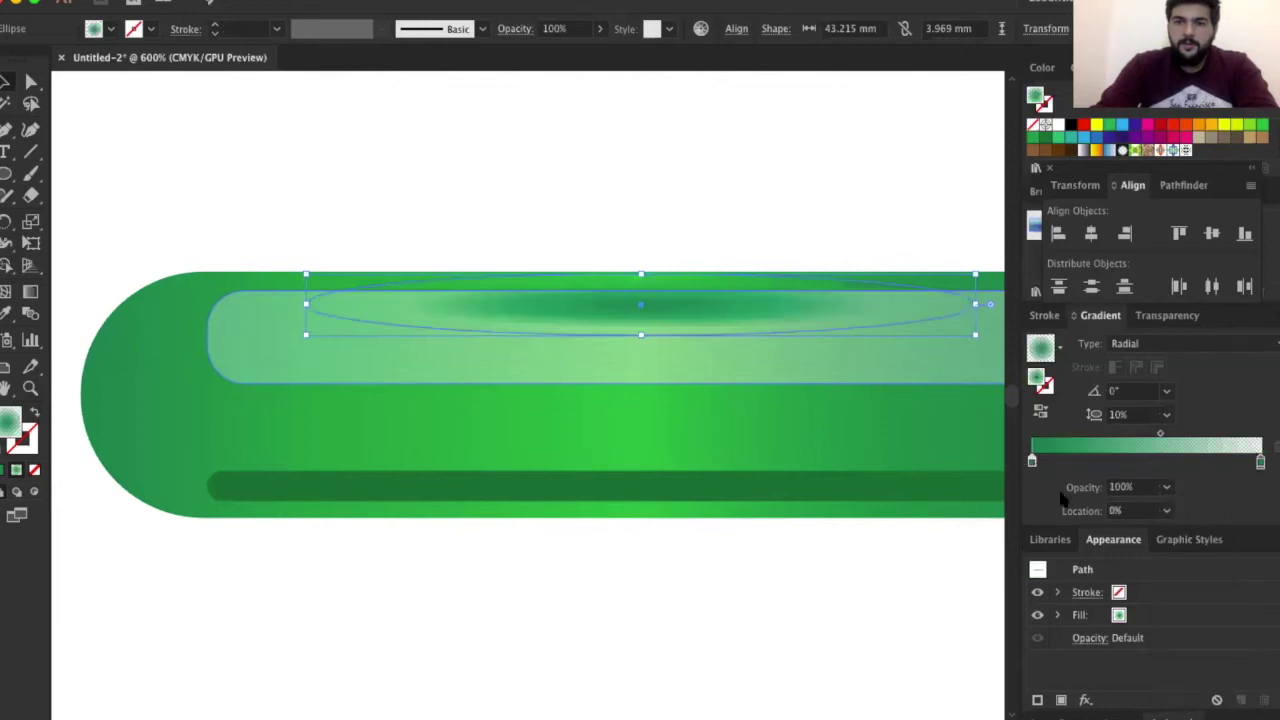
{"action": "left_click", "coordinate": [1066, 620]}
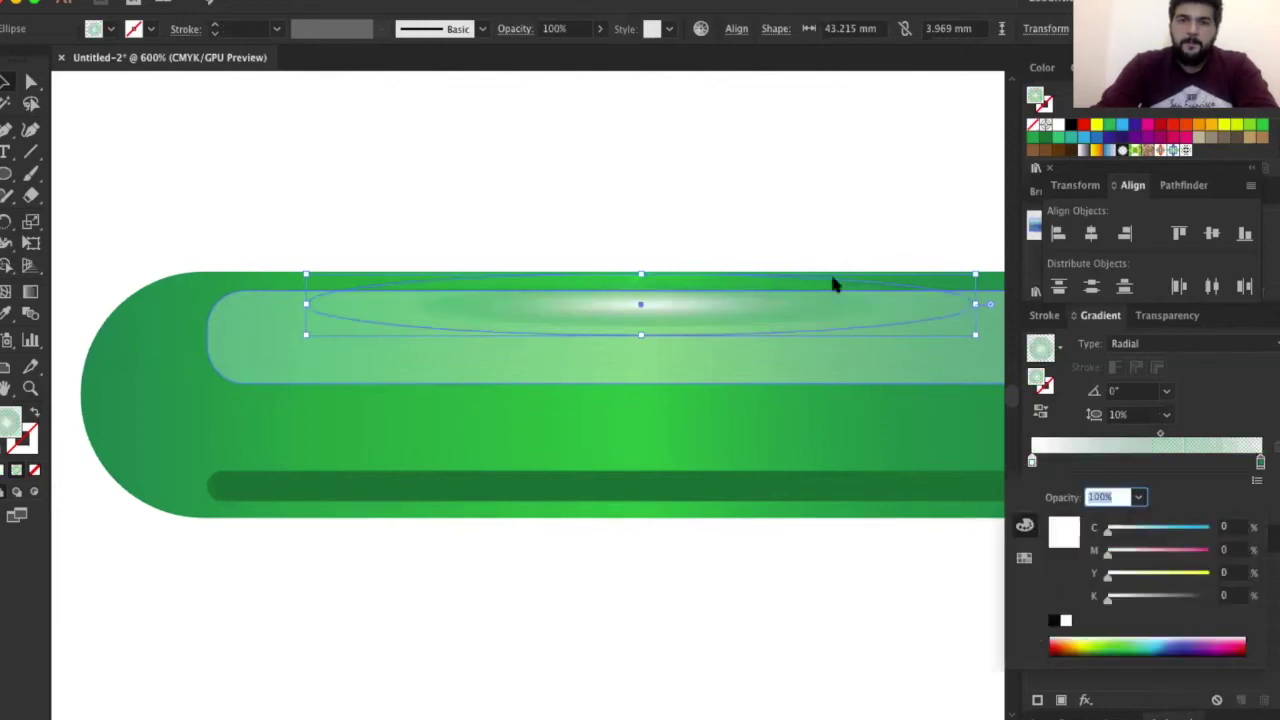
{"action": "key", "text": "Escape"}
{"action": "double_click", "coordinate": [1260, 462]}
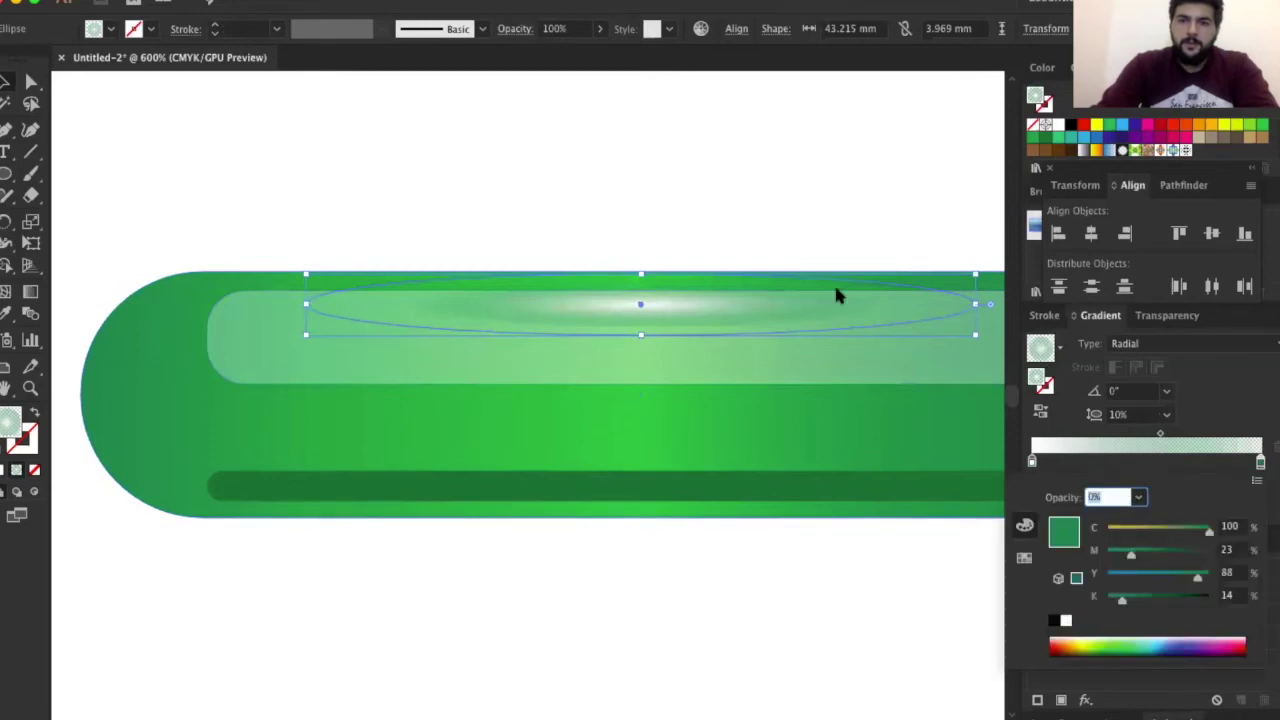
{"action": "key", "text": "Return"}
Make the glint ellipse slightly taller and nudge it onto the button's top highlight
{"action": "left_click", "coordinate": [728, 170]}
{"action": "scroll", "coordinate": [630, 140], "scroll_direction": "down", "scroll_amount": 5}
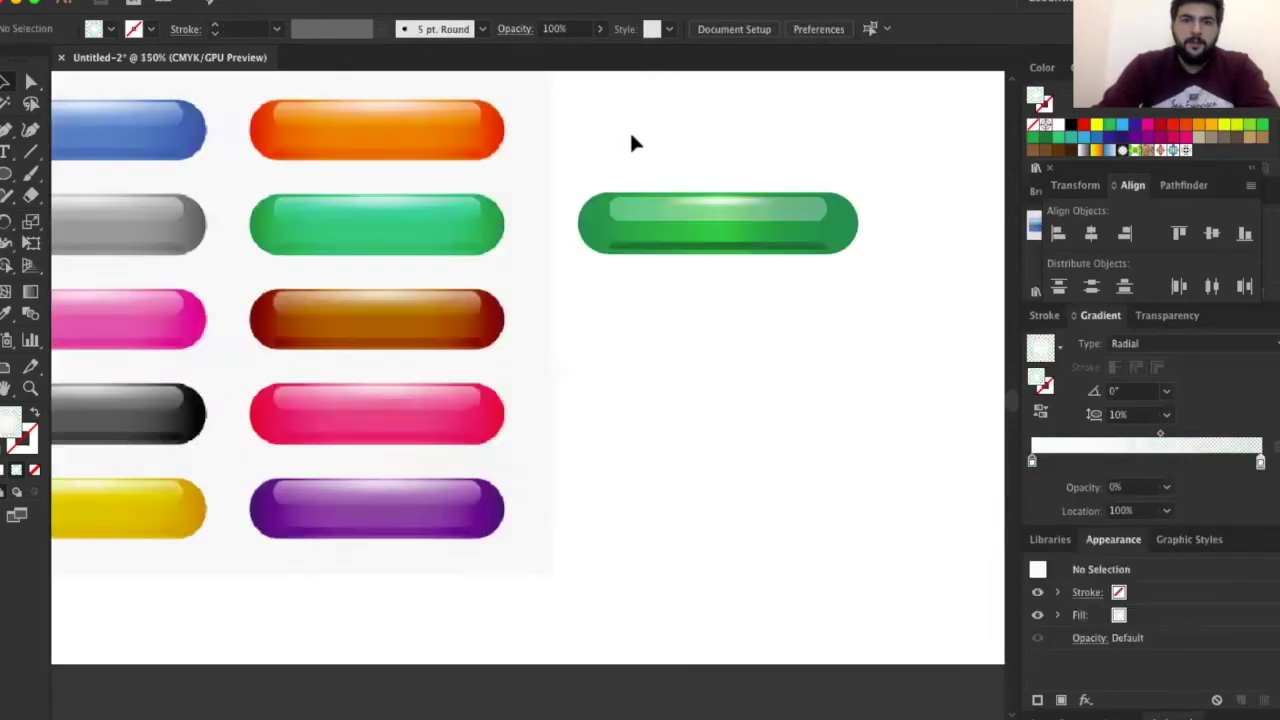
{"action": "scroll", "coordinate": [649, 134], "scroll_direction": "up", "scroll_amount": 1}
{"action": "scroll", "coordinate": [851, 289], "scroll_direction": "up", "scroll_amount": 1}
{"action": "left_click", "coordinate": [842, 275]}
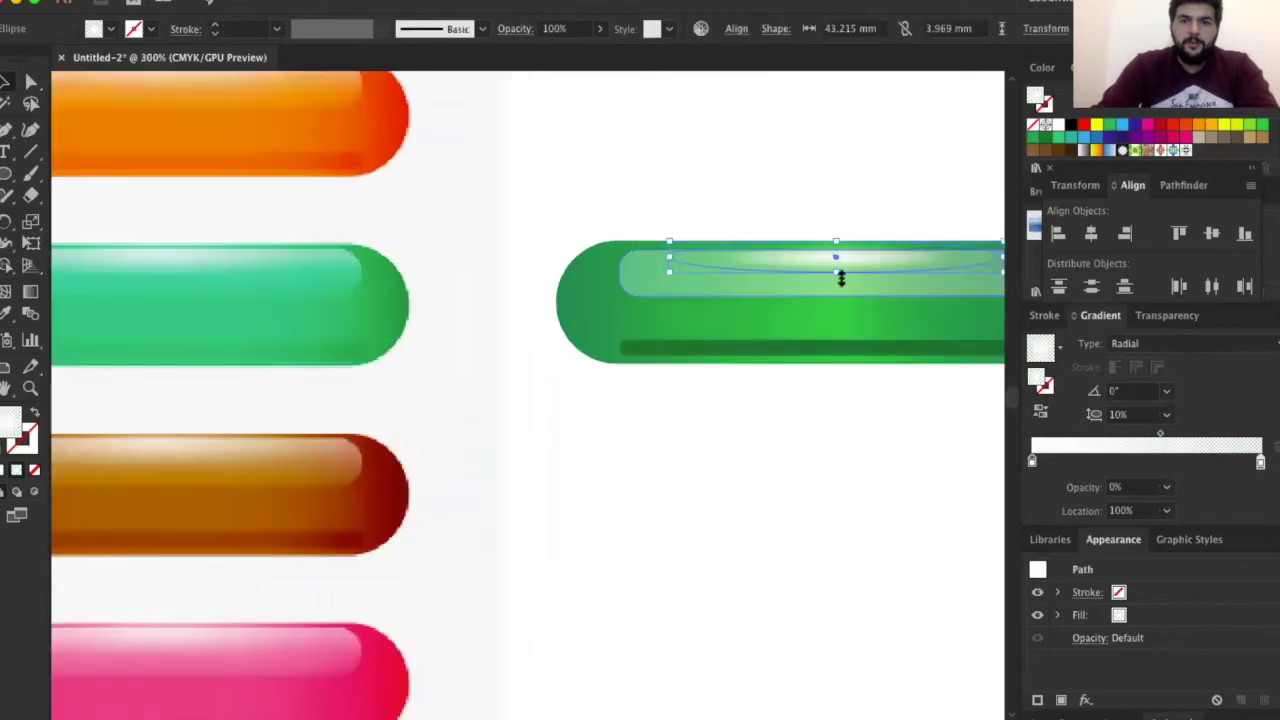
{"action": "left_click_drag", "start_coordinate": [841, 278], "coordinate": [845, 262]}
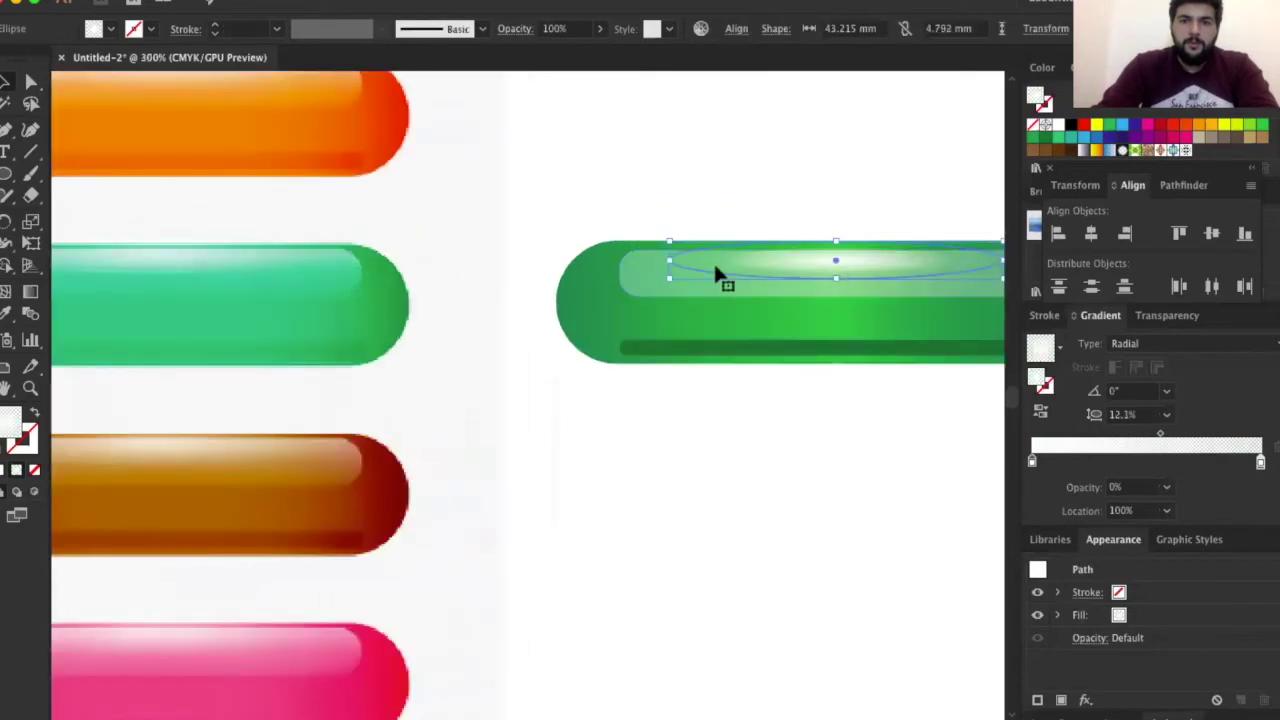
{"action": "left_click", "coordinate": [658, 202]}
{"action": "scroll", "coordinate": [658, 202], "scroll_direction": "down", "scroll_amount": 1}
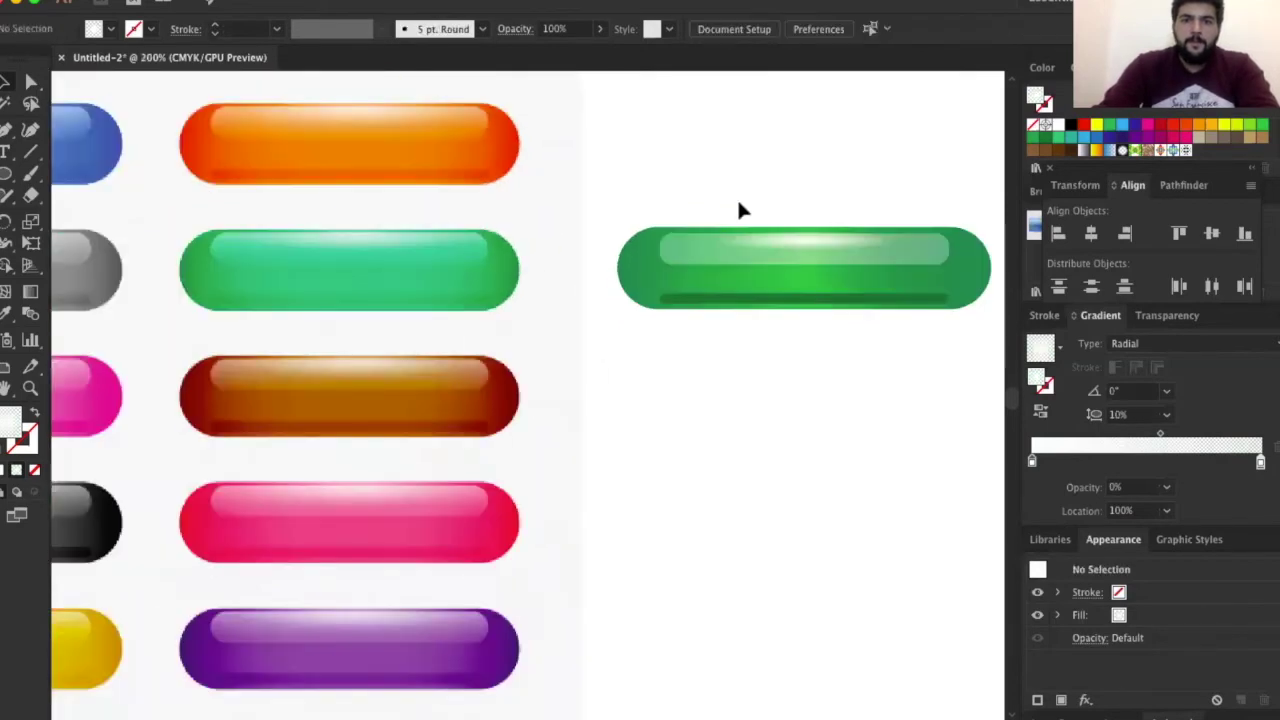
{"action": "scroll", "coordinate": [826, 200], "scroll_direction": "right", "scroll_amount": 2}
{"action": "scroll", "coordinate": [793, 256], "scroll_direction": "up", "scroll_amount": 2}
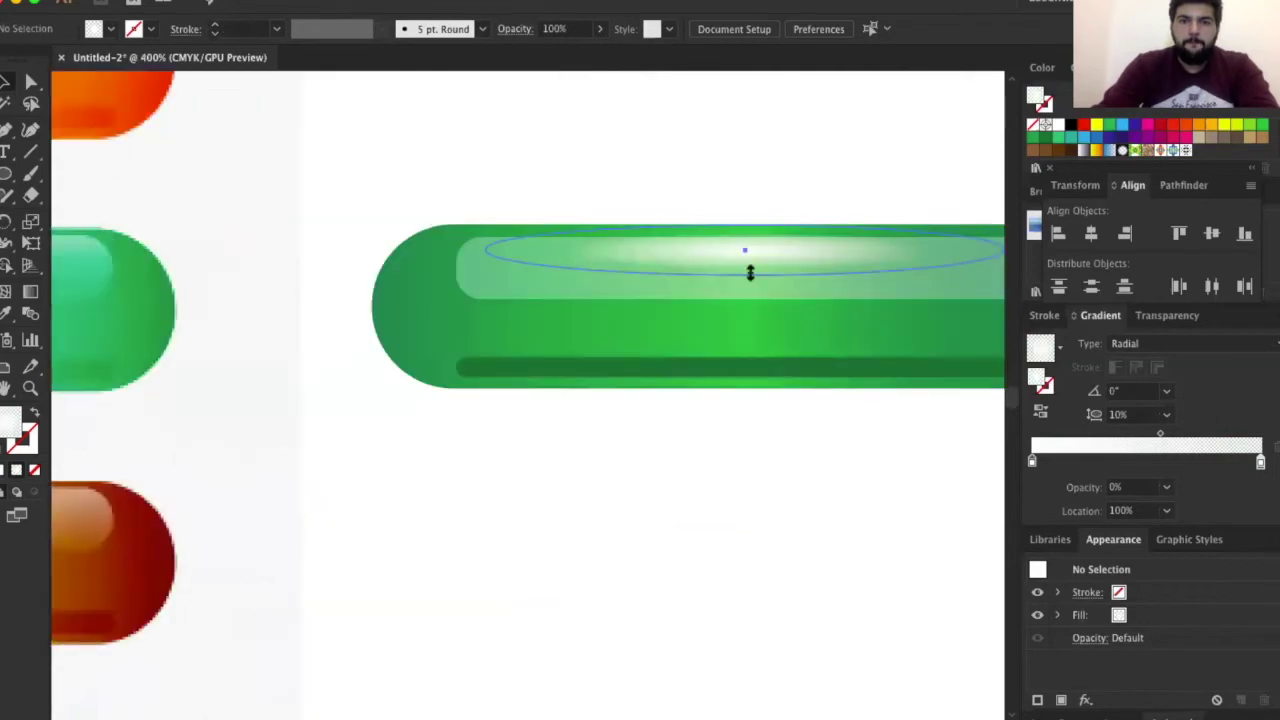
{"action": "left_click_drag", "start_coordinate": [757, 246], "coordinate": [760, 195]}
{"action": "left_click", "coordinate": [760, 195]}
{"action": "scroll", "coordinate": [760, 195], "scroll_direction": "down", "scroll_amount": 2}
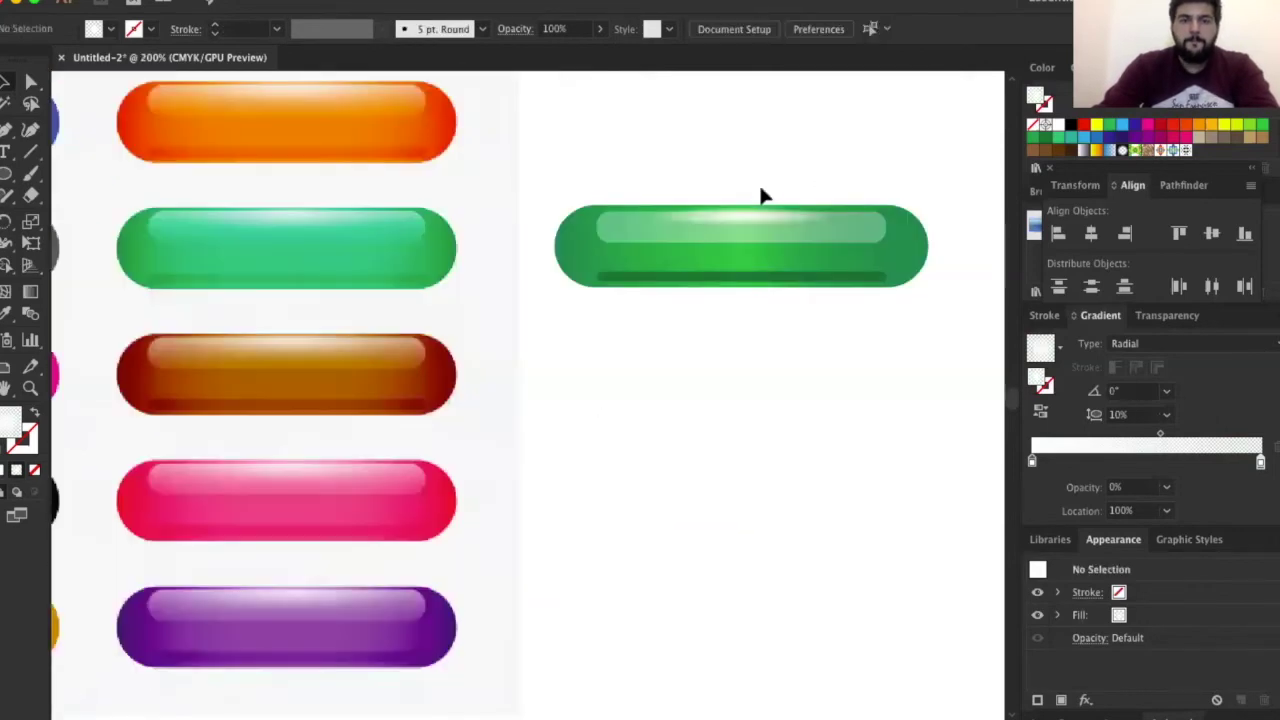
{"action": "scroll", "coordinate": [752, 213], "scroll_direction": "up", "scroll_amount": 1}
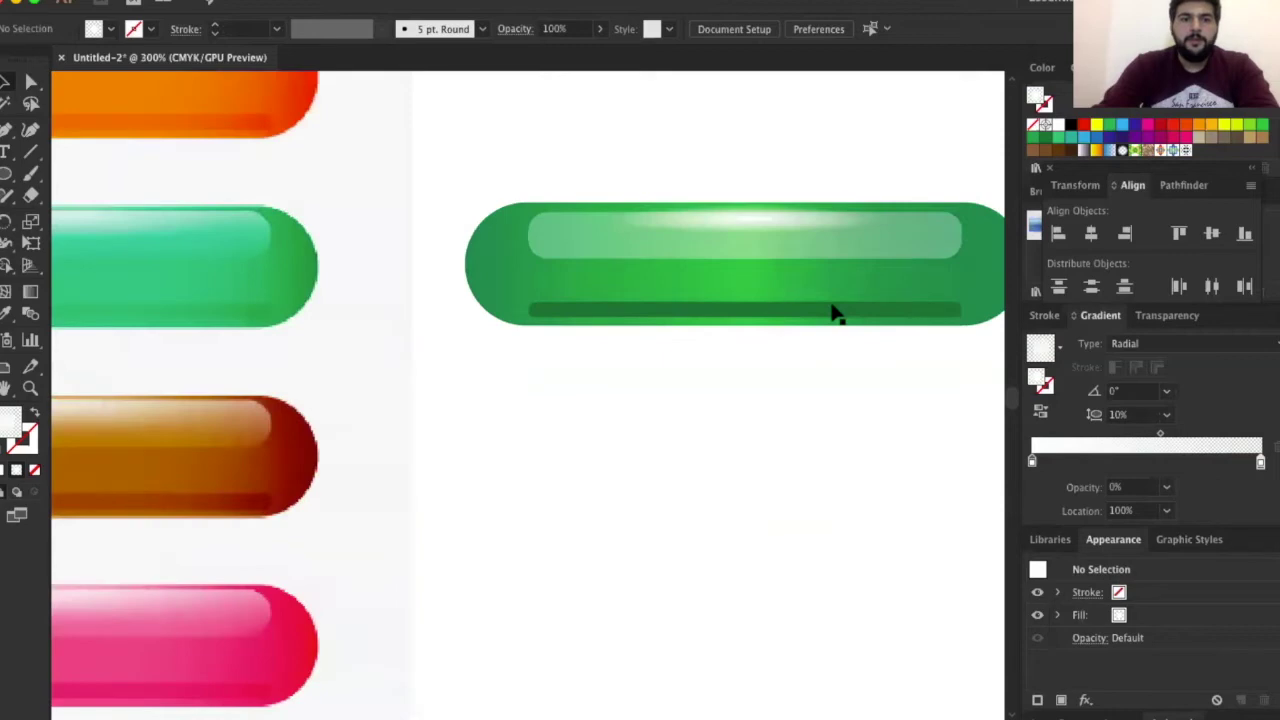
{"action": "scroll", "coordinate": [832, 310], "scroll_direction": "down", "scroll_amount": 1}
Set the green button's dark lower stripe to 30% opacity
{"action": "left_click", "coordinate": [750, 305]}
{"action": "scroll", "coordinate": [745, 295], "scroll_direction": "up", "scroll_amount": 1}
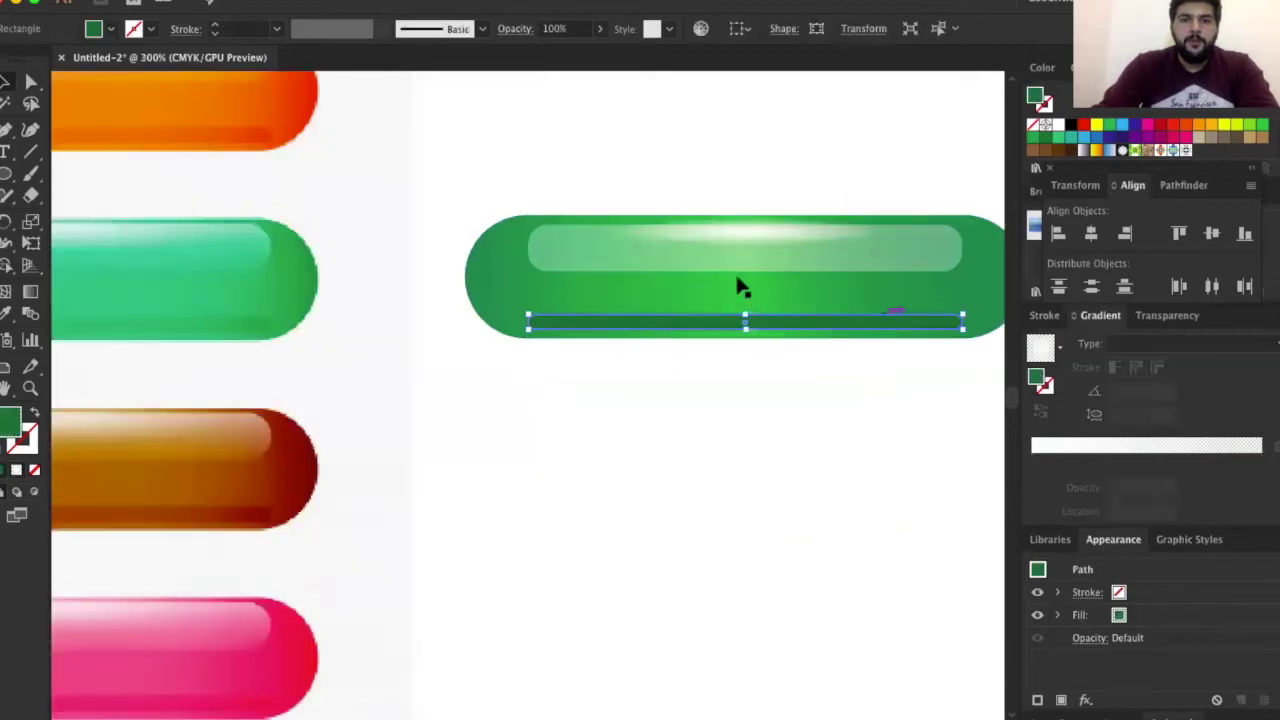
{"action": "scroll", "coordinate": [740, 288], "scroll_direction": "down", "scroll_amount": 1}
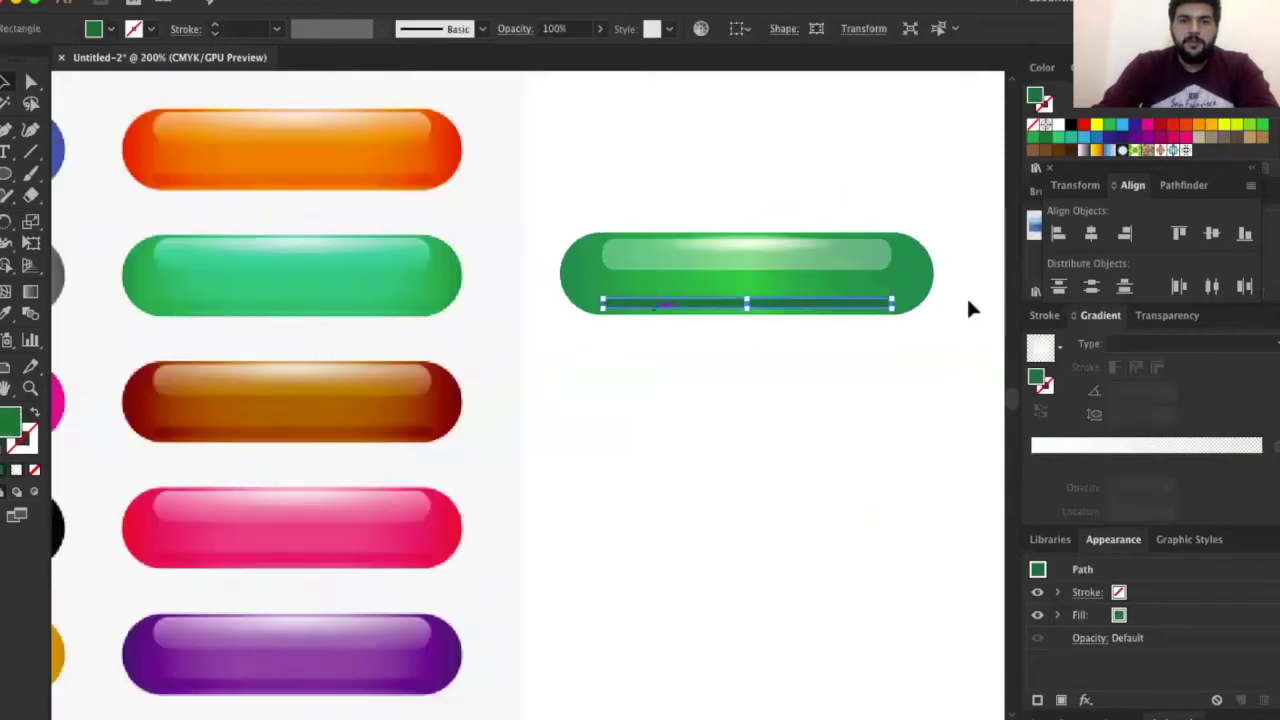
{"action": "key", "text": "ctrl+equal"}
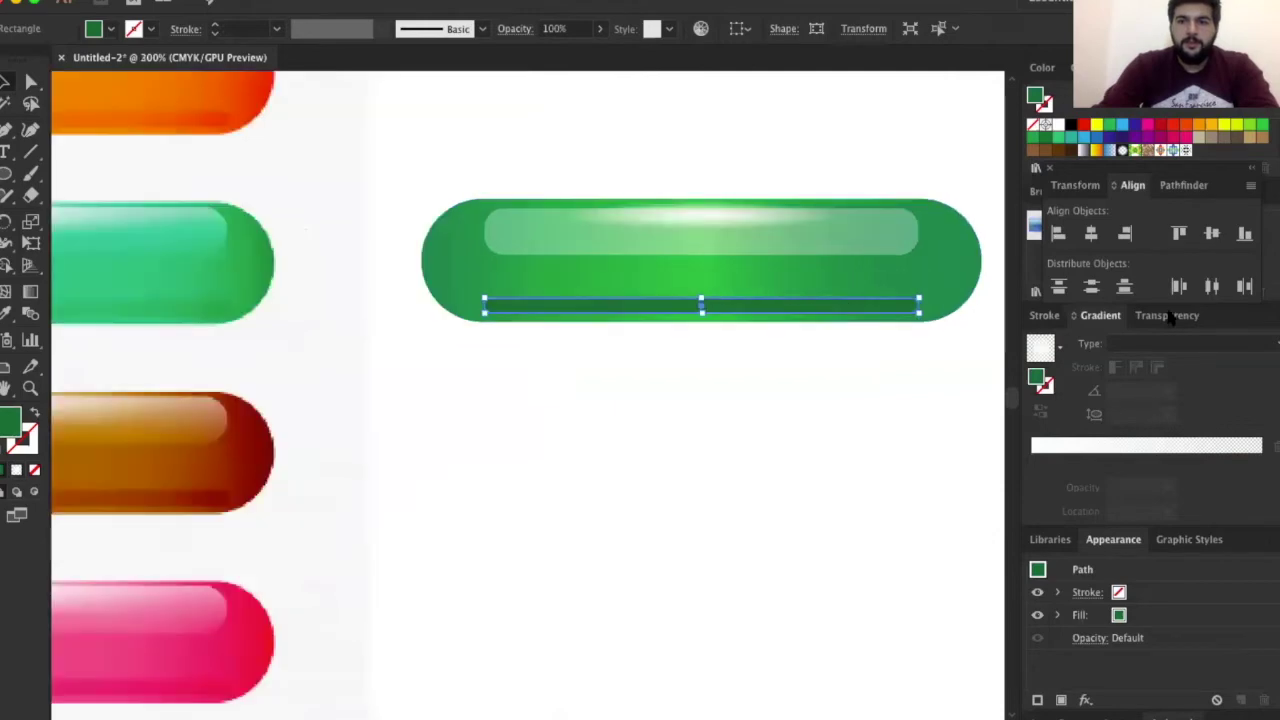
{"action": "left_click", "coordinate": [1175, 315]}
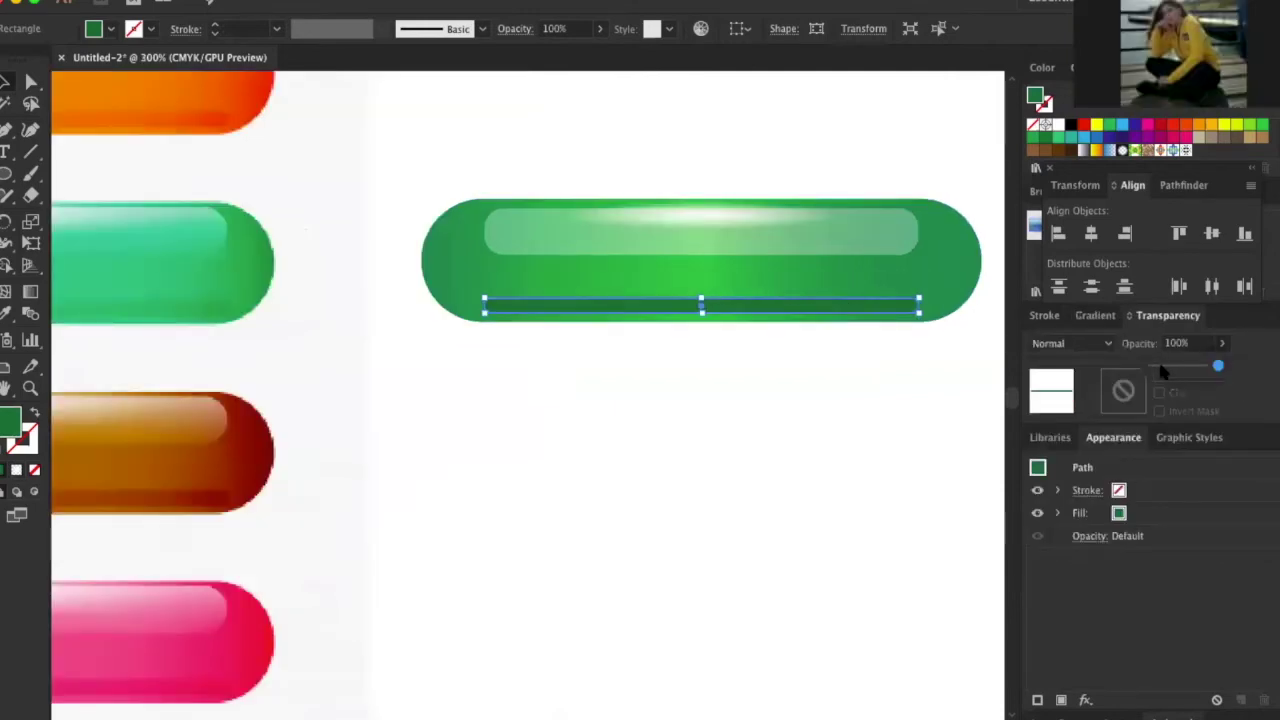
{"action": "left_click", "coordinate": [1167, 366]}
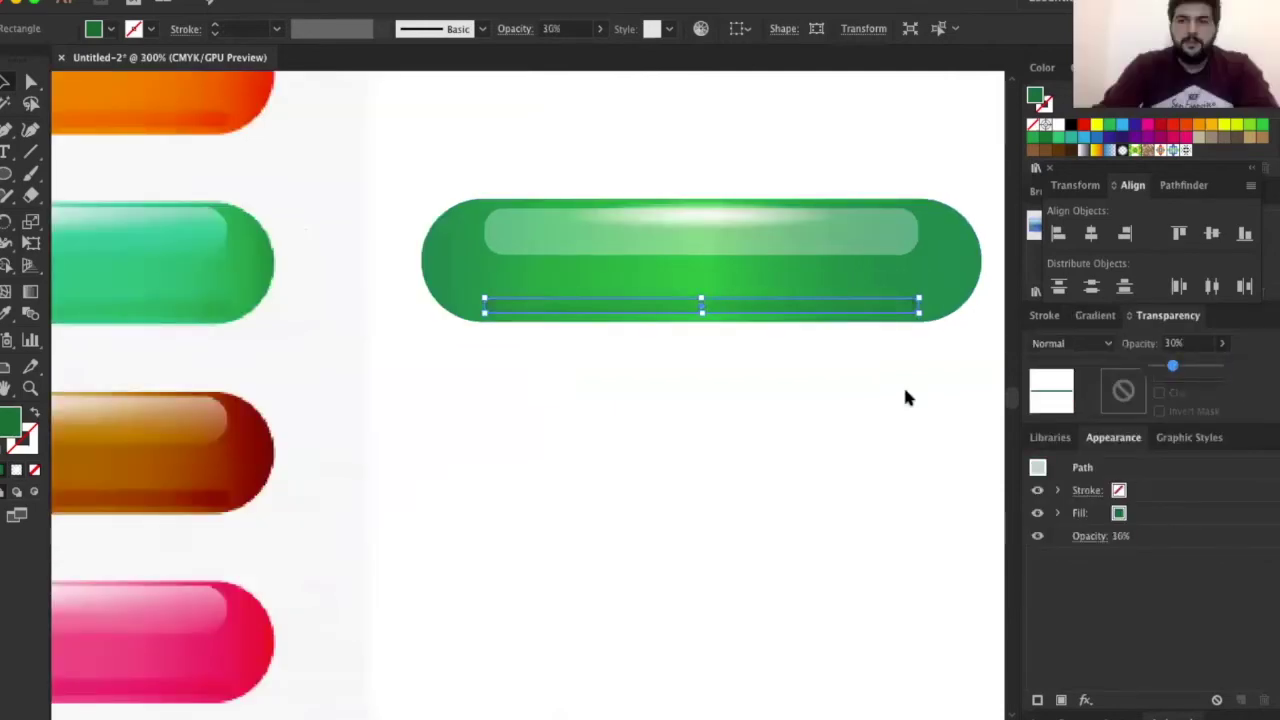
{"action": "left_click", "coordinate": [740, 392]}
Fade the top highlight bar to 22% opacity
{"action": "scroll", "coordinate": [740, 392], "scroll_direction": "down", "scroll_amount": 1}
{"action": "scroll", "coordinate": [734, 277], "scroll_direction": "down", "scroll_amount": 1}
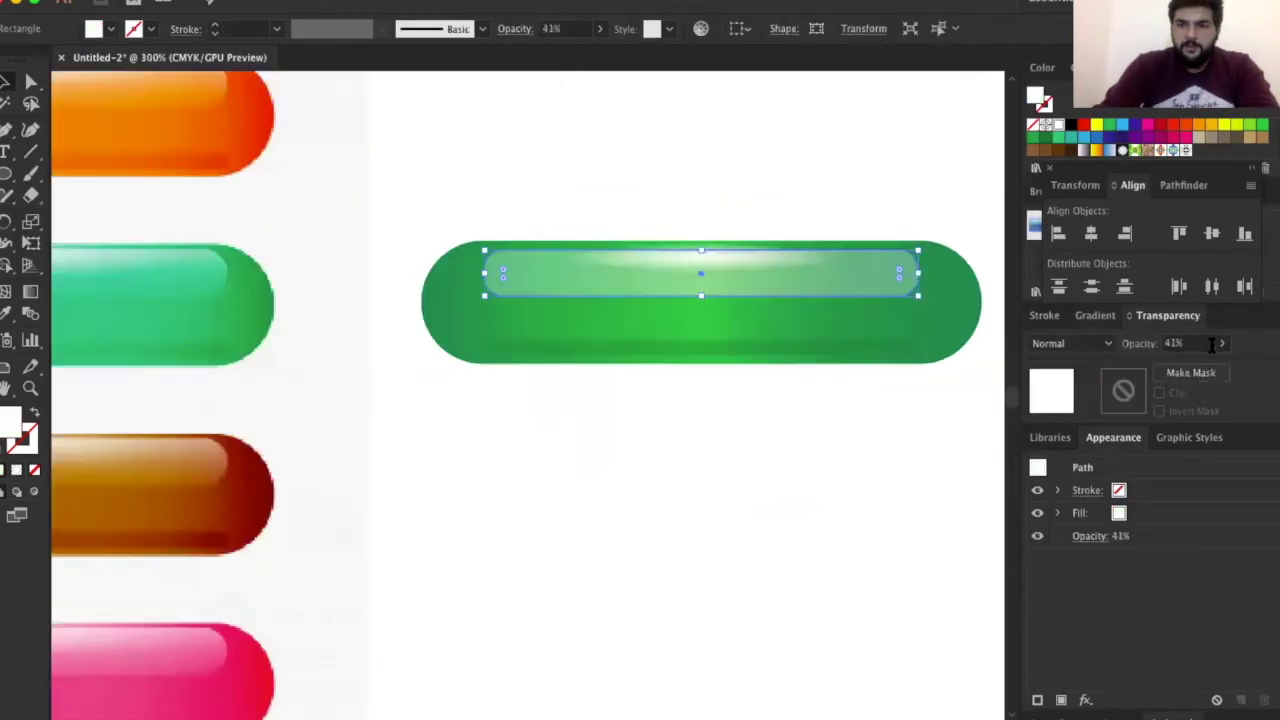
{"action": "left_click", "coordinate": [1219, 343]}
{"action": "left_click_drag", "start_coordinate": [1182, 368], "coordinate": [1168, 370]}
{"action": "left_click", "coordinate": [788, 412]}
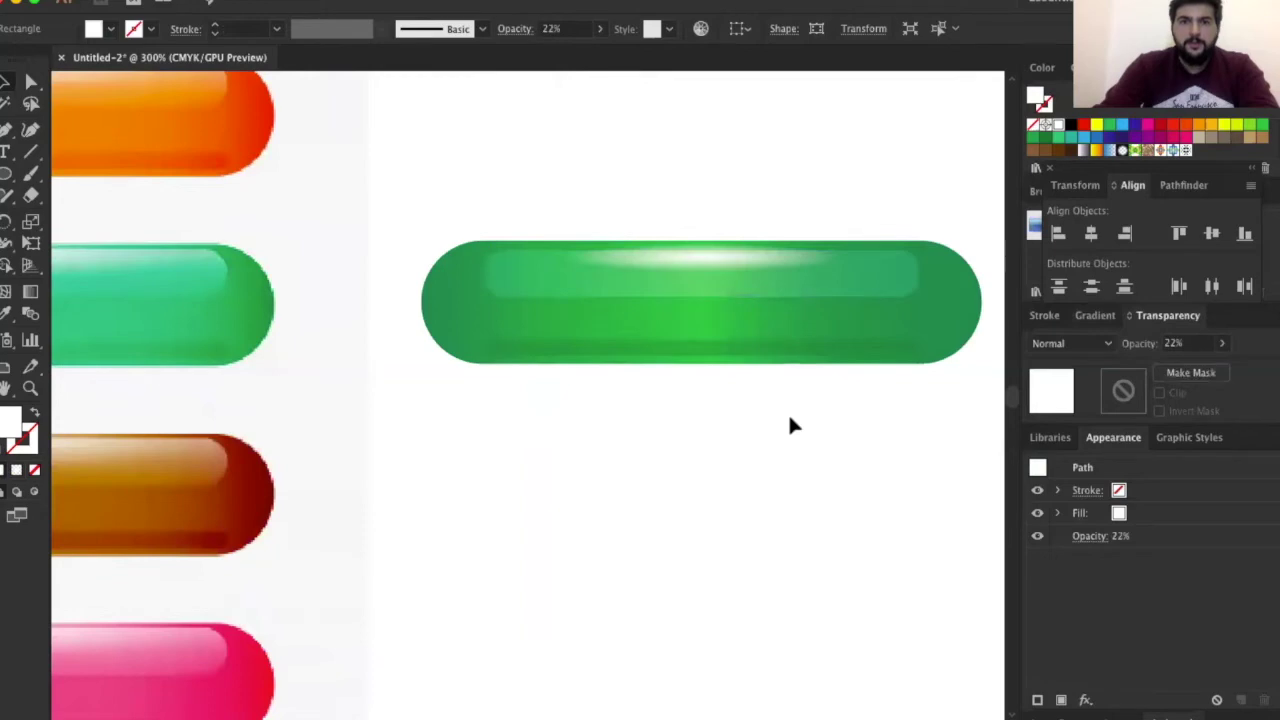
{"action": "scroll", "coordinate": [686, 272], "scroll_direction": "down", "scroll_amount": 4}
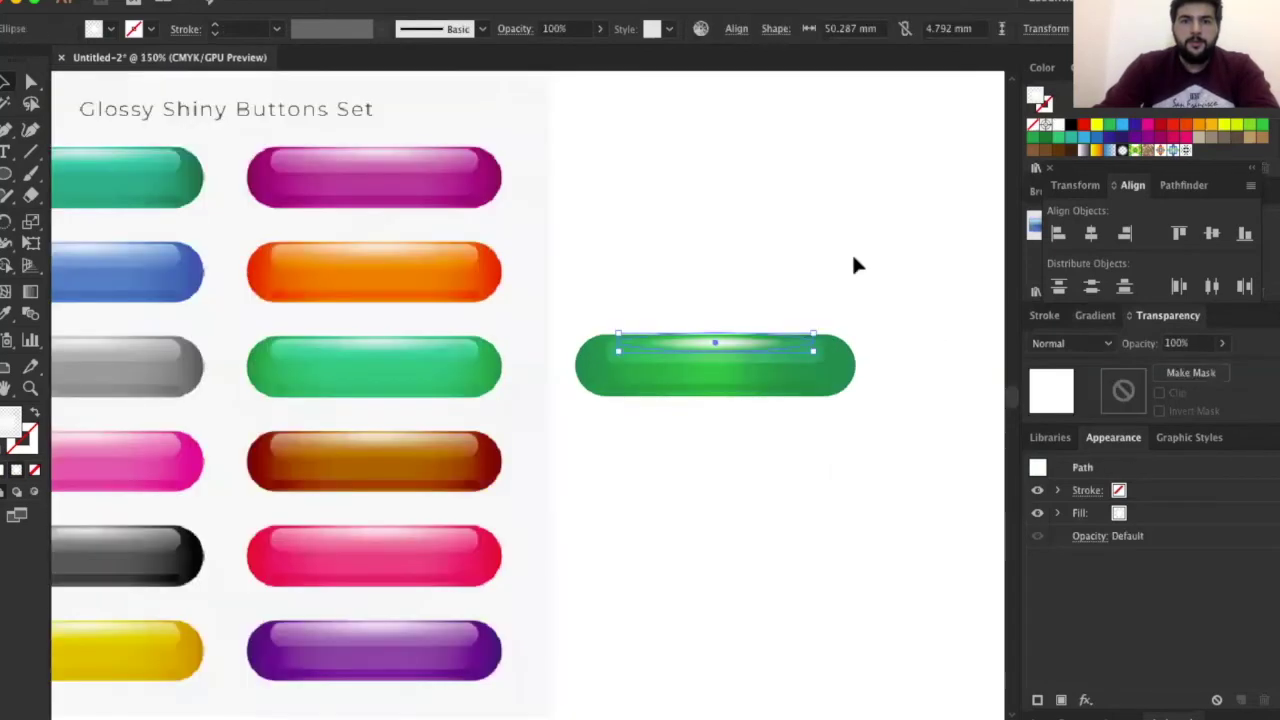
Adjust the highlight stripe's corners with the Direct Selection tool
{"action": "left_click", "coordinate": [699, 367]}
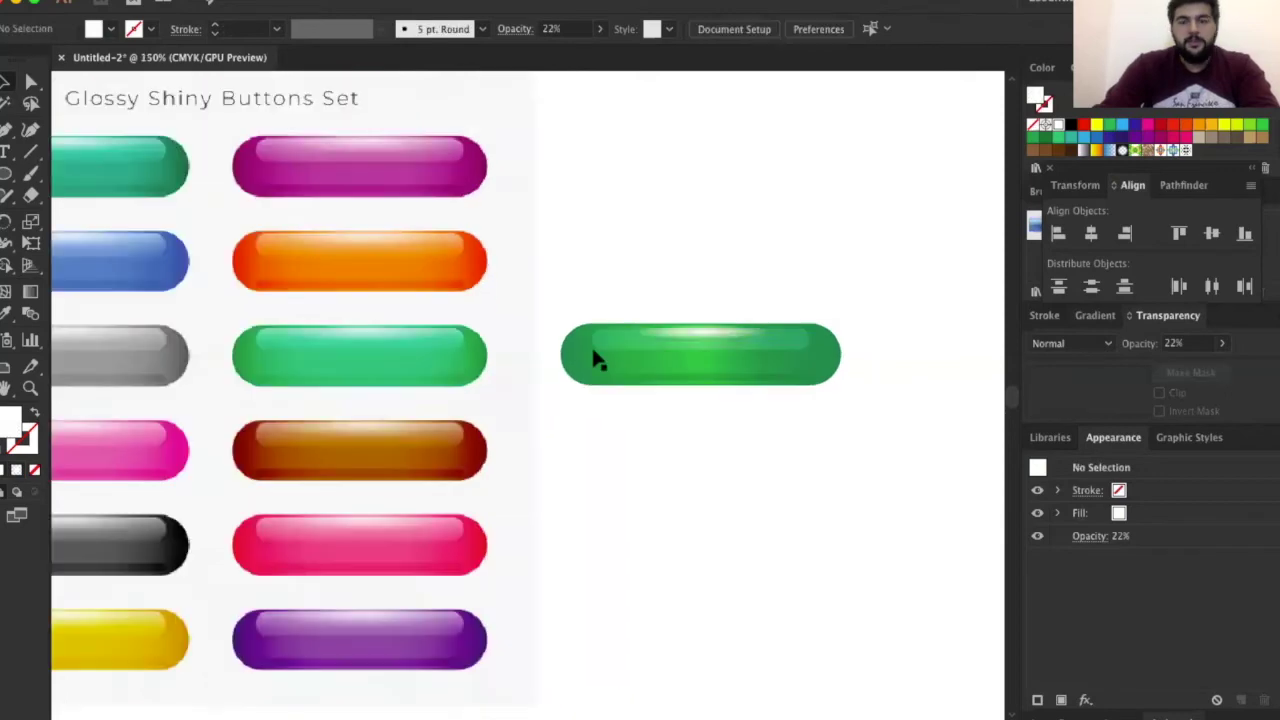
{"action": "scroll", "coordinate": [863, 309], "scroll_direction": "left", "scroll_amount": 2}
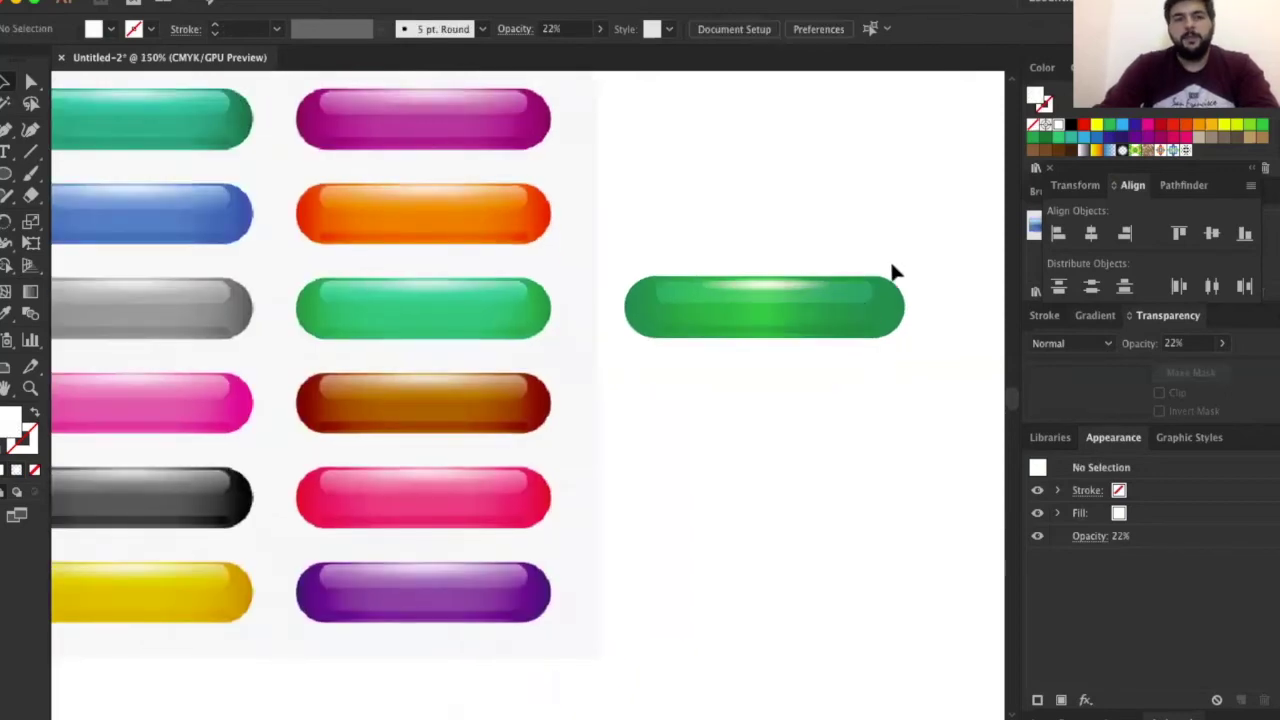
{"action": "scroll", "coordinate": [853, 304], "scroll_direction": "up", "scroll_amount": 2}
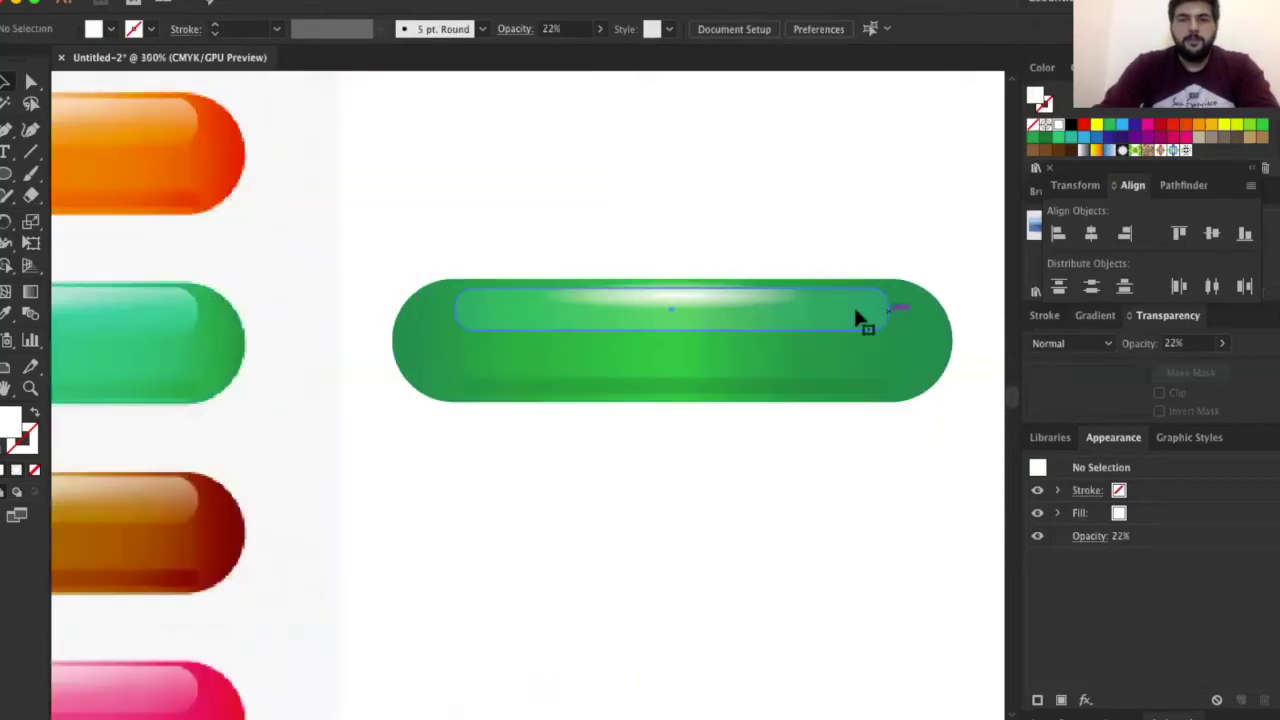
{"action": "left_click", "coordinate": [853, 304]}
{"action": "left_click", "coordinate": [33, 82]}
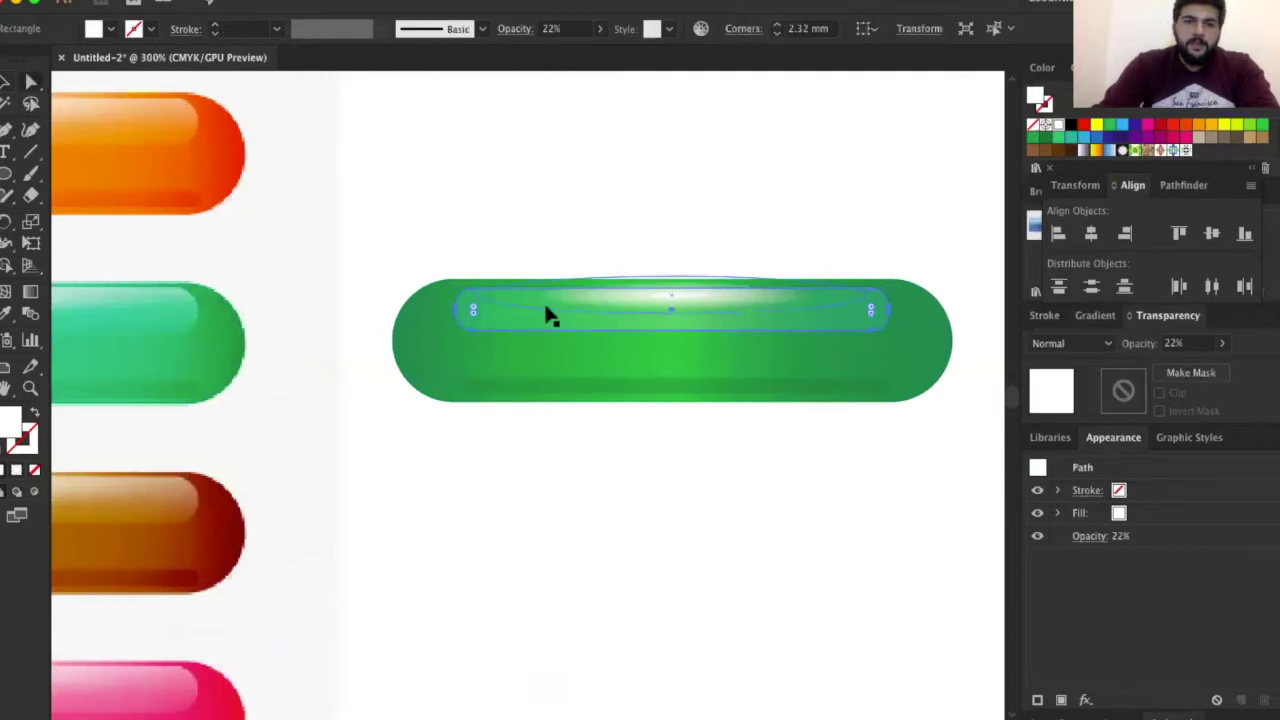
{"action": "key", "text": "v"}
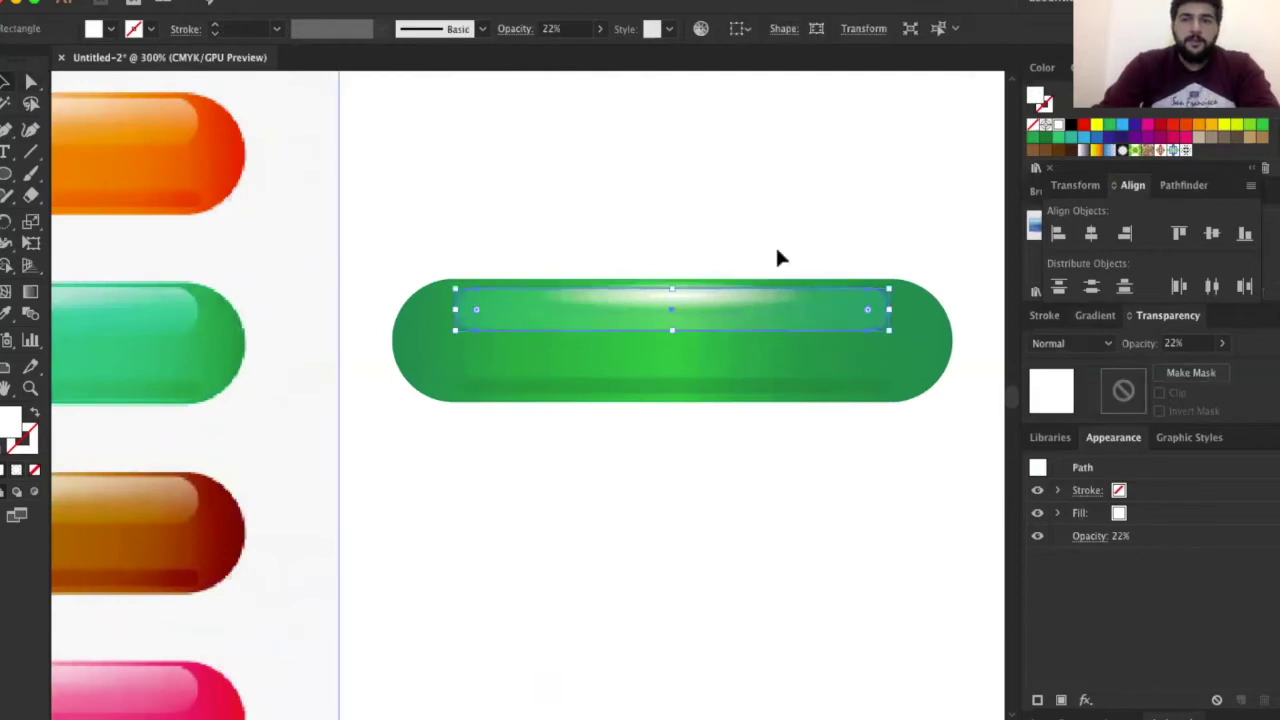
{"action": "key", "text": "ctrl+shift+a"}
{"action": "left_click", "coordinate": [832, 312]}
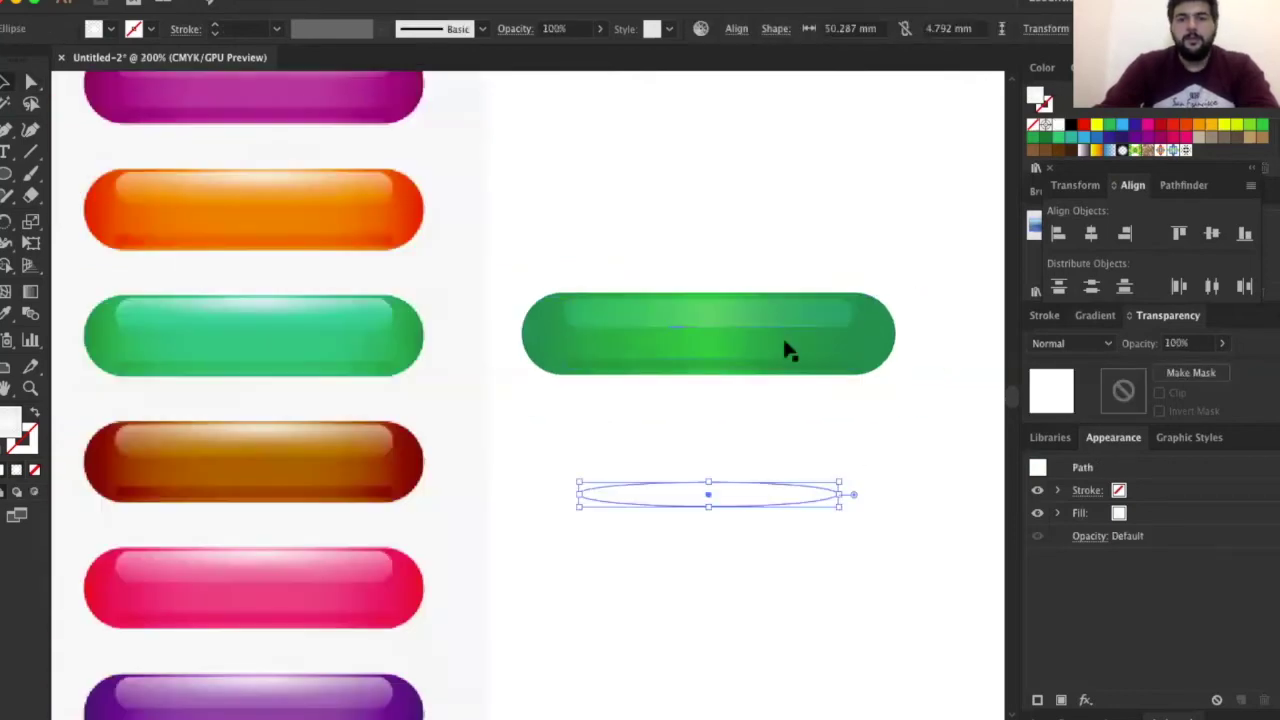
Place the ellipse on the button top, delete the extra highlight shape, and select all
{"action": "key", "text": "ctrl+shift+a"}
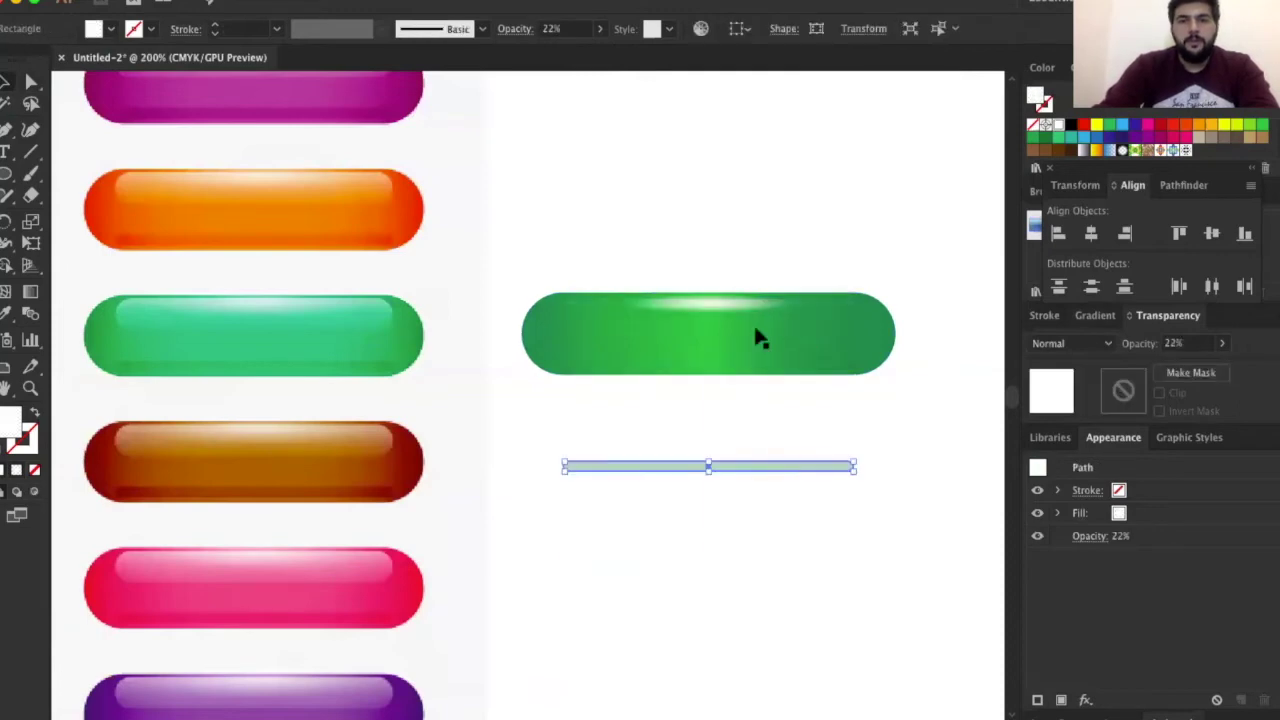
{"action": "left_click", "coordinate": [710, 302]}
{"action": "key", "text": "Delete"}
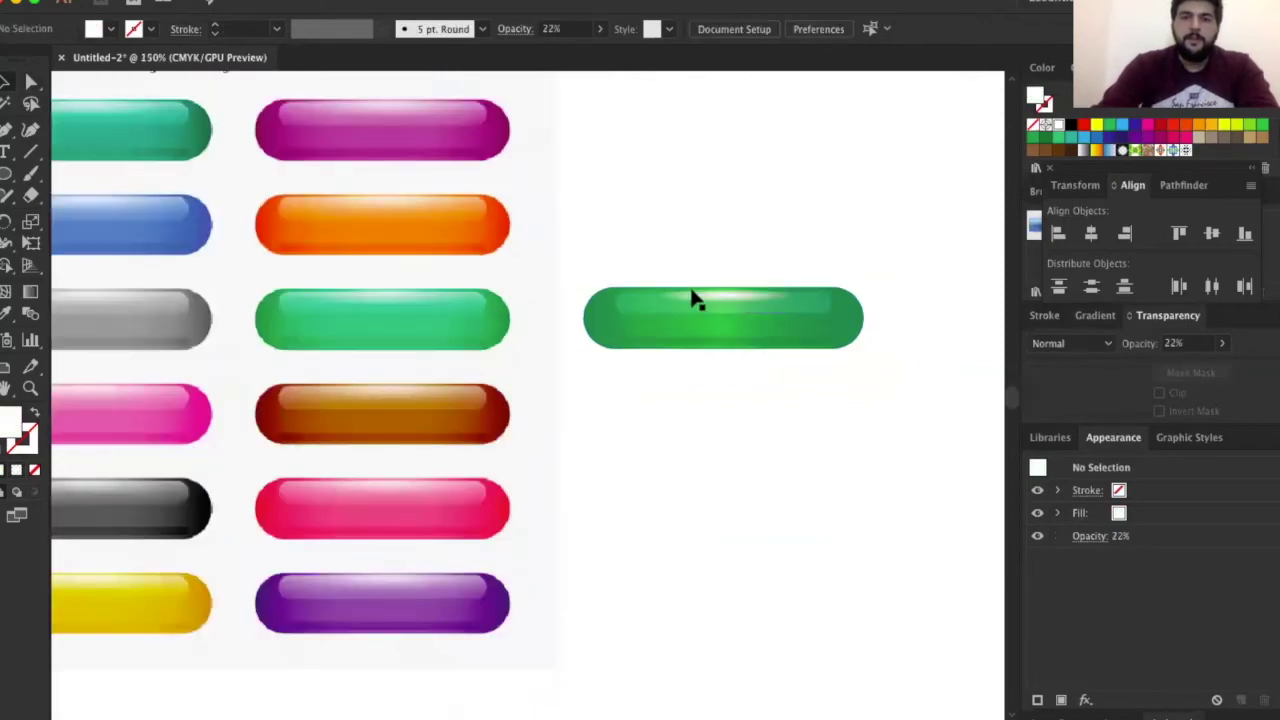
{"action": "key", "text": "ctrl+a"}
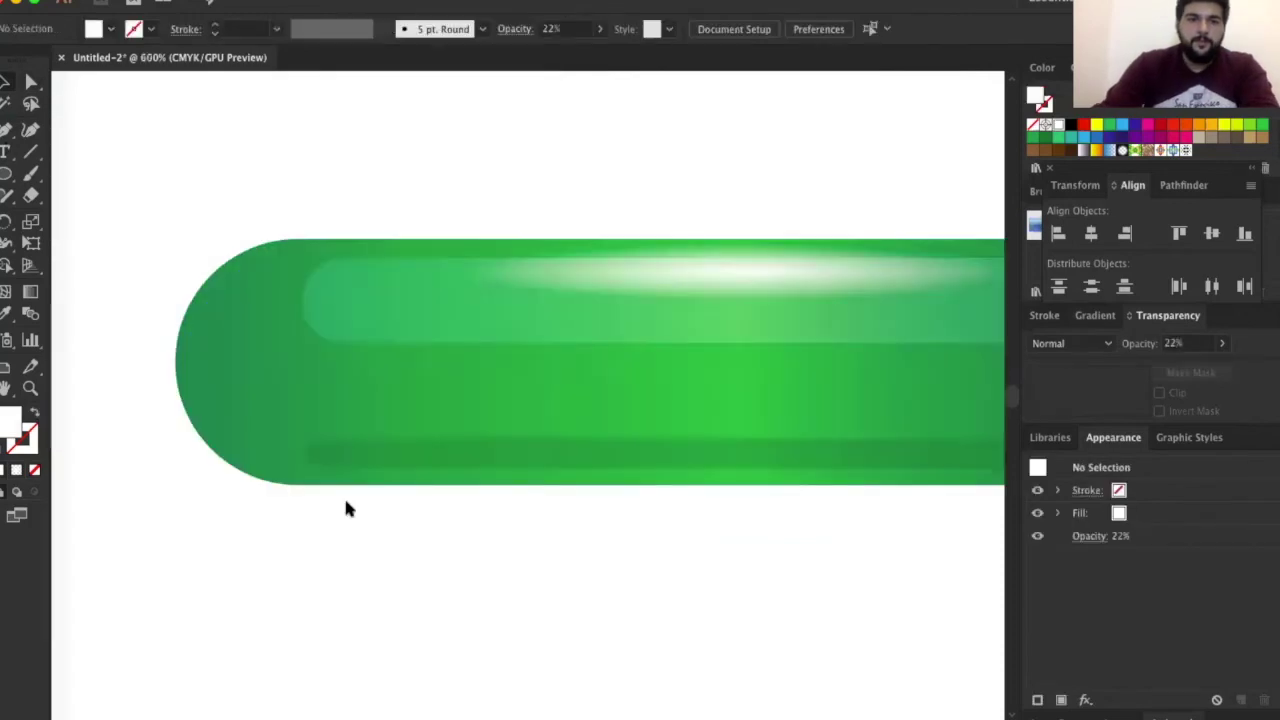
Type DOWNLOAD, enlarge it to about 22 pt and centre it on the green button
{"action": "left_click", "coordinate": [345, 500]}
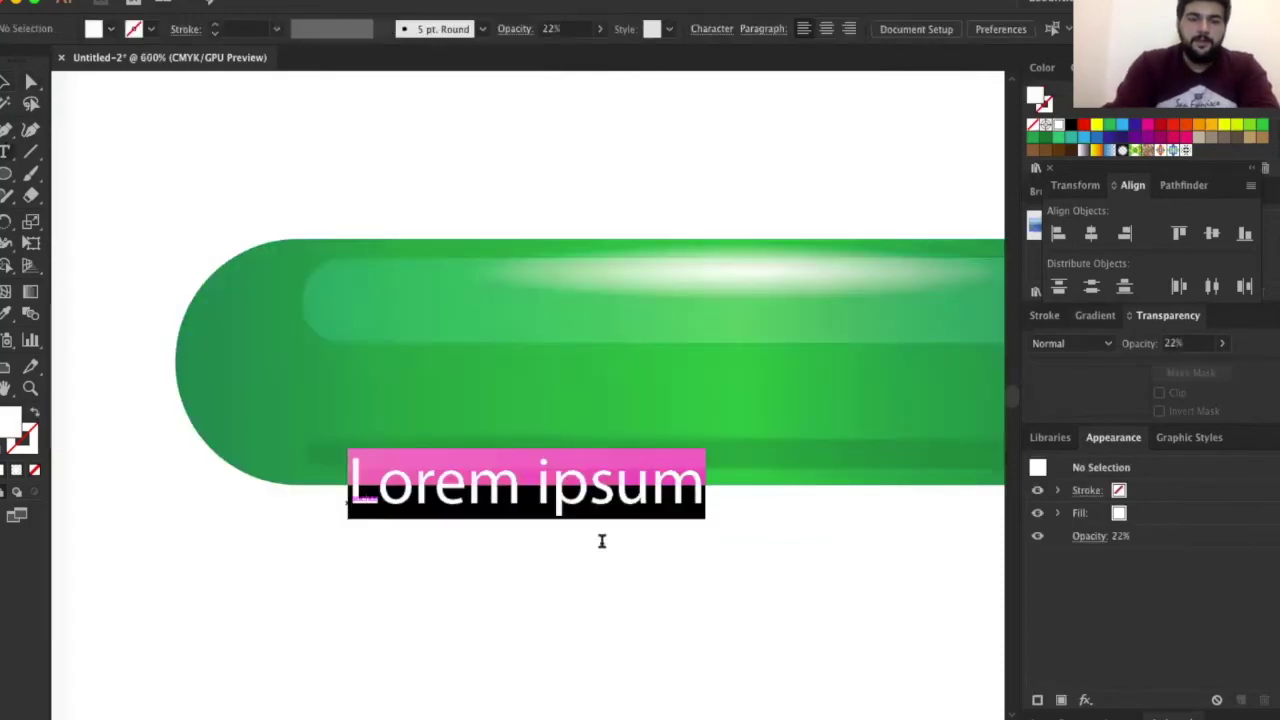
{"action": "type", "text": "DOW"}
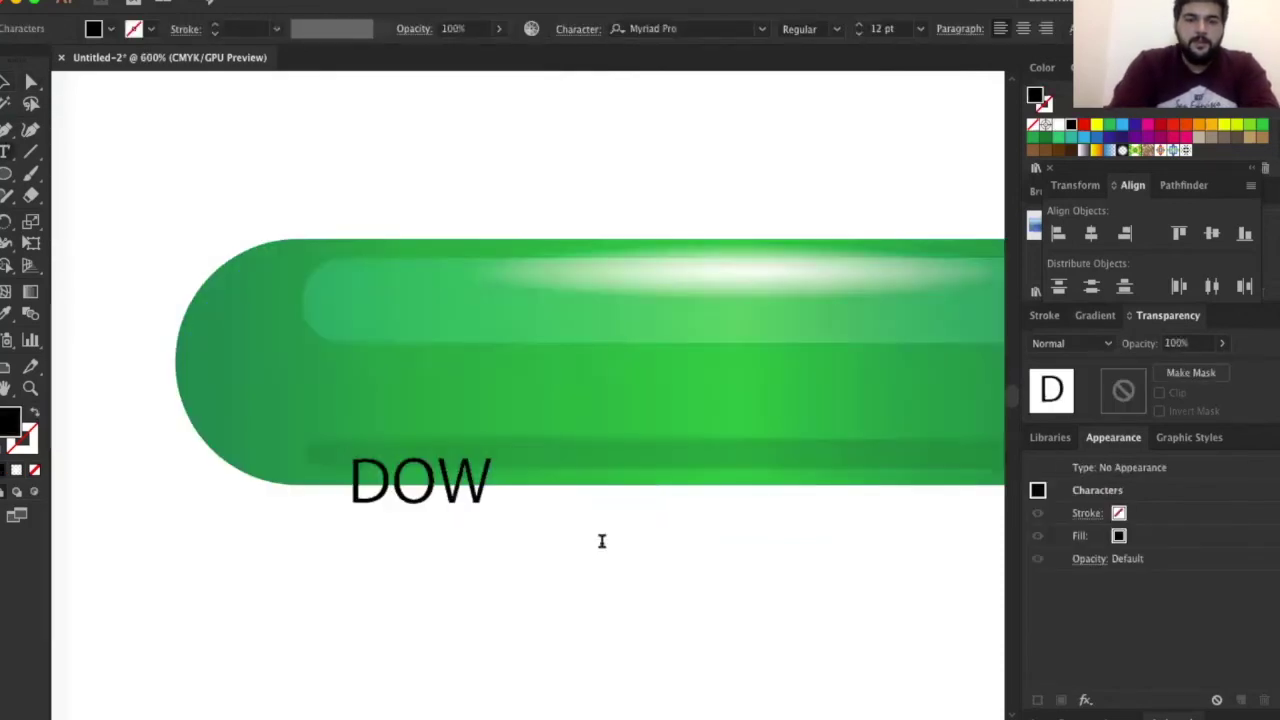
{"action": "type", "text": "NLOAD"}
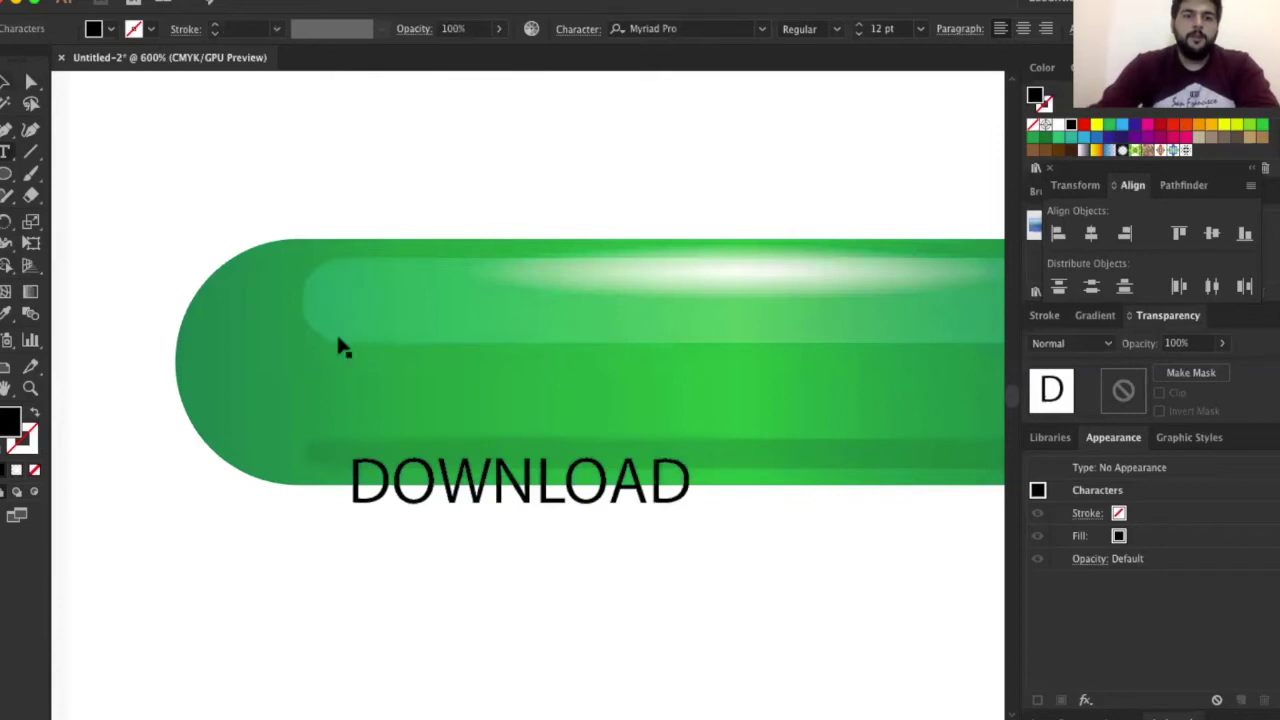
{"action": "key", "text": "Escape"}
{"action": "key", "text": "ctrl+minus"}
{"action": "key", "text": "ctrl+minus"}
{"action": "left_click_drag", "start_coordinate": [508, 420], "coordinate": [655, 455]}
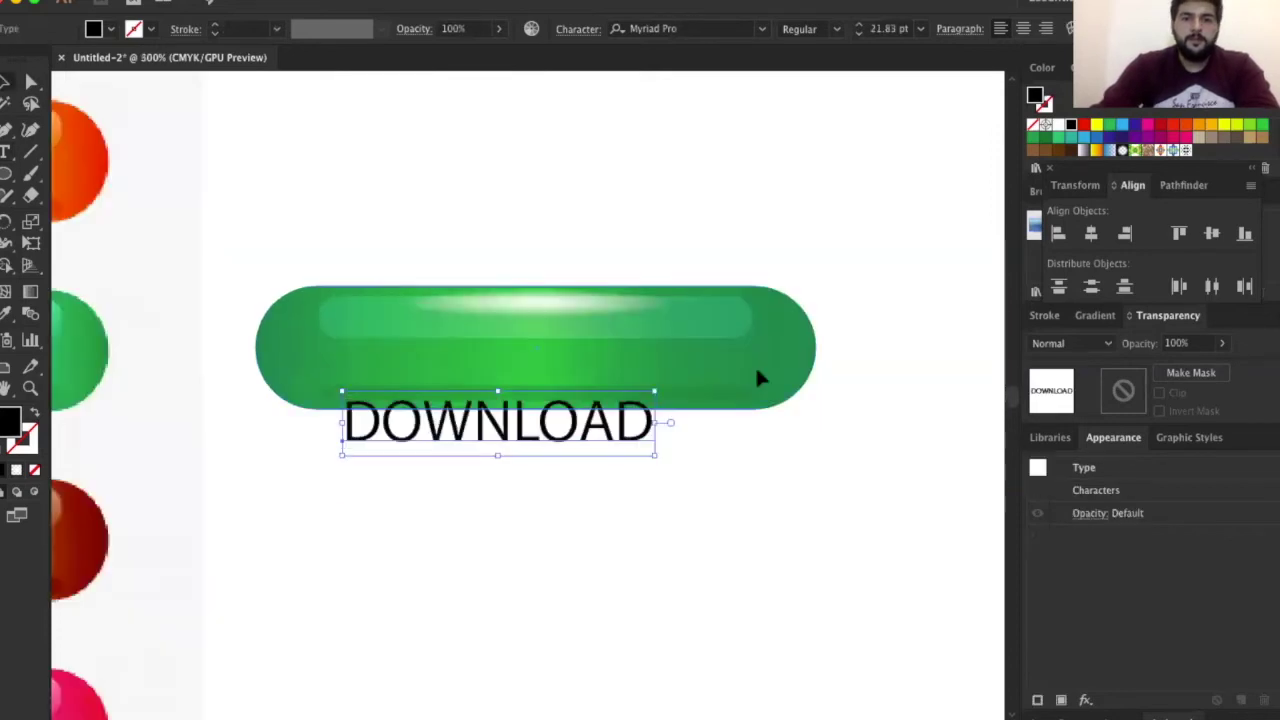
{"action": "left_click", "coordinate": [800, 365], "text": "shift"}
{"action": "left_click", "coordinate": [1091, 233]}
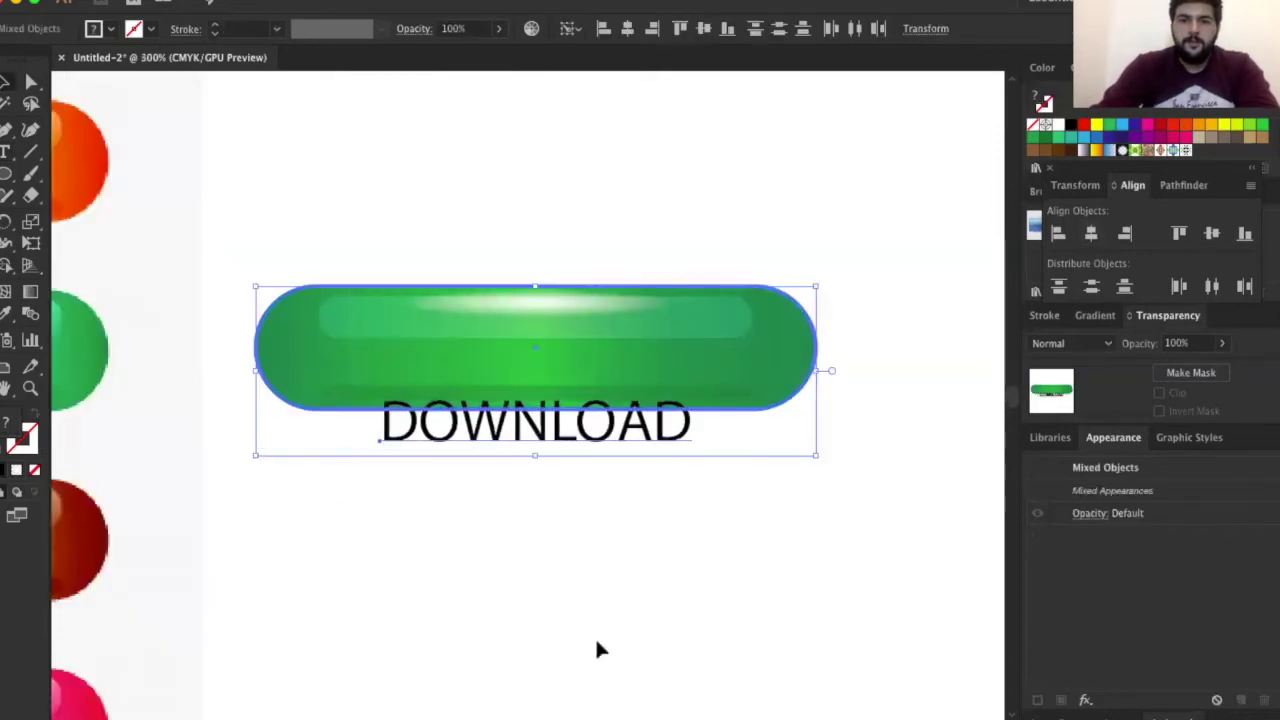
{"action": "mouse_move", "coordinate": [588, 358]}
{"action": "left_mouse_down"}
{"action": "mouse_move", "coordinate": [597, 368]}
{"action": "mouse_move", "coordinate": [560, 358]}
{"action": "left_mouse_up"}
Set DOWNLOAD to Montserrat Bold, re-centre it on the button, and make it white
{"action": "left_click", "coordinate": [762, 28]}
{"action": "scroll", "coordinate": [742, 145], "scroll_direction": "up", "scroll_amount": 10}
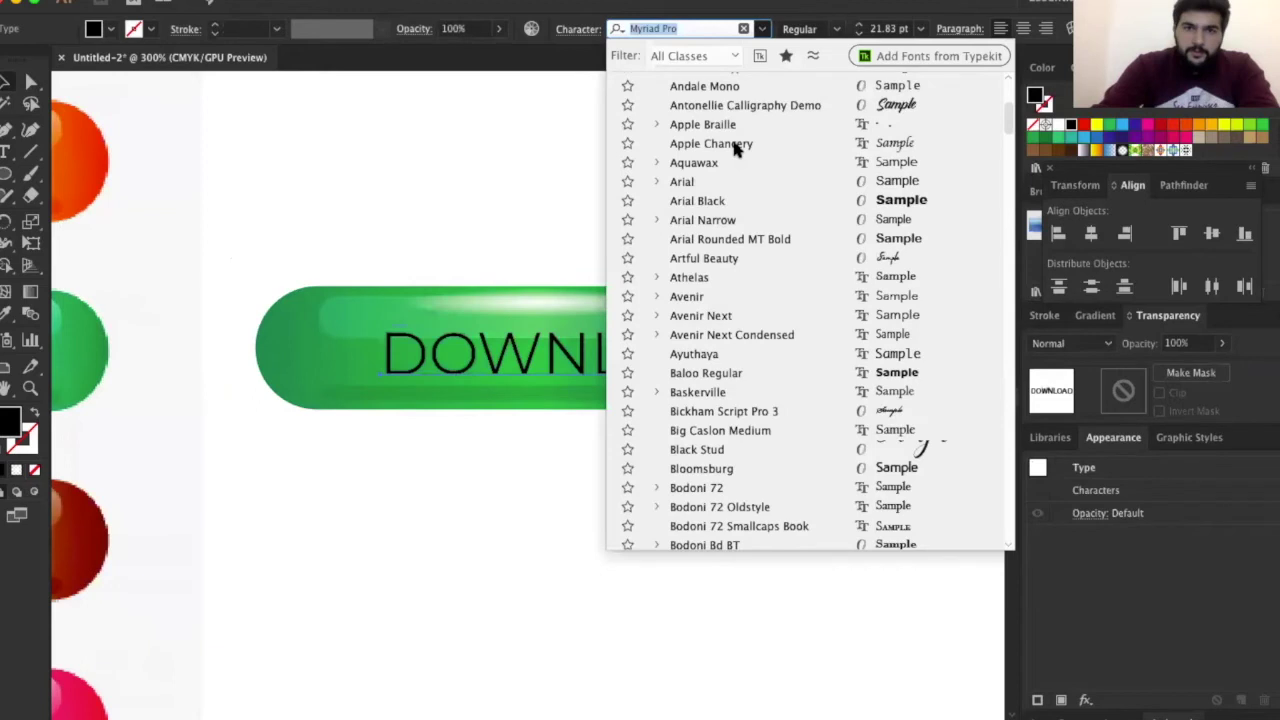
{"action": "scroll", "coordinate": [772, 159], "scroll_direction": "up", "scroll_amount": 5}
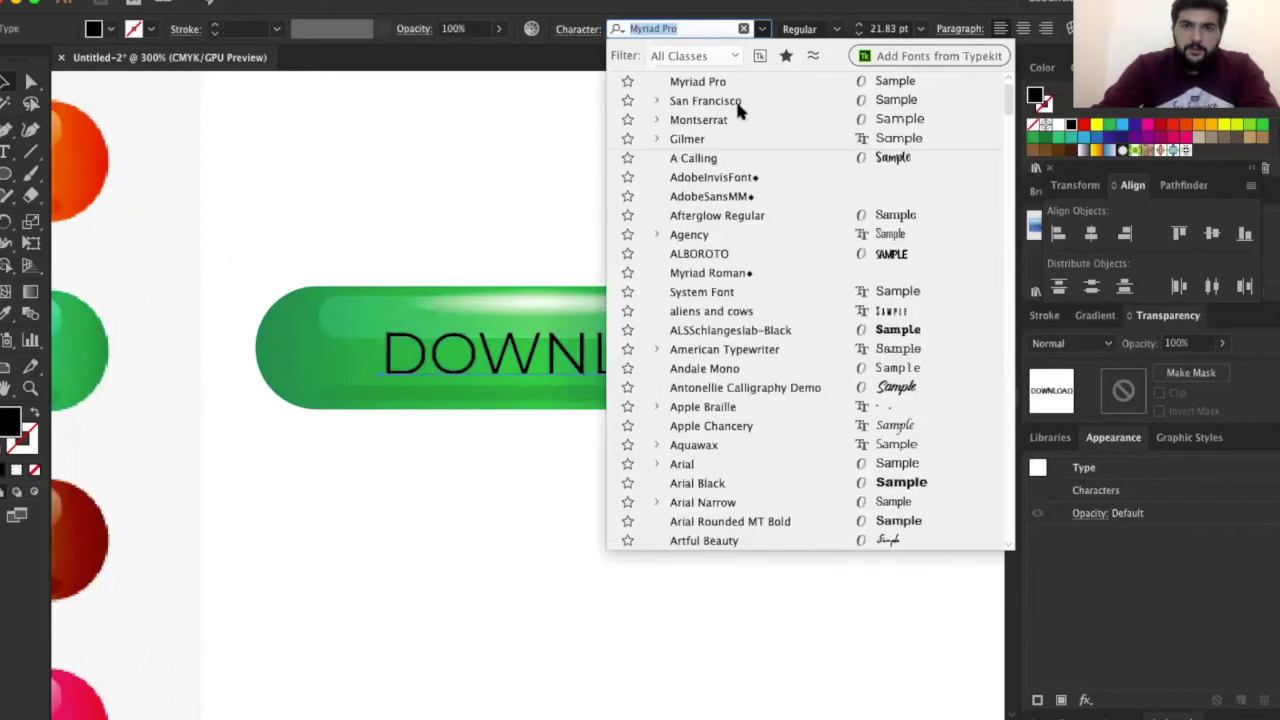
{"action": "left_click", "coordinate": [837, 29]}
{"action": "left_click", "coordinate": [820, 189]}
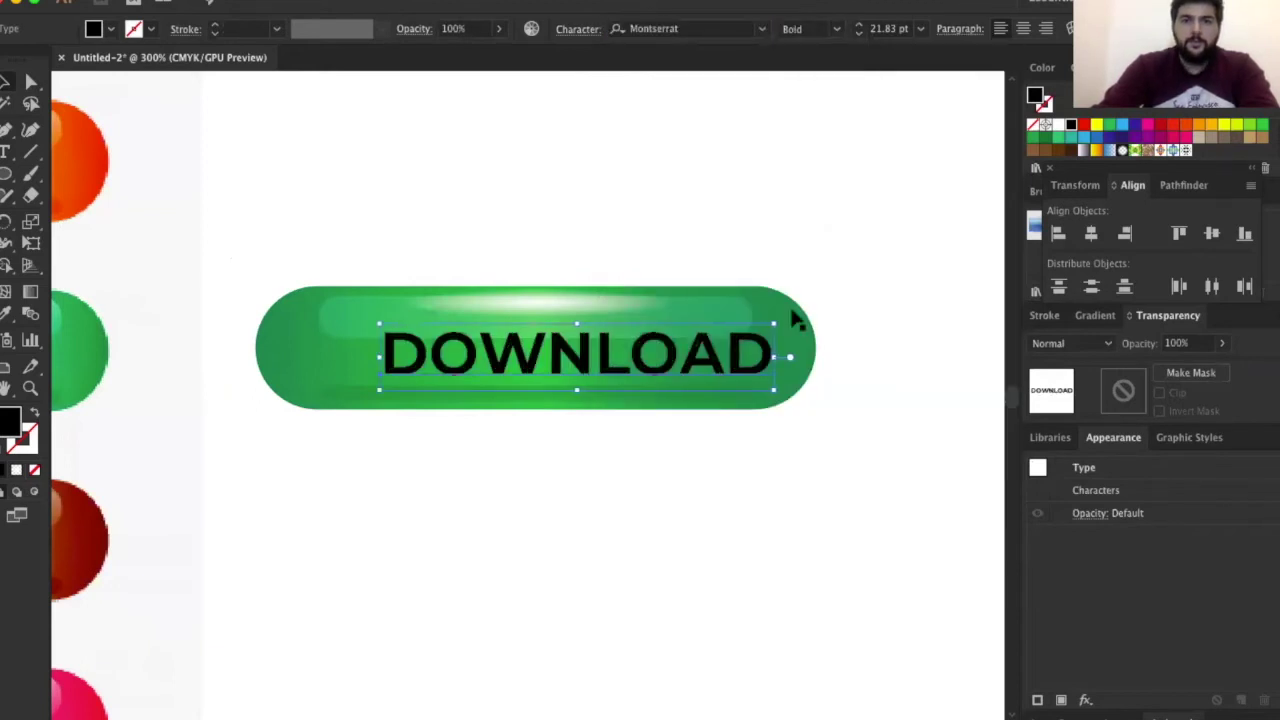
{"action": "key", "text": "ctrl+a"}
{"action": "left_click", "coordinate": [1092, 238]}
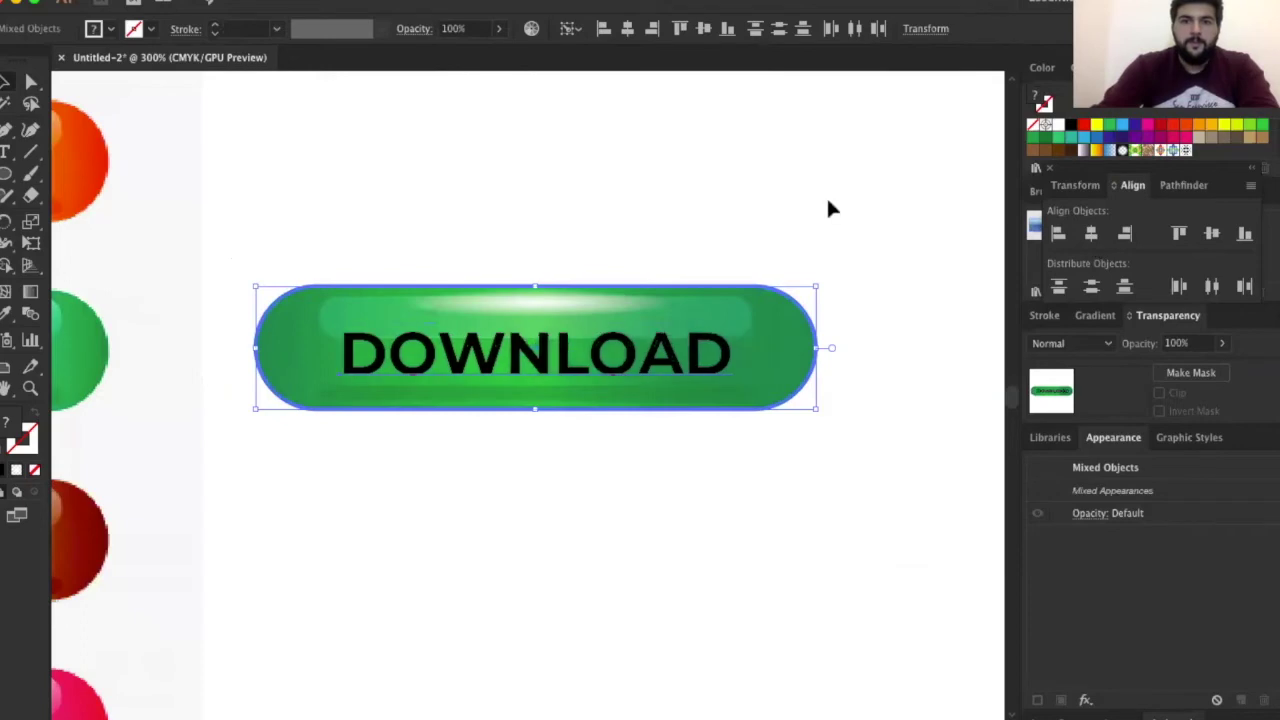
{"action": "left_click_drag", "start_coordinate": [729, 366], "coordinate": [730, 360]}
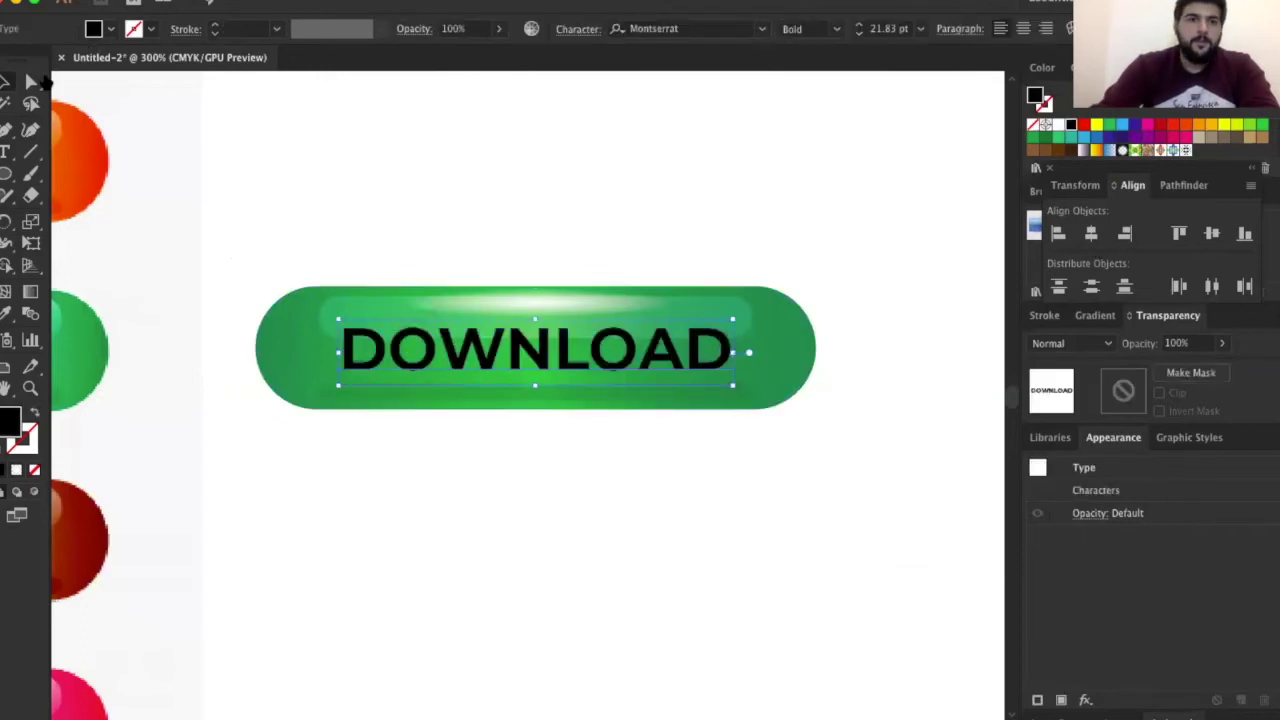
{"action": "left_click", "coordinate": [150, 82]}
{"action": "left_click", "coordinate": [551, 156]}
{"action": "key", "text": "ctrl+minus"}
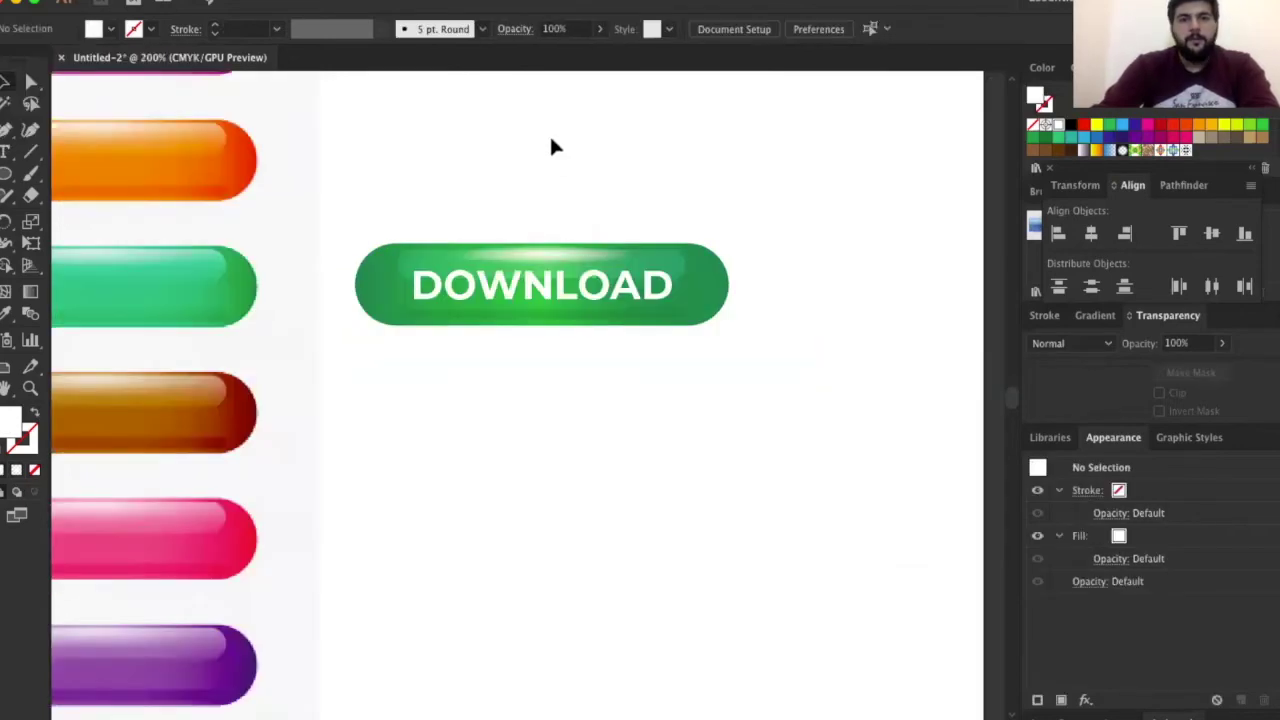
{"action": "key", "text": "ctrl+minus"}
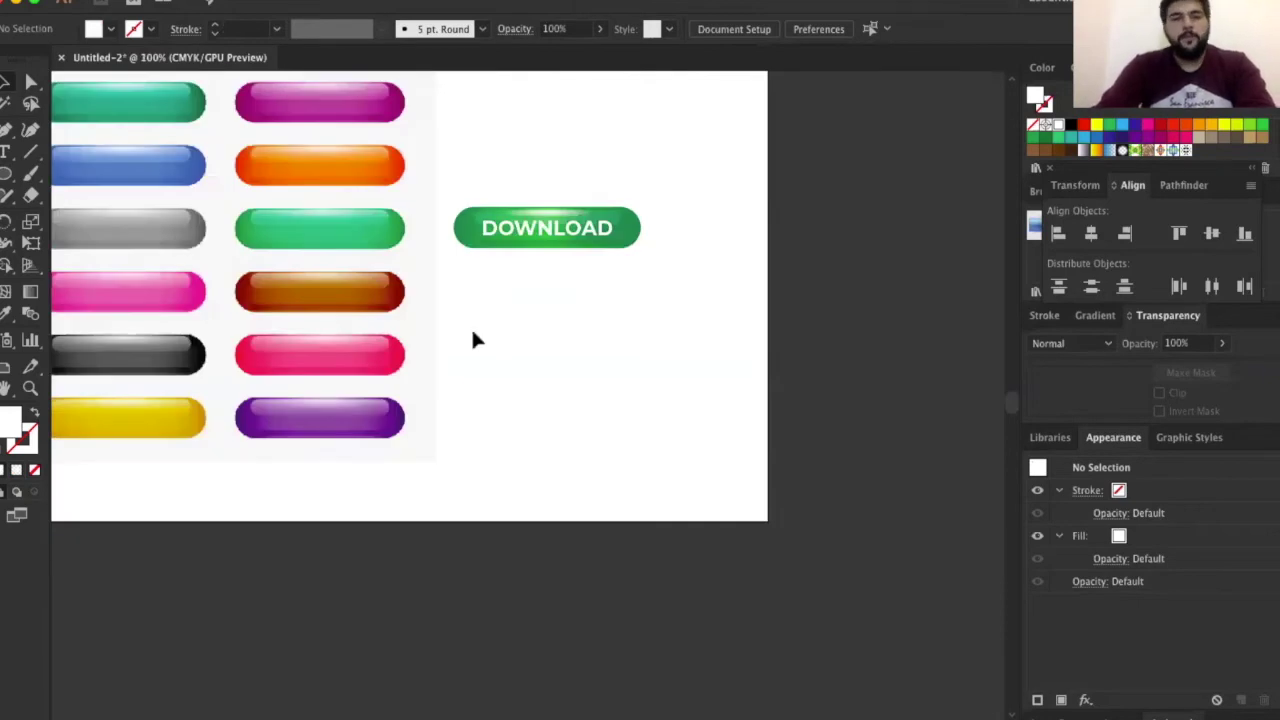
{"action": "scroll", "coordinate": [491, 225], "scroll_direction": "up", "scroll_amount": 2}
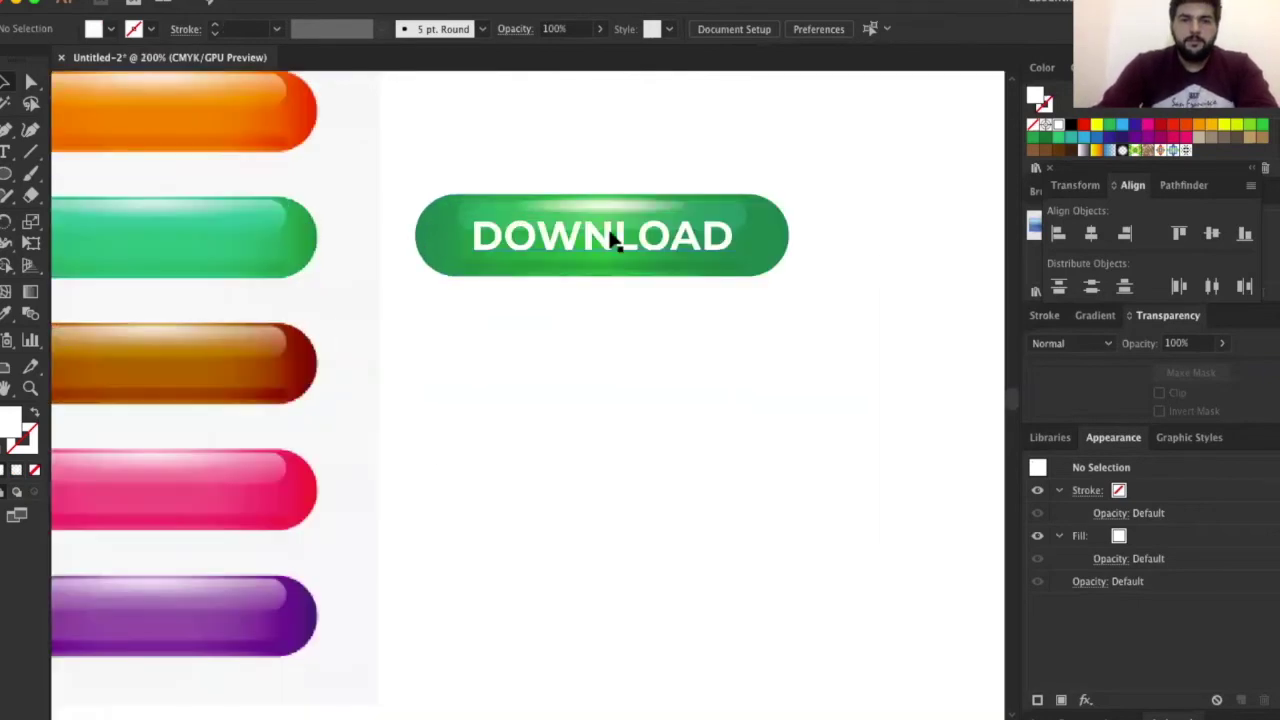
{"action": "left_click", "coordinate": [755, 211]}
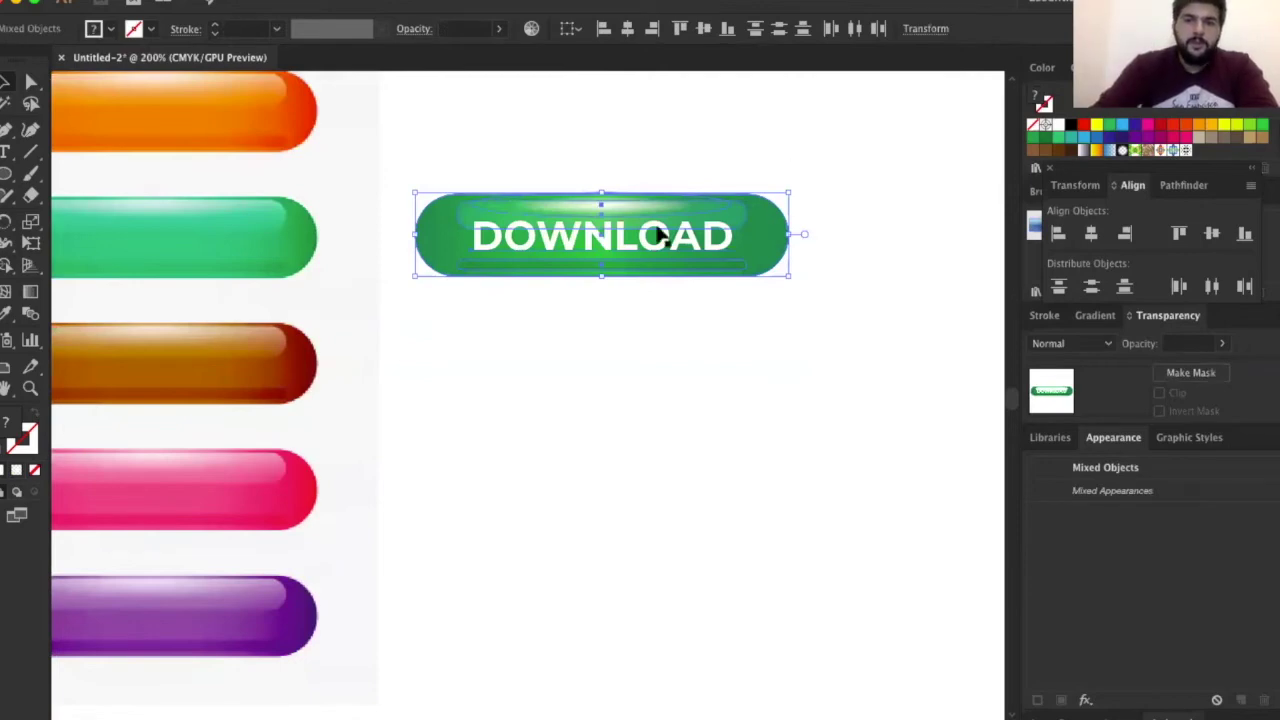
{"action": "left_click", "coordinate": [932, 241]}
{"action": "scroll", "coordinate": [932, 241], "scroll_direction": "left", "scroll_amount": 3}
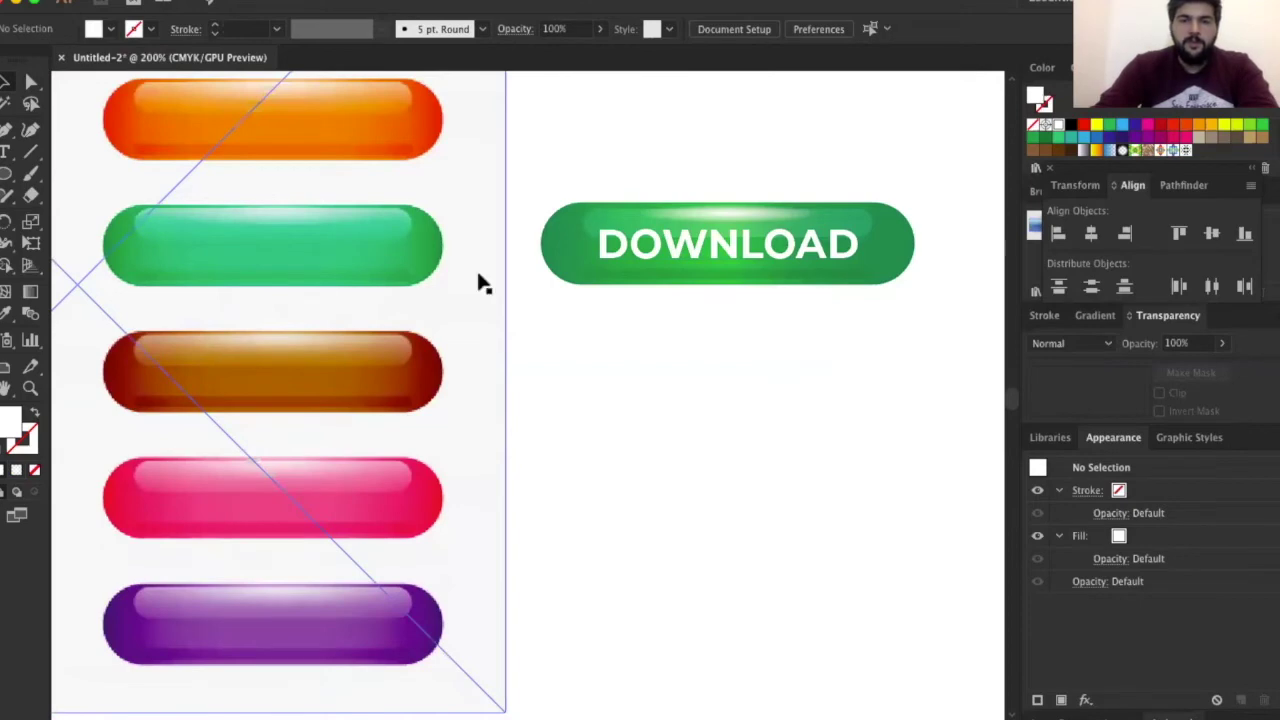
{"action": "scroll", "coordinate": [725, 252], "scroll_direction": "right", "scroll_amount": 2}
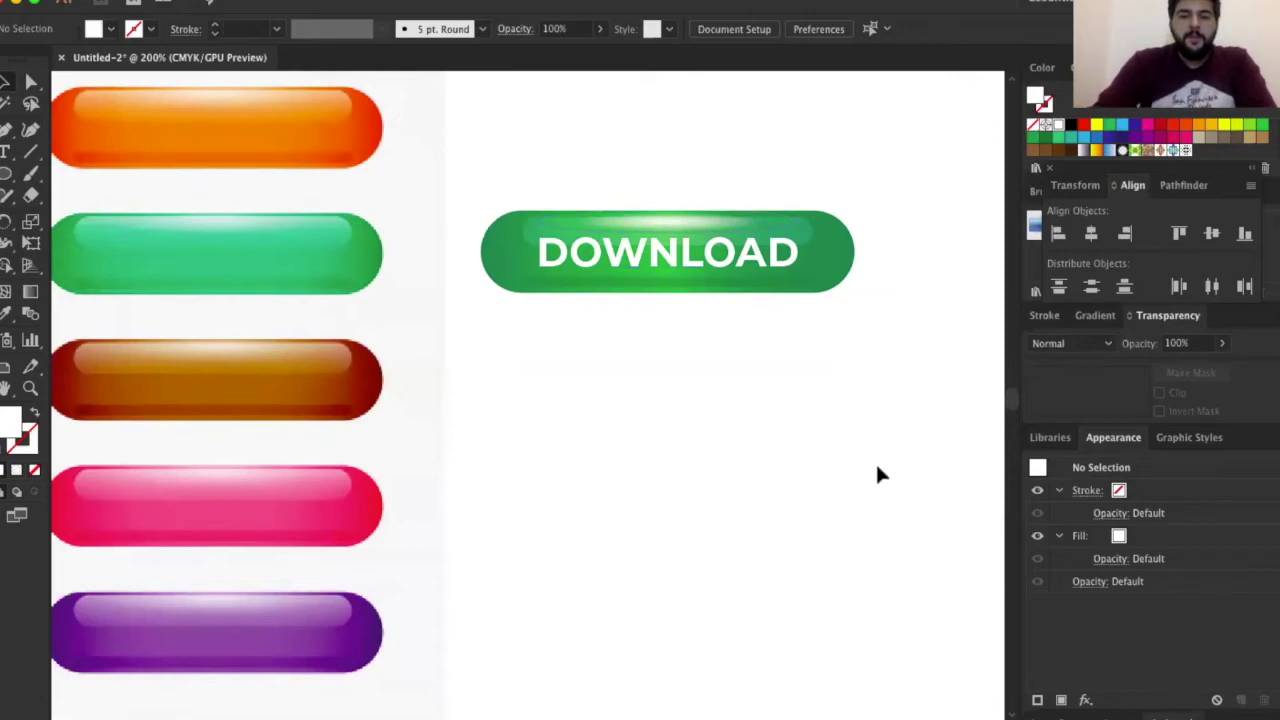
{"action": "left_click", "coordinate": [835, 264]}
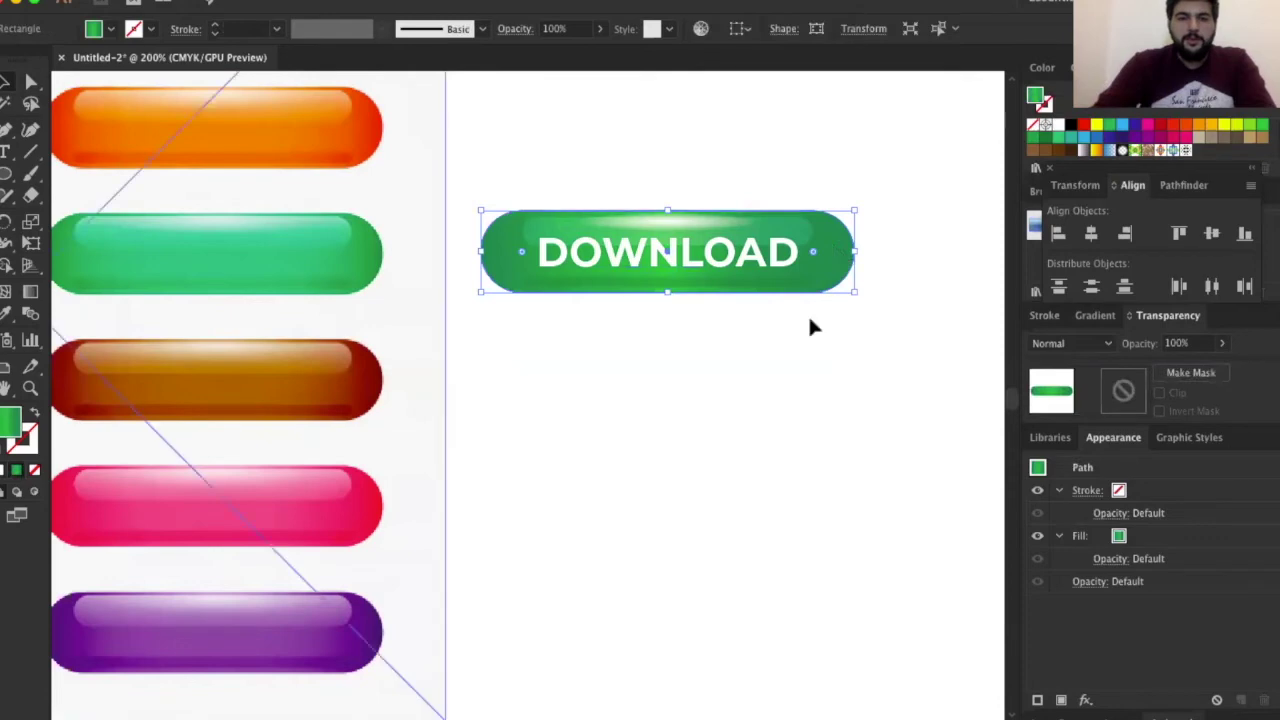
{"action": "key", "text": "ctrl+1"}
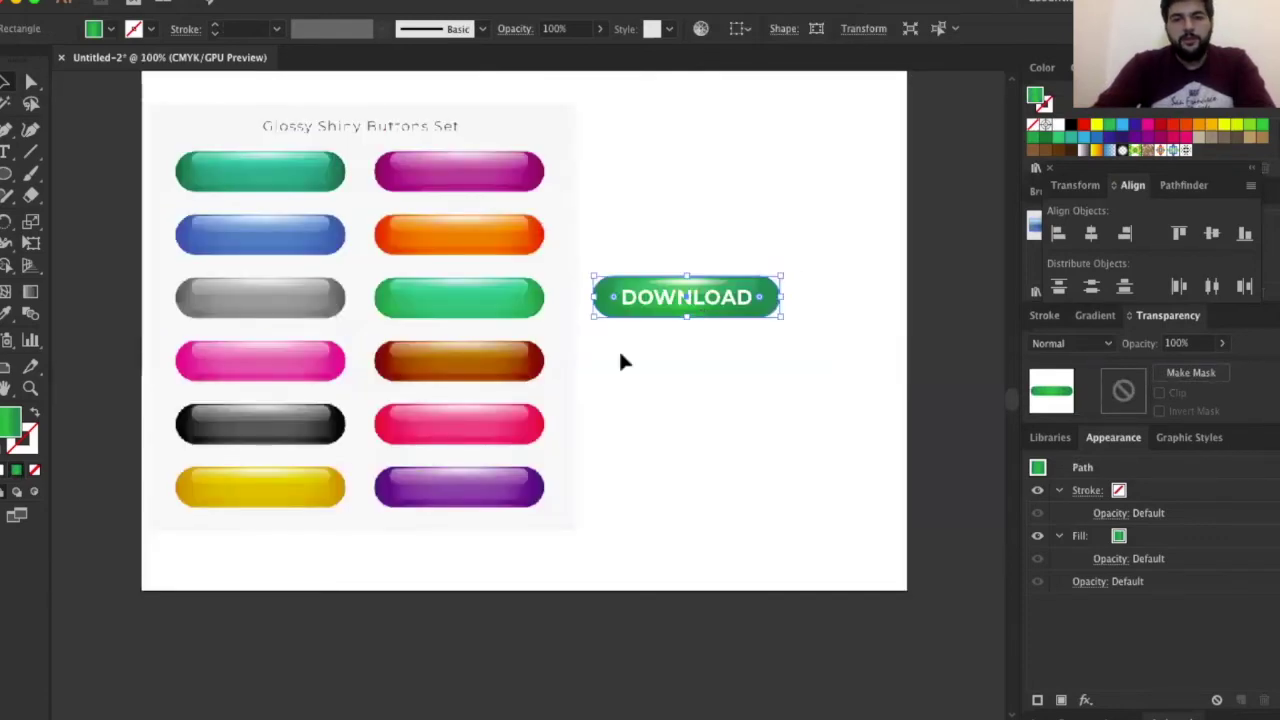
{"action": "left_click", "coordinate": [918, 698]}
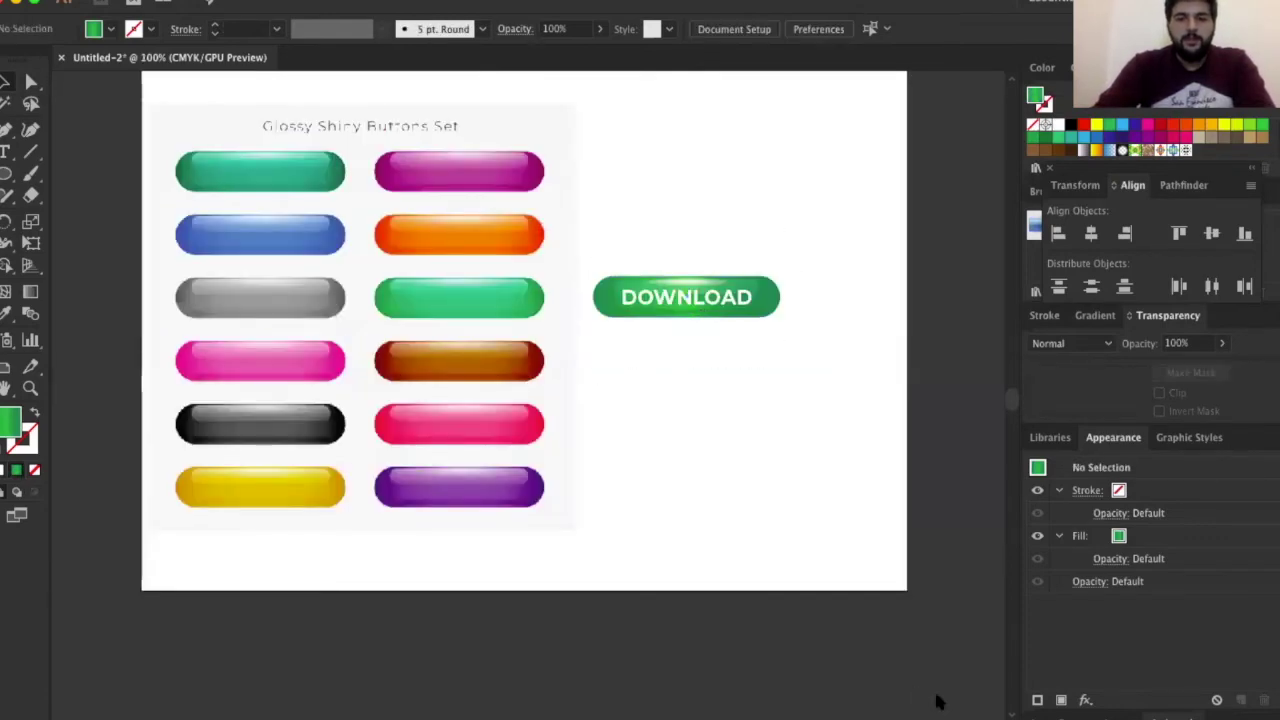
{"action": "key", "text": "ctrl+a"}
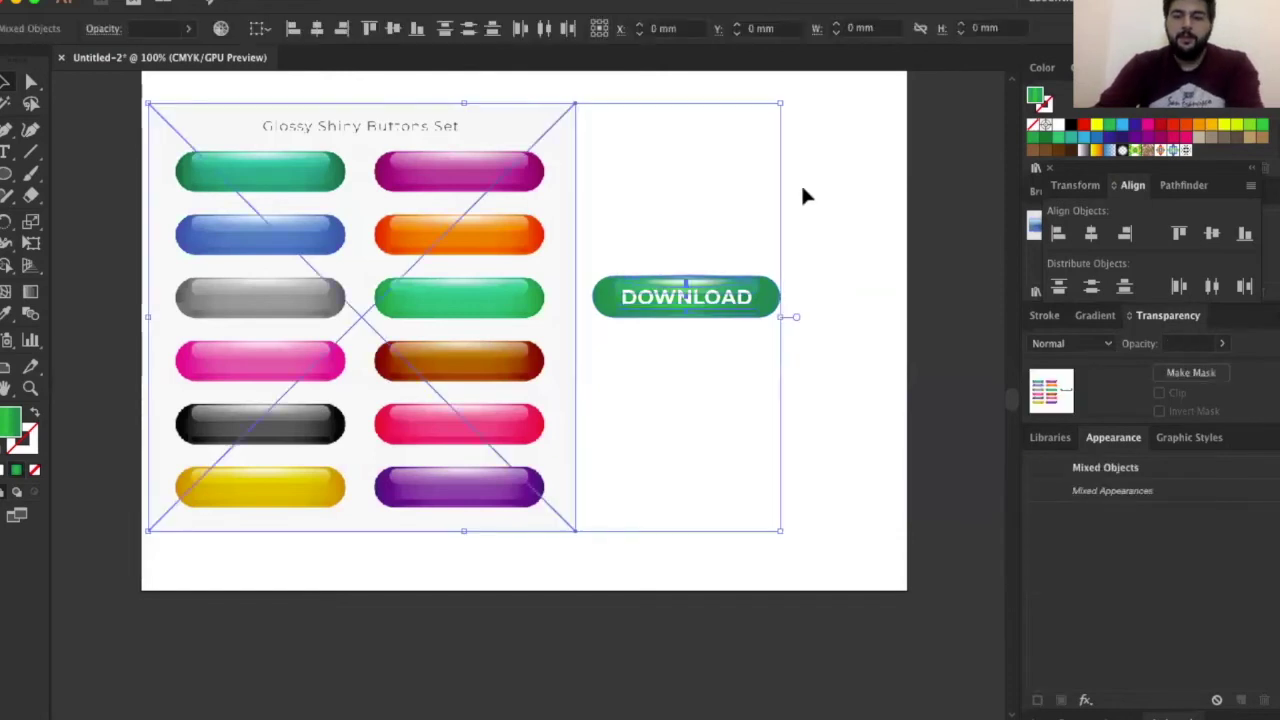
Clear the artboard, place the six-button reference image and move it toward the upper-left
{"action": "key", "text": "Delete"}
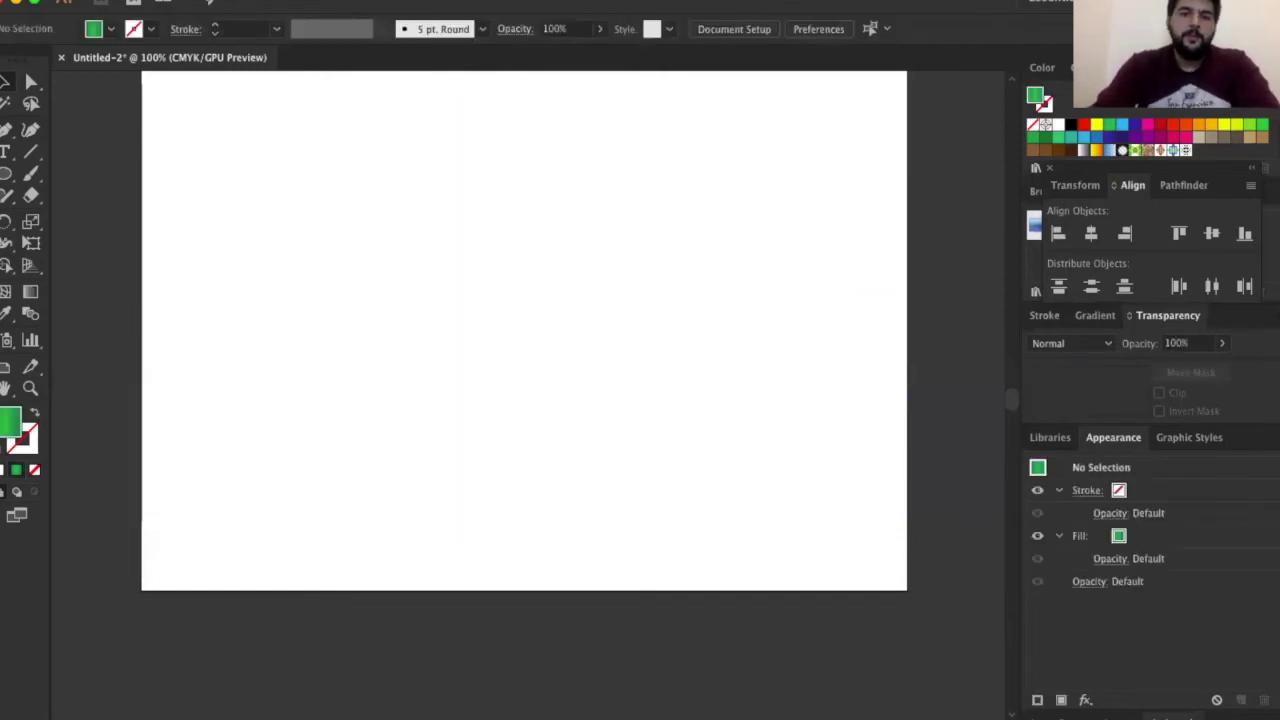
{"action": "left_click", "coordinate": [685, 362]}
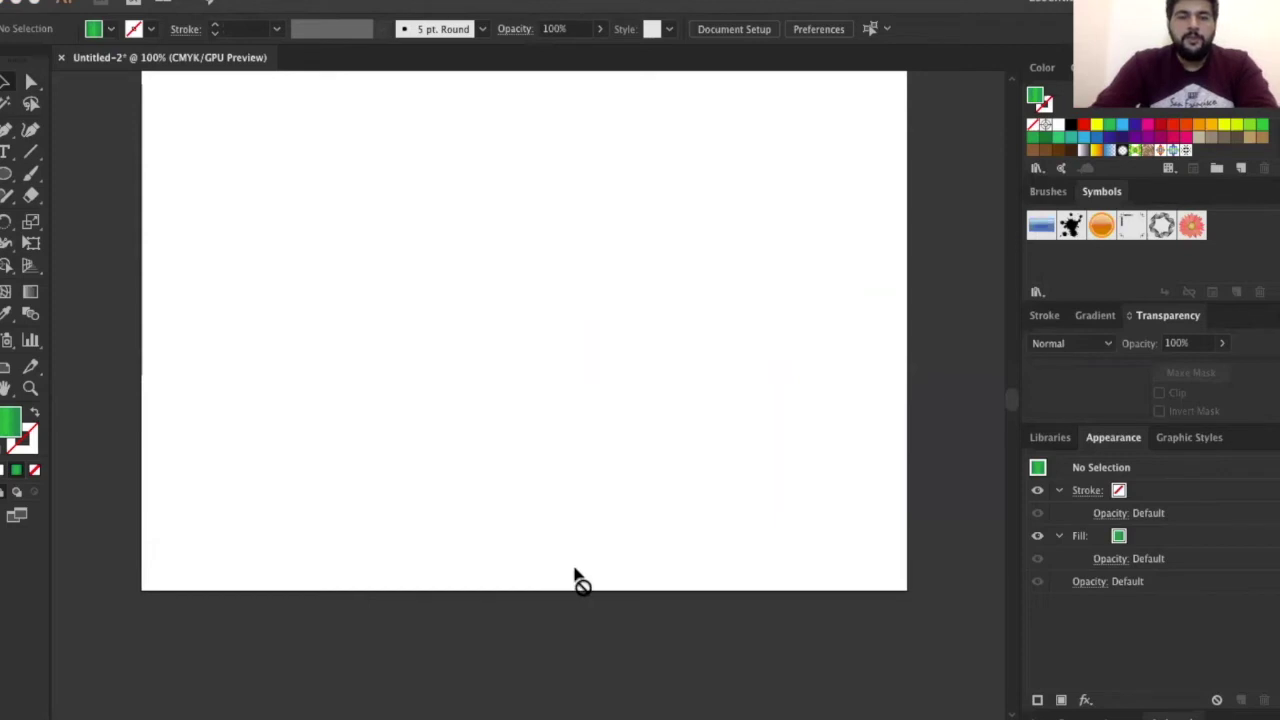
{"action": "left_click_drag", "start_coordinate": [575, 578], "coordinate": [467, 246]}
{"action": "key", "text": "ctrl+minus"}
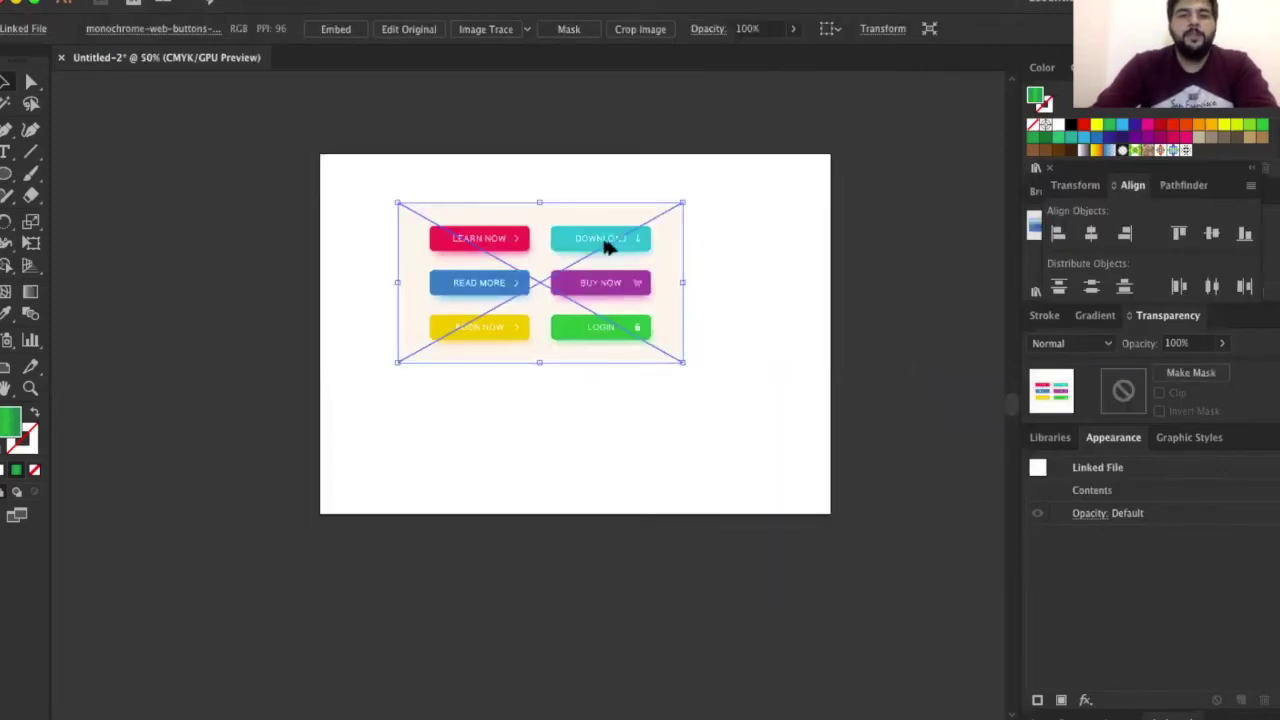
{"action": "scroll", "coordinate": [640, 245], "scroll_direction": "up", "scroll_amount": 3}
{"action": "scroll", "coordinate": [643, 243], "scroll_direction": "down", "scroll_amount": 2}
{"action": "left_click_drag", "start_coordinate": [580, 229], "coordinate": [675, 351]}
{"action": "key", "text": "ctrl+shift+a"}
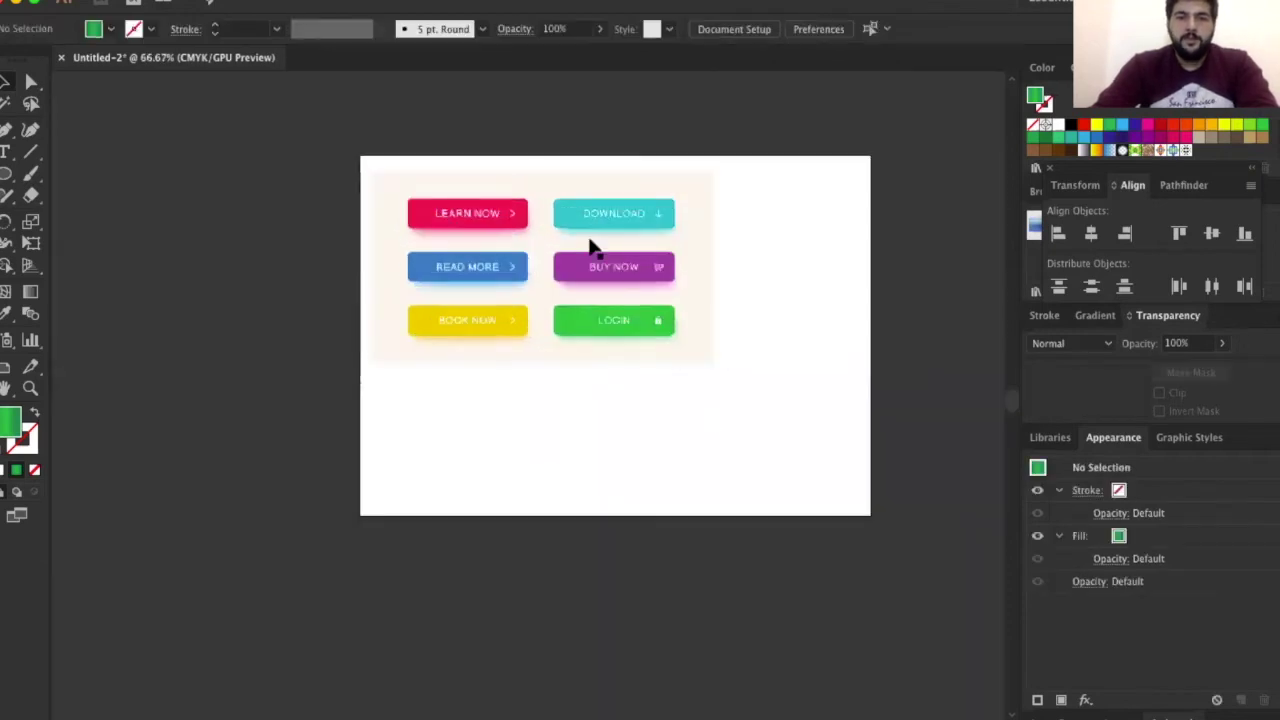
Nudge the button image left and scale it slightly smaller
{"action": "scroll", "coordinate": [558, 264], "scroll_direction": "up", "scroll_amount": 2}
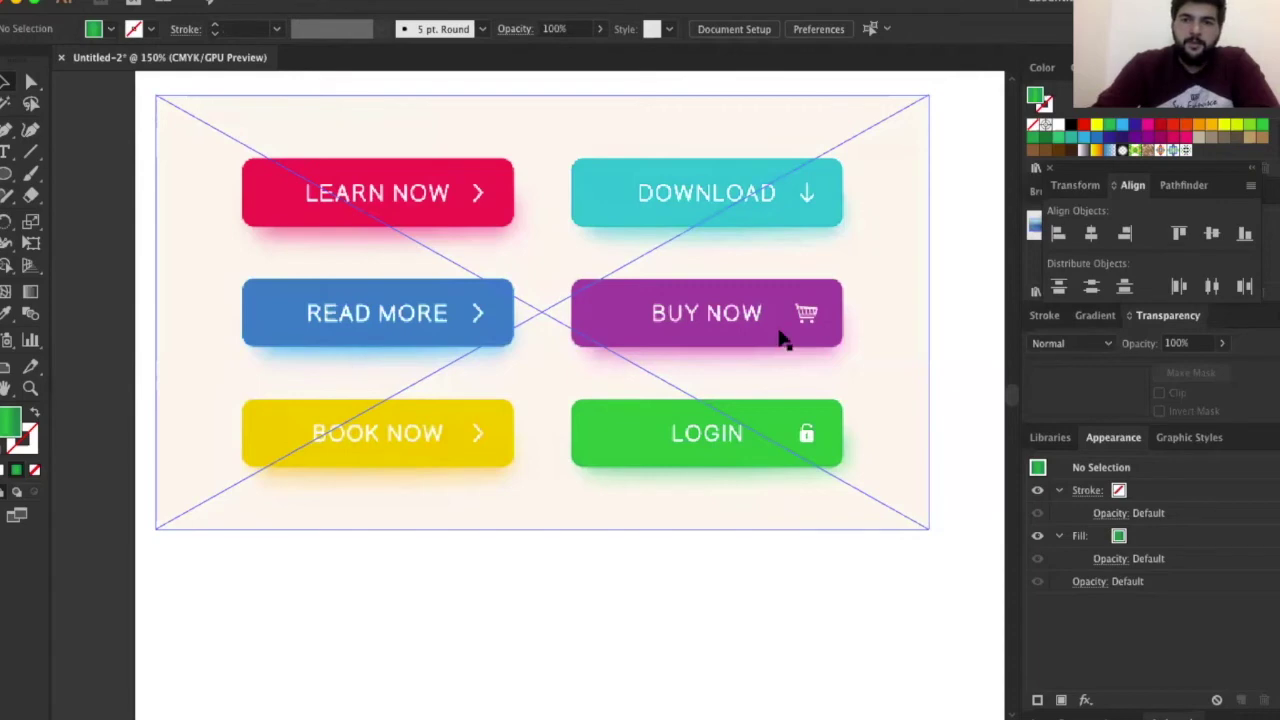
{"action": "key", "text": "ctrl+h"}
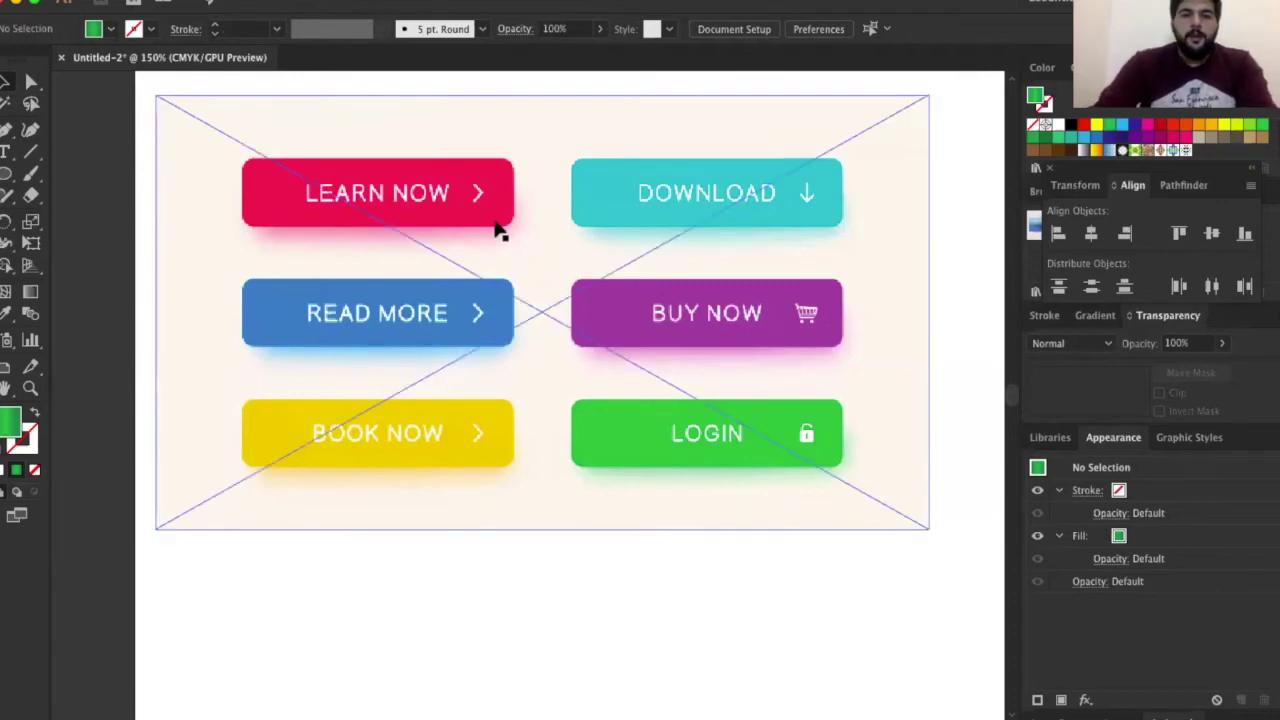
{"action": "key", "text": "ctrl+1"}
{"action": "key", "text": "ctrl+a"}
{"action": "key", "text": "shift+Left"}
{"action": "key", "text": "shift+Left"}
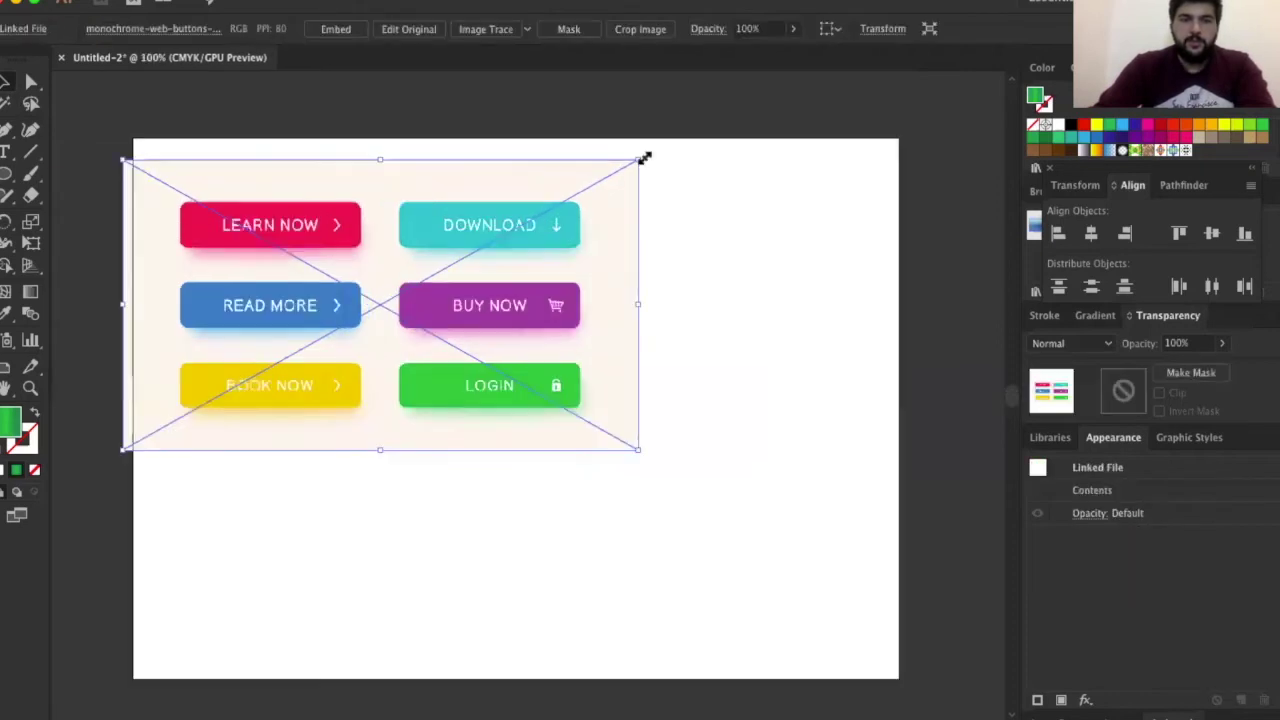
{"action": "mouse_move", "coordinate": [626, 166]}
{"action": "left_mouse_down"}
{"action": "mouse_move", "coordinate": [130, 168]}
{"action": "mouse_move", "coordinate": [535, 140]}
{"action": "left_mouse_up"}
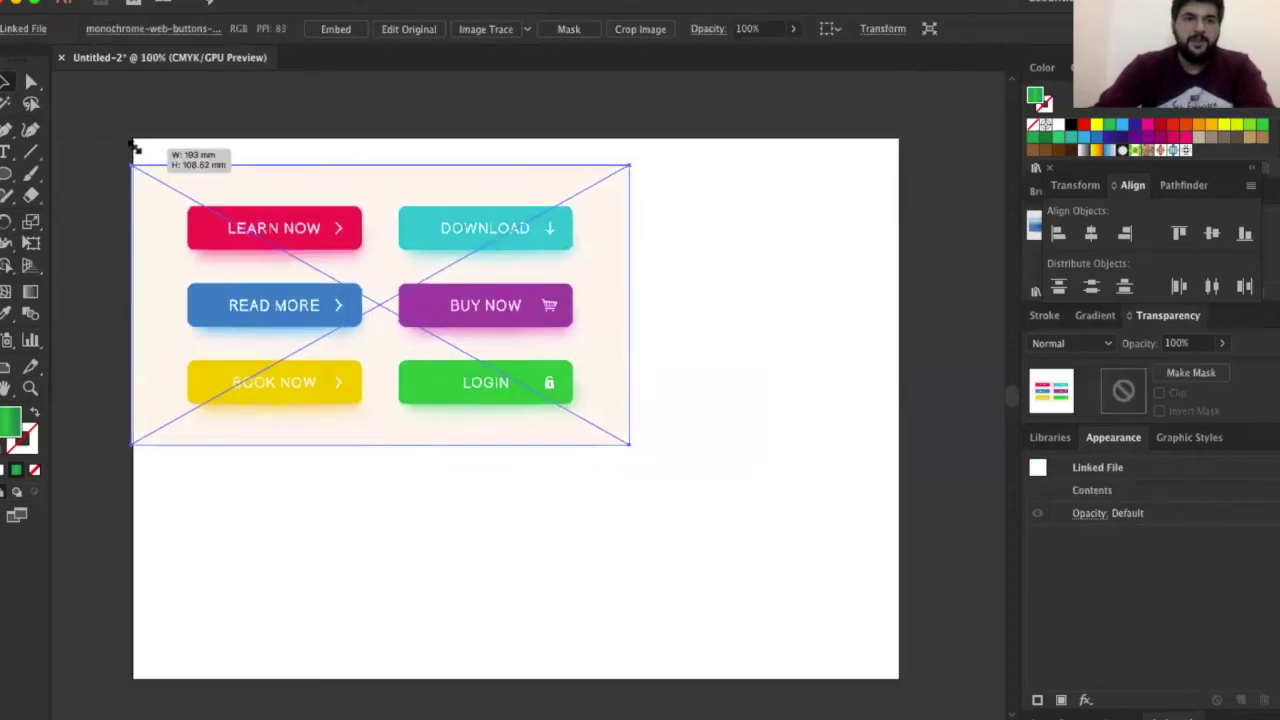
{"action": "left_click", "coordinate": [535, 140]}
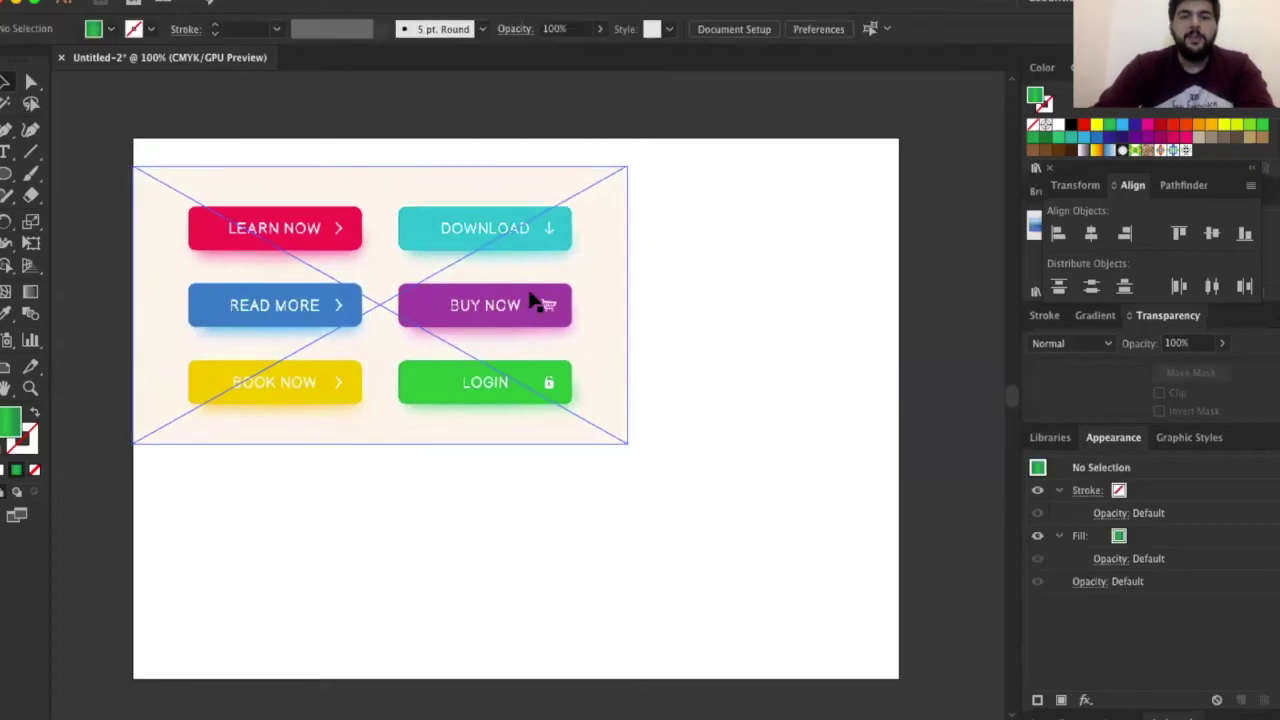
{"action": "key", "text": "ctrl+plus"}
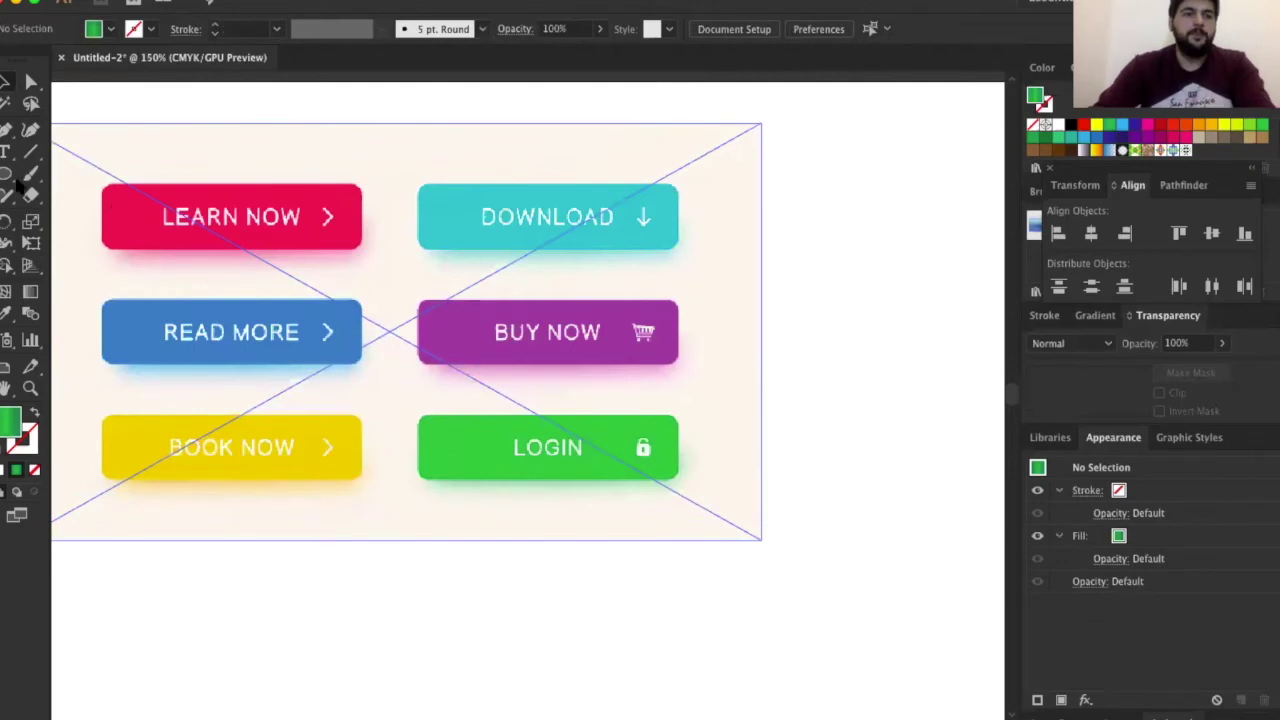
{"action": "key", "text": "ctrl+h"}
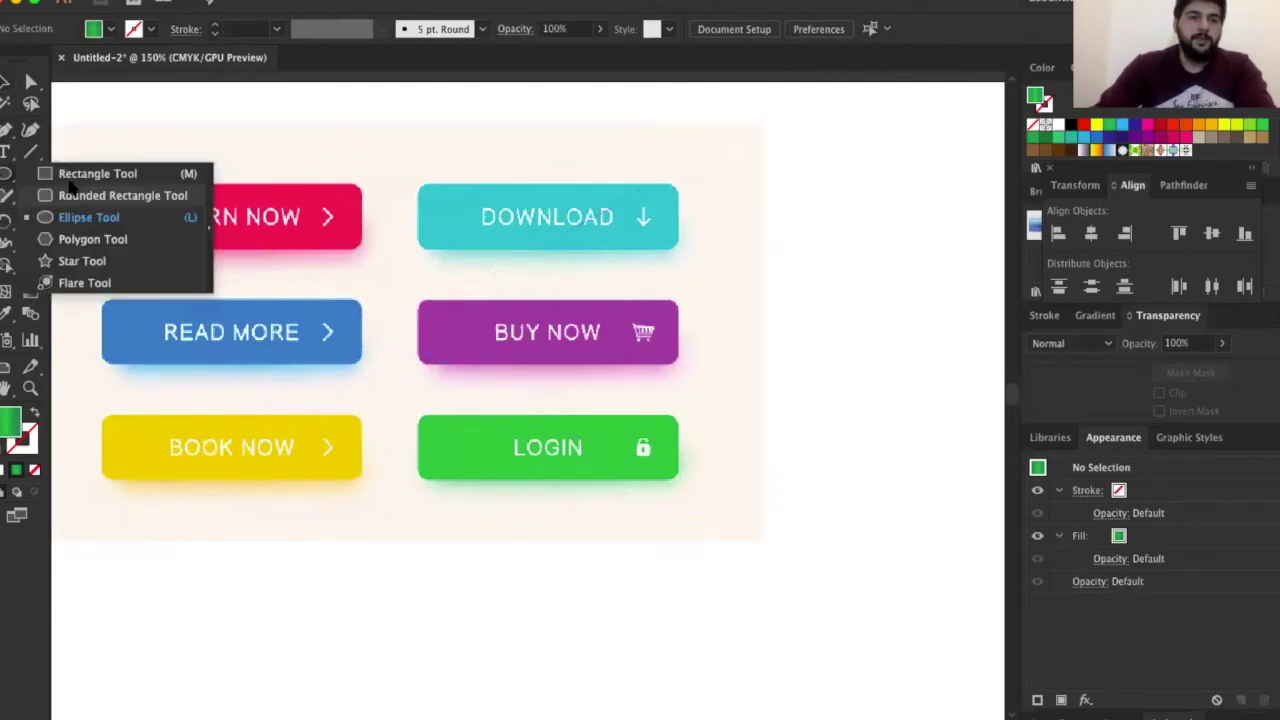
Draw a rectangle matching the LEARN NOW button's size and fill it with its red
{"action": "left_click_drag", "start_coordinate": [6, 173], "coordinate": [86, 214]}
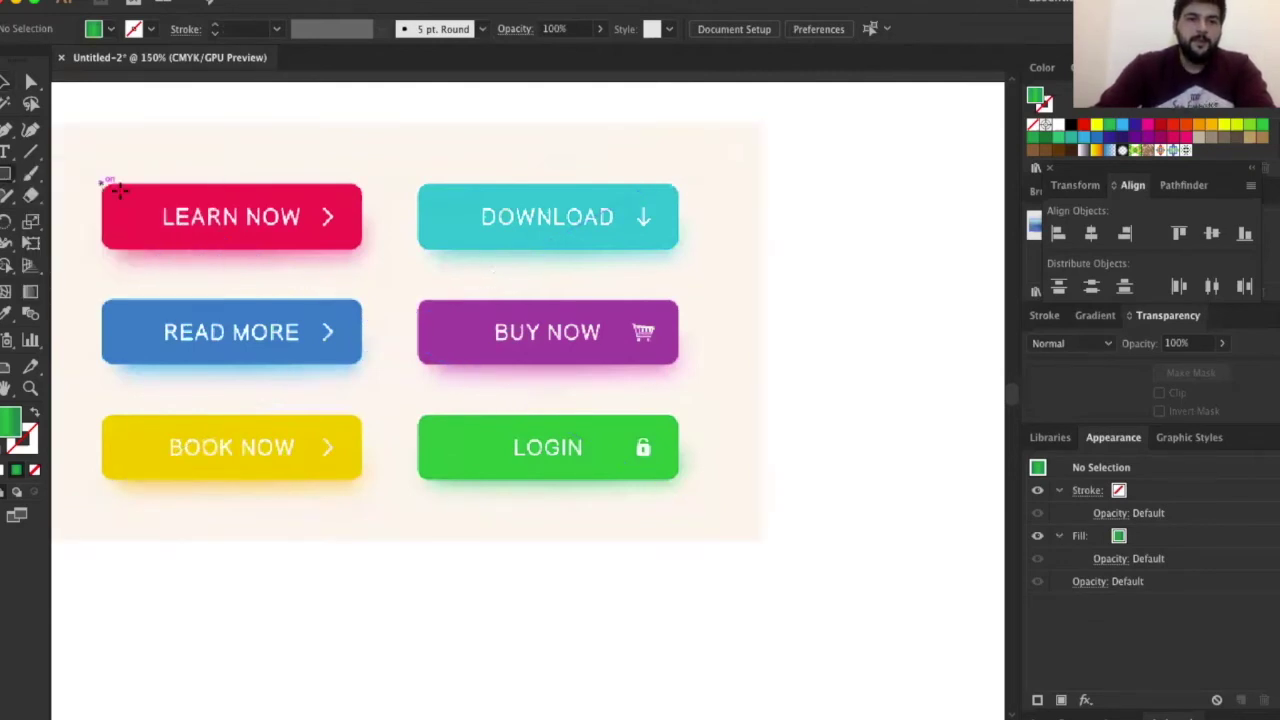
{"action": "left_click_drag", "start_coordinate": [349, 254], "coordinate": [362, 249]}
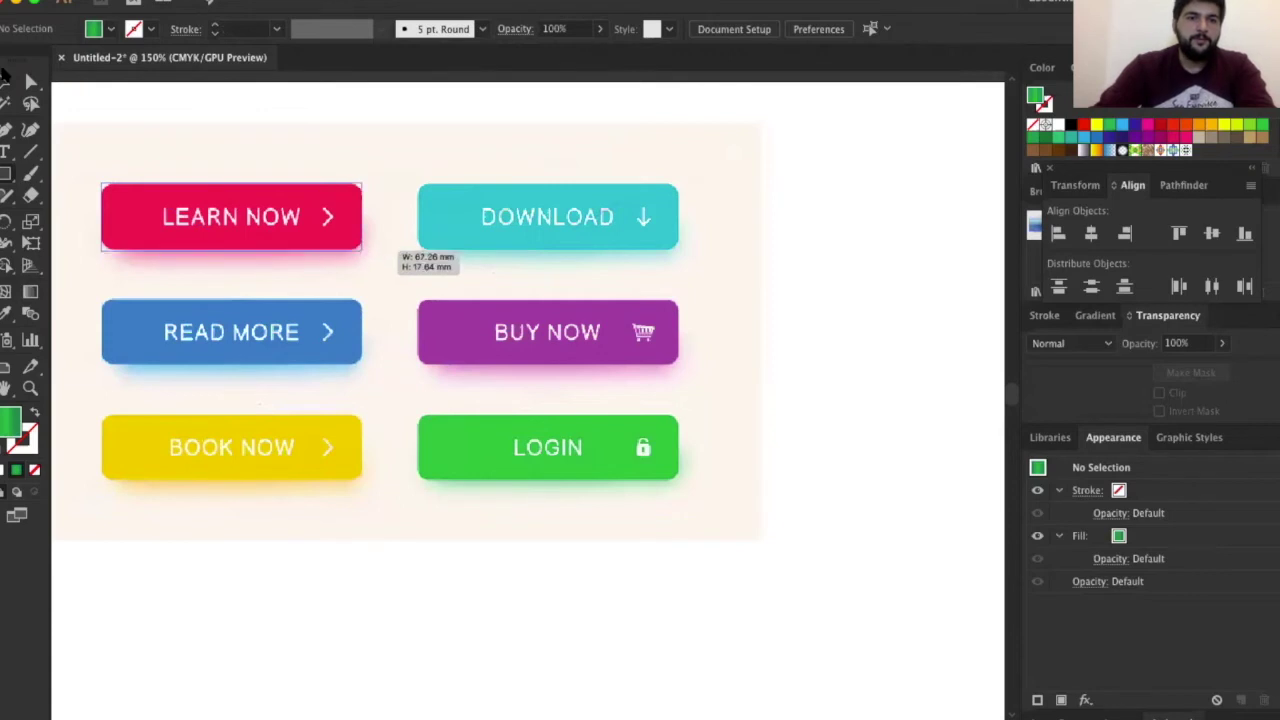
{"action": "left_click_drag", "start_coordinate": [175, 265], "coordinate": [648, 252]}
{"action": "key", "text": "ctrl+minus"}
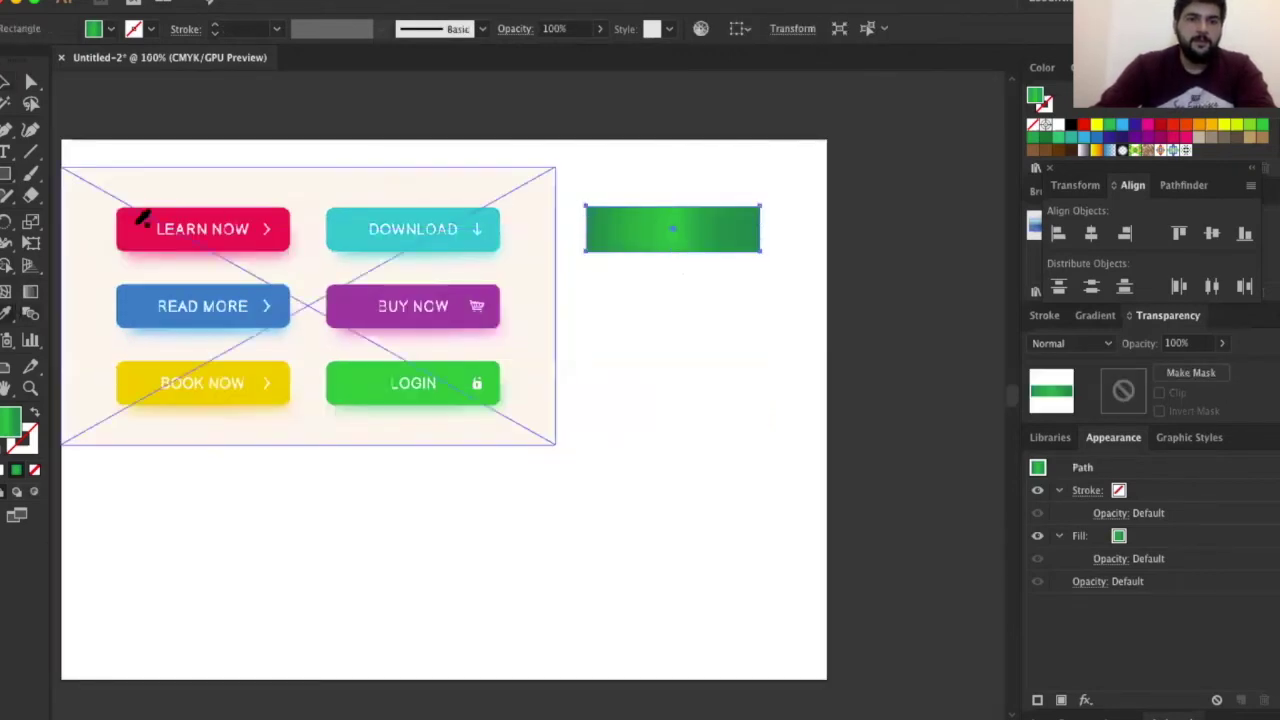
{"action": "left_click", "coordinate": [143, 214]}
{"action": "left_click", "coordinate": [80, 132]}
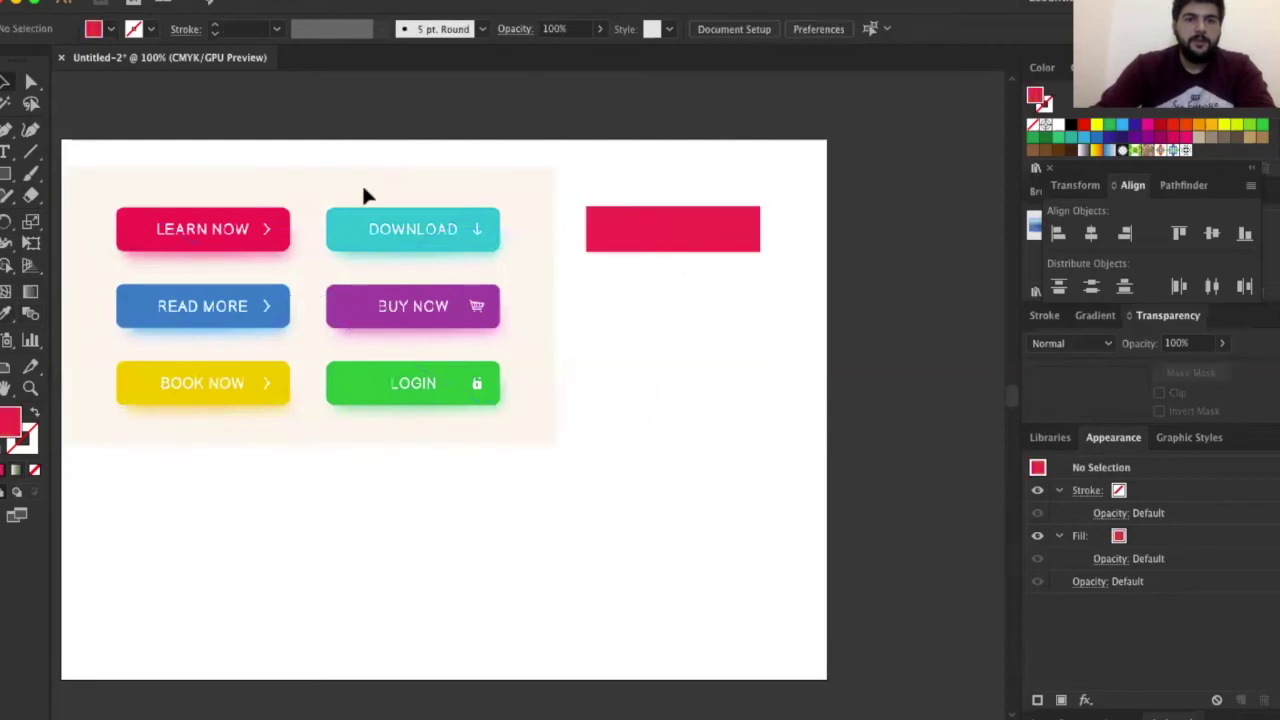
Round the red rectangle's corners to 4.04 mm
{"action": "left_click", "coordinate": [605, 220]}
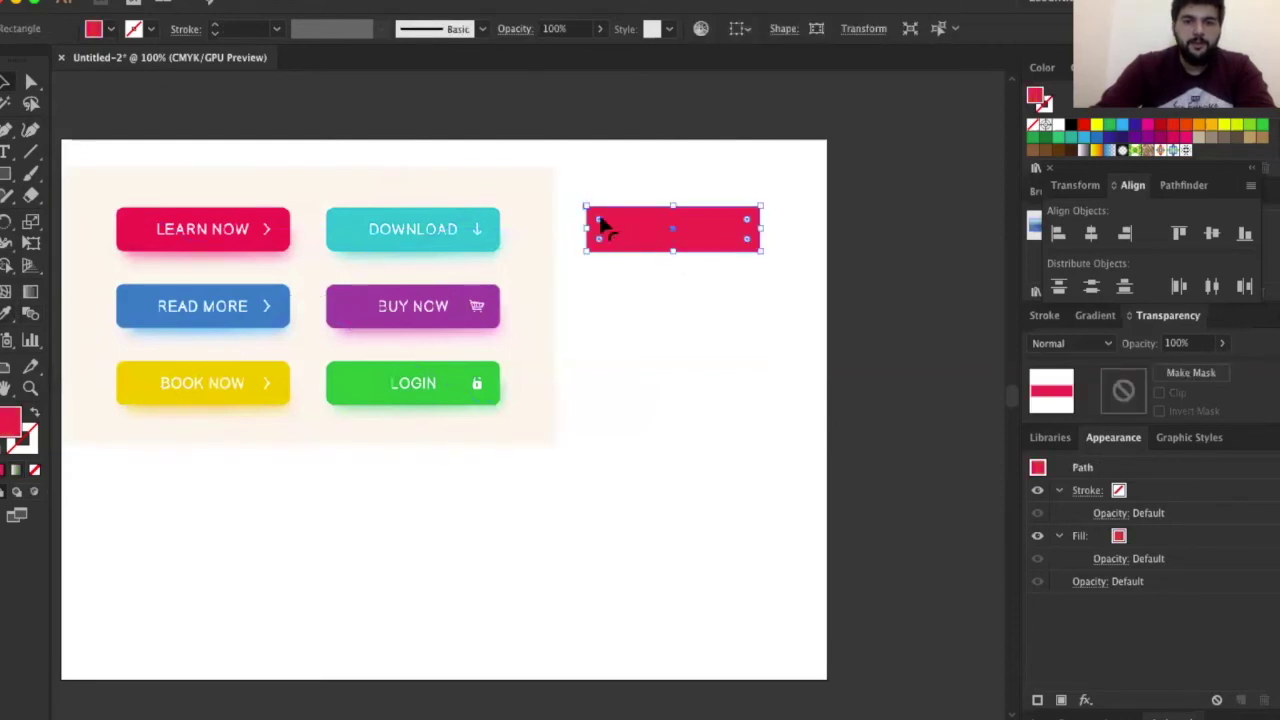
{"action": "left_click_drag", "start_coordinate": [600, 221], "coordinate": [596, 216]}
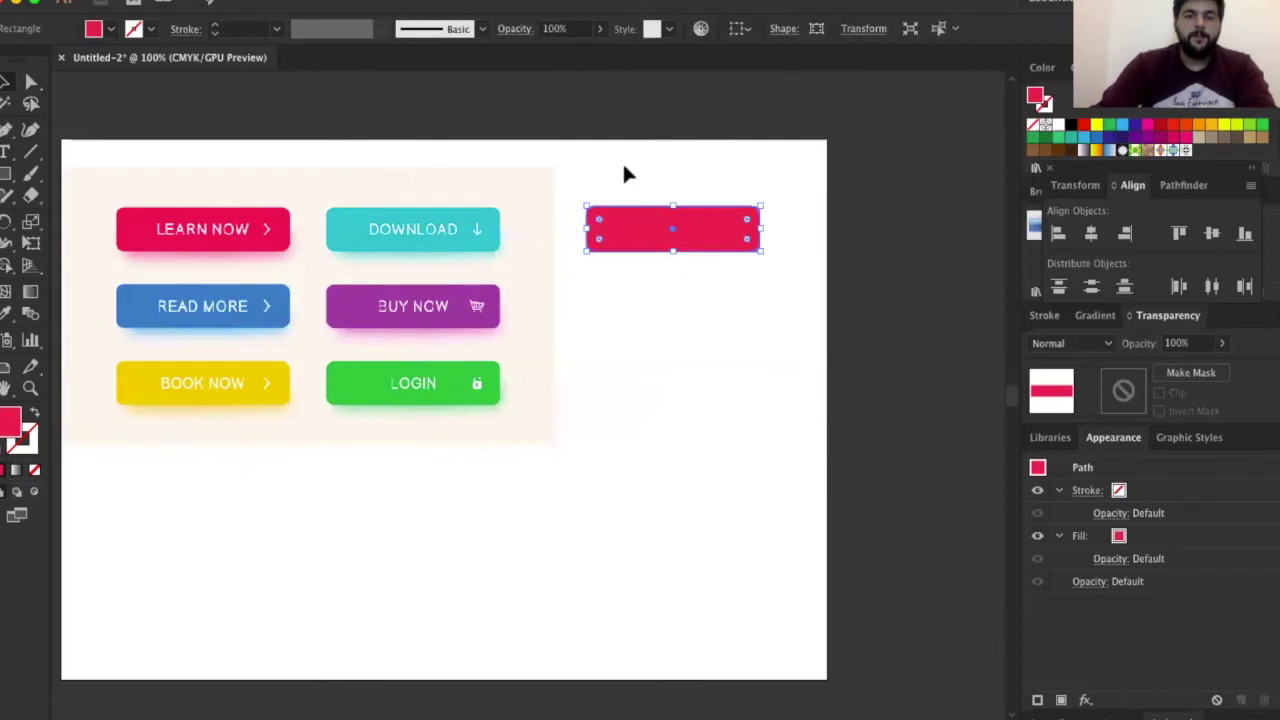
{"action": "left_click", "coordinate": [771, 215]}
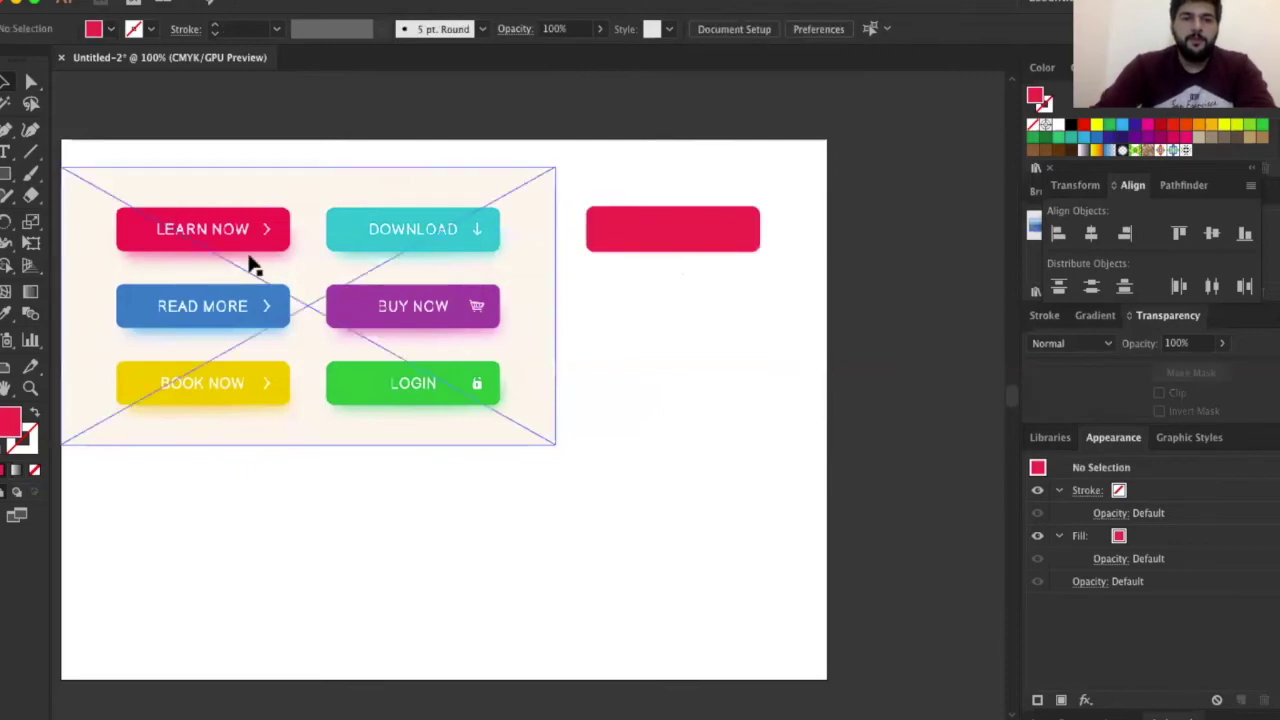
{"action": "scroll", "coordinate": [170, 265], "scroll_direction": "up", "scroll_amount": 2}
{"action": "scroll", "coordinate": [170, 265], "scroll_direction": "down", "scroll_amount": 2}
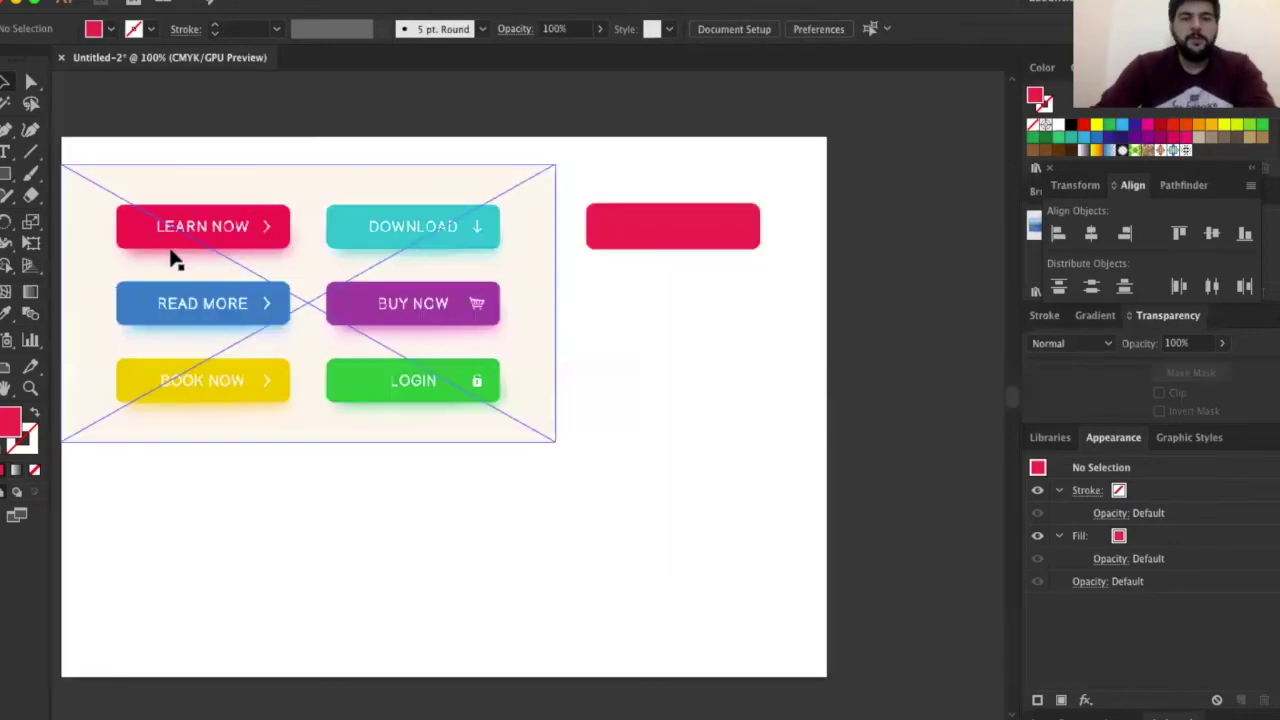
{"action": "scroll", "coordinate": [587, 237], "scroll_direction": "up", "scroll_amount": 1}
{"action": "left_click", "coordinate": [756, 230]}
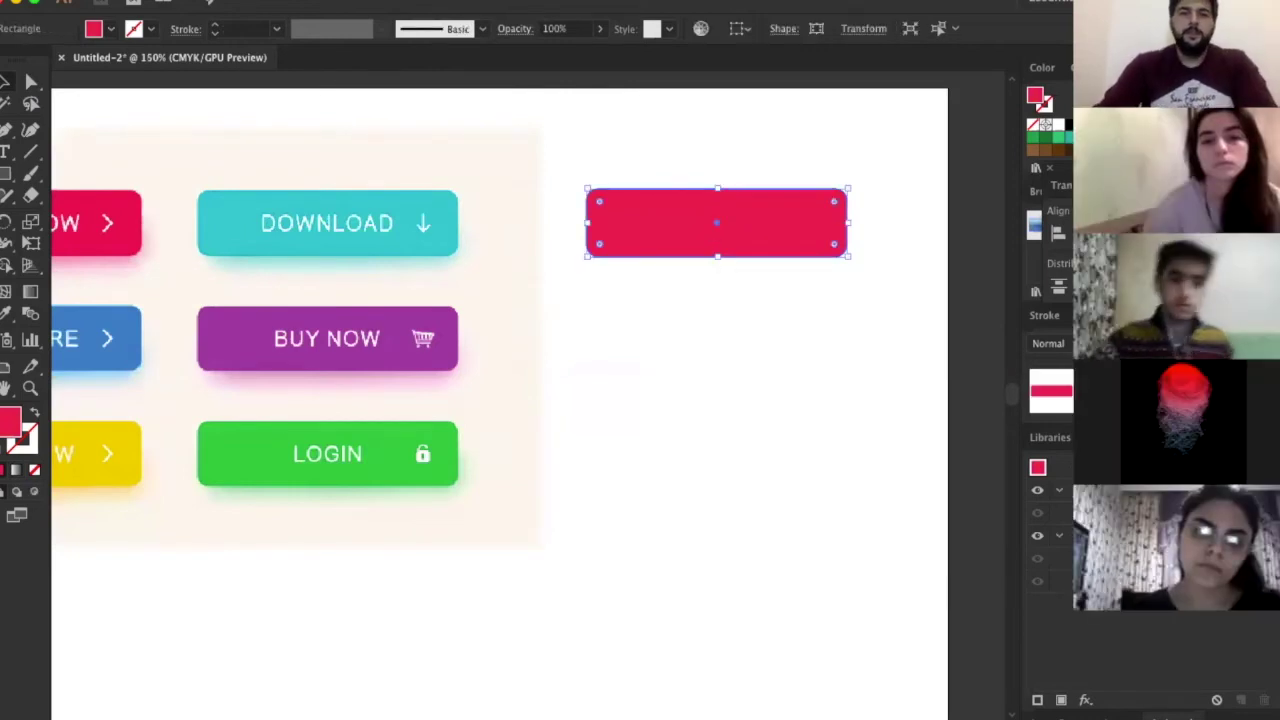
{"action": "key", "text": "ctrl+a"}
{"action": "left_click", "coordinate": [440, 0]}
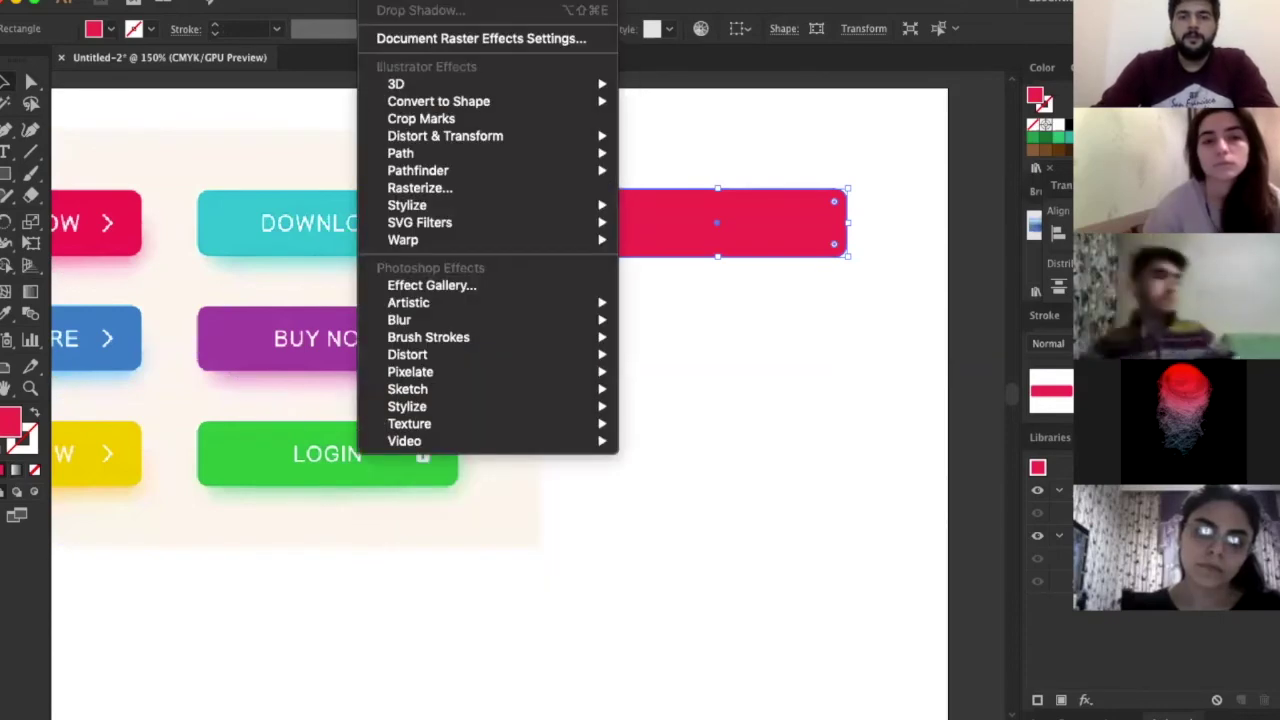
Try a Multiply drop shadow with a 10 mm X offset on the rectangle, then undo it
{"action": "left_click", "coordinate": [740, 225]}
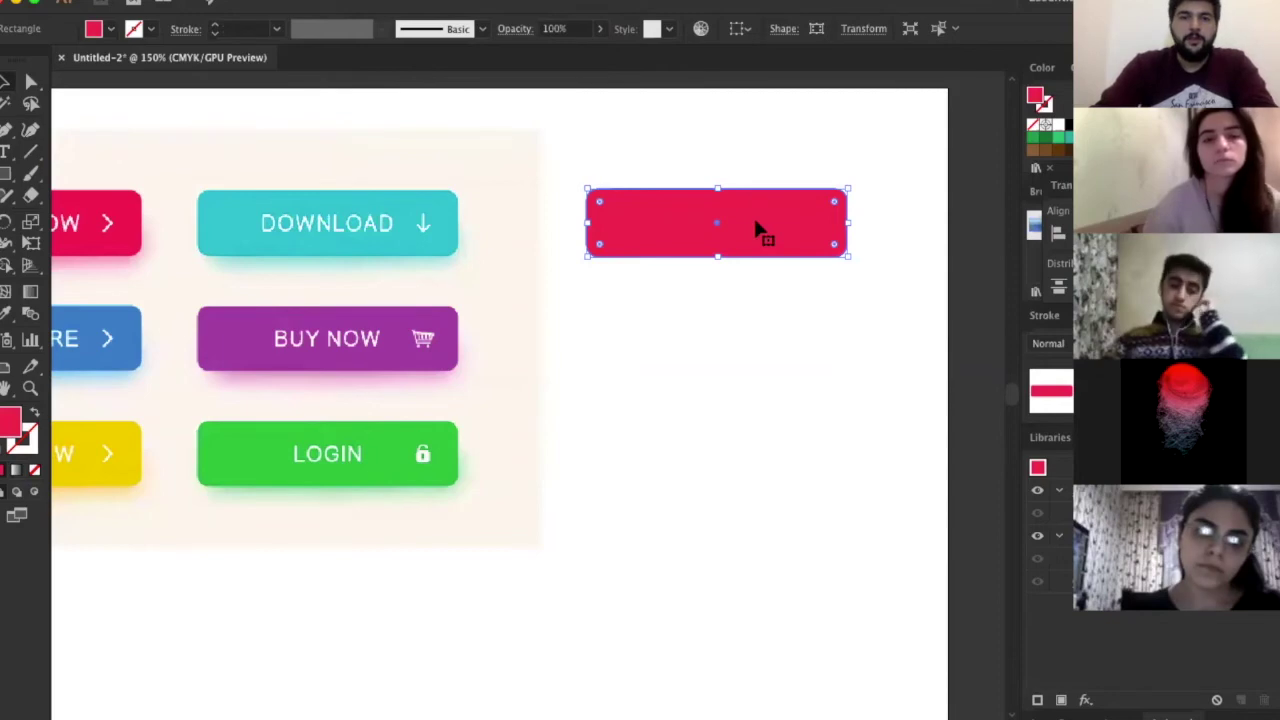
{"action": "left_click", "coordinate": [378, 0]}
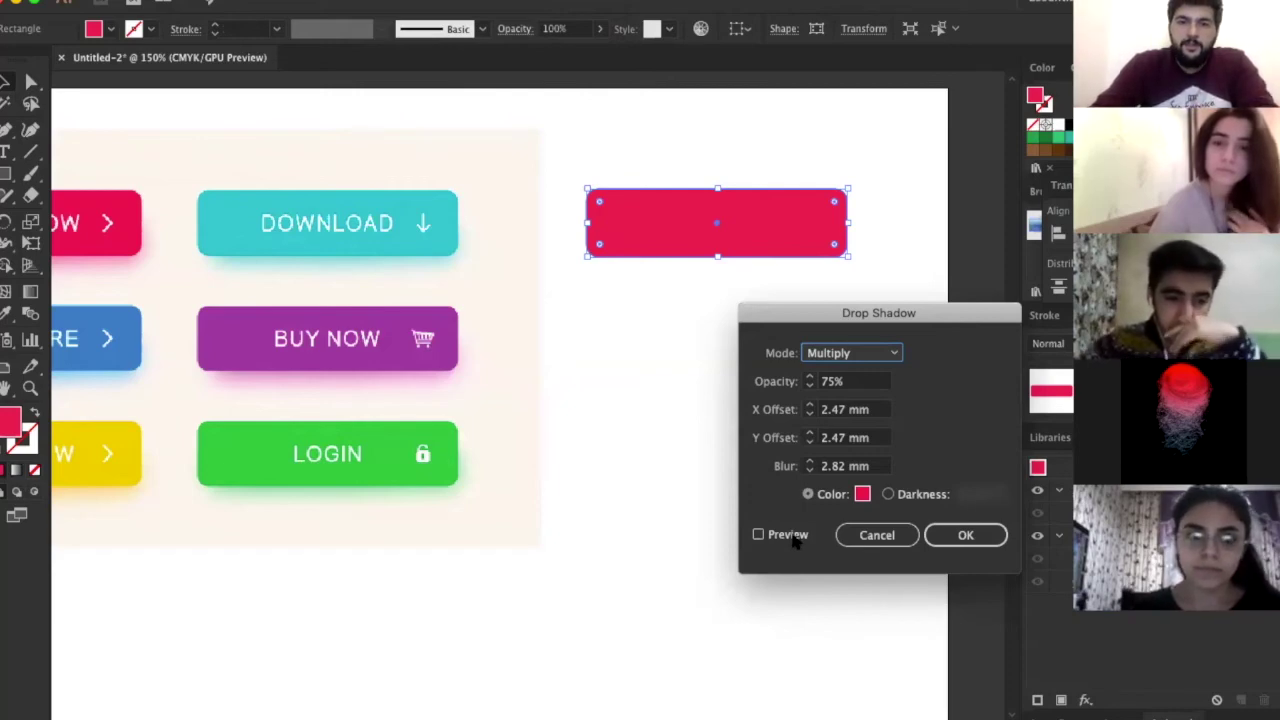
{"action": "left_click", "coordinate": [759, 535]}
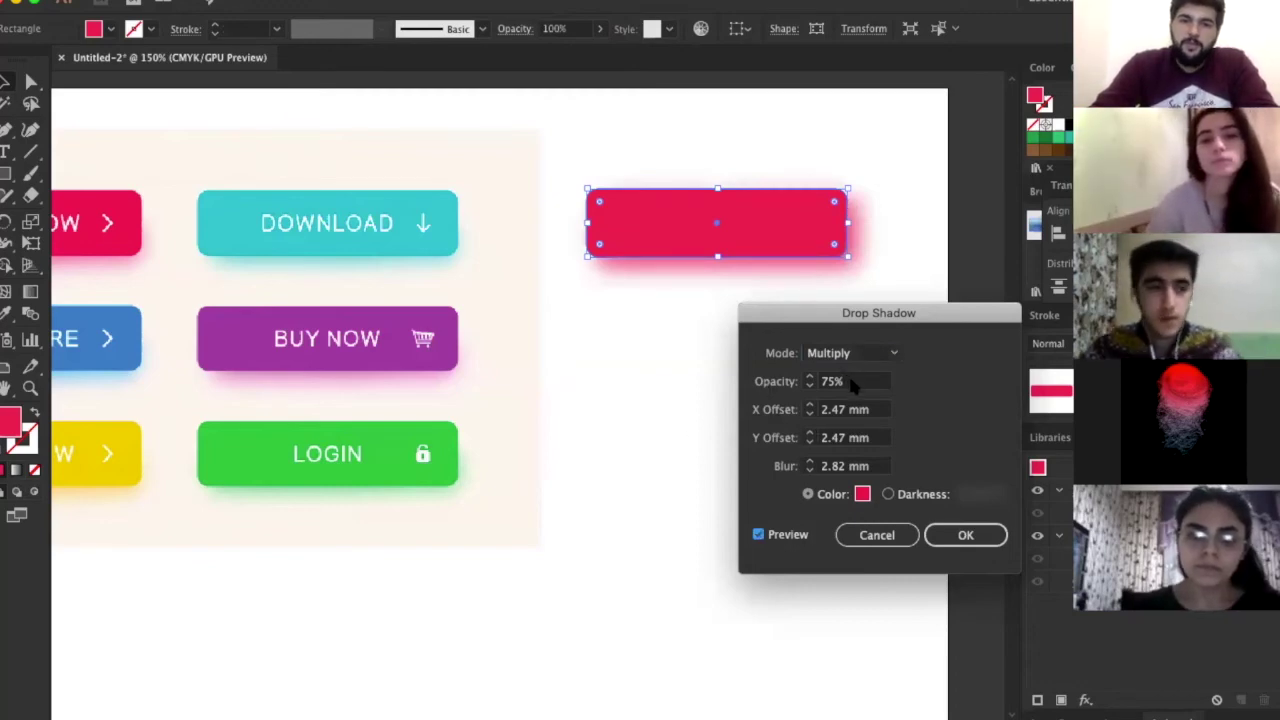
{"action": "left_click", "coordinate": [822, 355]}
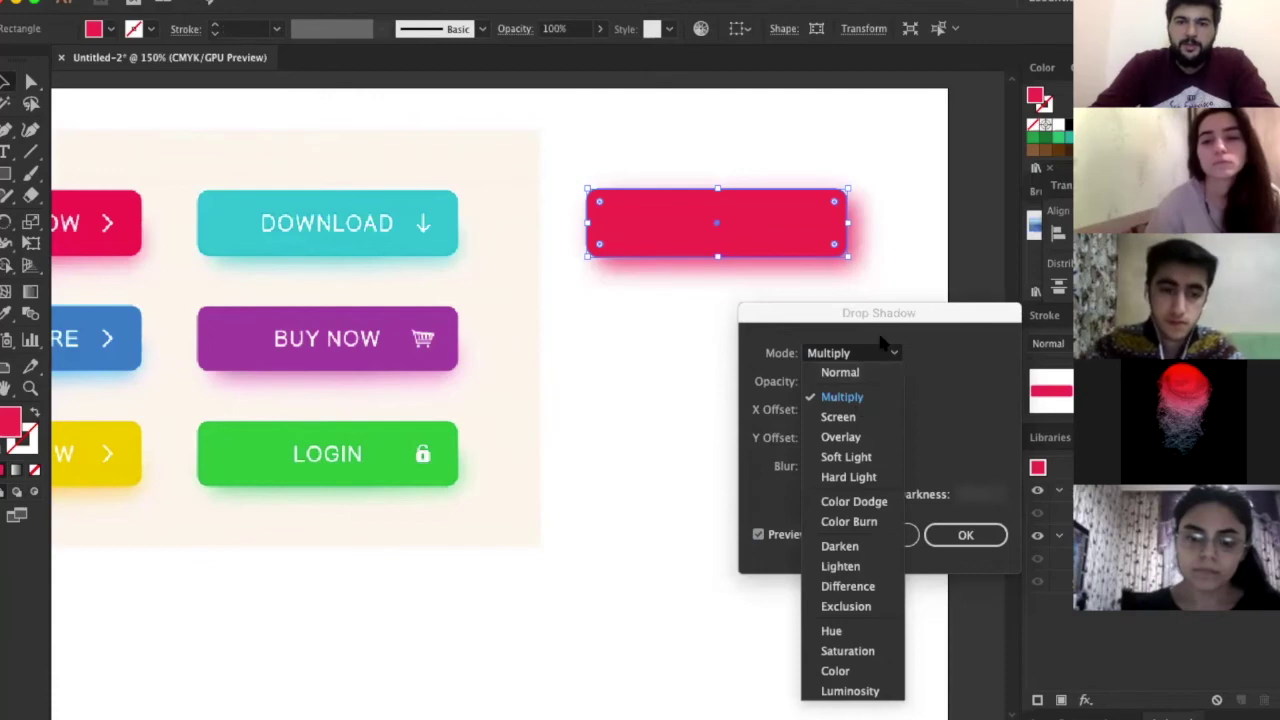
{"action": "left_click", "coordinate": [866, 318]}
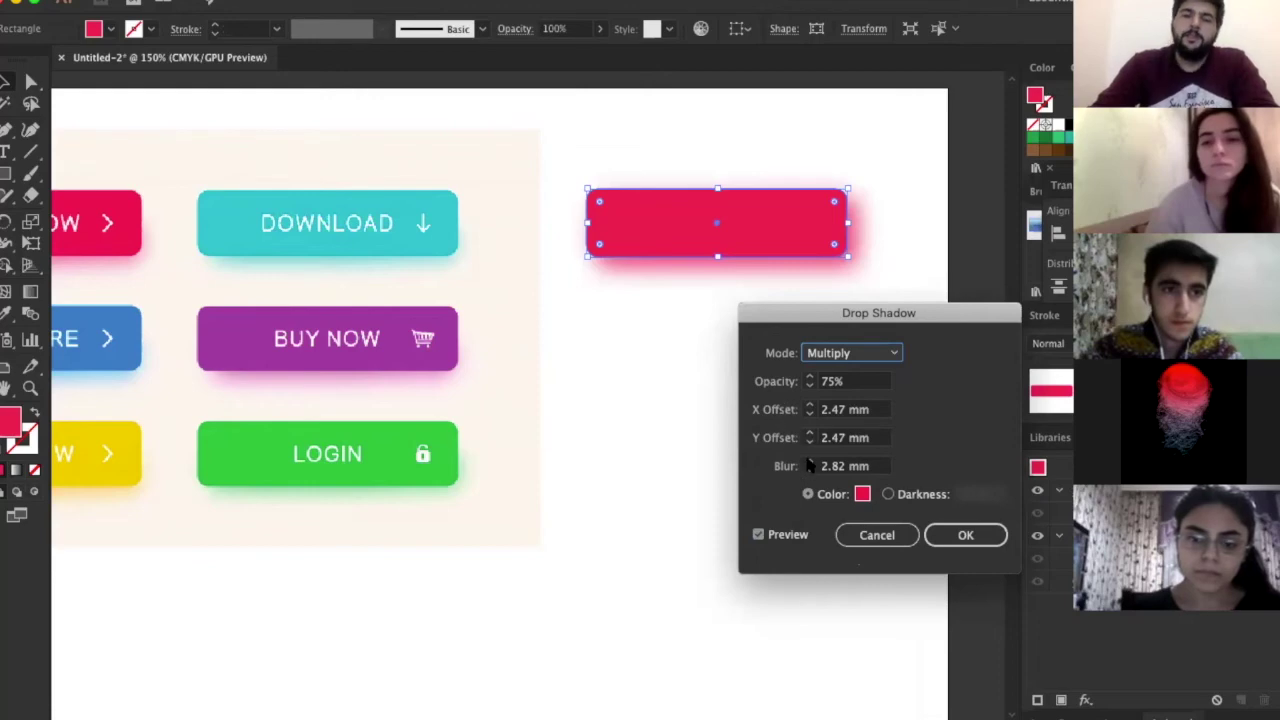
{"action": "left_click", "coordinate": [822, 411]}
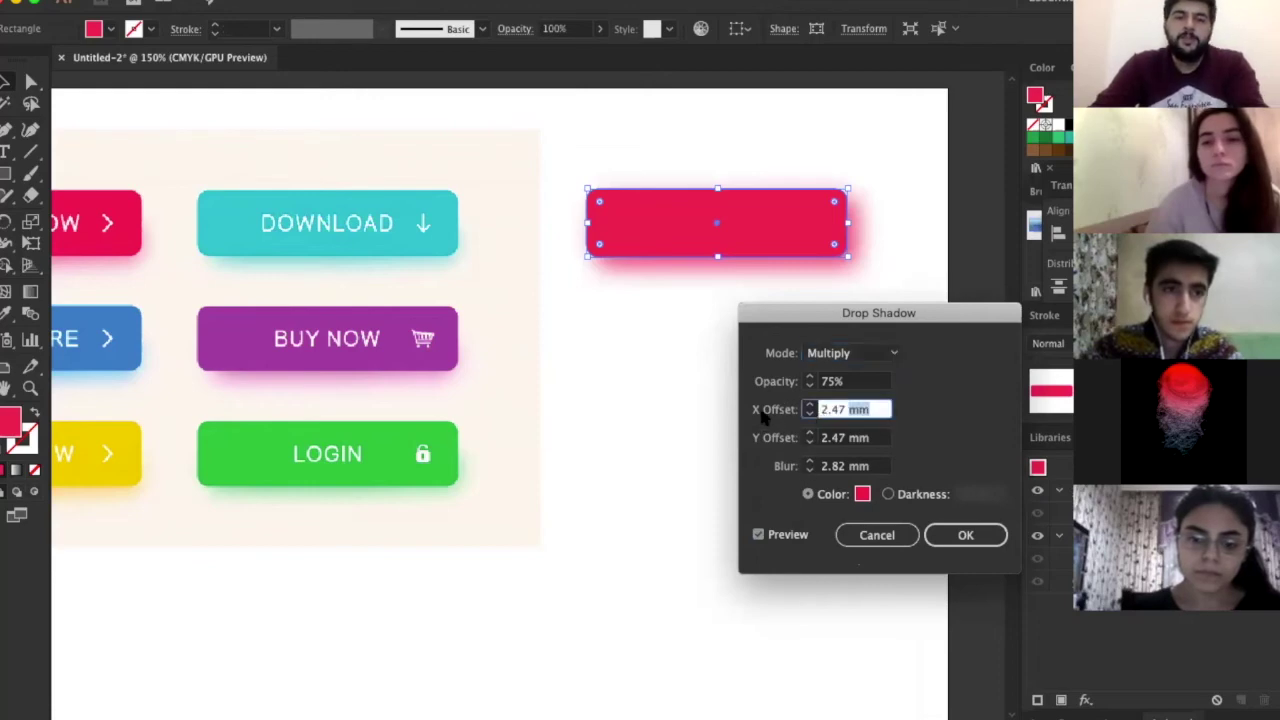
{"action": "type", "text": "10"}
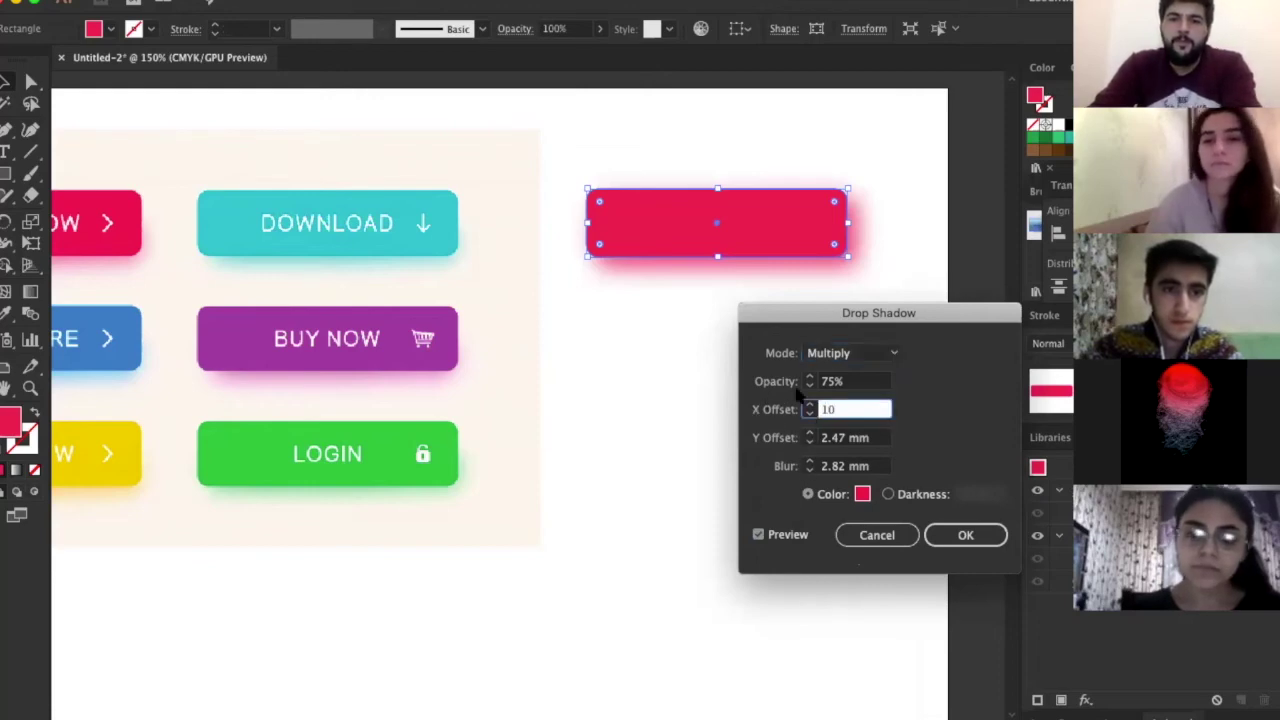
{"action": "key", "text": "Return"}
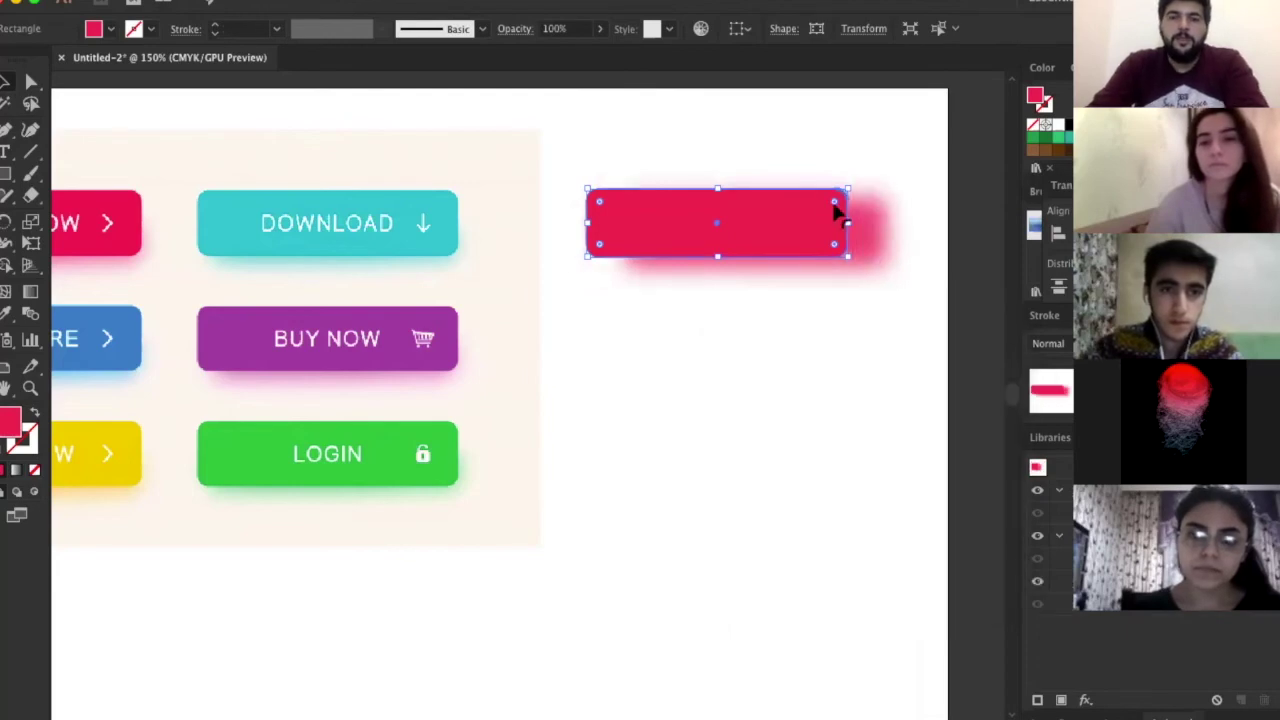
{"action": "key", "text": "ctrl+z"}
{"action": "left_click", "coordinate": [408, 2]}
{"action": "mouse_move", "coordinate": [407, 205]}
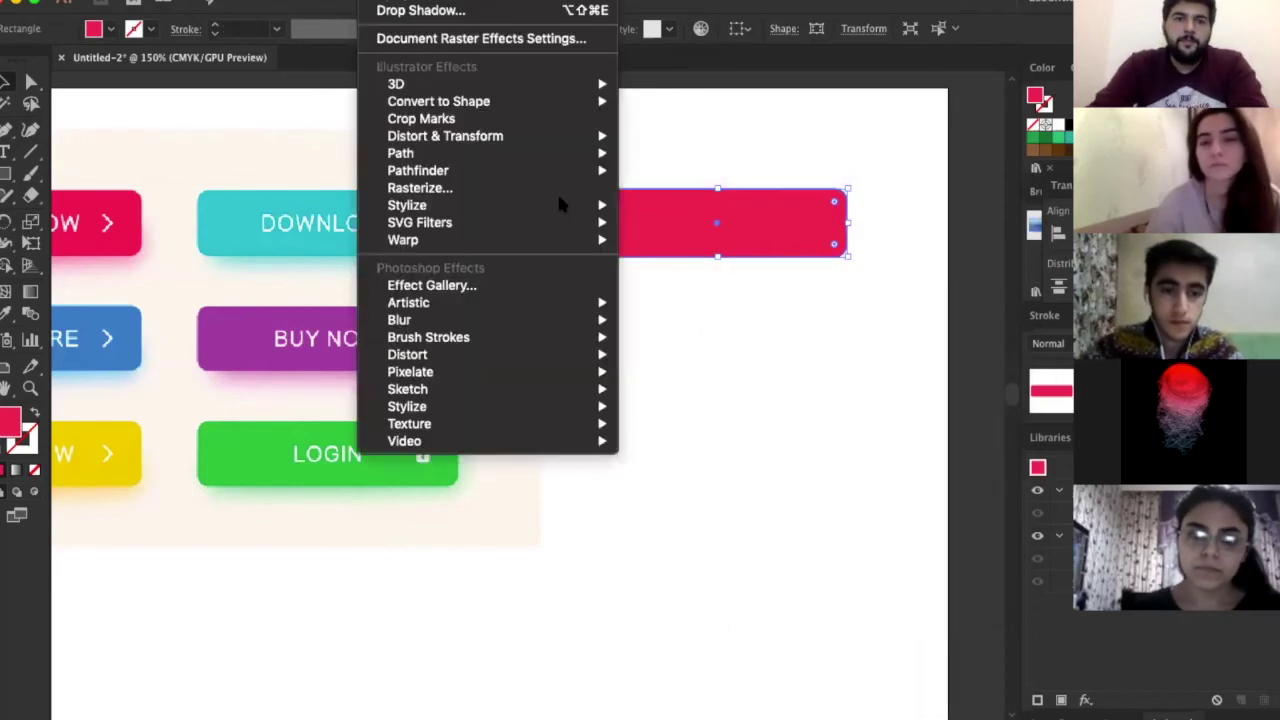
Reopen the red button's drop shadow with Preview on and bring the X offset to 0 mm
{"action": "left_click", "coordinate": [681, 205]}
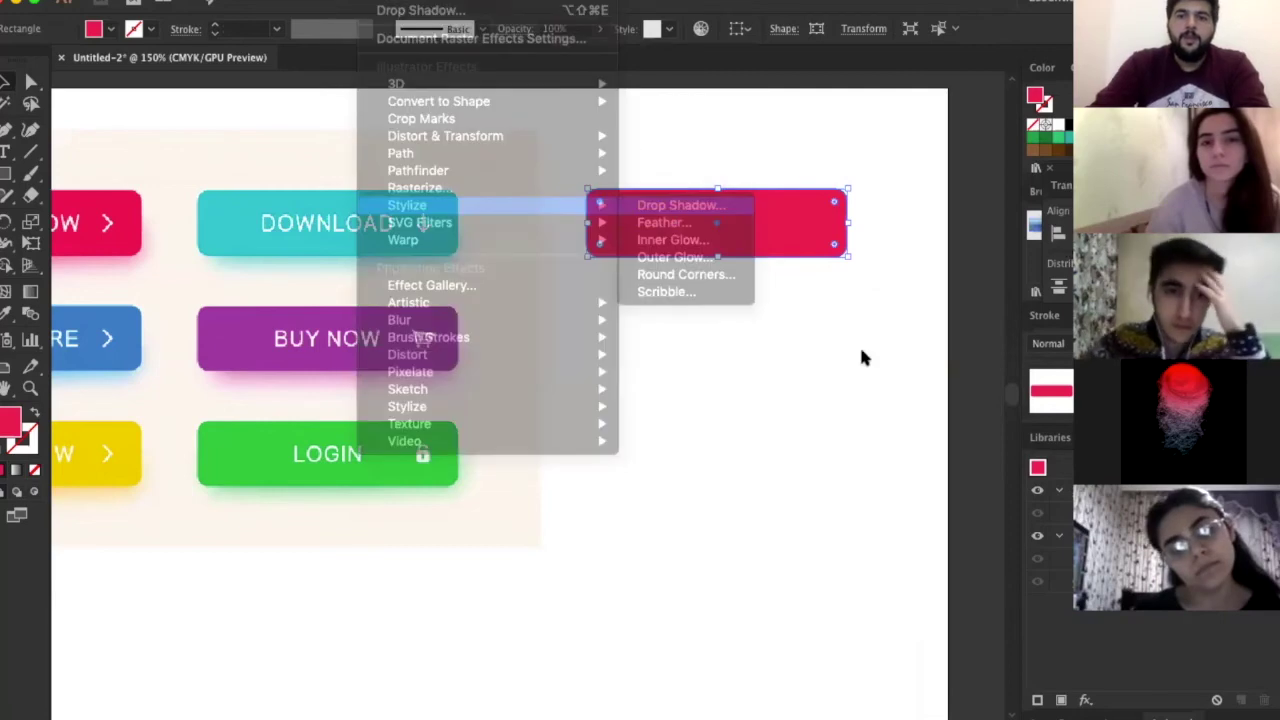
{"action": "left_click", "coordinate": [785, 535]}
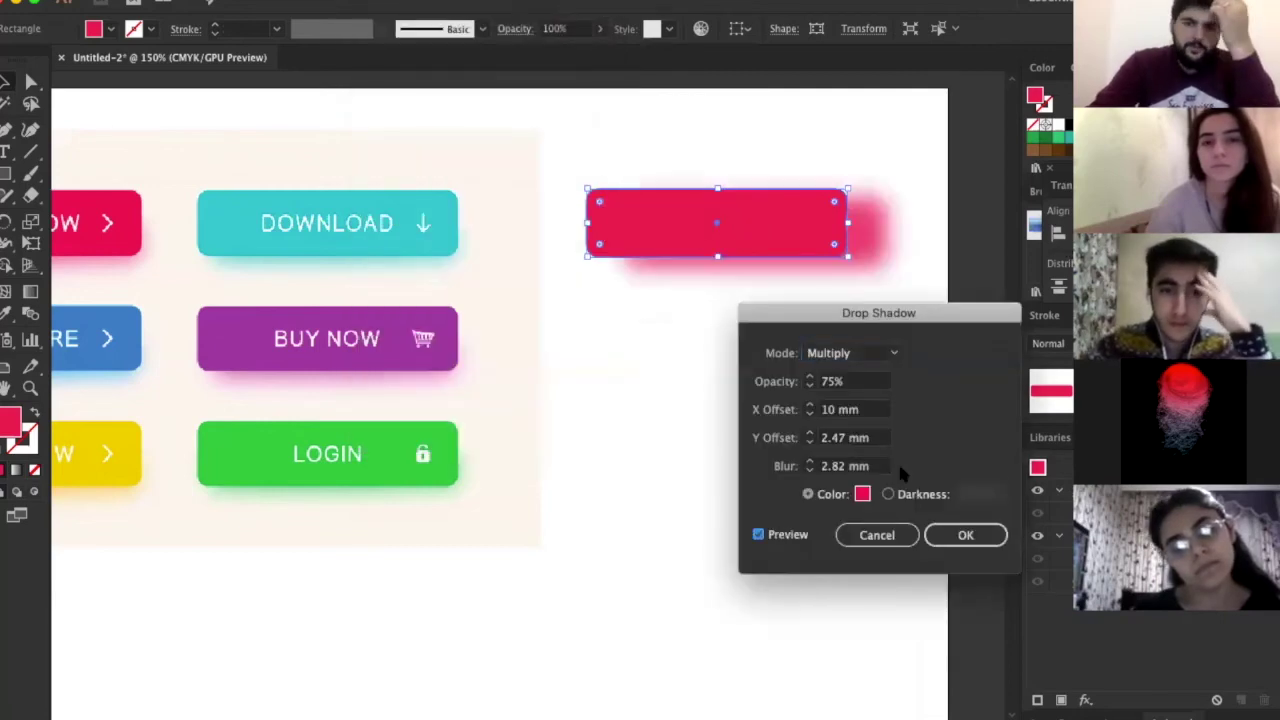
{"action": "double_click", "coordinate": [826, 409]}
{"action": "type", "text": "1"}
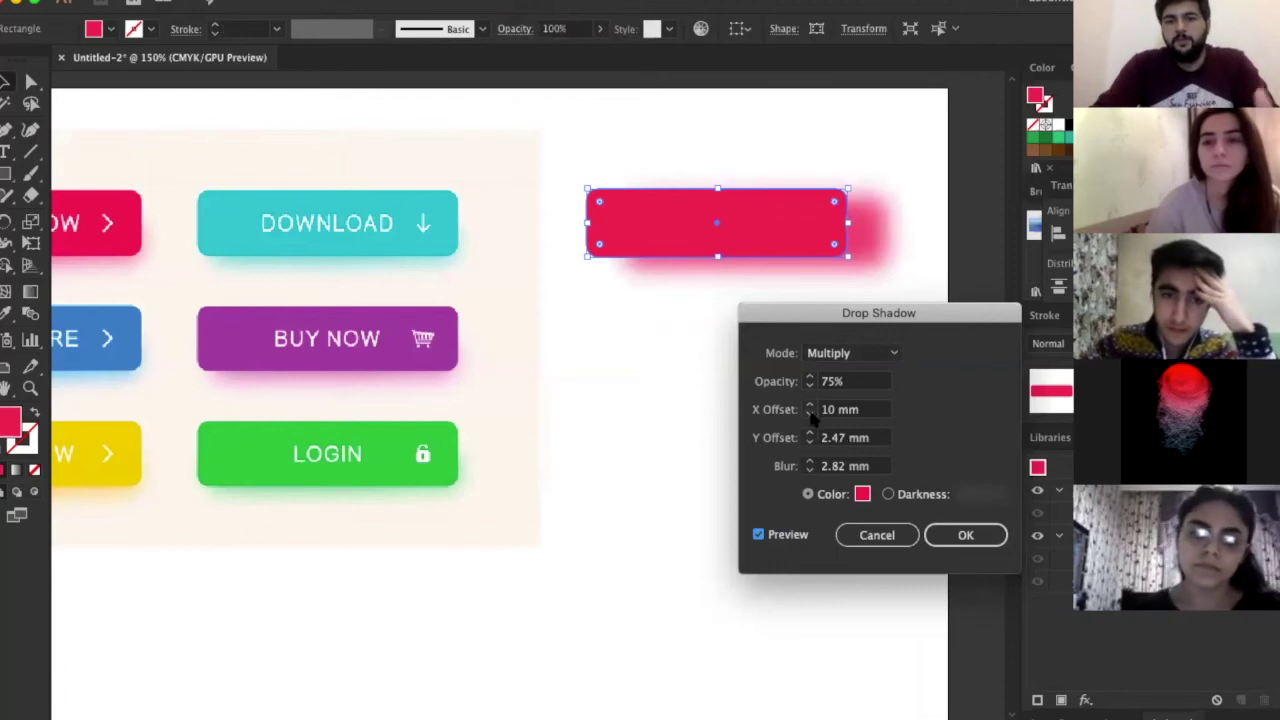
{"action": "left_click", "coordinate": [810, 414]}
{"action": "left_click", "coordinate": [810, 414]}
{"action": "left_click", "coordinate": [810, 414]}
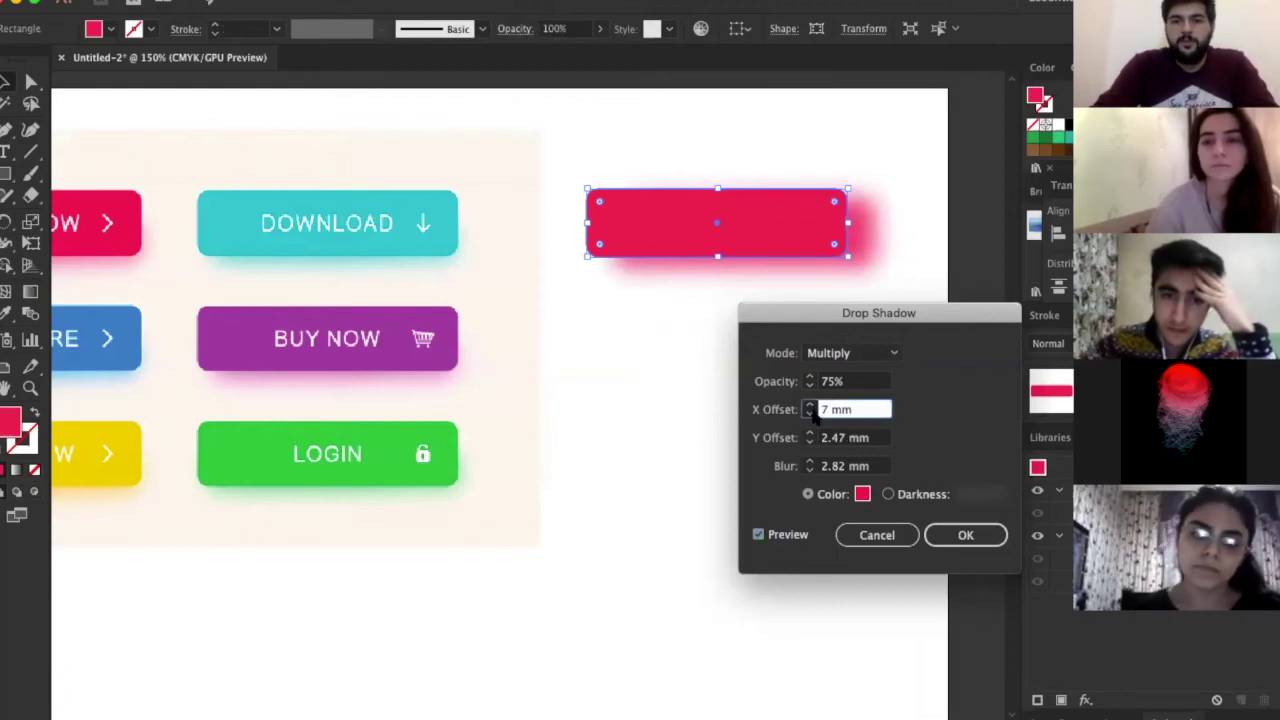
{"action": "left_click", "coordinate": [810, 408]}
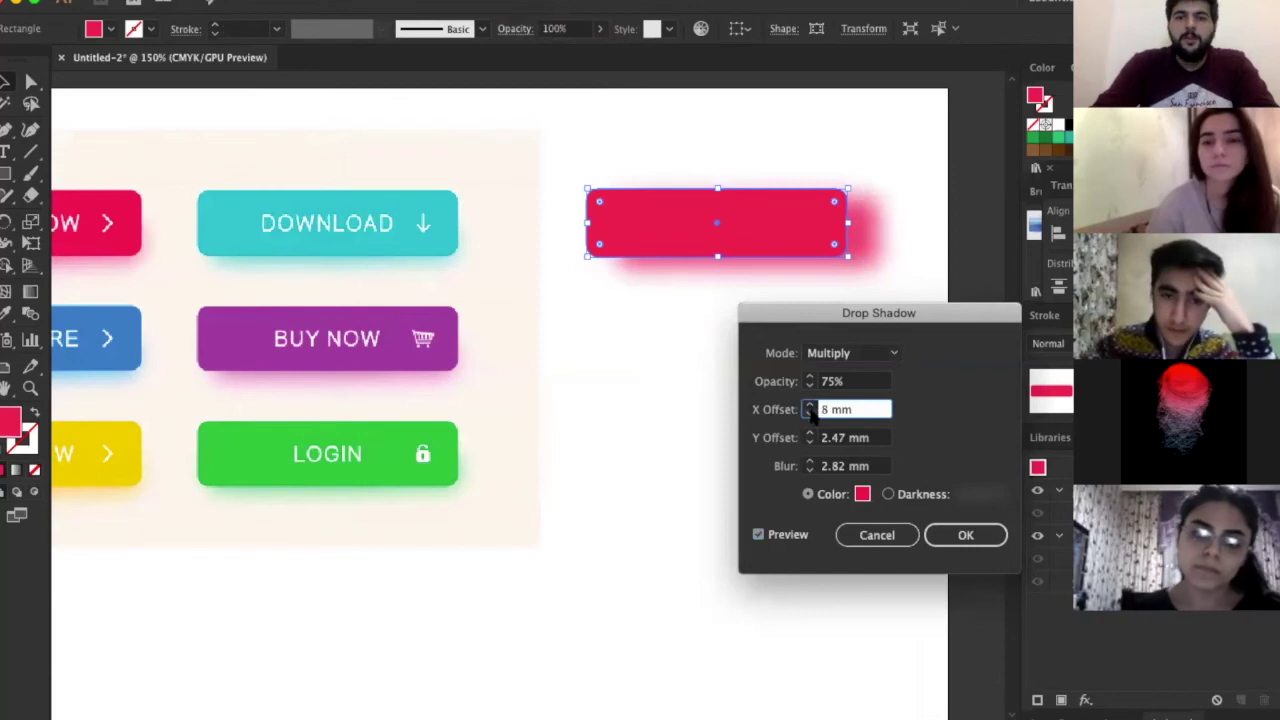
{"action": "left_click", "coordinate": [810, 414]}
{"action": "left_click", "coordinate": [810, 414]}
{"action": "left_click", "coordinate": [810, 414]}
{"action": "left_click", "coordinate": [810, 414]}
{"action": "left_click", "coordinate": [810, 414]}
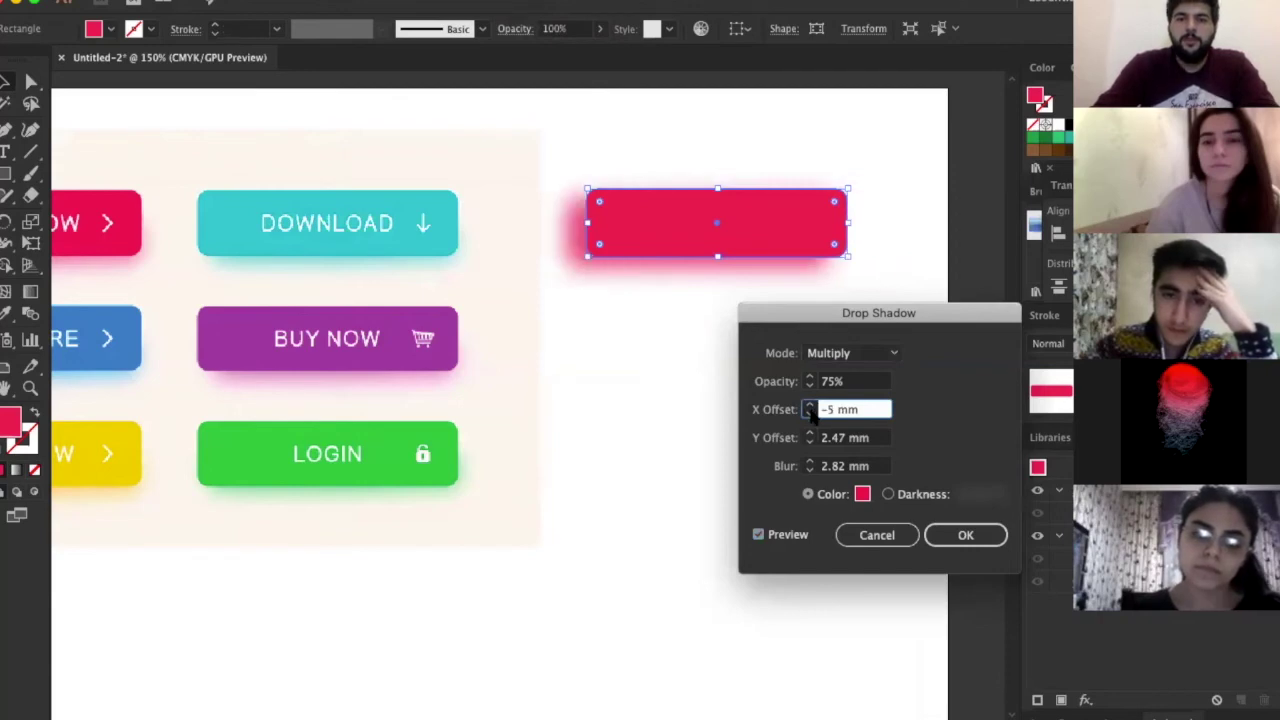
{"action": "left_click", "coordinate": [810, 414]}
{"action": "left_click", "coordinate": [810, 414]}
{"action": "left_click", "coordinate": [810, 414]}
{"action": "left_click", "coordinate": [810, 414]}
{"action": "left_click", "coordinate": [810, 414]}
{"action": "left_click", "coordinate": [810, 405]}
{"action": "left_click", "coordinate": [810, 405]}
{"action": "left_click", "coordinate": [810, 405]}
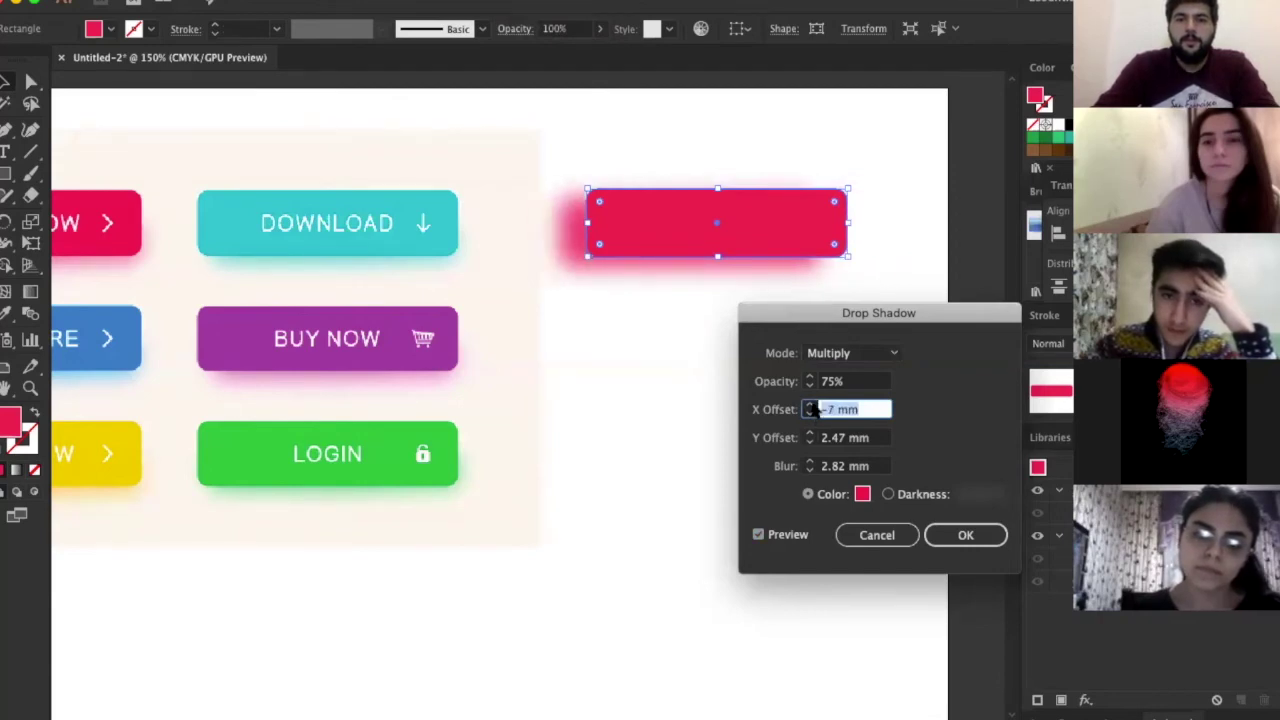
{"action": "left_click", "coordinate": [810, 405]}
{"action": "left_click", "coordinate": [810, 405]}
{"action": "left_click", "coordinate": [810, 405]}
{"action": "left_click", "coordinate": [810, 405]}
{"action": "left_click", "coordinate": [810, 405]}
{"action": "left_click", "coordinate": [810, 405]}
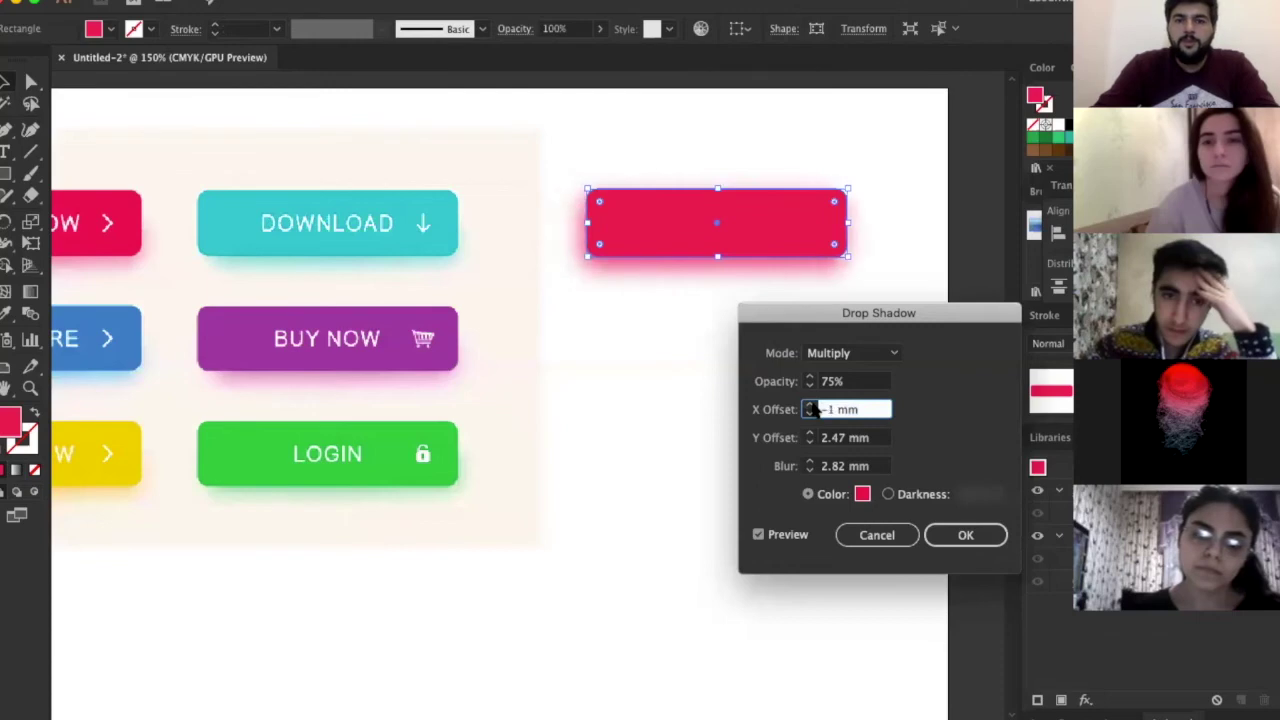
{"action": "left_click", "coordinate": [810, 405]}
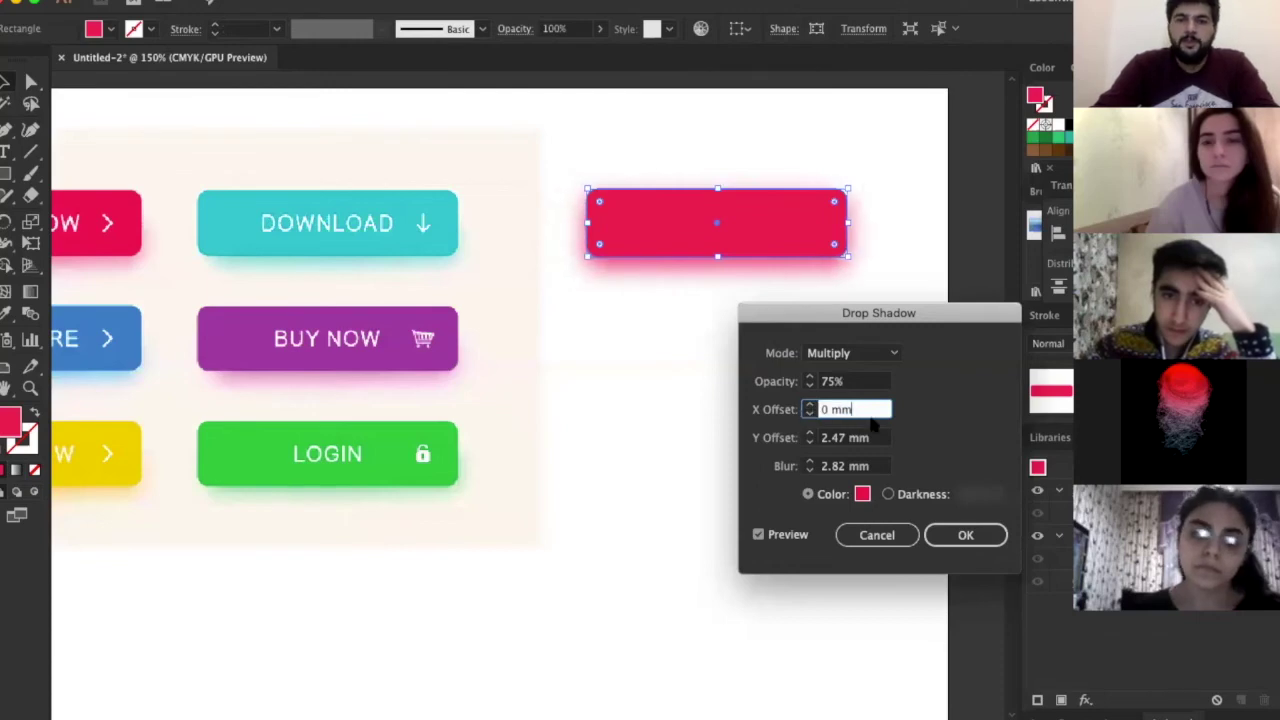
Set the shadow's Y offset to 3 mm so it sits below the button
{"action": "left_click", "coordinate": [809, 434]}
{"action": "left_click", "coordinate": [809, 434]}
{"action": "type", "text": "5"}
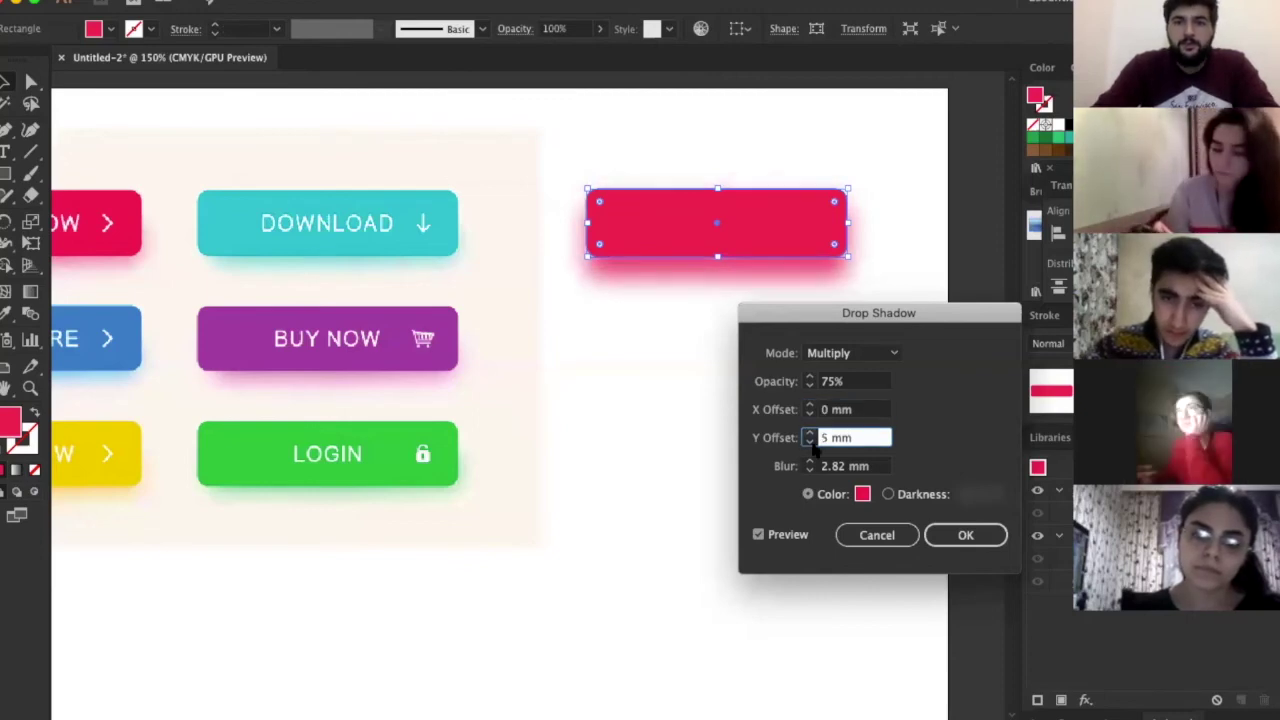
{"action": "left_click", "coordinate": [810, 442]}
{"action": "left_click", "coordinate": [810, 442]}
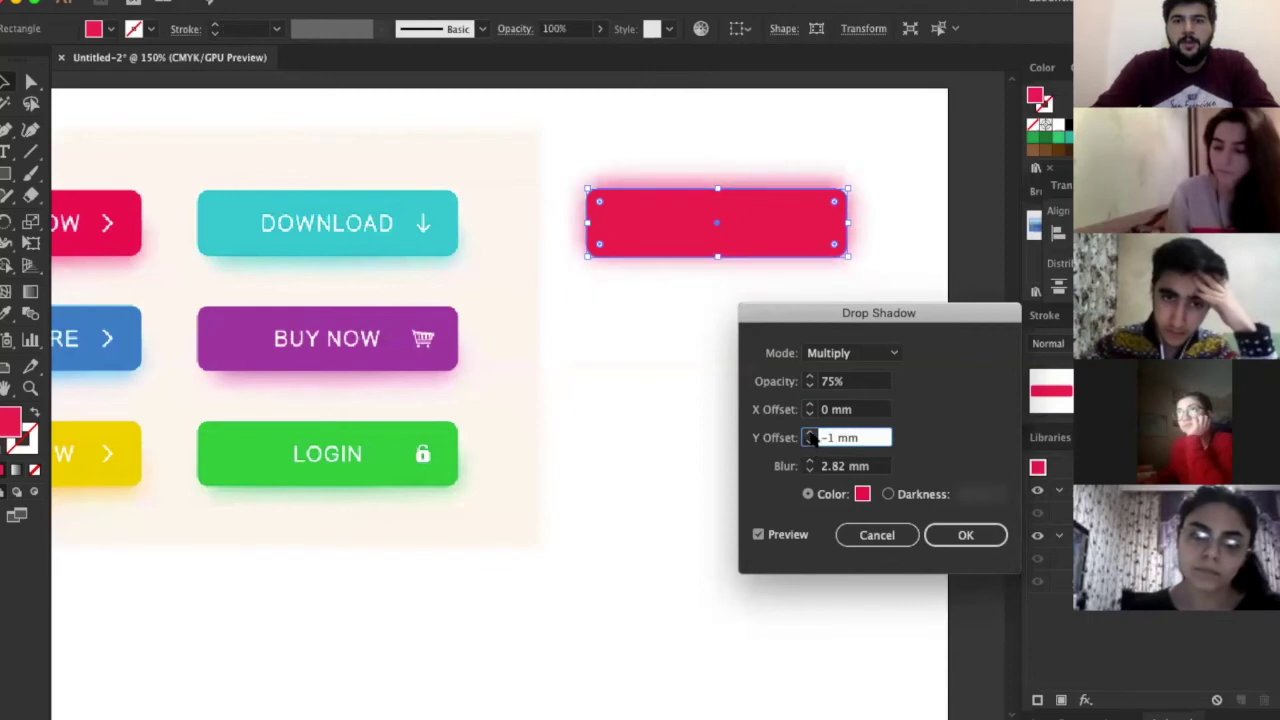
{"action": "left_click", "coordinate": [809, 433]}
{"action": "left_click", "coordinate": [809, 433]}
{"action": "left_click", "coordinate": [809, 433]}
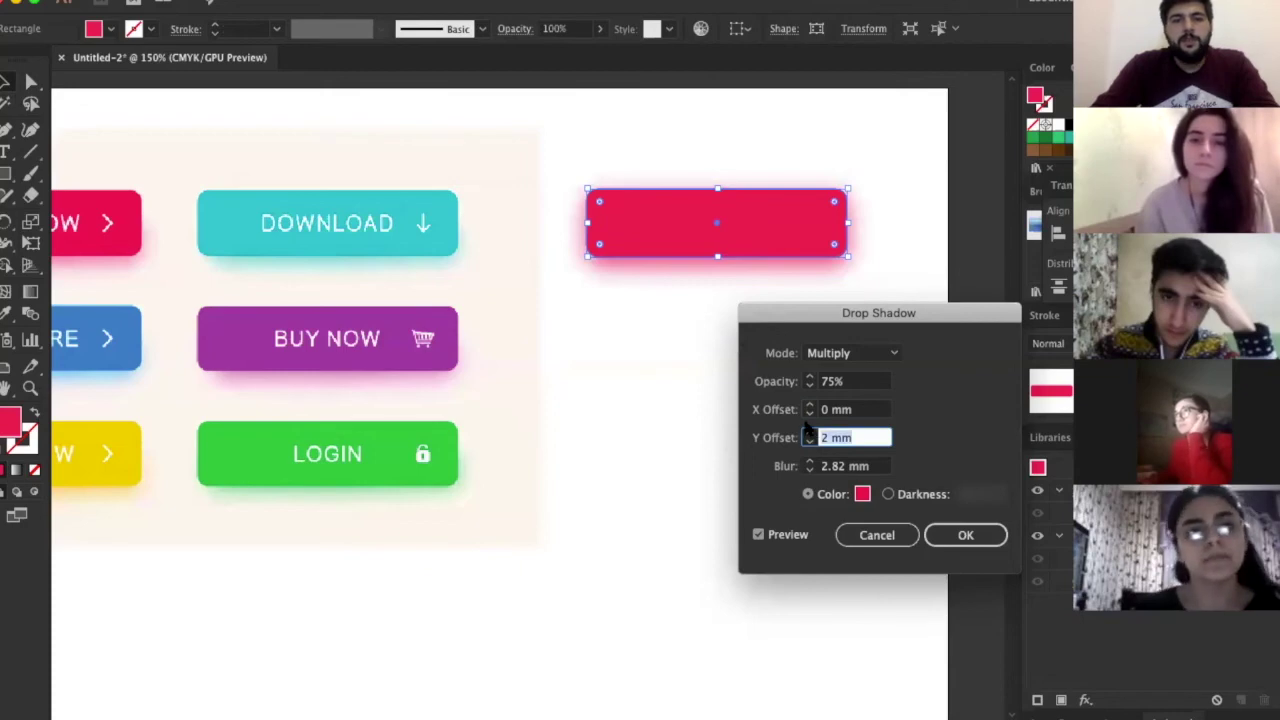
{"action": "key", "text": "Up"}
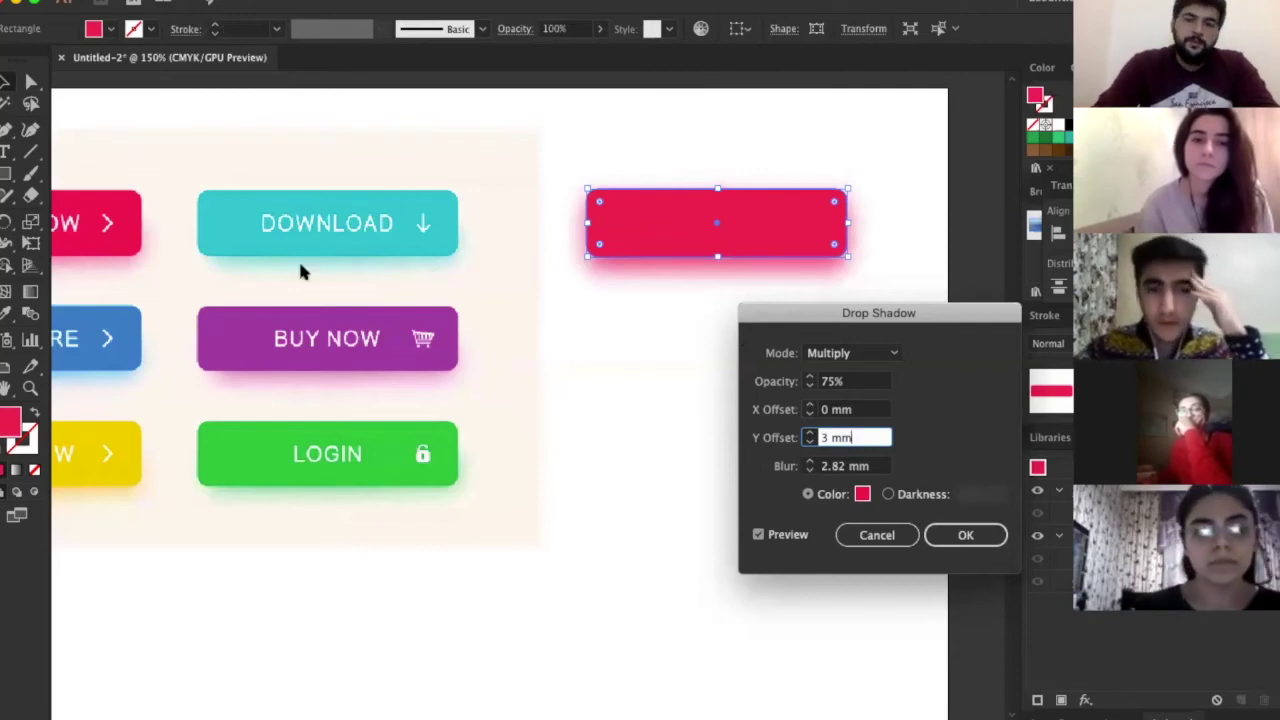
{"action": "left_click", "coordinate": [811, 441]}
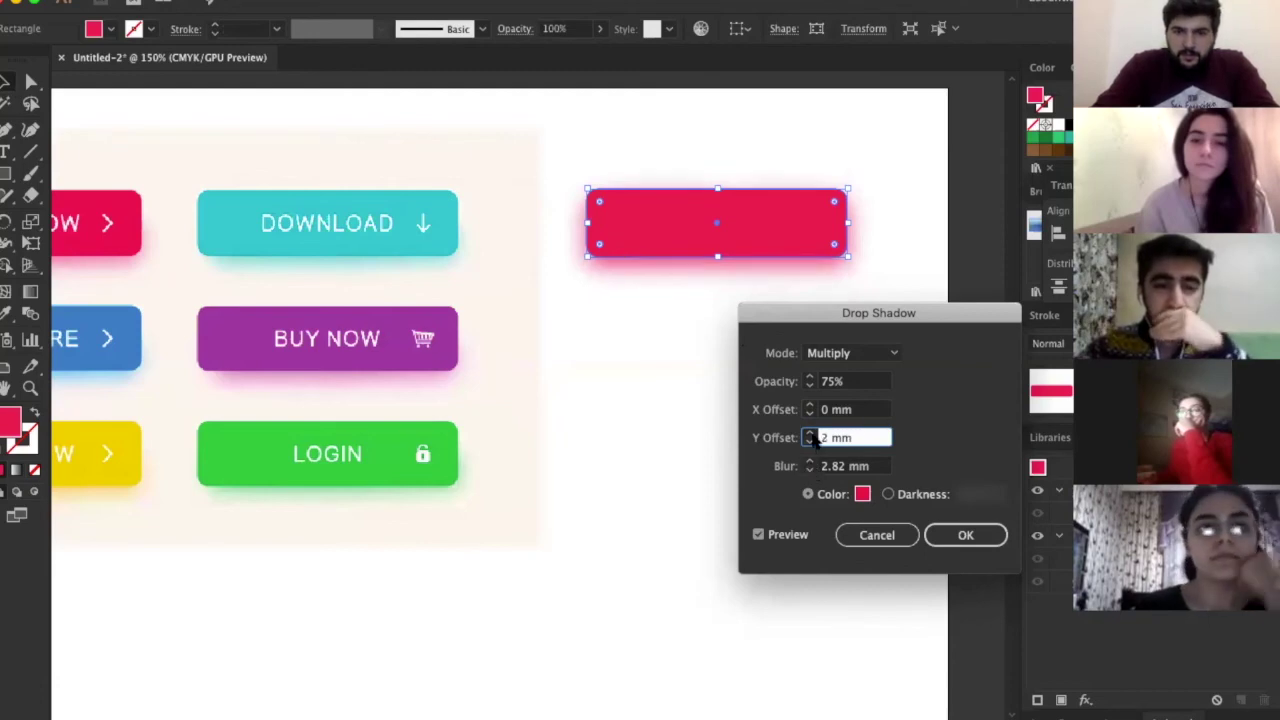
{"action": "left_click", "coordinate": [810, 433]}
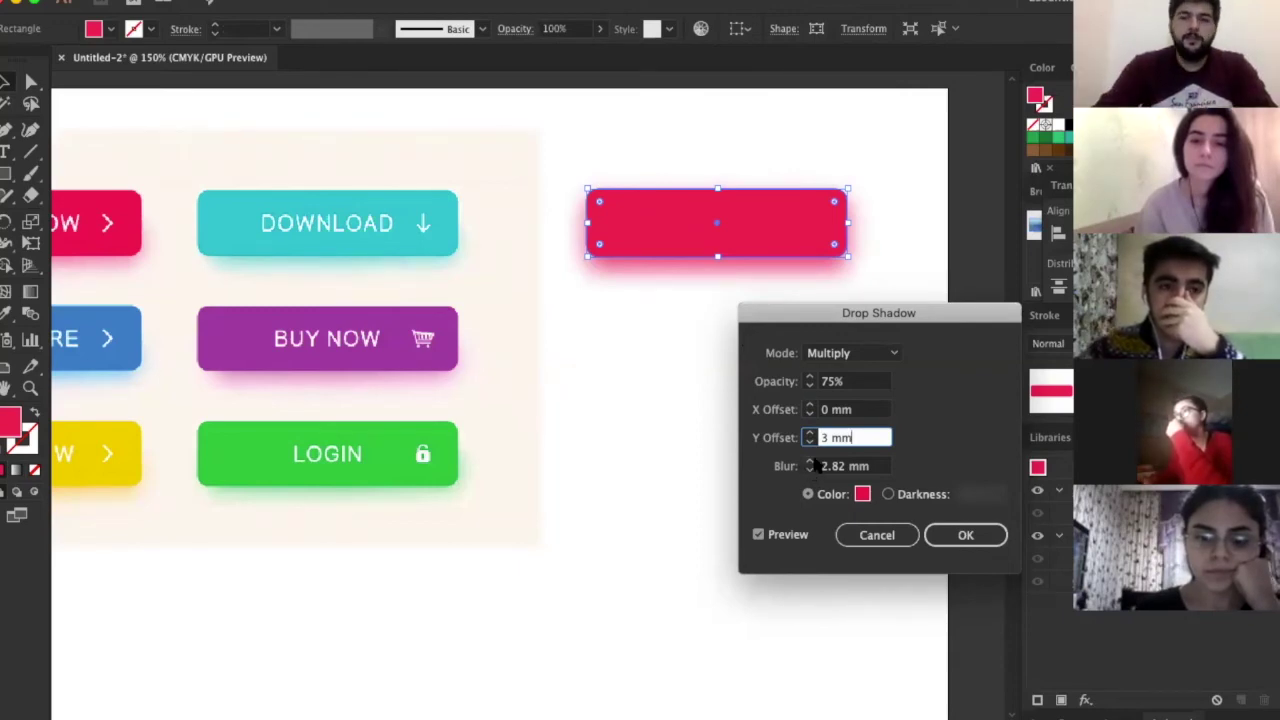
{"action": "left_click", "coordinate": [810, 463]}
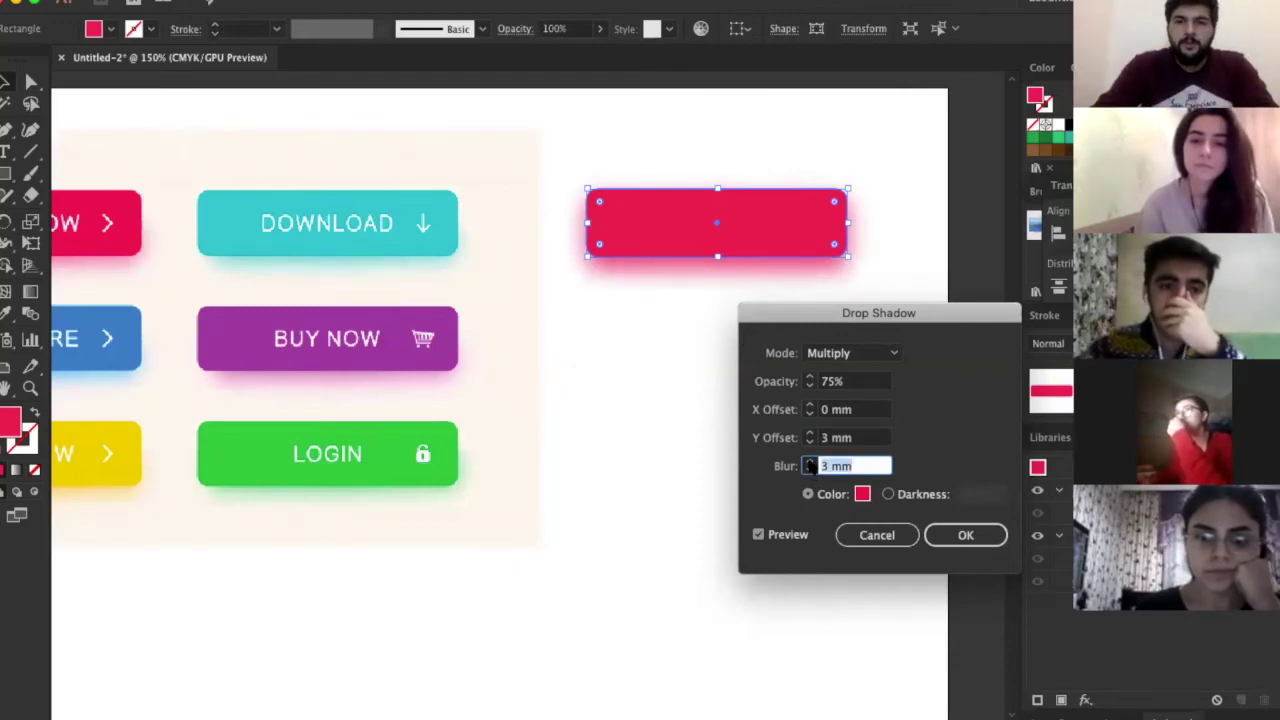
Try shadow blur values from 4 to 8 mm and offsets of 1–2 mm
{"action": "double_click", "coordinate": [810, 463]}
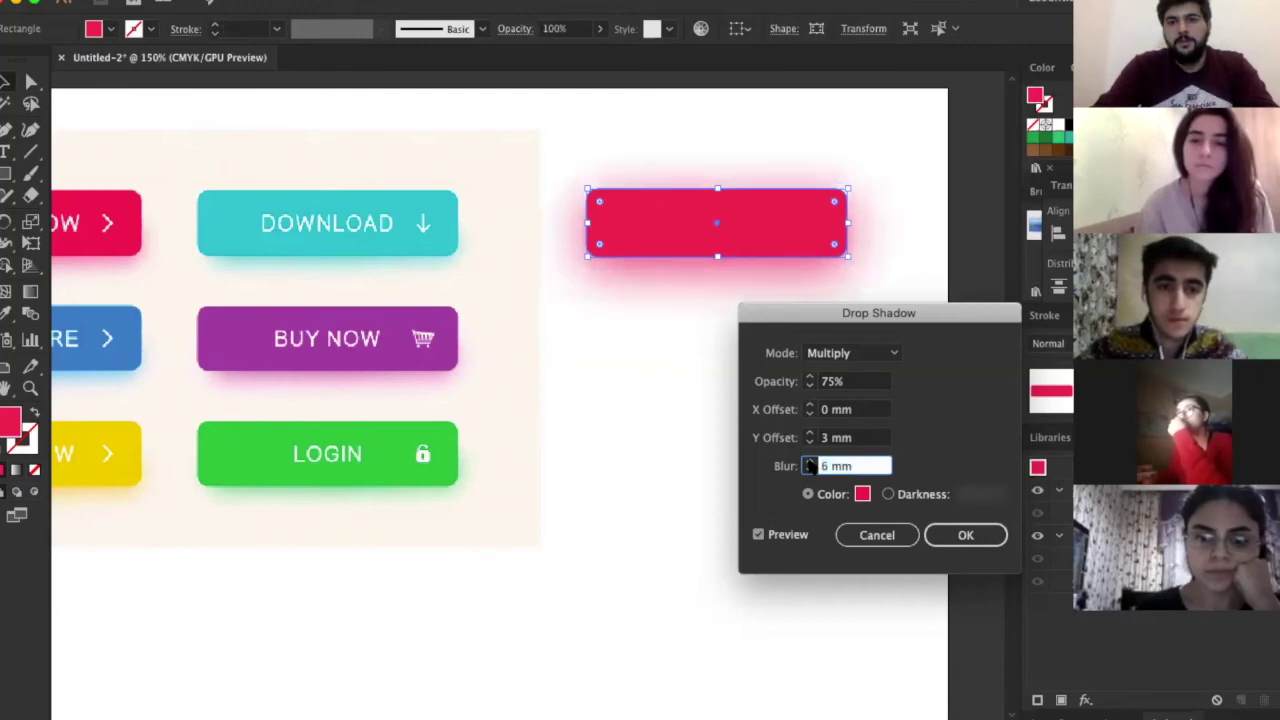
{"action": "double_click", "coordinate": [810, 463]}
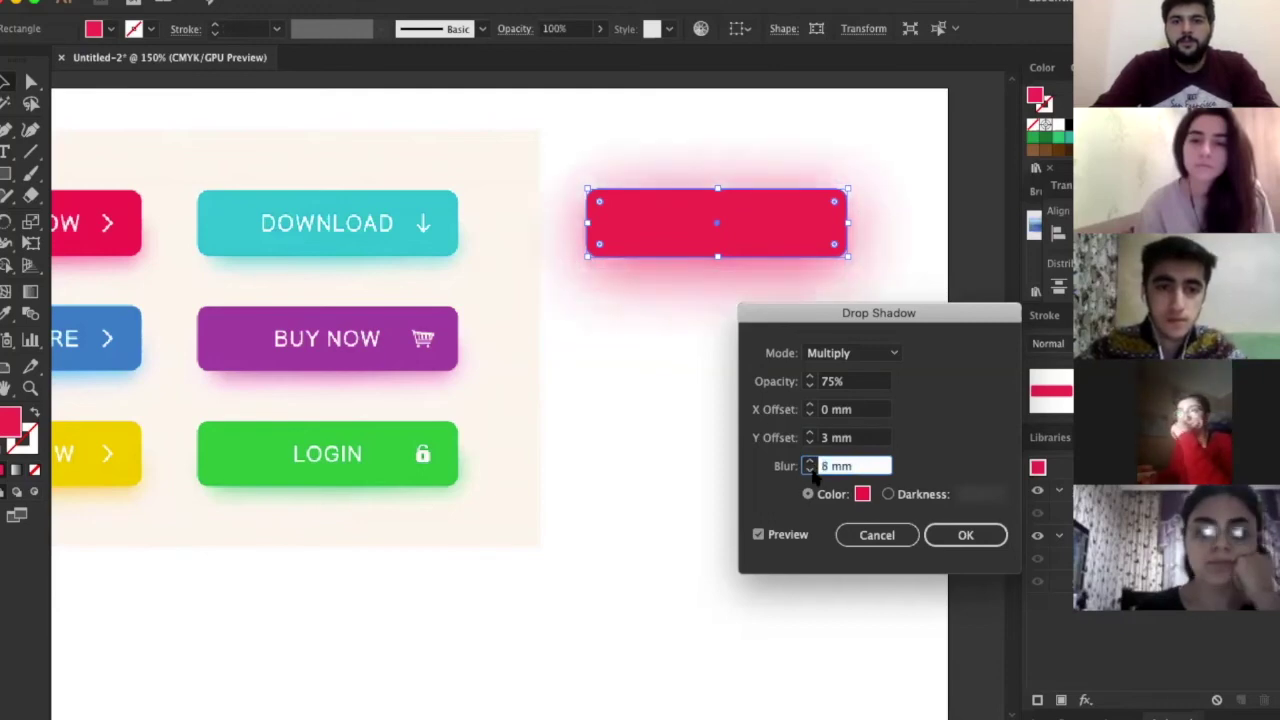
{"action": "left_click", "coordinate": [809, 470]}
{"action": "double_click", "coordinate": [809, 470]}
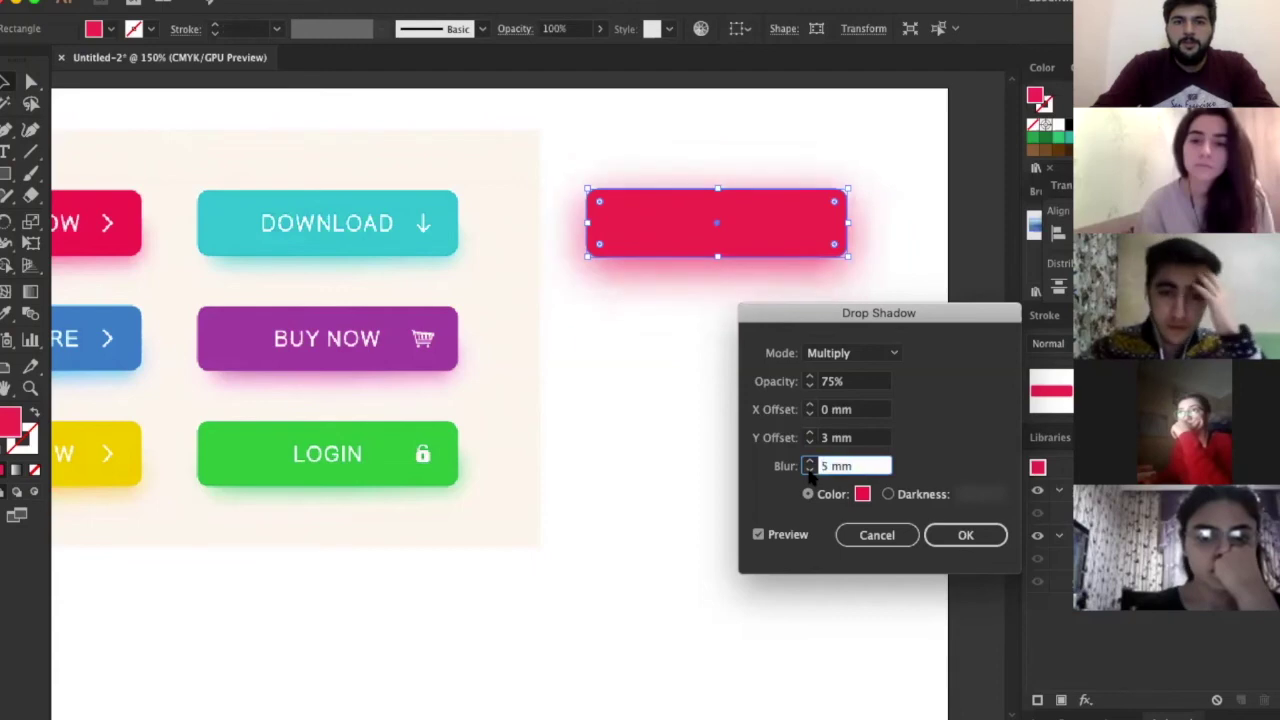
{"action": "left_click", "coordinate": [809, 470]}
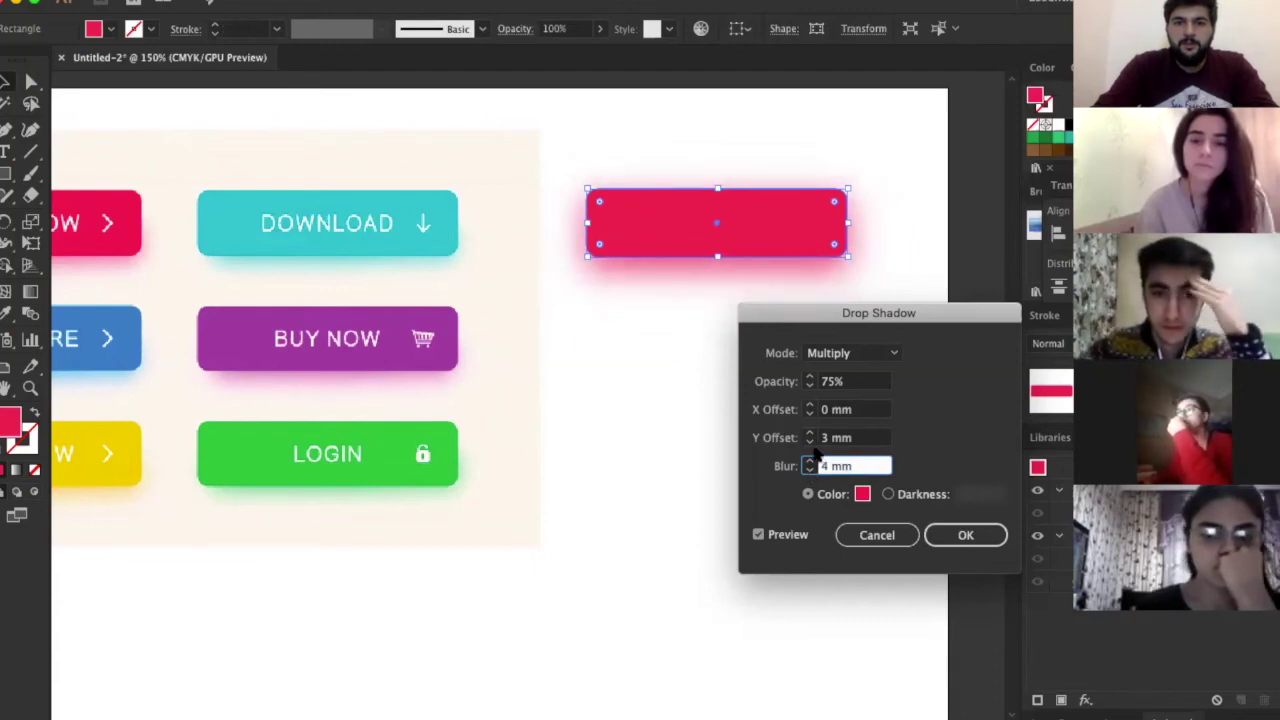
{"action": "left_click", "coordinate": [810, 442]}
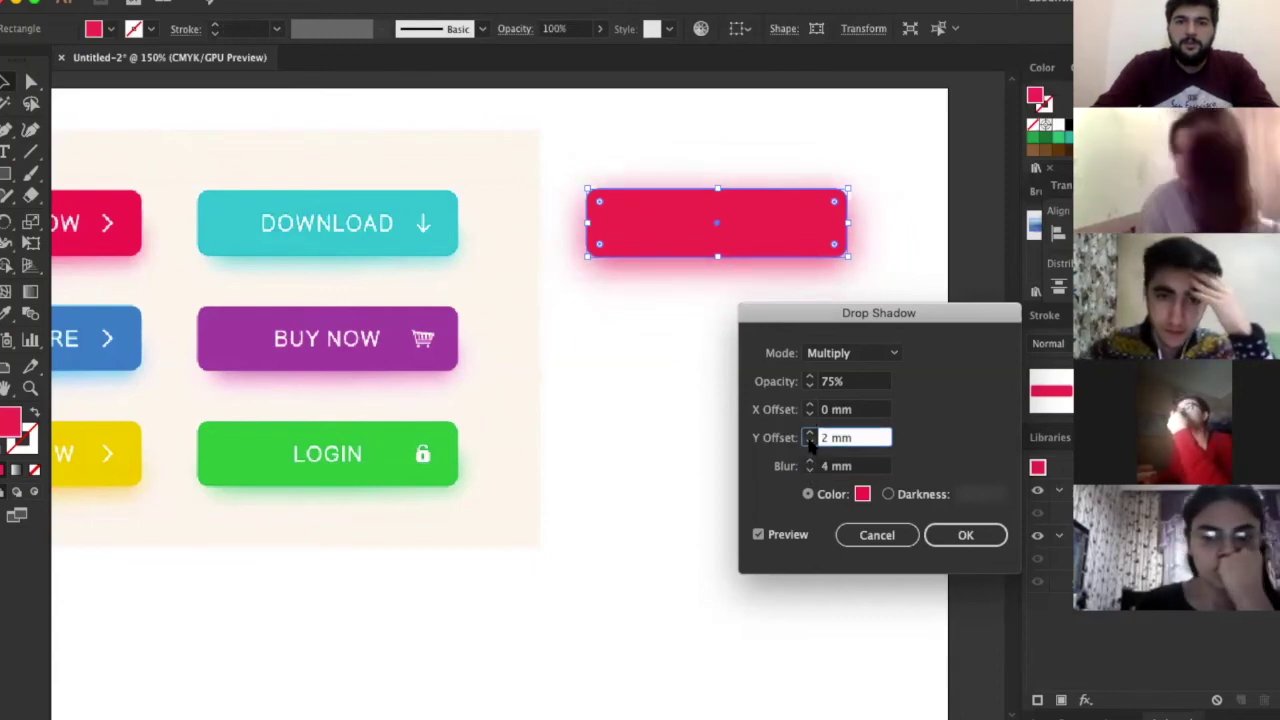
{"action": "left_click", "coordinate": [809, 462]}
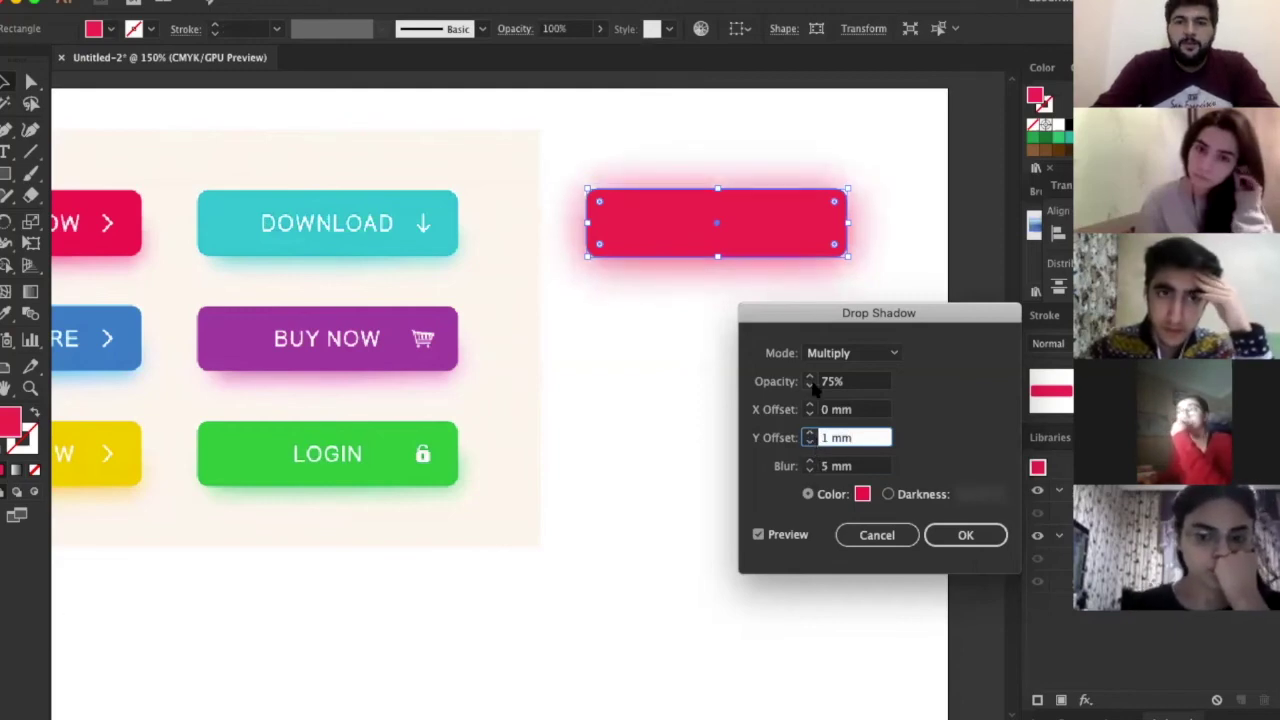
Experiment with shadow opacity at 71%, 75% and 50%, with a 3 mm offset
{"action": "left_click", "coordinate": [810, 385]}
{"action": "key", "text": "Down"}
{"action": "key", "text": "Down"}
{"action": "key", "text": "Down"}
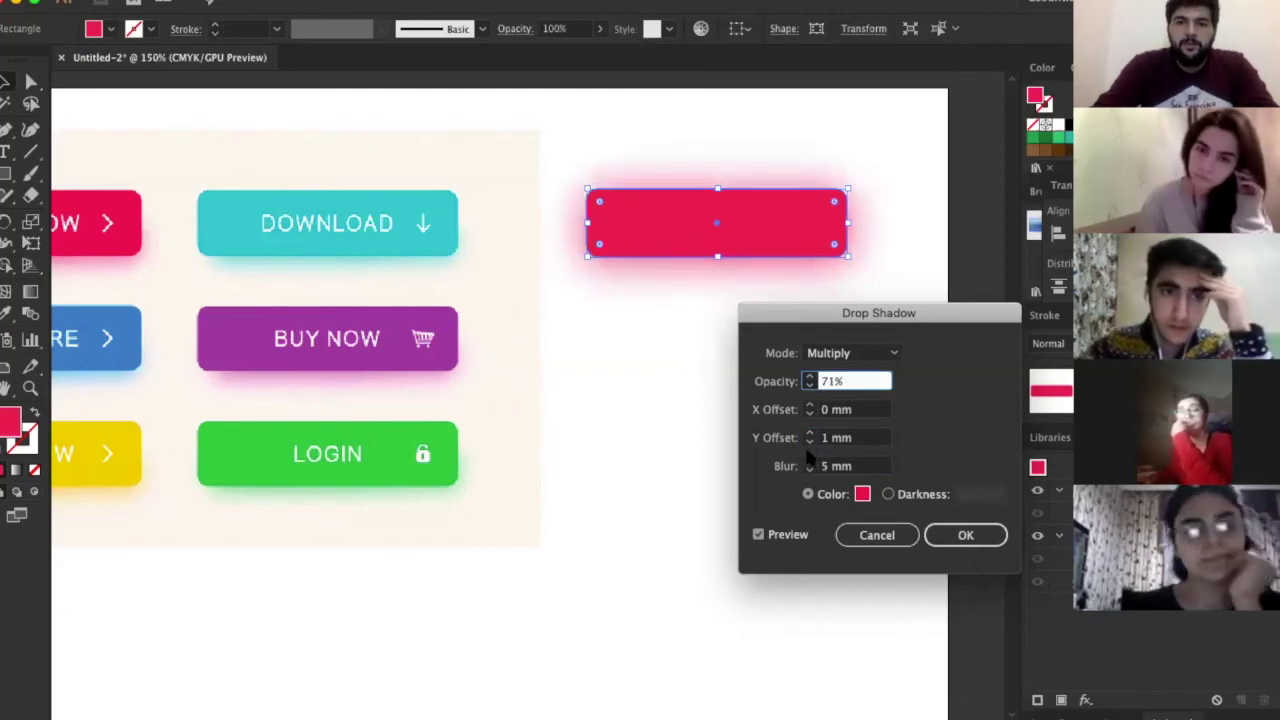
{"action": "left_click", "coordinate": [810, 433]}
{"action": "left_click", "coordinate": [810, 377]}
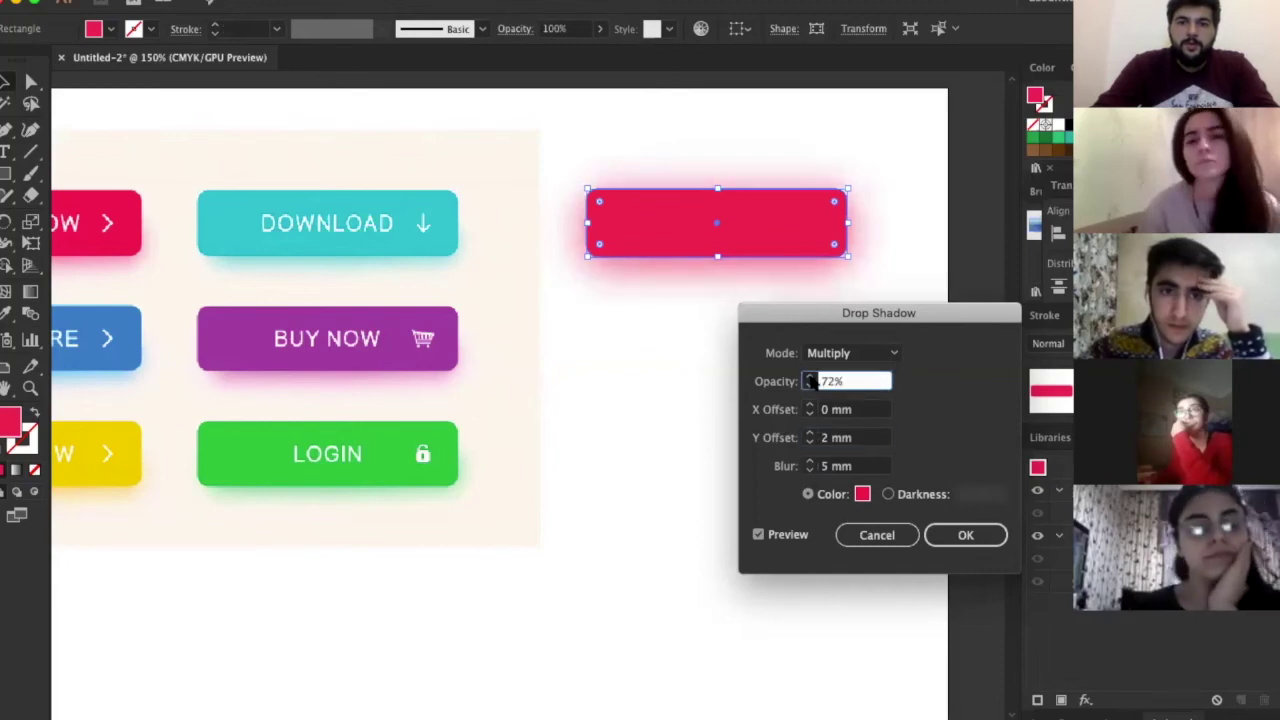
{"action": "key", "text": "Up"}
{"action": "key", "text": "Up"}
{"action": "key", "text": "Up"}
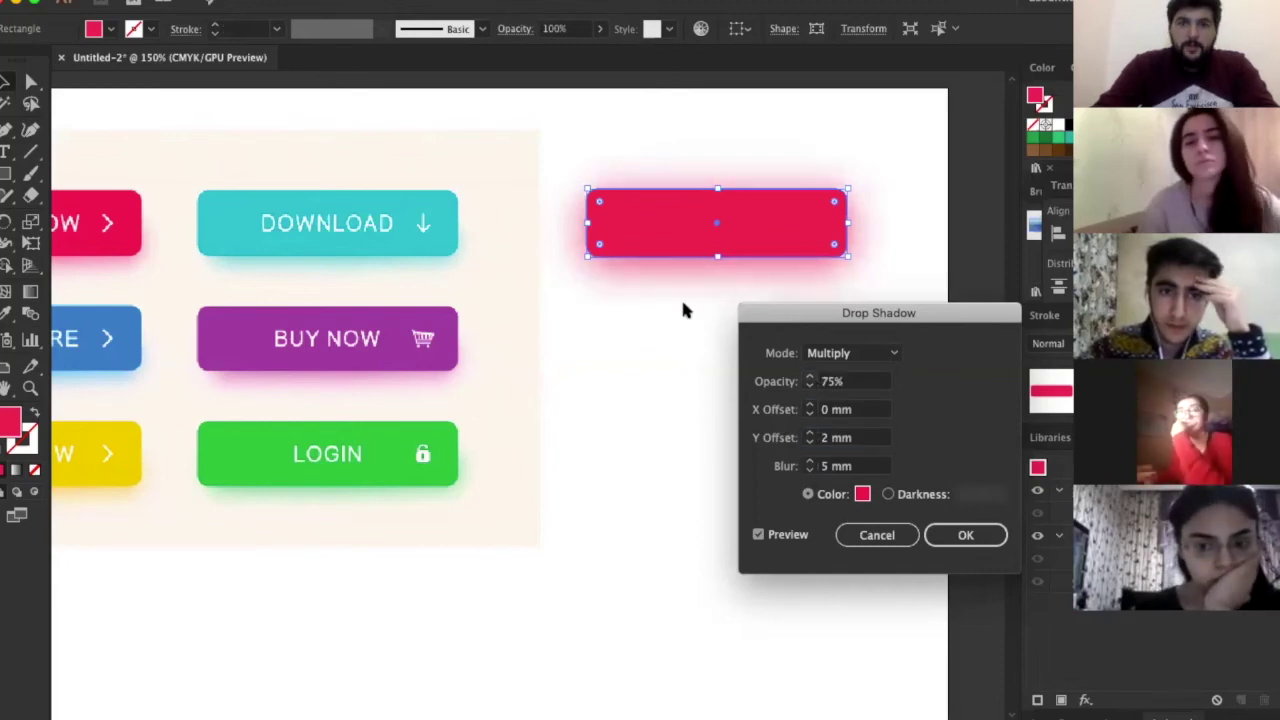
{"action": "left_click", "coordinate": [810, 385]}
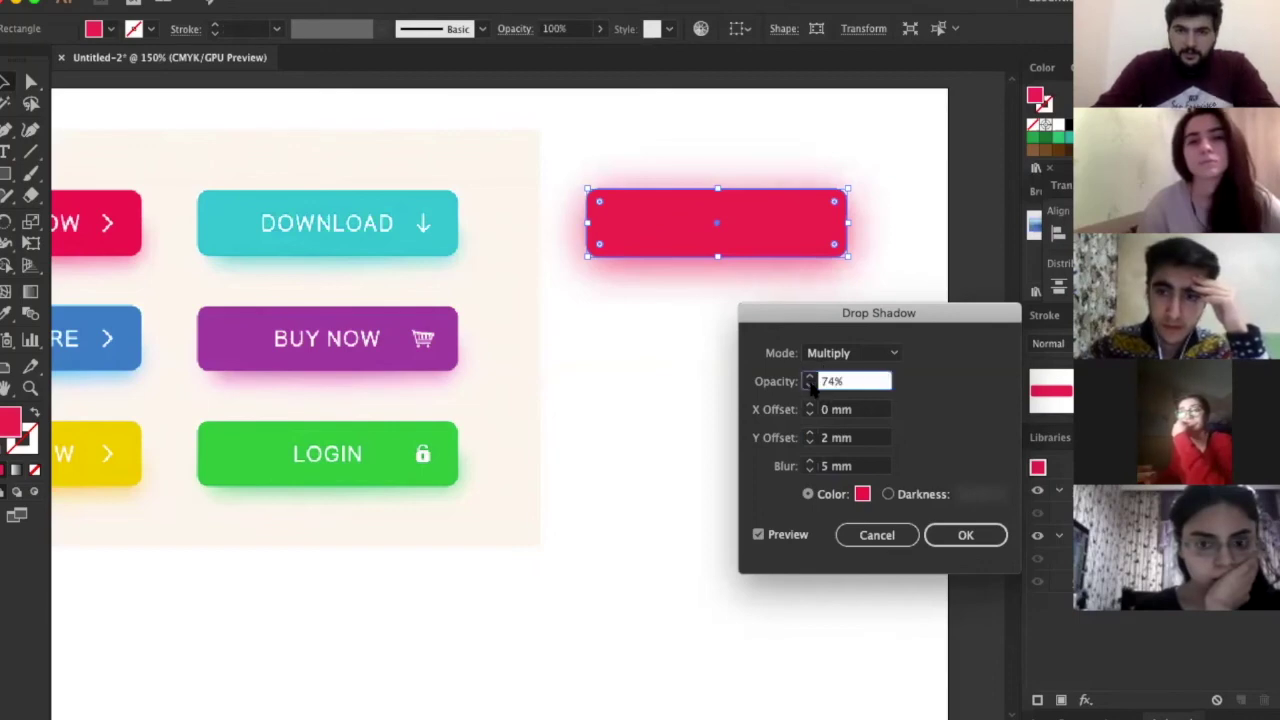
{"action": "type", "text": "5"}
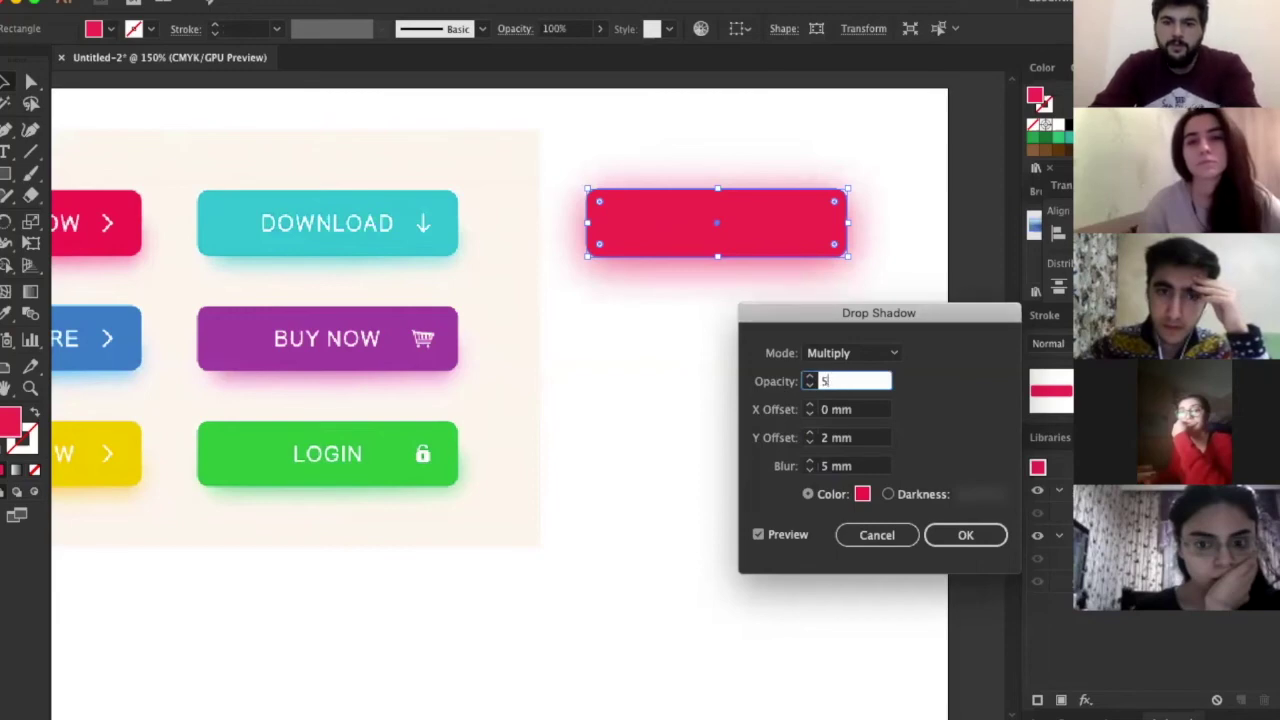
{"action": "type", "text": "0"}
{"action": "key", "text": "Tab"}
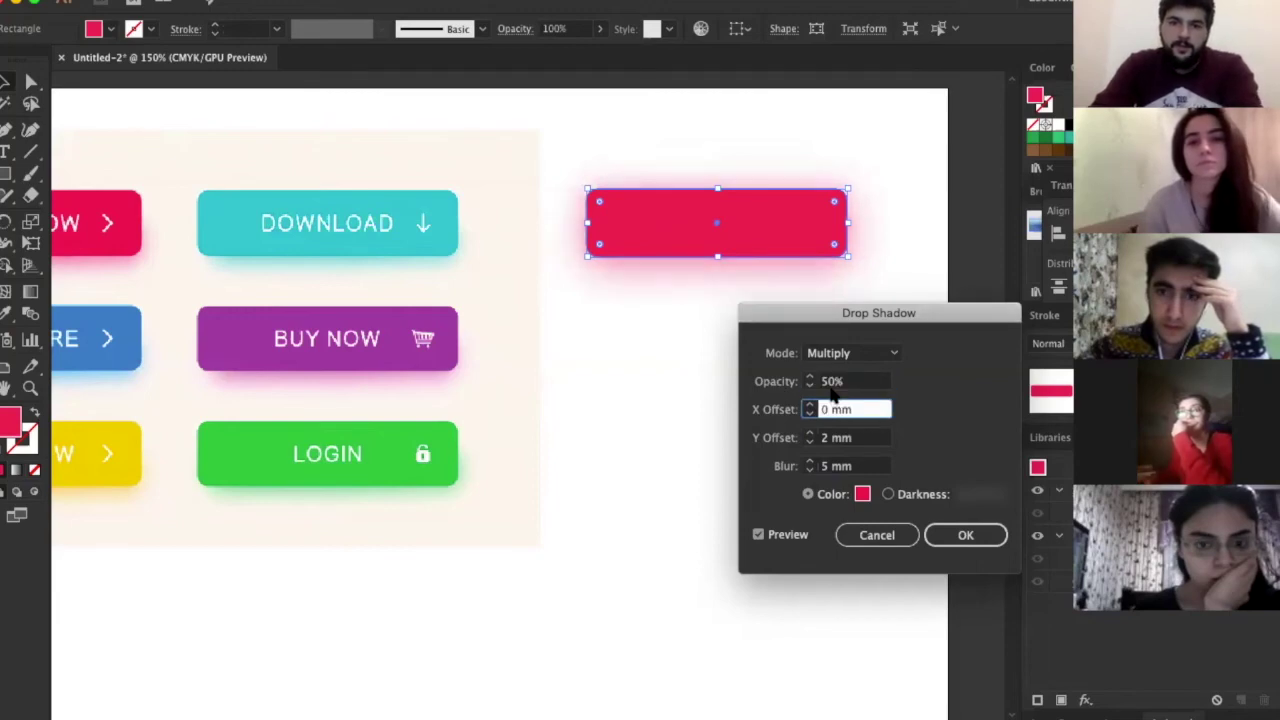
{"action": "left_click", "coordinate": [810, 434]}
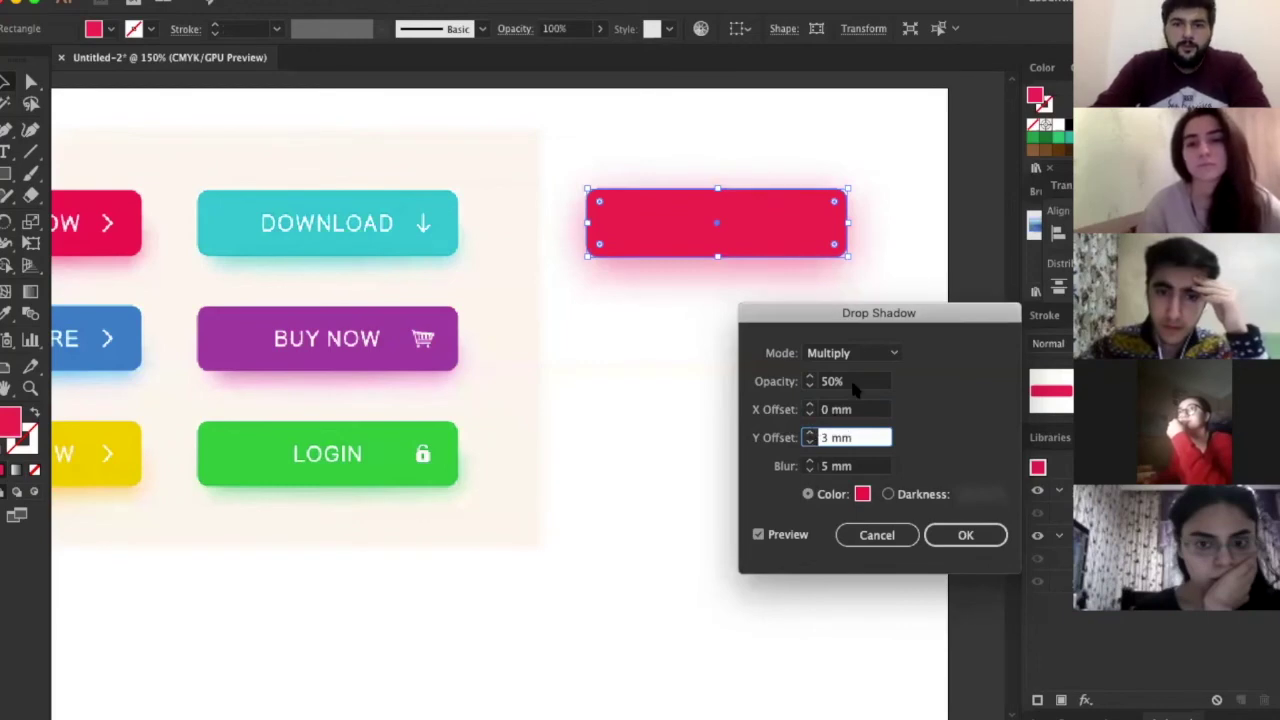
Apply the shadow at 60% opacity, 3 mm Y offset, 5 mm blur in Multiply mode
{"action": "left_click", "coordinate": [800, 383]}
{"action": "type", "text": "60"}
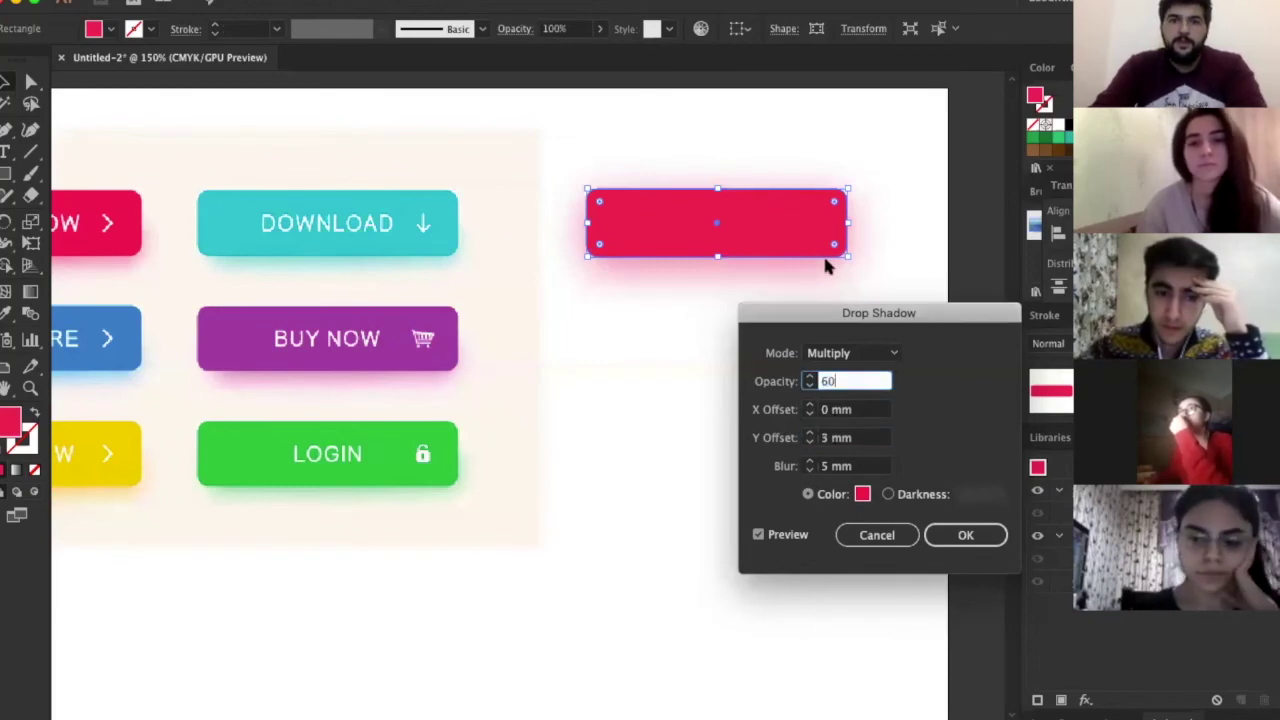
{"action": "key", "text": "Tab"}
{"action": "left_click", "coordinate": [870, 435]}
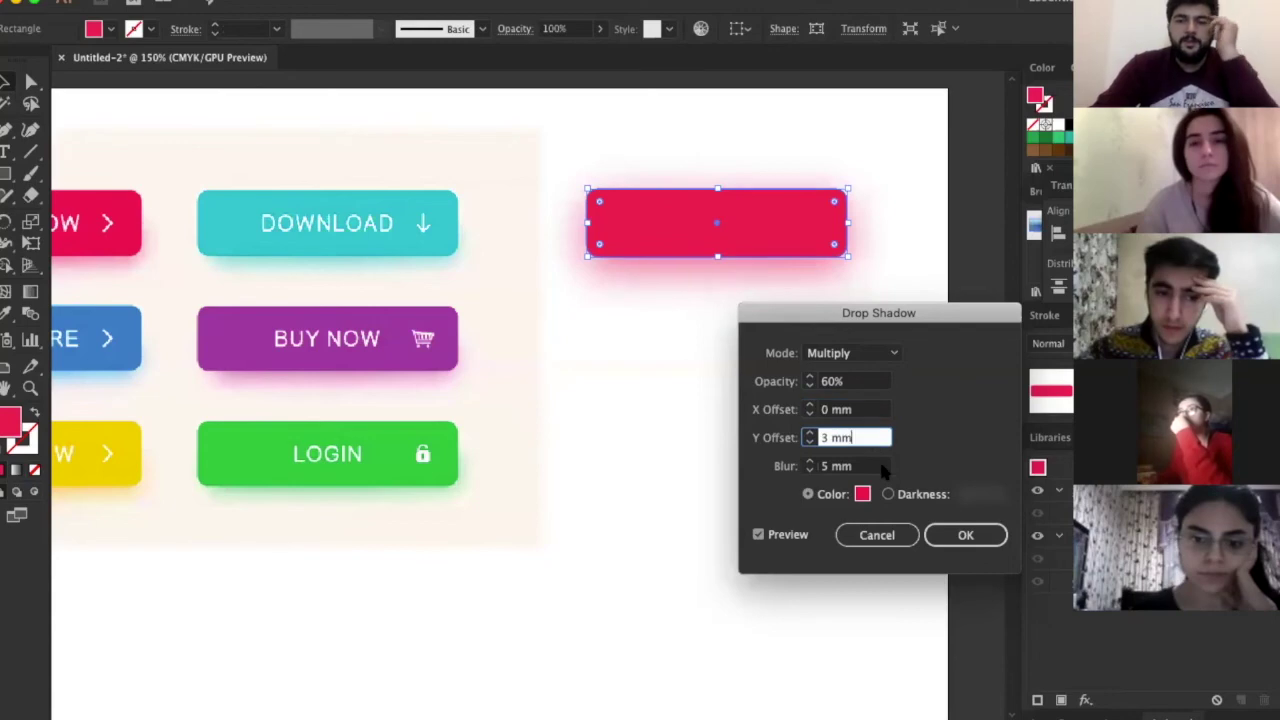
{"action": "left_click", "coordinate": [878, 465]}
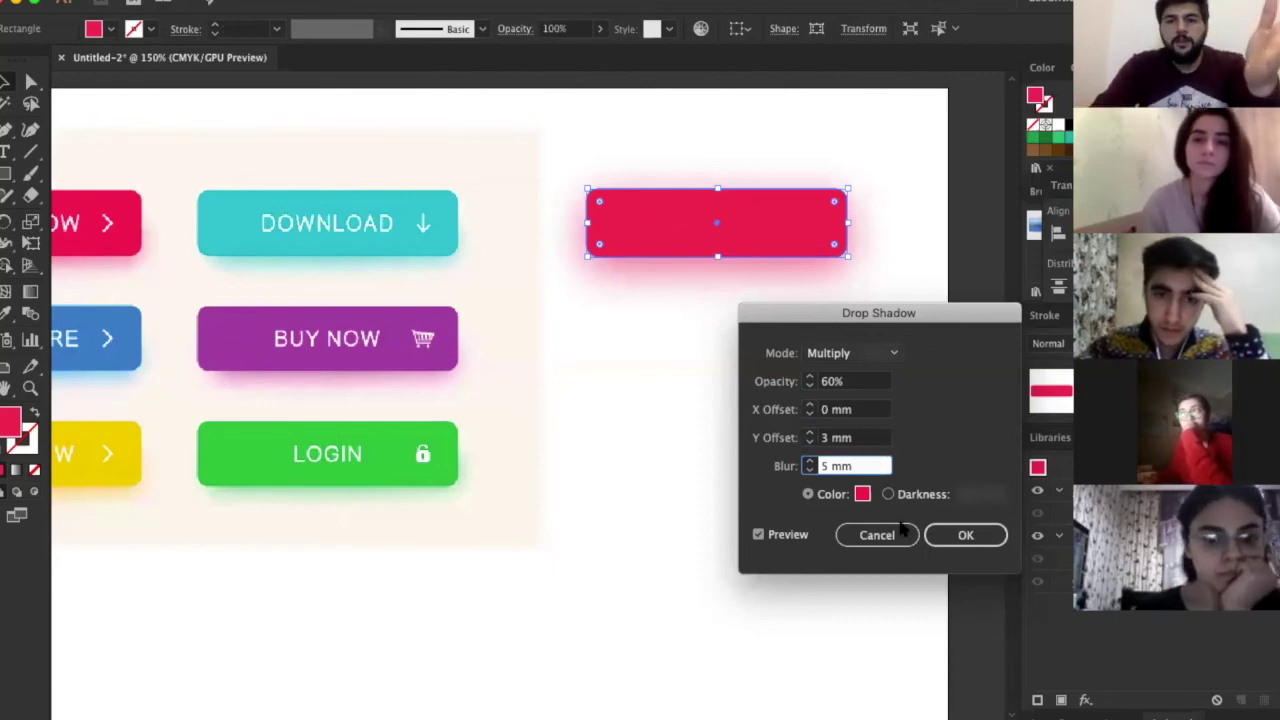
{"action": "left_click", "coordinate": [965, 537]}
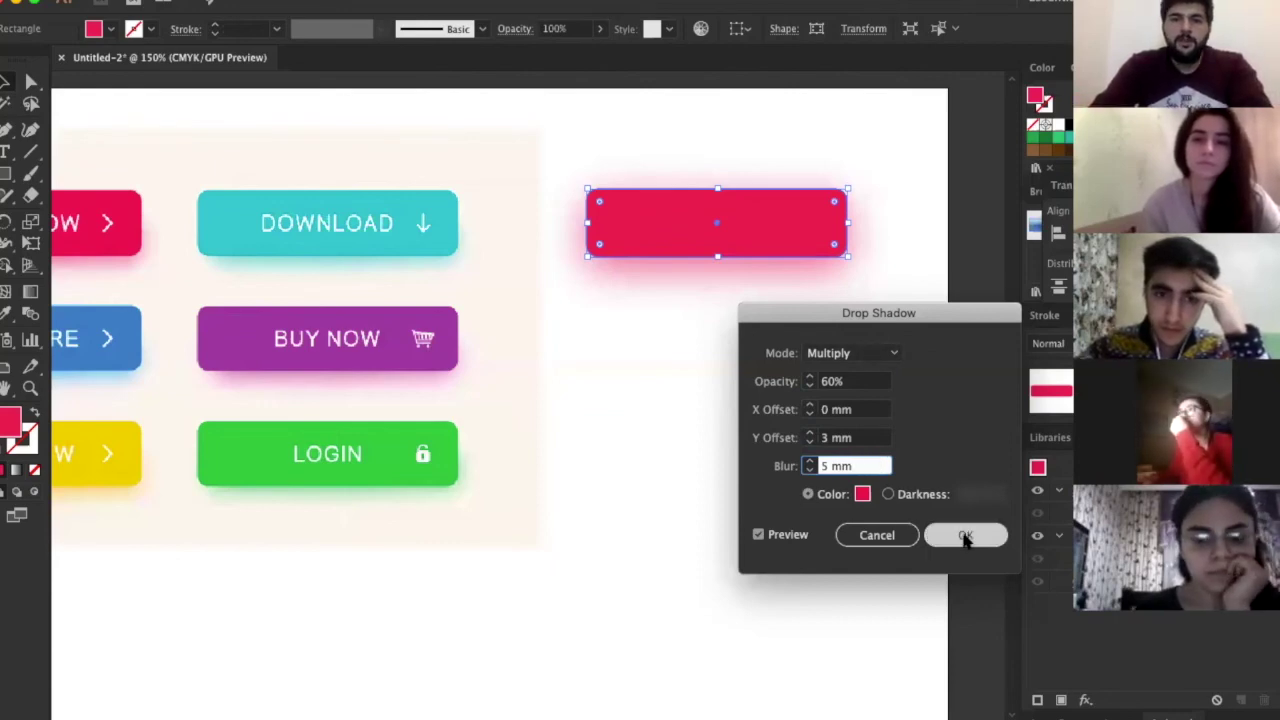
{"action": "left_click", "coordinate": [850, 353]}
{"action": "left_click", "coordinate": [850, 394]}
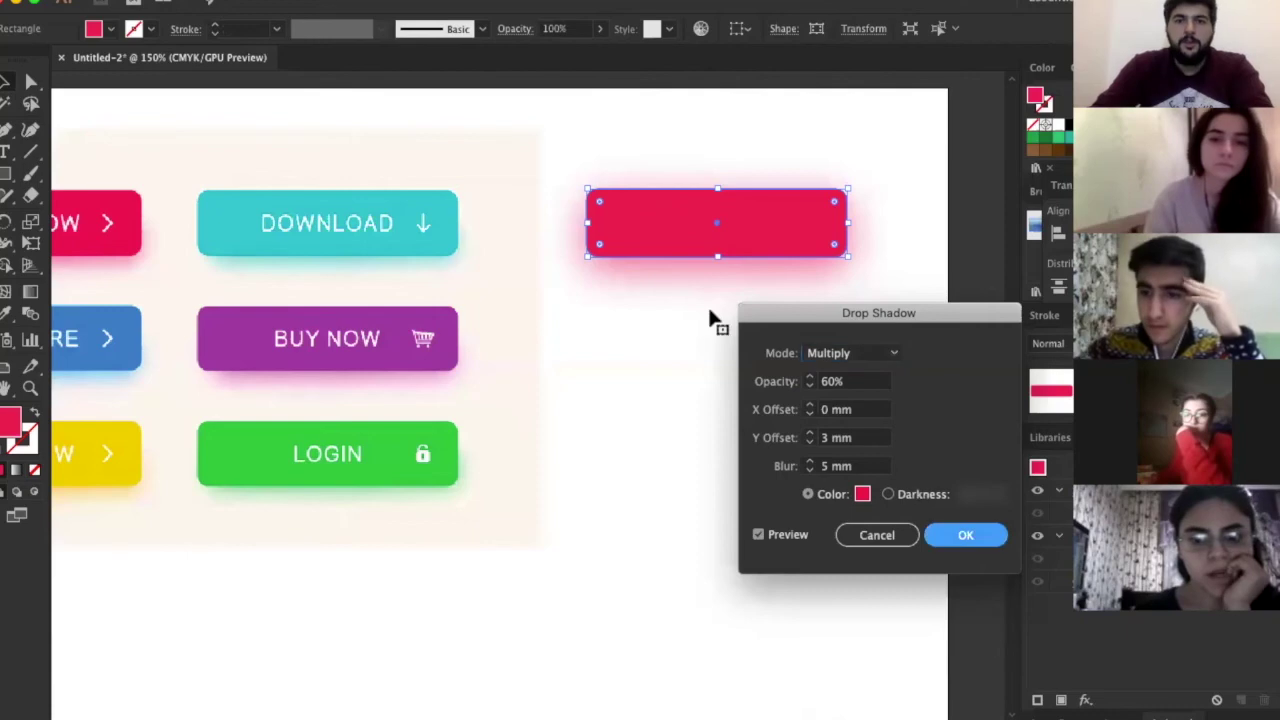
{"action": "key", "text": "Return"}
{"action": "key", "text": "ctrl+1"}
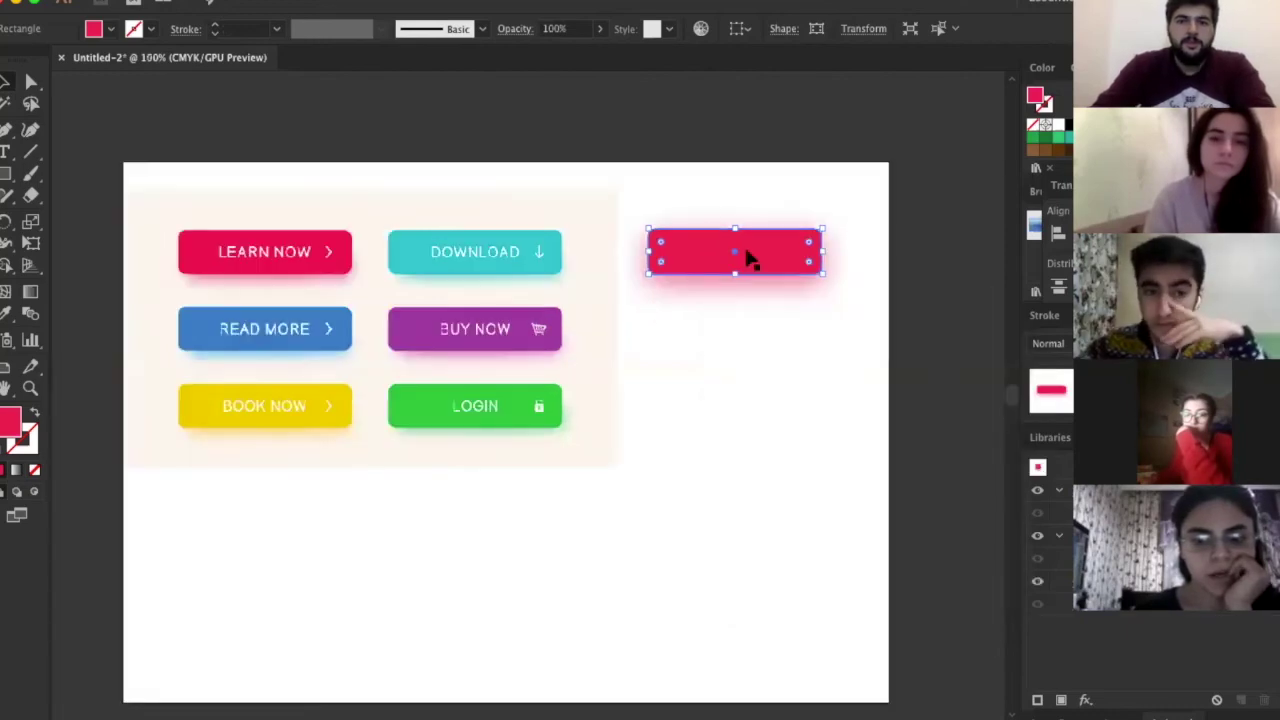
Duplicate the red button directly beneath it, recolour the copy blue and select it
{"action": "left_click_drag", "start_coordinate": [750, 258], "coordinate": [750, 334]}
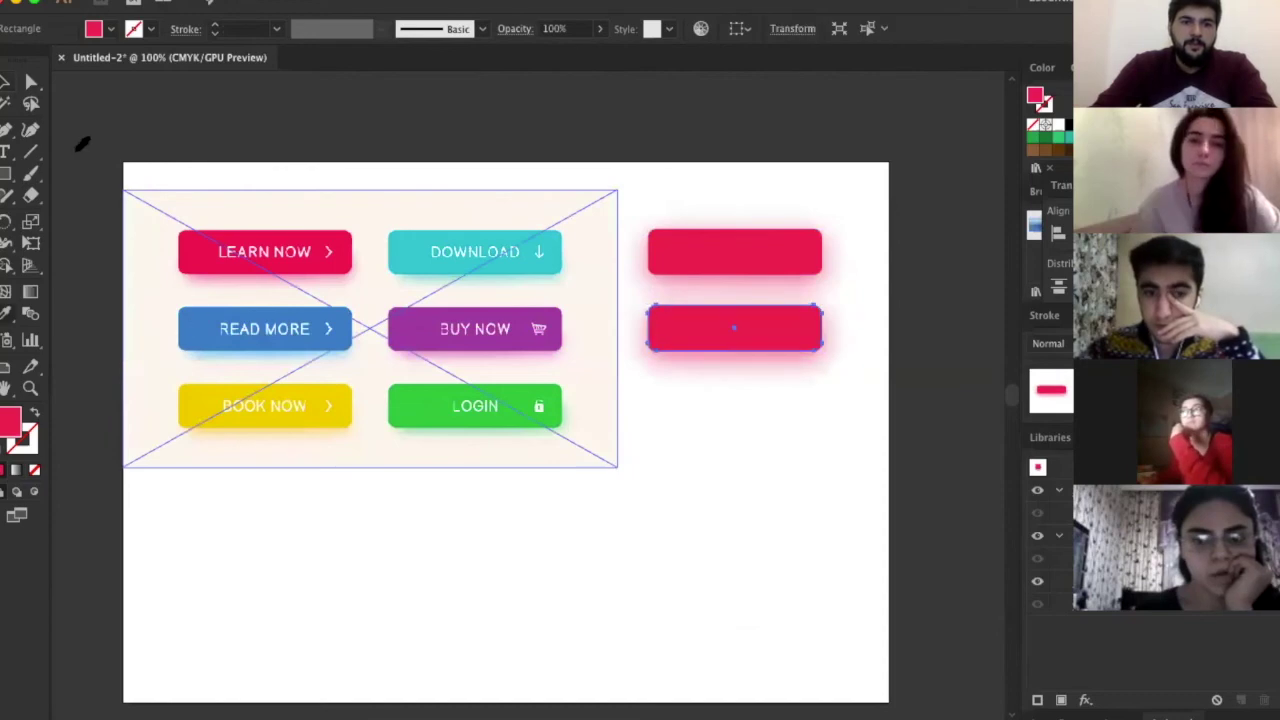
{"action": "key", "text": "i"}
{"action": "left_click", "coordinate": [265, 329]}
{"action": "scroll", "coordinate": [871, 408], "scroll_direction": "up", "scroll_amount": 1}
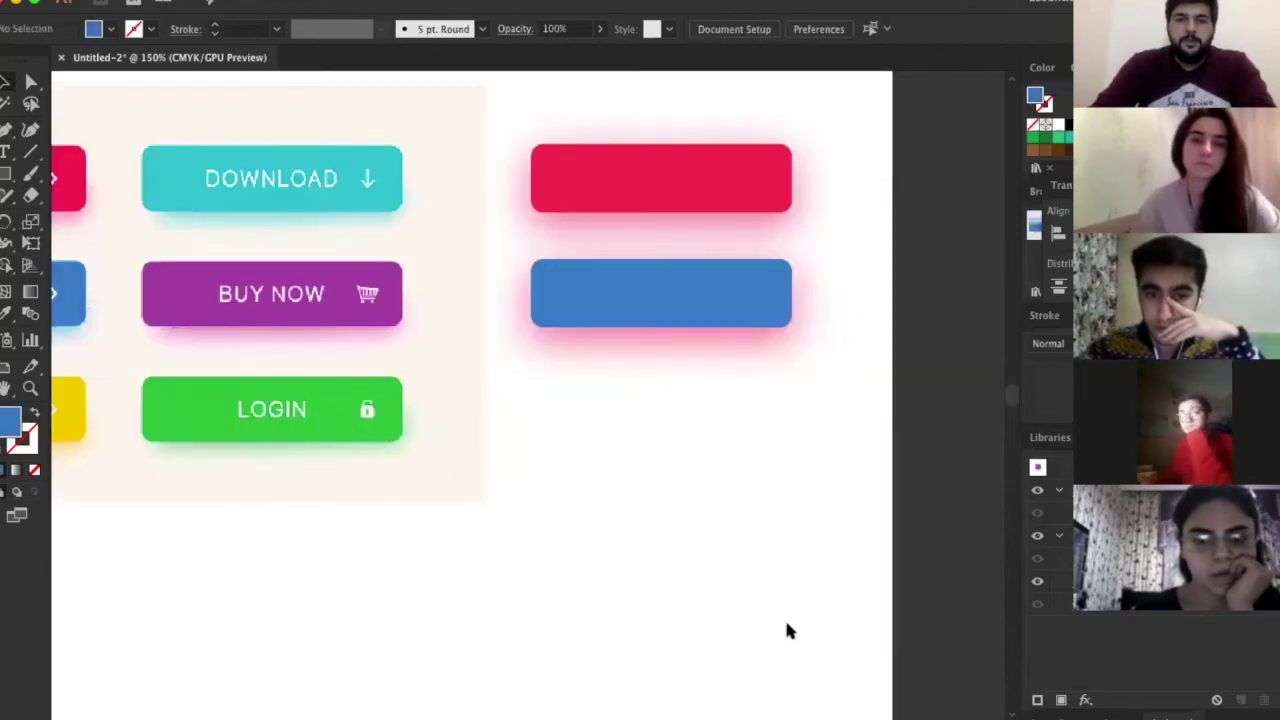
{"action": "scroll", "coordinate": [898, 372], "scroll_direction": "left", "scroll_amount": 5}
{"action": "scroll", "coordinate": [898, 372], "scroll_direction": "up", "scroll_amount": 1}
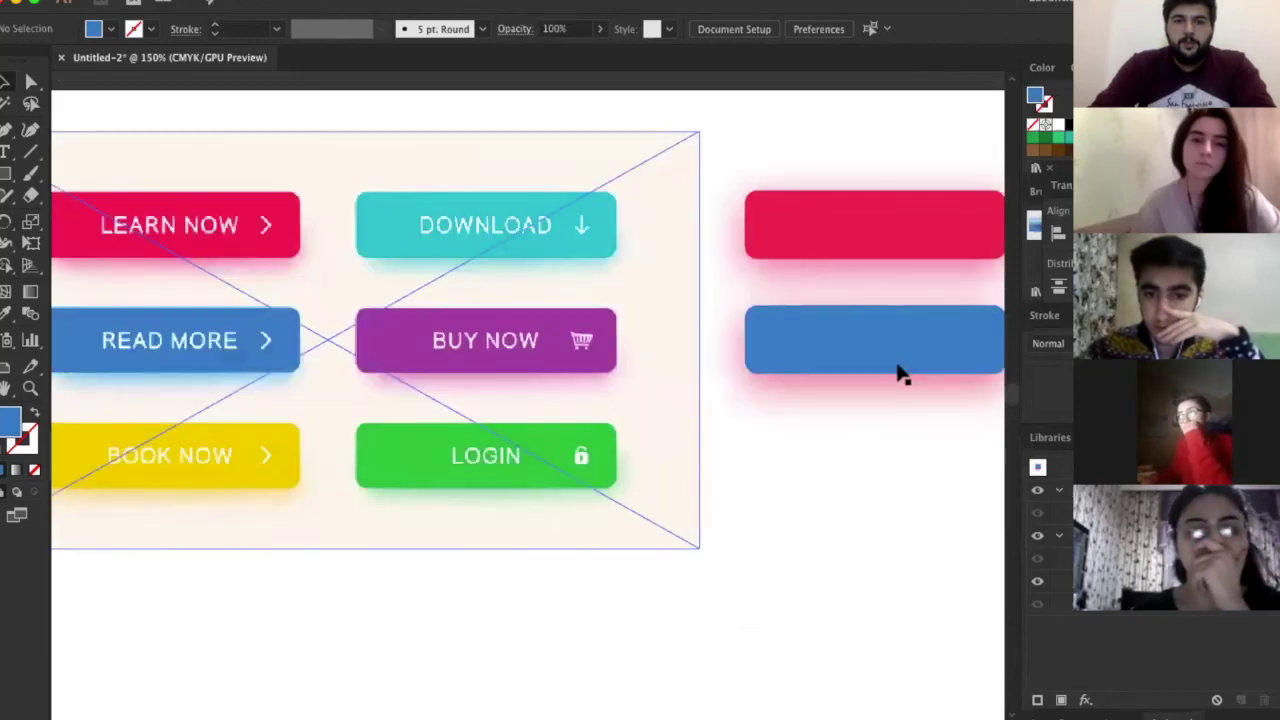
{"action": "left_click", "coordinate": [888, 390]}
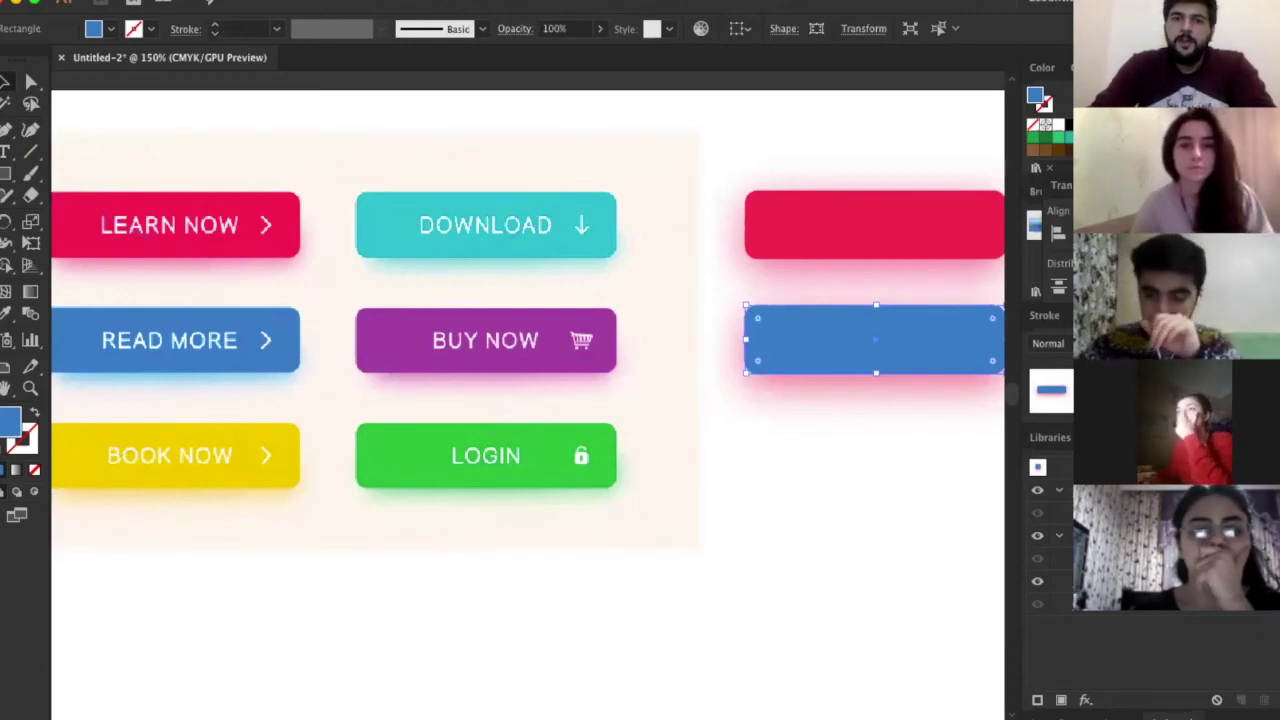
{"action": "left_click", "coordinate": [500, 2]}
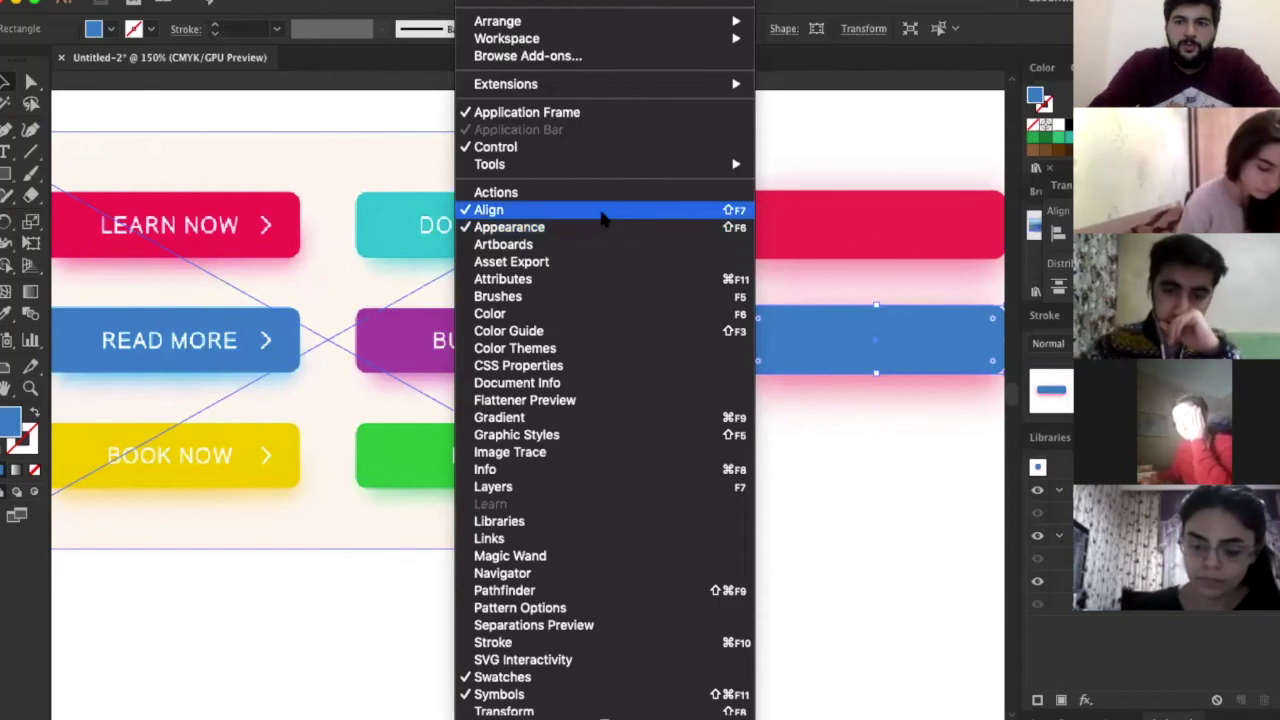
Show the Align panel and reopen the blue button's drop shadow settings
{"action": "left_click", "coordinate": [490, 210]}
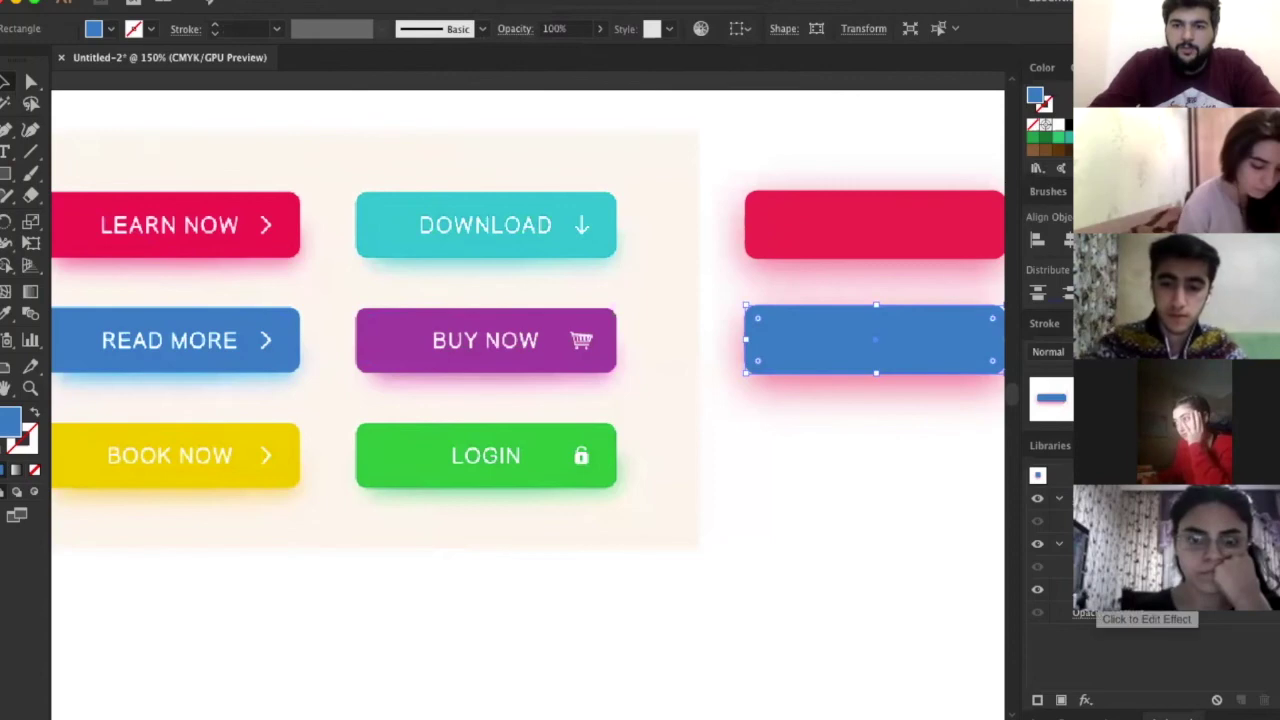
{"action": "left_click", "coordinate": [1090, 590]}
Change the blue button's drop shadow colour to a bright blue (007AFF) and apply it
{"action": "mouse_move", "coordinate": [932, 290]}
{"action": "left_mouse_down"}
{"action": "mouse_move", "coordinate": [582, 204]}
{"action": "mouse_move", "coordinate": [549, 147]}
{"action": "left_mouse_up"}
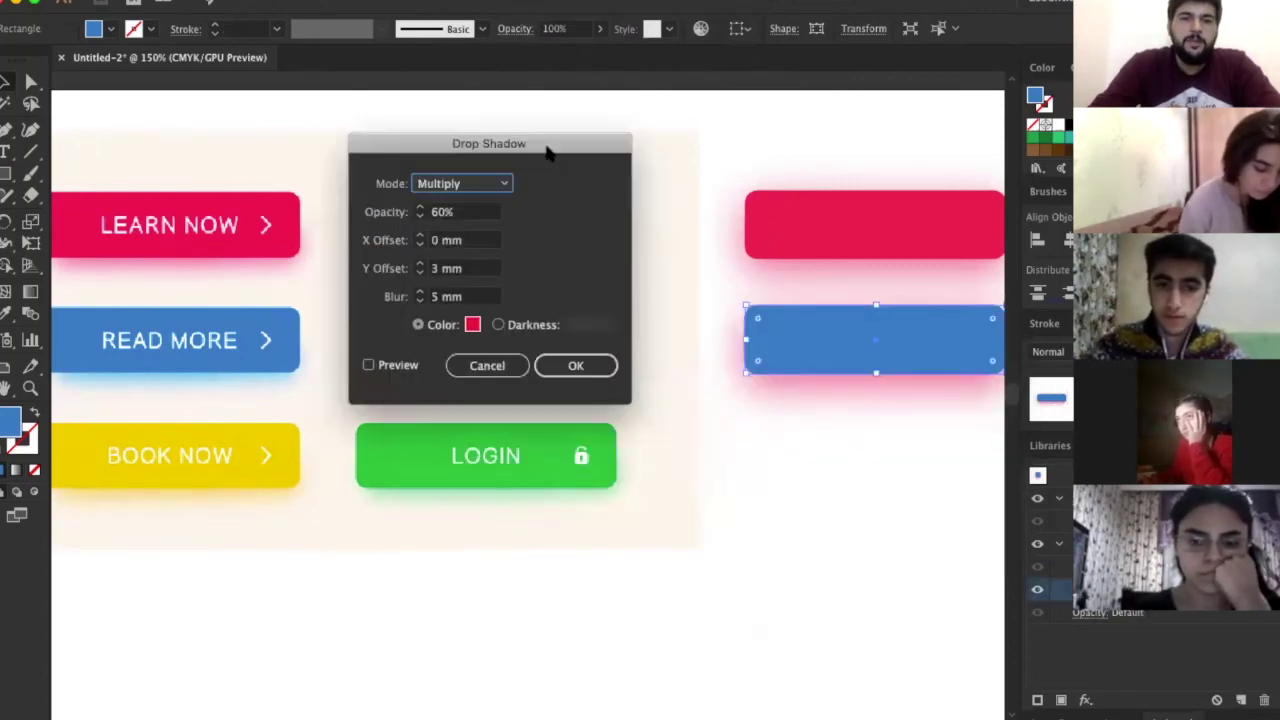
{"action": "left_click", "coordinate": [472, 324]}
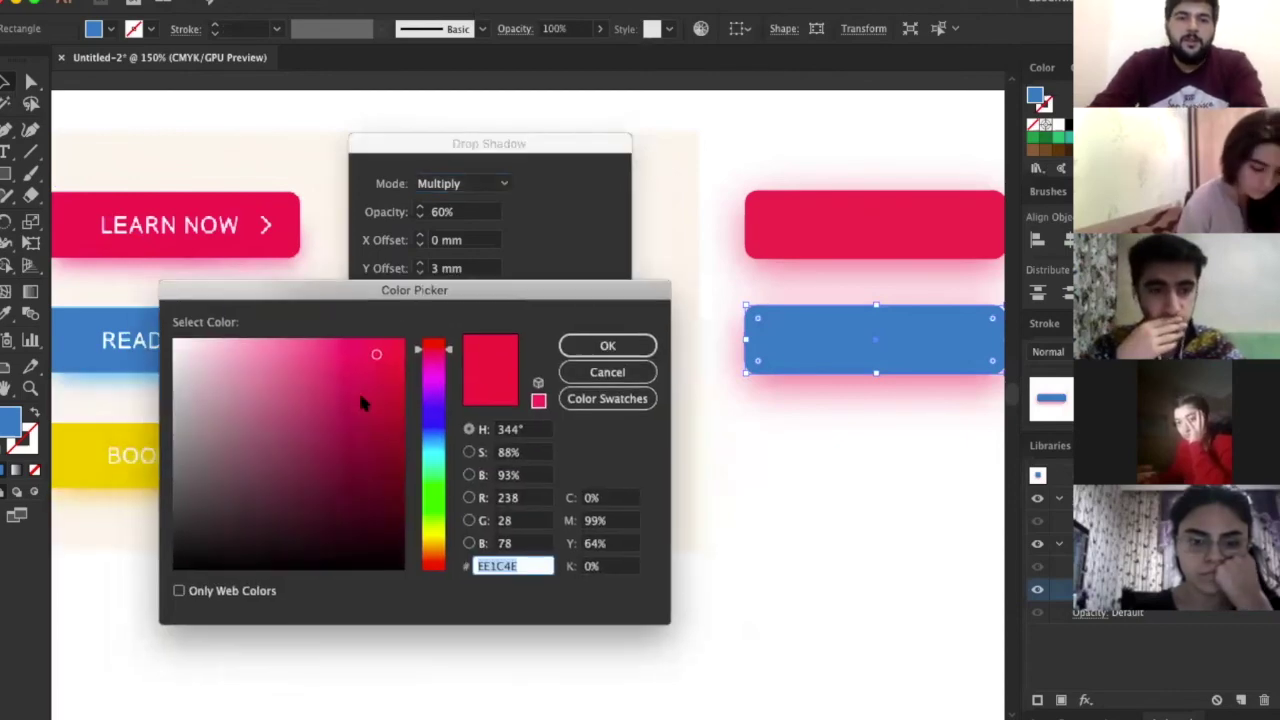
{"action": "left_click", "coordinate": [433, 399]}
{"action": "left_click", "coordinate": [440, 441]}
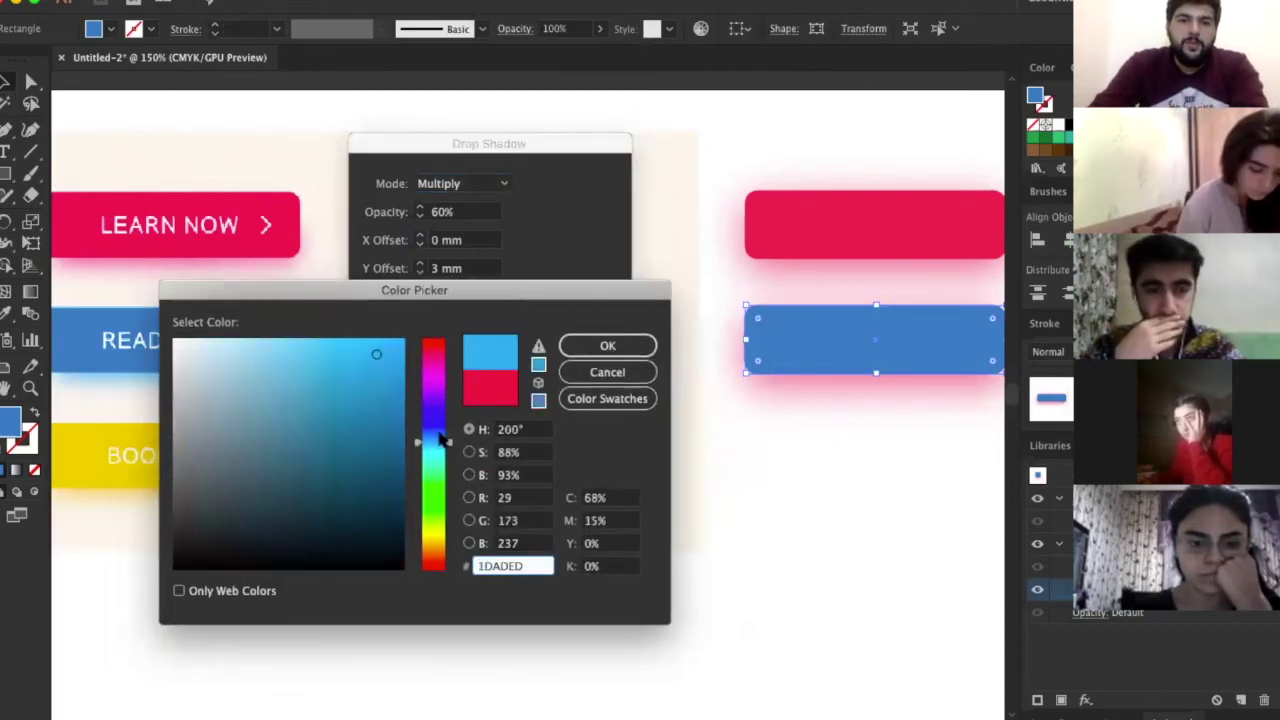
{"action": "left_click_drag", "start_coordinate": [433, 438], "coordinate": [433, 430]}
{"action": "left_click", "coordinate": [435, 441]}
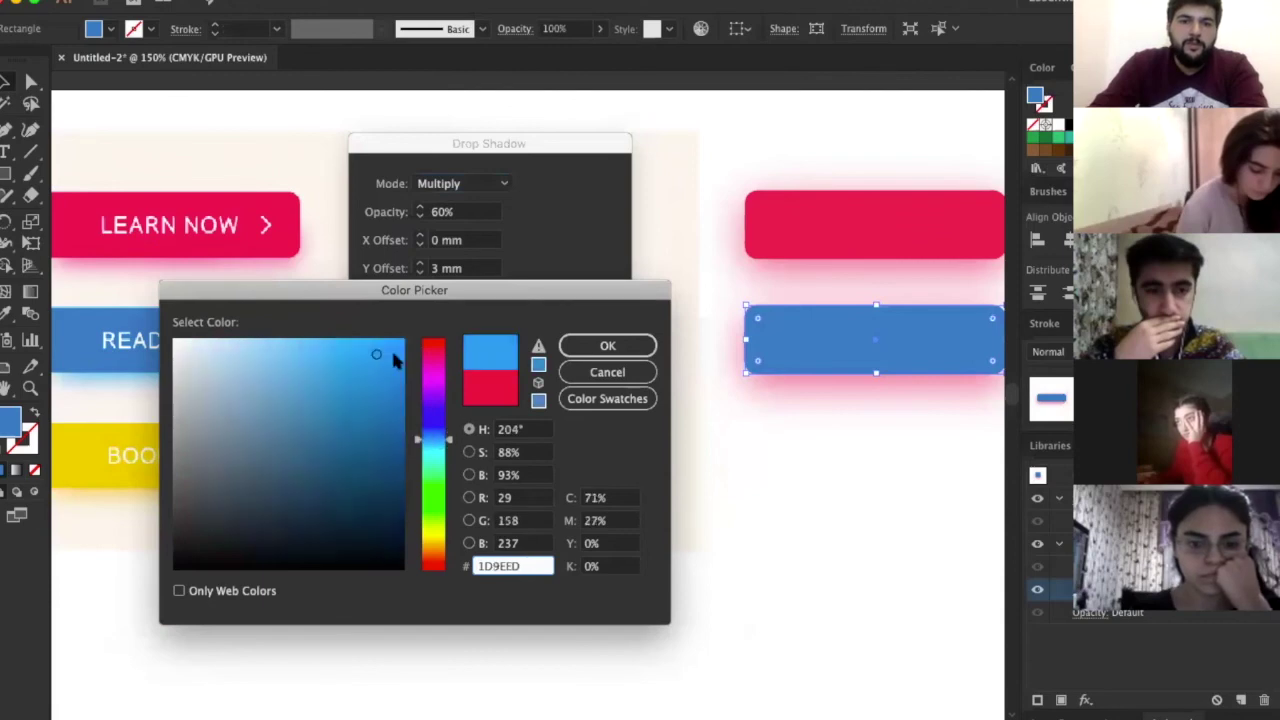
{"action": "left_click", "coordinate": [404, 339]}
{"action": "left_click", "coordinate": [610, 345]}
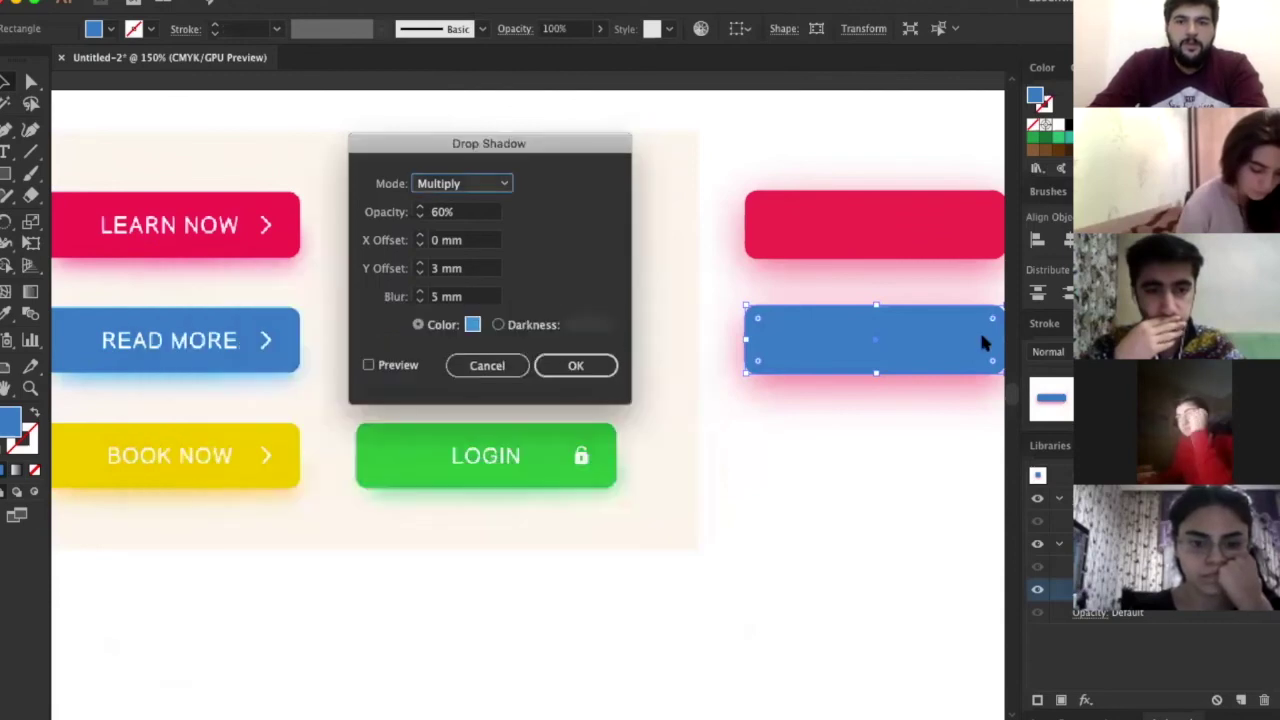
{"action": "left_click", "coordinate": [398, 366]}
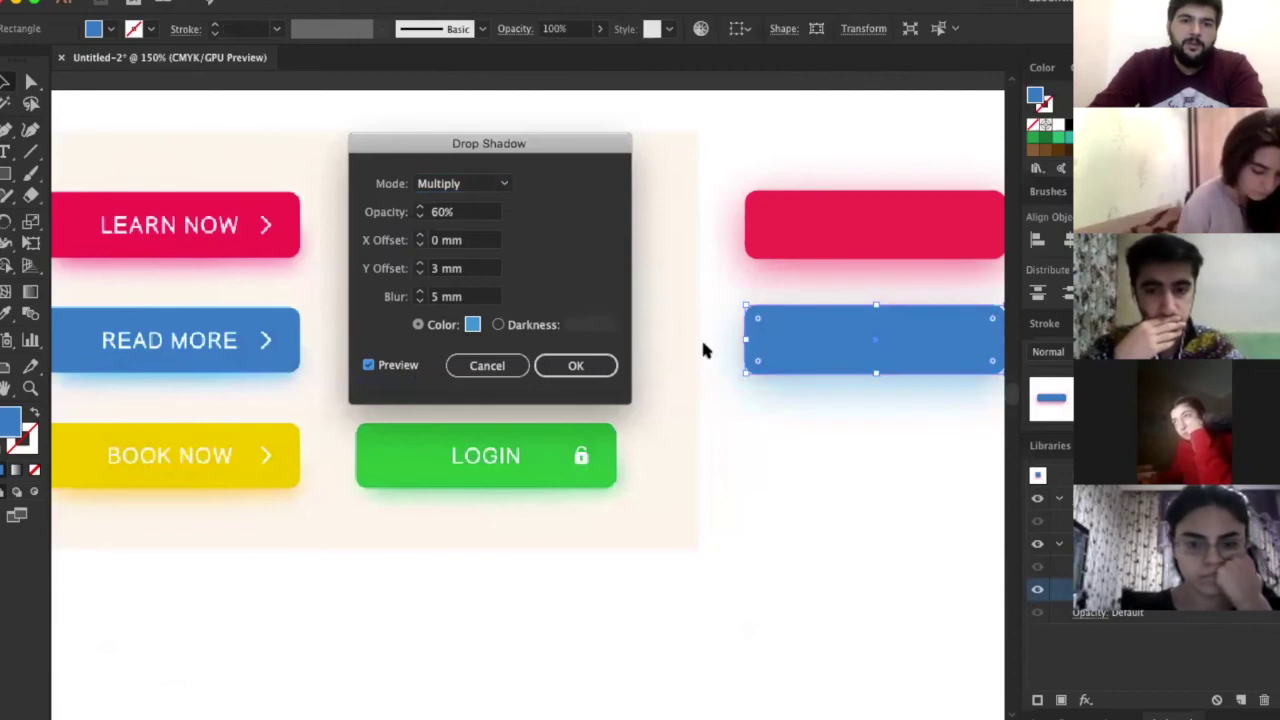
{"action": "left_click", "coordinate": [431, 435]}
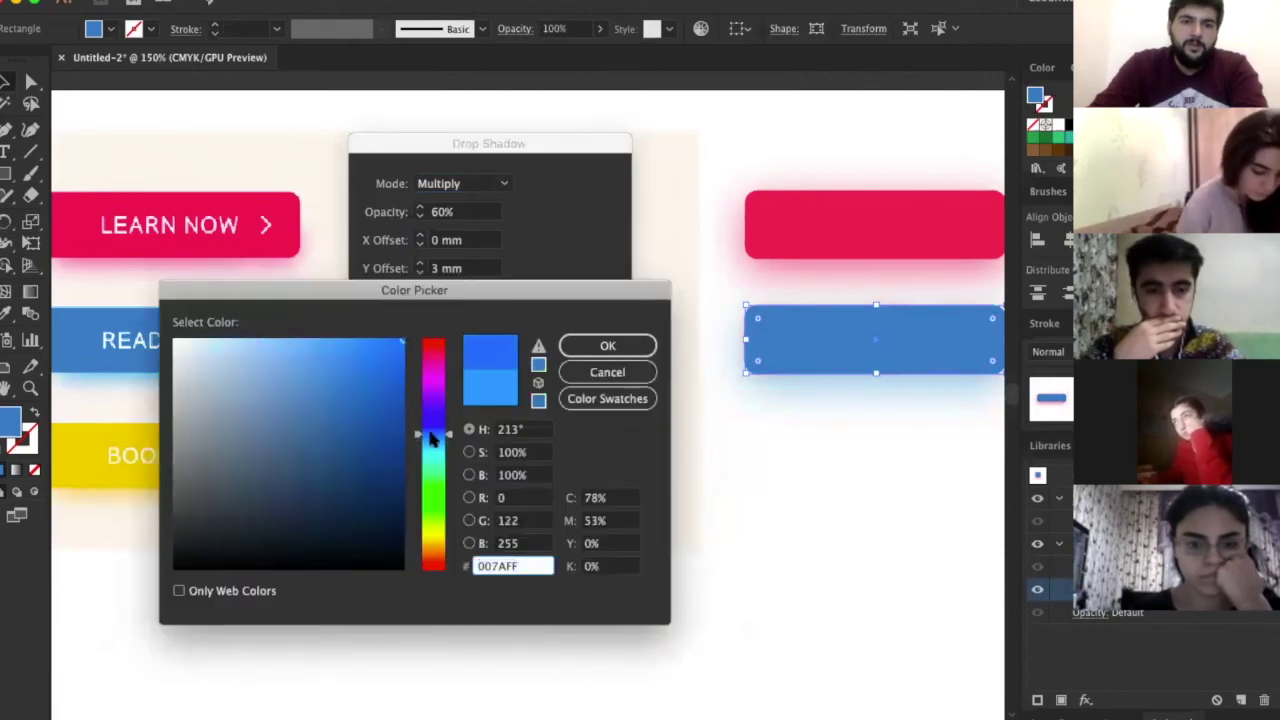
{"action": "left_click", "coordinate": [630, 345]}
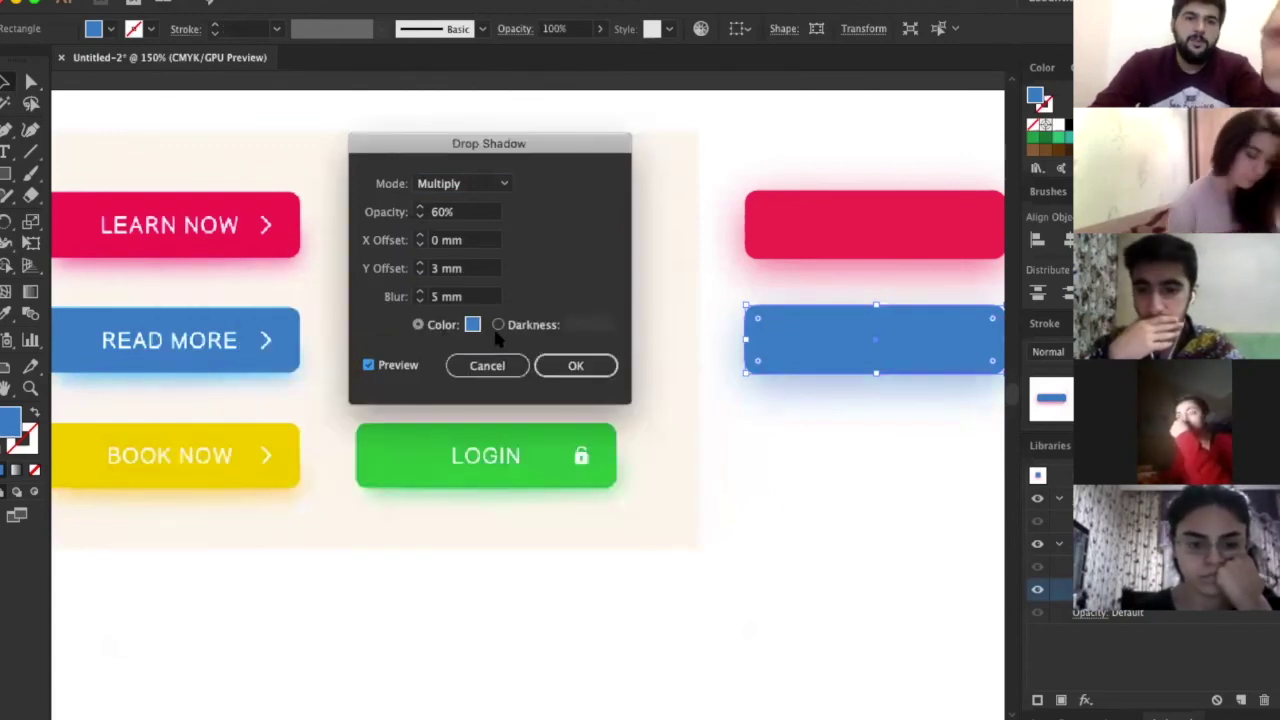
{"action": "left_click", "coordinate": [573, 365]}
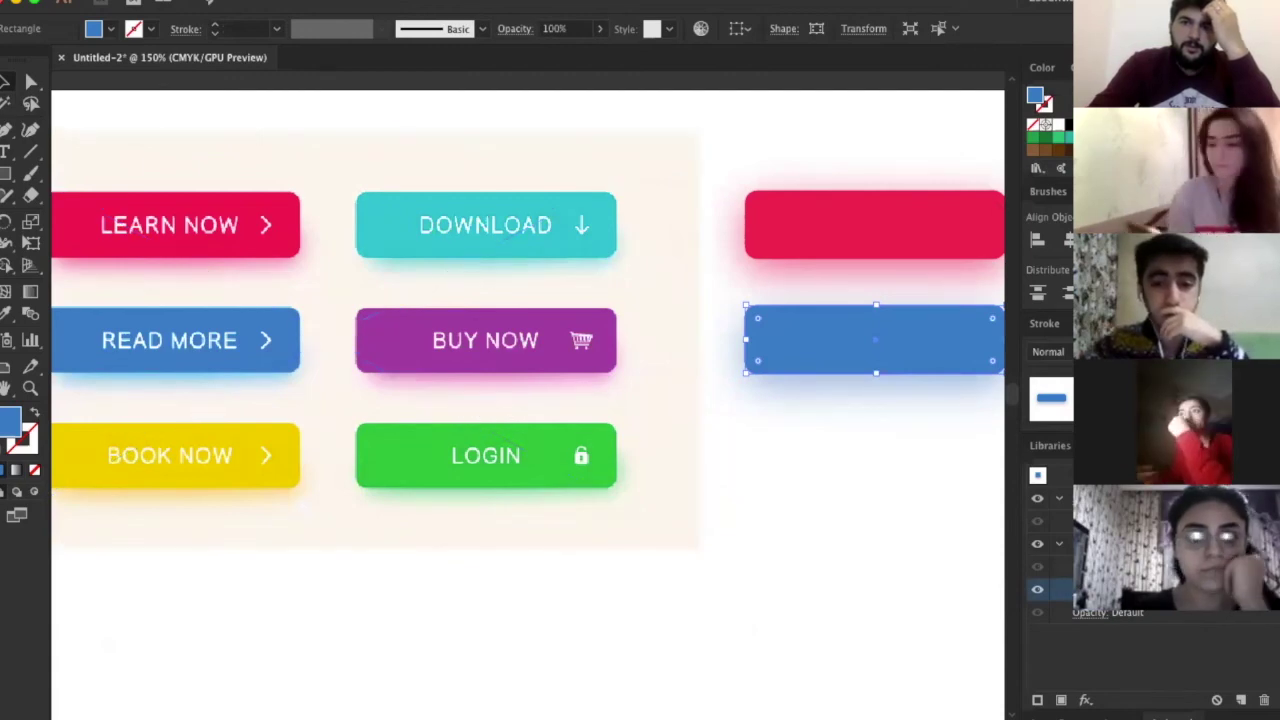
Compare the red and blue button shadows, reopening the blue shadow settings without changes
{"action": "left_click", "coordinate": [785, 135]}
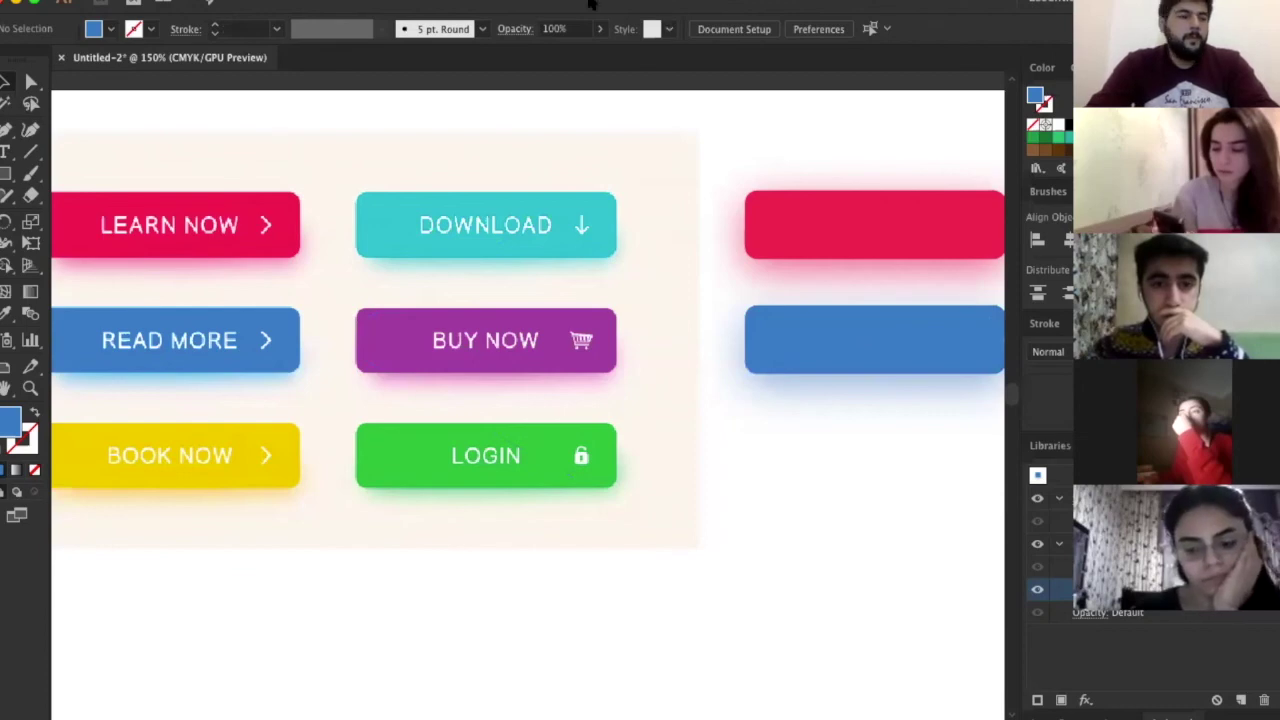
{"action": "left_click", "coordinate": [814, 230]}
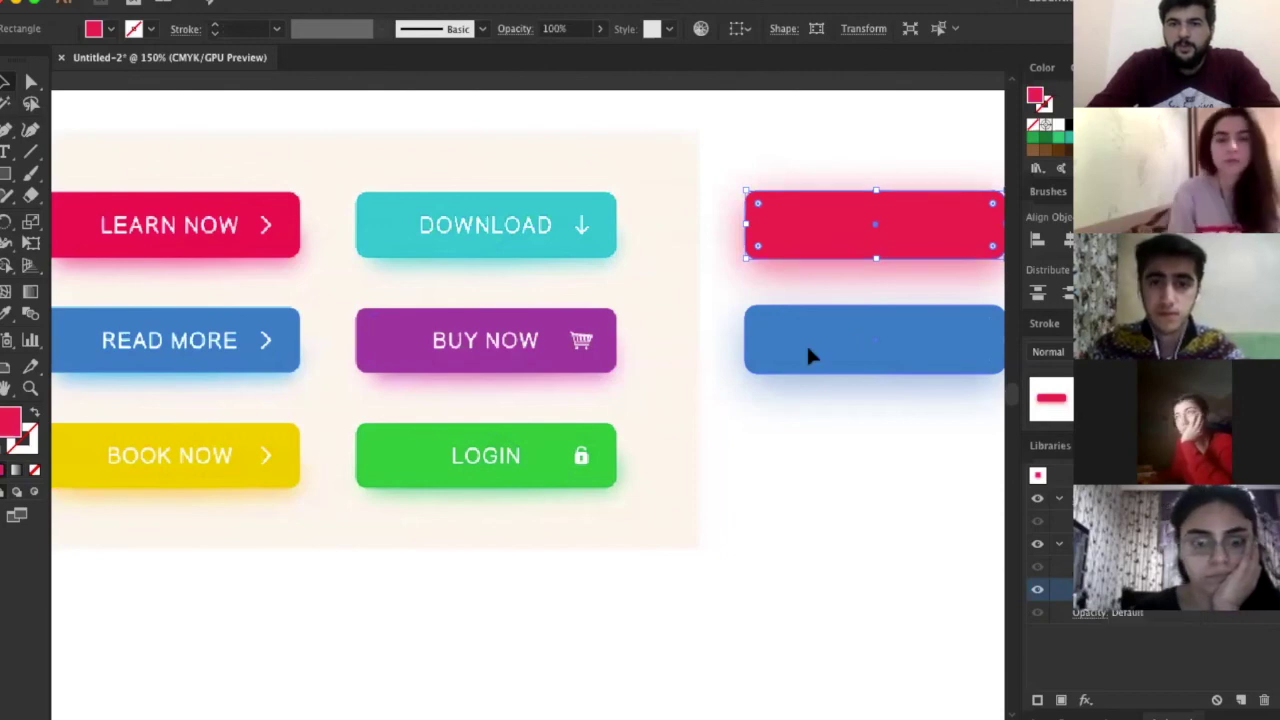
{"action": "left_click", "coordinate": [838, 237]}
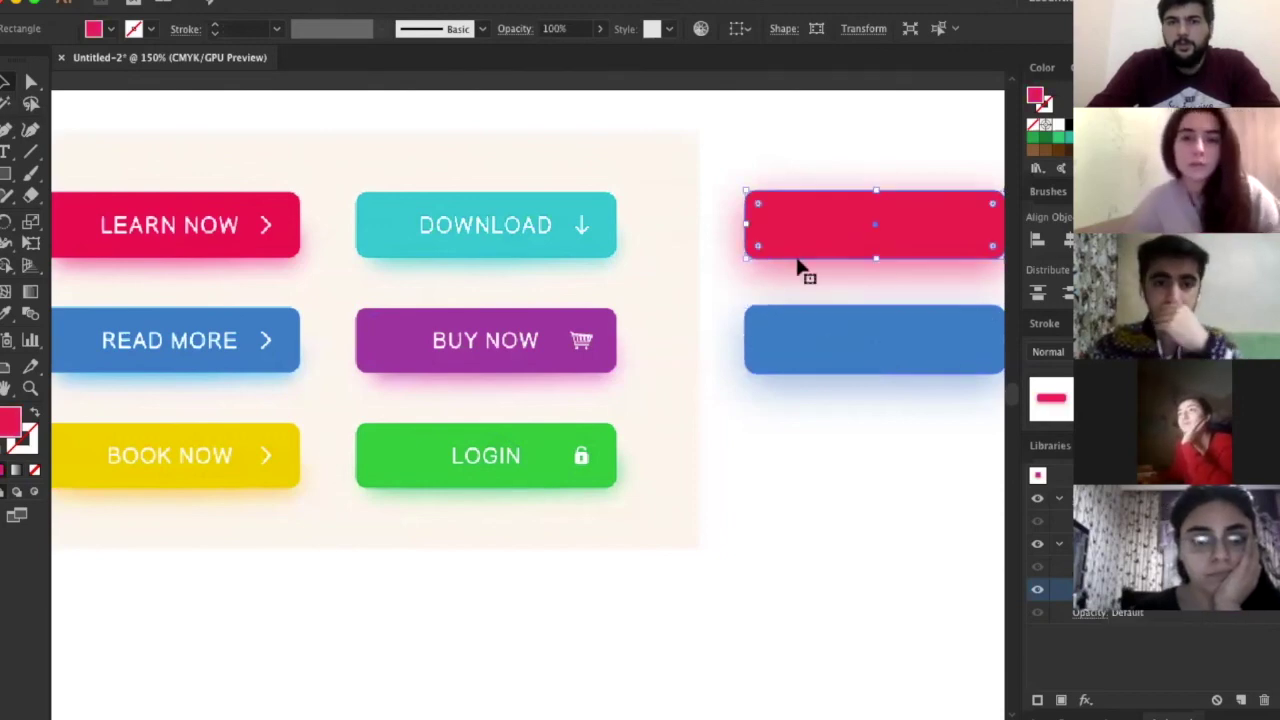
{"action": "left_click", "coordinate": [880, 320]}
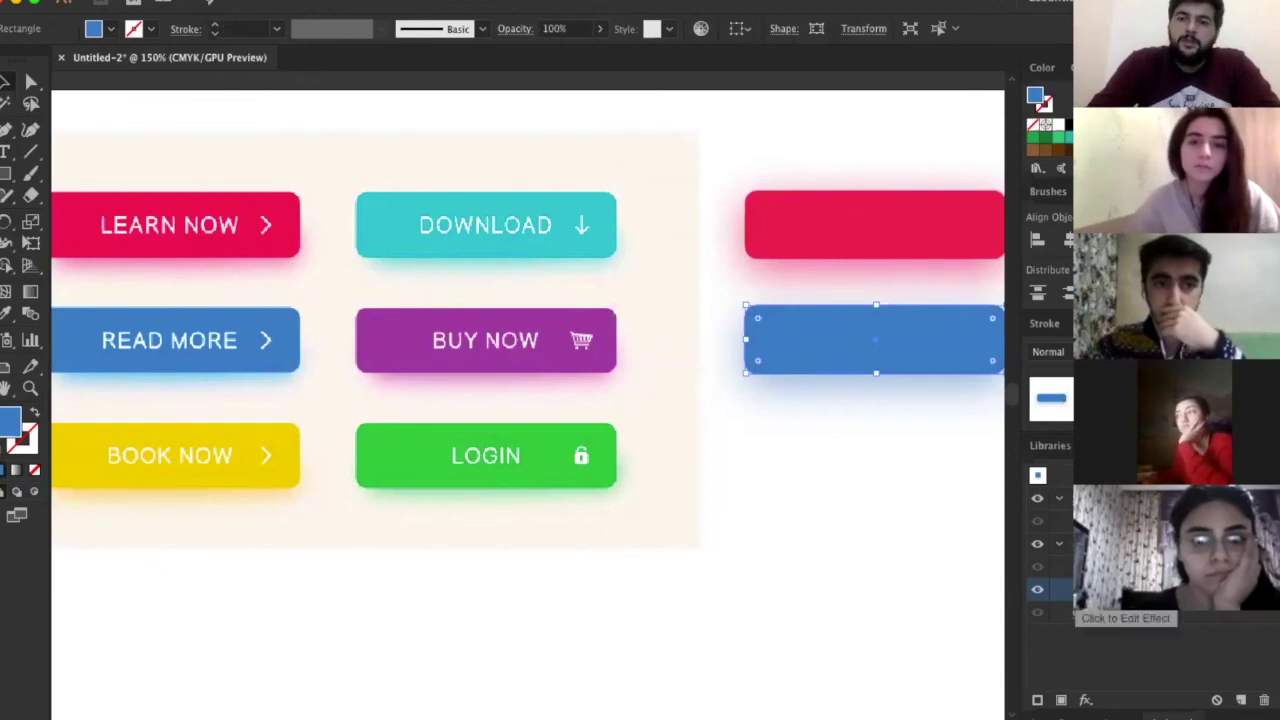
{"action": "key", "text": "ctrl+alt+shift+e"}
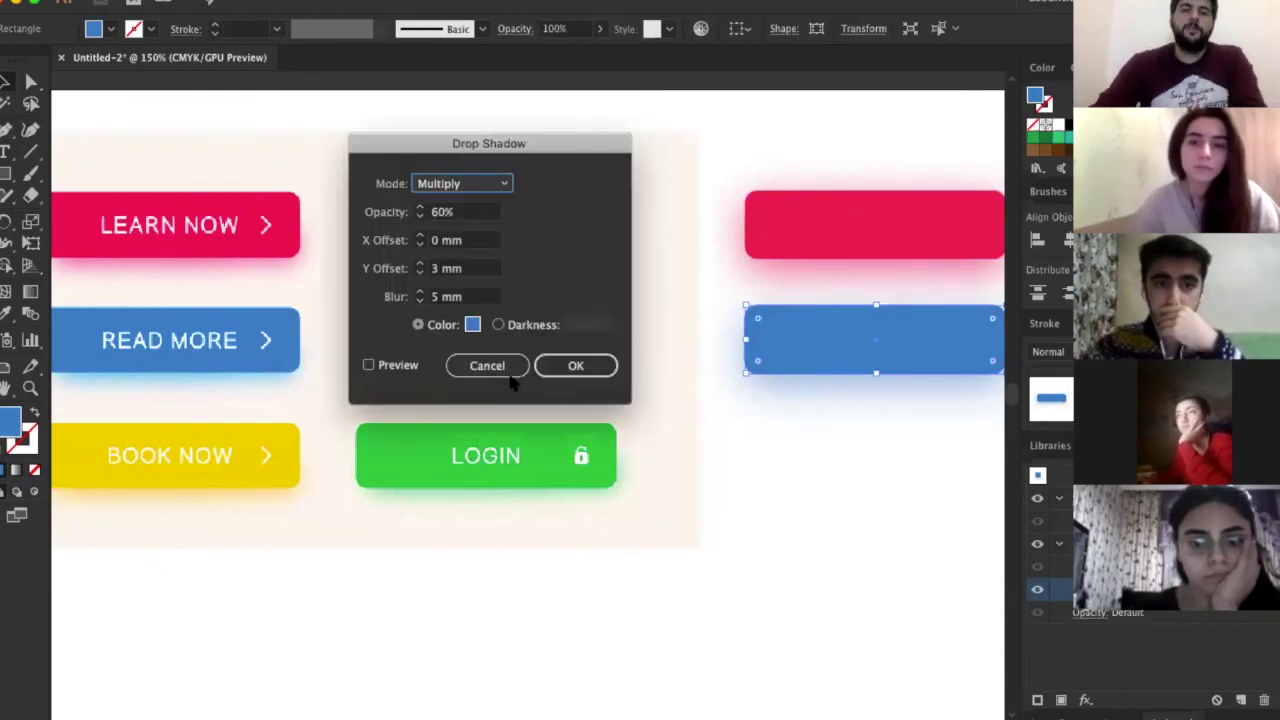
{"action": "left_click", "coordinate": [576, 365]}
{"action": "key", "text": "ctrl+0"}
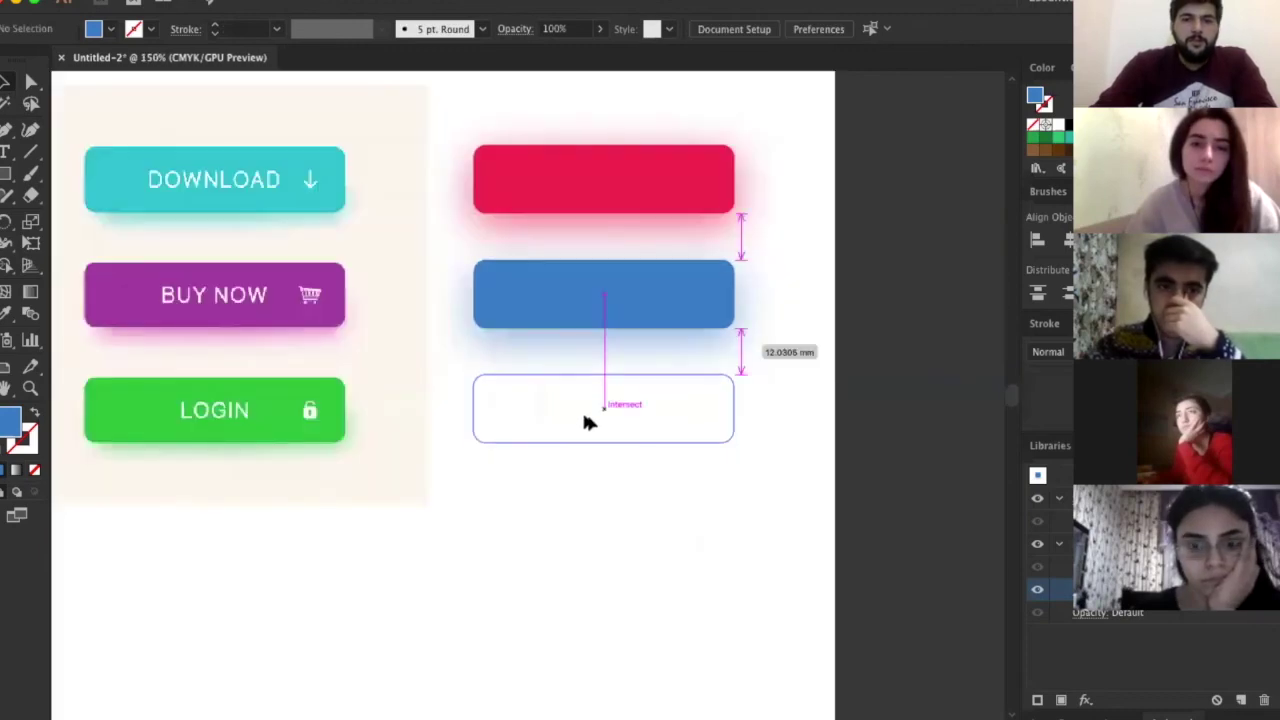
Place a copy below the blue button and fill it with the BOOK NOW yellow
{"action": "left_click_drag", "start_coordinate": [585, 415], "coordinate": [585, 415]}
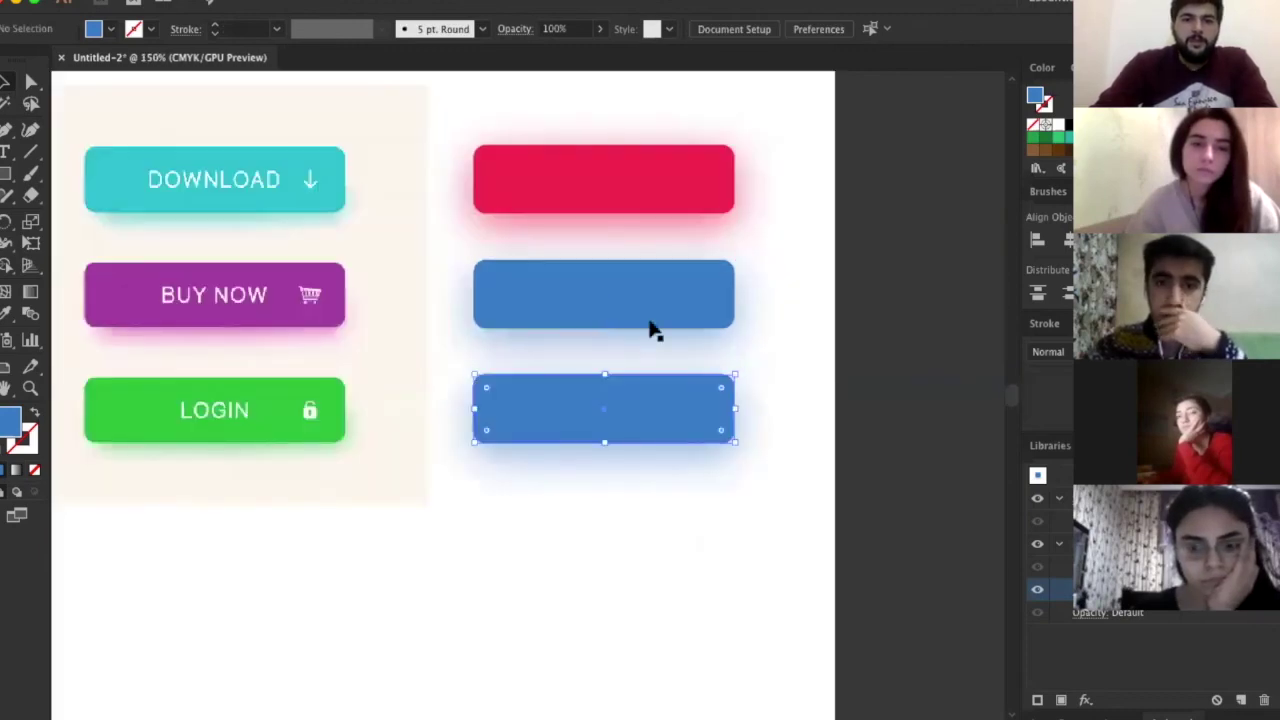
{"action": "key", "text": "ctrl+1"}
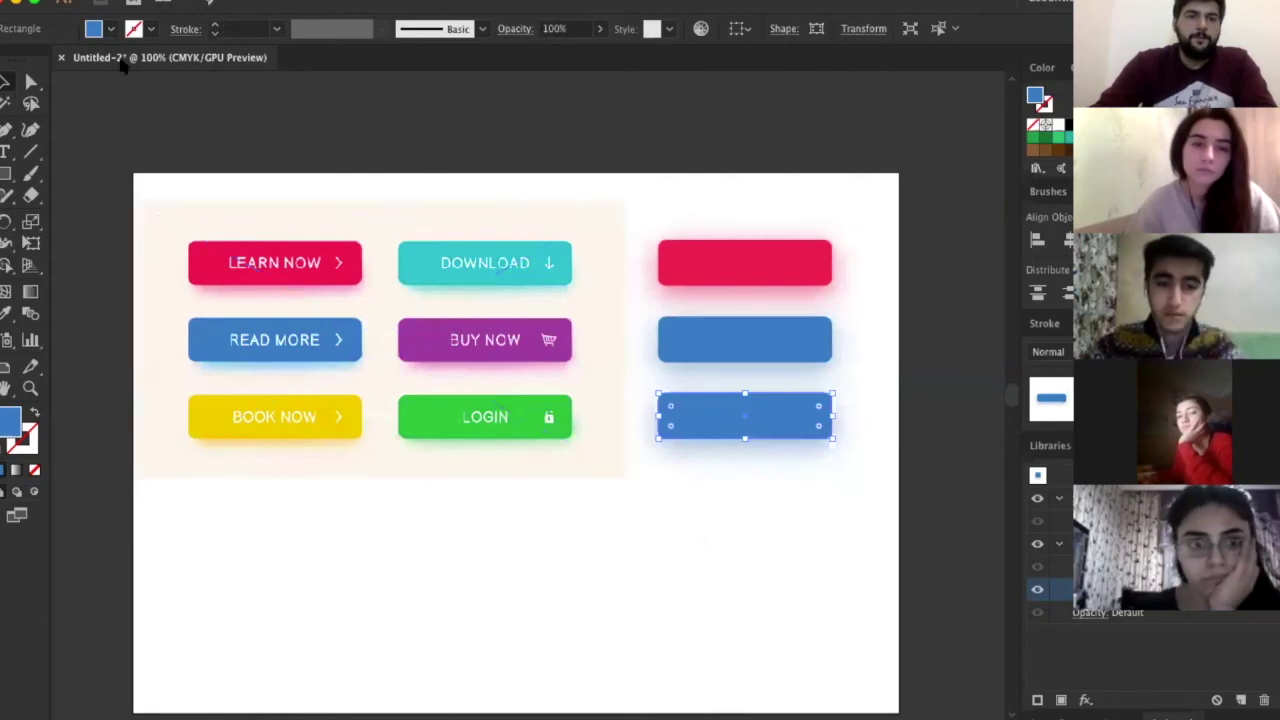
{"action": "left_click", "coordinate": [215, 408]}
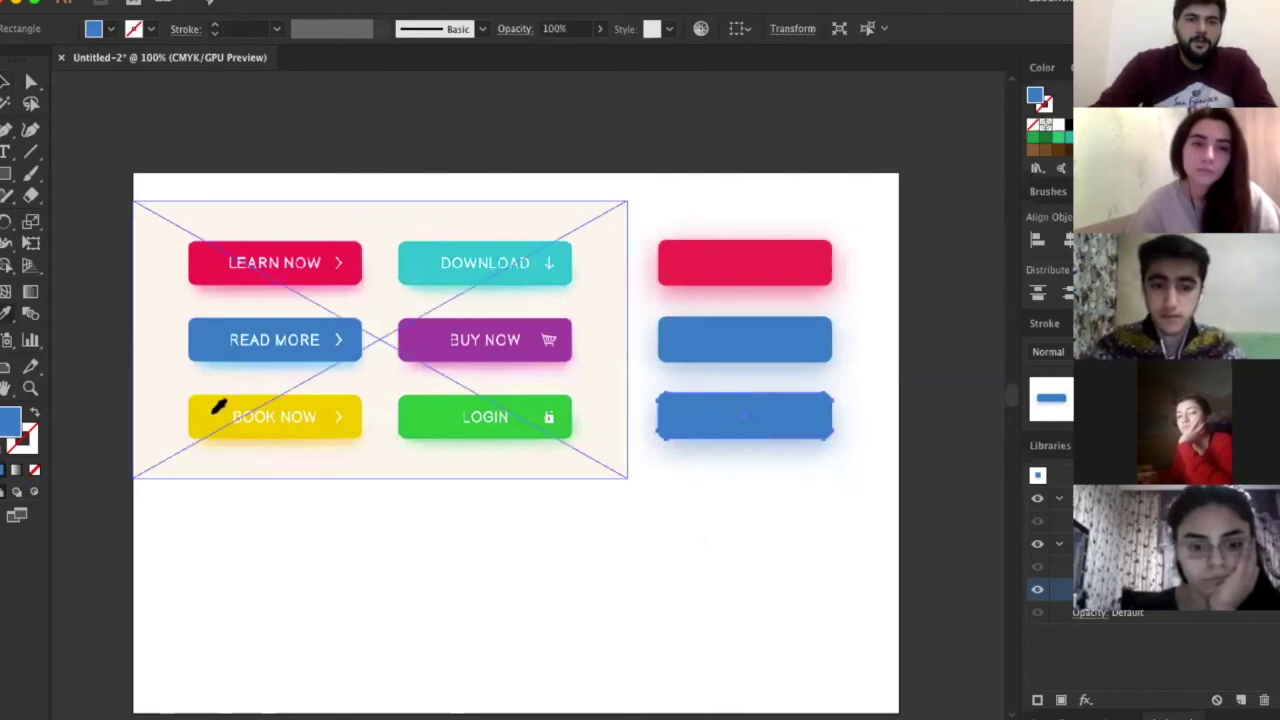
{"action": "left_click", "coordinate": [222, 414]}
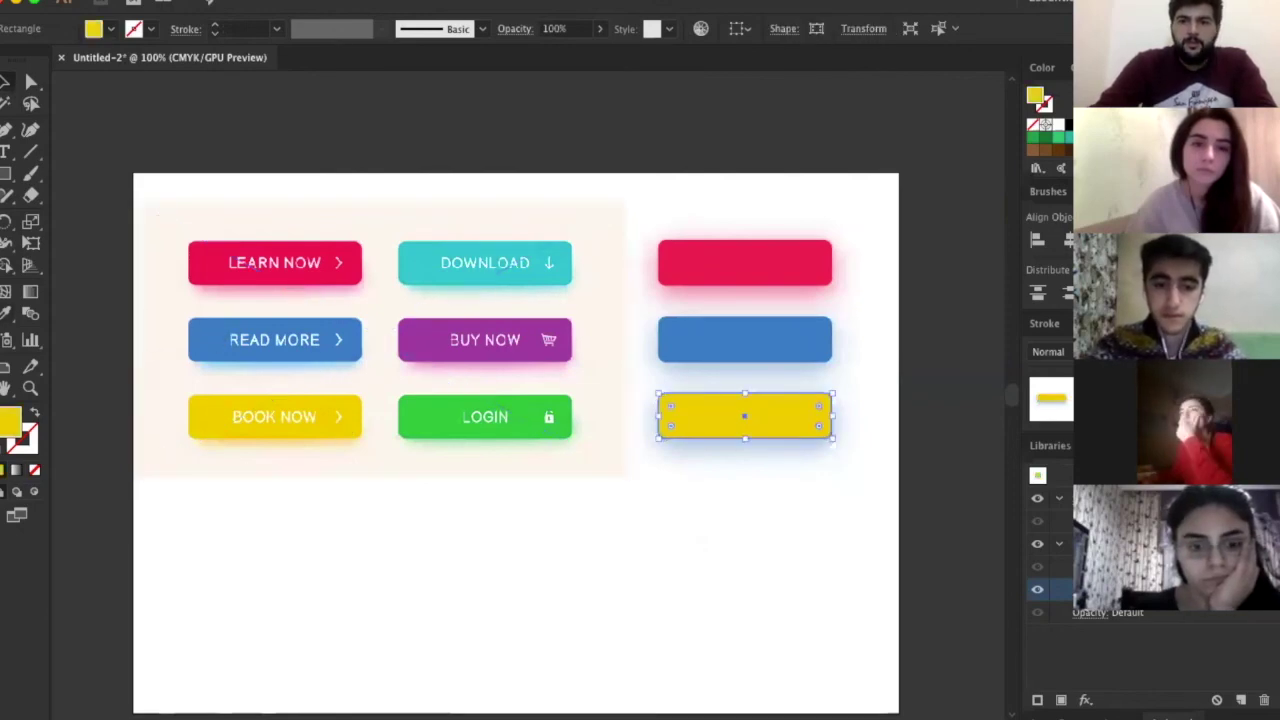
Change the yellow button's drop shadow to an orange-yellow starting from FFCE00 and apply it
{"action": "key", "text": "ctrl+alt+shift+e"}
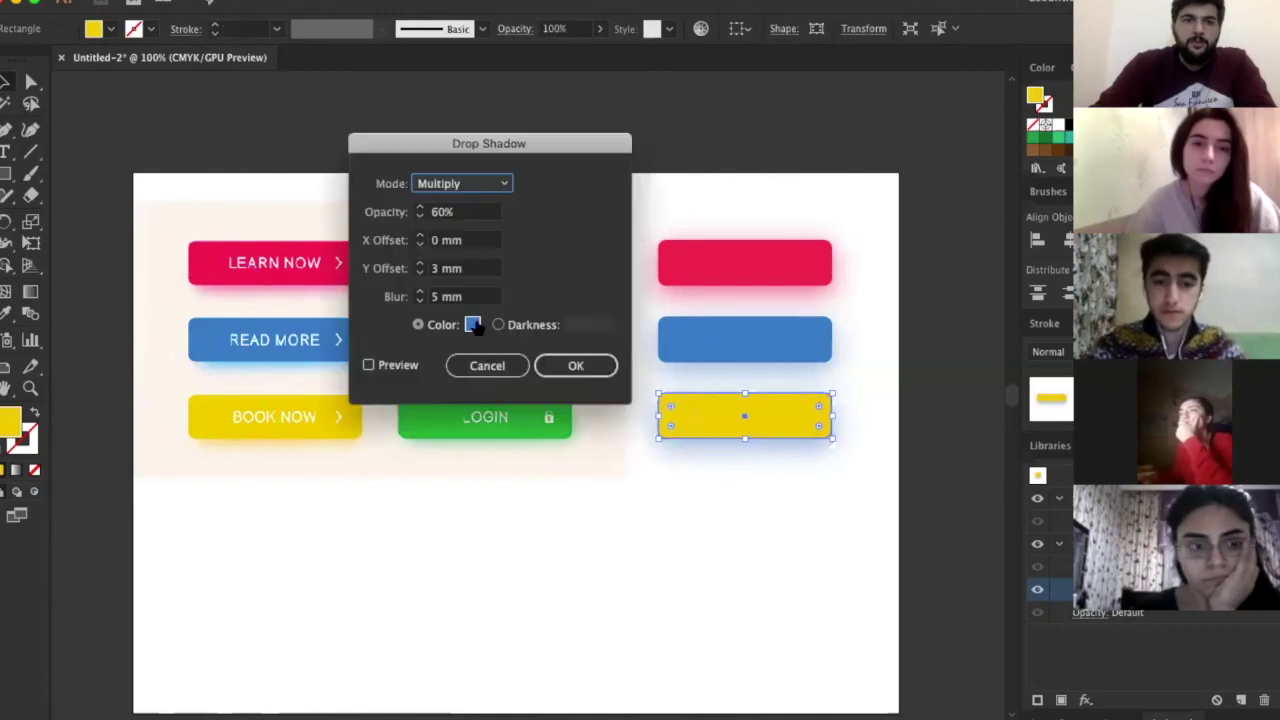
{"action": "left_click", "coordinate": [440, 541]}
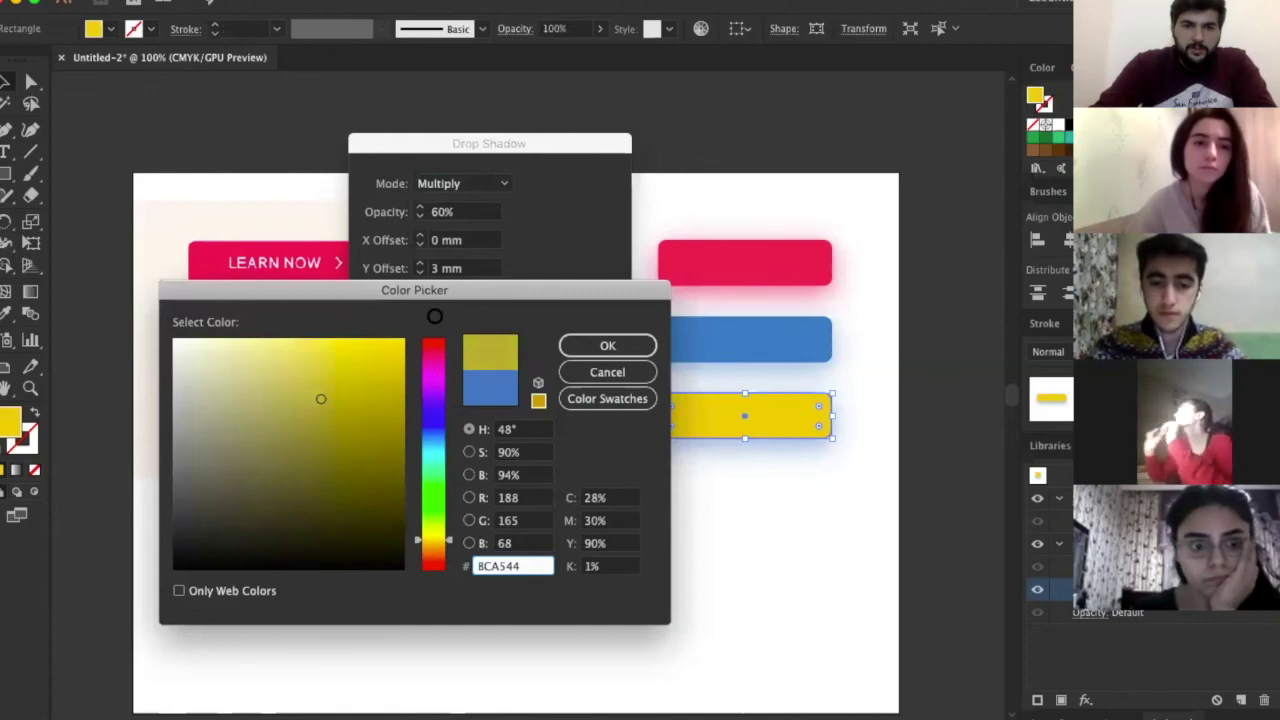
{"action": "type", "text": "FFCE00"}
{"action": "left_click", "coordinate": [434, 543]}
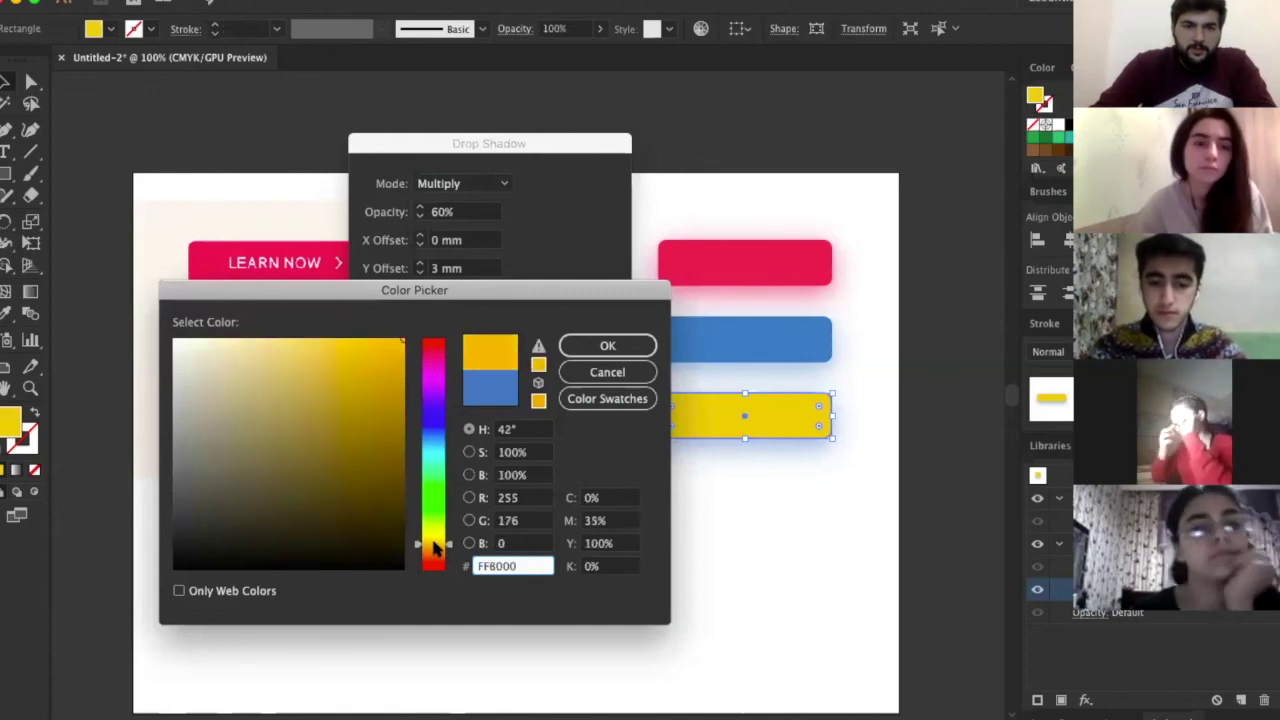
{"action": "left_click", "coordinate": [608, 346]}
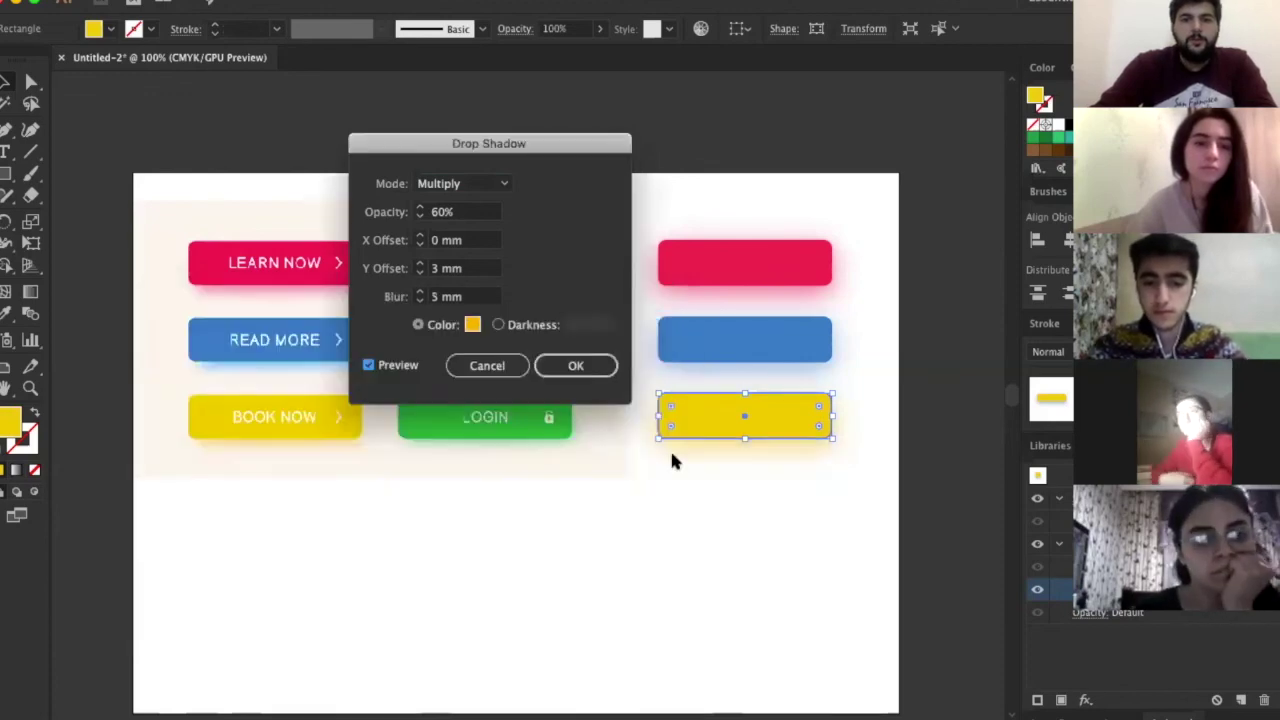
{"action": "key", "text": "Return"}
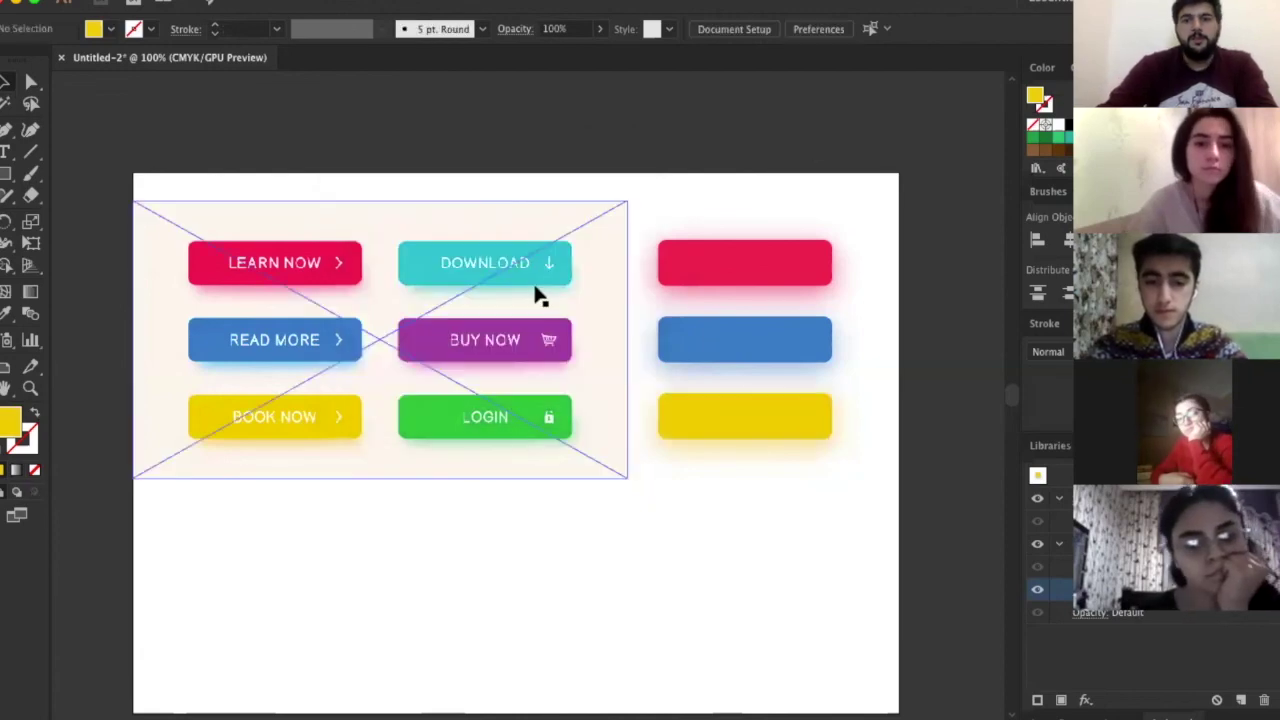
Zoom in to inspect the new shadows, then out to see all nine buttons
{"action": "key", "text": "ctrl+minus"}
{"action": "key", "text": "ctrl+plus"}
{"action": "key", "text": "ctrl+plus"}
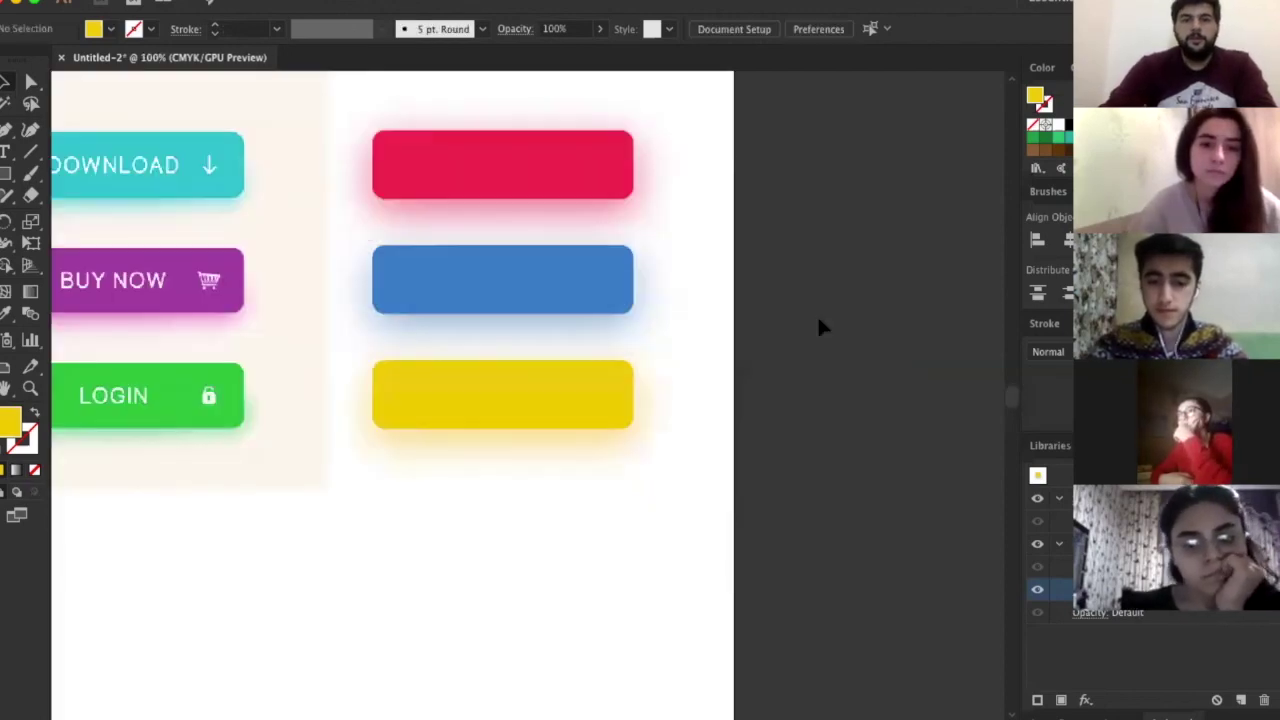
{"action": "key", "text": "ctrl+plus"}
{"action": "key", "text": "ctrl+minus"}
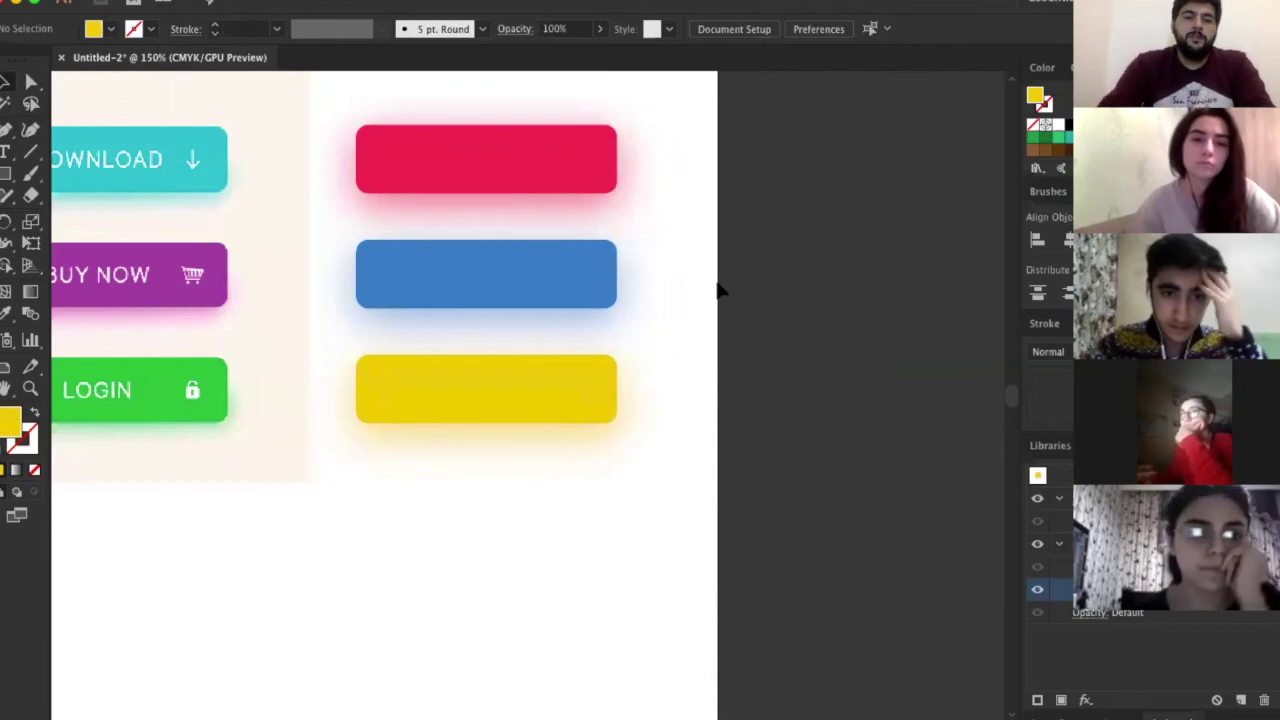
{"action": "key", "text": "ctrl+minus"}
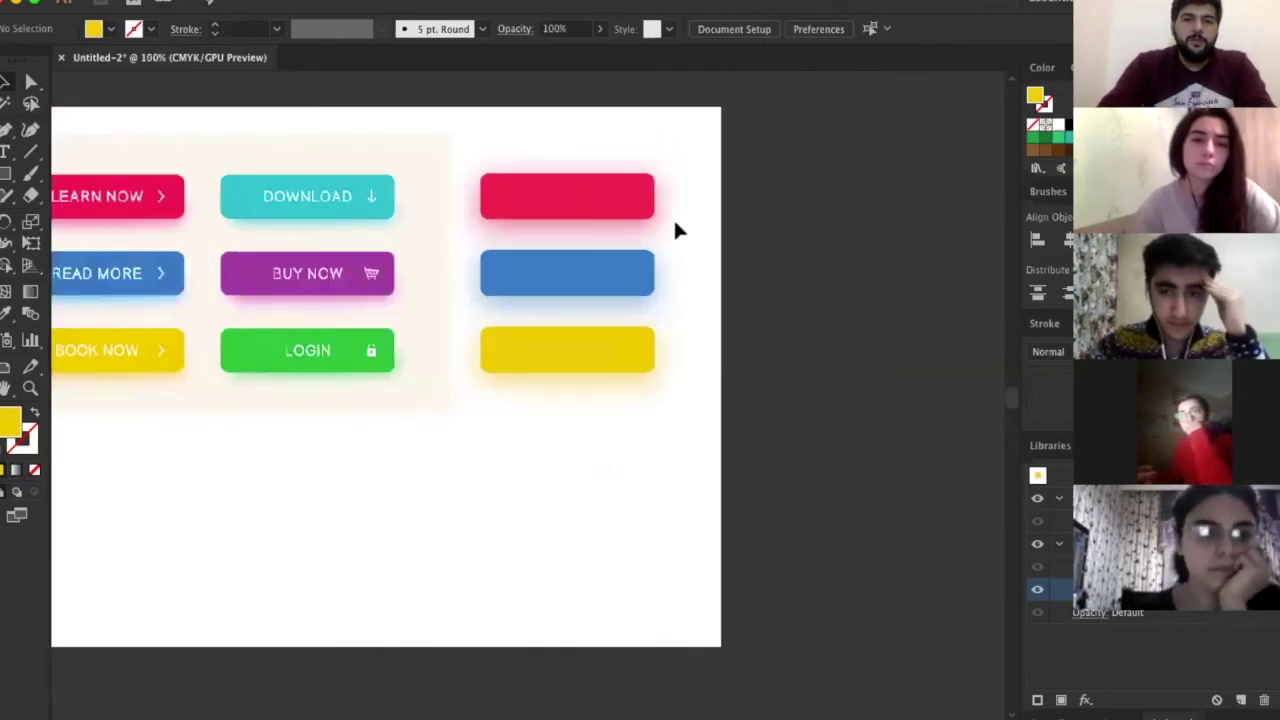
{"action": "key", "text": "ctrl+minus"}
{"action": "scroll", "coordinate": [758, 175], "scroll_direction": "up", "scroll_amount": 2}
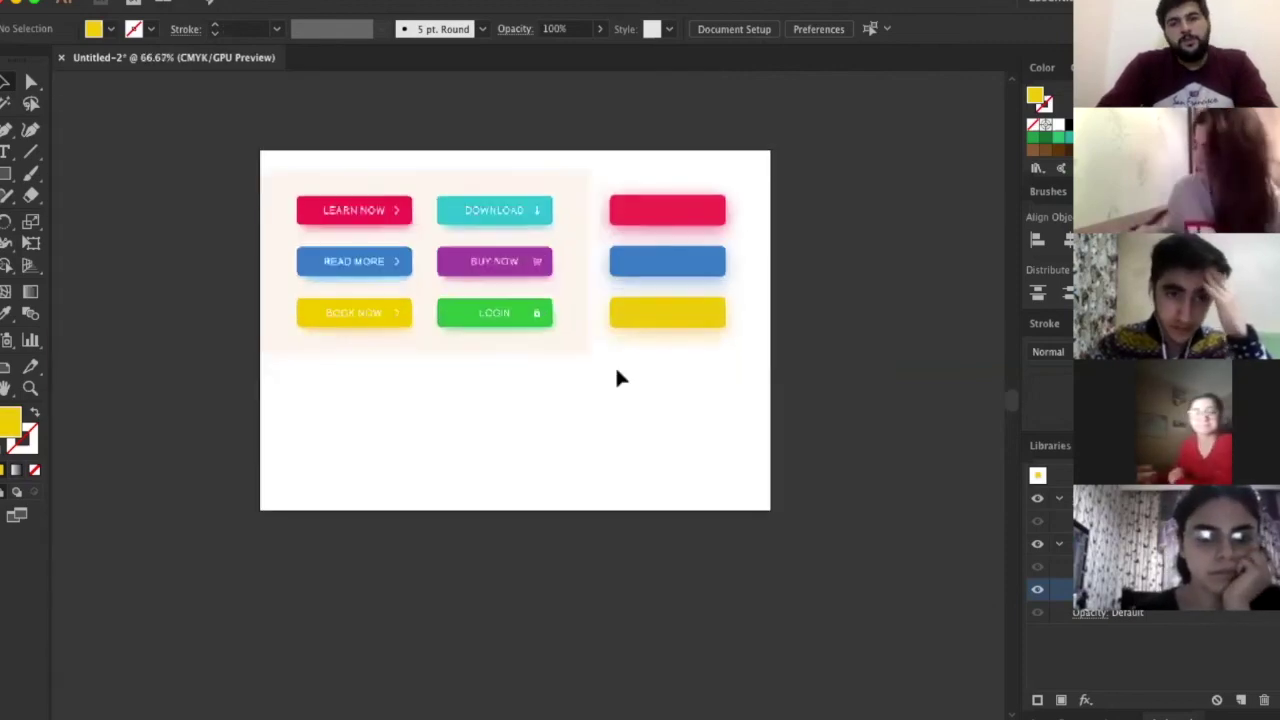
Move the reference button image about 104 mm left, partly off the artboard
{"action": "left_click_drag", "start_coordinate": [614, 372], "coordinate": [828, 192]}
{"action": "left_click", "coordinate": [828, 205]}
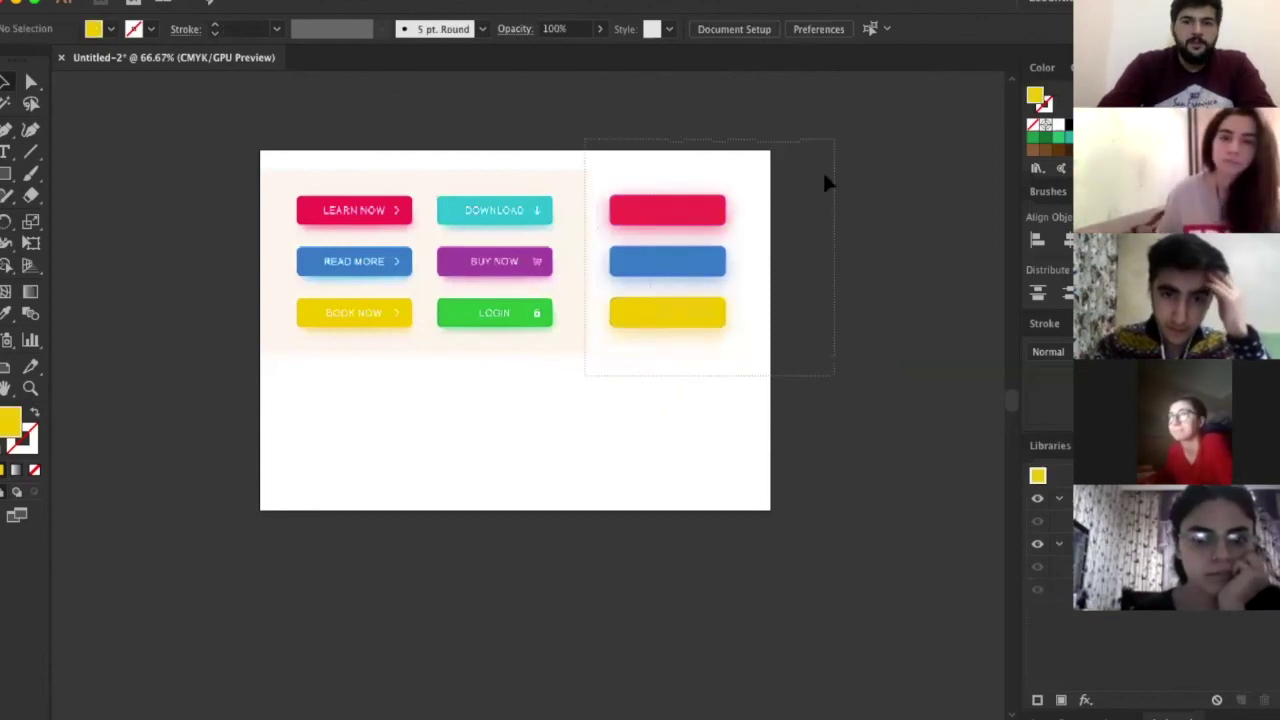
{"action": "left_click_drag", "start_coordinate": [587, 233], "coordinate": [333, 240]}
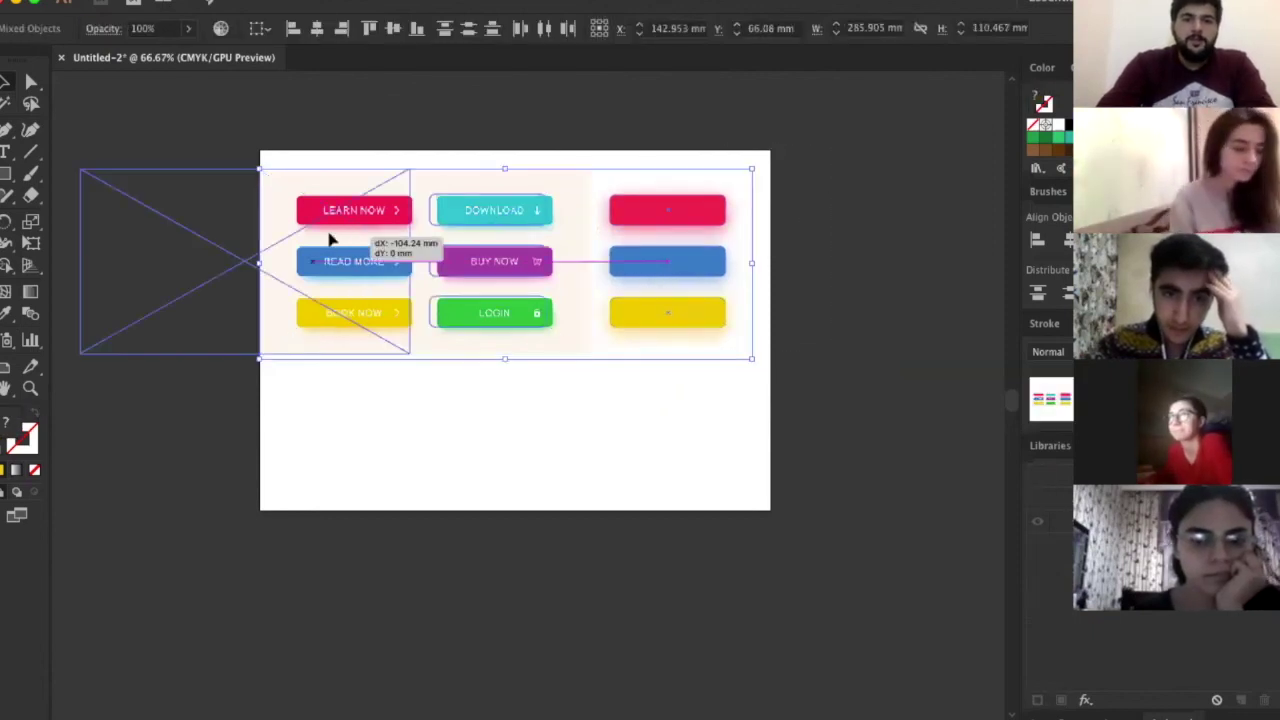
{"action": "left_click", "coordinate": [718, 188]}
{"action": "scroll", "coordinate": [774, 192], "scroll_direction": "up", "scroll_amount": 1}
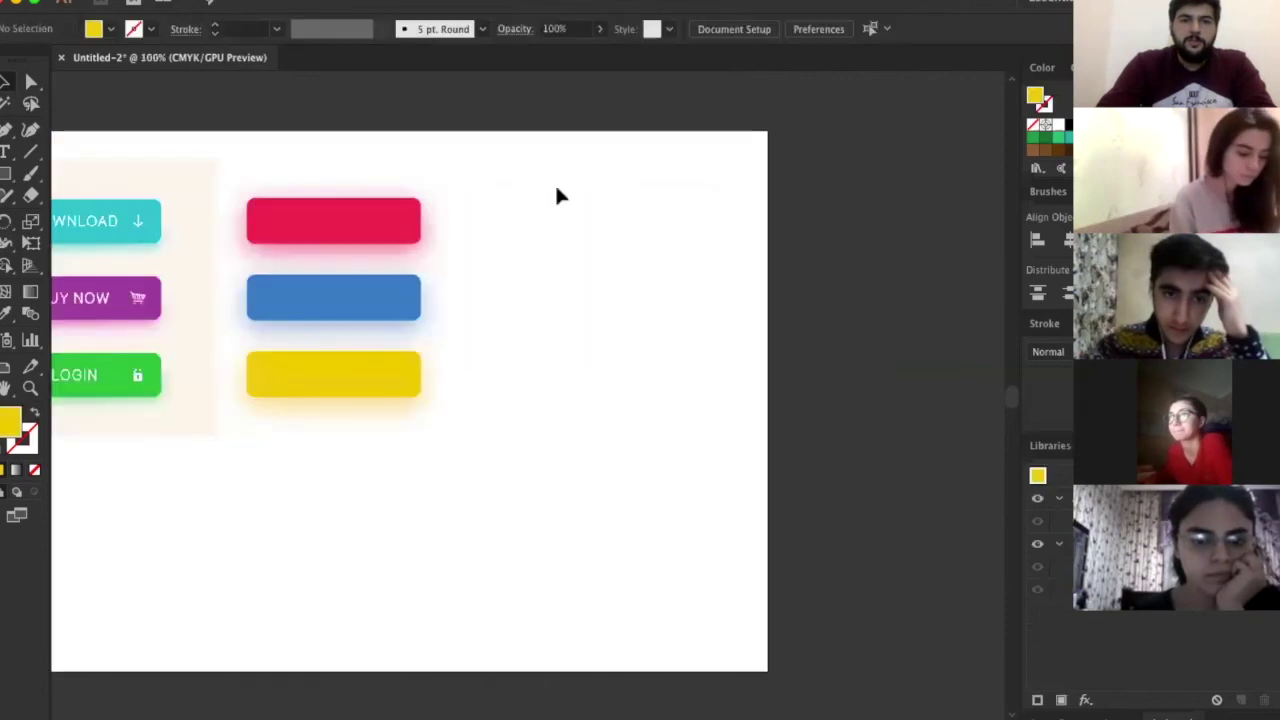
{"action": "left_click", "coordinate": [335, 298]}
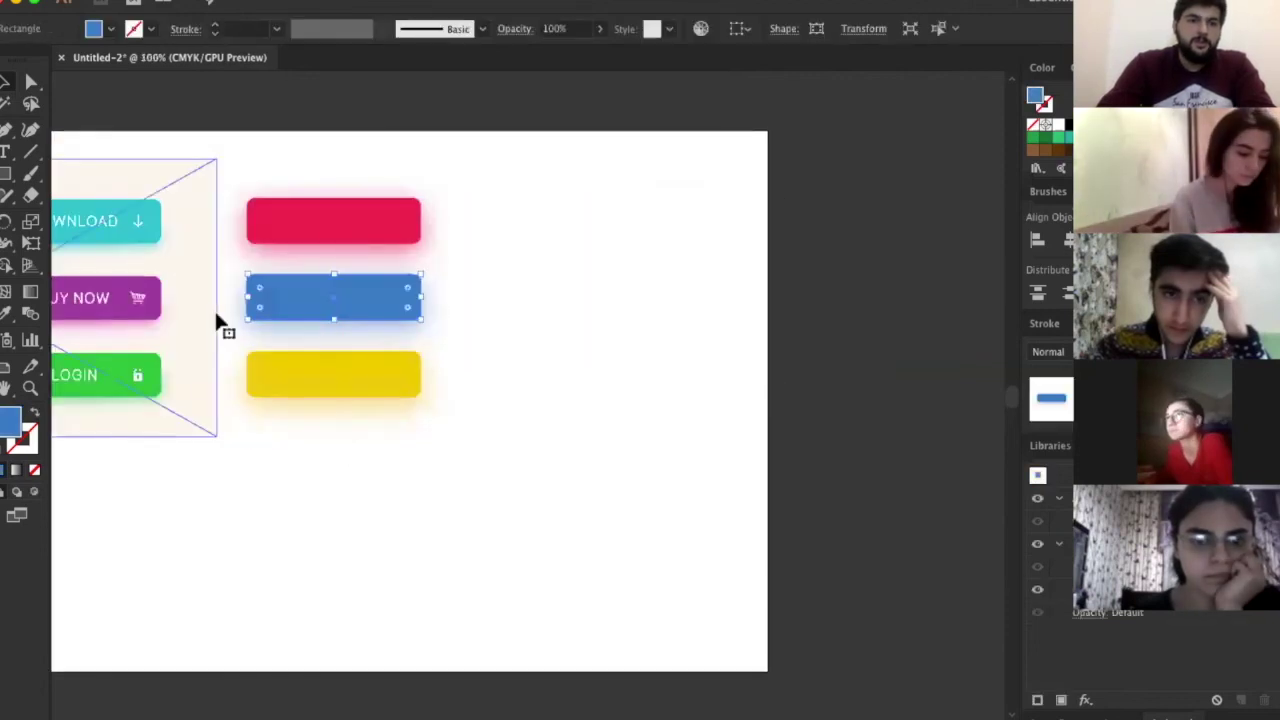
Recolour the blue button purple and draw a dark grey rectangle over the artboard's right side
{"action": "left_click", "coordinate": [115, 285]}
{"action": "left_click", "coordinate": [589, 201]}
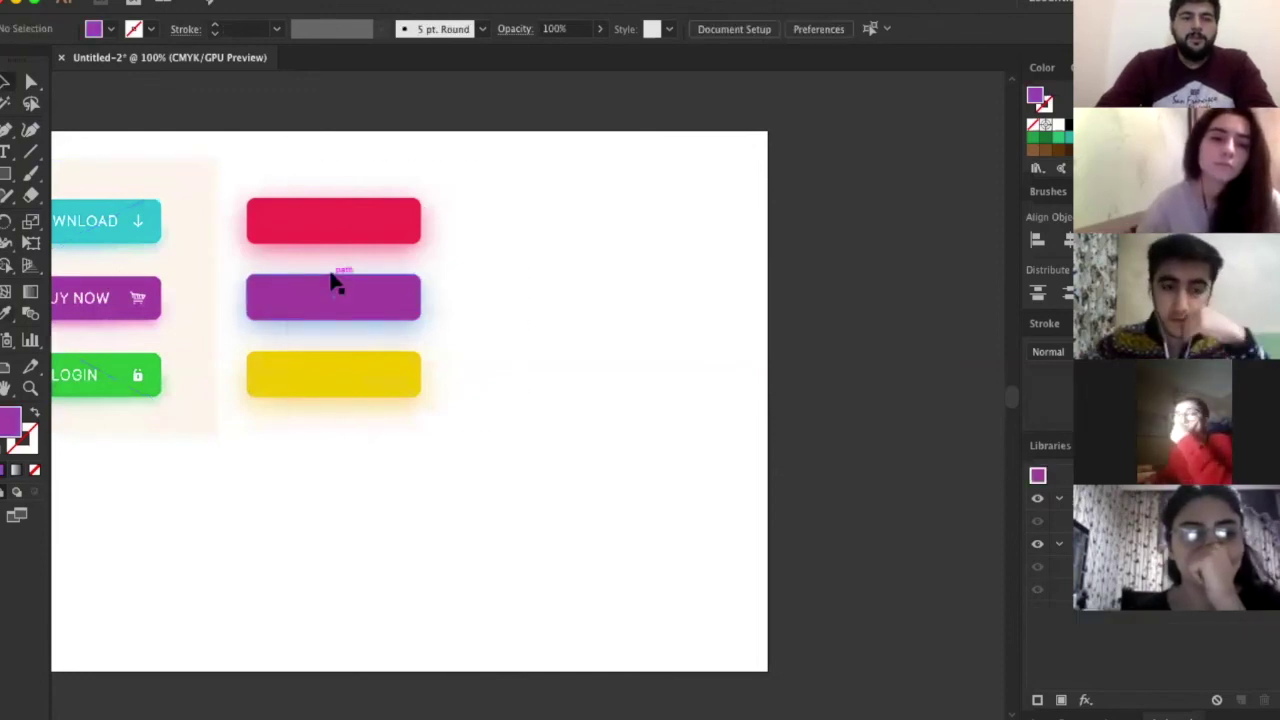
{"action": "left_click_drag", "start_coordinate": [447, 131], "coordinate": [767, 502]}
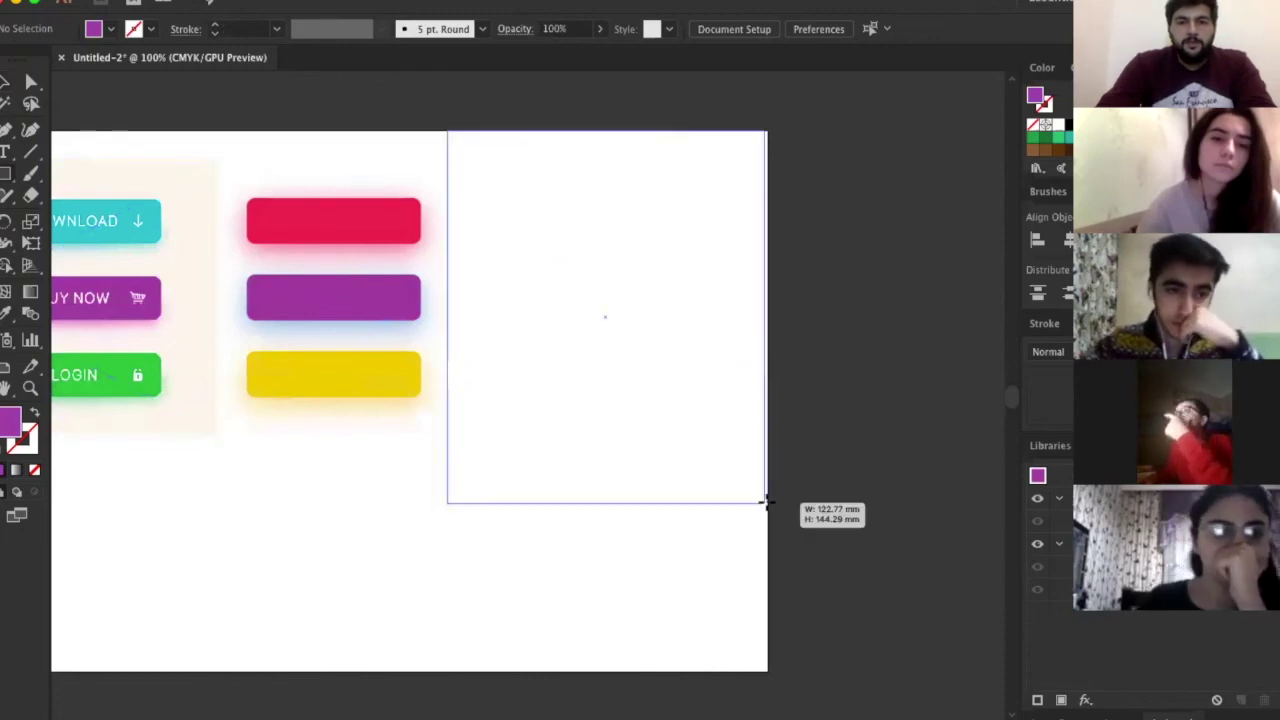
{"action": "left_click", "coordinate": [94, 28]}
{"action": "left_click", "coordinate": [842, 124]}
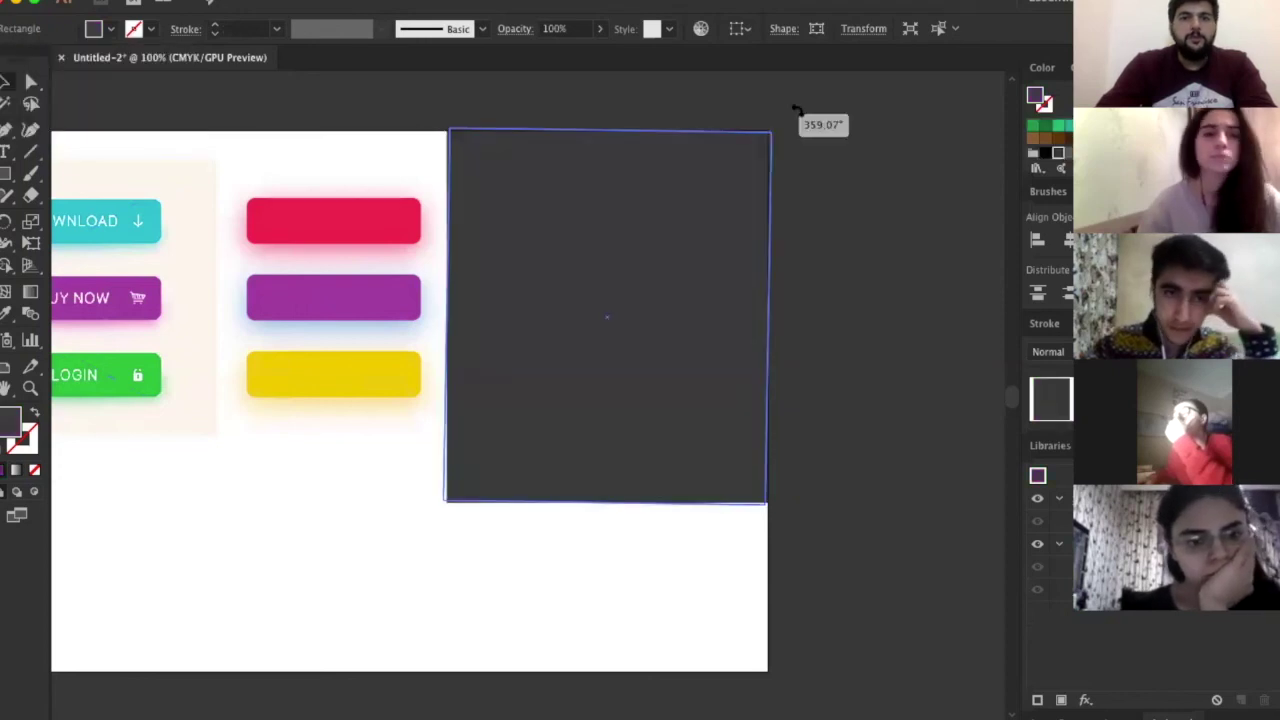
Copy the red button onto the dark grey panel and send the panel behind it
{"action": "left_click", "coordinate": [323, 209]}
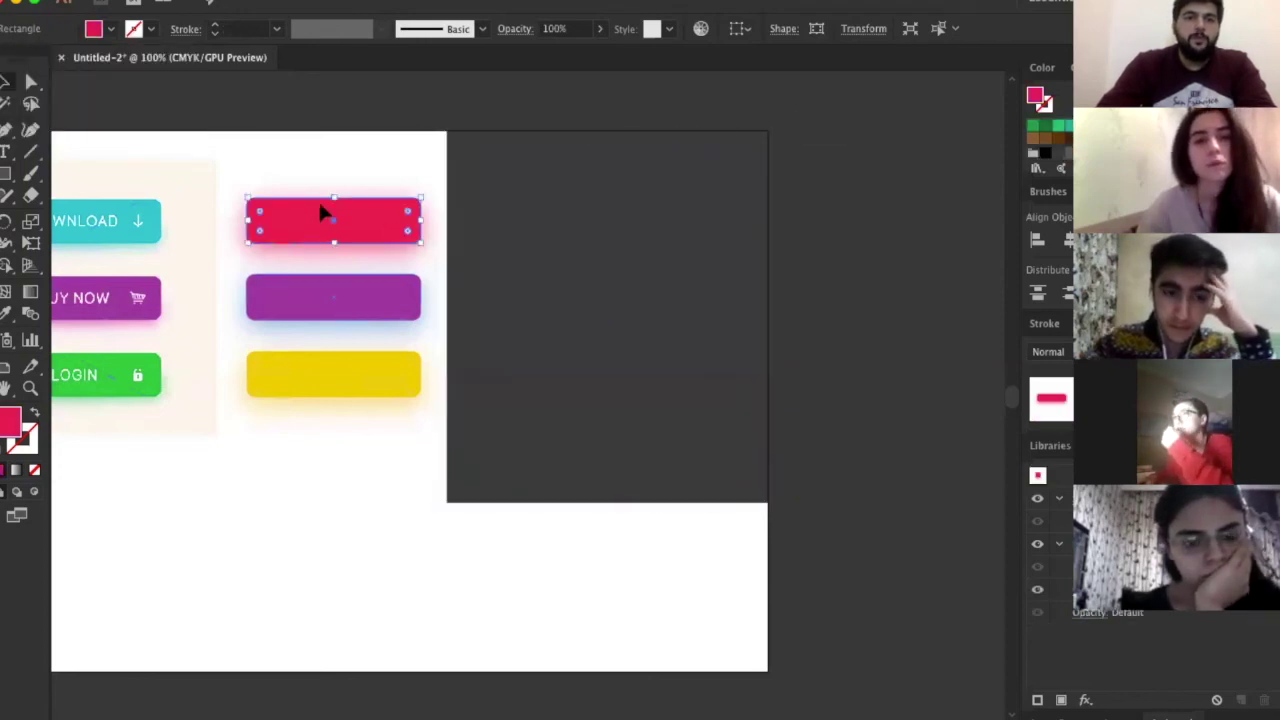
{"action": "left_click", "coordinate": [318, 297], "text": "shift"}
{"action": "left_click", "coordinate": [312, 374], "text": "shift"}
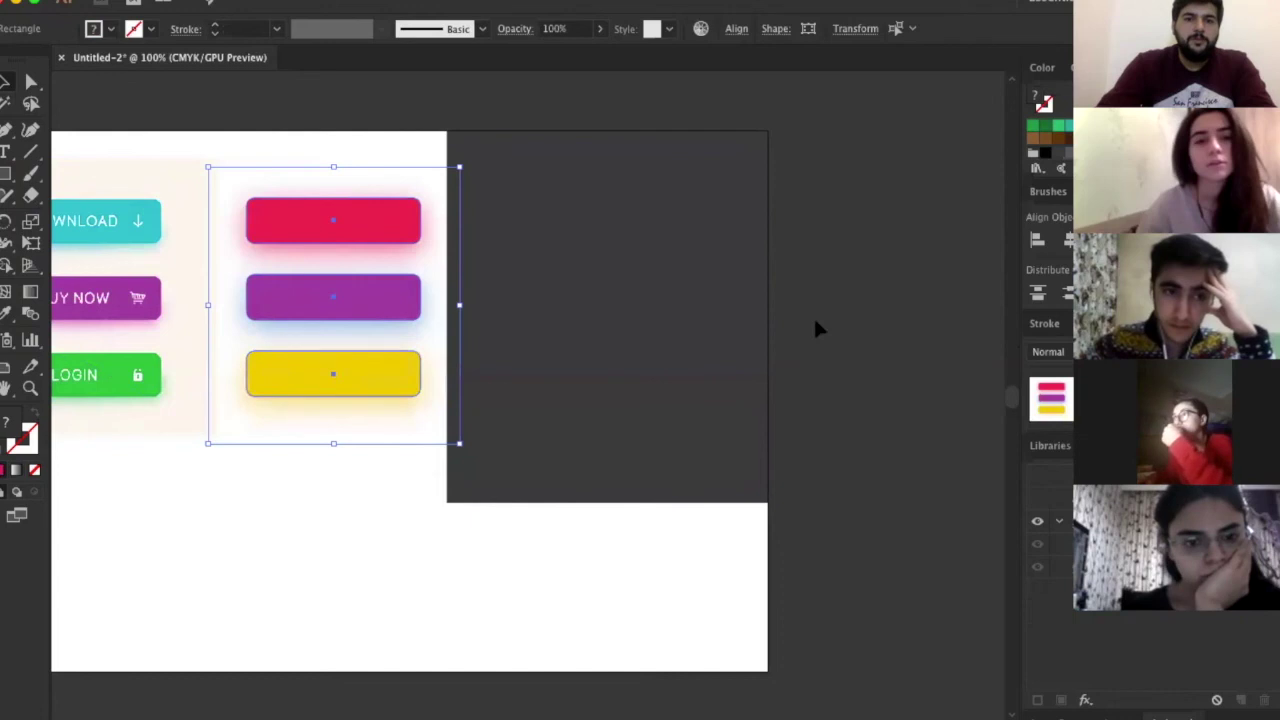
{"action": "left_click_drag", "start_coordinate": [368, 228], "coordinate": [604, 222]}
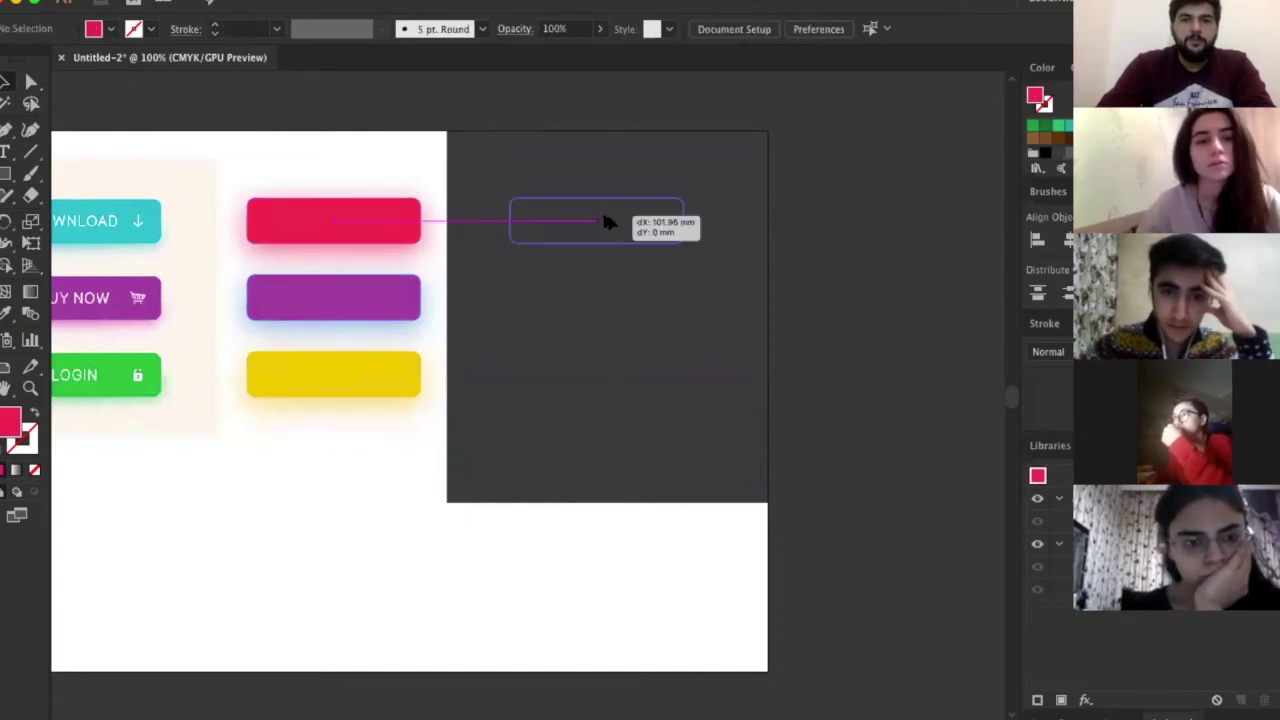
{"action": "left_click", "coordinate": [620, 214]}
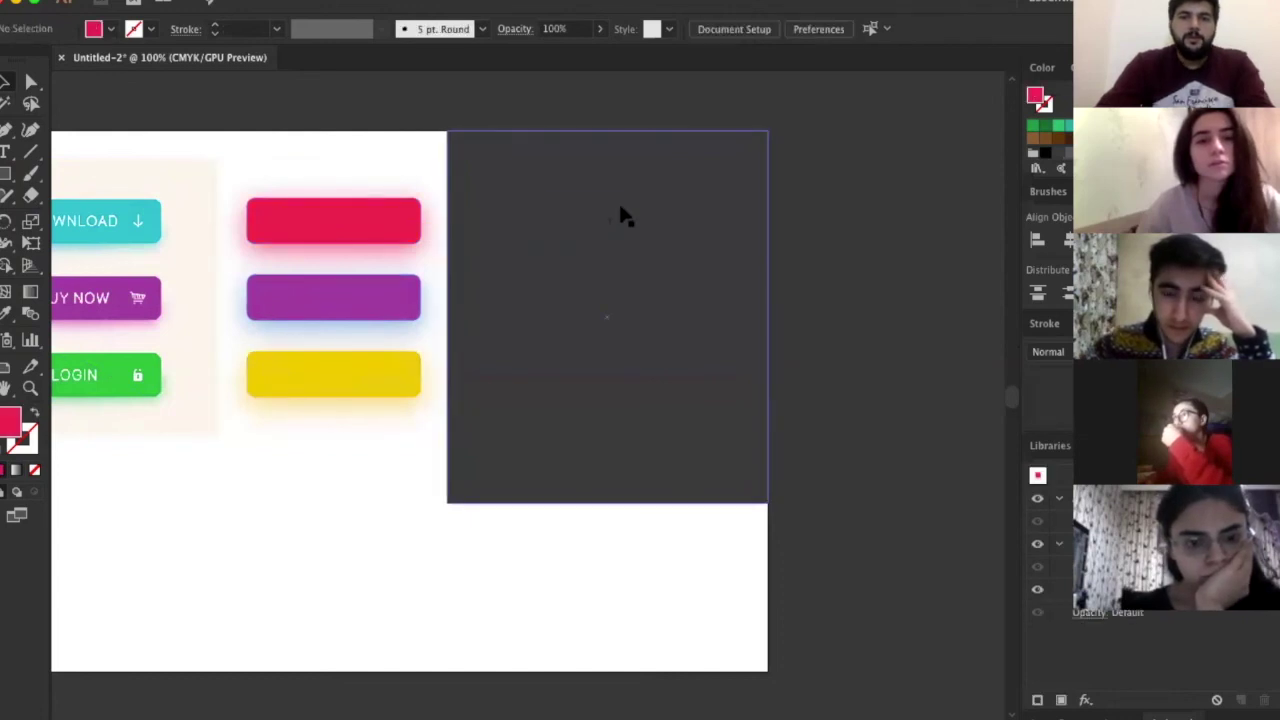
{"action": "left_click", "coordinate": [663, 224]}
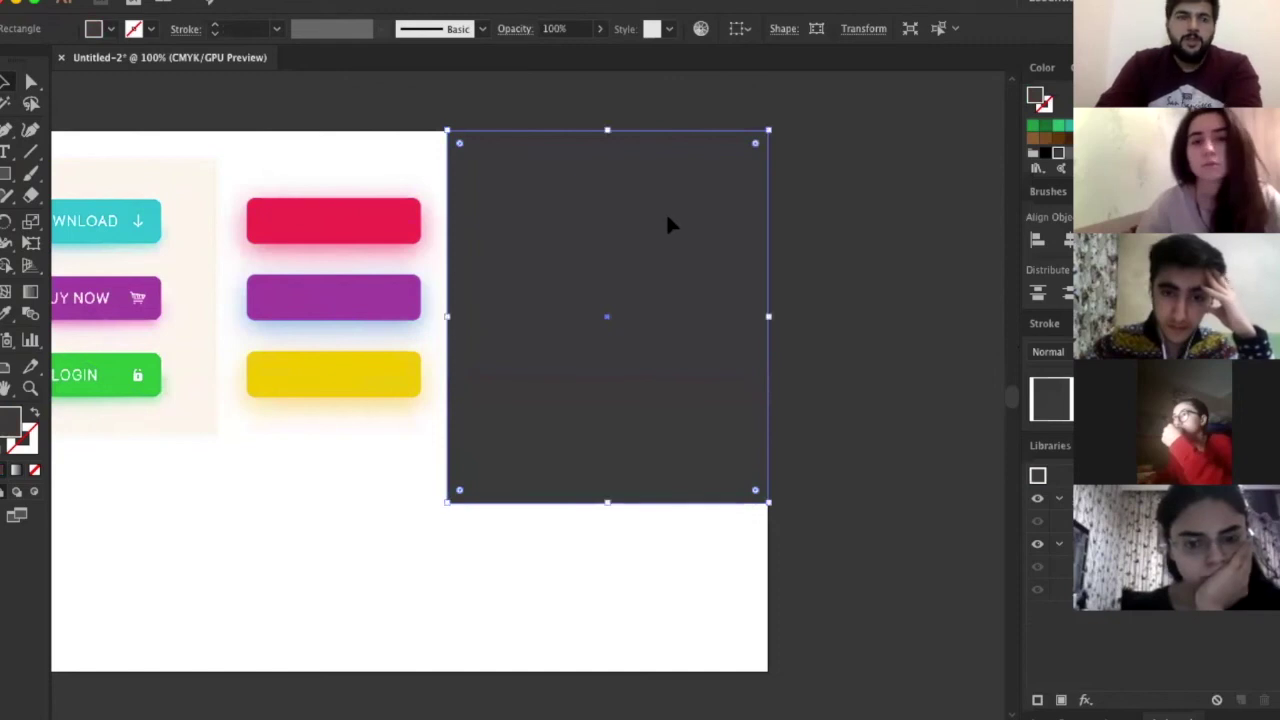
{"action": "key", "text": "ctrl+v"}
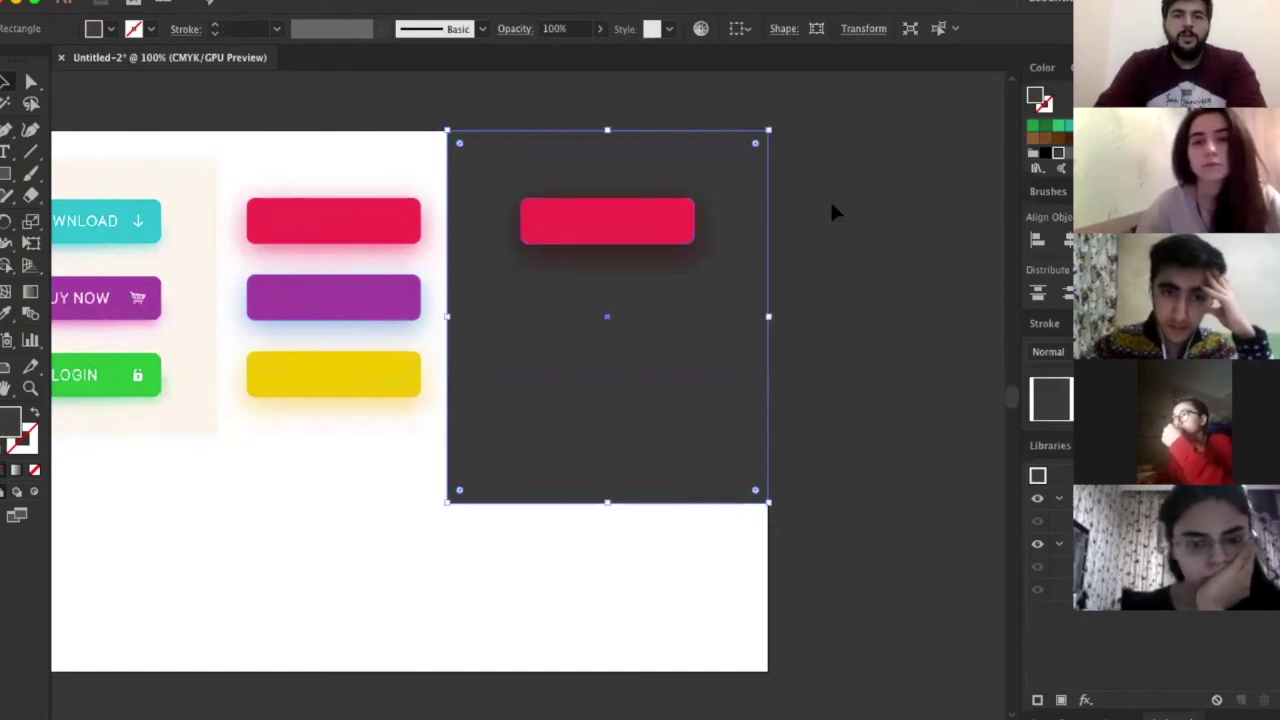
{"action": "left_click", "coordinate": [626, 234]}
{"action": "left_click", "coordinate": [837, 213]}
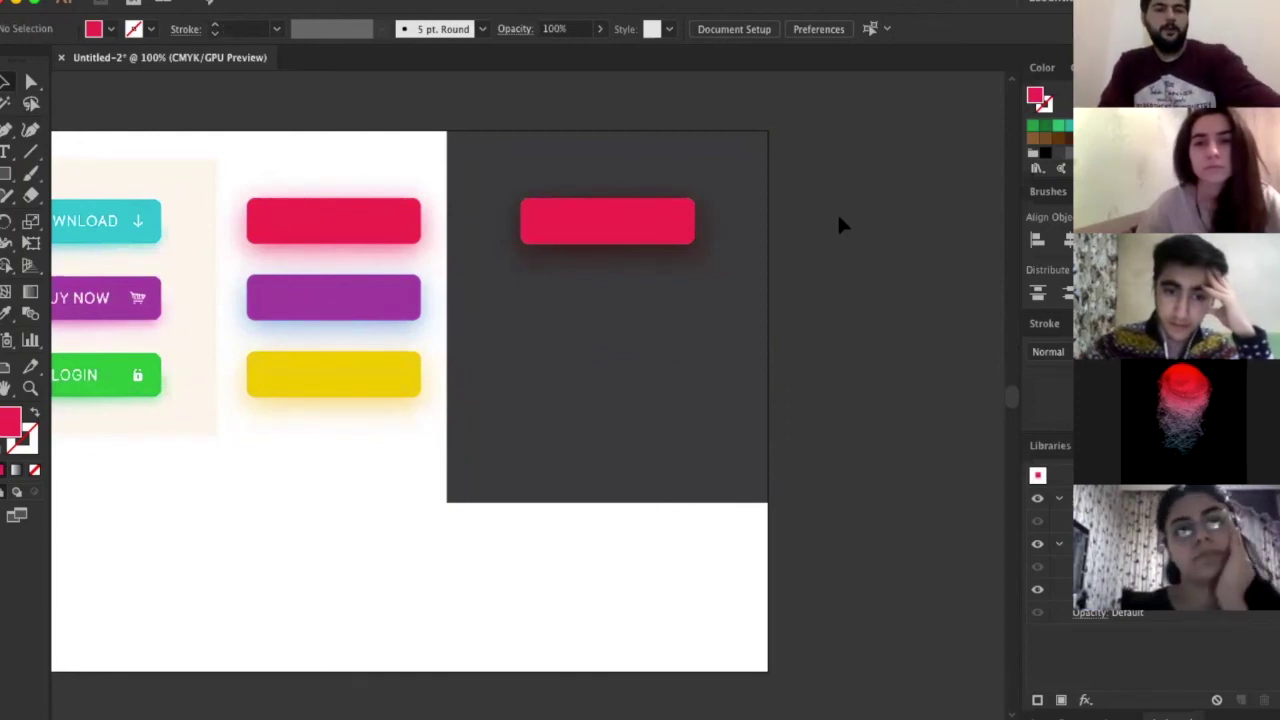
{"action": "left_click", "coordinate": [577, 222]}
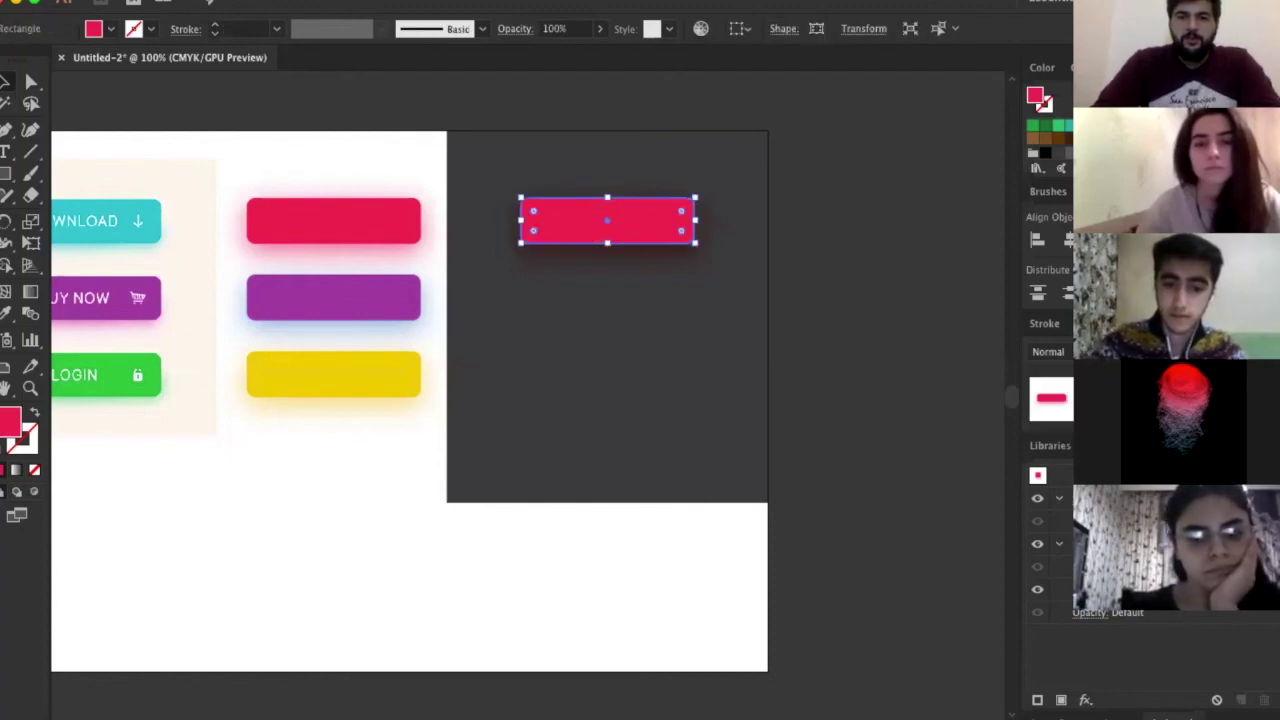
{"action": "key", "text": "ctrl+alt+shift+e"}
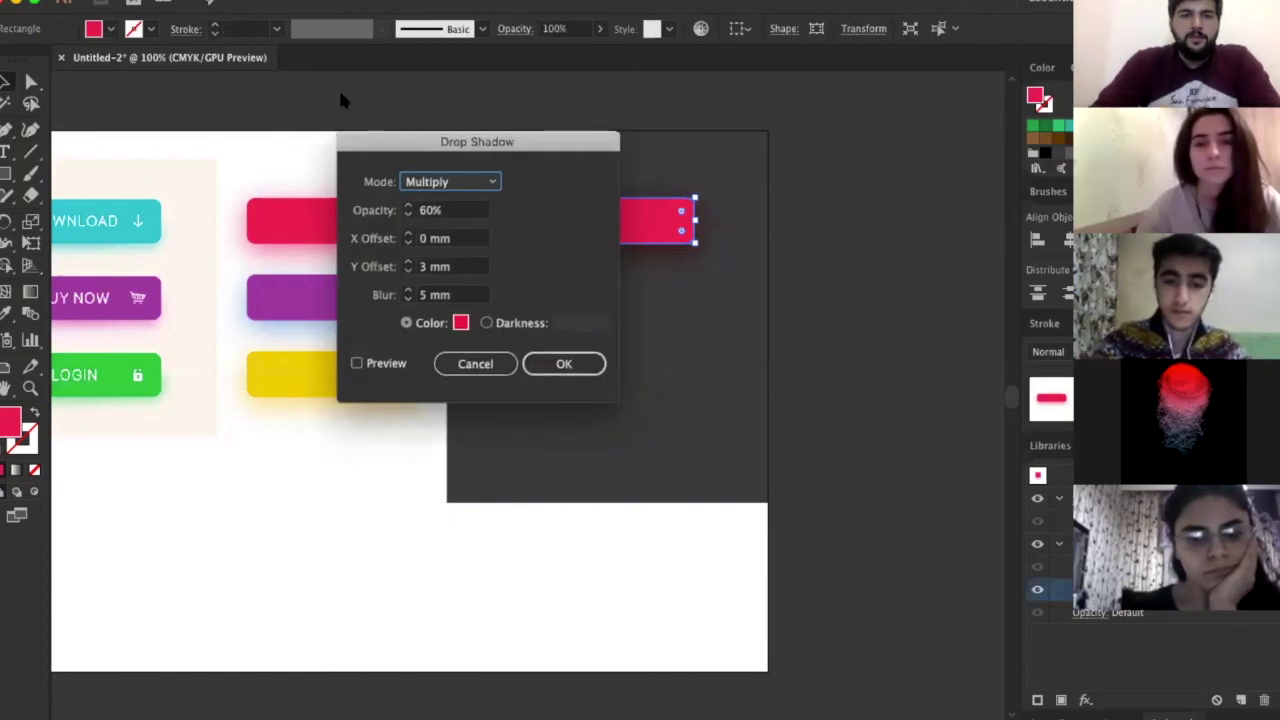
Move the Drop Shadow dialog aside and try Normal, Multiply and Soft Light blend modes
{"action": "left_click_drag", "start_coordinate": [440, 141], "coordinate": [238, 98]}
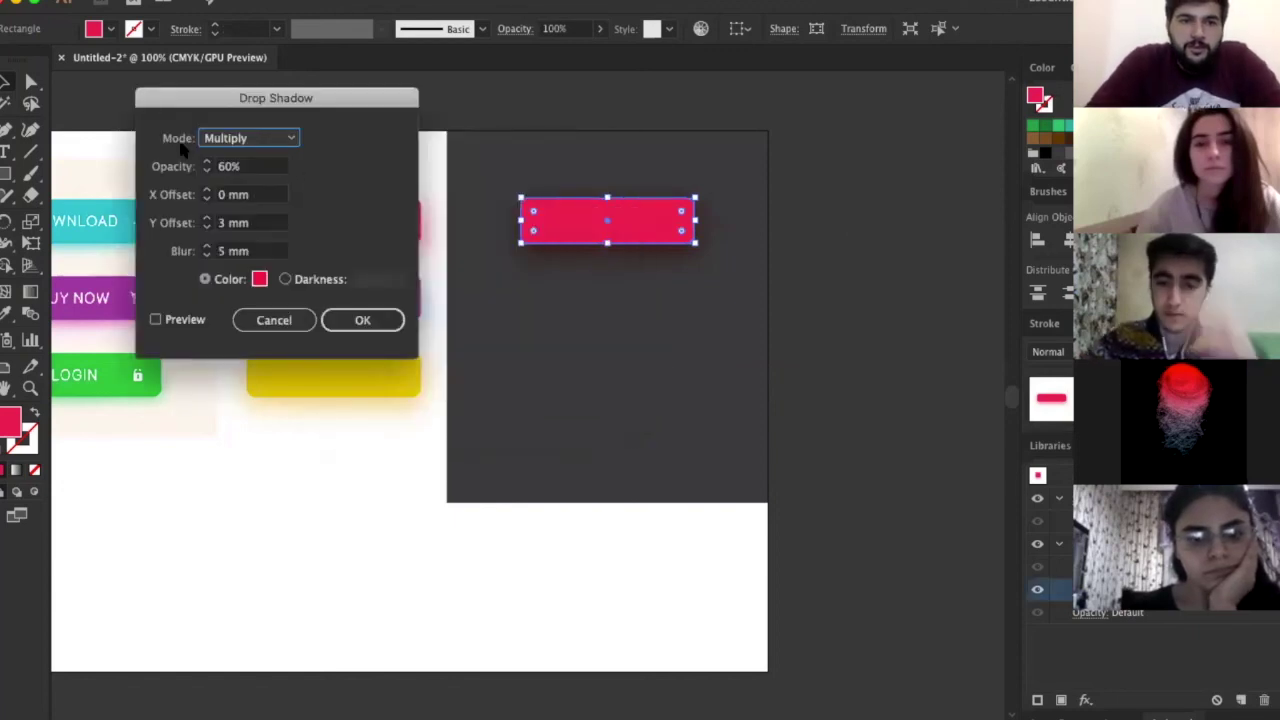
{"action": "left_click", "coordinate": [243, 137]}
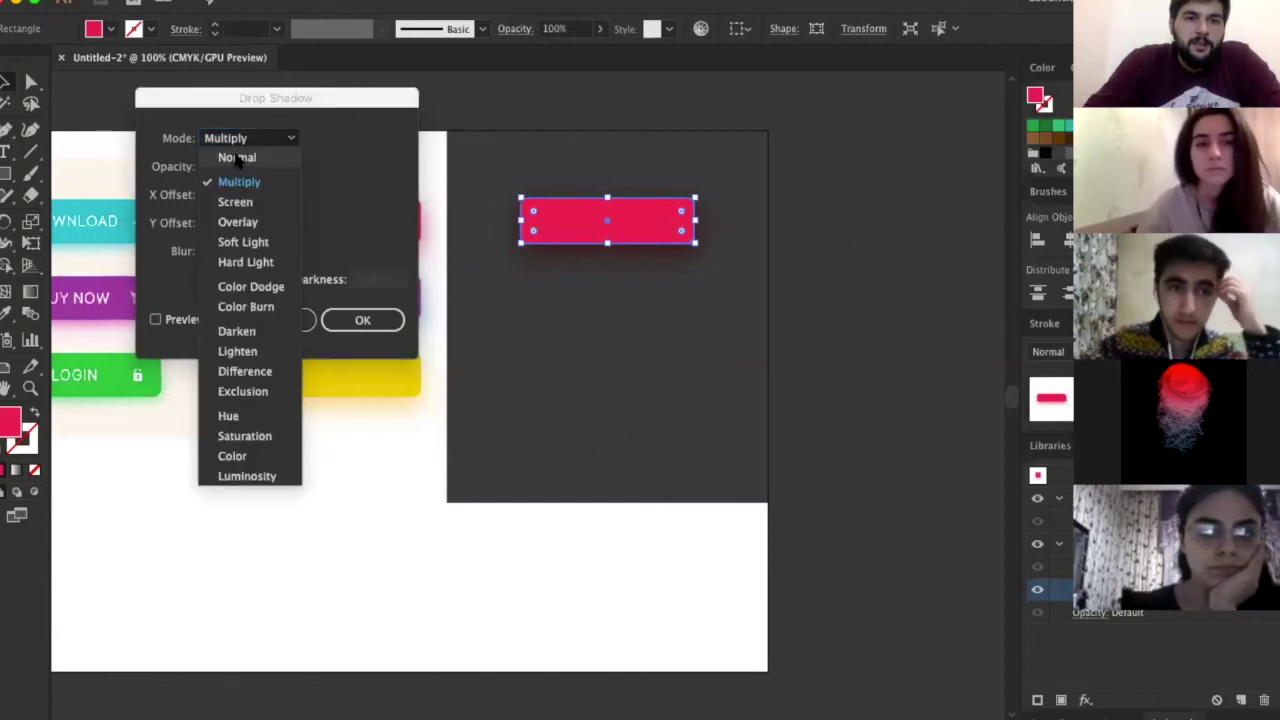
{"action": "left_click", "coordinate": [237, 158]}
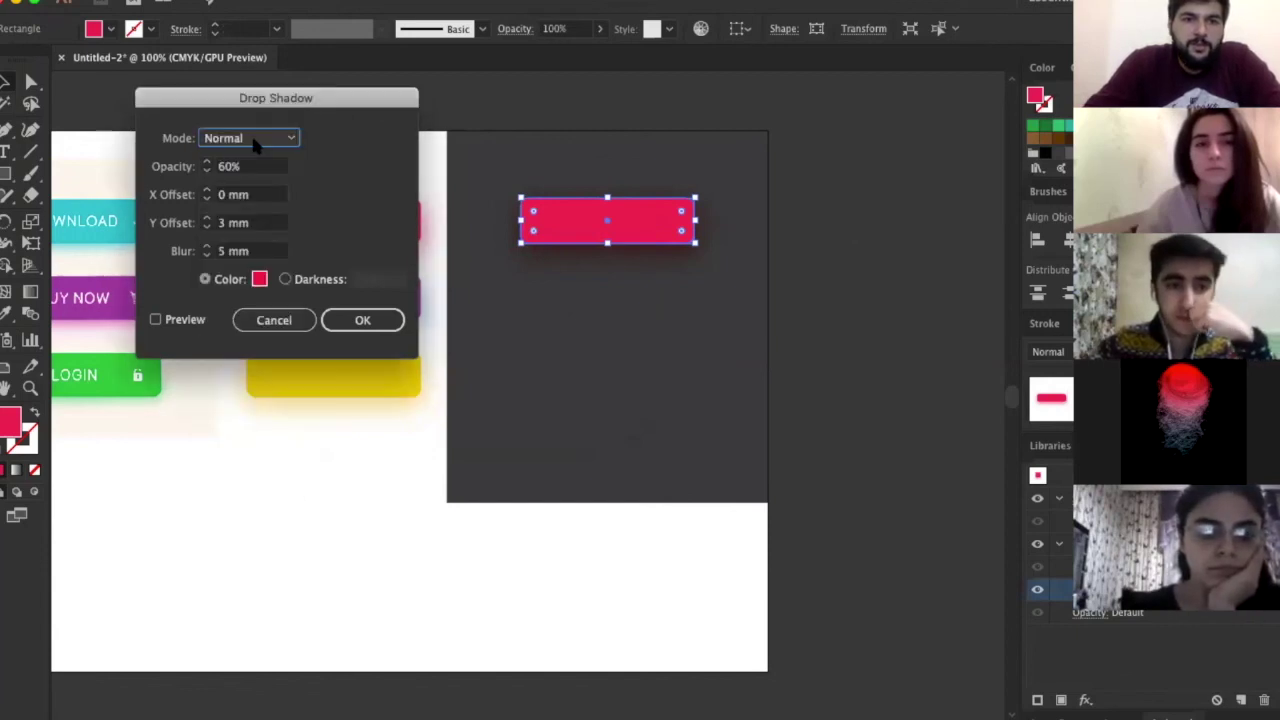
{"action": "left_click", "coordinate": [272, 138]}
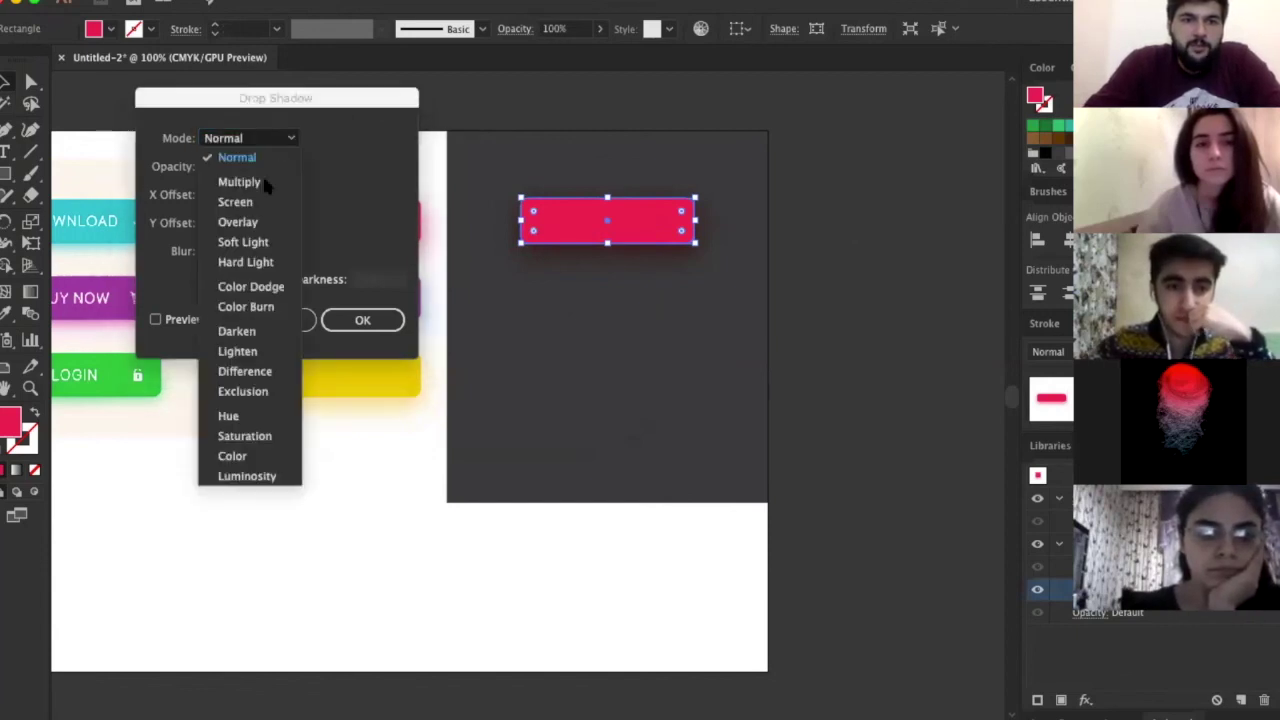
{"action": "key", "text": "Return"}
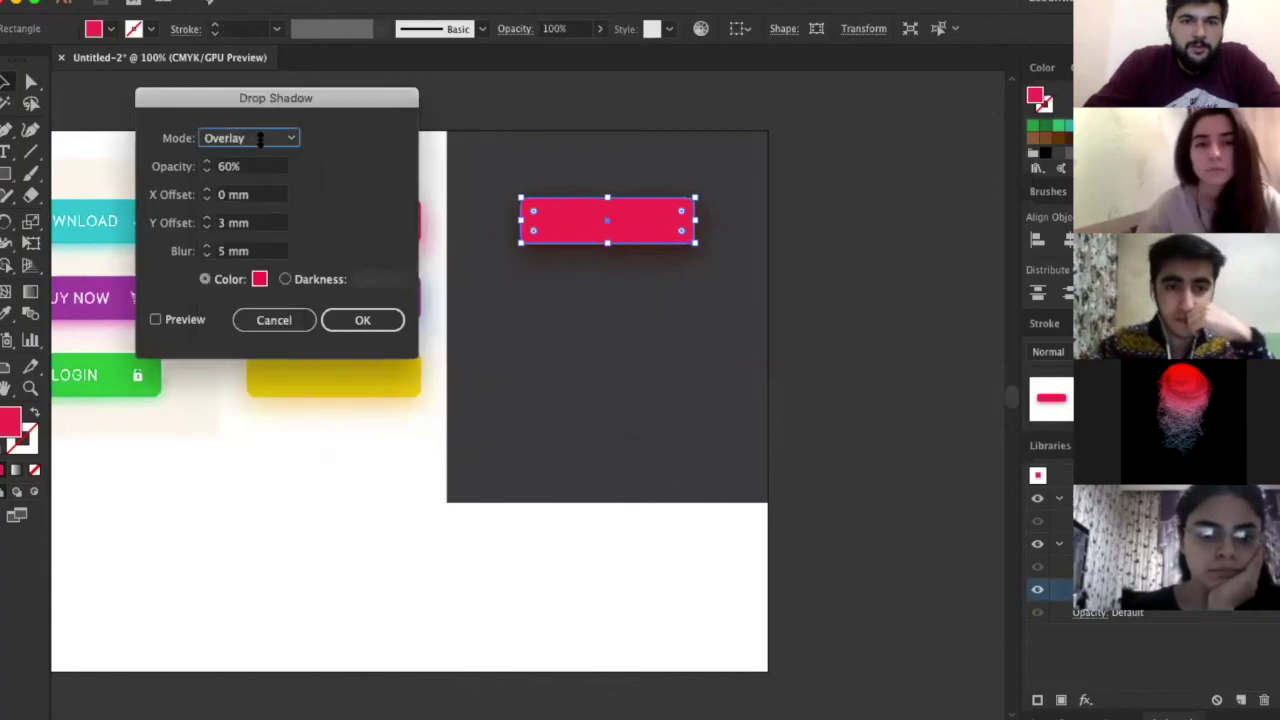
{"action": "key", "text": "Down"}
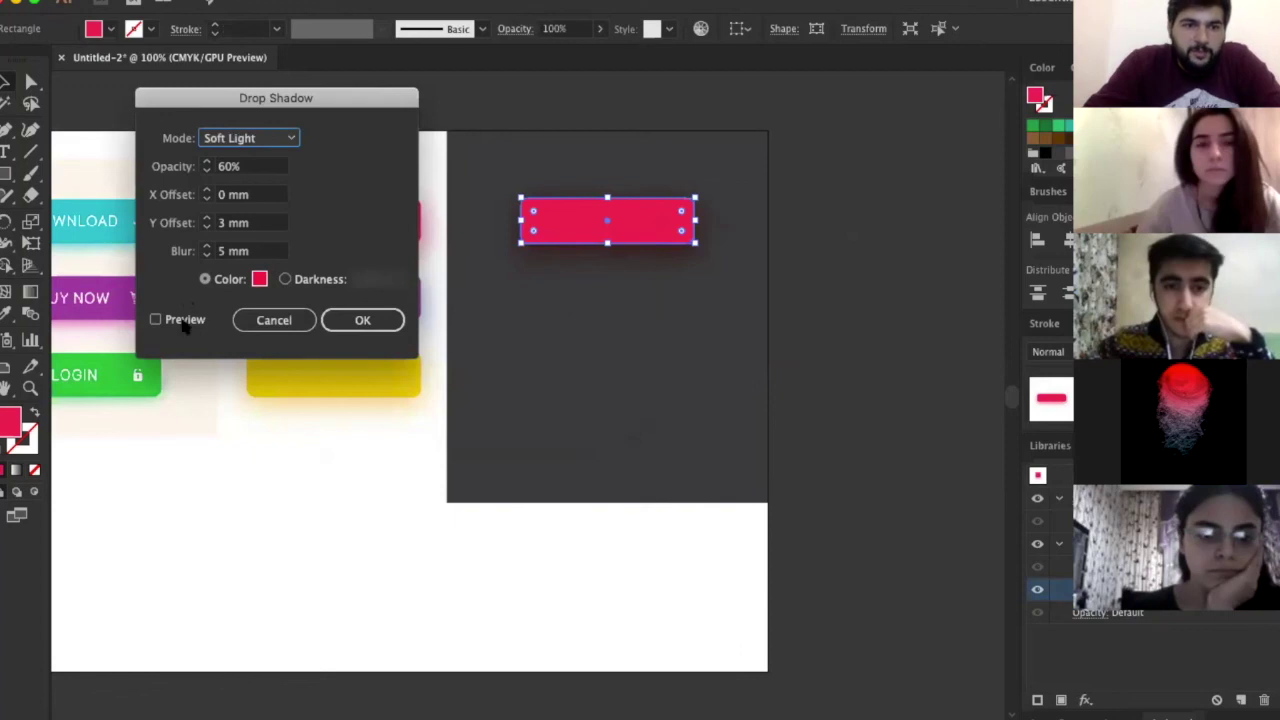
Turn on Preview and cycle the shadow's blend modes through to Color Dodge
{"action": "left_click", "coordinate": [184, 320]}
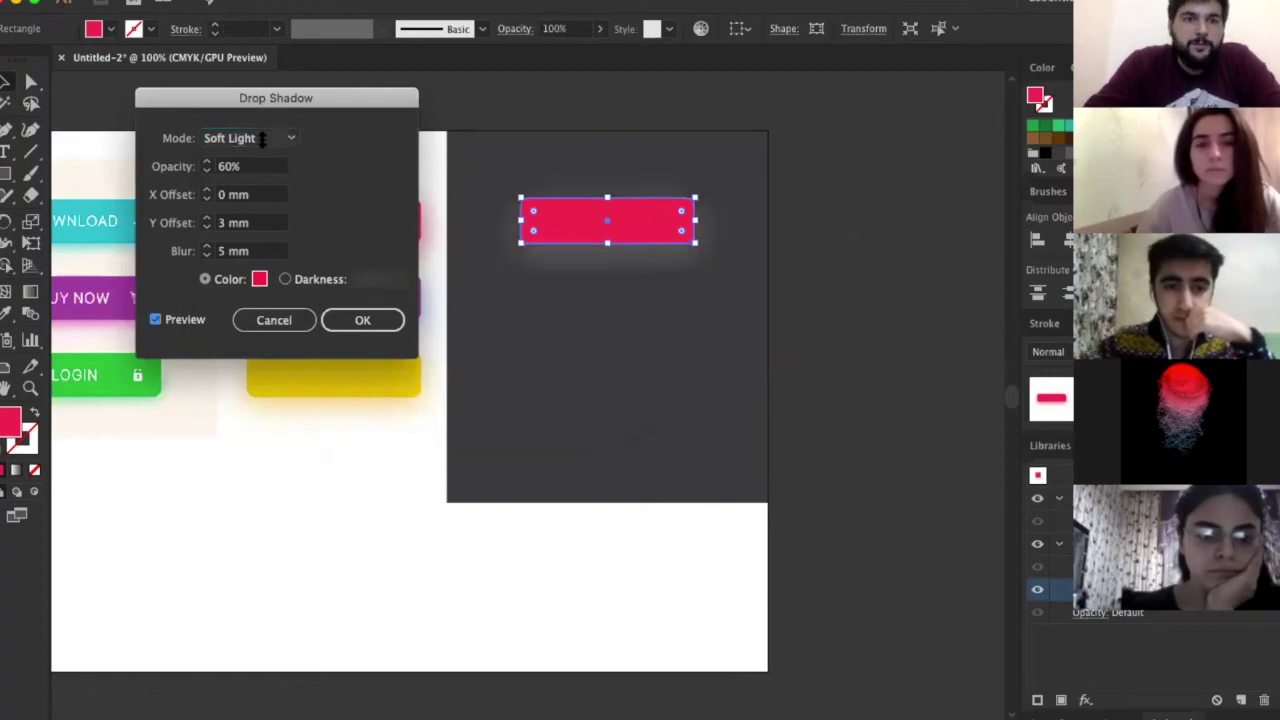
{"action": "scroll", "coordinate": [262, 138], "scroll_direction": "up", "scroll_amount": 8}
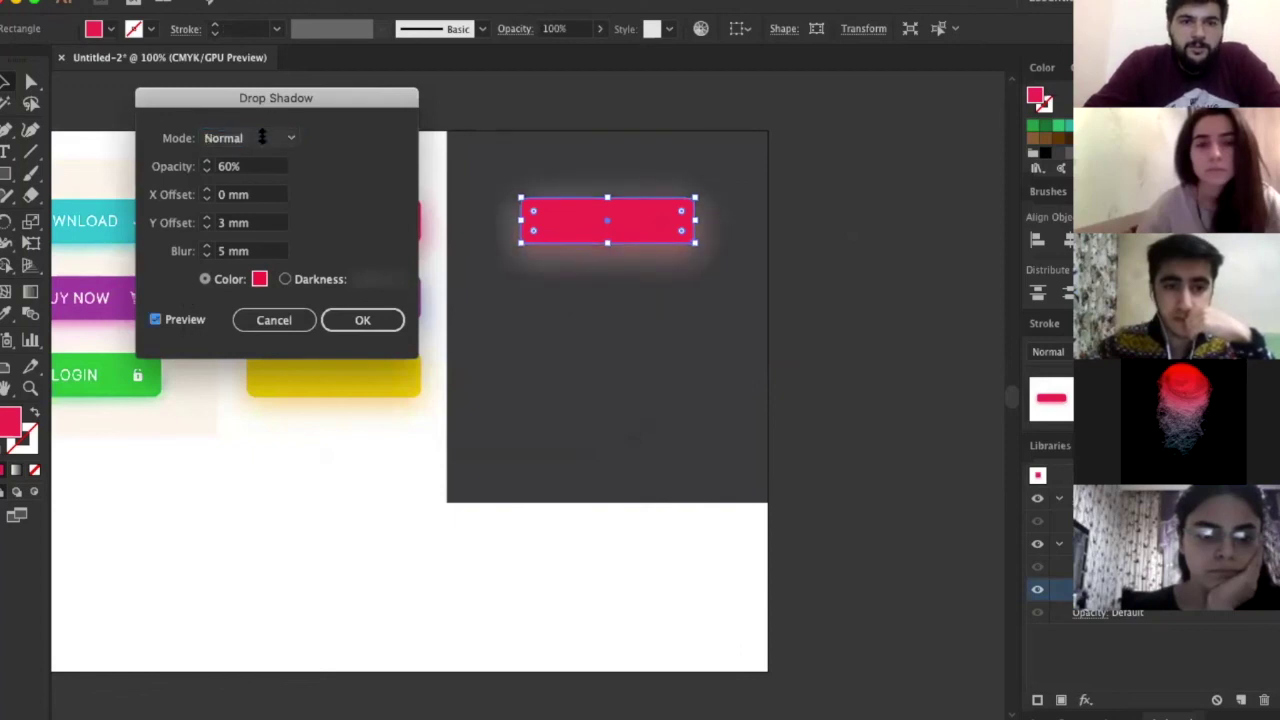
{"action": "scroll", "coordinate": [262, 138], "scroll_direction": "down", "scroll_amount": 5}
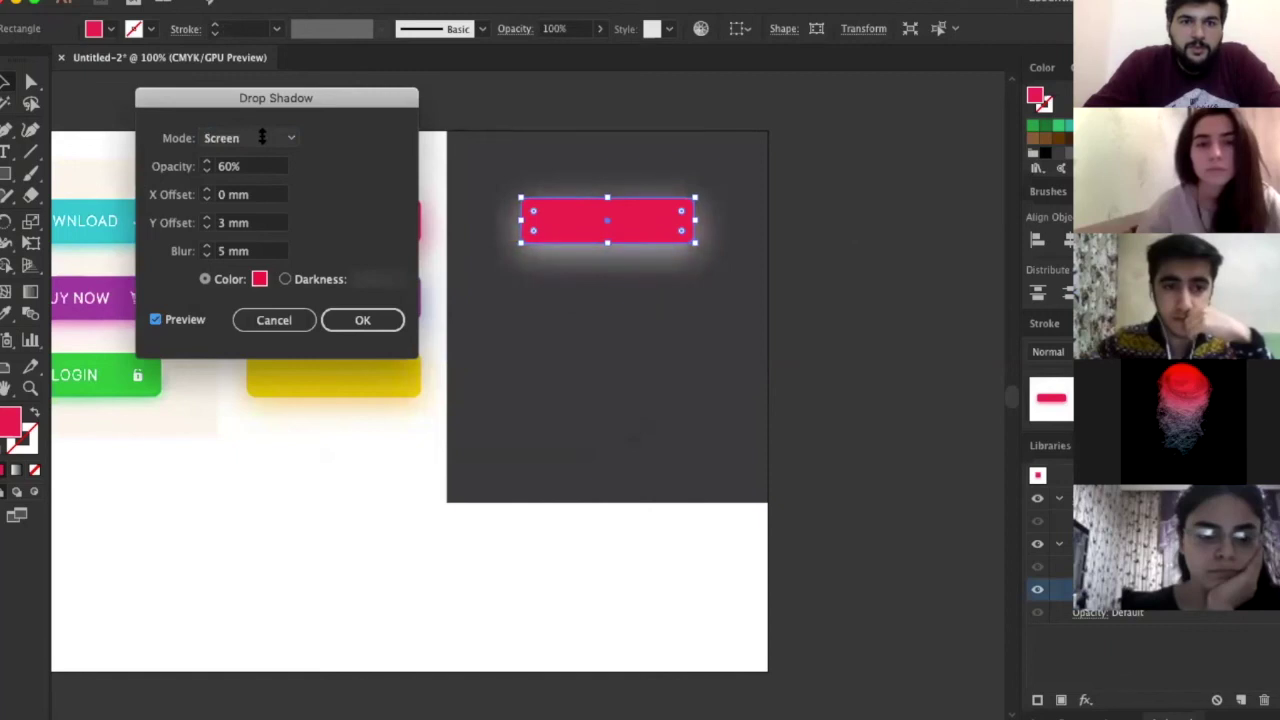
{"action": "scroll", "coordinate": [255, 138], "scroll_direction": "down", "scroll_amount": 3}
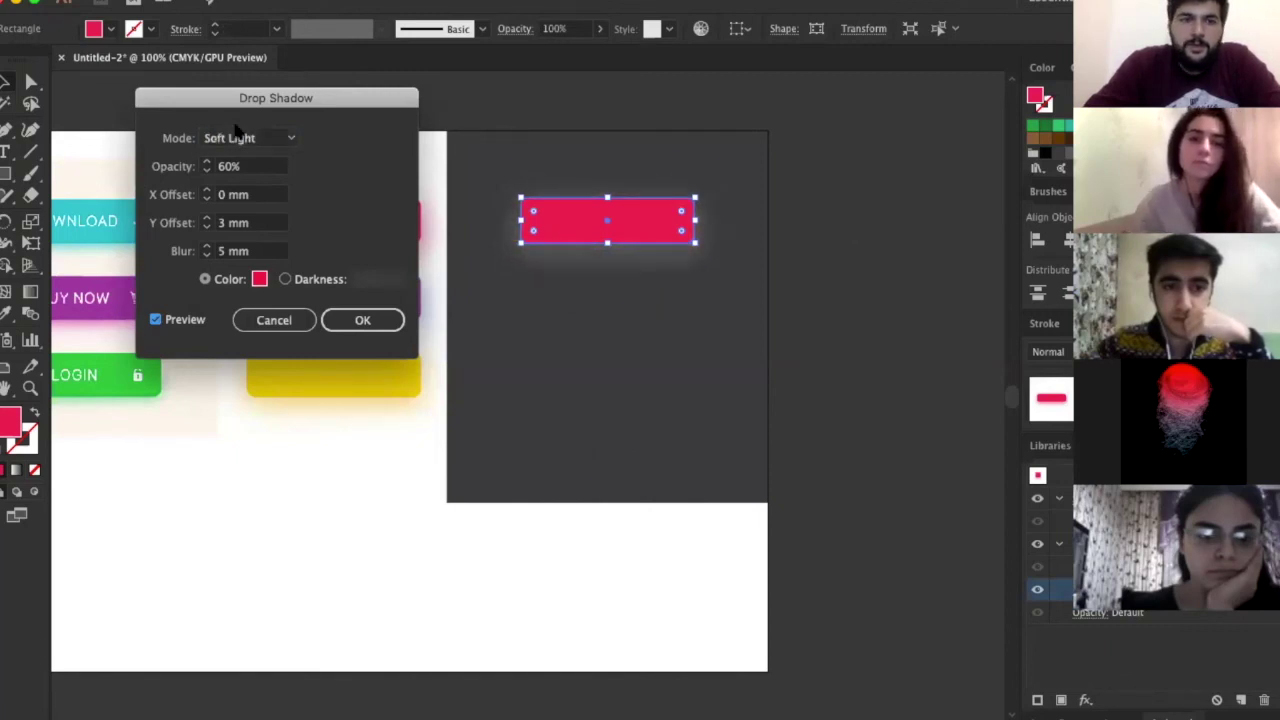
{"action": "scroll", "coordinate": [232, 138], "scroll_direction": "down", "scroll_amount": 1}
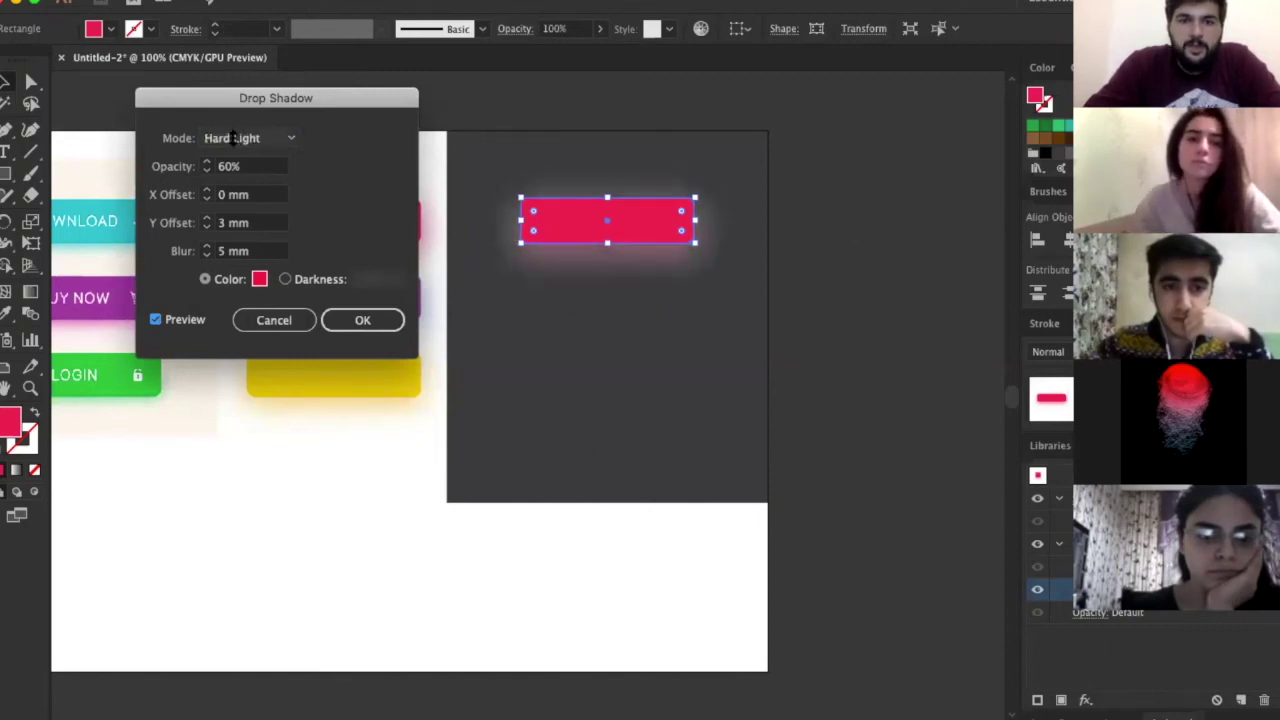
{"action": "scroll", "coordinate": [232, 138], "scroll_direction": "up", "scroll_amount": 6}
{"action": "scroll", "coordinate": [232, 138], "scroll_direction": "down", "scroll_amount": 1}
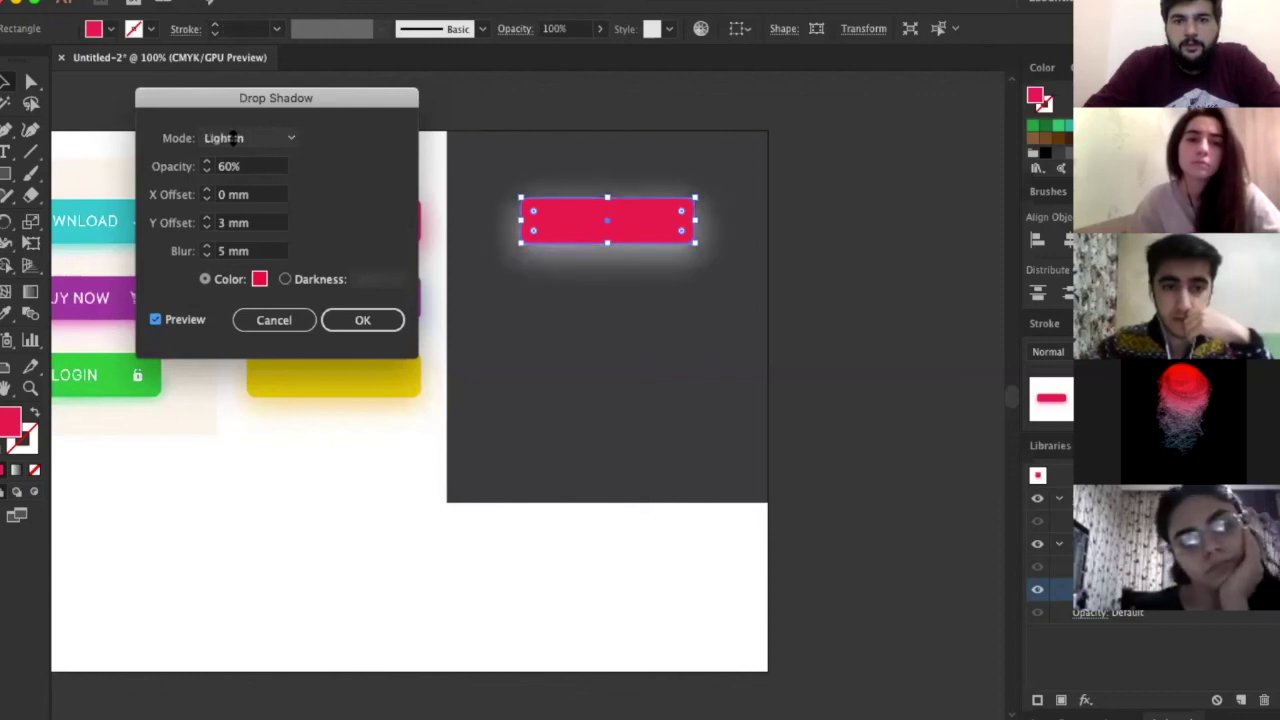
{"action": "scroll", "coordinate": [232, 138], "scroll_direction": "down", "scroll_amount": 7}
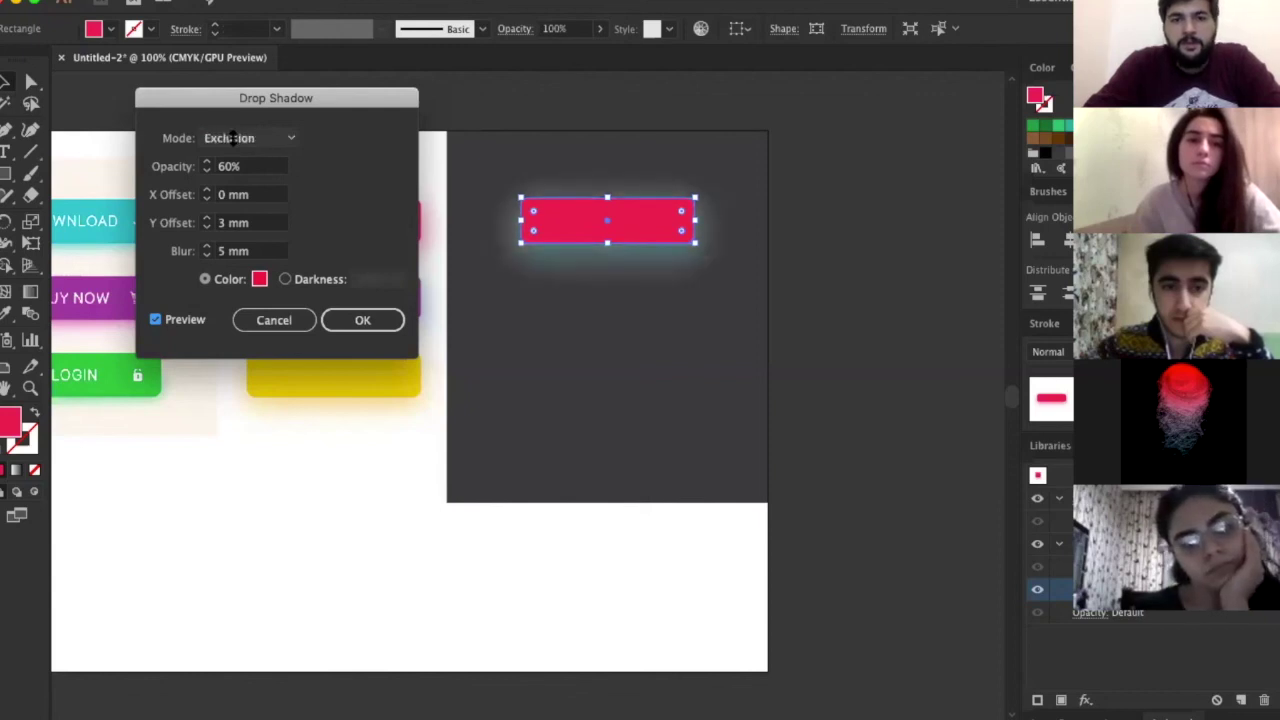
{"action": "scroll", "coordinate": [232, 138], "scroll_direction": "down", "scroll_amount": 2}
{"action": "scroll", "coordinate": [234, 138], "scroll_direction": "up", "scroll_amount": 1}
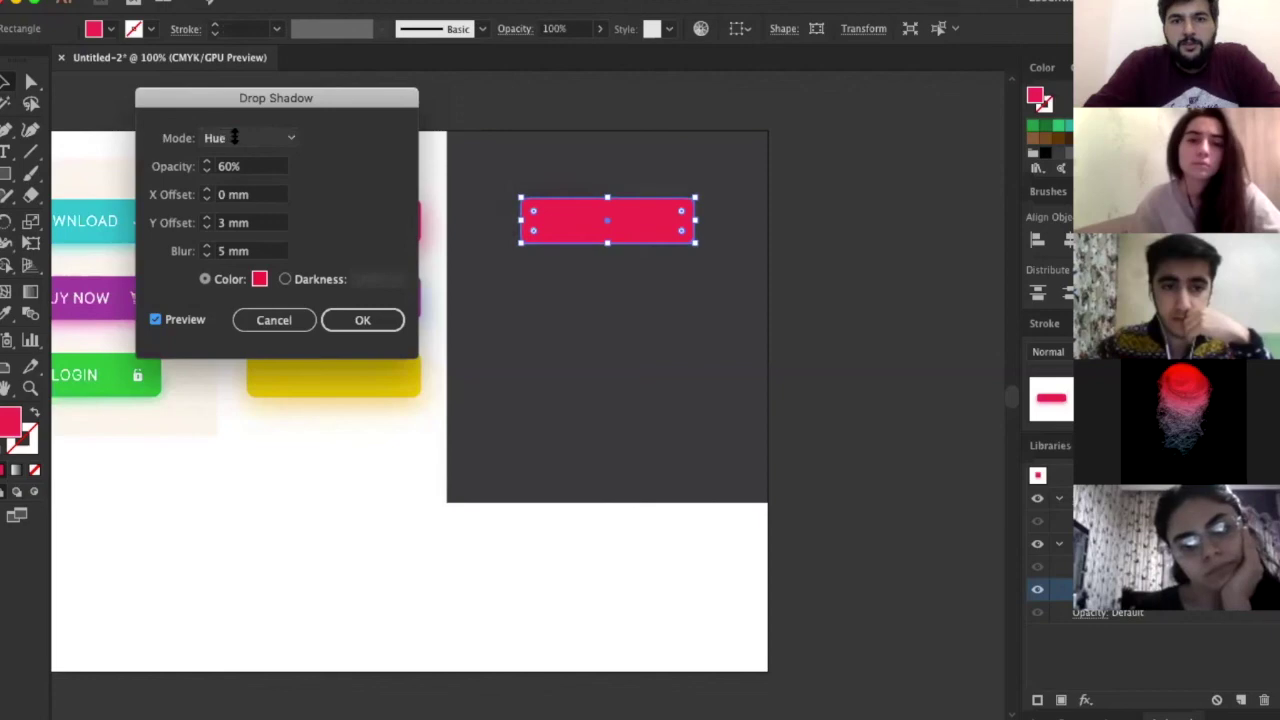
{"action": "scroll", "coordinate": [234, 138], "scroll_direction": "up", "scroll_amount": 11}
{"action": "scroll", "coordinate": [234, 138], "scroll_direction": "down", "scroll_amount": 5}
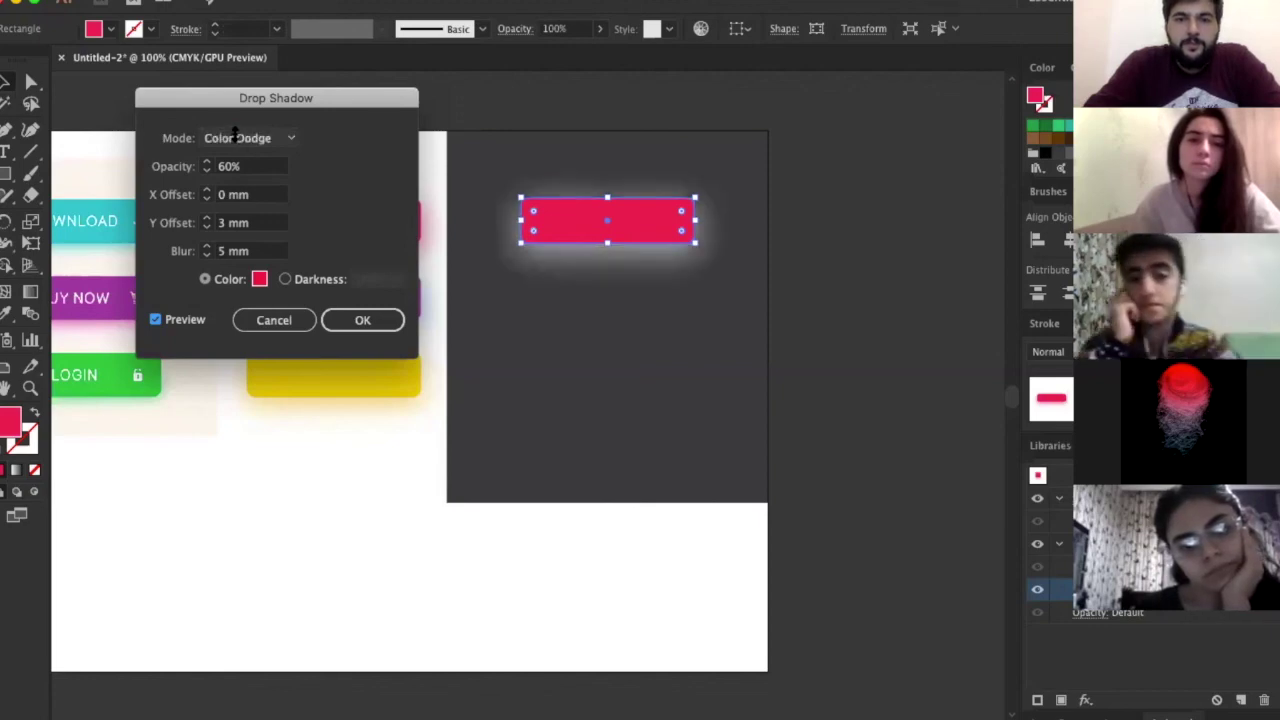